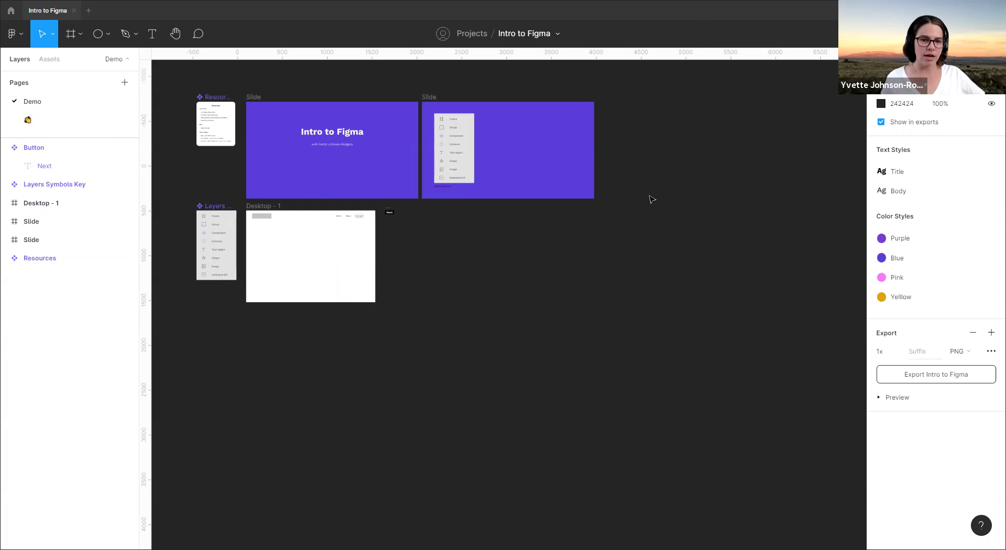
- Add a new page to the file and delete it again
scroll(652, 198, "up", 2)
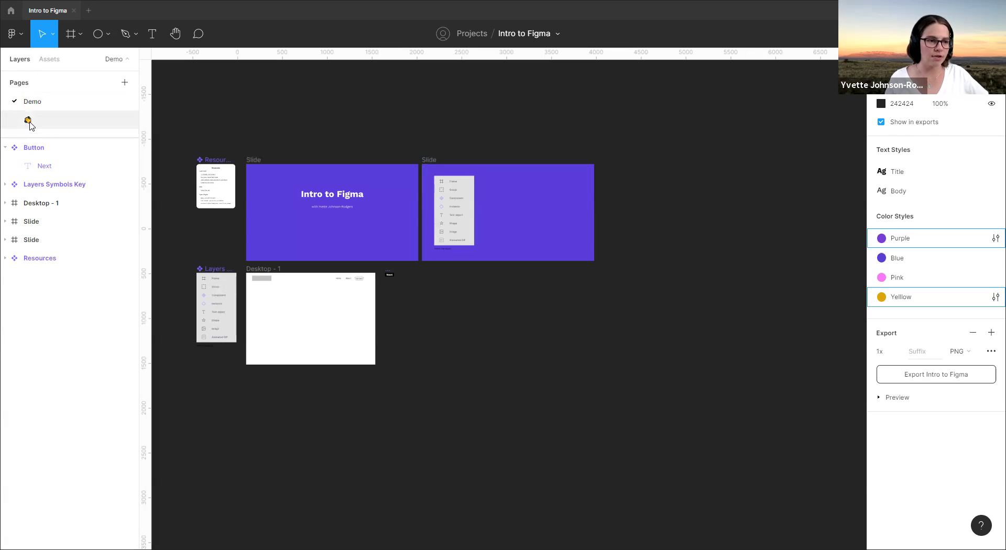
left_click(125, 86)
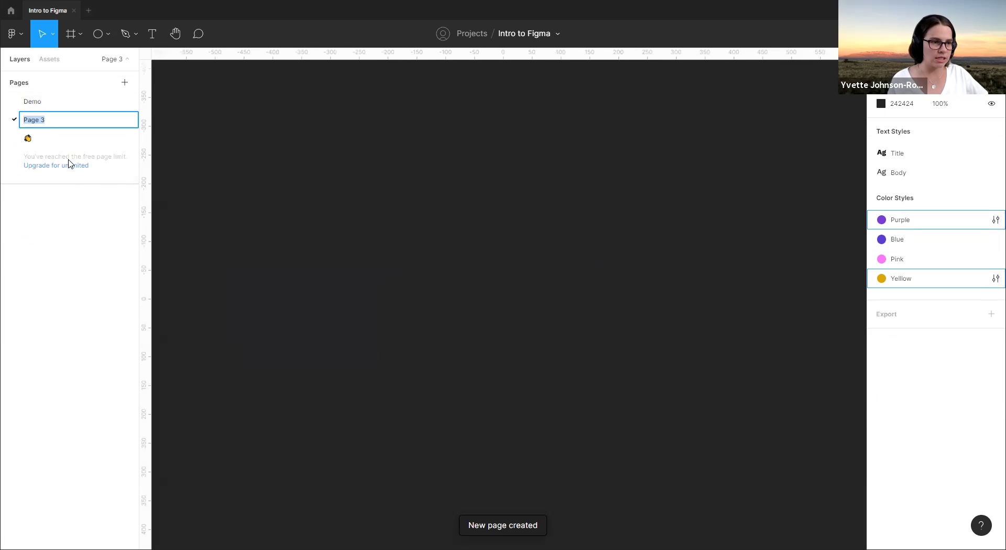
left_click(298, 158)
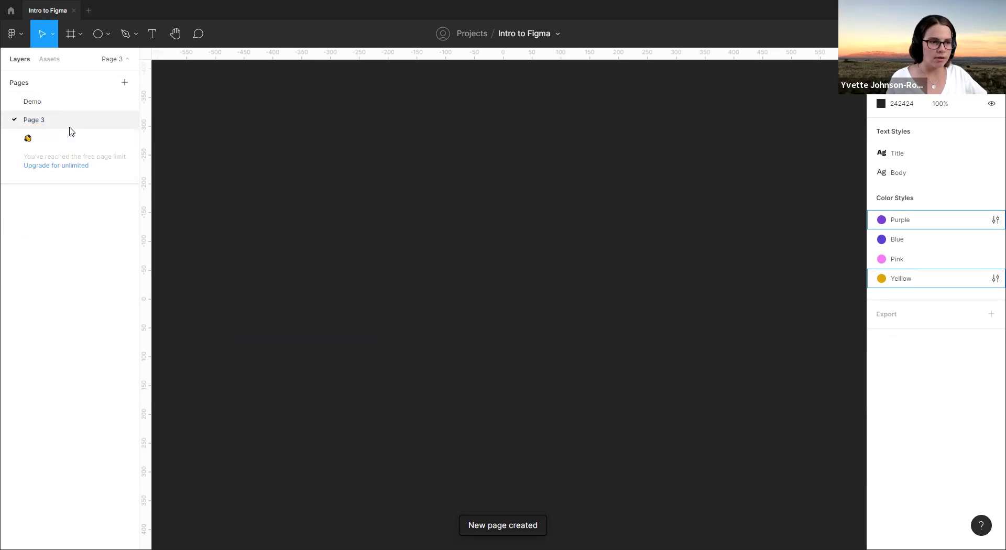
right_click(60, 125)
left_click(66, 150)
- Switch between the emoji page and the Demo page, ending on Demo, and collapse the Button component's layers
left_click(77, 104)
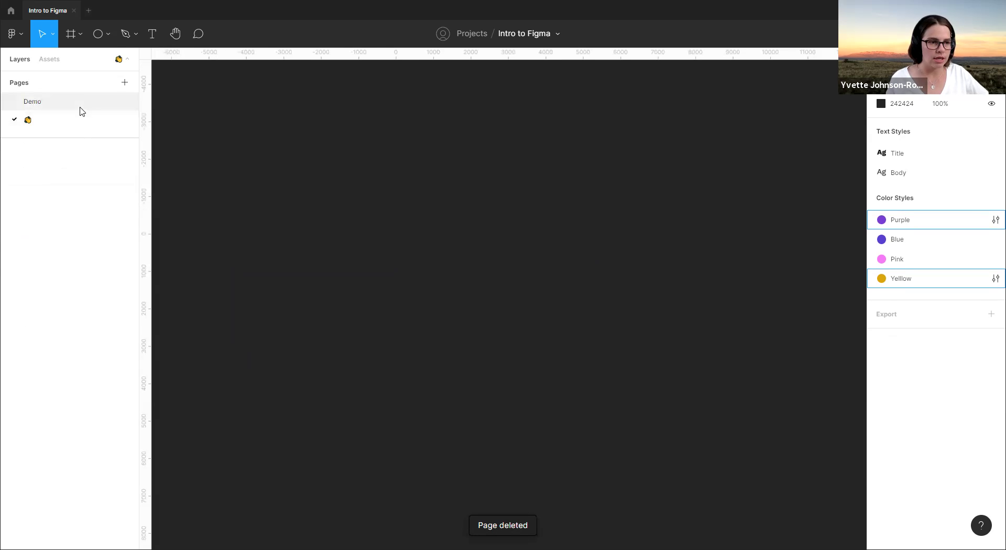
left_click(73, 122)
left_click(81, 108)
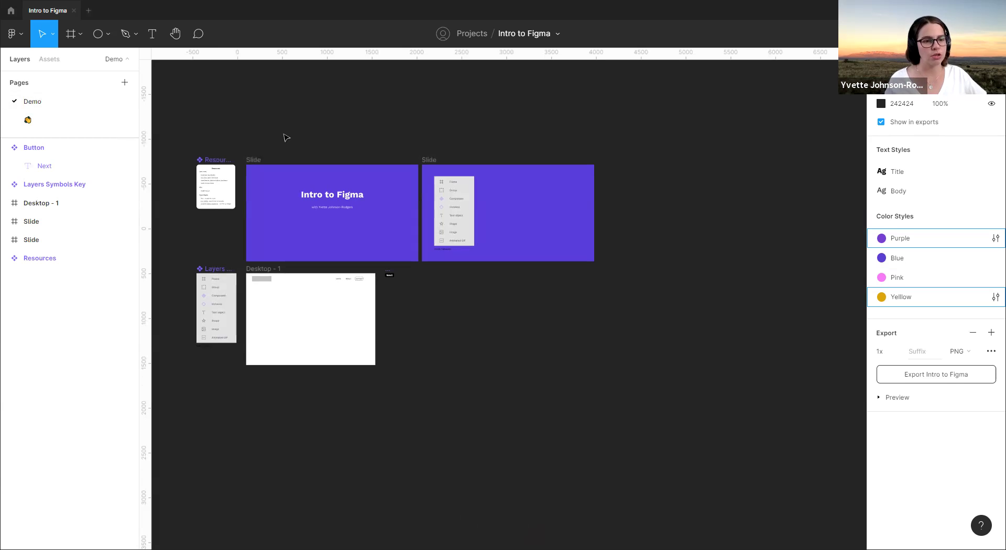
scroll(437, 130, "down", 2)
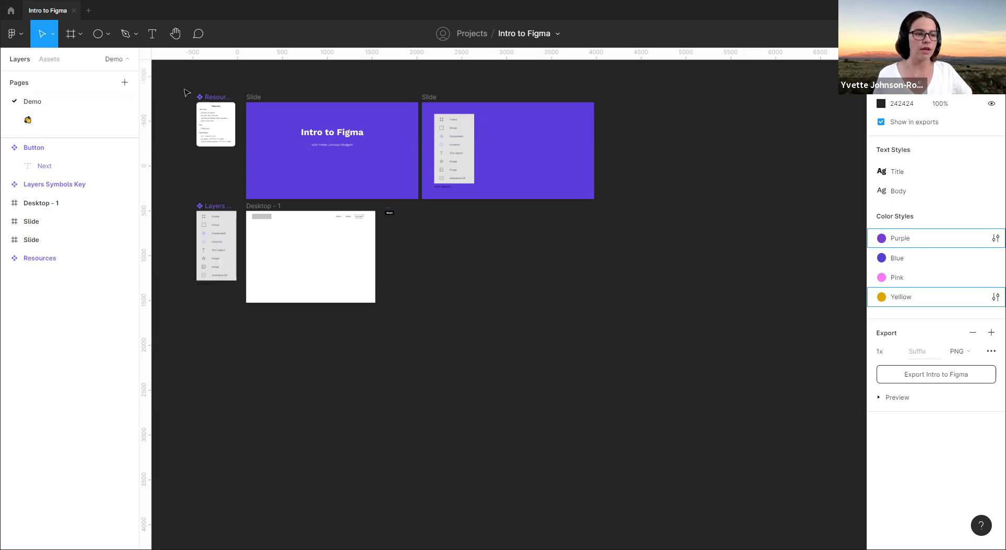
left_click(52, 123)
left_click(65, 107)
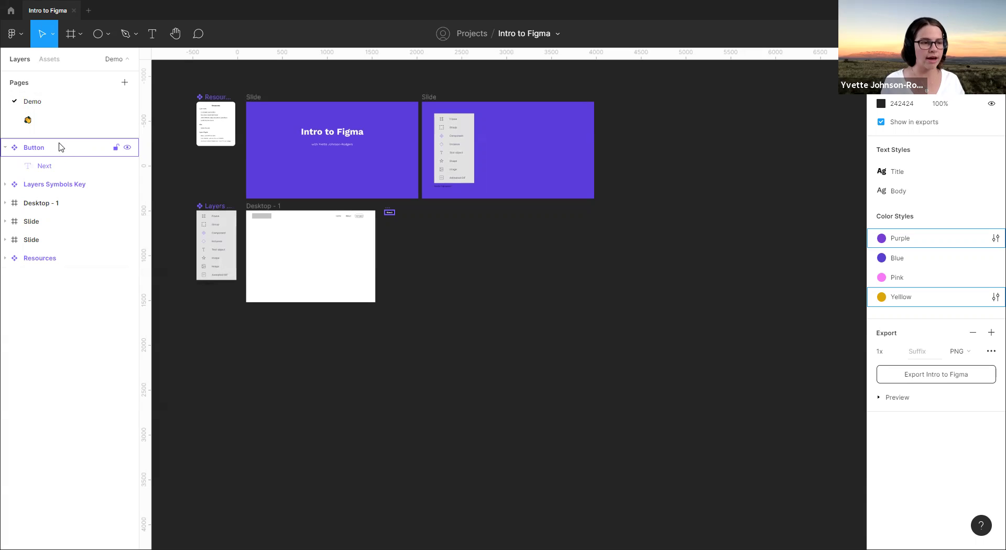
left_click(6, 147)
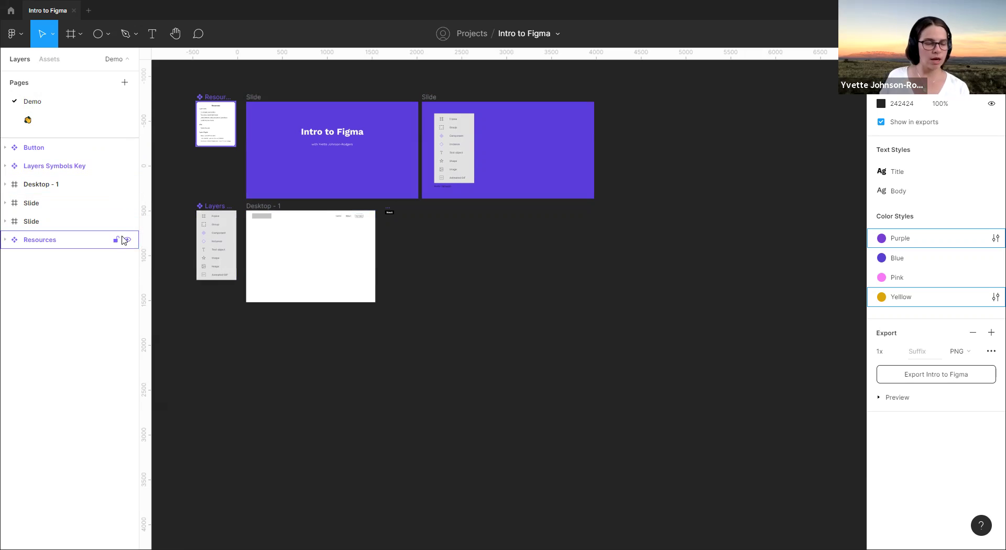
- Enlarge the interface scale by two increments
left_click(919, 10)
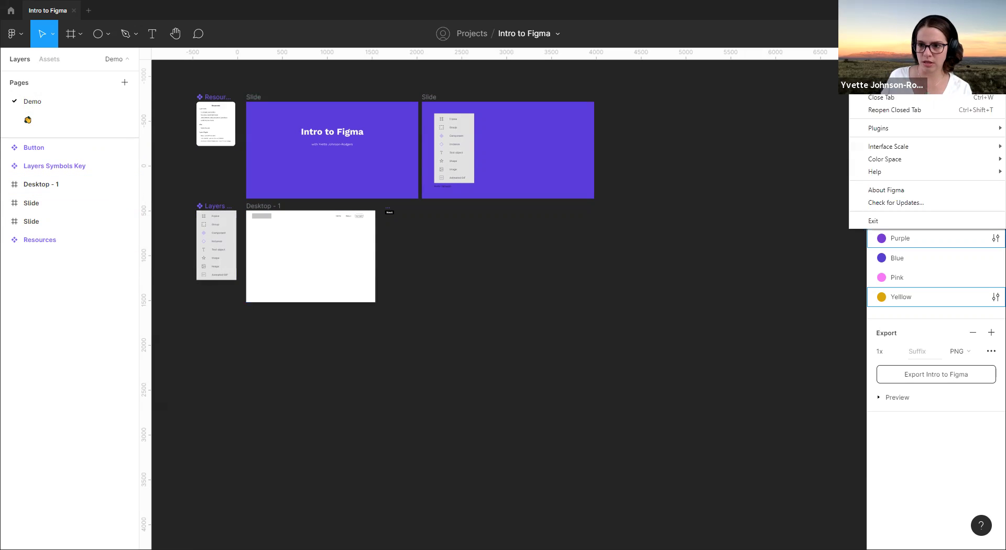
mouse_move(911, 147)
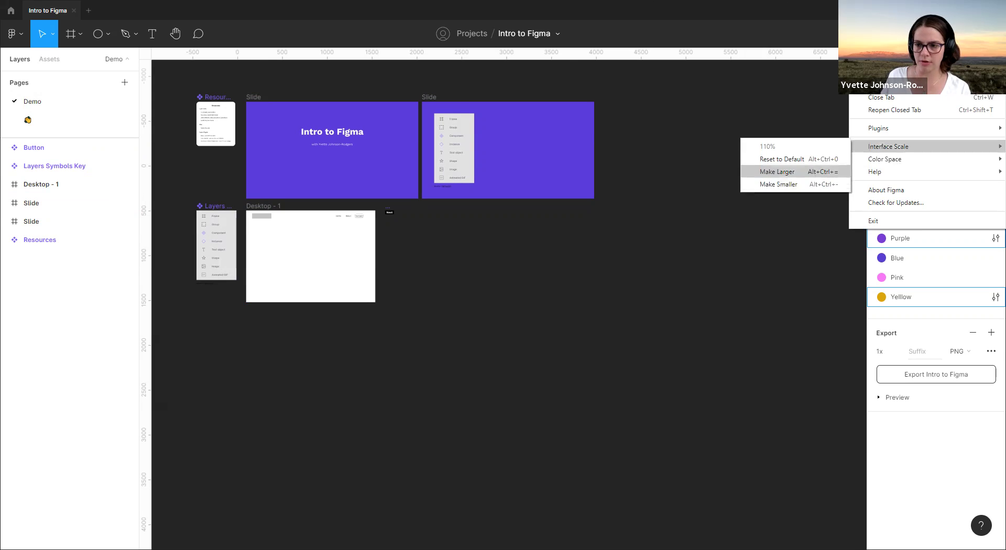
left_click(777, 171)
mouse_move(931, 150)
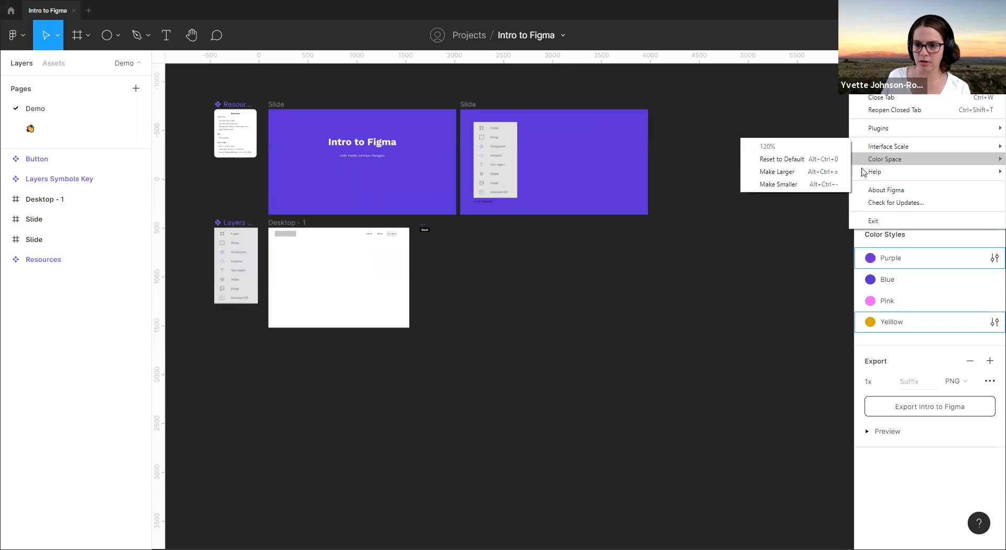
left_click(789, 172)
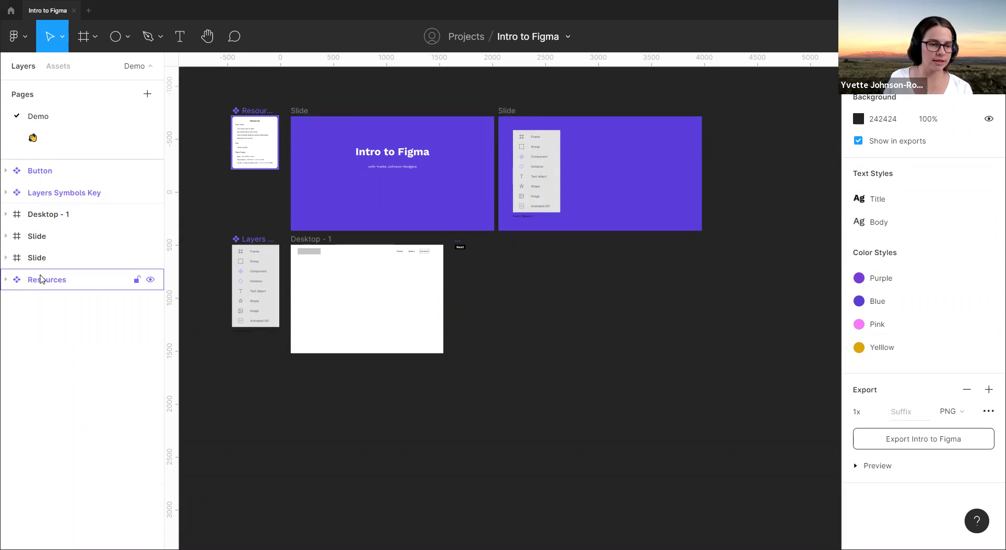
- Examine the Layers Symbols Key up close and select the Desktop - 1 frame
scroll(243, 183, "down", 3)
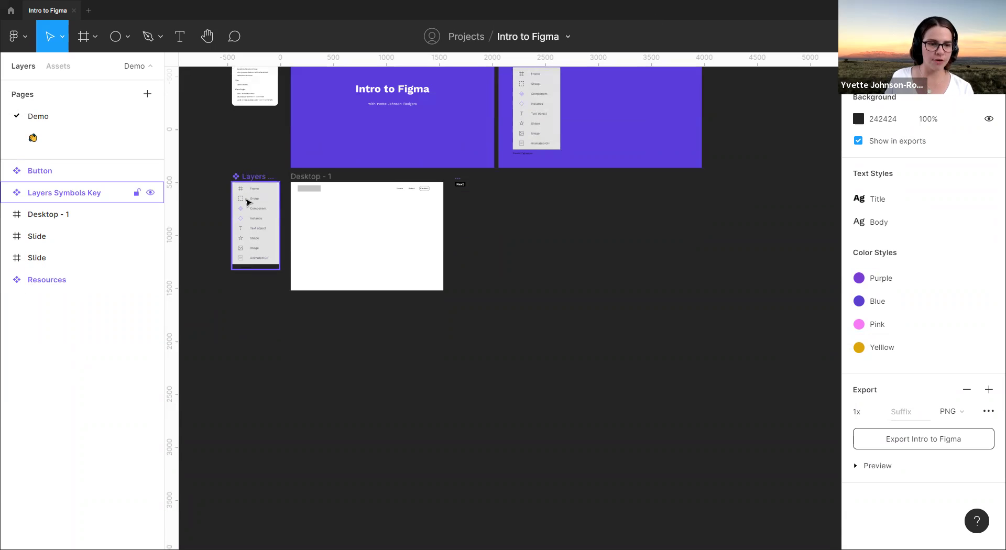
scroll(246, 189, "up", 5)
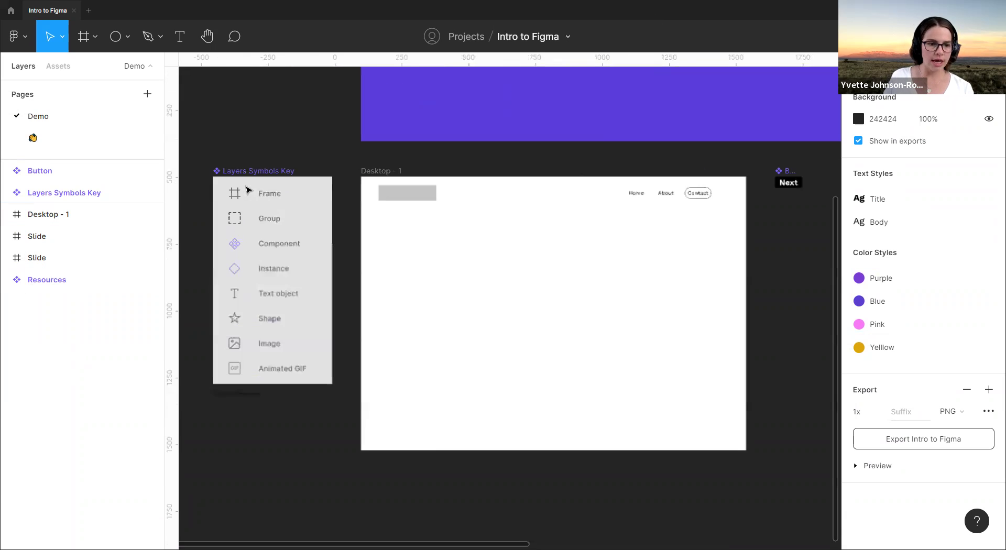
scroll(341, 298, "down", 3)
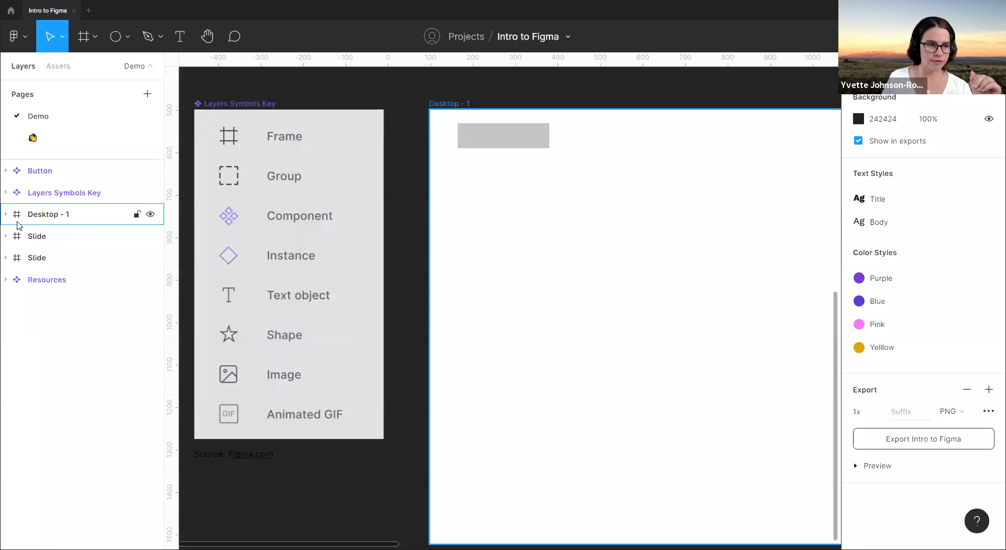
left_click(61, 219)
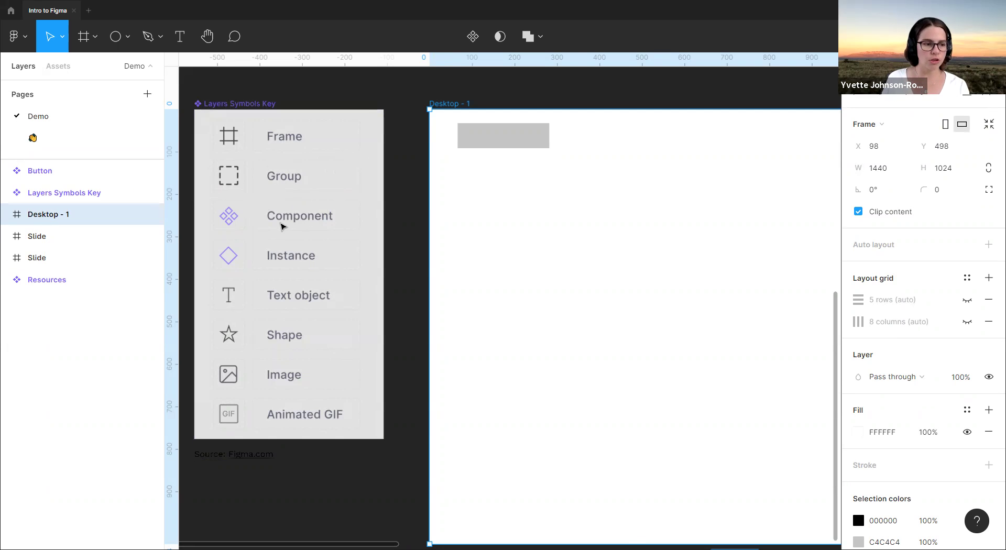
- Group the Layers Symbols Key, the Desktop - 1 frame and the Button component together
scroll(292, 215, "down", 3)
left_click_drag(209, 124, 820, 451)
right_click(568, 285)
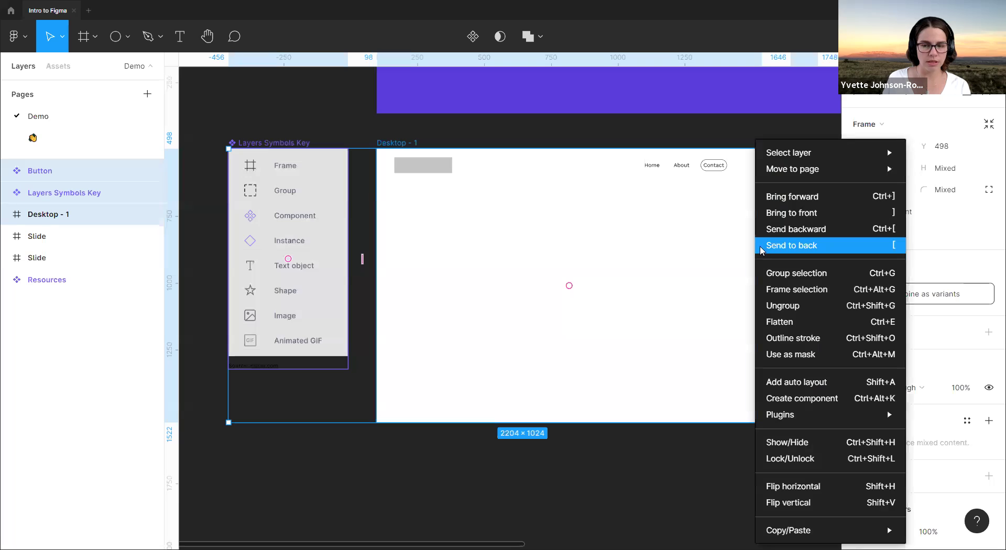
left_click(815, 274)
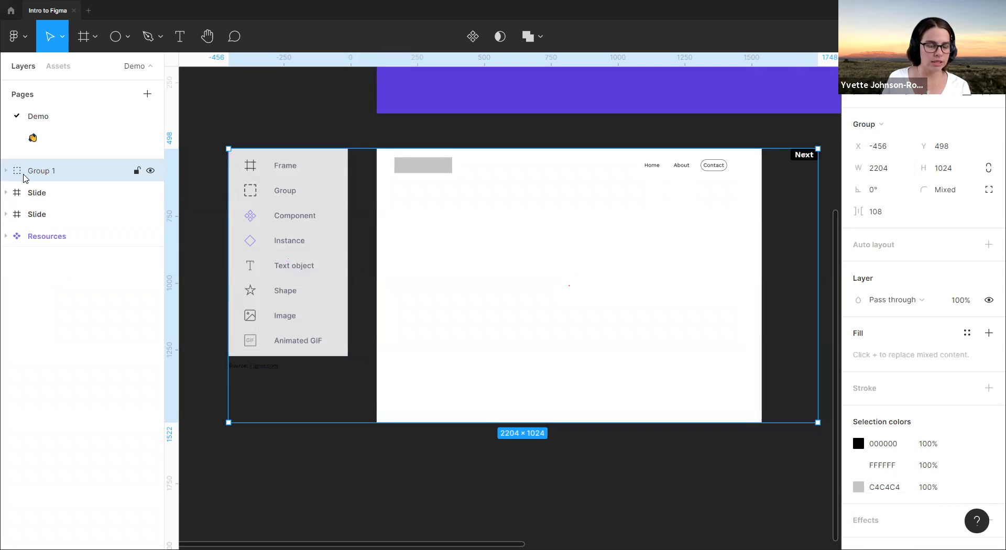
- Hide the new group and show it again, and expand and collapse its layers
left_click(151, 172)
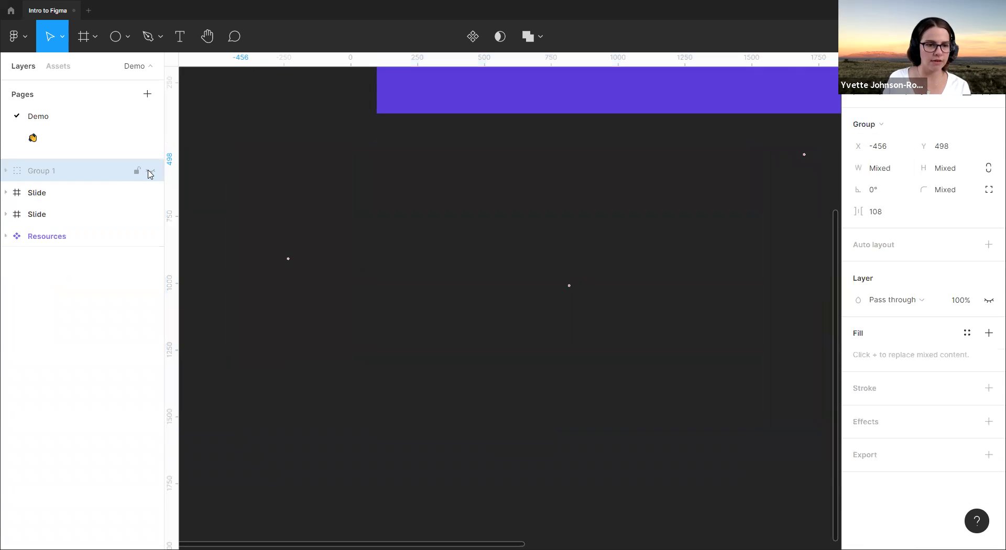
left_click(151, 172)
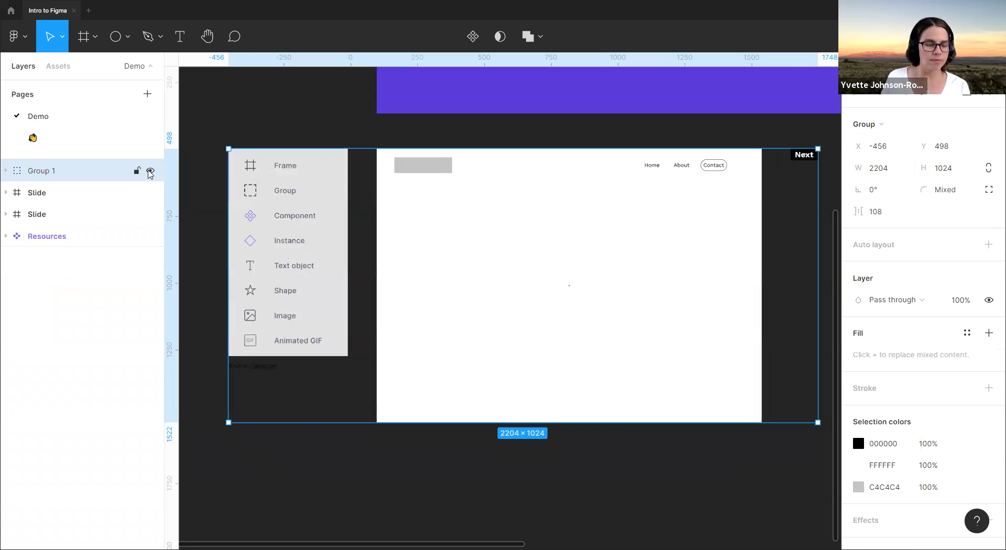
left_click(6, 171)
left_click(6, 172)
- Ungroup the three grouped objects and select only the Desktop - 1 frame
right_click(65, 173)
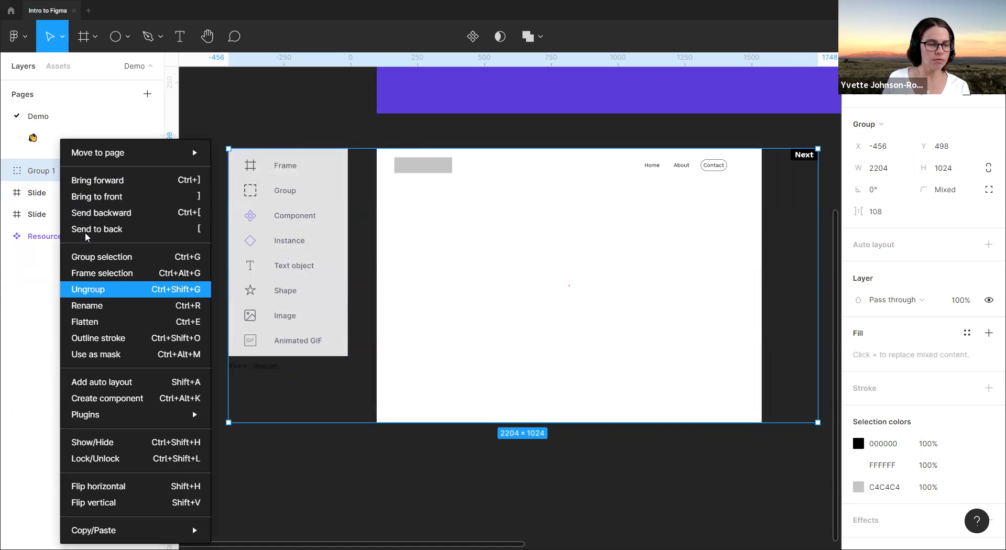
left_click(89, 290)
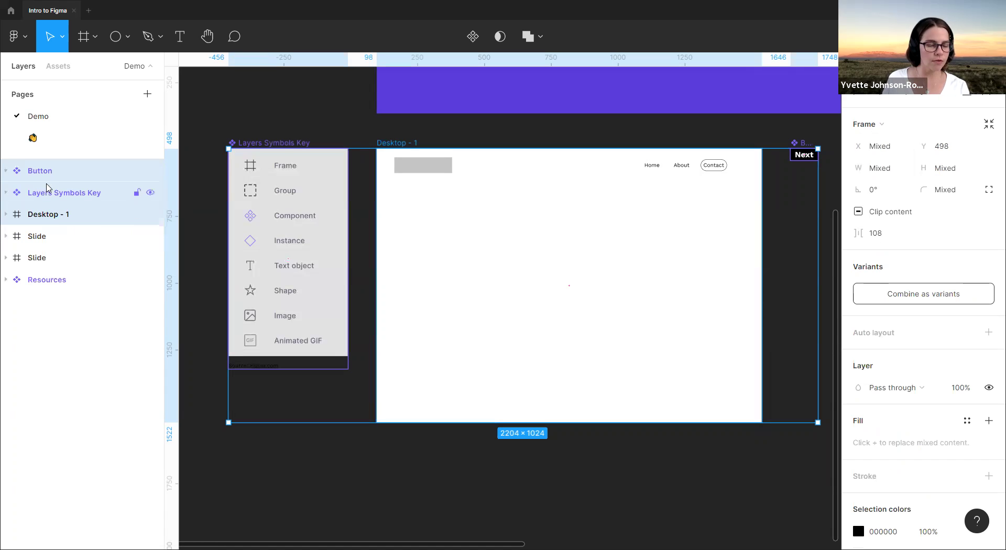
left_click(59, 220)
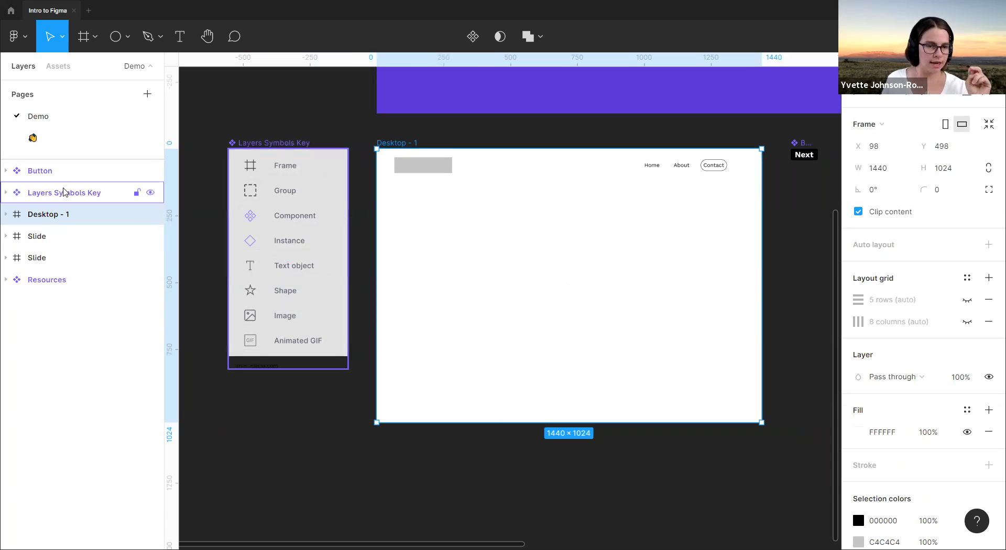
- Compare the Layers Symbols Key component with the Desktop - 1 frame by selecting each layer in turn
scroll(254, 212, "up", 3)
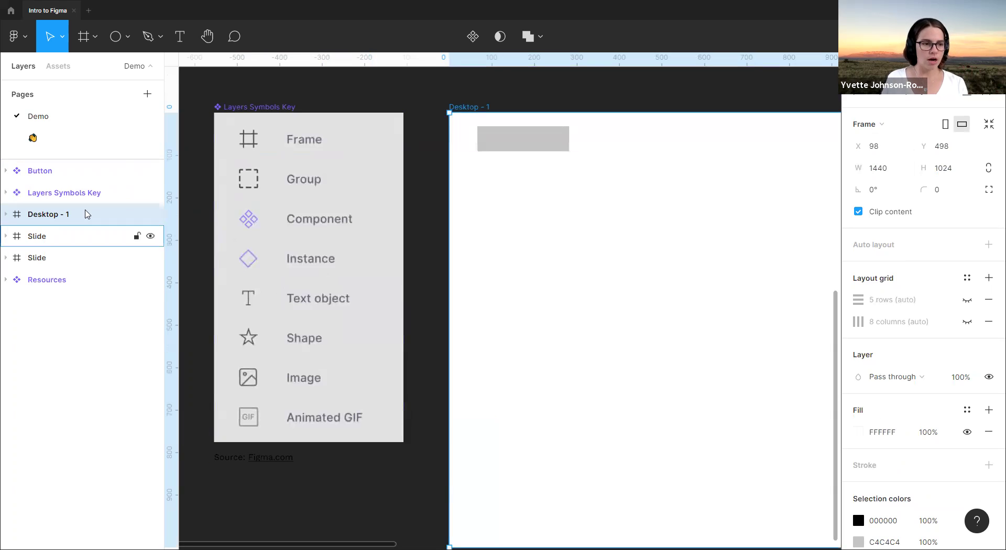
left_click(68, 194)
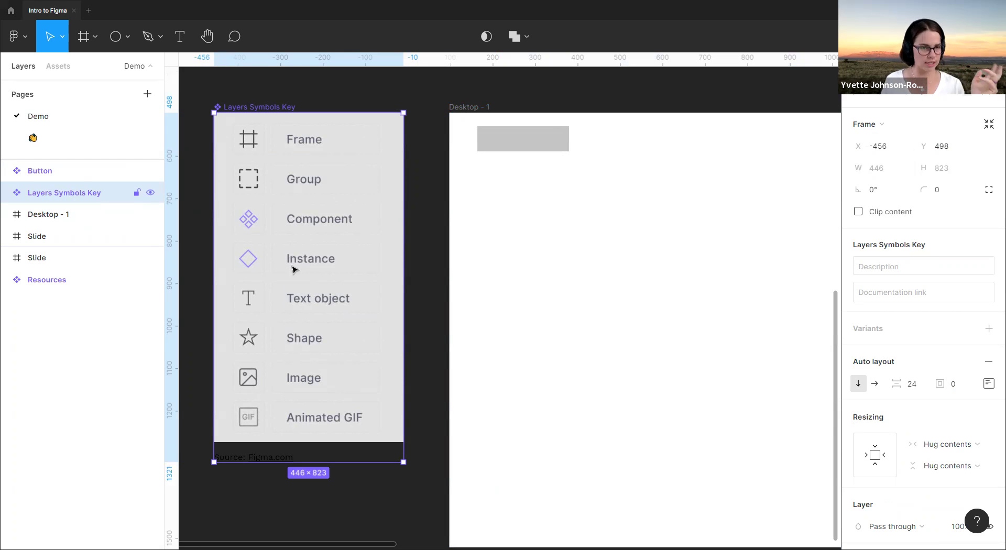
left_click(15, 213)
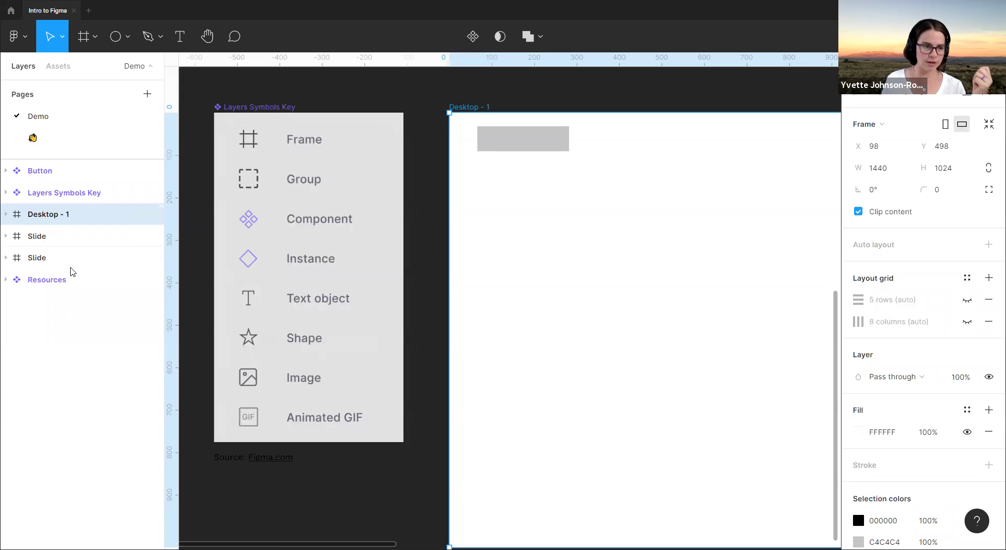
- Activate the Frame tool and review its Social media and Phone preset sizes, collapsing each category again
left_click(95, 37)
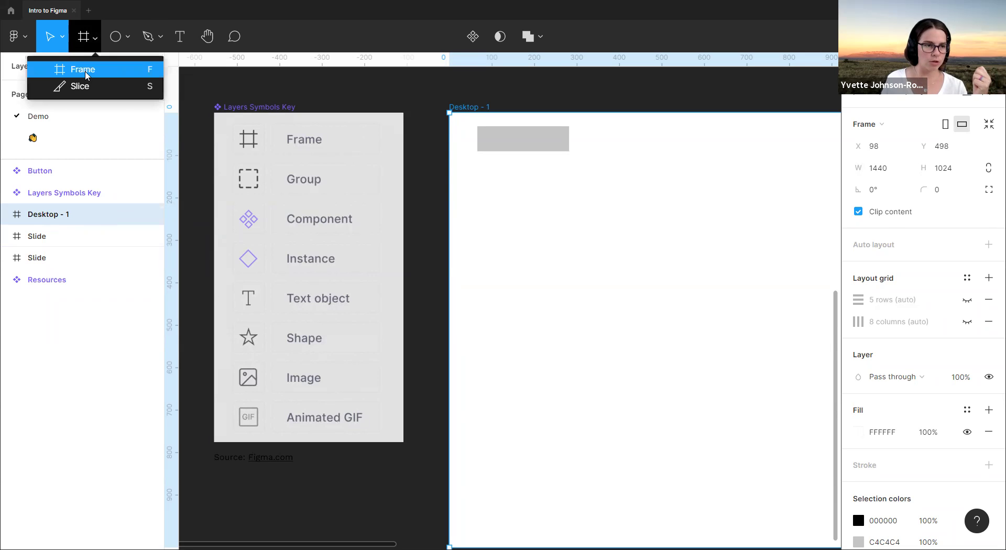
left_click(87, 76)
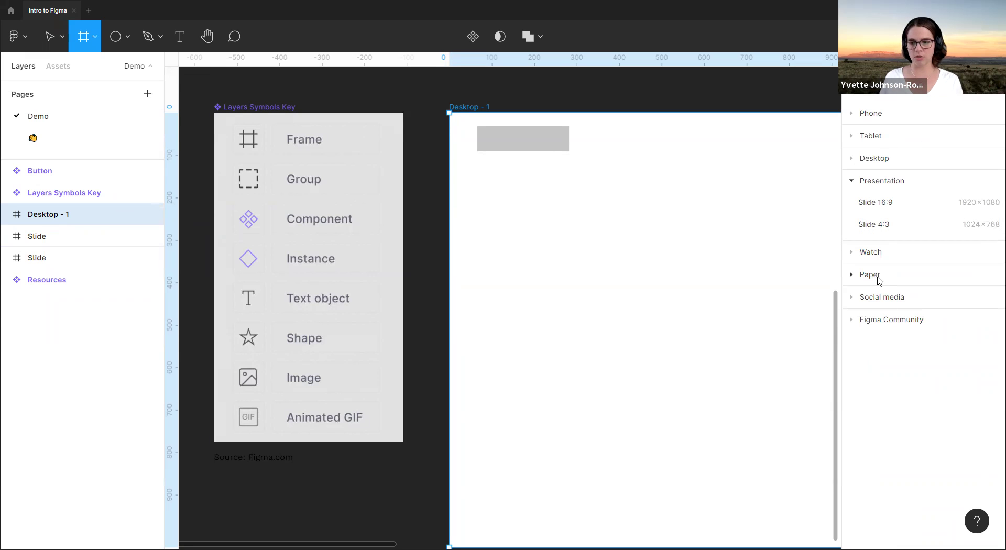
left_click(865, 298)
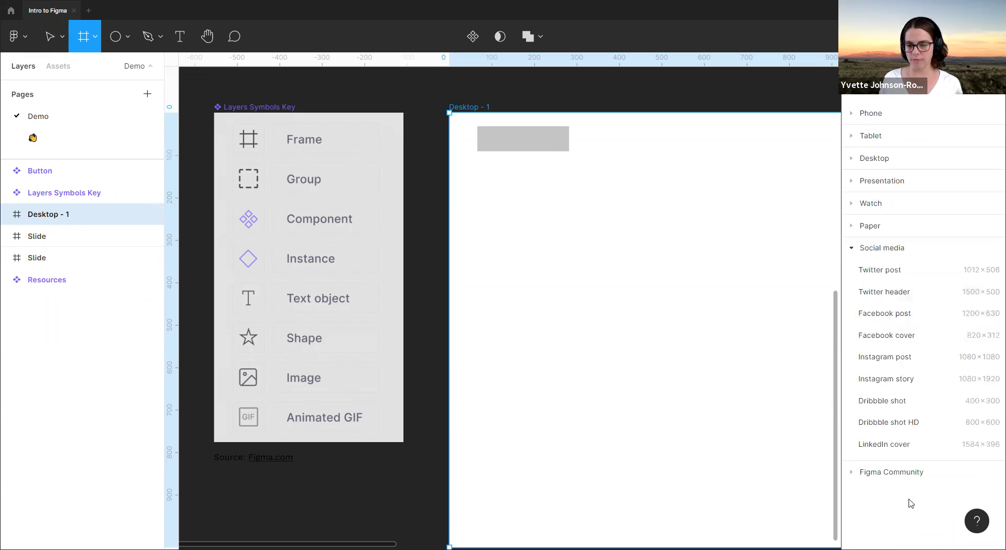
left_click(854, 247)
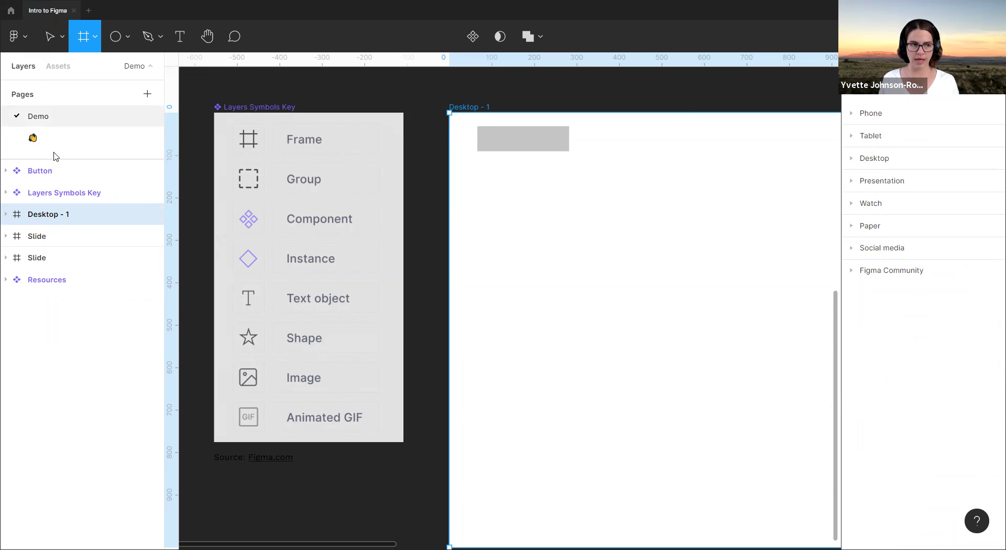
left_click(852, 114)
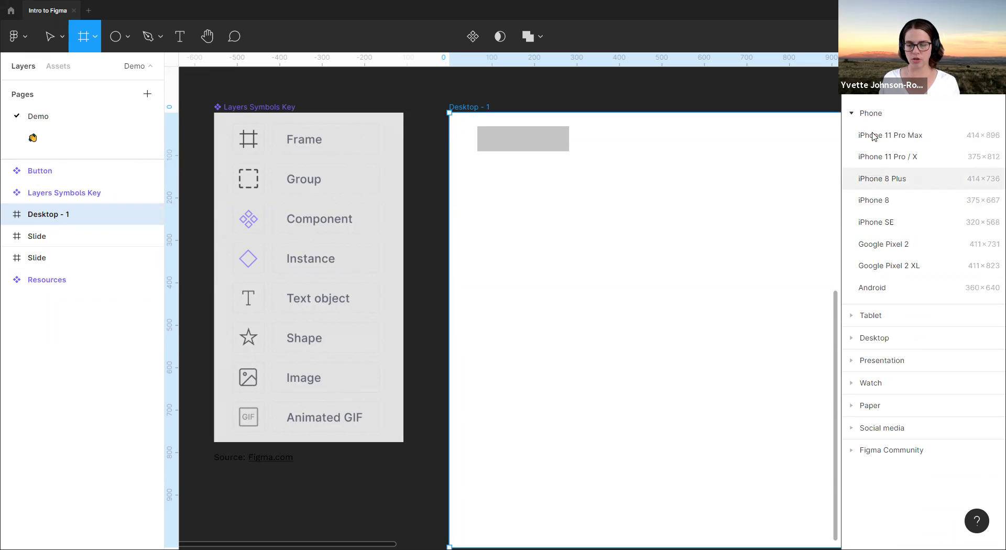
left_click(852, 113)
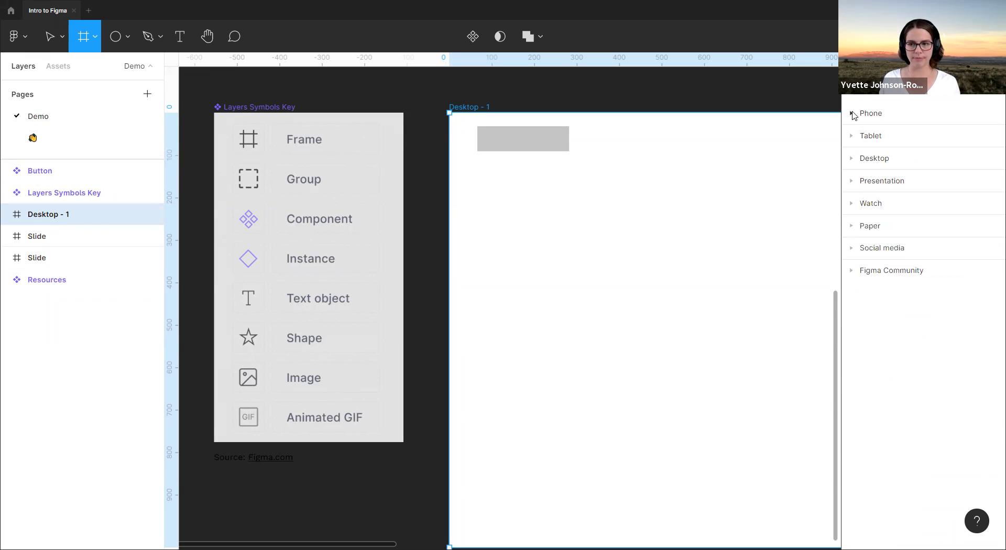
- Deselect the Desktop - 1 frame and review the available shape tools without choosing one
left_click(30, 388)
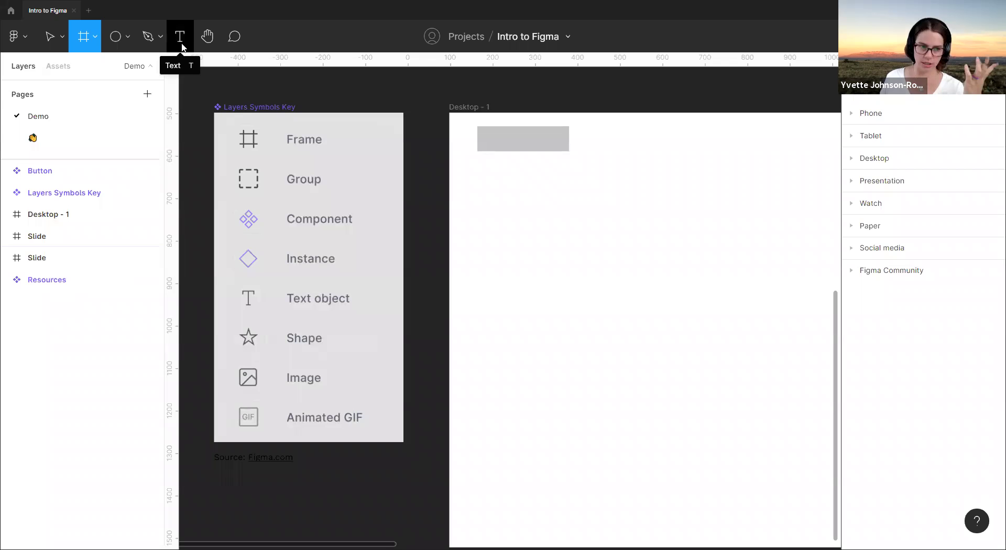
left_click(126, 38)
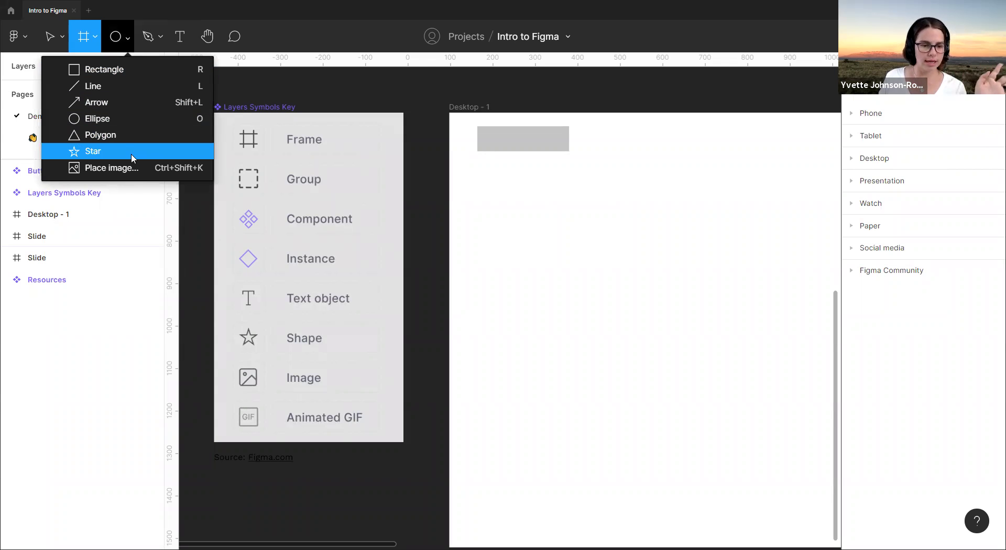
key("Escape")
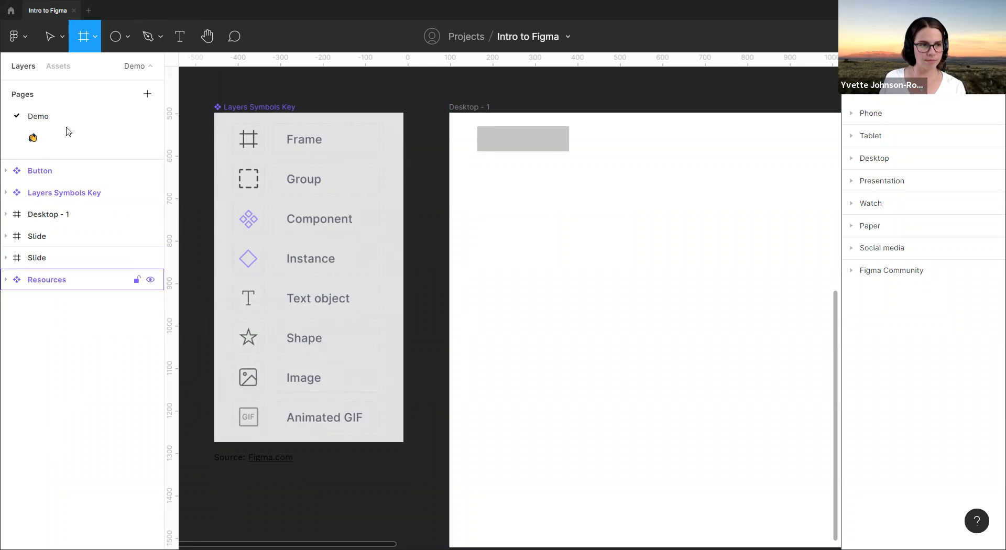
- Review the local components in the file's assets, return to the layers and expand the Desktop - 1 frame
left_click(58, 66)
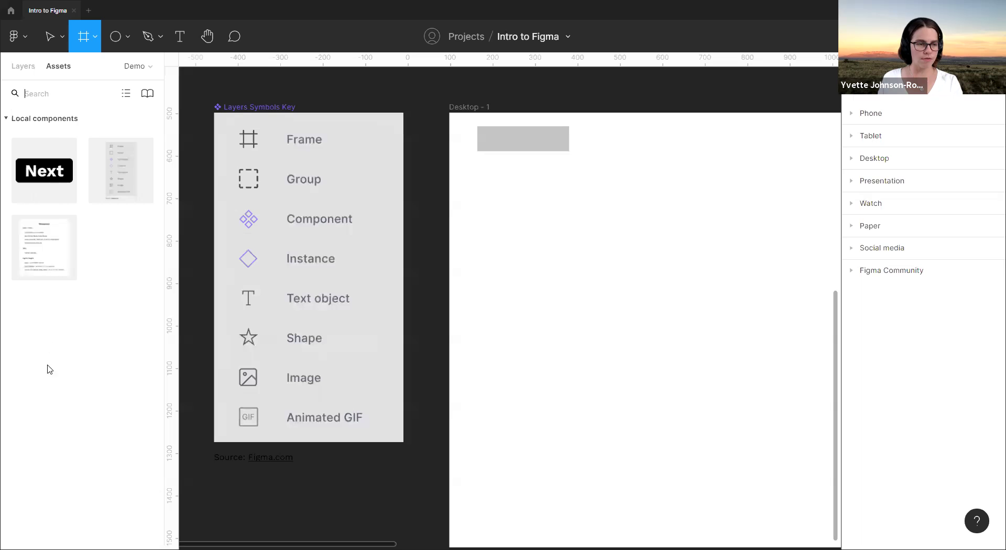
left_click(36, 70)
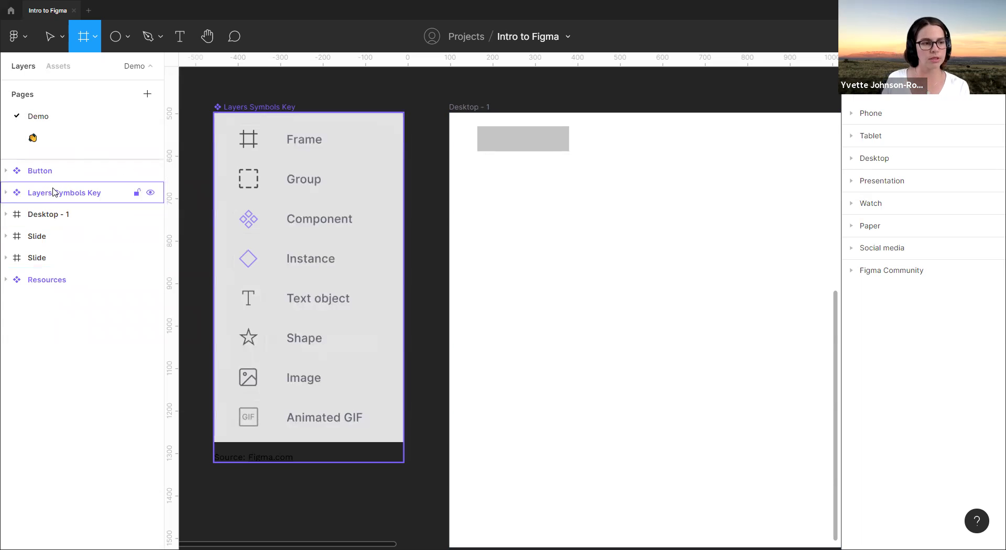
left_click(6, 214)
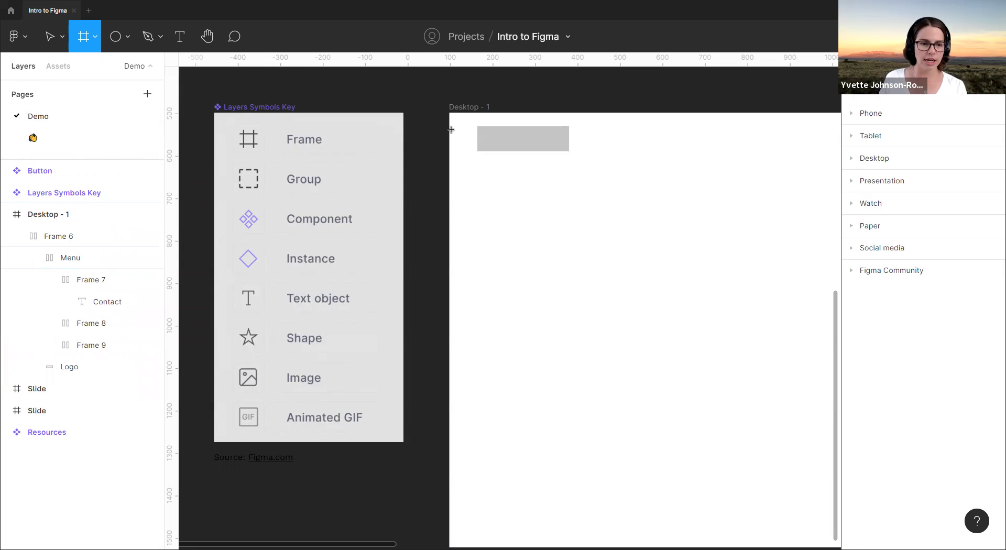
- Expand the Button component and select its nested Next text layer
scroll(470, 194, "up", 3)
scroll(470, 193, "down", 3)
scroll(515, 233, "up", 5)
left_click_drag(515, 234, 250, 313)
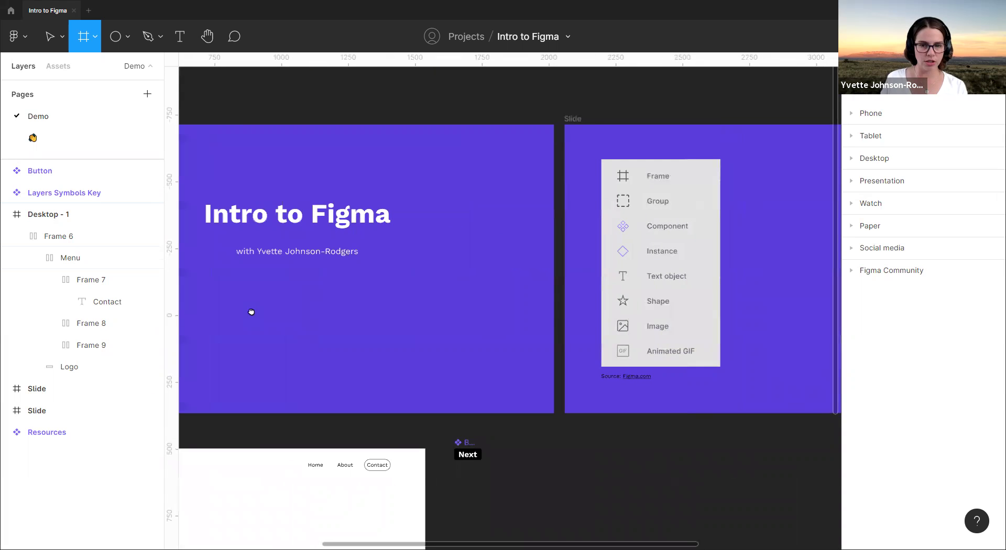
left_click_drag(555, 341, 341, 315)
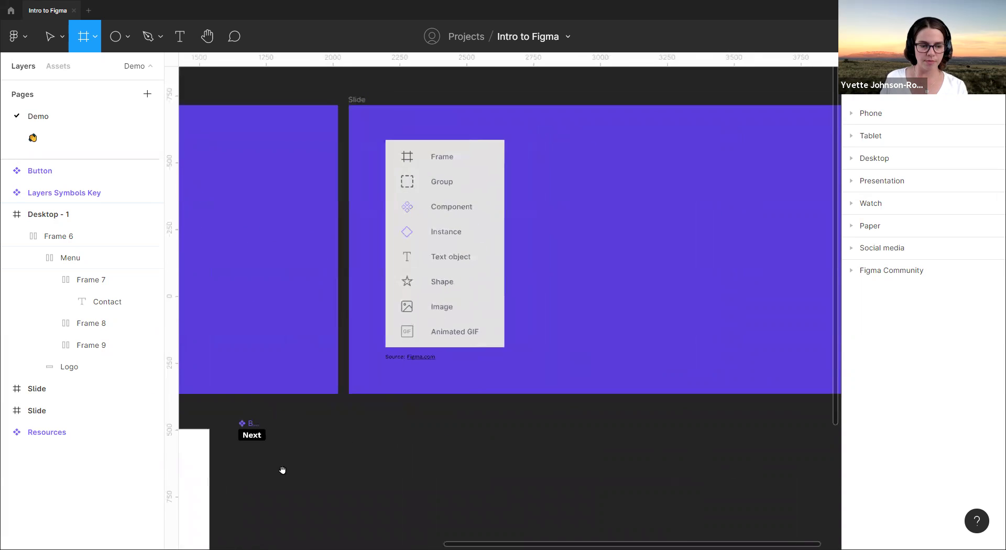
scroll(252, 417, "up", 3)
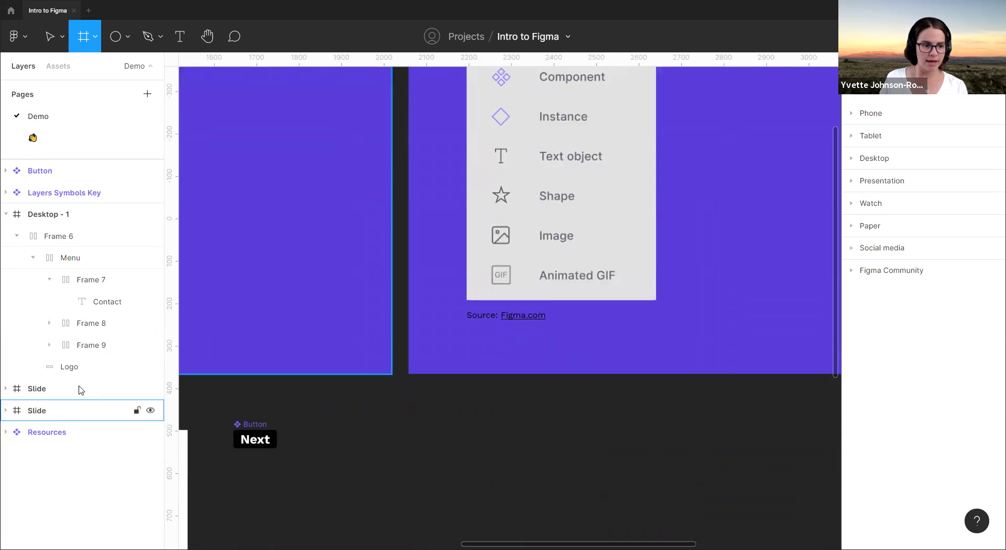
left_click(31, 173)
left_click(55, 194)
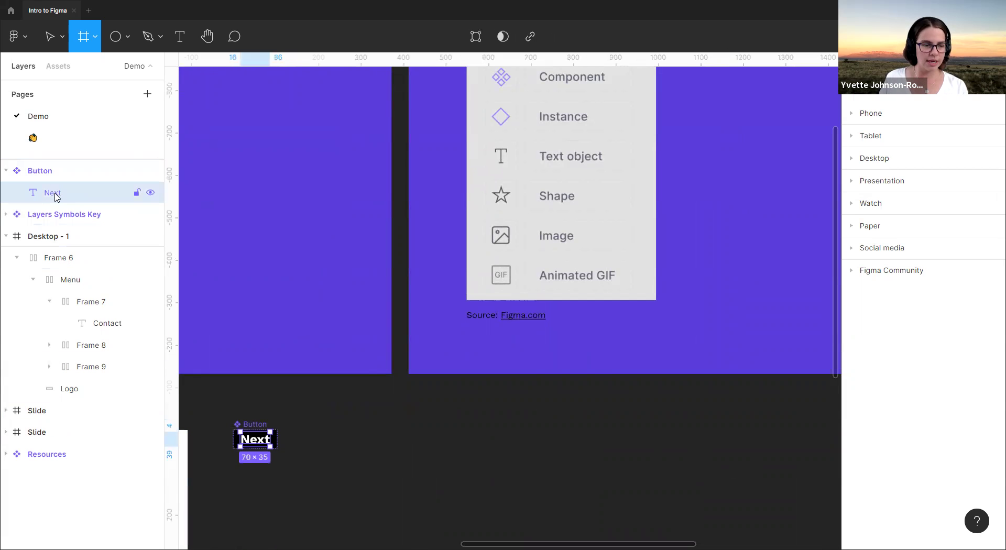
- Inspect the nesting inside Desktop - 1 by selecting Frame 6, Menu, Frame 7 and Contact, and collapse the frame again
left_click(64, 259)
left_click(70, 281)
left_click(89, 302)
left_click(99, 323)
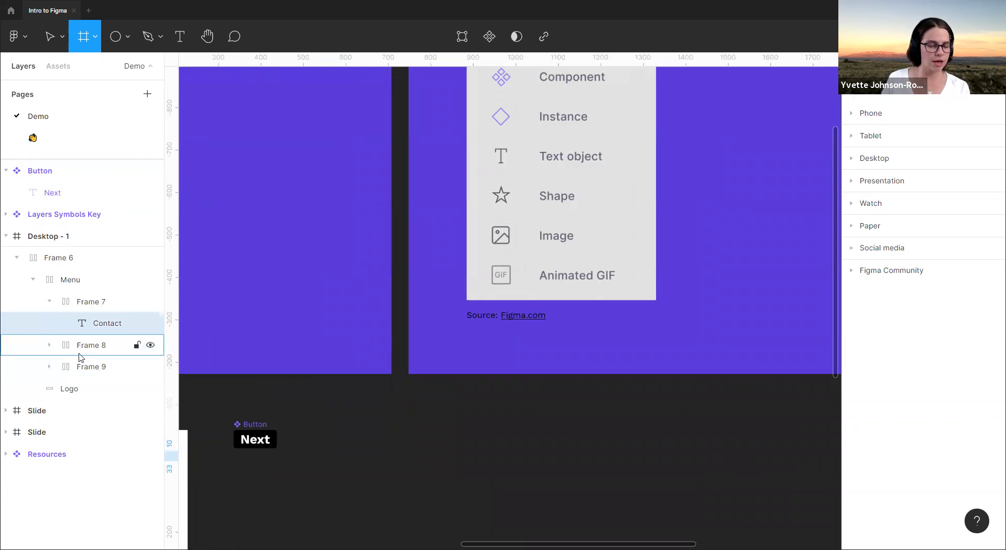
scroll(125, 374, "up", 3)
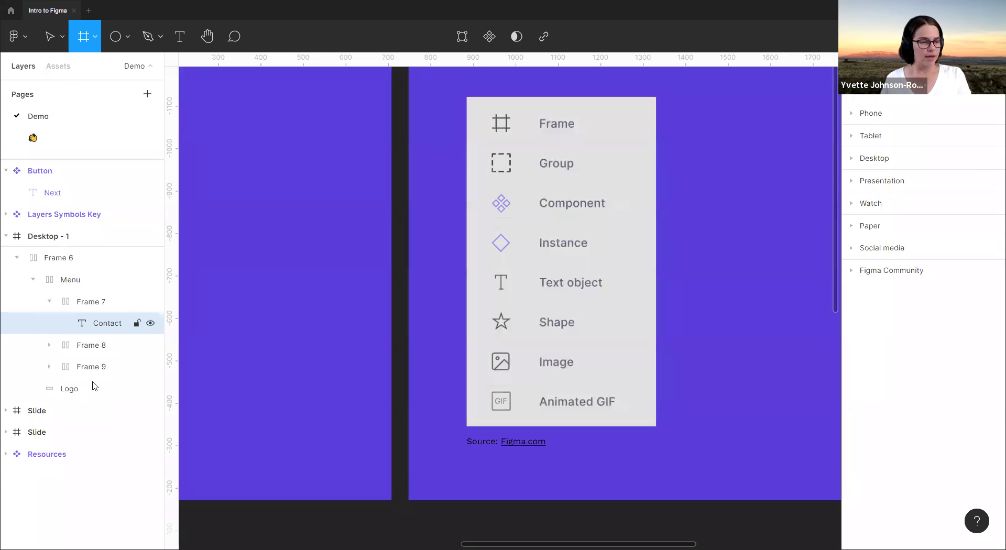
scroll(505, 291, "down", 5)
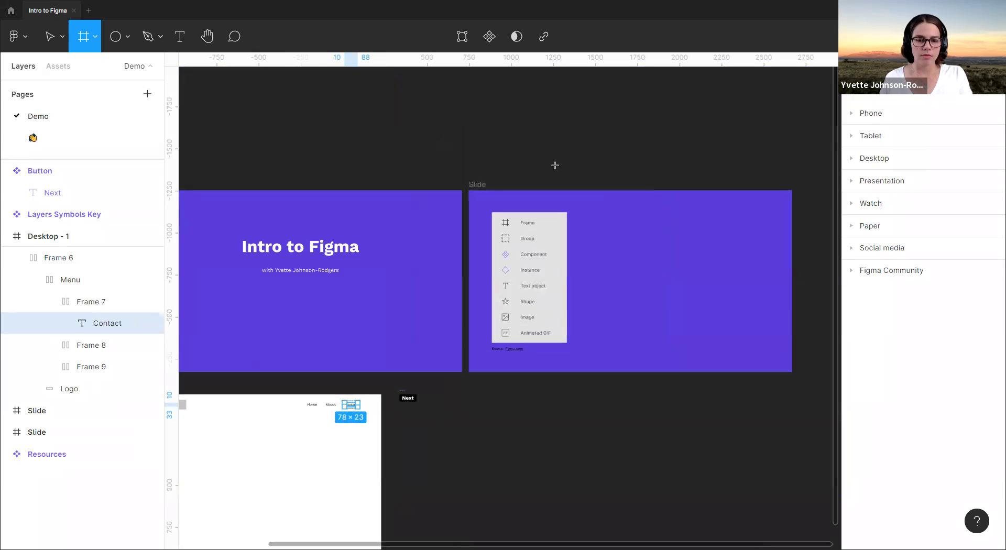
left_click(42, 489)
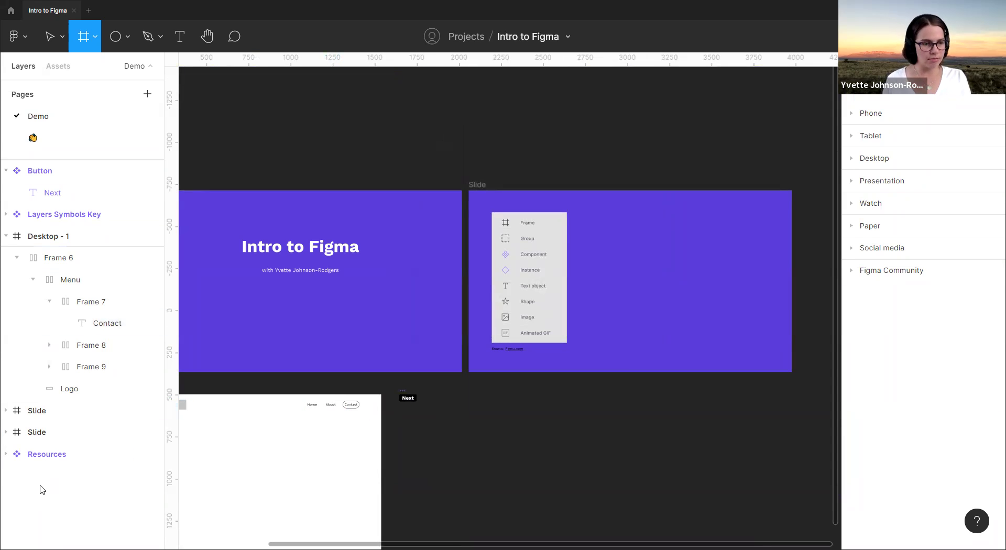
left_click(6, 236)
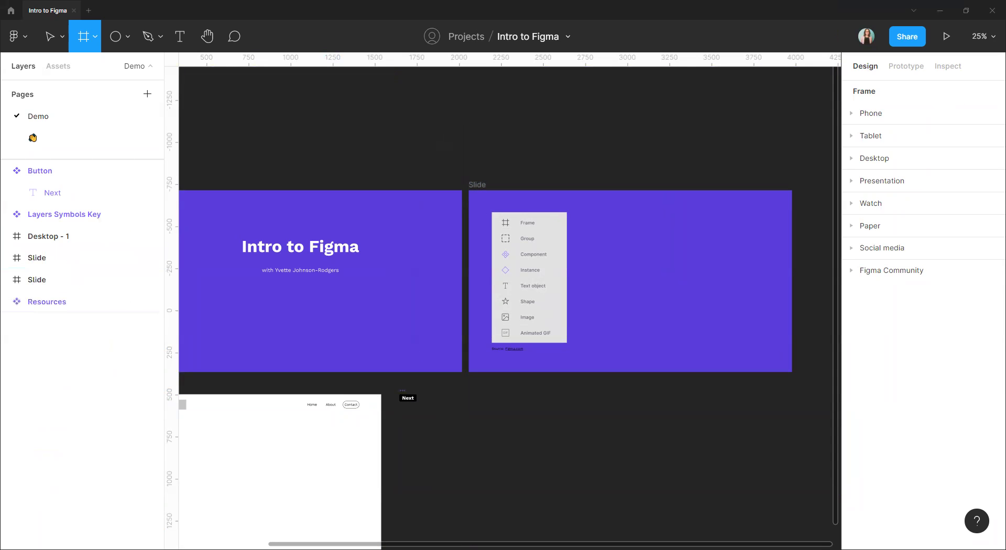
- Switch to the Move tool and select the whole Desktop - 1 frame on the canvas
left_click(50, 37)
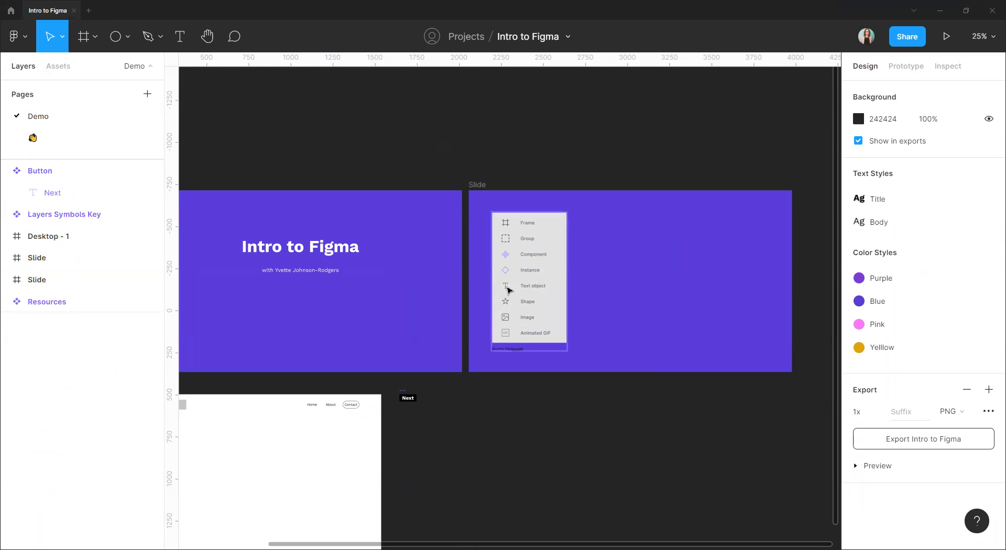
scroll(485, 323, "down", 2)
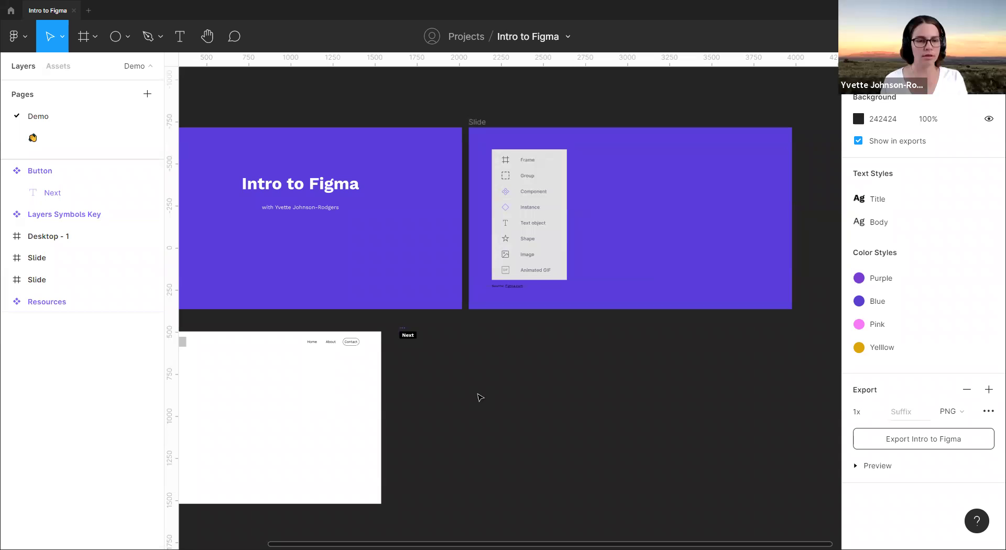
scroll(490, 384, "up", 3)
scroll(611, 322, "left", 5)
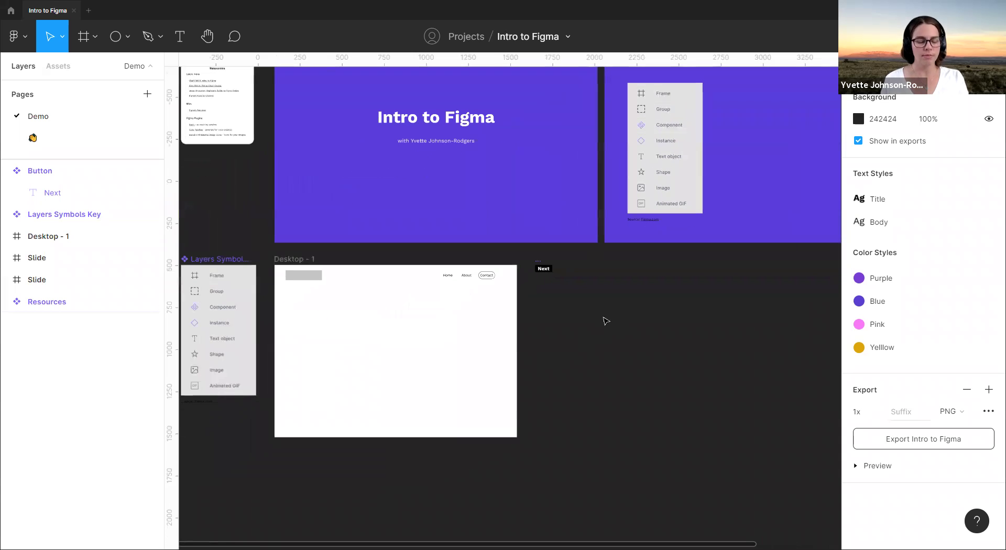
scroll(292, 261, "up", 3)
scroll(292, 261, "down", 2)
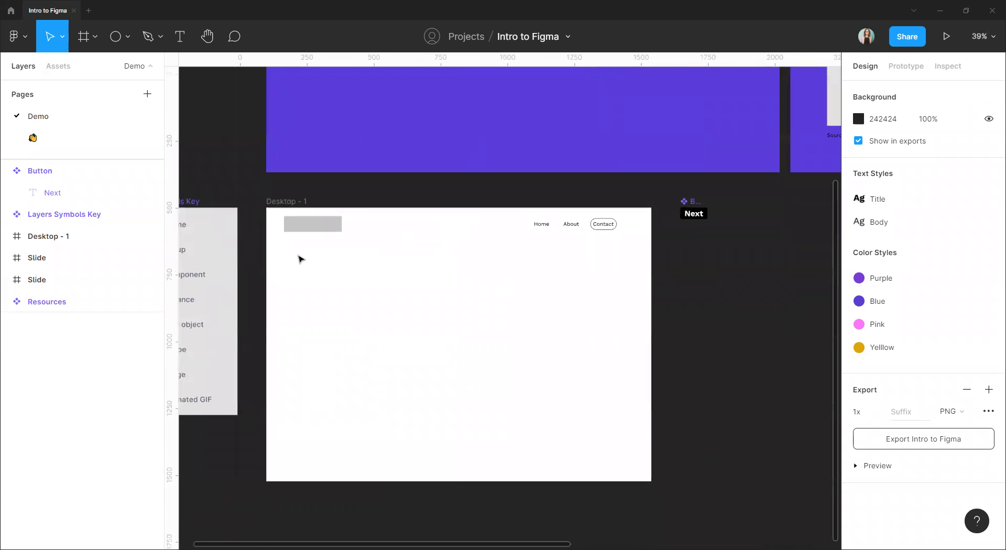
left_click(302, 202)
scroll(302, 201, "up", 2)
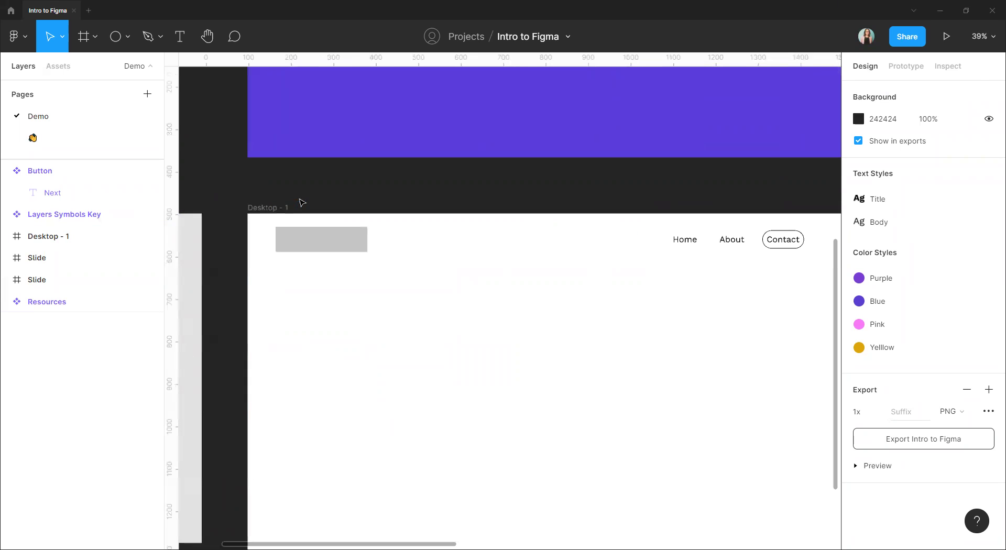
scroll(301, 194, "down", 2)
scroll(668, 270, "down", 1)
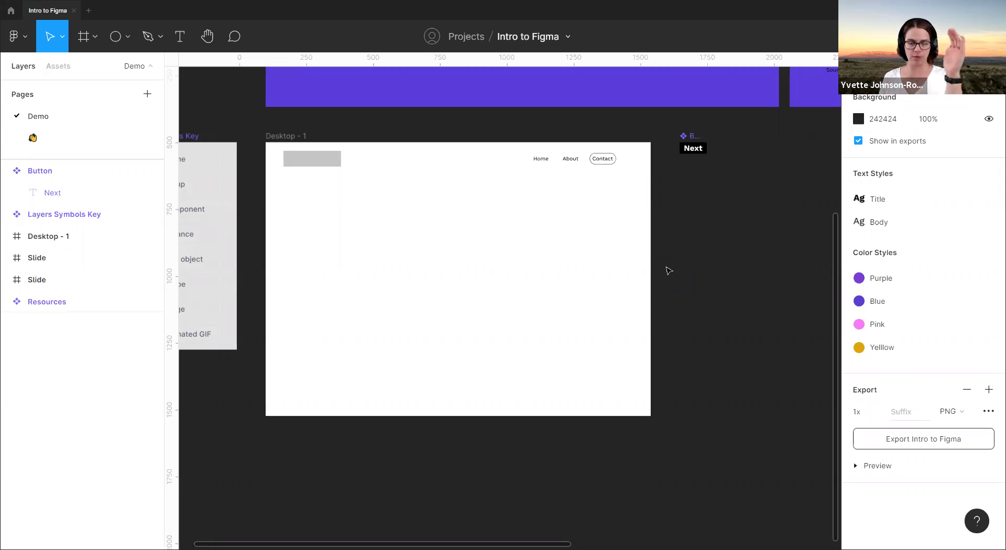
left_click(306, 138)
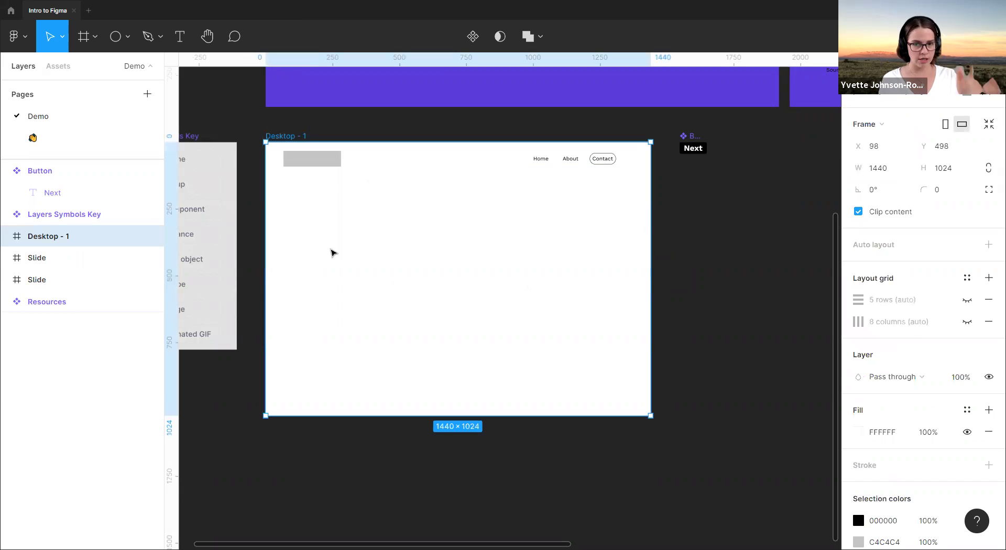
- Compare the properties of the navigation bar's Frame 6 and the Desktop - 1 frame by selecting each, and clear the selection
scroll(378, 173, "up", 3)
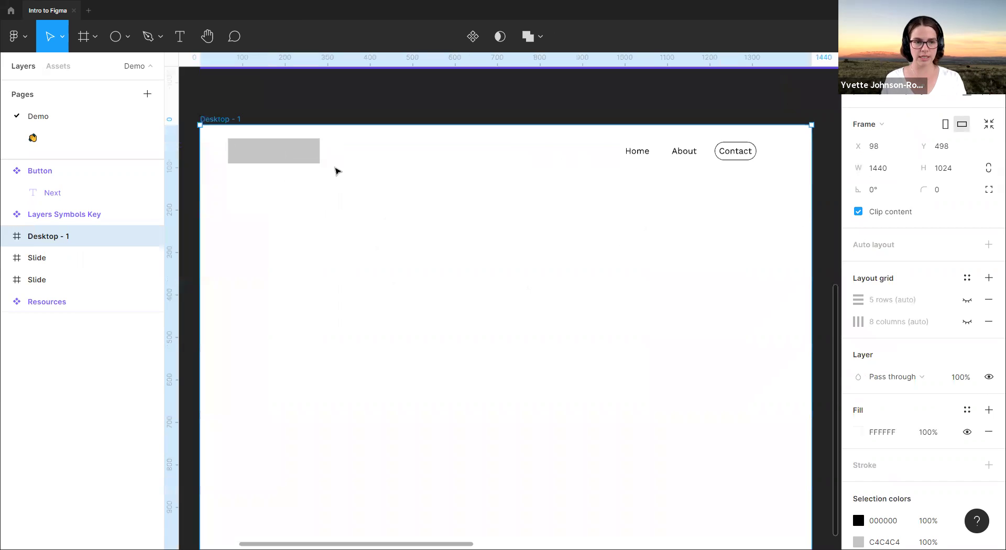
left_click(294, 108)
scroll(523, 118, "down", 2)
left_click(634, 97)
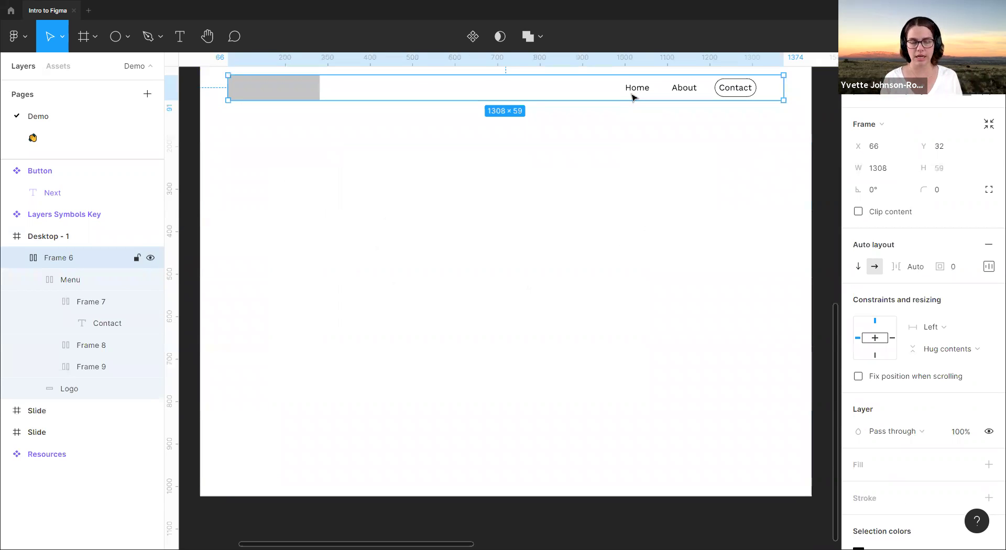
scroll(628, 105, "up", 2)
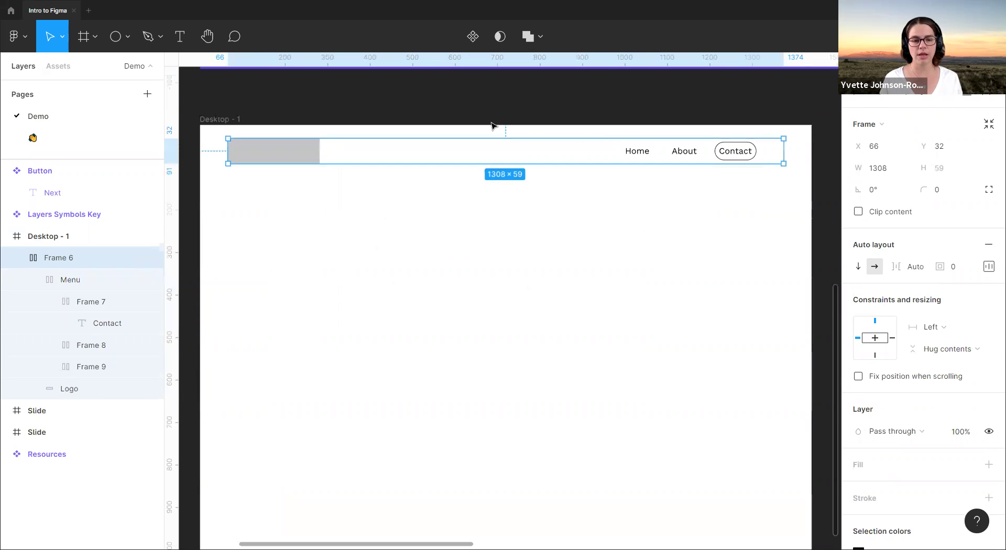
left_click(496, 128)
left_click(234, 123)
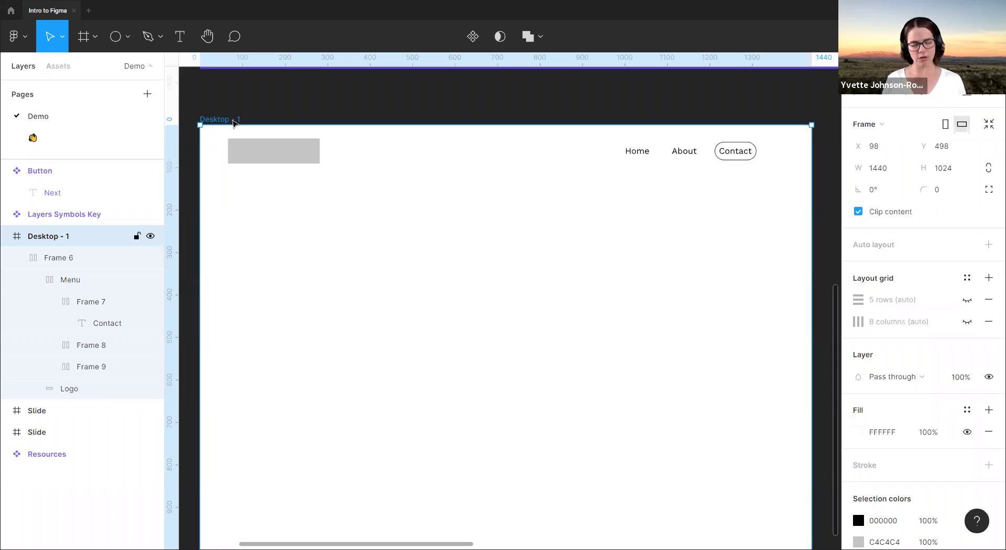
left_click(297, 115)
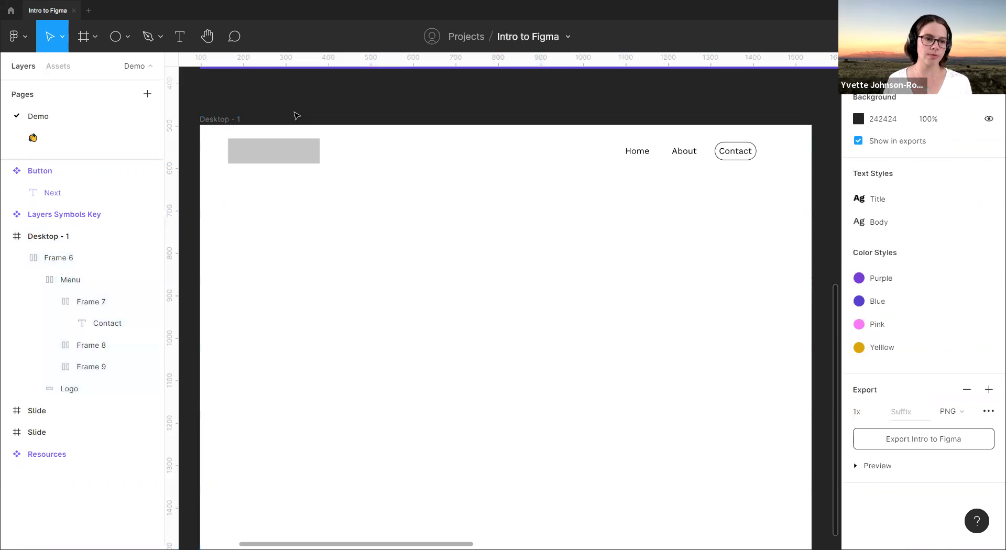
- Bring the two slides into view and switch from the design properties to the prototype settings
scroll(319, 112, "down", 3)
left_click_drag(765, 153, 739, 472)
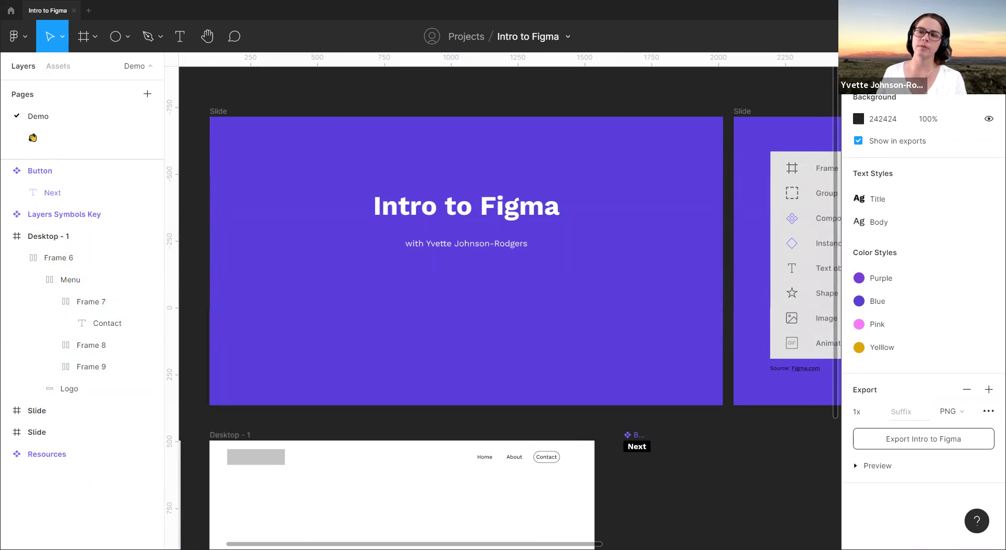
left_click(905, 66)
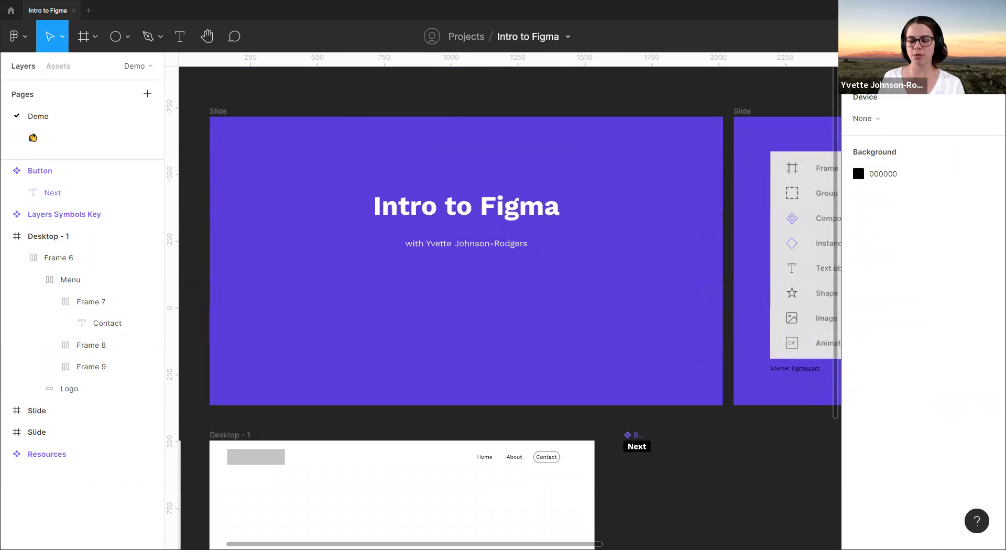
left_click(862, 66)
left_click(905, 66)
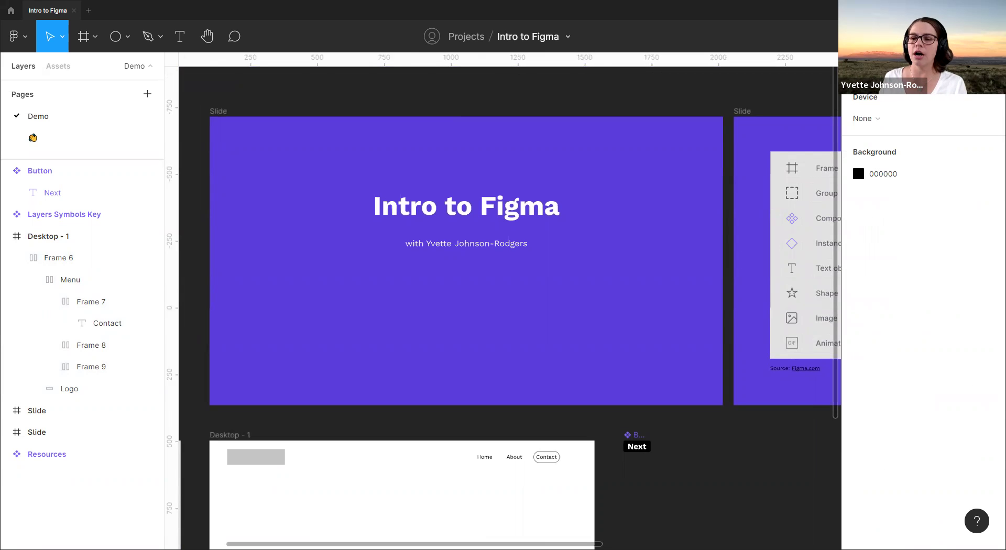
scroll(683, 441, "right", 5)
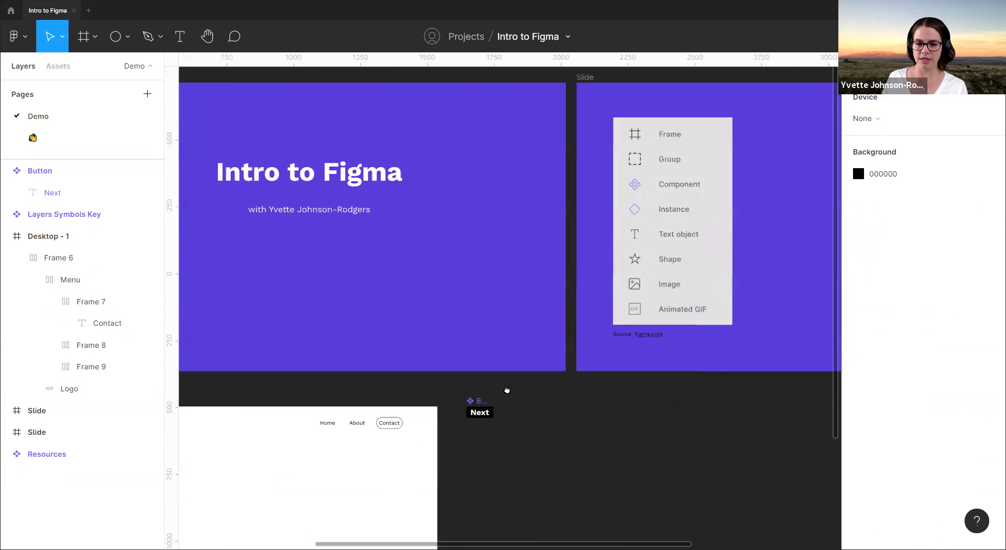
- Collapse the Desktop - 1 frame and the Button component in the layer list
left_click(6, 236)
left_click(13, 178)
left_click(6, 170)
left_click(37, 286)
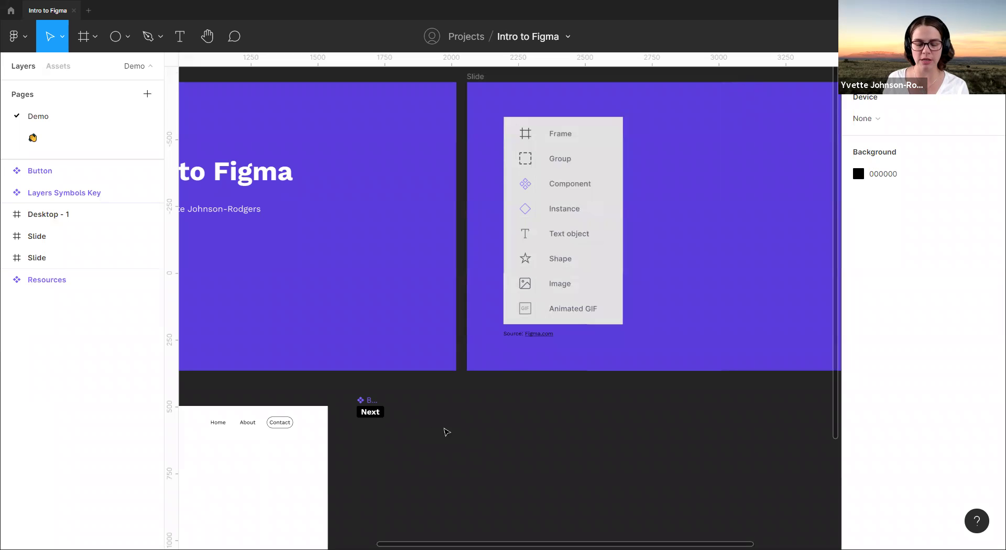
- Duplicate the Next button component and move the original into the first slide's lower-right corner
left_click(376, 411)
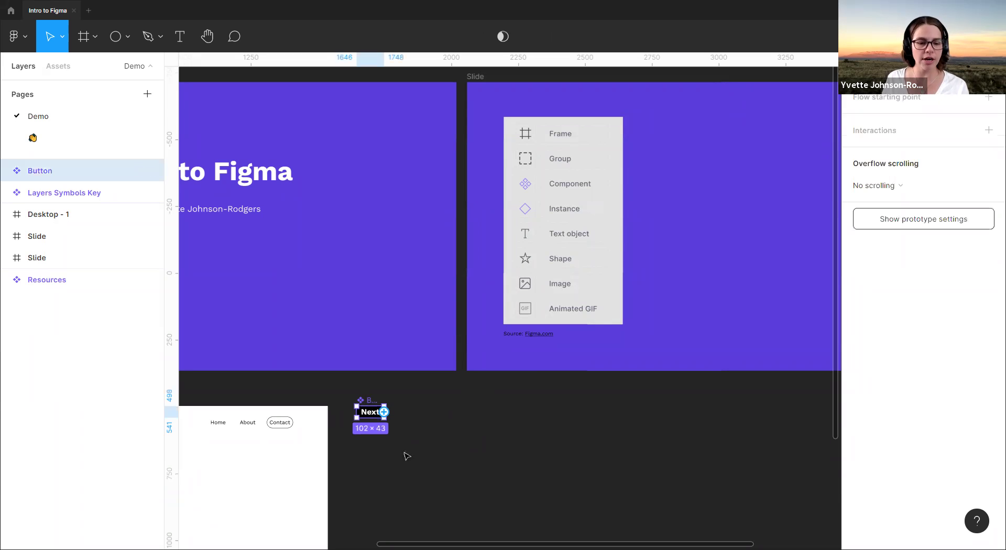
scroll(350, 414, "up", 5)
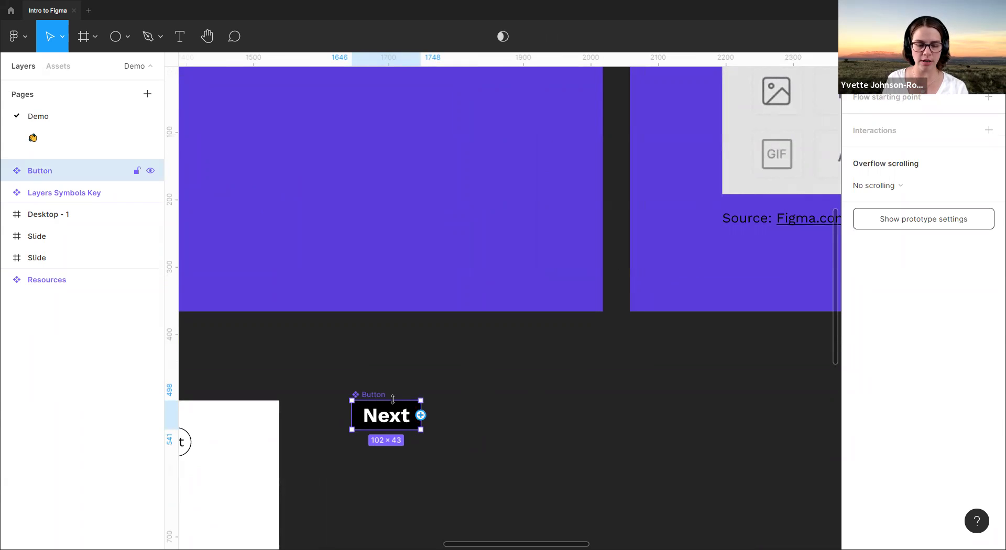
key("ctrl+d")
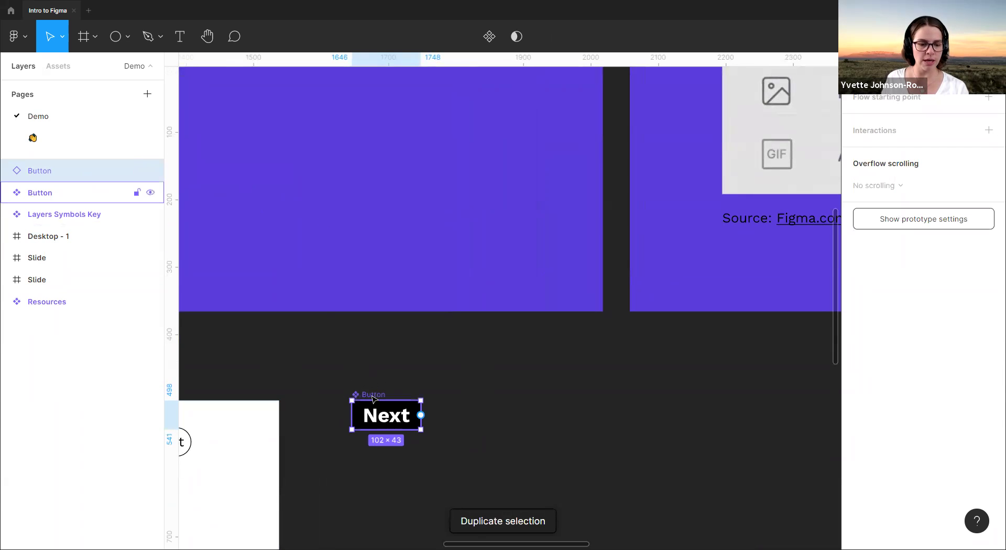
left_click_drag(365, 396, 498, 250)
left_click(523, 391)
- Duplicate the first slide's Next button and place the copy in the second slide's lower-right corner
scroll(524, 390, "right", 4)
scroll(524, 391, "up", 1)
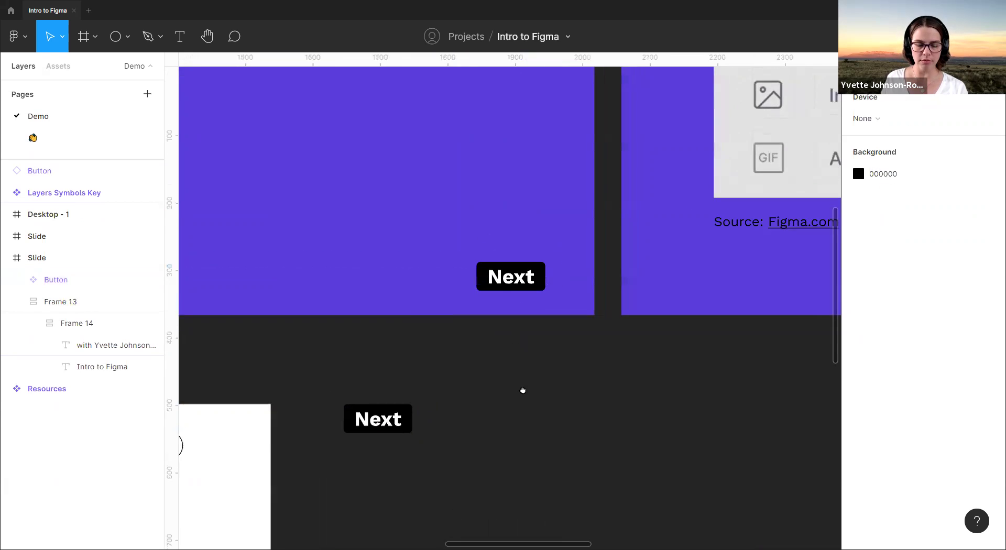
left_click(450, 298)
key("ctrl+d")
left_click_drag(440, 302, 792, 299)
scroll(616, 303, "down", 5)
- Return to the design properties, align the Next buttons of both slides by their vertical centers and clear the selection
key("alt+8")
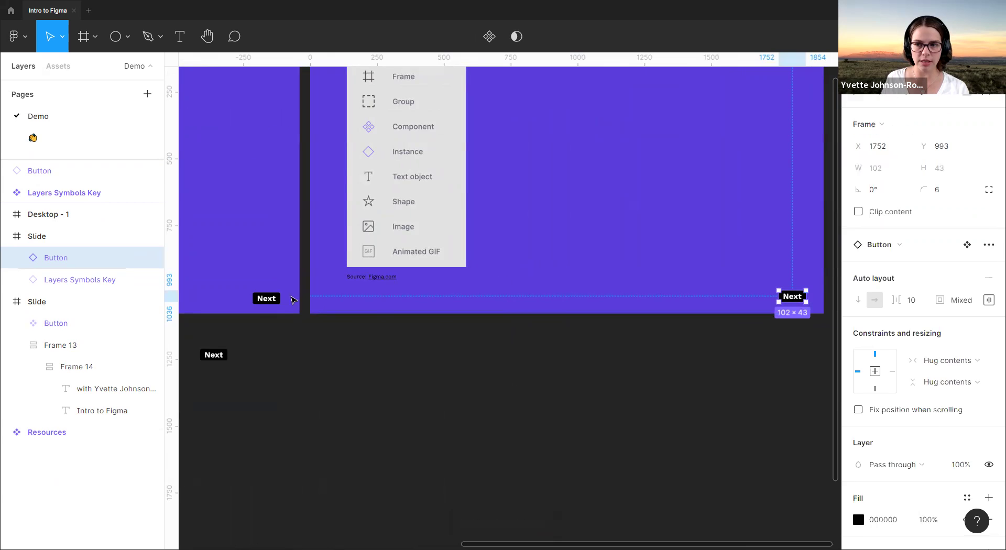
left_click(268, 299)
left_click(792, 297, "shift")
key("alt+v")
left_click(301, 355)
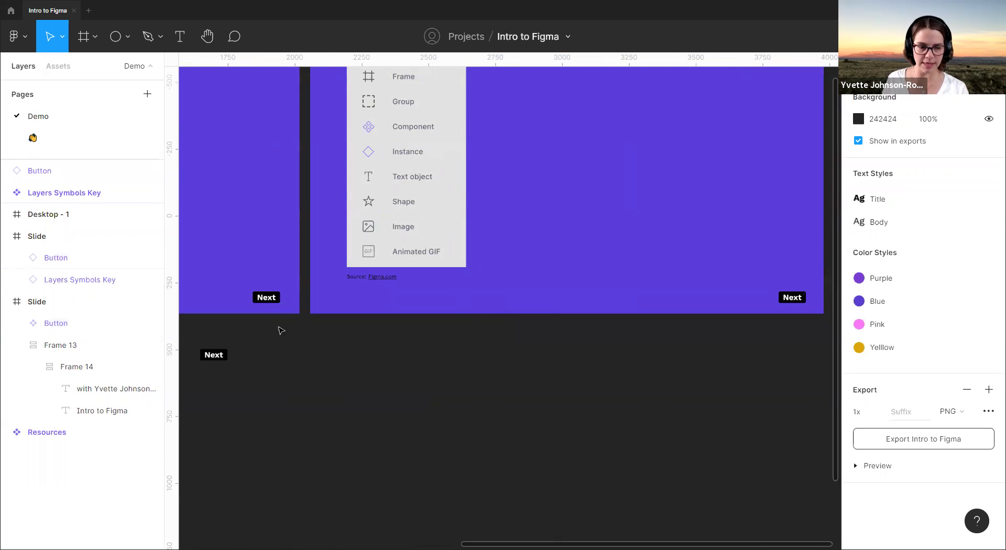
- Change the text of the second slide's Next button to "Back"
scroll(294, 337, "left", 1)
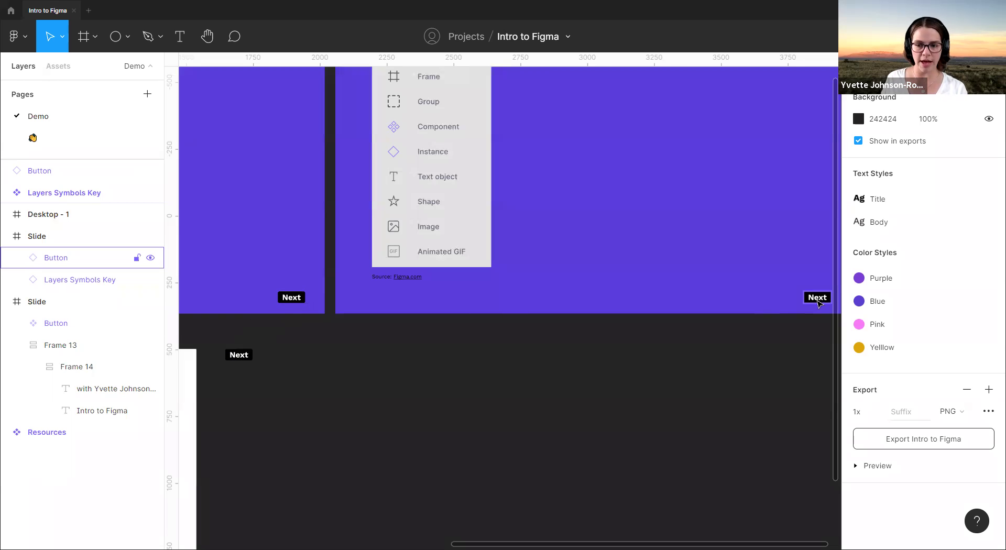
double_click(817, 299)
double_click(817, 298)
type("Back")
left_click(774, 372)
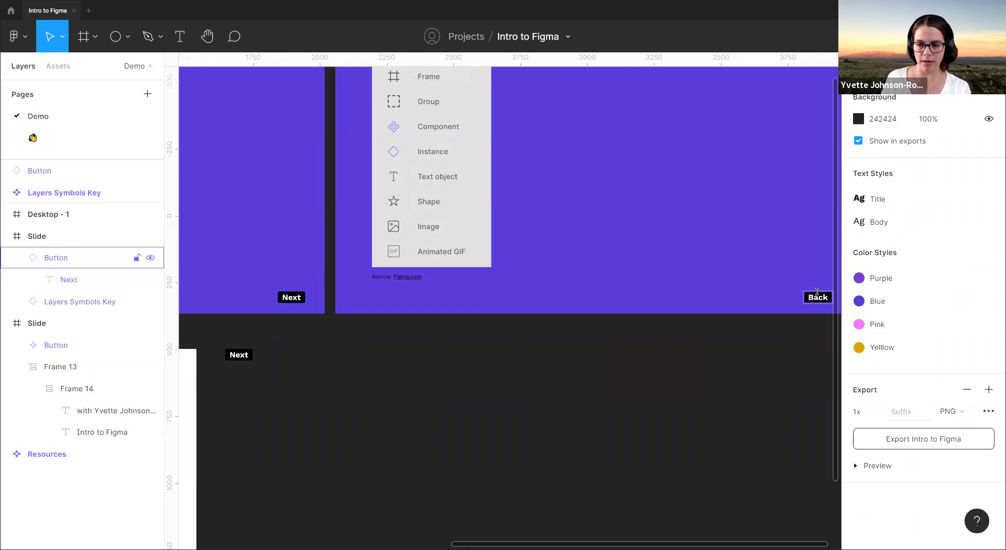
- Move the Back button to the second slide's lower-left corner, clear the selection and switch to prototype mode
left_click(814, 296)
left_click_drag(398, 295, 369, 304)
left_click(384, 360)
scroll(819, 276, "left", 3)
scroll(819, 276, "up", 1)
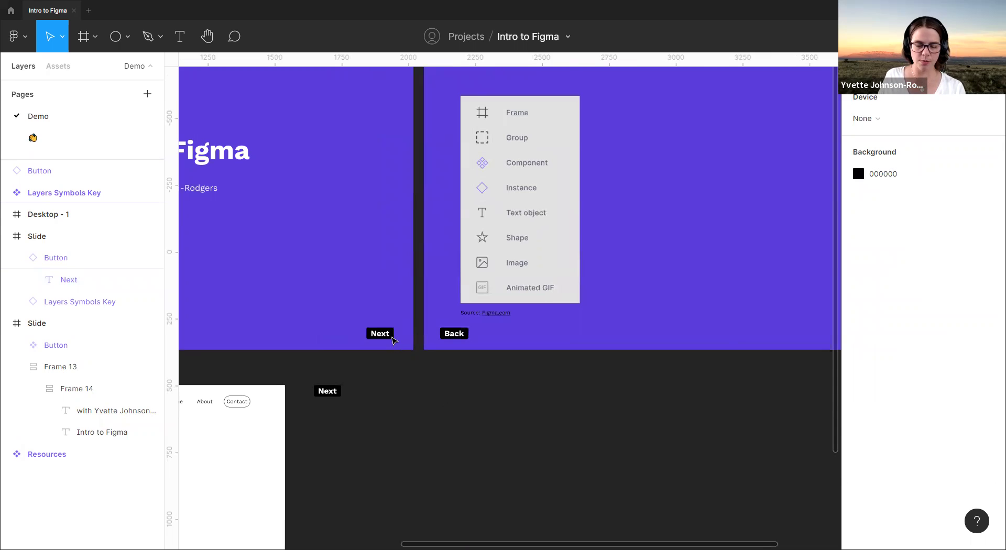
- Link the first slide's Next button to the second slide with an on-click Navigate to interaction, using the Smart animate animation
left_click_drag(394, 333, 453, 328)
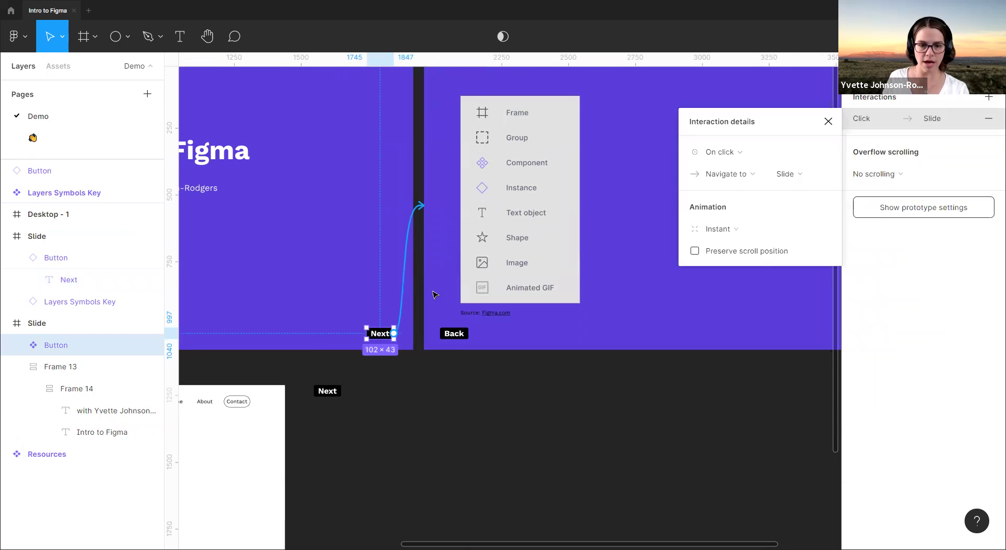
scroll(397, 295, "up", 3)
scroll(441, 292, "up", 2)
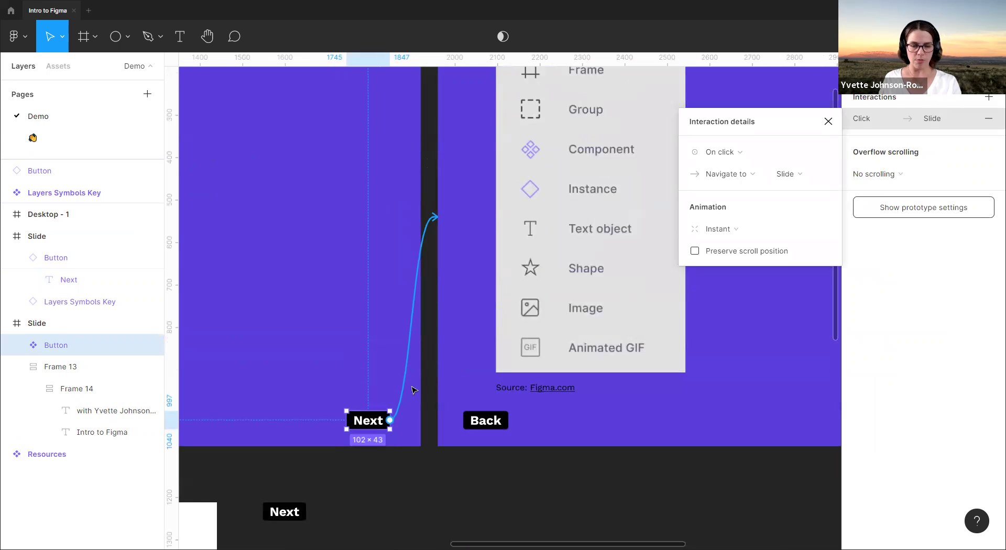
left_click(755, 154)
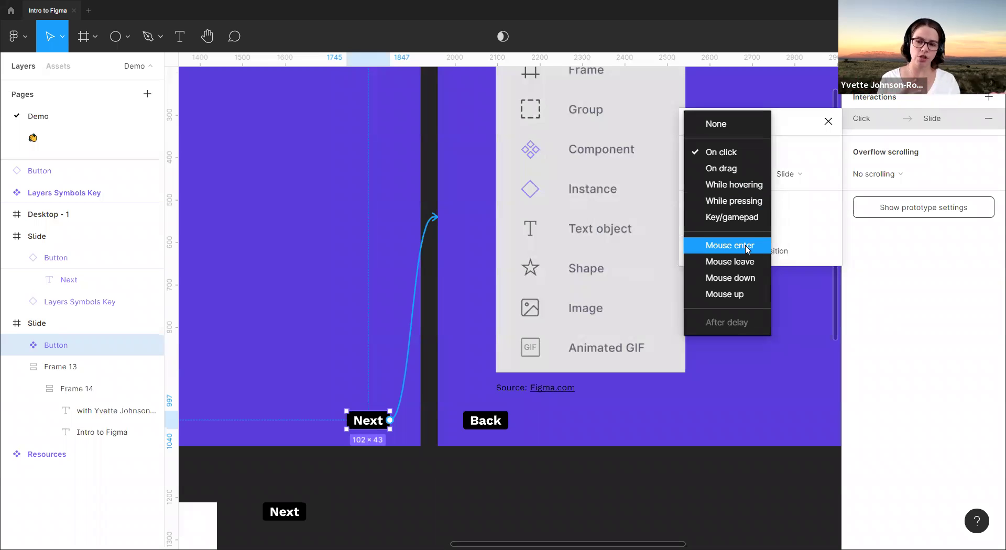
left_click(795, 146)
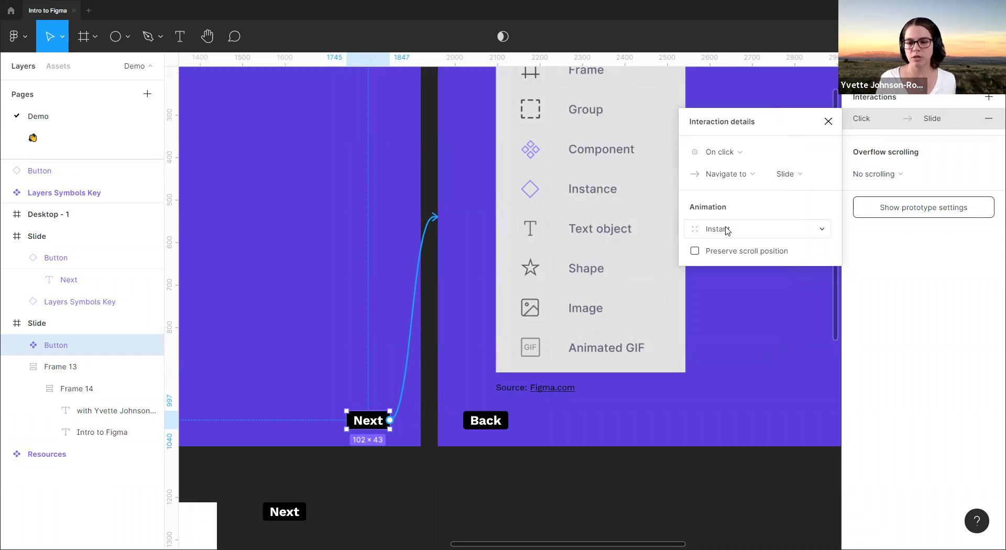
left_click(727, 229)
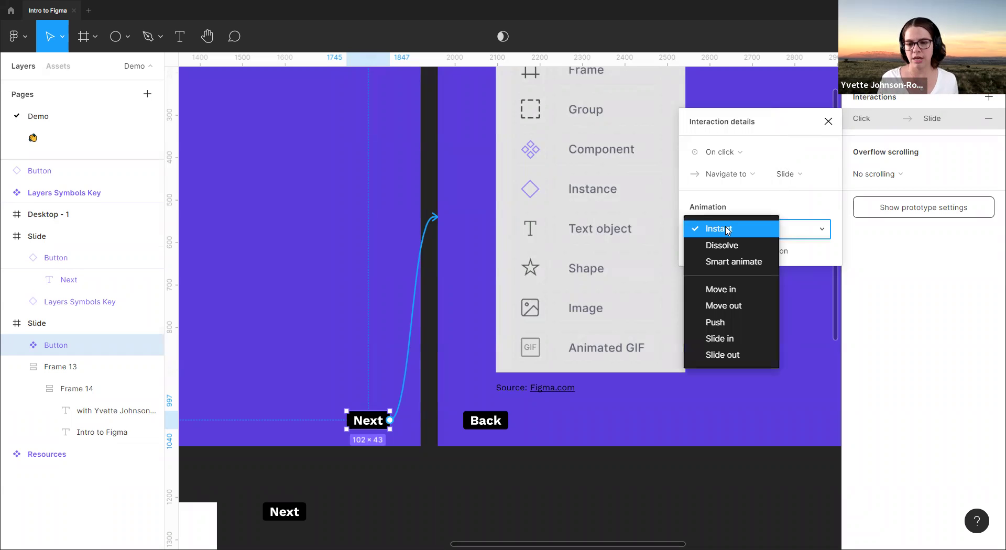
left_click(728, 262)
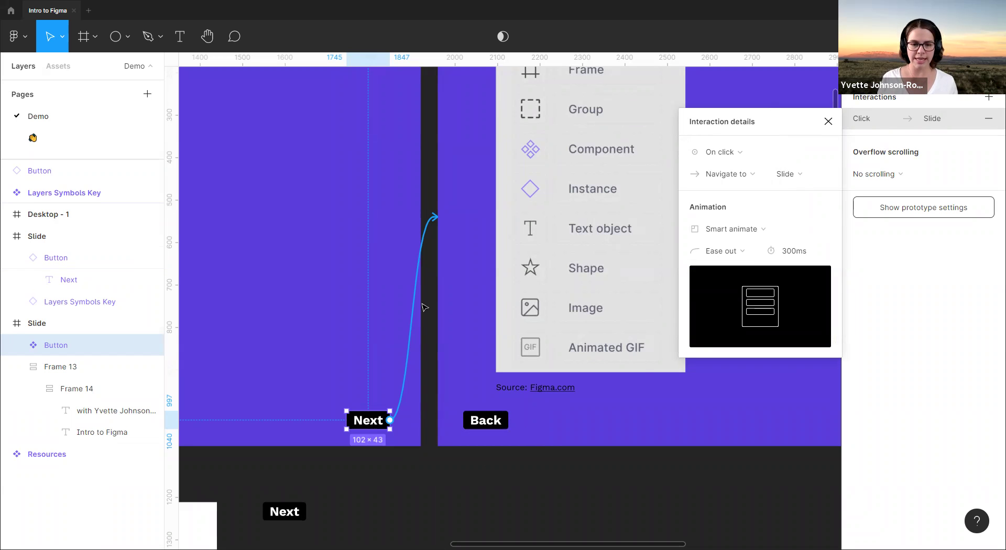
left_click(505, 442)
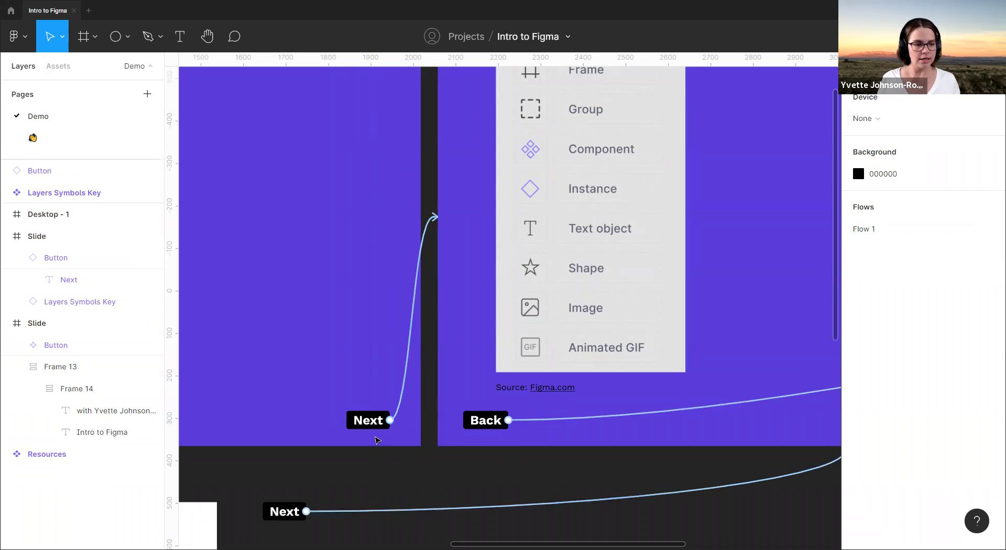
- Delete the prototype link running from the first slide's Next button to the second slide
left_click(369, 422)
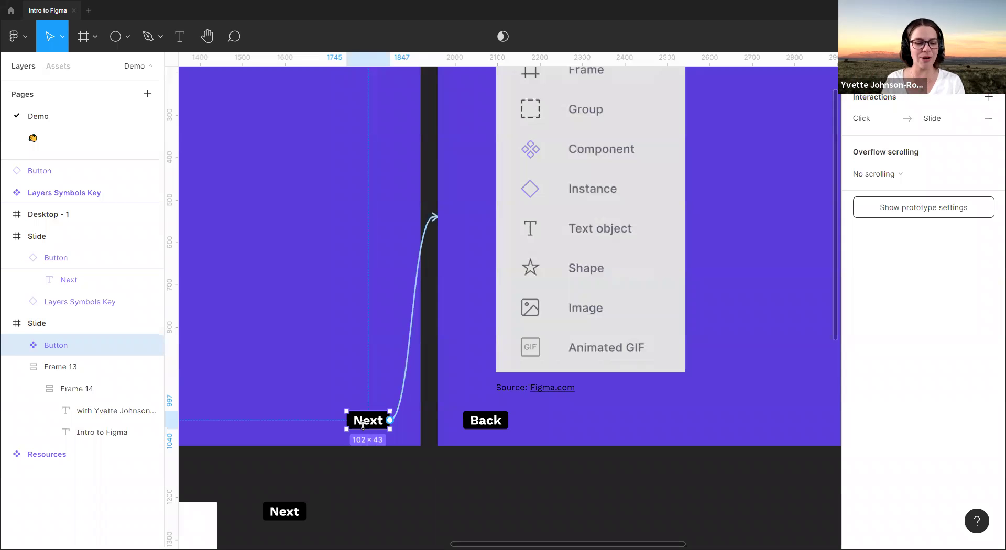
left_click(808, 237)
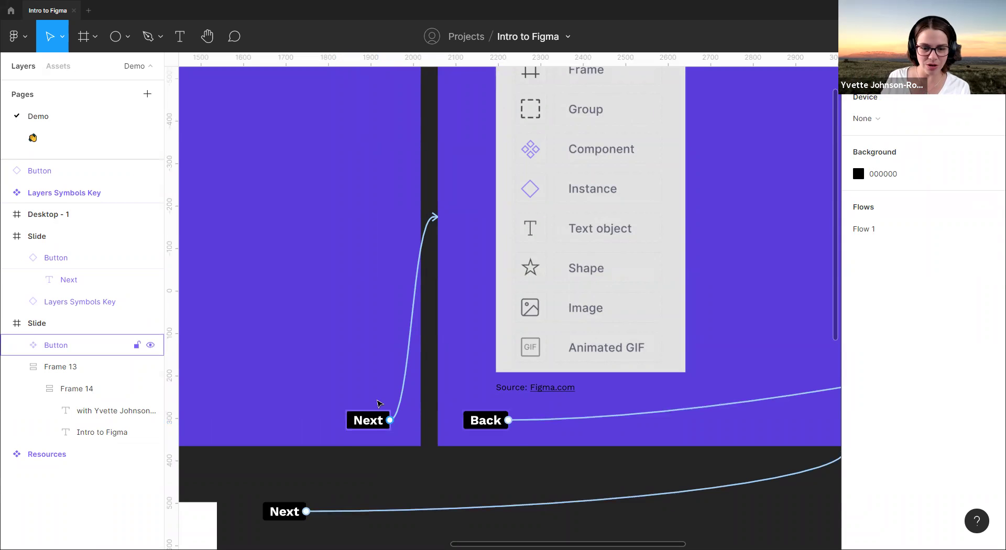
left_click(411, 376)
key("Delete")
left_click(444, 492)
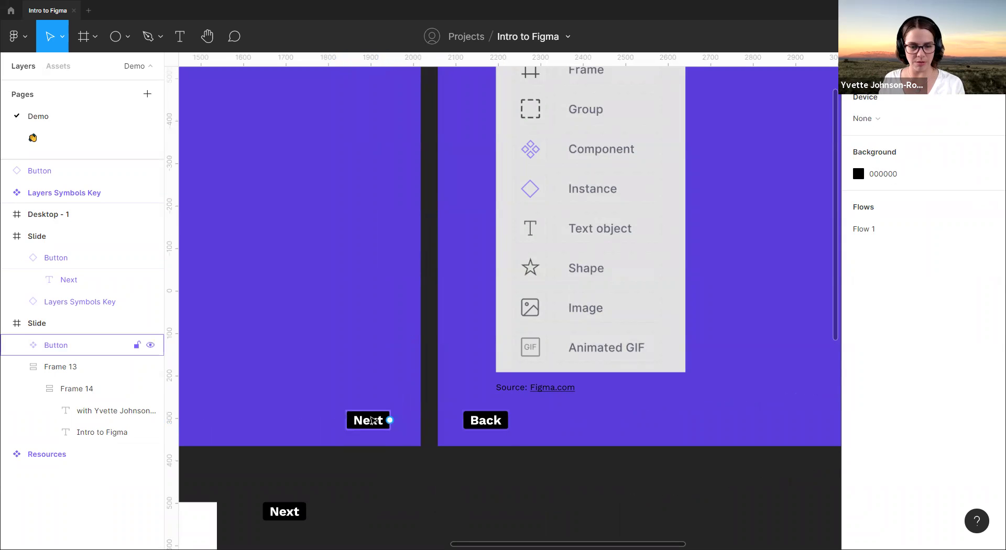
- Move the main Next component below the first slide and put its spare instance in the vacated corner, level with the Back button
left_click_drag(386, 420, 383, 492)
left_click_drag(296, 513, 387, 420)
left_click(474, 422, "shift")
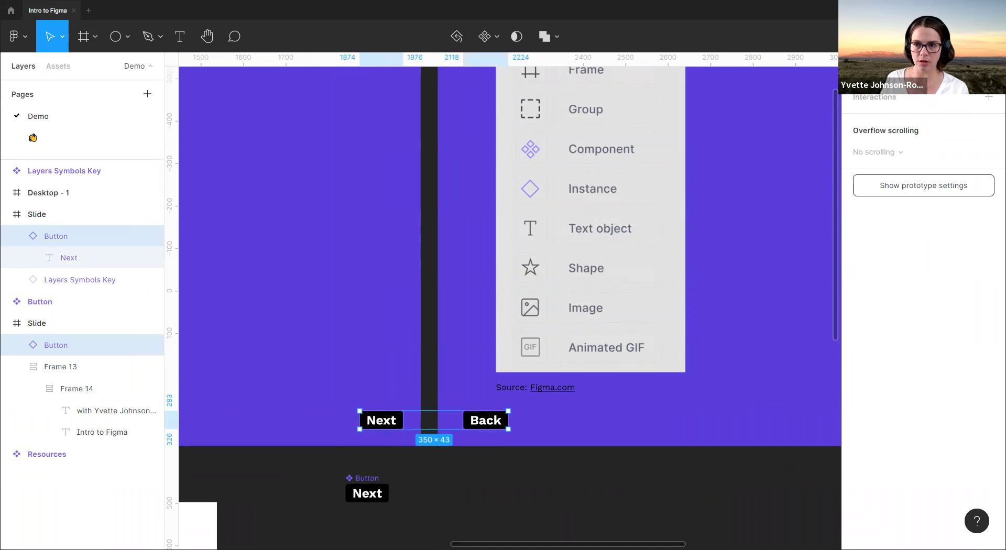
left_click(864, 66)
left_click(897, 66)
- Link the Next button to the second slide and the Back button to the first slide, both navigating on click
left_click(398, 420)
left_click_drag(402, 420, 511, 315)
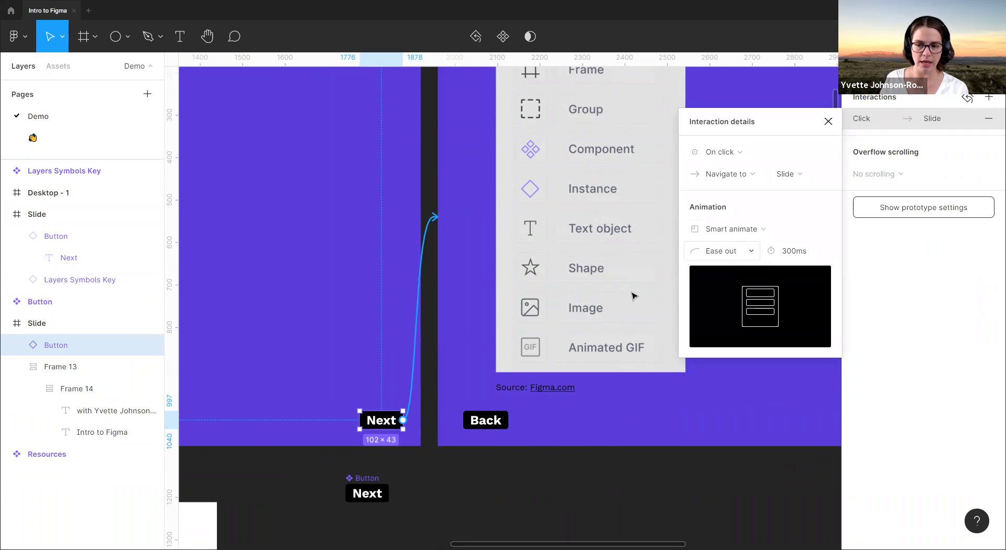
left_click(506, 420)
left_click_drag(508, 422, 381, 362)
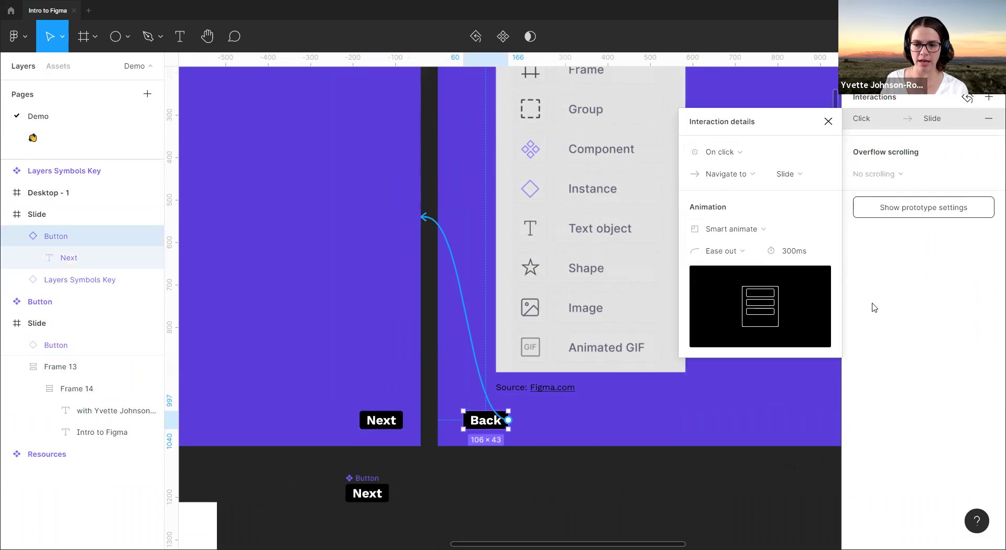
left_click(895, 300)
left_click(864, 66)
left_click(893, 66)
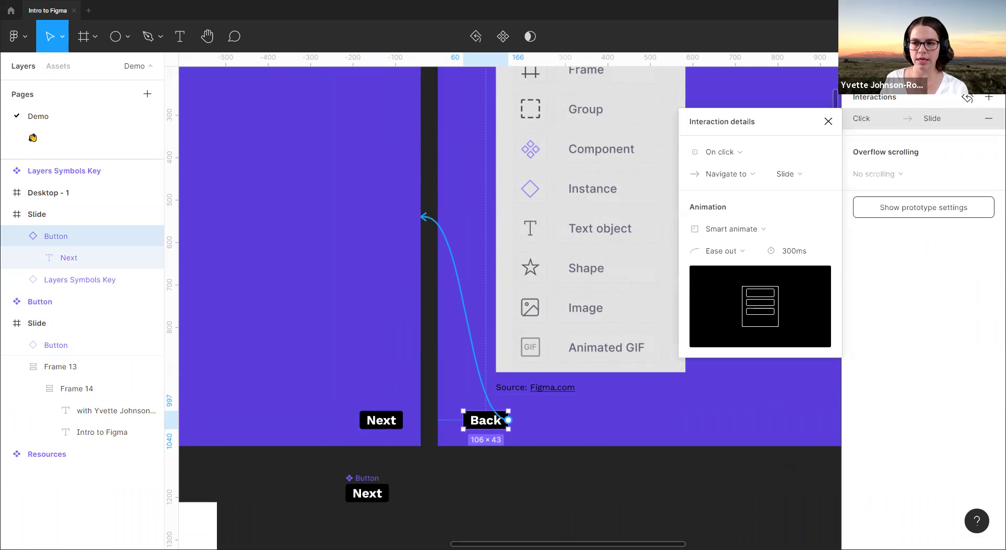
- Present the prototype, scale it so the whole slide fits on screen, and go back to the first slide
key("ctrl+alt+Return")
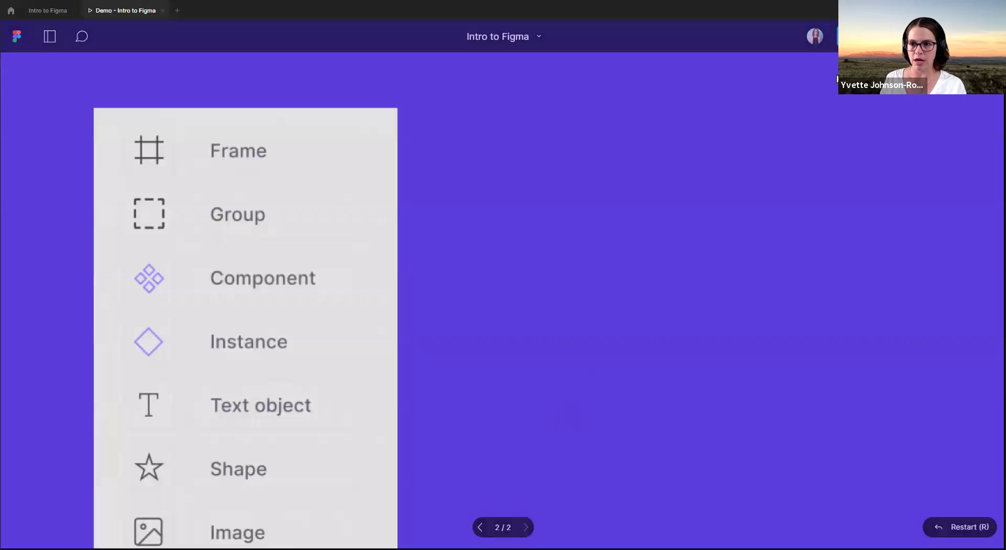
left_click(990, 36)
left_click(880, 103)
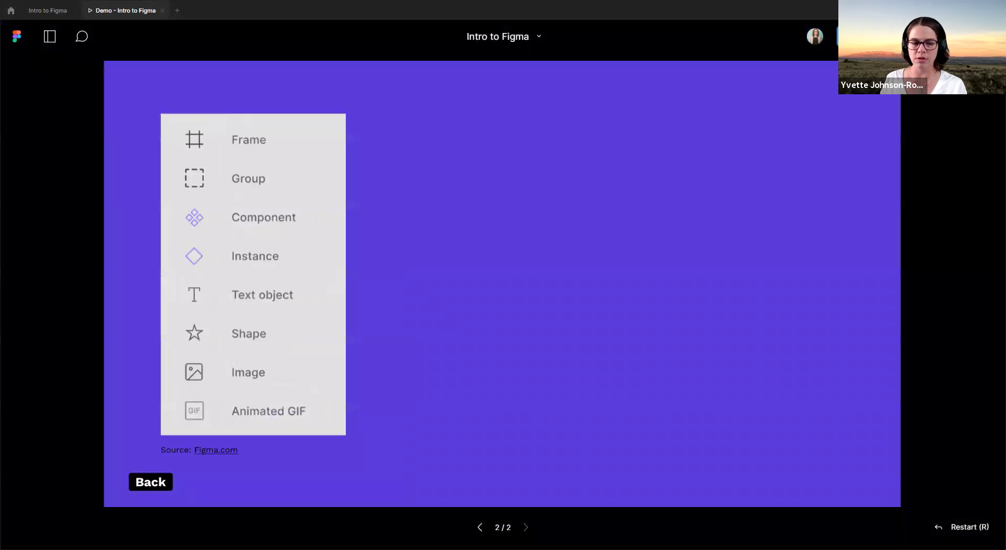
key("Left")
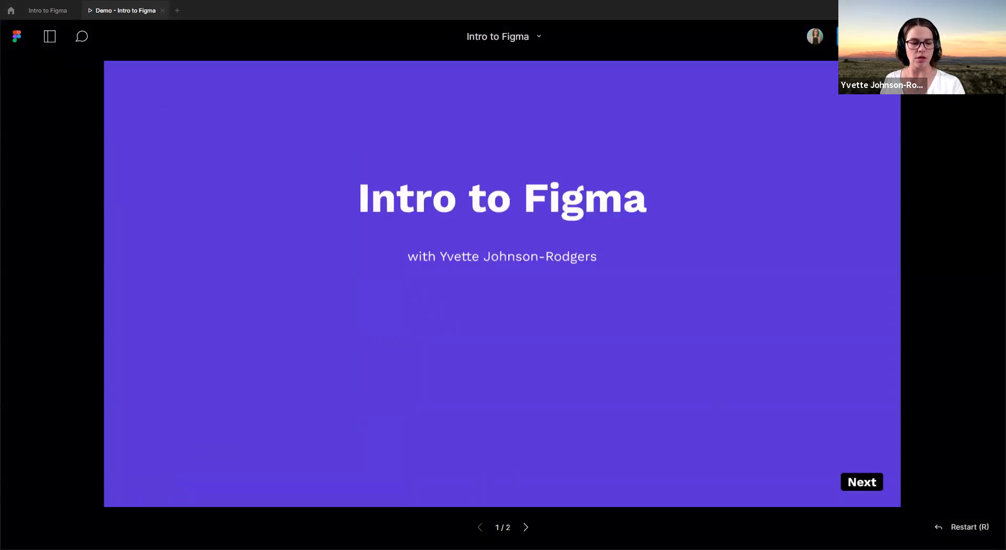
- Test the prototype by moving between the two slides with the Next and Back buttons
left_click(862, 481)
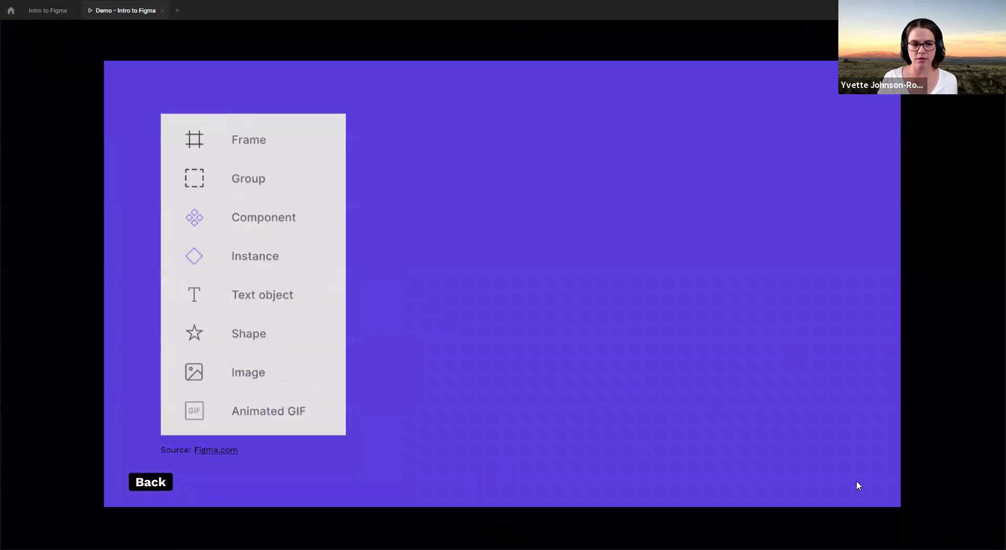
left_click(158, 483)
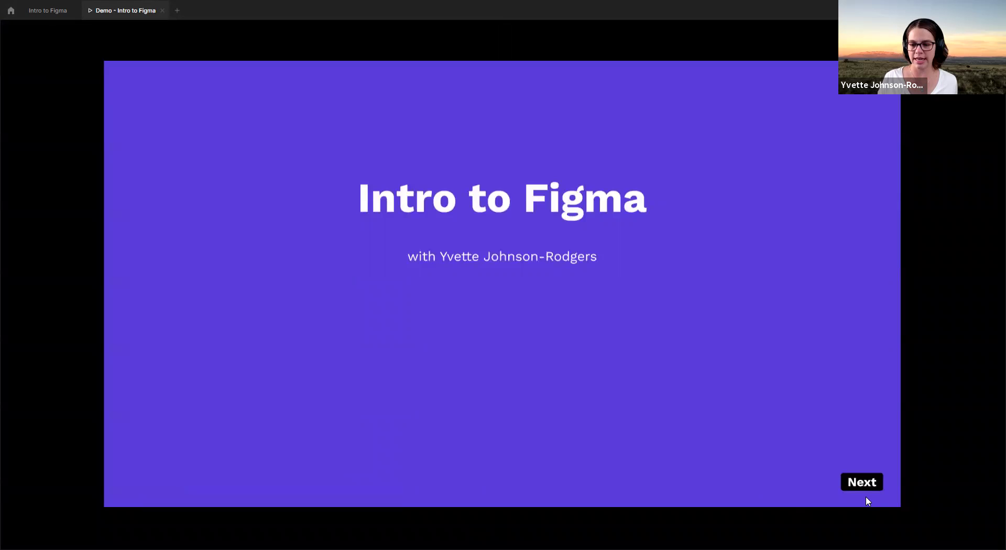
left_click(867, 483)
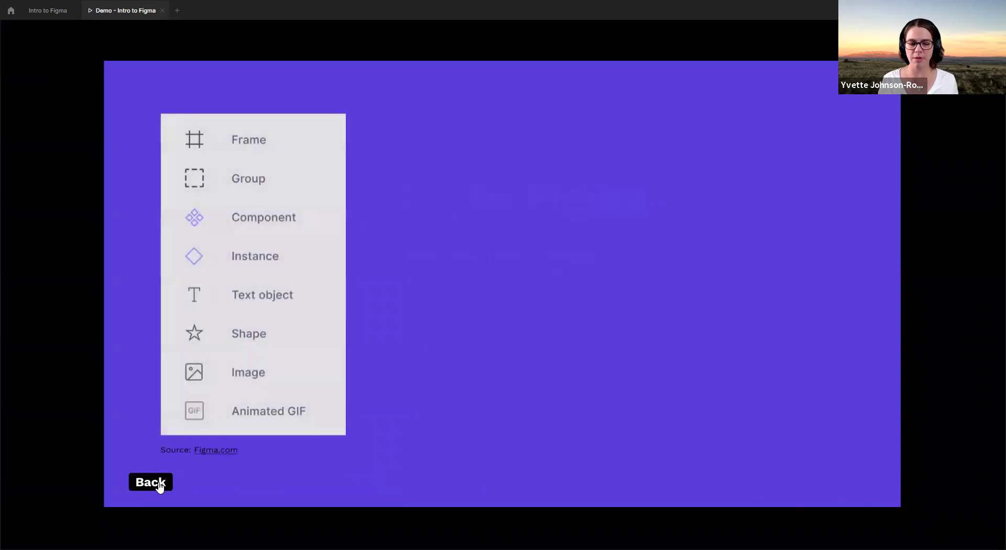
left_click(155, 490)
left_click(872, 483)
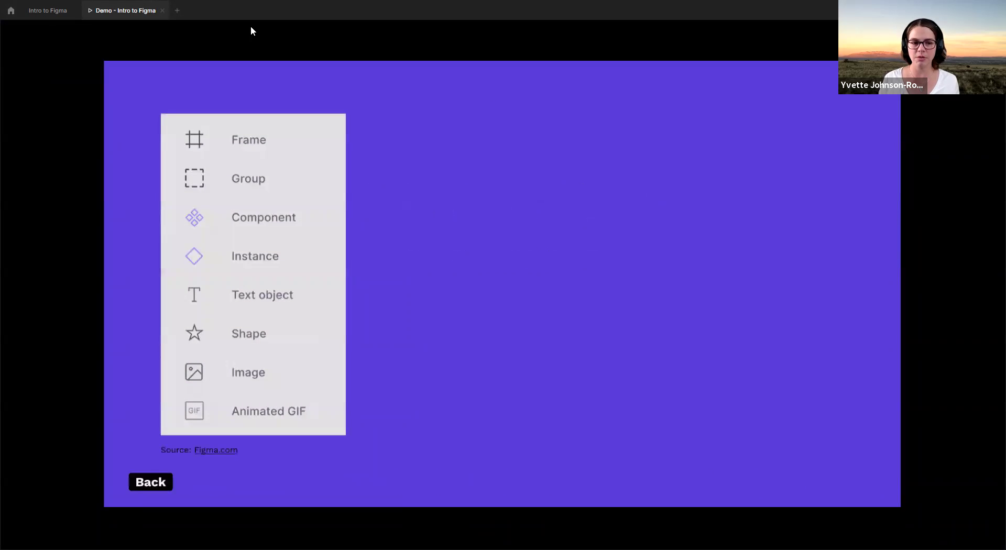
- Return to the Intro to Figma design file and set the prototype's preview device to iPhone 8
left_click(58, 12)
left_click(912, 310)
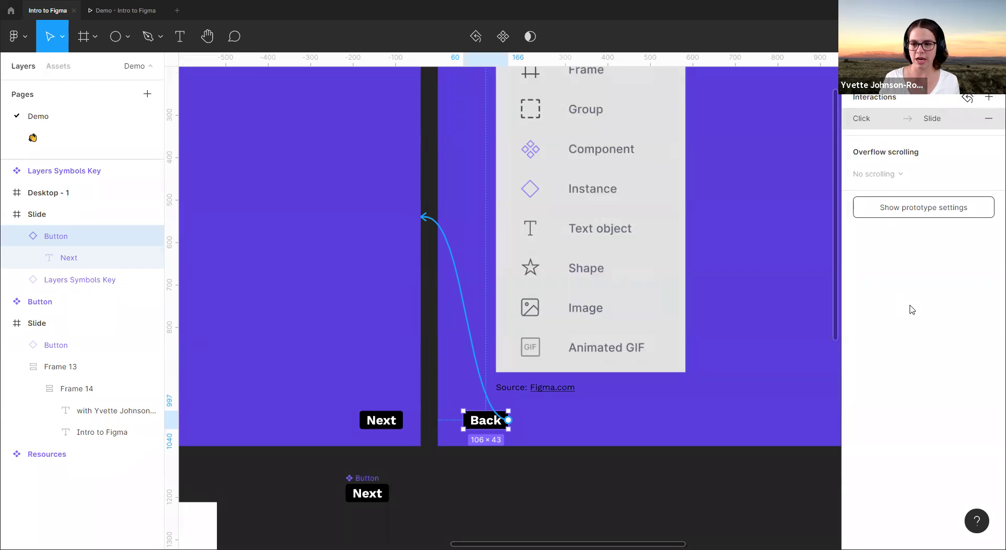
scroll(671, 320, "up", 3)
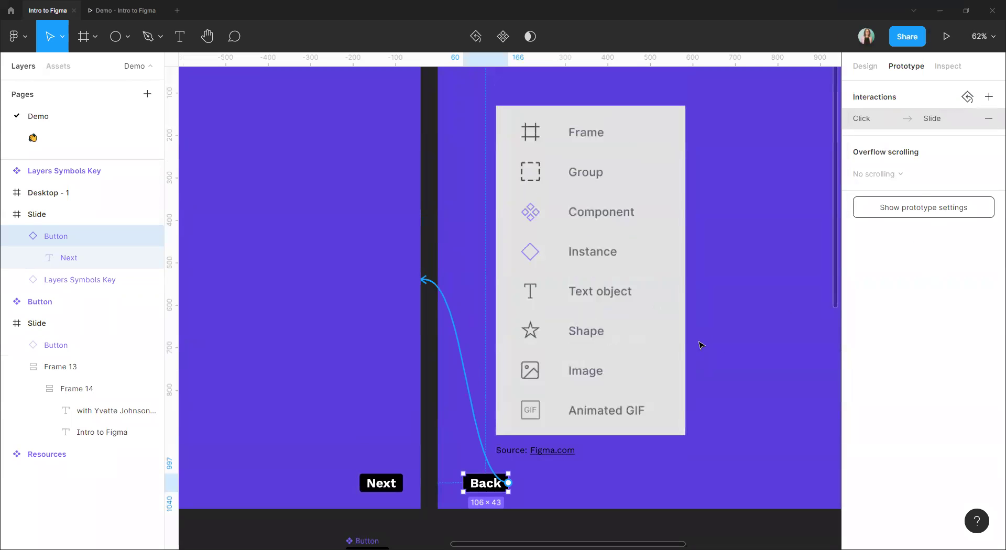
left_click(918, 212)
left_click(893, 123)
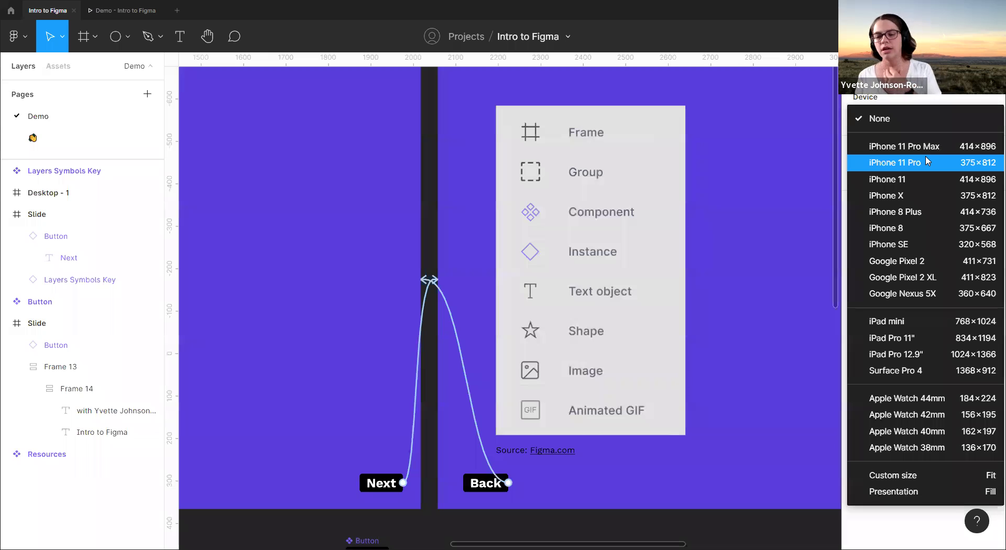
left_click(916, 230)
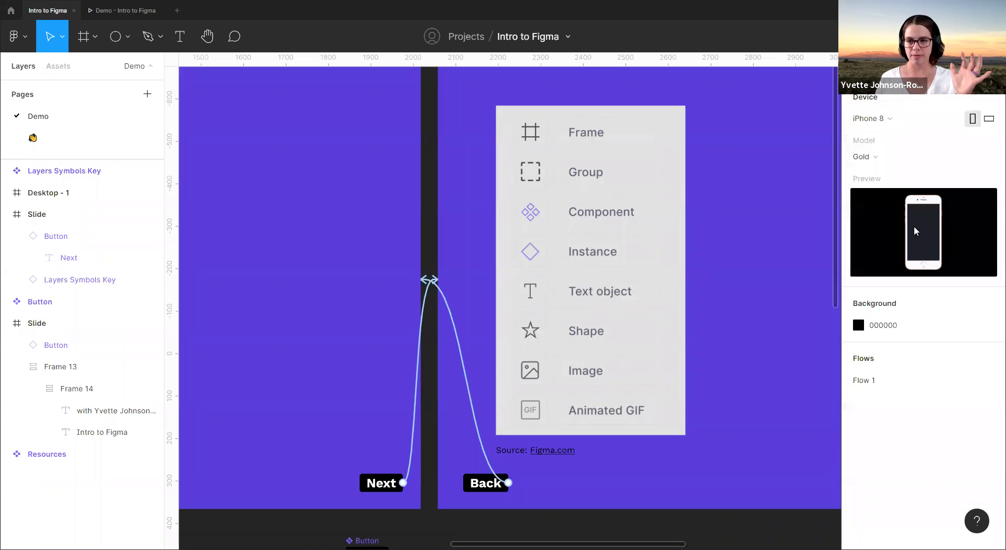
- Preview the prototype in the iPhone 8 frame and close the presentation
left_click(944, 36)
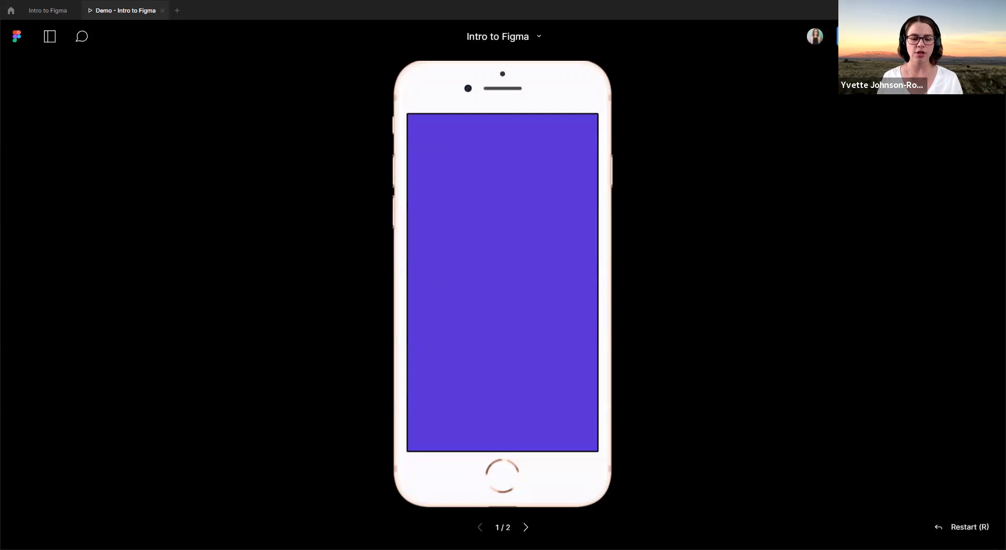
left_click(526, 528)
left_click(535, 405)
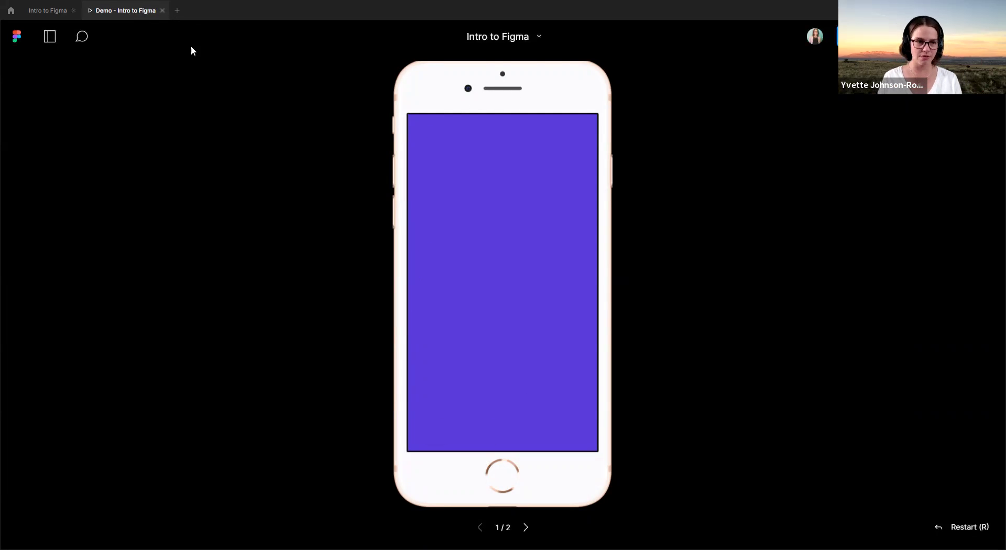
left_click(162, 11)
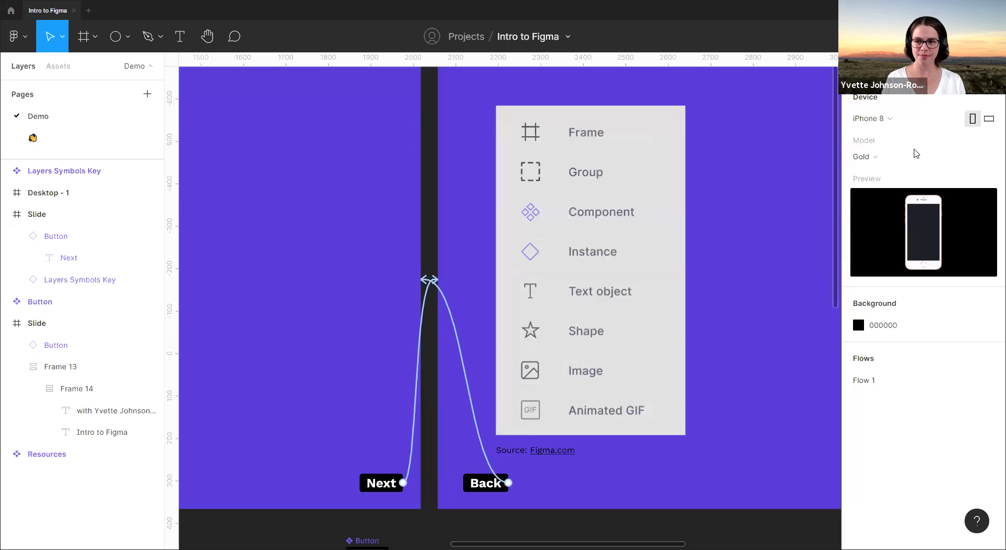
- Look through the available preview devices, dismiss the list and return to the design properties
left_click(889, 119)
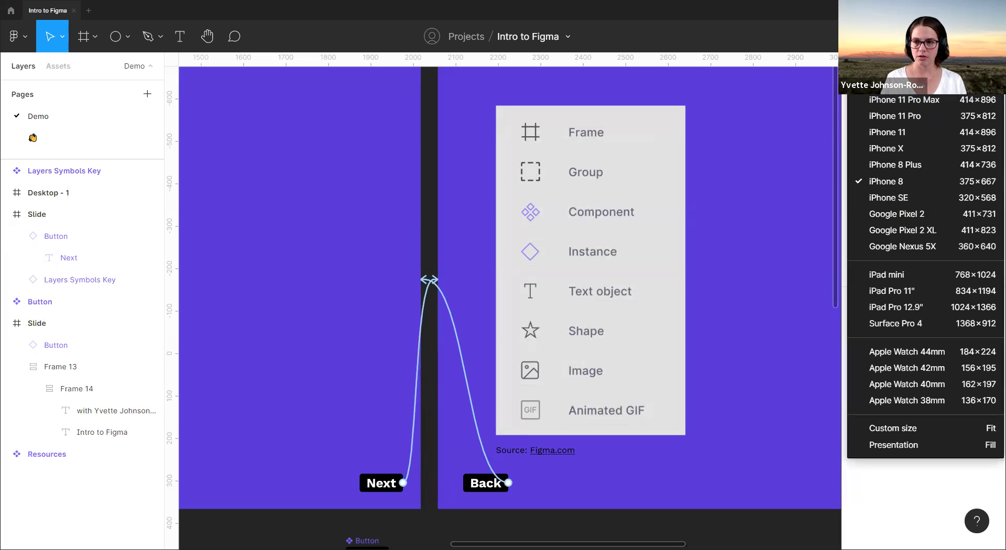
left_click(837, 239)
key("alt+8")
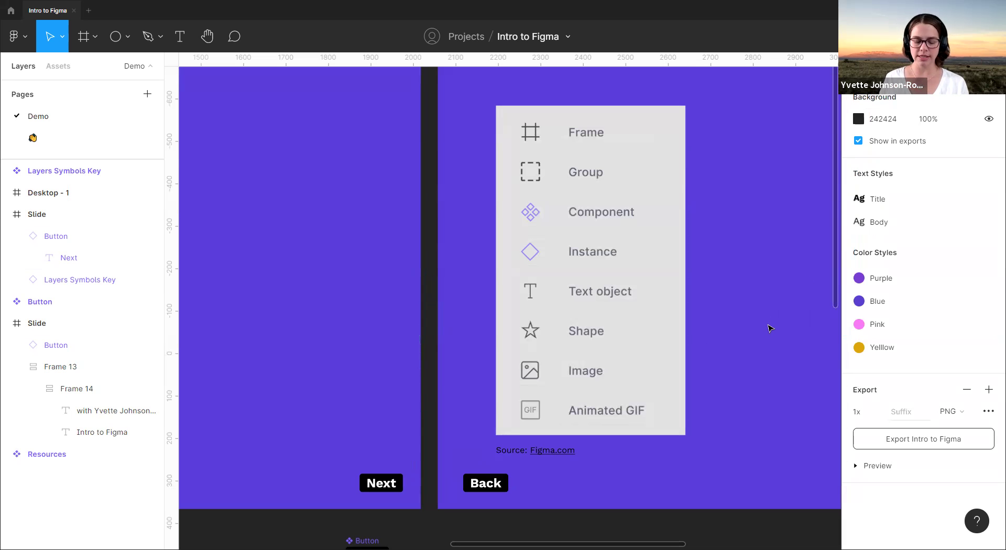
- Hide the canvas background and show it again
scroll(768, 328, "down", 5)
scroll(623, 157, "right", 3)
scroll(623, 157, "down", 2)
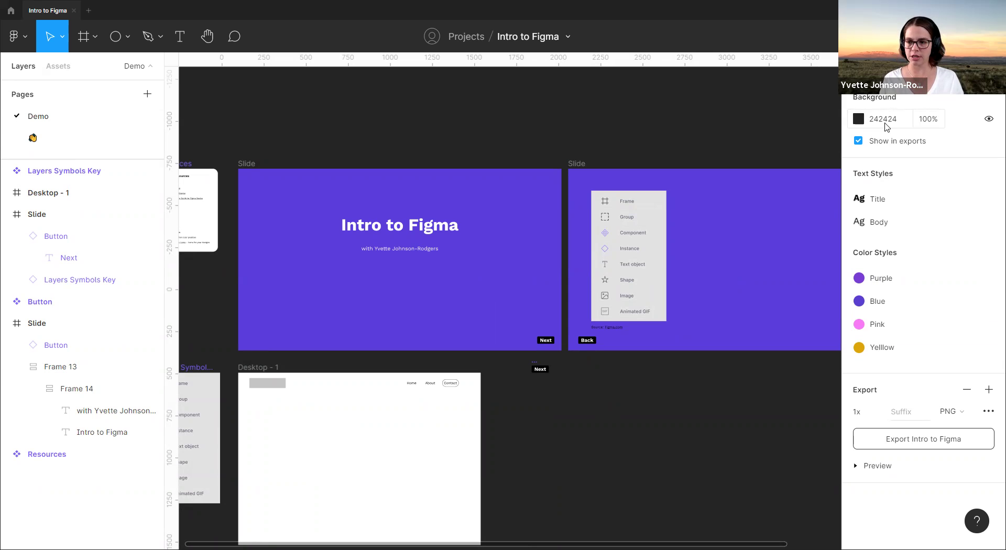
left_click(989, 119)
left_click(989, 119)
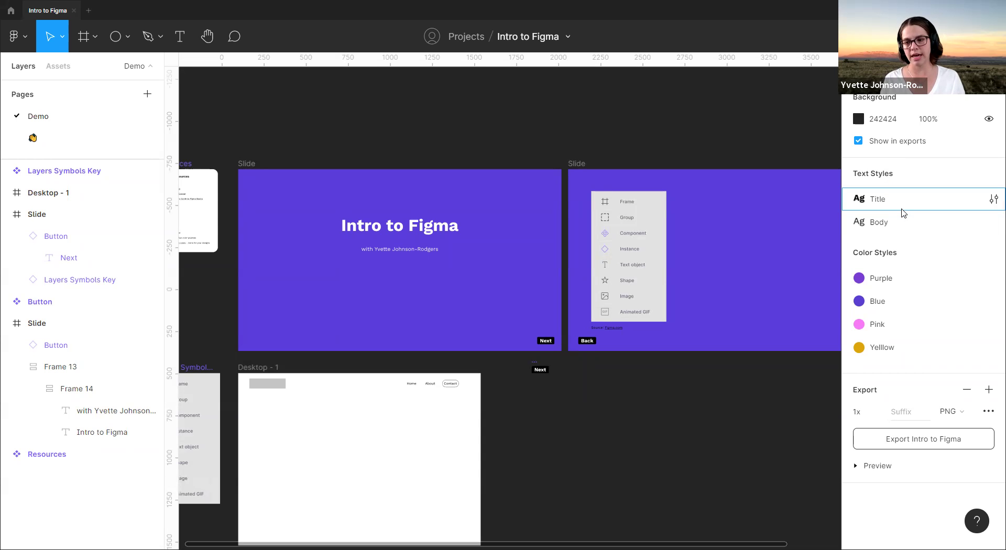
- Edit the Title text style used by the Intro to Figma heading, setting its font to Wingdings 2
left_click(419, 225)
double_click(419, 226)
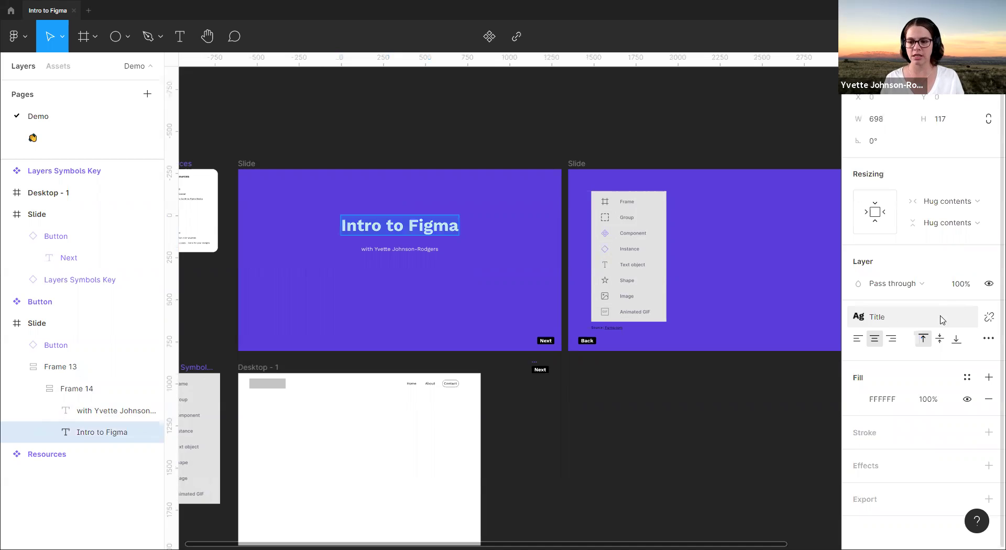
left_click(862, 318)
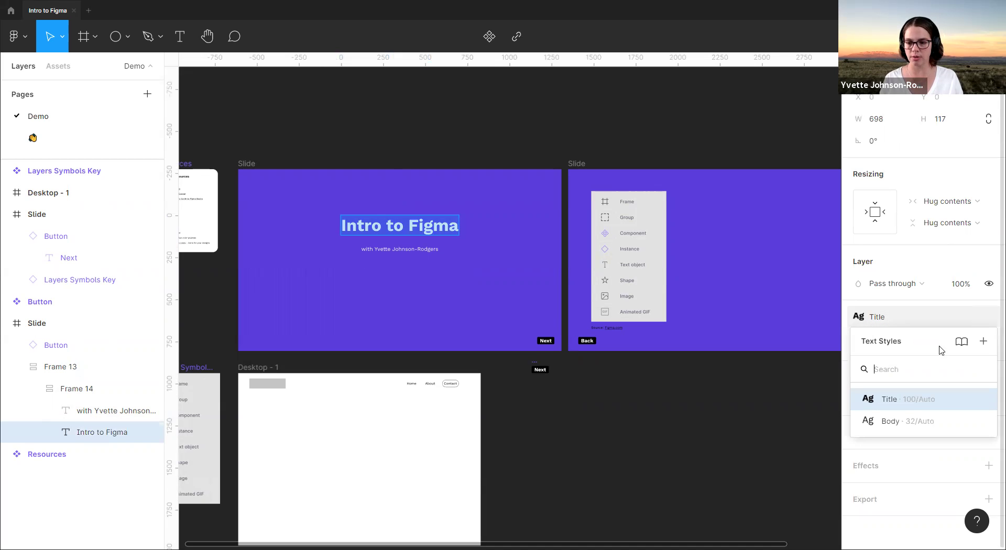
left_click(982, 402)
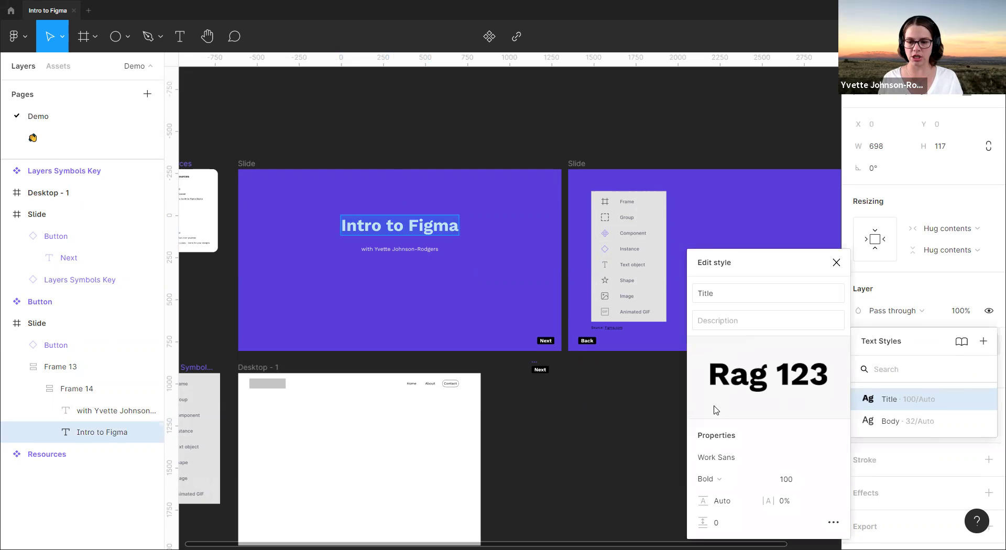
left_click(721, 460)
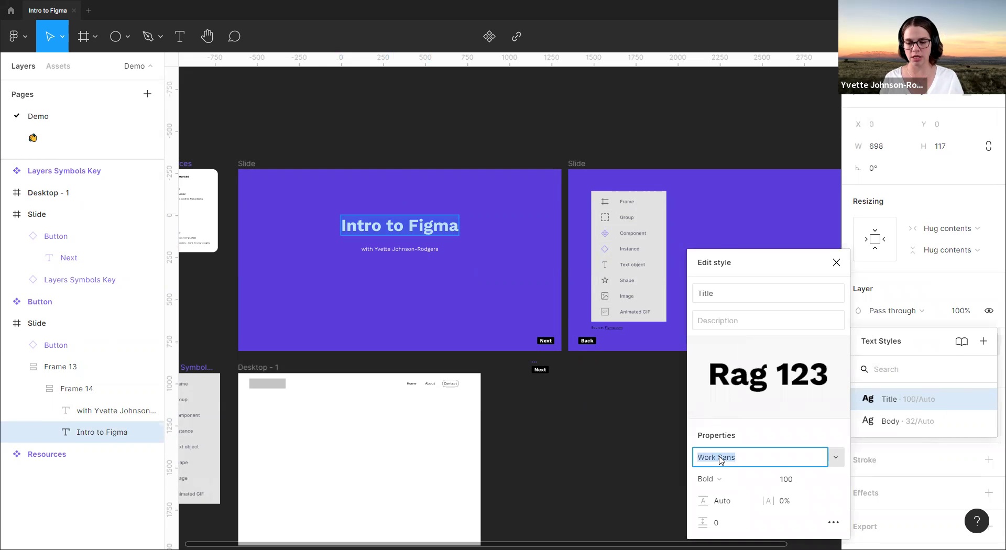
left_click(836, 457)
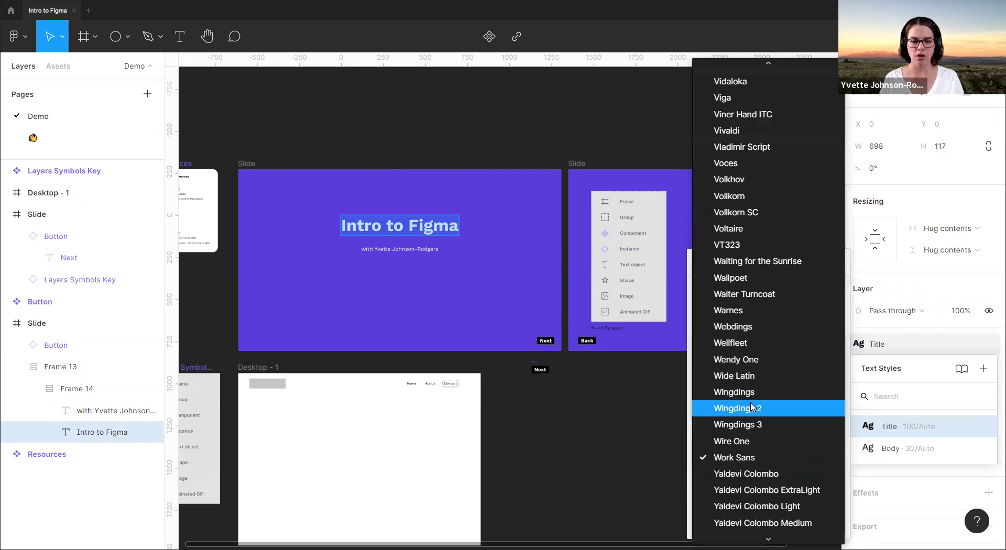
key("Escape")
left_click(586, 113)
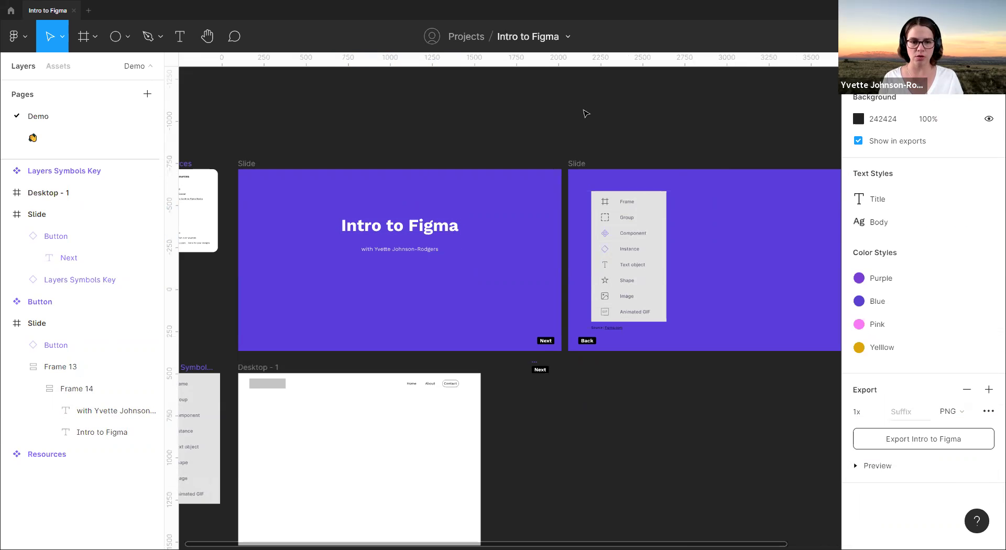
- Edit the Body text style and set its font to Wingdings
double_click(431, 228)
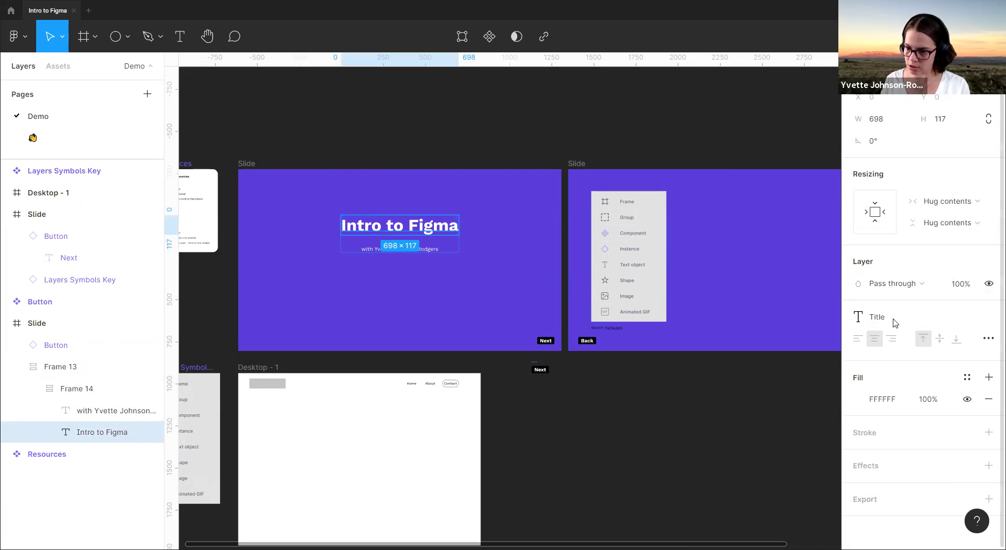
left_click(914, 320)
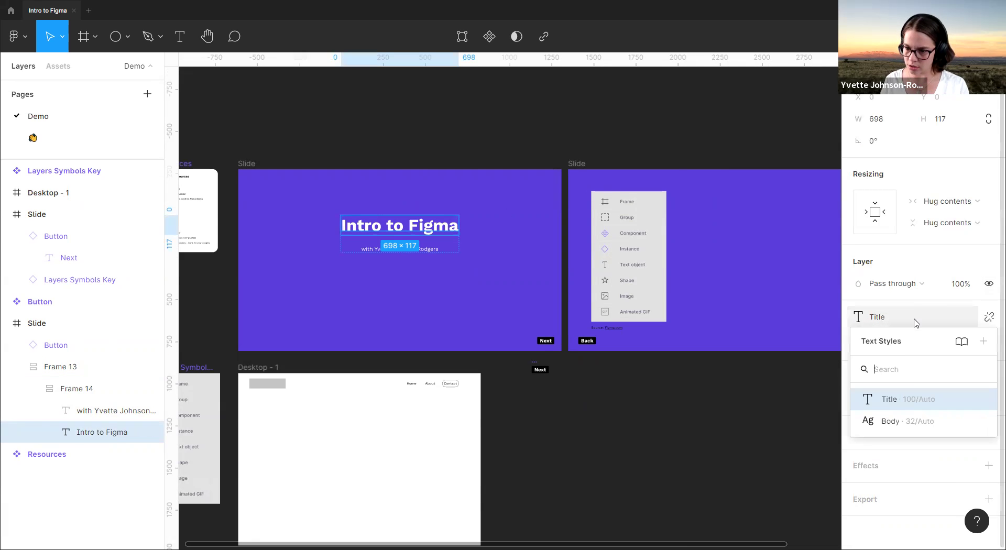
left_click(978, 422)
left_click(720, 459)
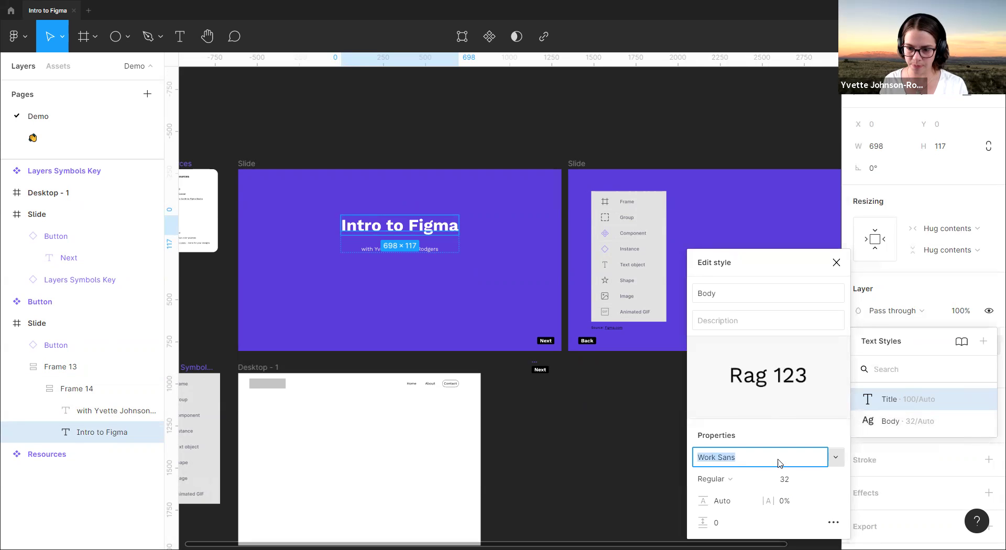
type("Wingdings")
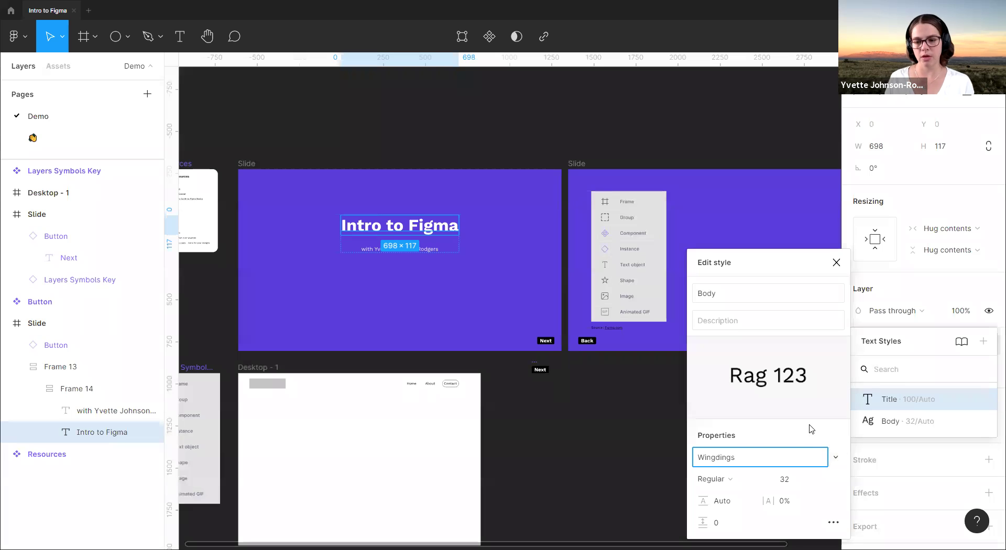
key("Return")
left_click(598, 449)
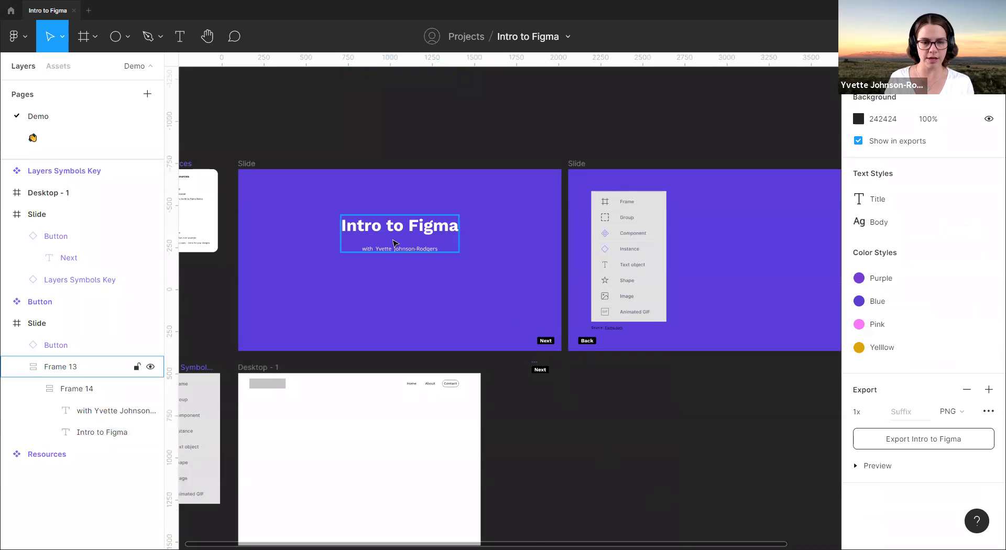
- Dismiss the missing-font replacement for the heading and set the Title text style's weight to Regular
scroll(395, 240, "up", 5)
double_click(490, 218)
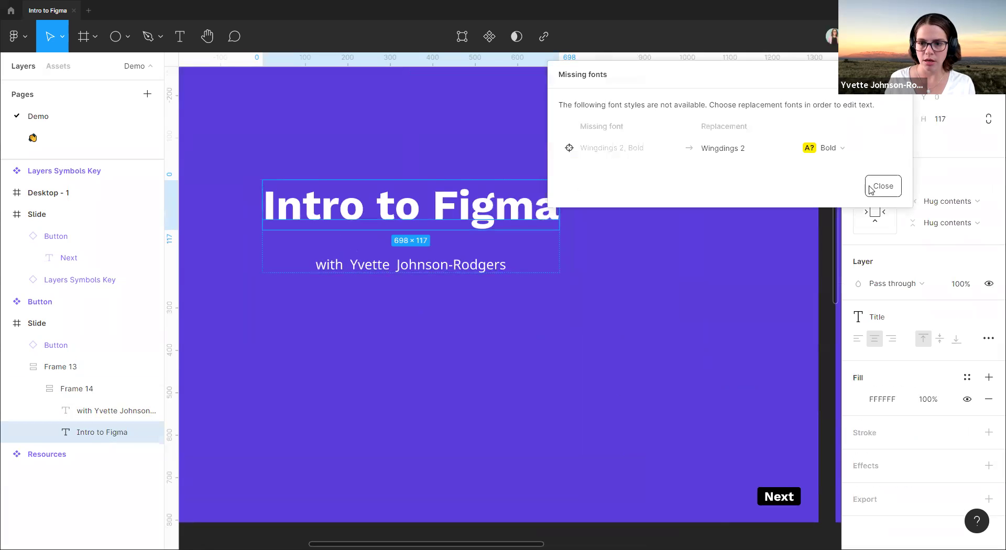
left_click(879, 192)
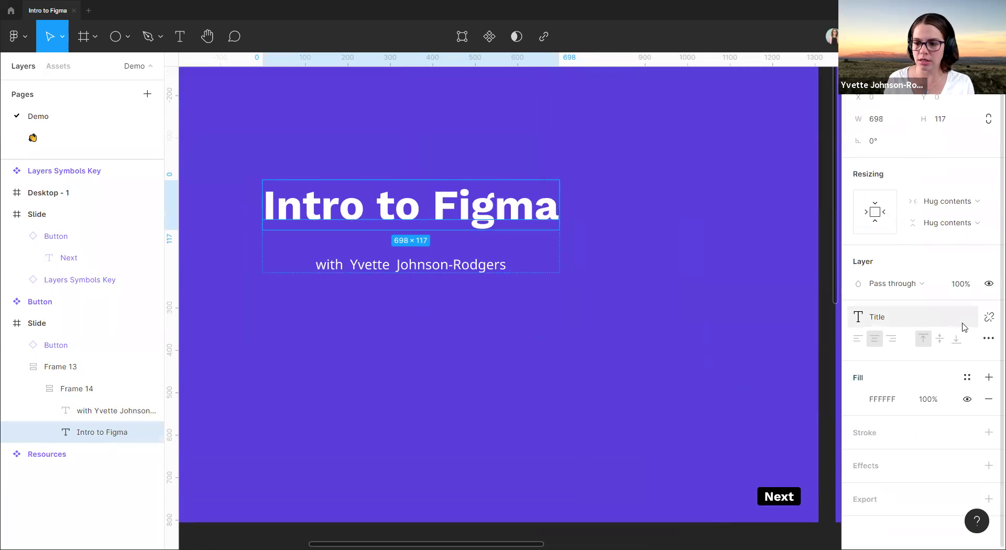
left_click(884, 317)
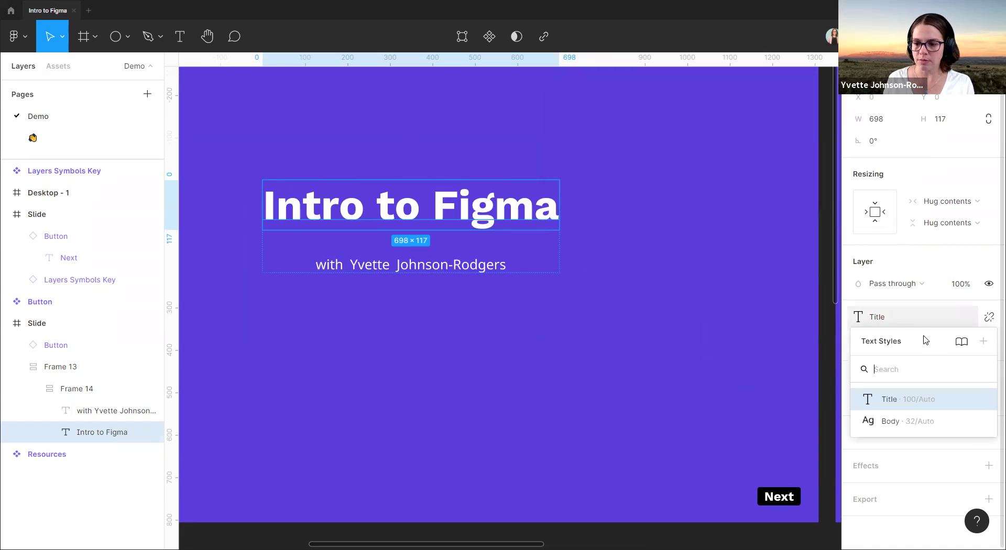
left_click(982, 399)
left_click(731, 479)
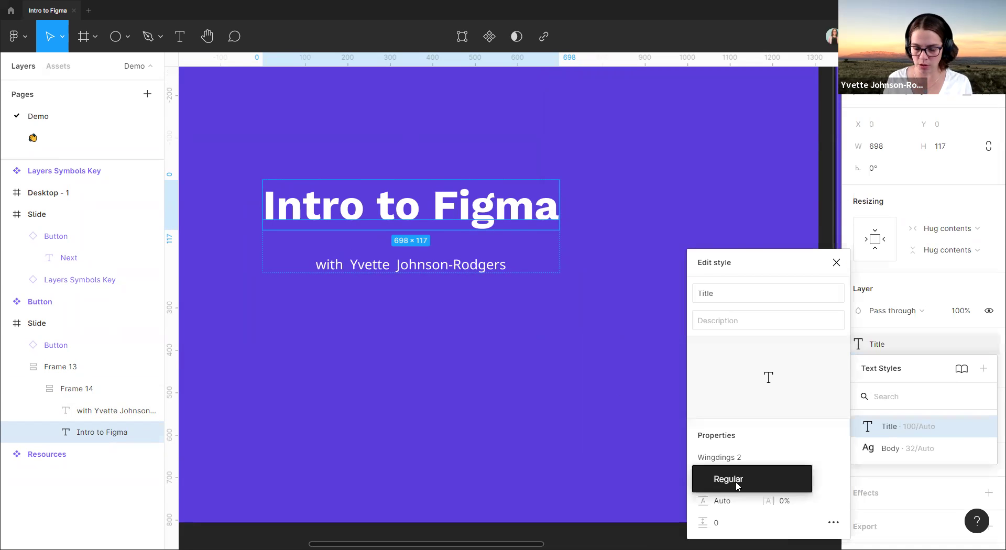
left_click(733, 479)
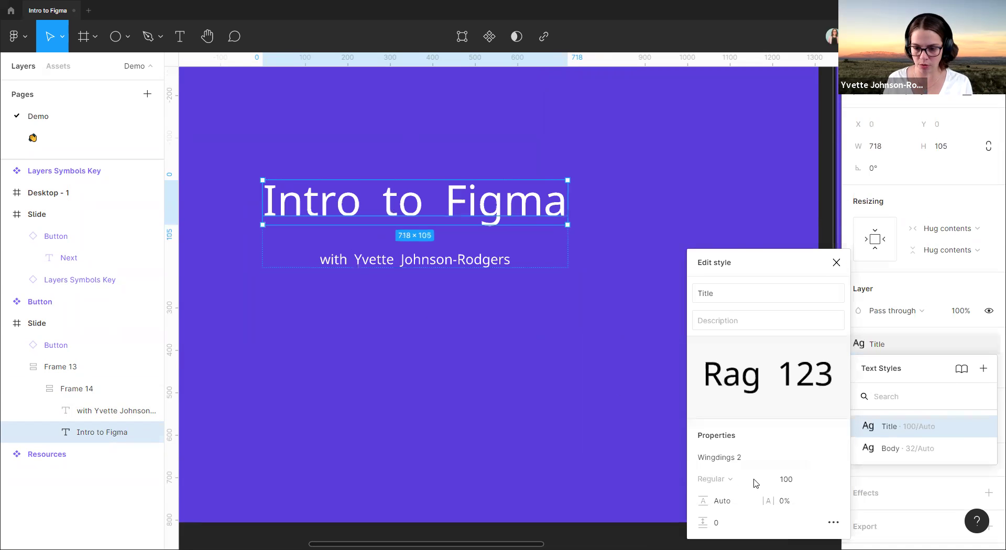
left_click(516, 378)
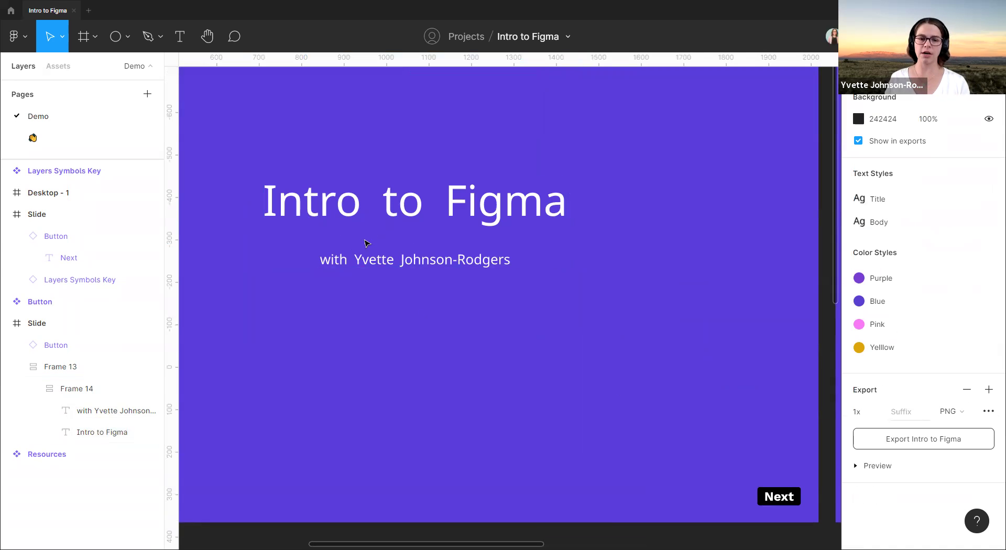
scroll(368, 242, "down", 3)
left_click_drag(595, 330, 364, 322)
scroll(648, 291, "up", 2)
scroll(648, 292, "left", 5)
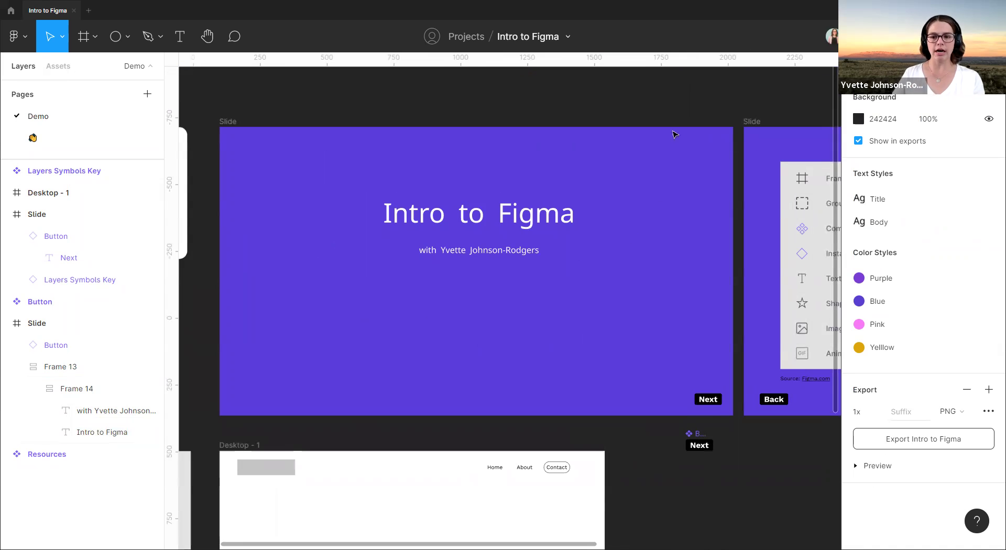
scroll(644, 115, "right", 2)
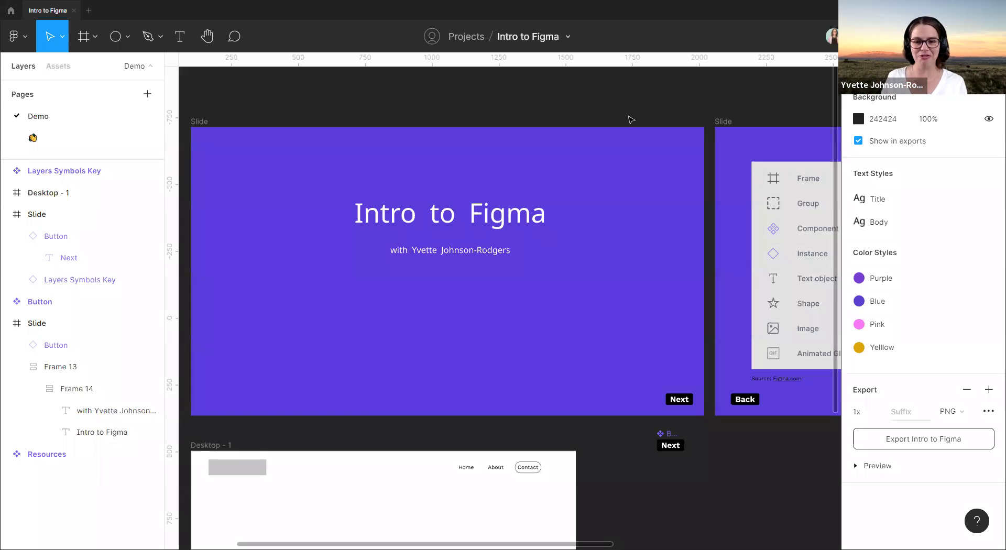
scroll(484, 207, "up", 3)
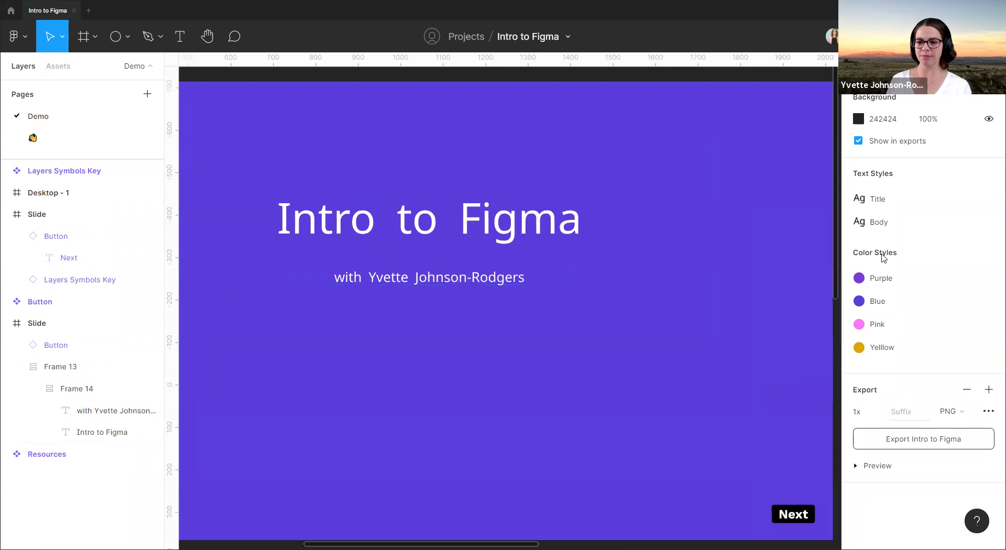
- Edit the Purple color style to a brighter, more vivid purple
left_click(884, 224)
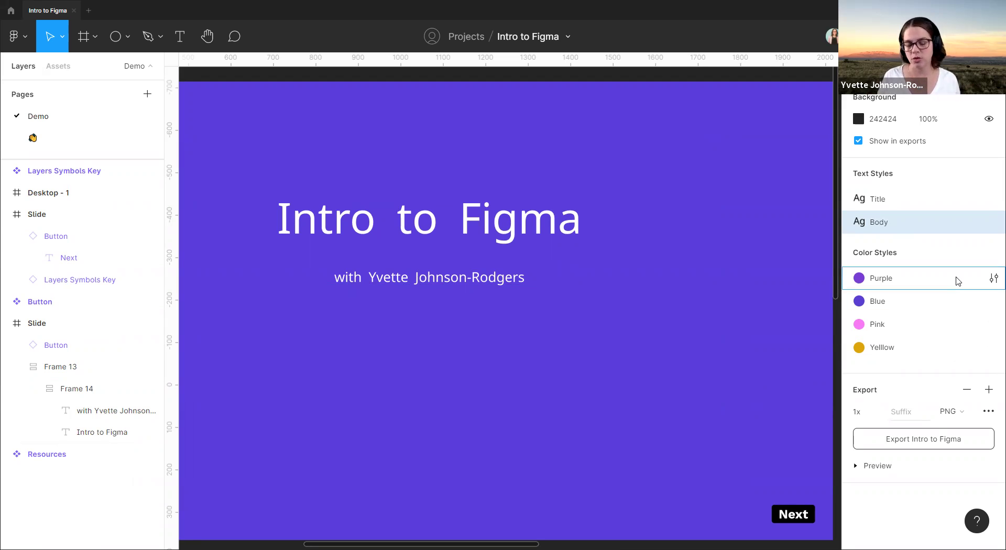
left_click(994, 278)
left_click(695, 475)
left_click_drag(652, 348, 659, 269)
left_click(734, 243)
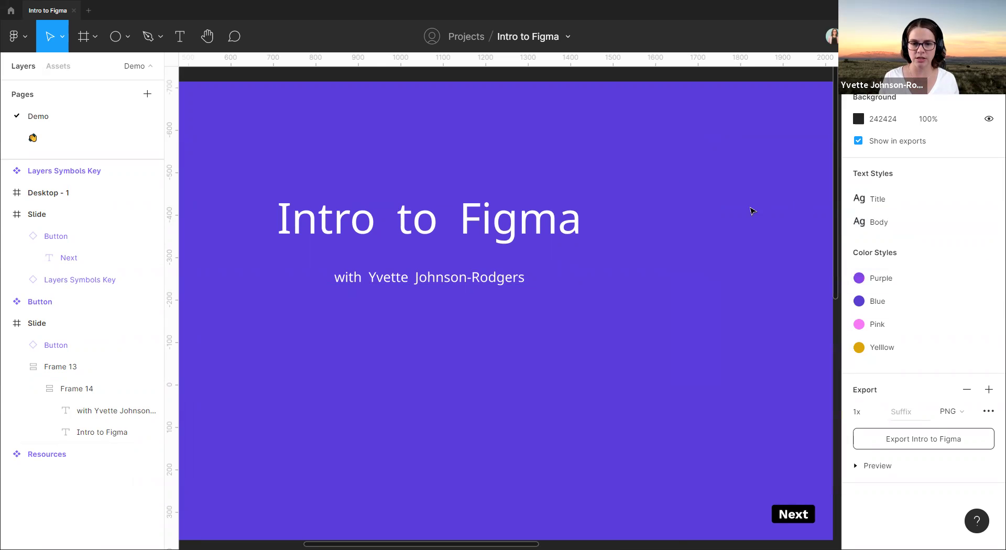
- Apply the Blue color style to the fill of the Intro to Figma title slide and deselect the slide
scroll(484, 311, "down", 3)
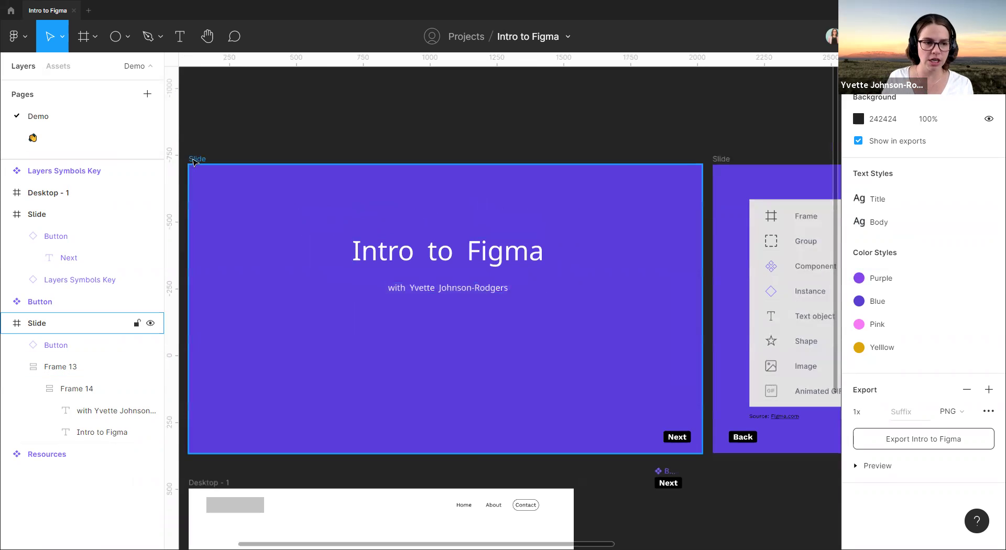
left_click(105, 323)
left_click(967, 367)
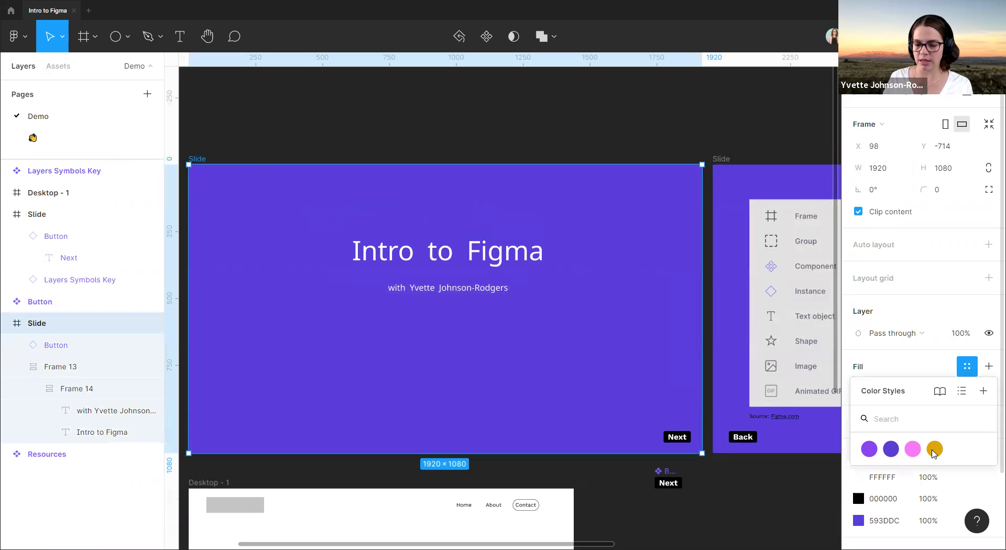
left_click(891, 450)
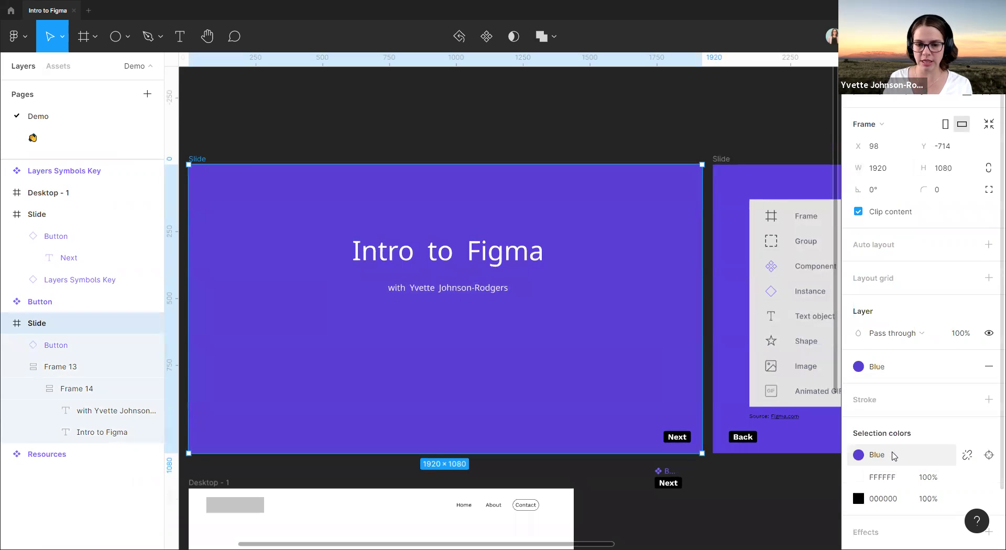
left_click(857, 369)
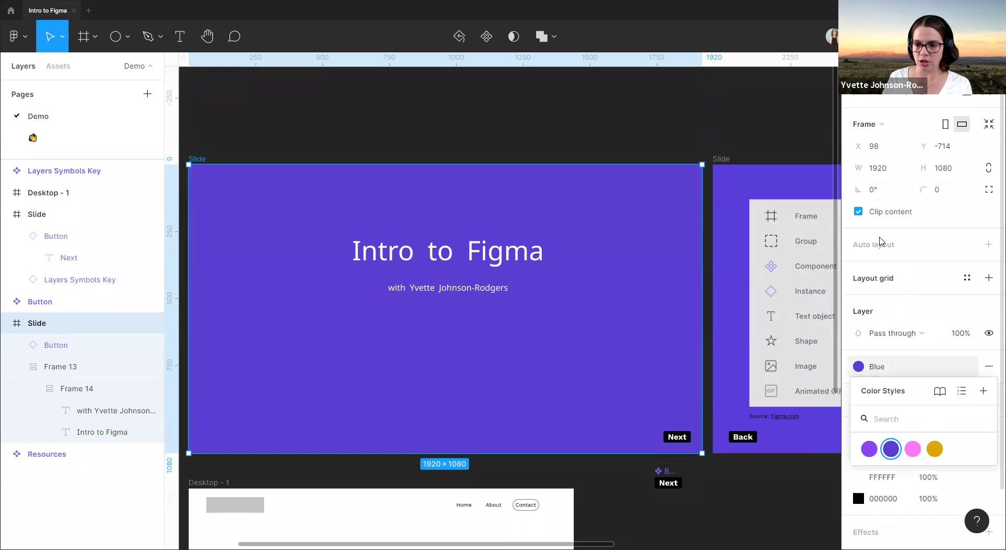
left_click(923, 203)
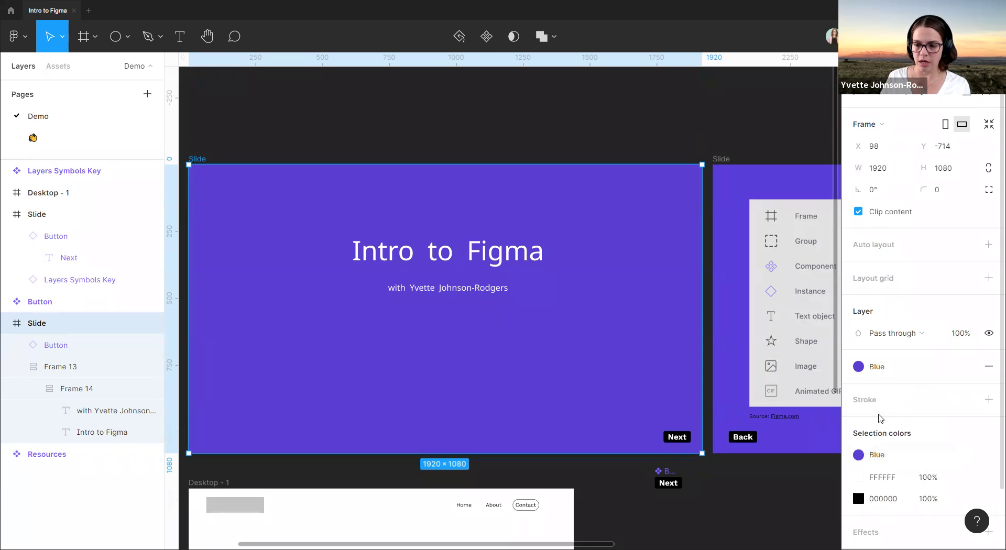
left_click(797, 100)
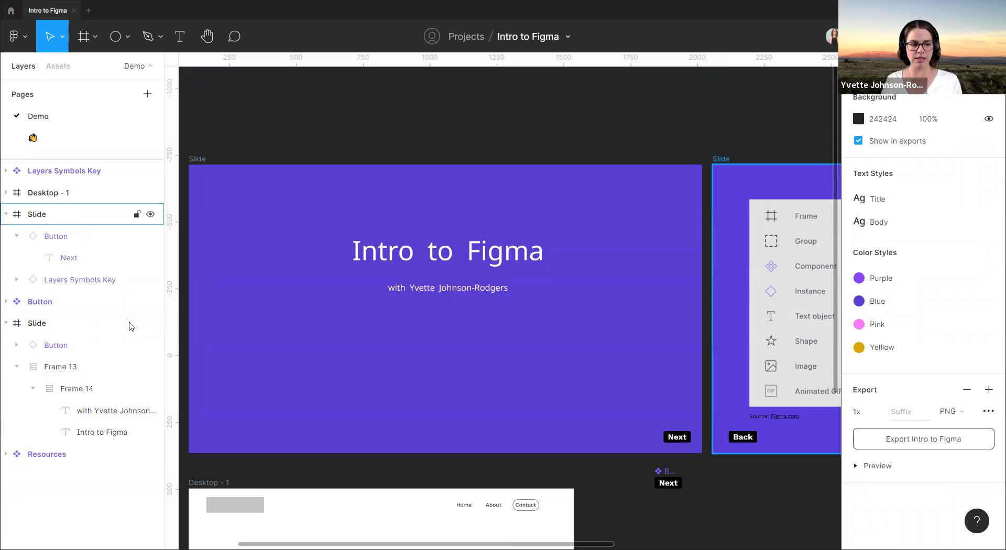
- Edit the Blue color style to a darker, deeper blue
mouse_move(990, 304)
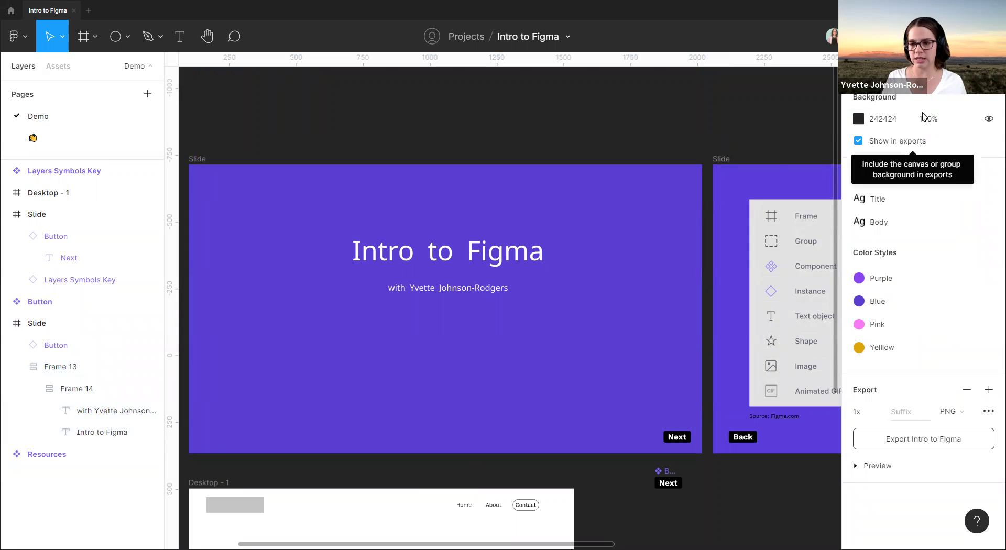
left_click(196, 164)
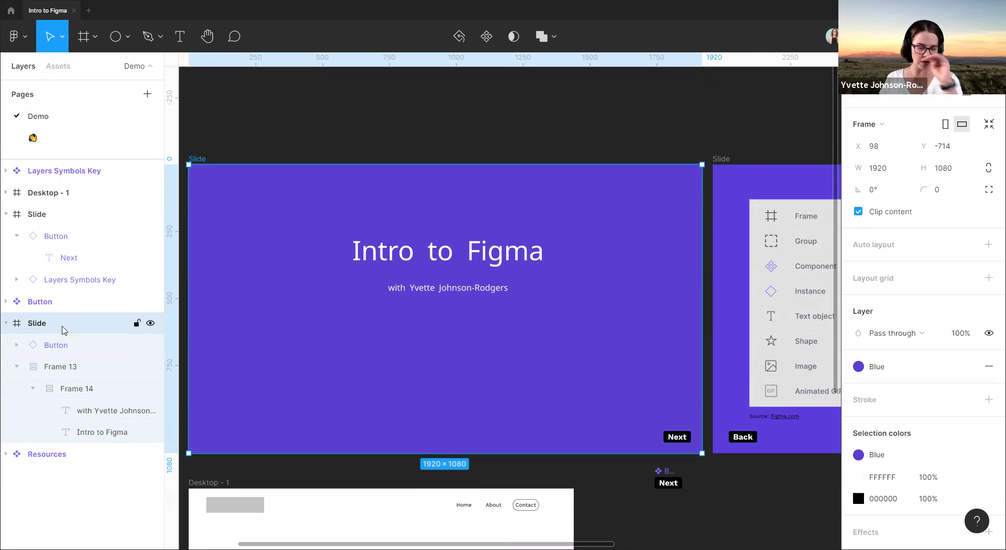
left_click(453, 106)
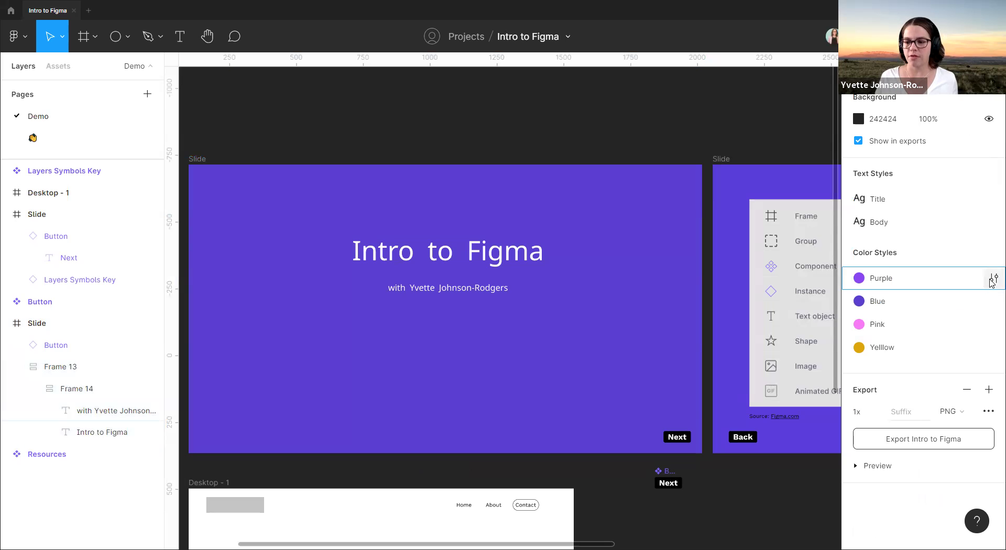
left_click(993, 300)
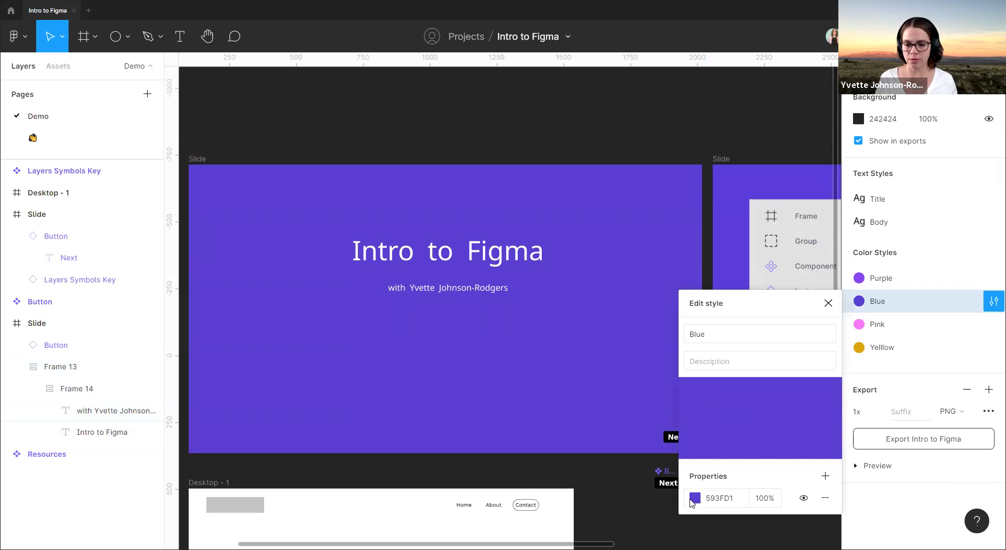
left_click(694, 498)
mouse_move(616, 285)
left_mouse_down()
mouse_move(616, 312)
mouse_move(622, 247)
mouse_move(621, 306)
mouse_move(623, 299)
left_mouse_up()
left_click(767, 126)
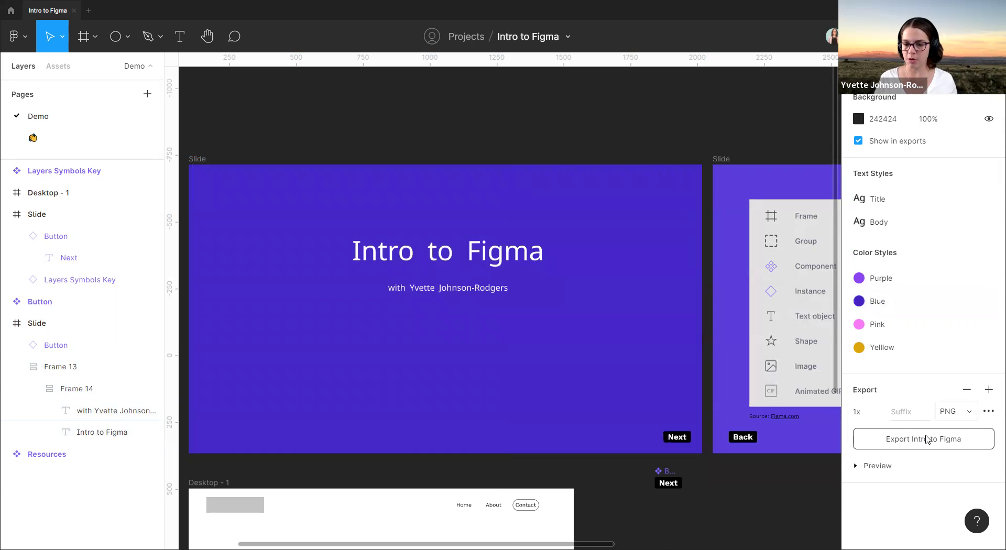
- Look through the page's available export file formats and dismiss the list without choosing another one
left_click(967, 416)
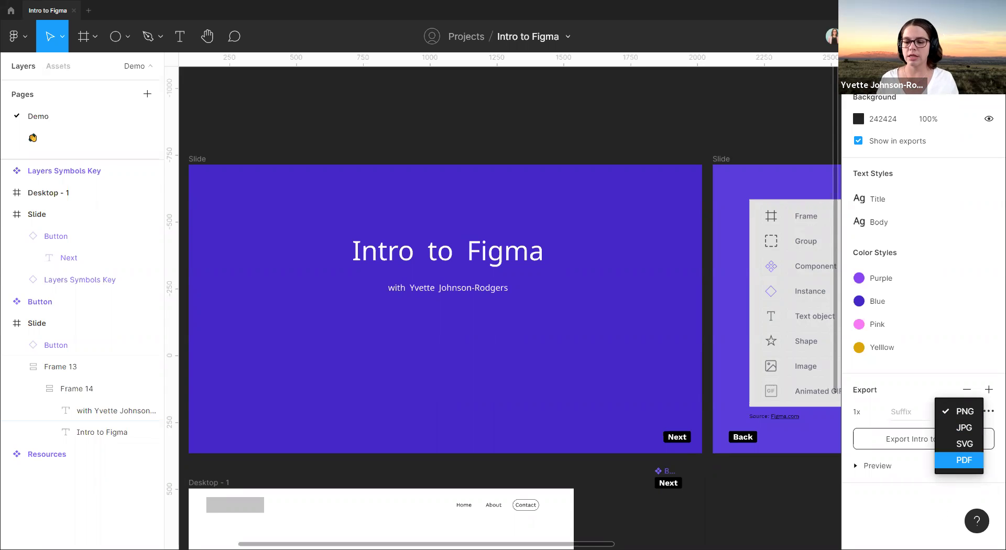
left_click(962, 482)
scroll(461, 128, "right", 5)
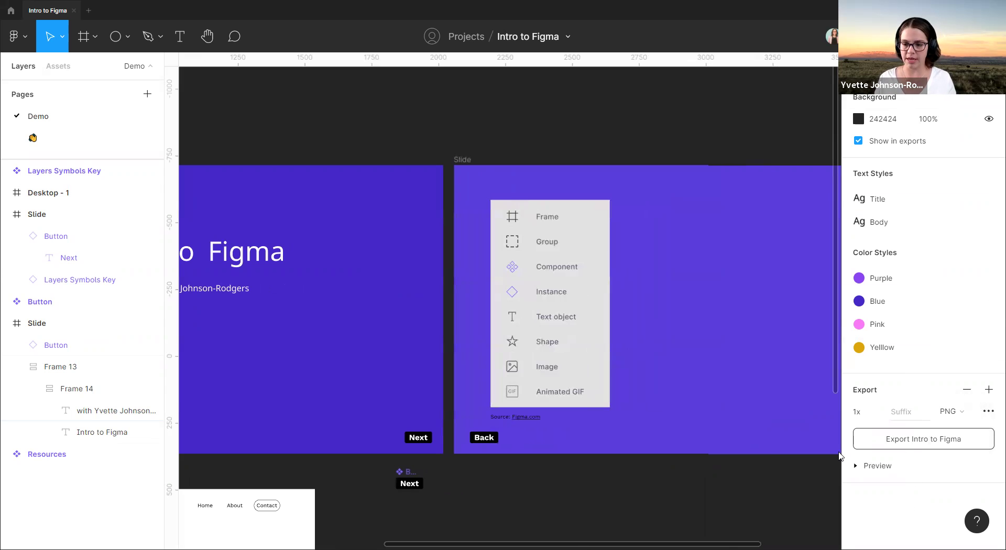
- Inspect the symbols-key slide's properties and display its color values as HSB and finally as Hex
left_click(937, 61)
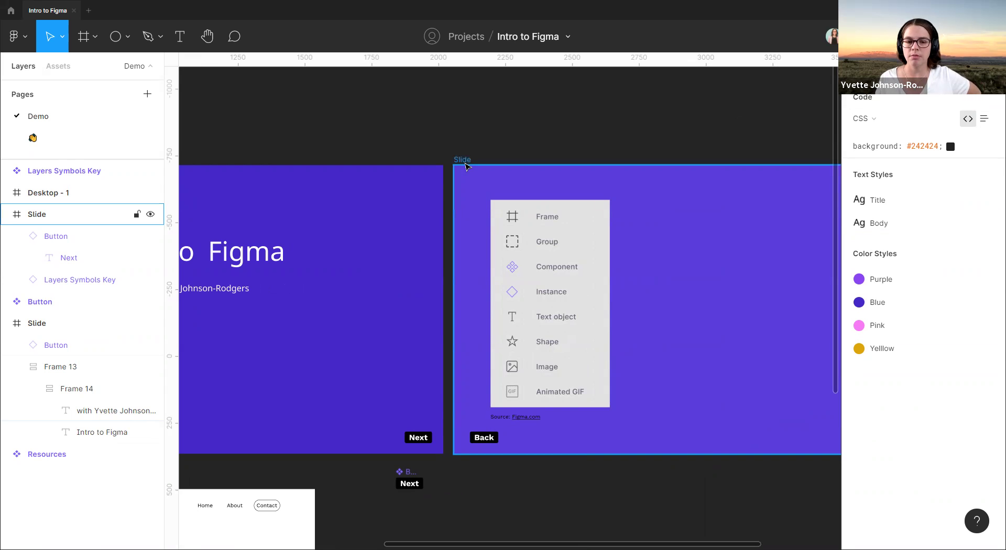
left_click_drag(502, 128, 389, 96)
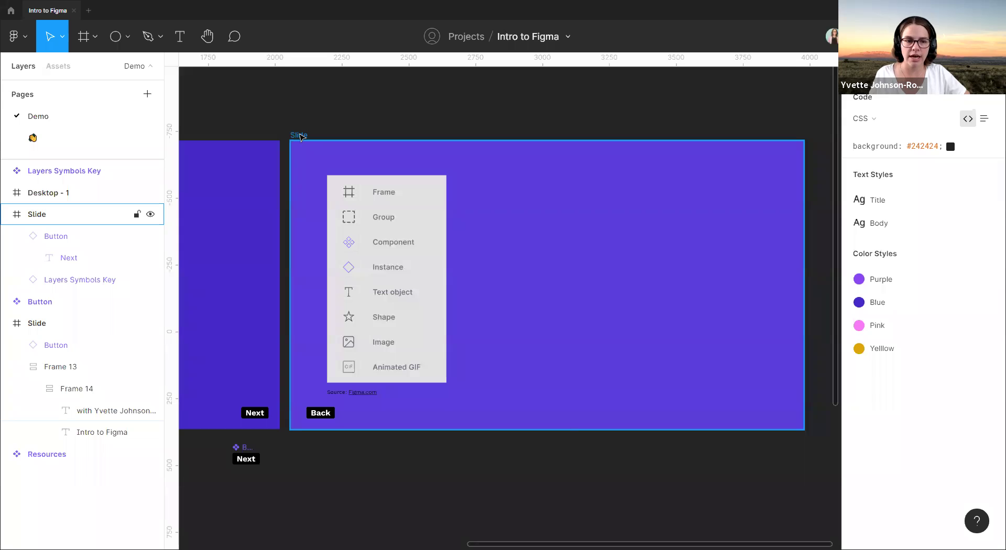
left_click(301, 137)
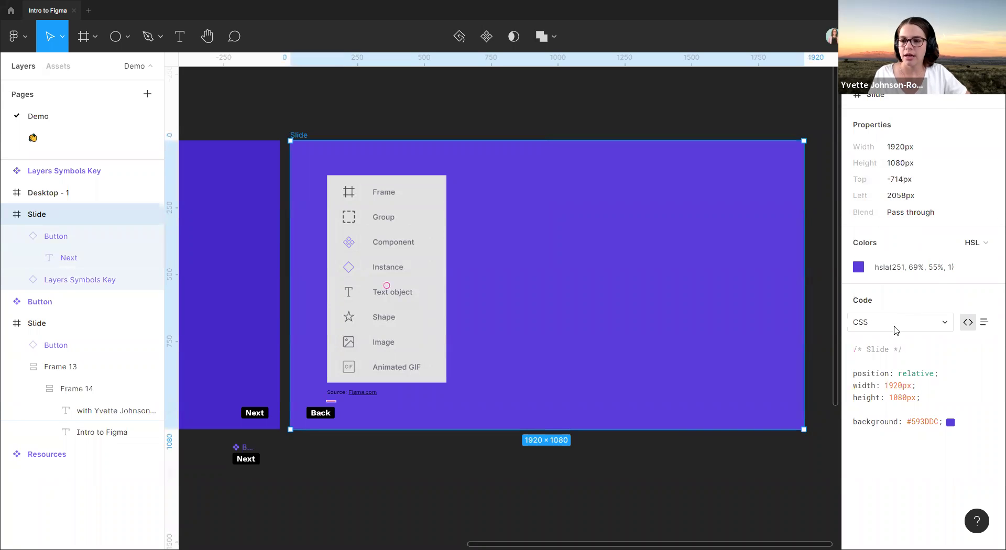
left_click(975, 242)
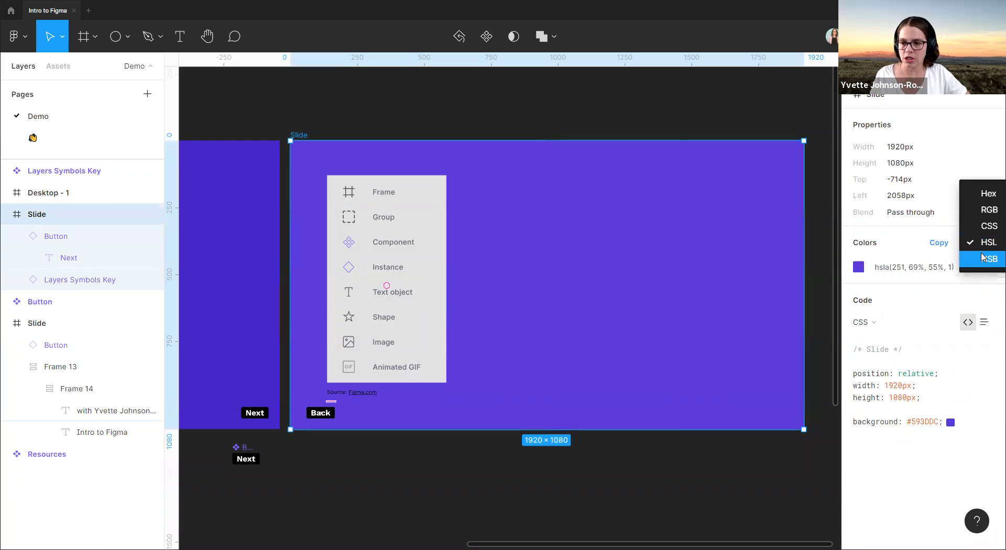
left_click(979, 258)
left_click(974, 242)
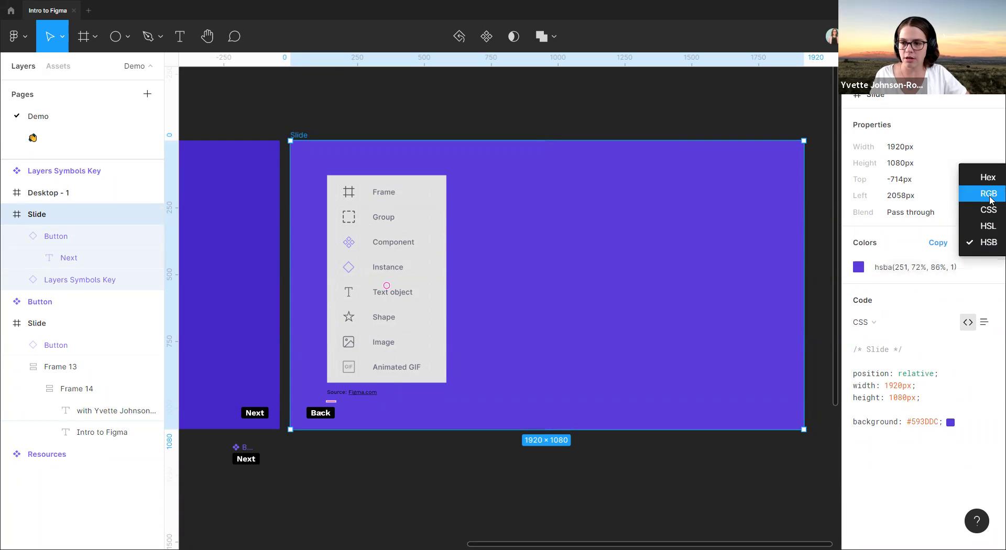
left_click(987, 178)
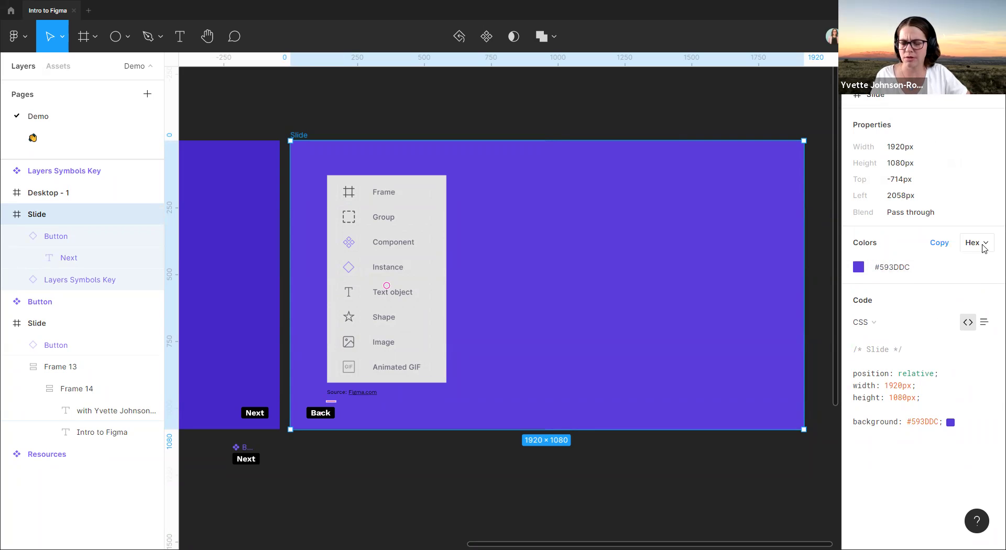
- Display the selected slide's generated code for iOS and finally for Android
left_click(861, 322)
left_click(935, 299)
left_click(862, 322)
left_click(880, 338)
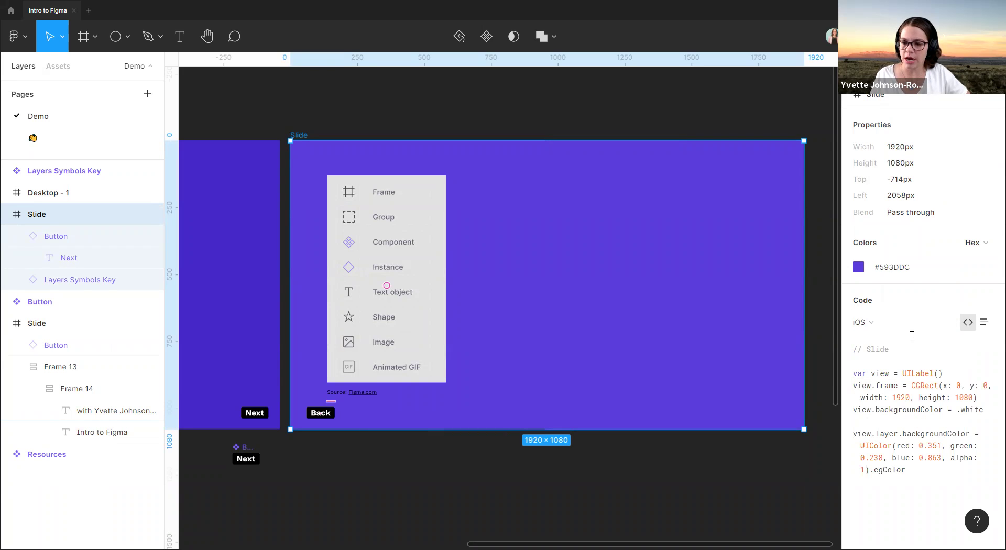
left_click(864, 322)
left_click(920, 417)
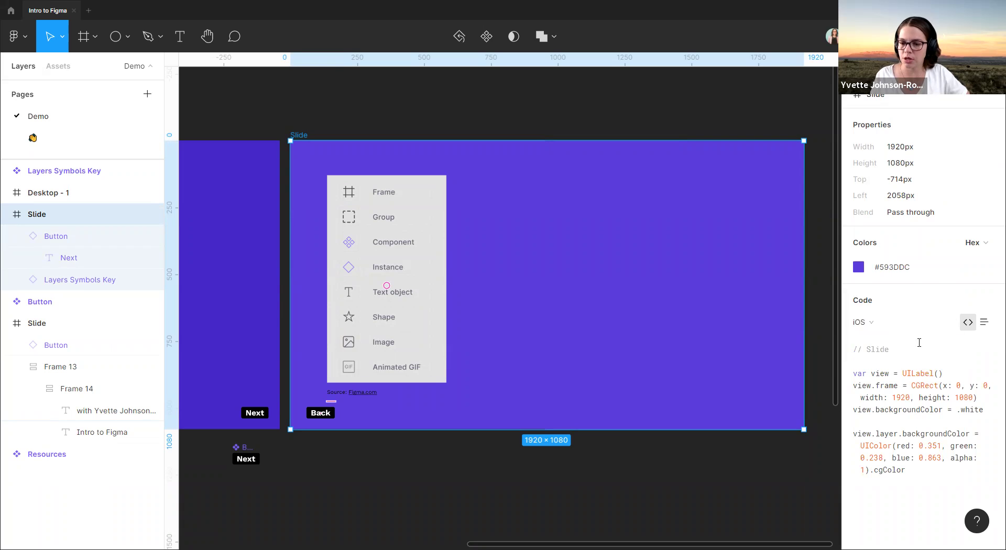
left_click(905, 328)
left_click(916, 337)
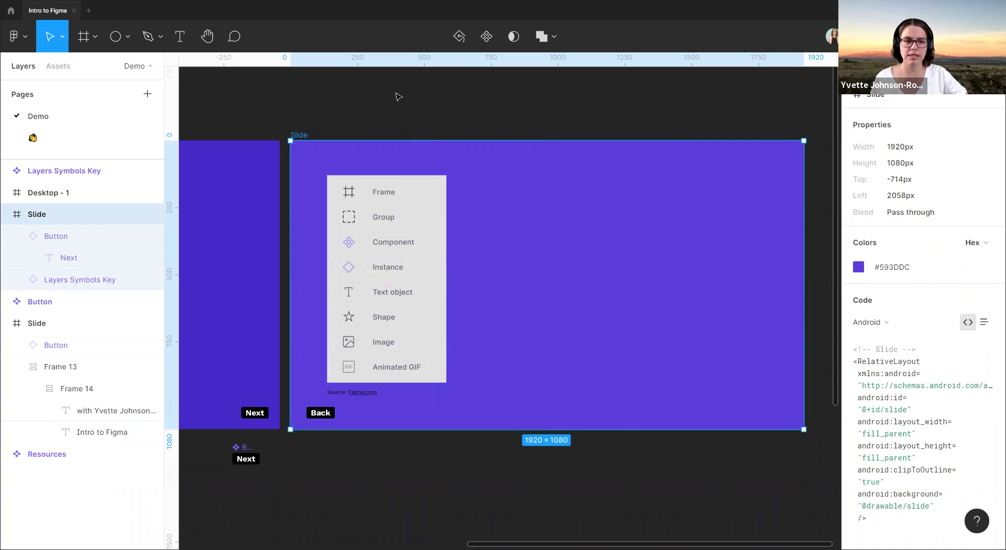
- Inspect the properties of the main Button component below the slides and of its Next text layer
left_click_drag(410, 62, 442, 109)
key("Delete")
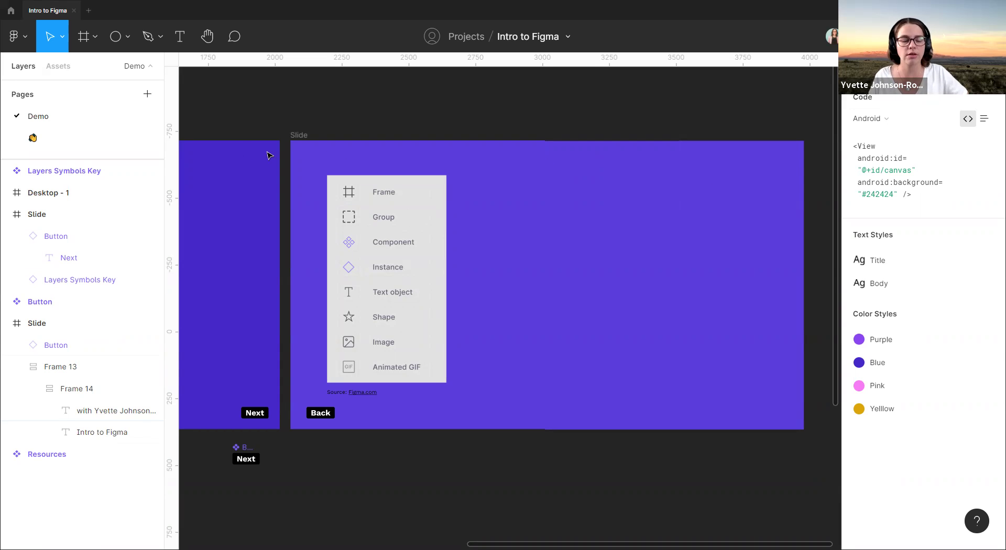
scroll(247, 449, "down", 2)
left_click(246, 398)
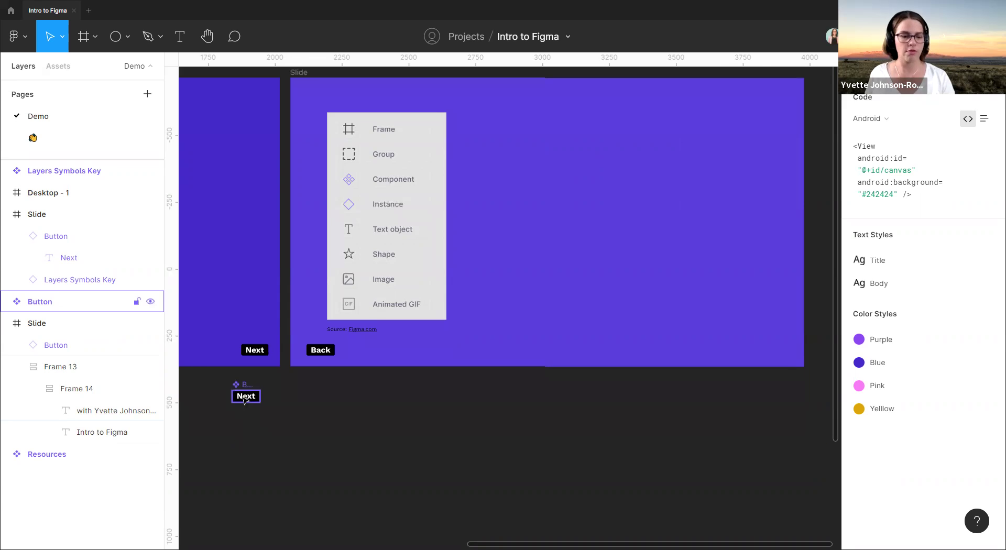
scroll(244, 400, "up", 3)
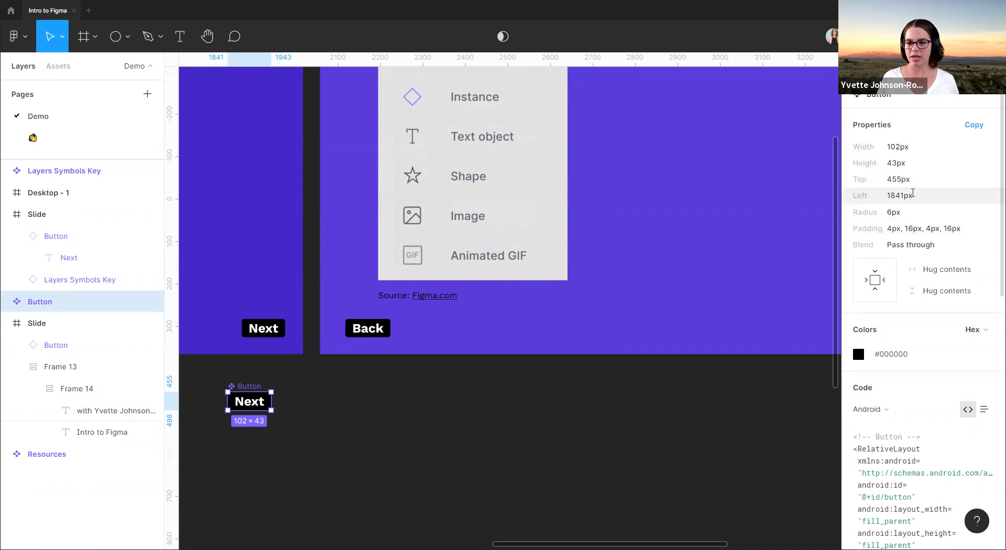
double_click(250, 403)
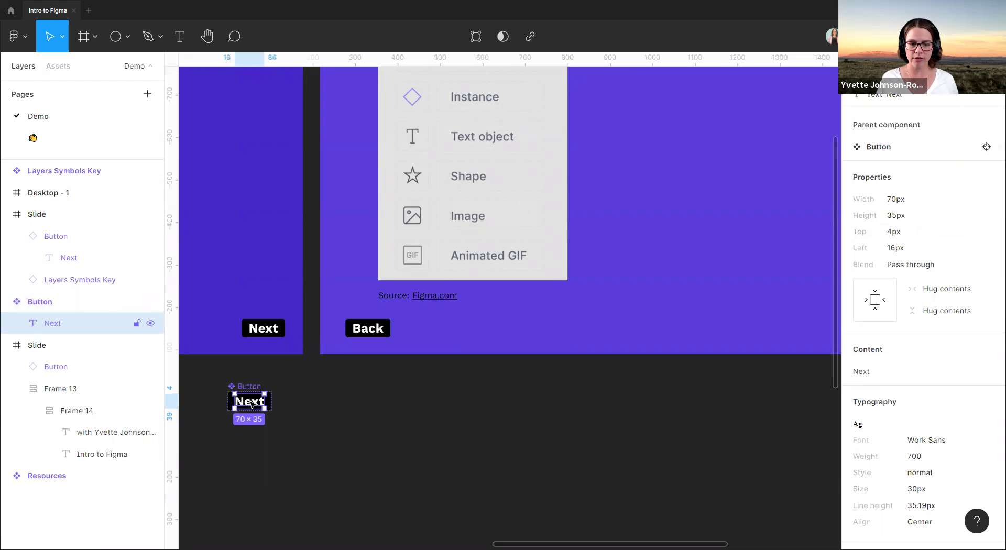
- Change the Back button's label on the symbols-key slide to "Click this button"
left_click(379, 329)
double_click(377, 328)
type("a")
key("ctrl+a")
type("Click thsi")
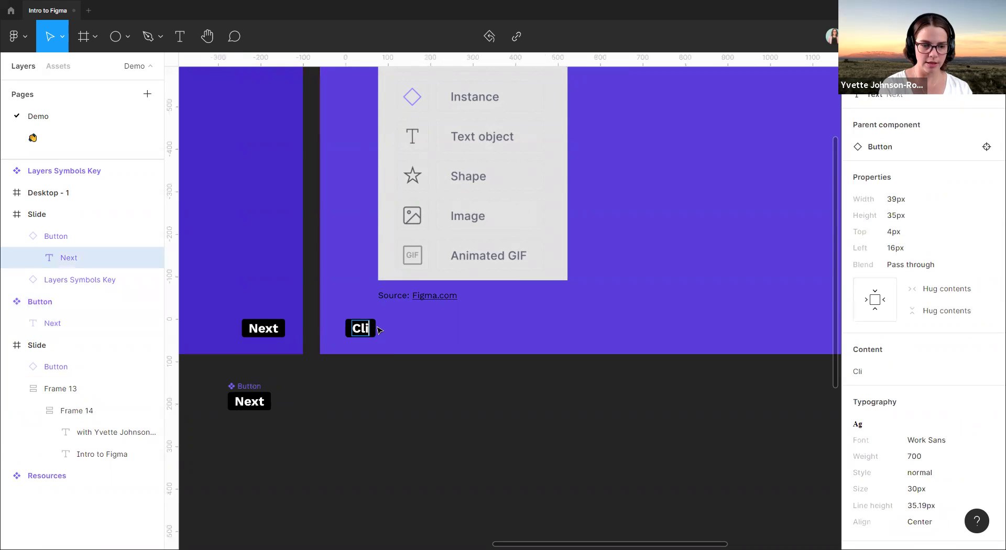
key("BackSpace")
key("BackSpace")
type("is button")
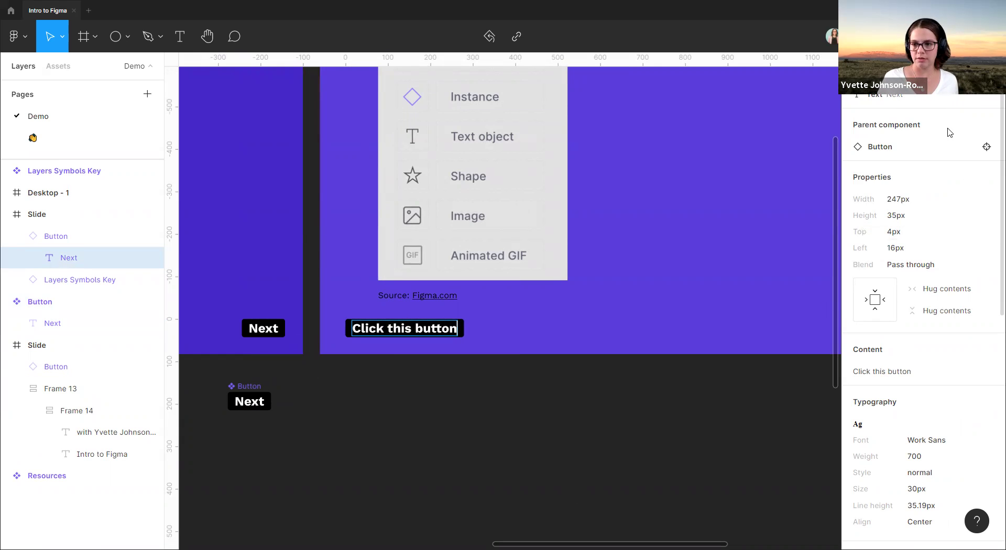
- Review the "Click this button" instance's interactions, Android code and design properties, and deselect it
left_click(465, 333)
left_click(465, 334)
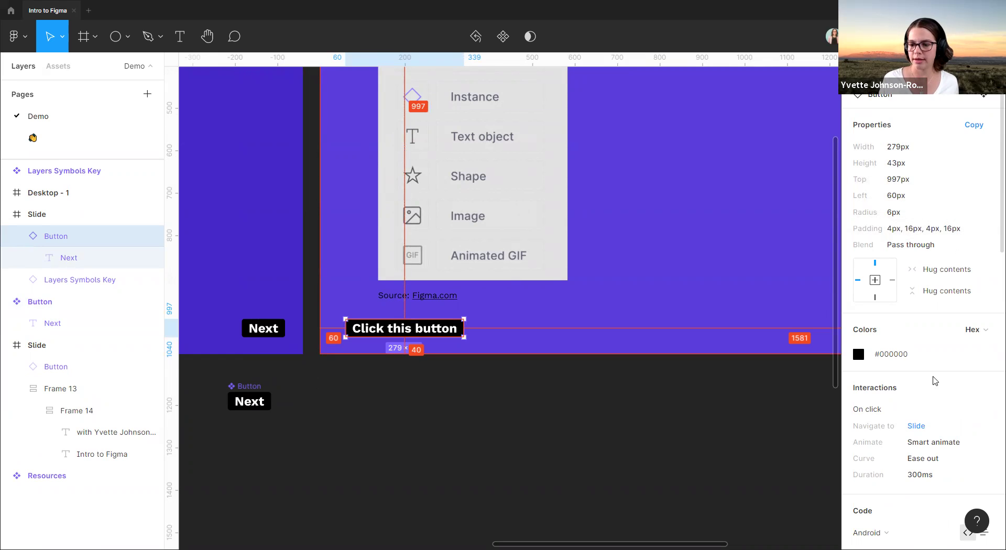
scroll(949, 459, "down", 5)
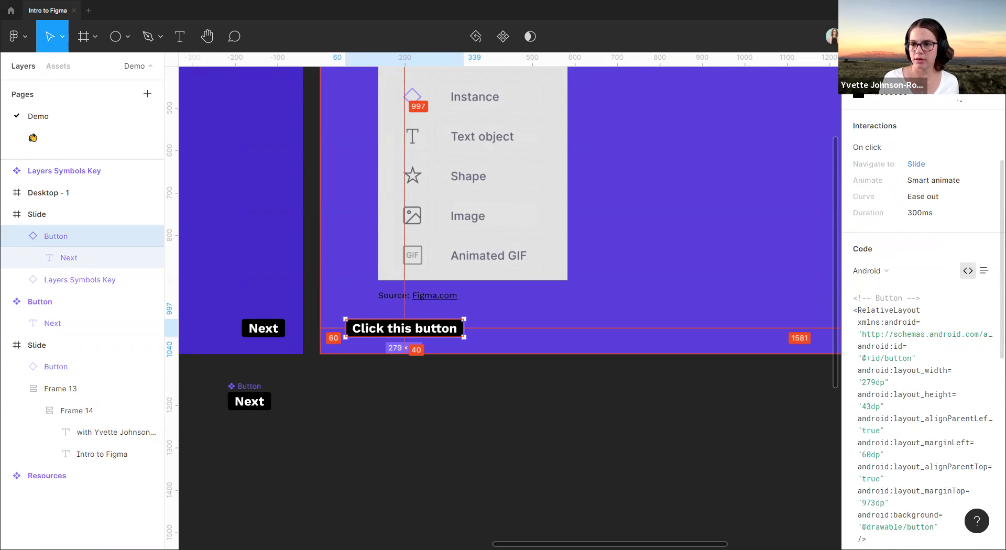
scroll(963, 102, "up", 5)
left_click(861, 66)
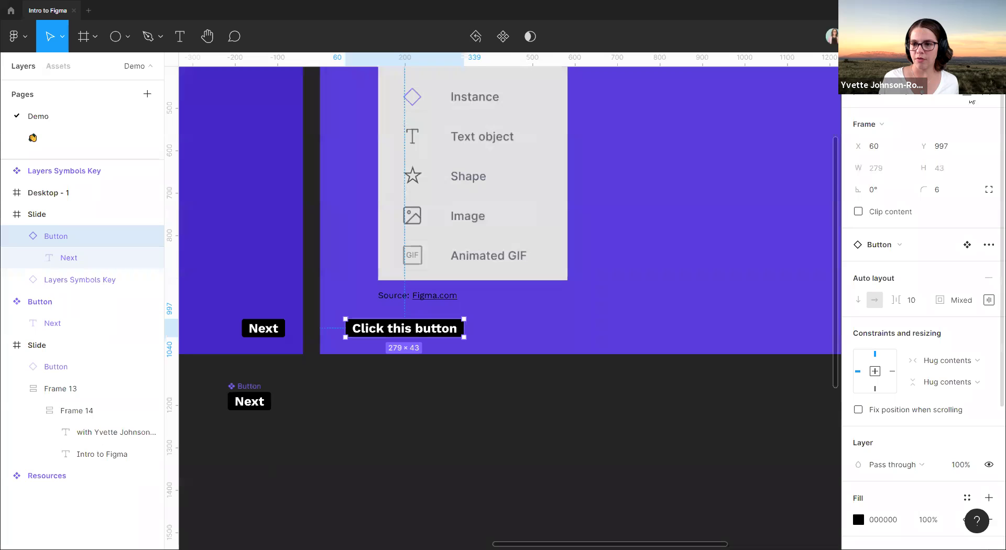
left_click(627, 434)
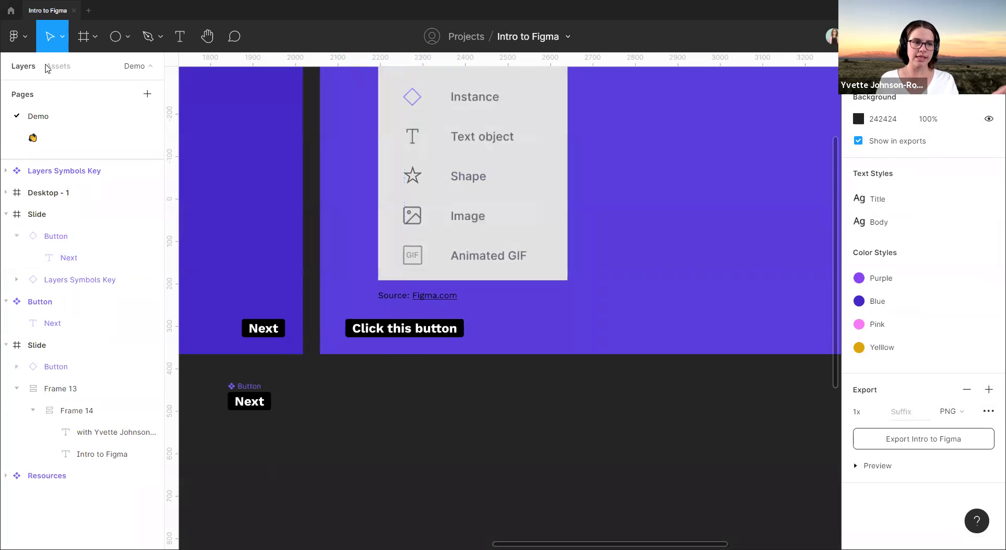
- Look through the main application commands and the Move and Scale tool options
key("t")
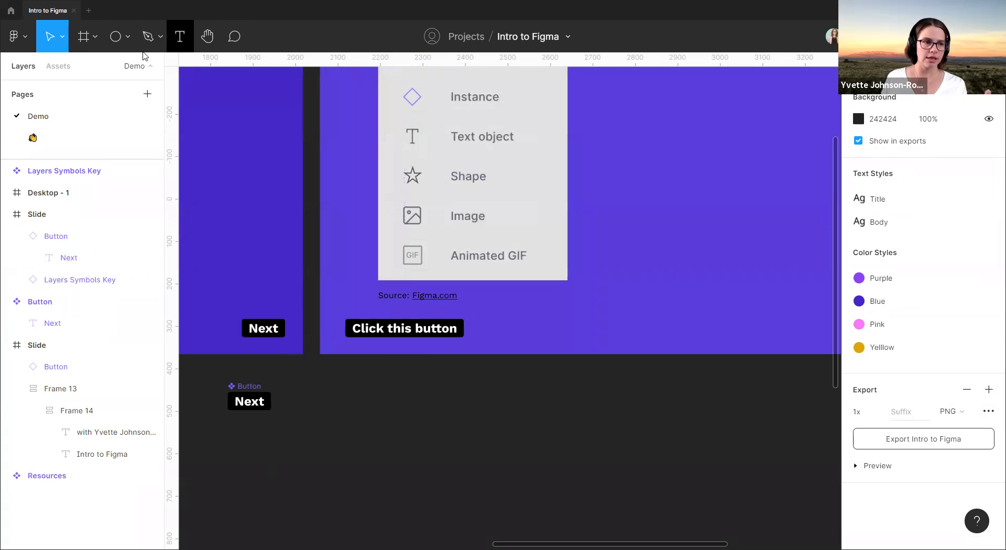
left_click(15, 36)
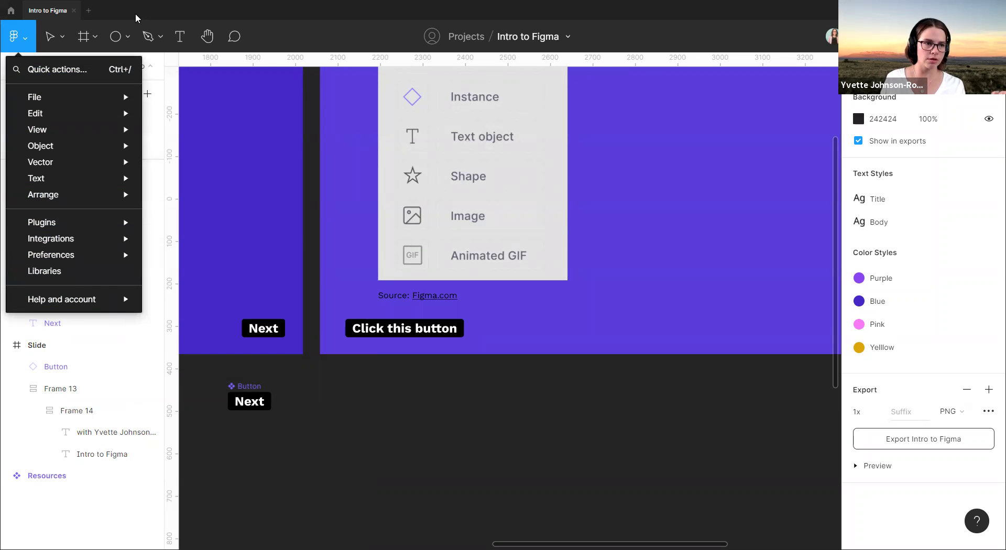
left_click(50, 46)
left_click(62, 46)
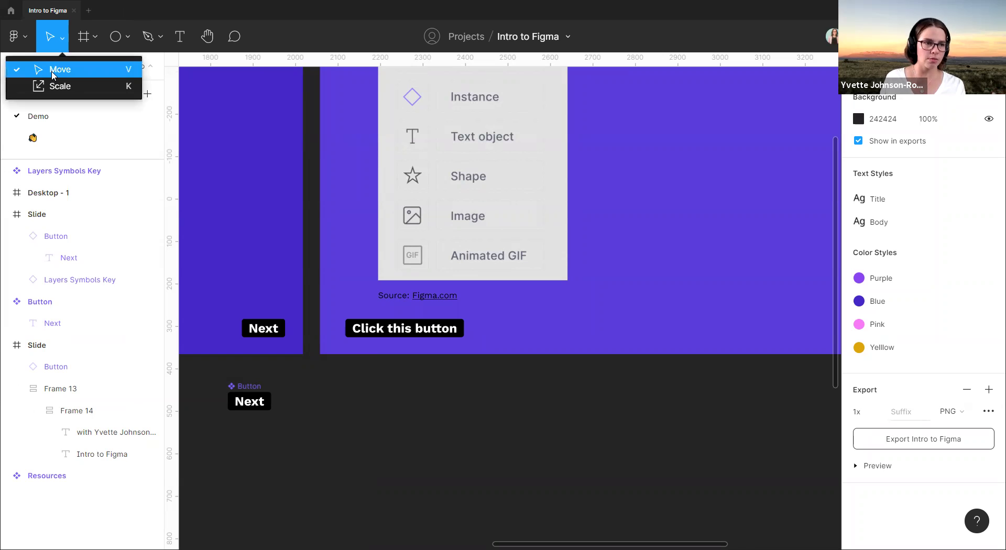
left_click(53, 76)
left_click(61, 37)
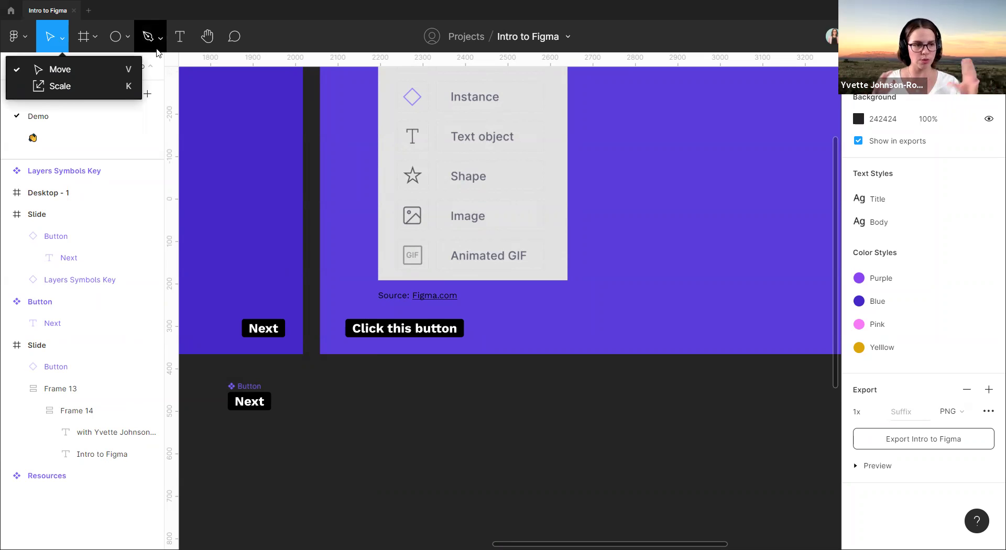
- Survey all the frames and components laid out on the Demo page's canvas
scroll(545, 178, "down", 3)
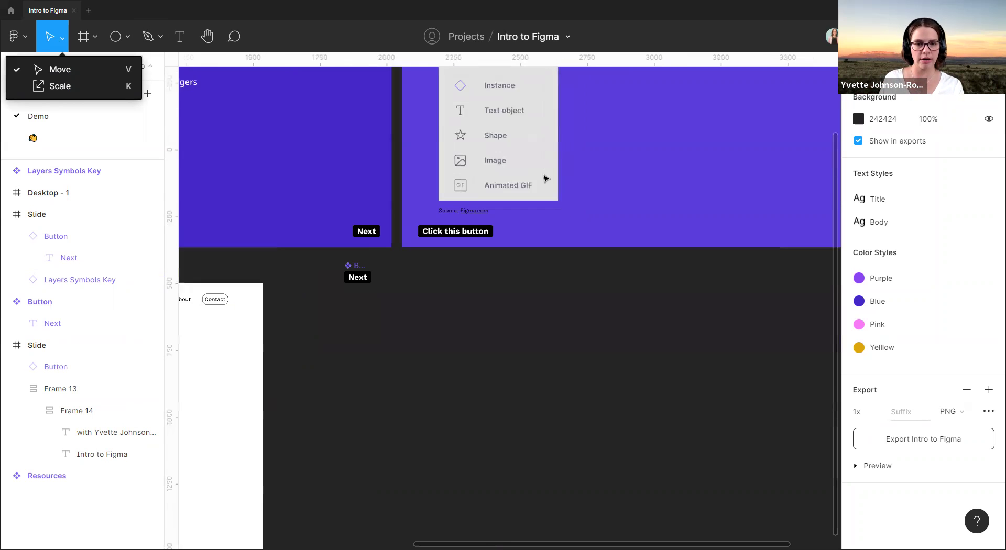
scroll(550, 317, "down", 3)
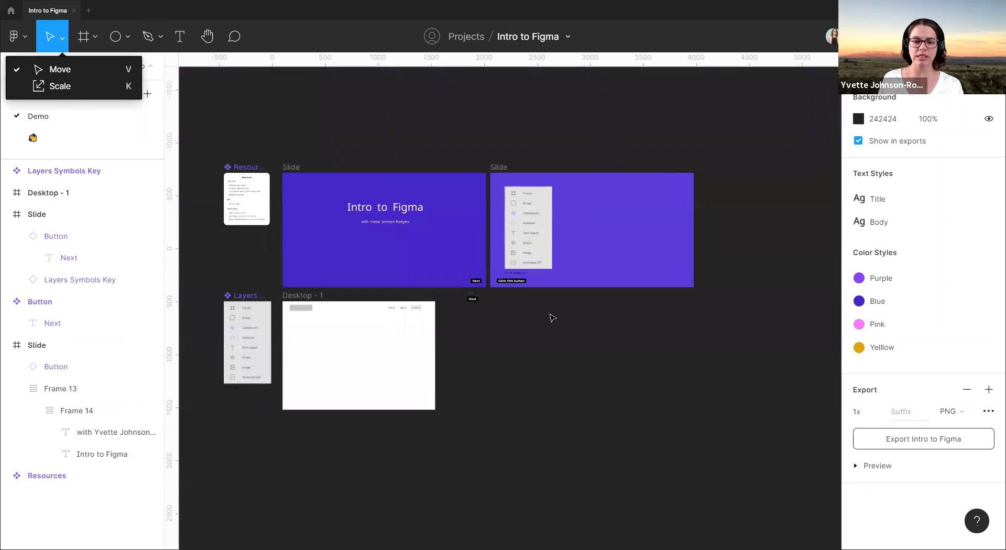
scroll(553, 318, "down", 3)
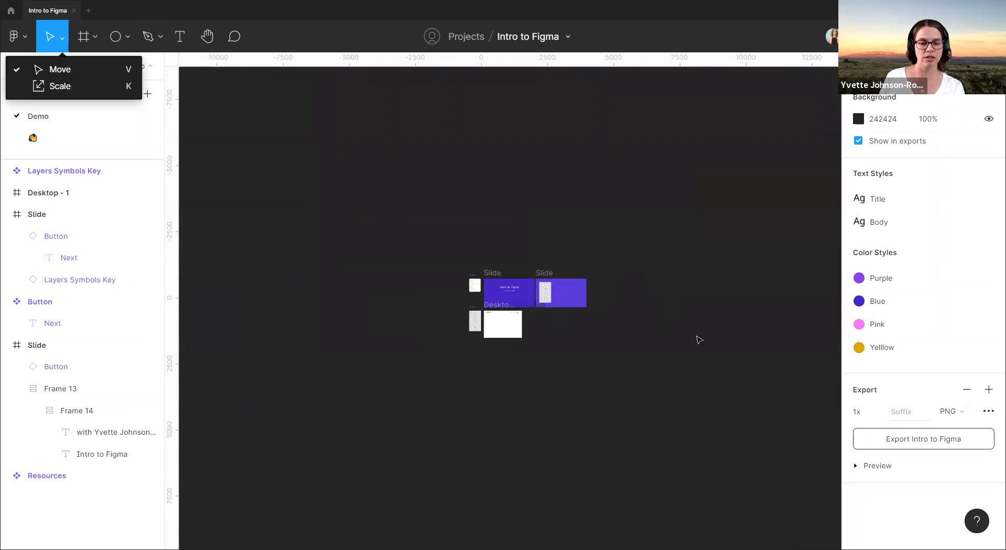
scroll(610, 246, "down", 3)
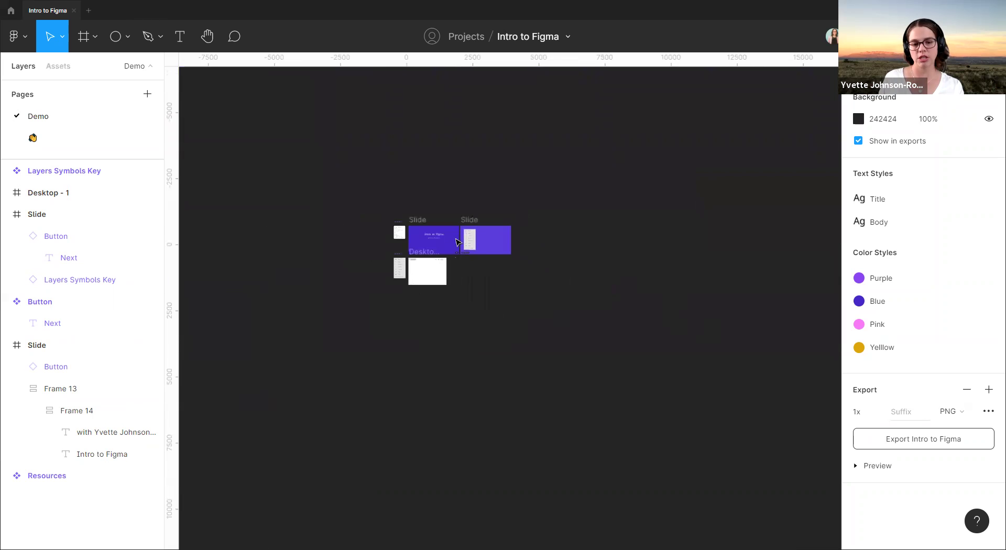
scroll(539, 243, "up", 3)
scroll(539, 243, "up", 2)
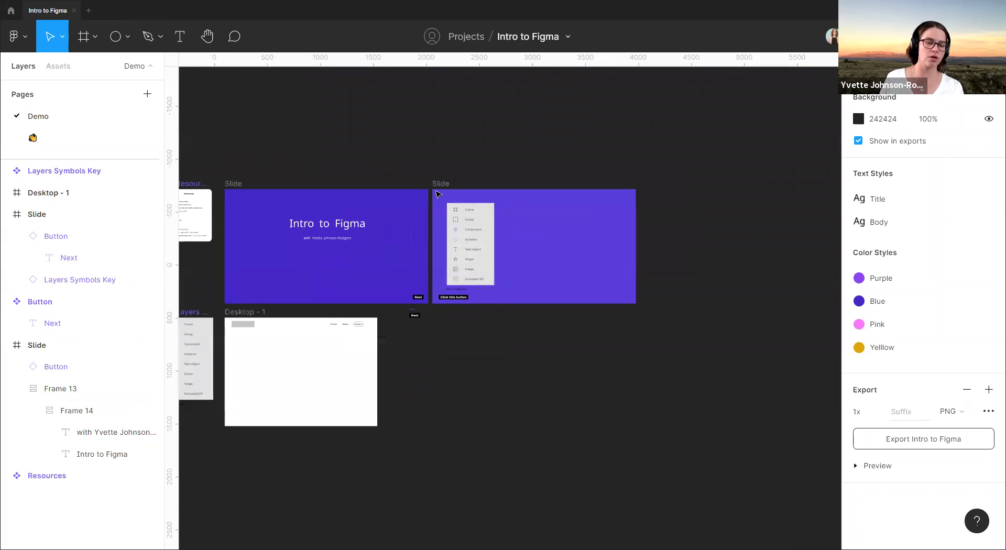
scroll(458, 178, "up", 3)
scroll(473, 168, "down", 2)
scroll(473, 168, "left", 1)
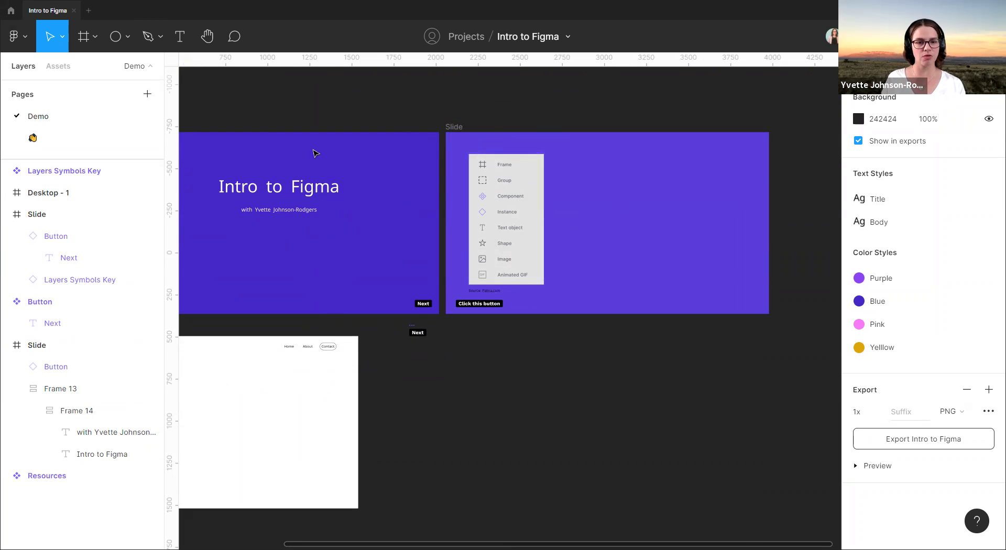
- Look through the Frame and Slice options and the Pen and Pencil options without picking a tool
left_click(97, 38)
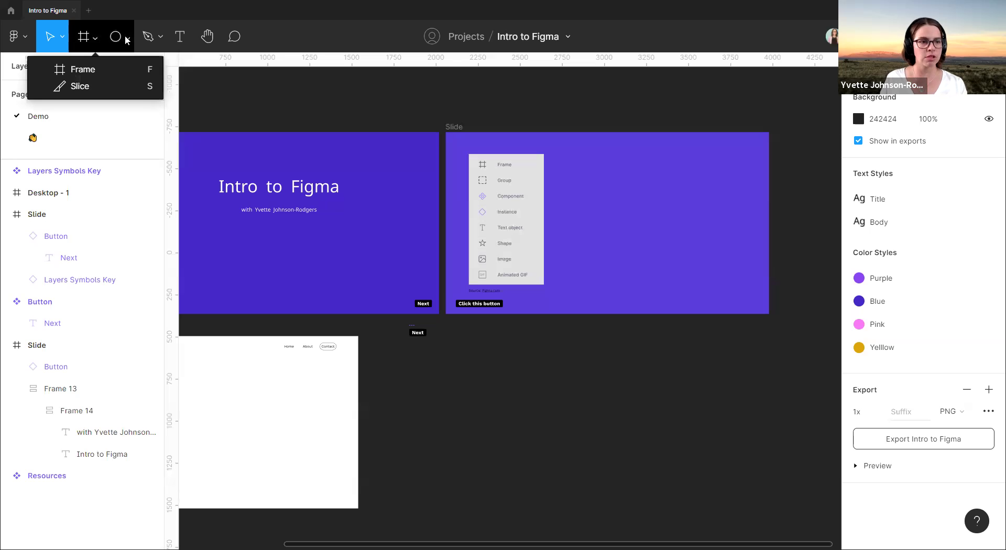
mouse_move(161, 40)
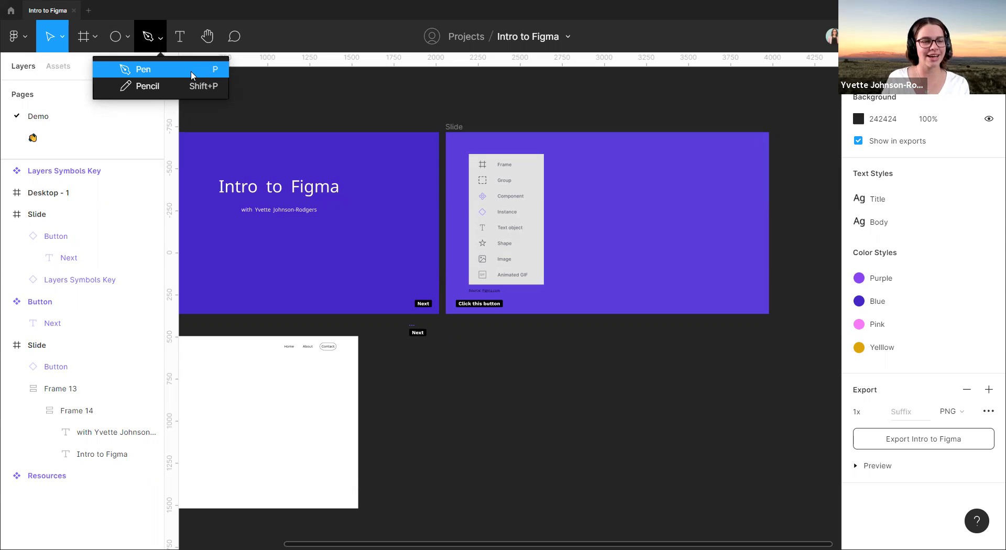
left_click(289, 36)
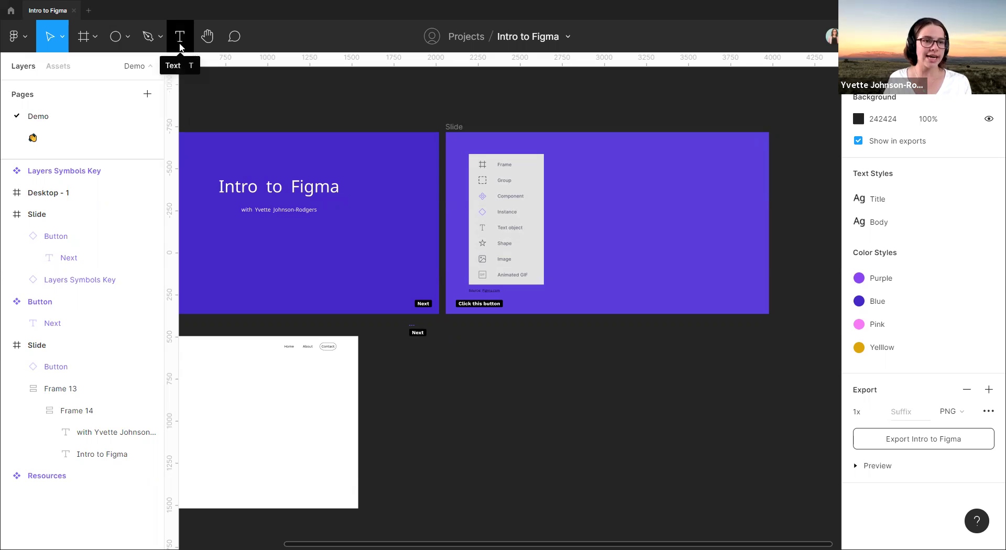
- Move around the canvas with the Hand tool to see the title slide and the Desktop - 1 frame
left_click(206, 37)
left_click_drag(226, 112, 374, 114)
scroll(367, 110, "right", 3)
scroll(398, 173, "up", 4)
scroll(398, 173, "left", 2)
scroll(367, 157, "down", 3)
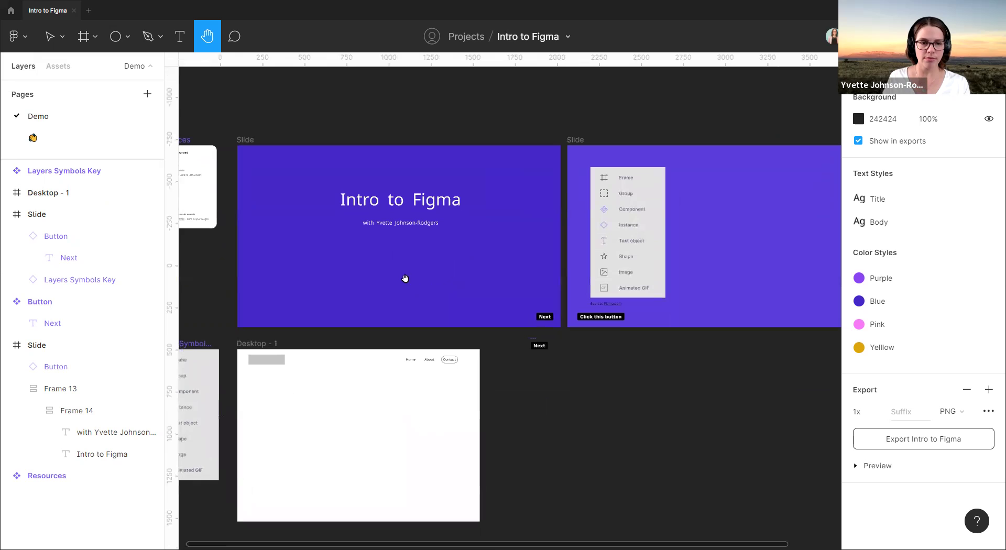
- Post a comment reading "Hi" with the face with cowboy hat emoji on the Intro to Figma title slide
left_click(234, 38)
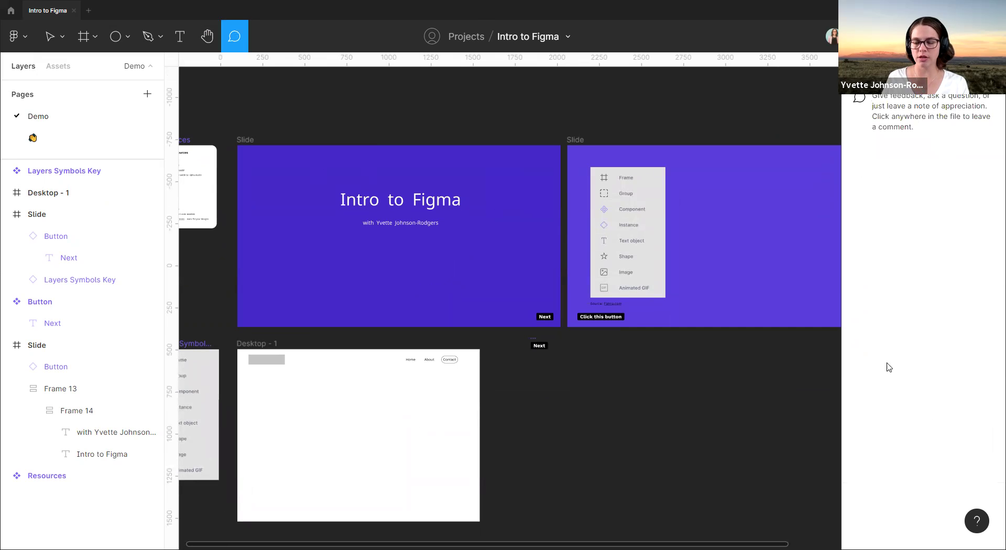
left_click(279, 152)
key("shift+2")
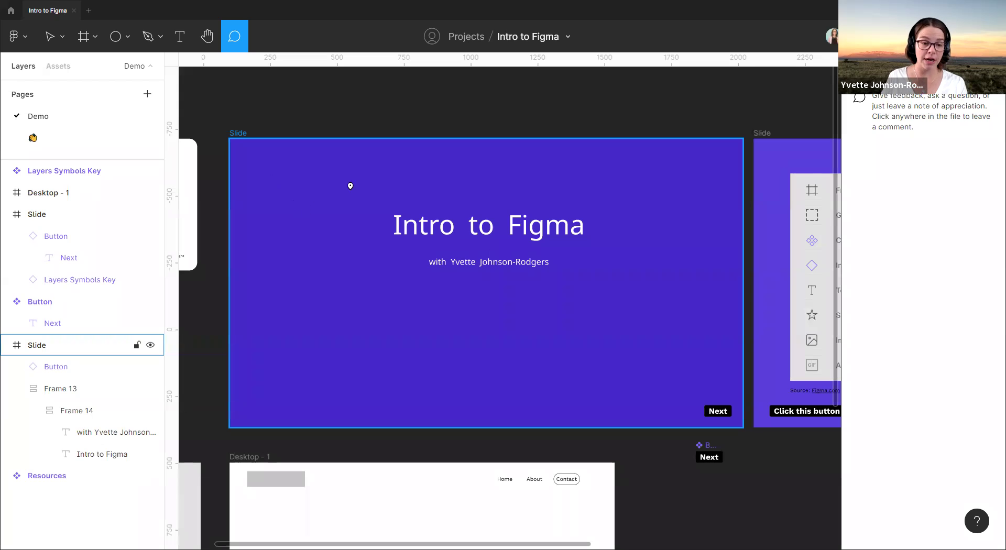
left_click(303, 190)
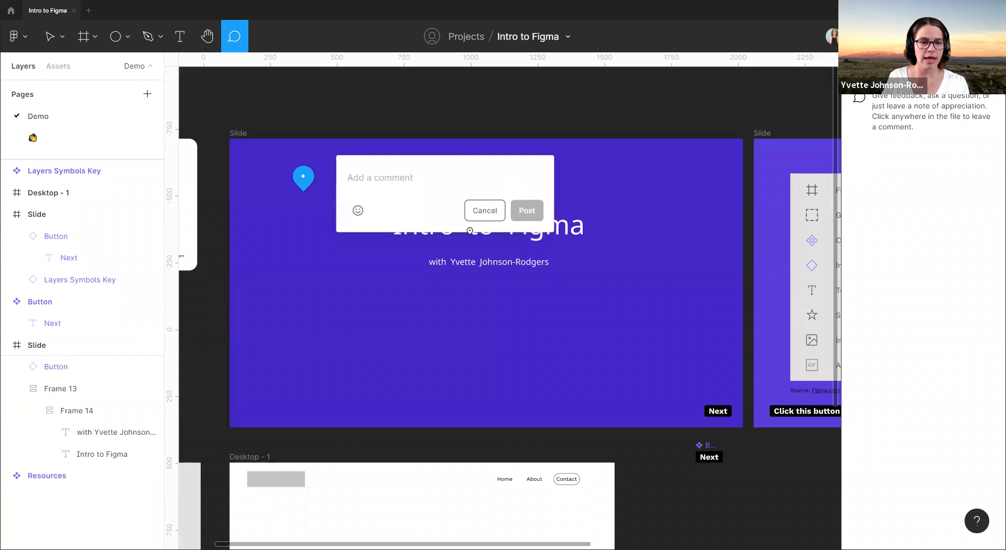
type("Hi")
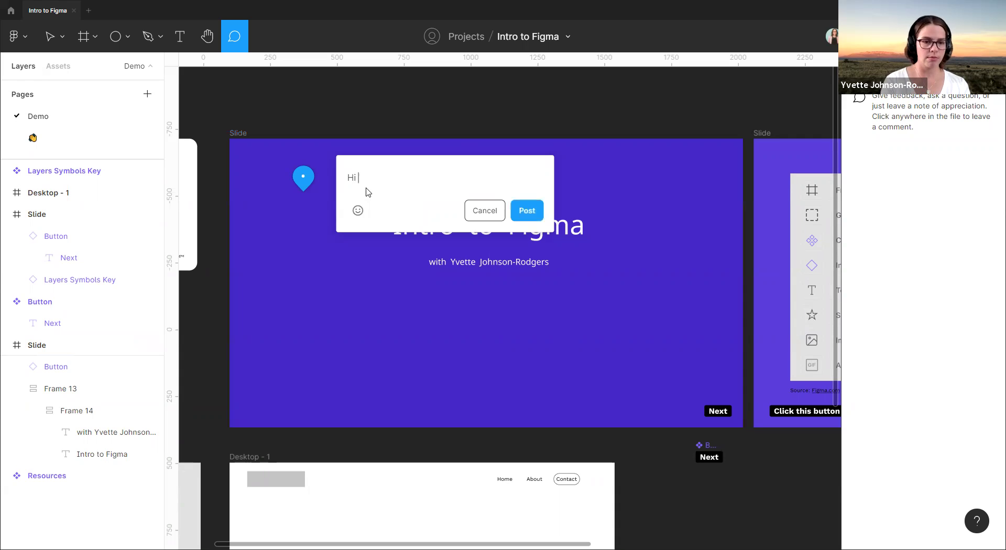
left_click(358, 210)
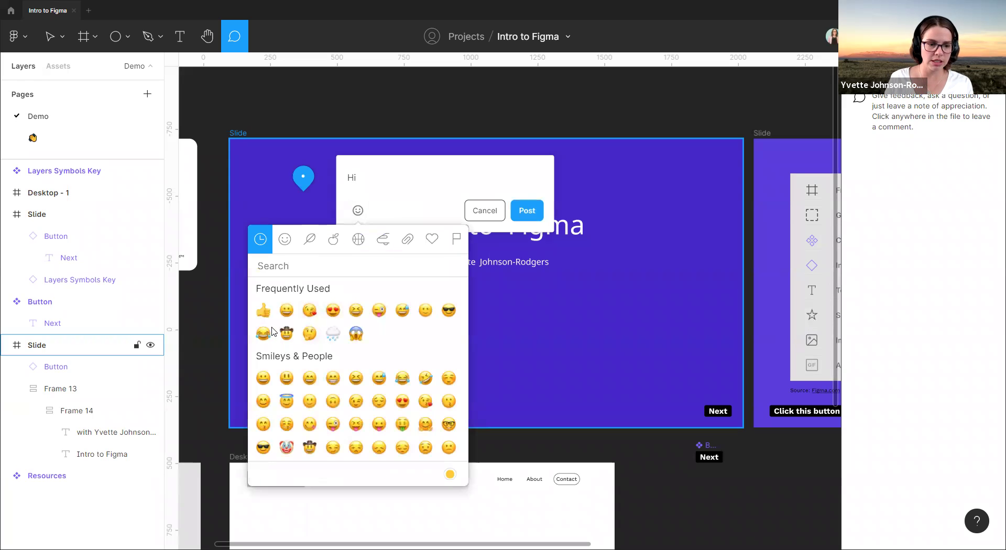
left_click(286, 333)
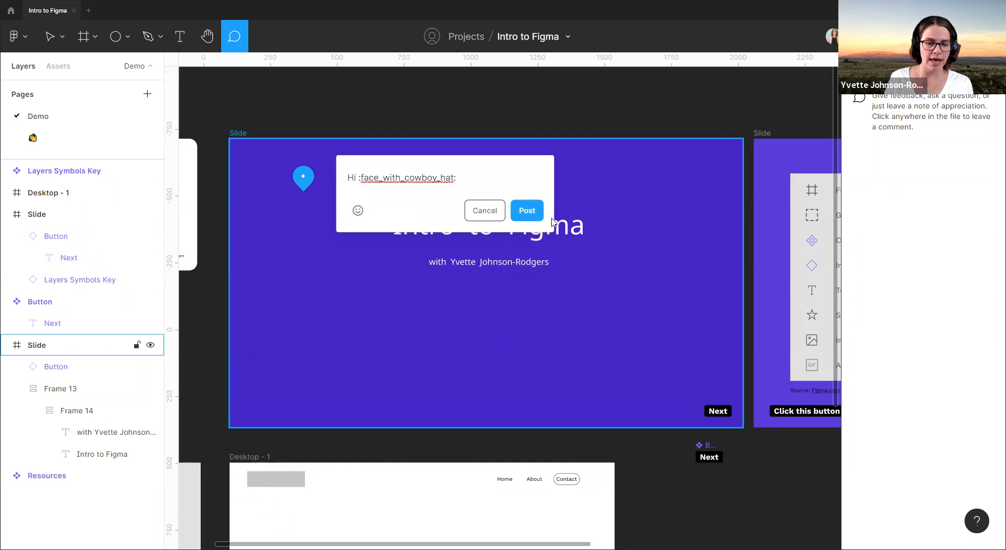
left_click(526, 211)
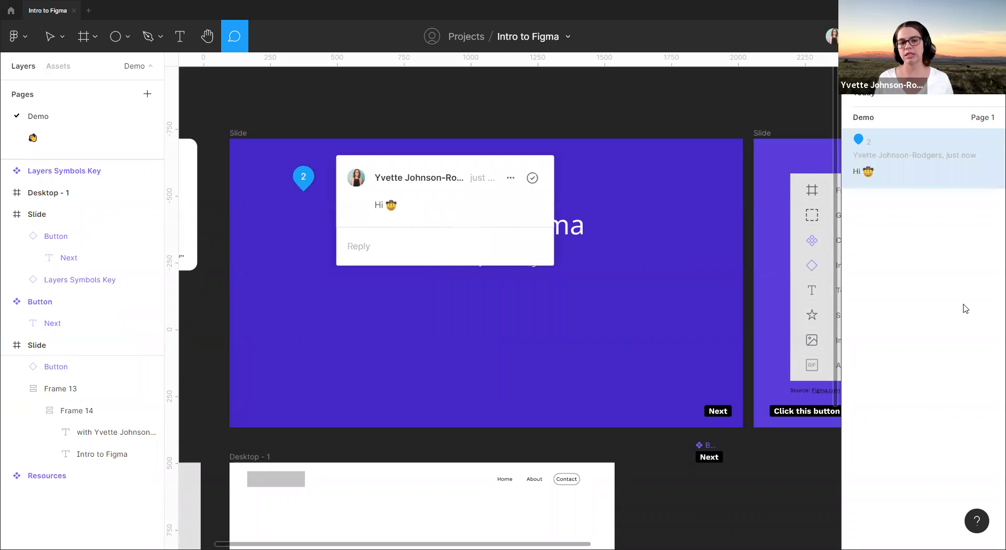
- Move the comment pin off the title slide onto the empty canvas below the Button component
left_click(426, 247)
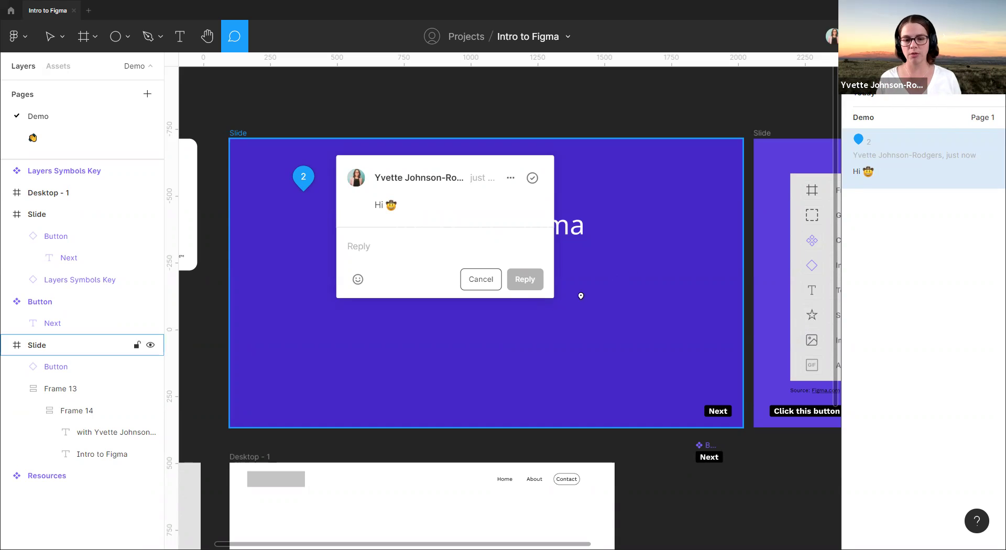
left_click(495, 285)
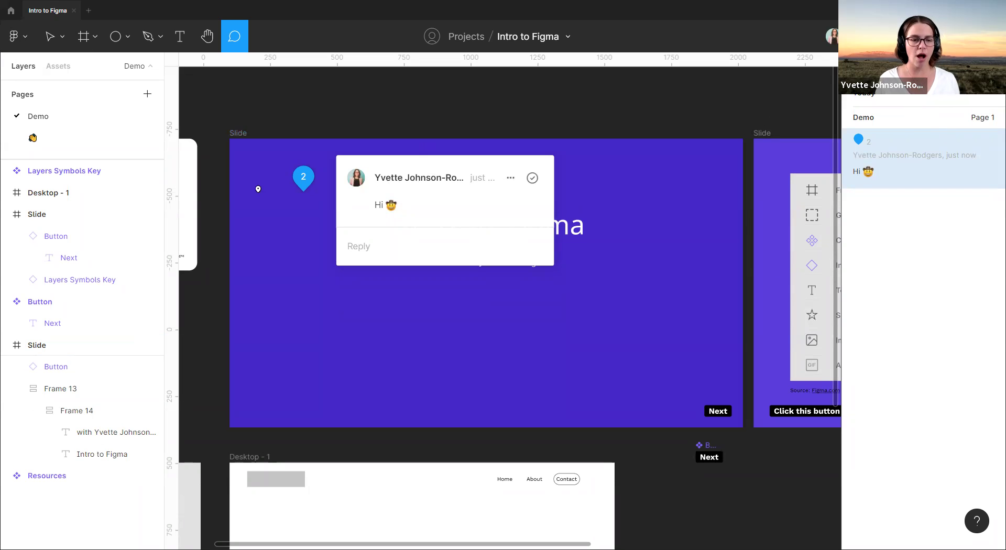
left_click_drag(304, 175, 737, 507)
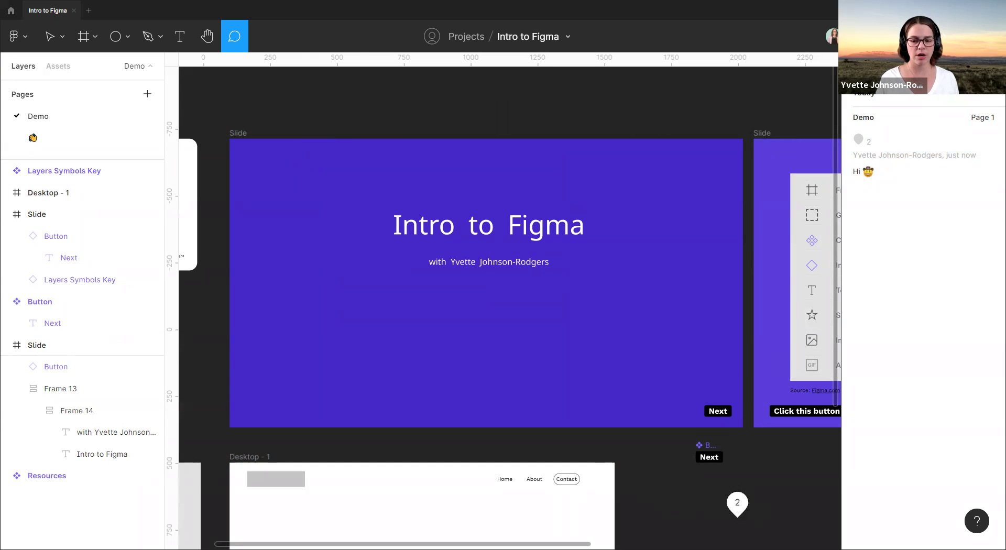
scroll(736, 343, "down", 4)
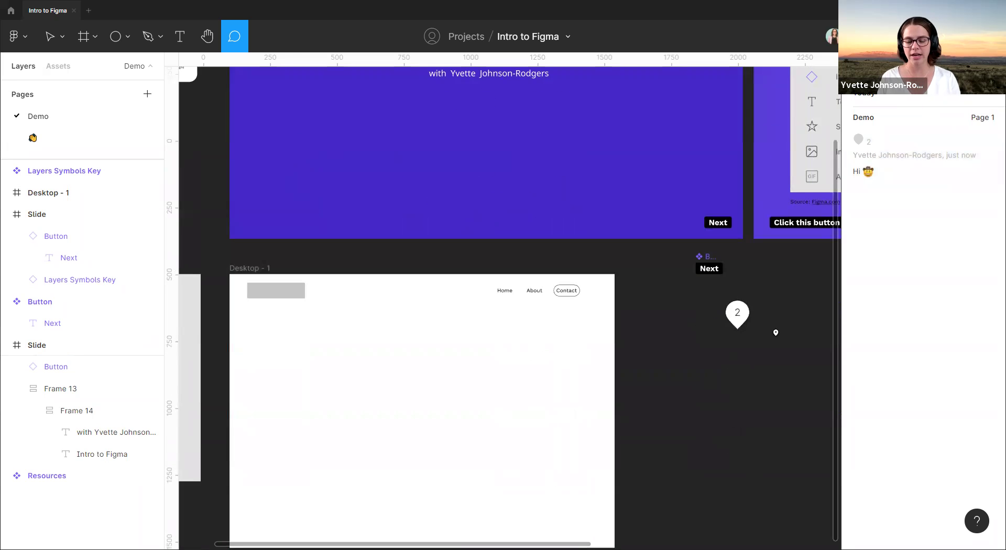
scroll(775, 332, "up", 5)
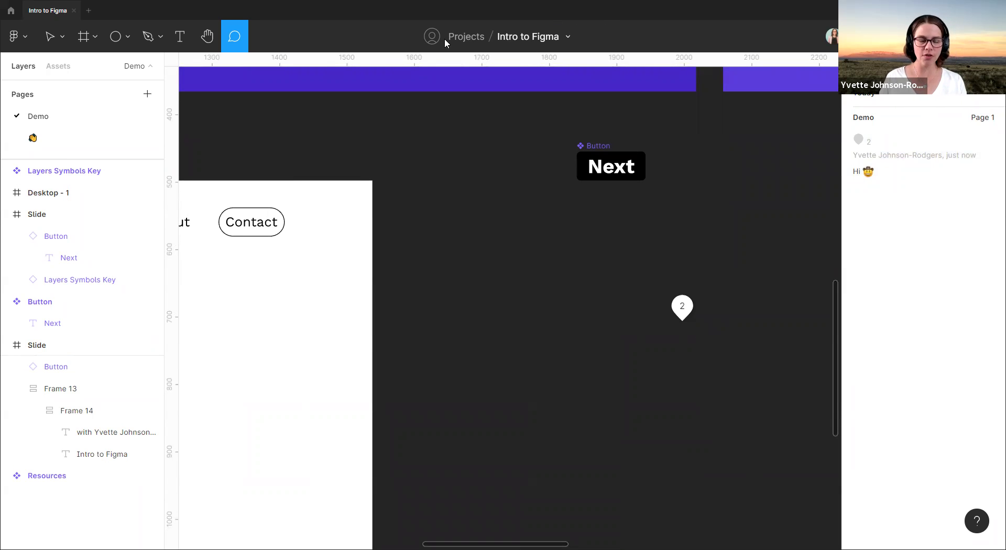
- Look through the file's options for version history, publishing, export, duplicating, renaming and moving to a project
left_click(569, 38)
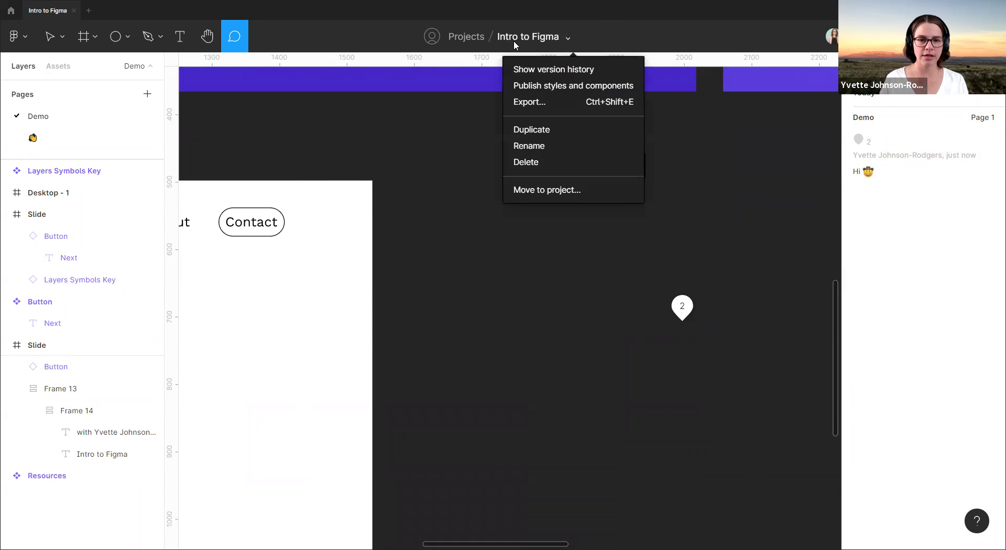
left_click(514, 42)
left_click(661, 26)
left_click(569, 38)
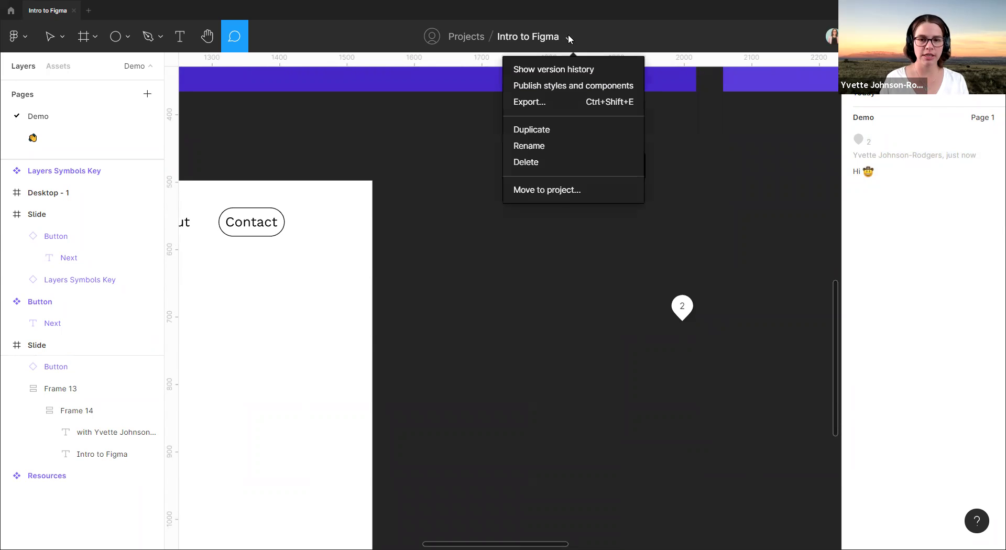
left_click(649, 46)
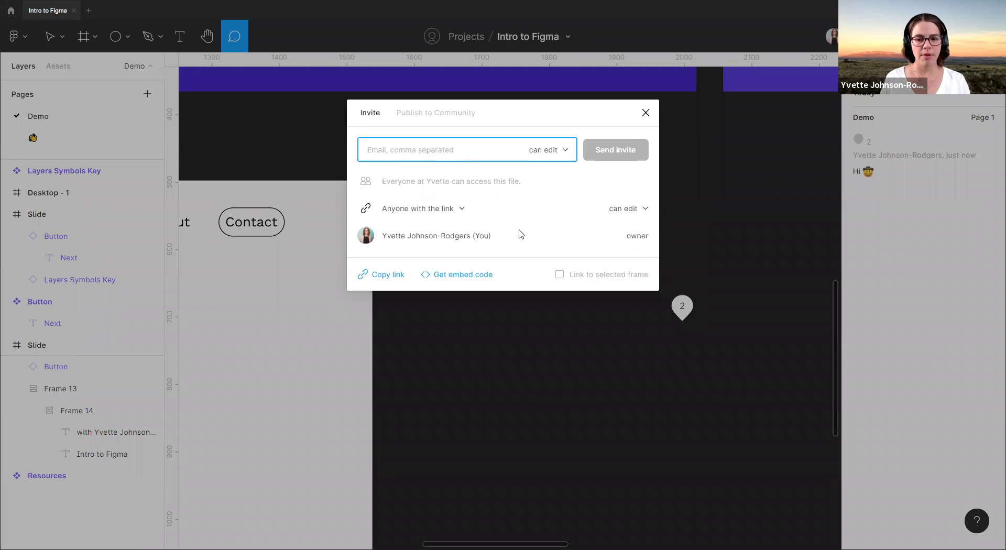
- Review who can access the file by link and copy its share link with access kept at Anyone with the link
left_click(461, 211)
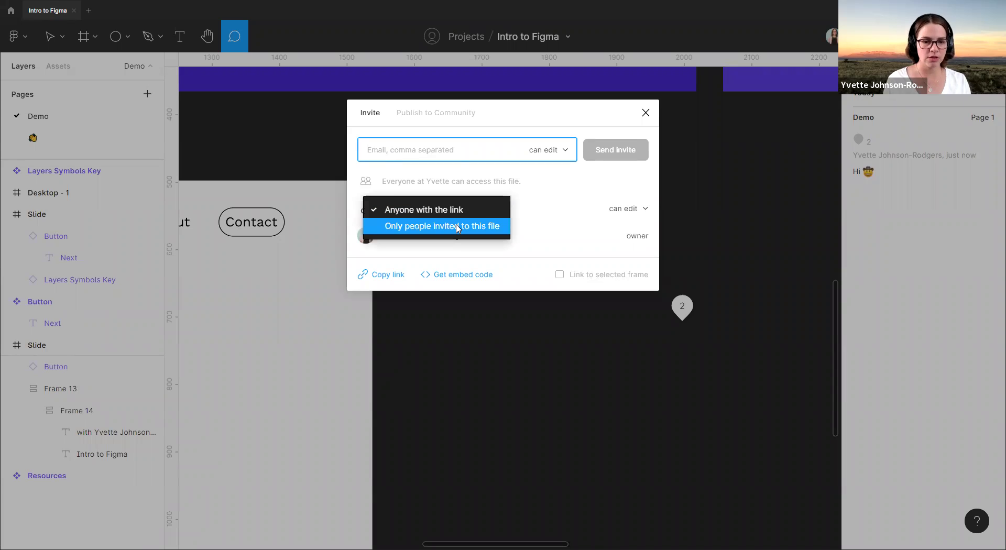
left_click(529, 202)
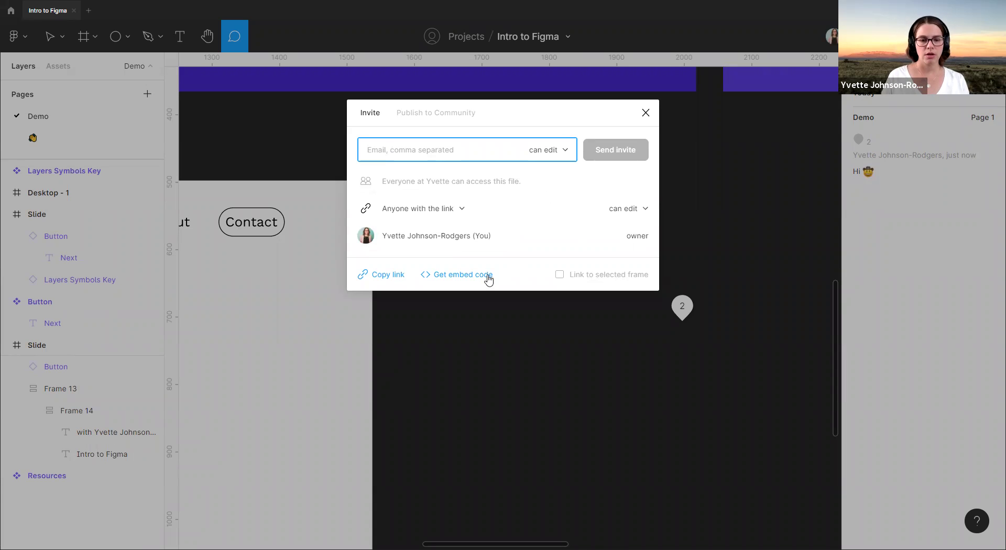
left_click(397, 277)
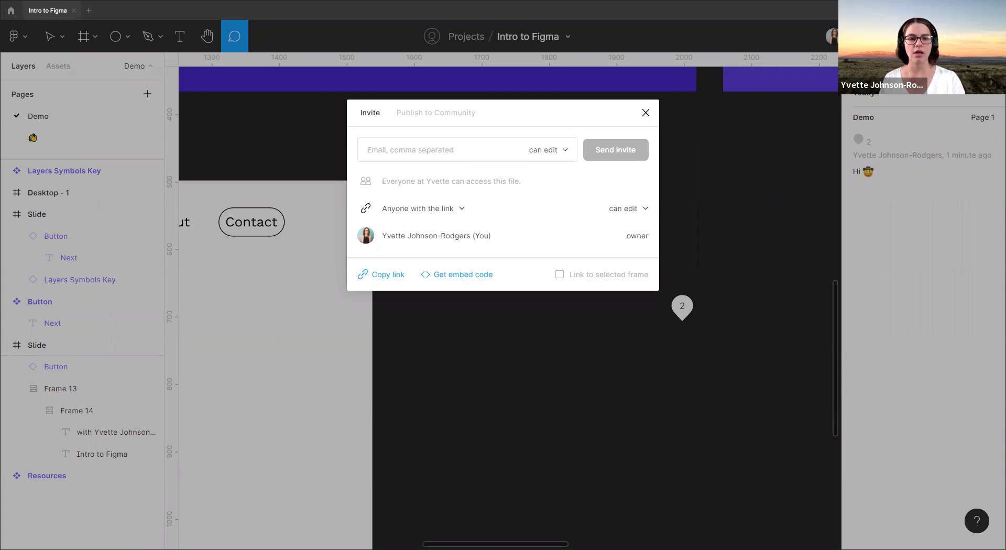
left_click(646, 112)
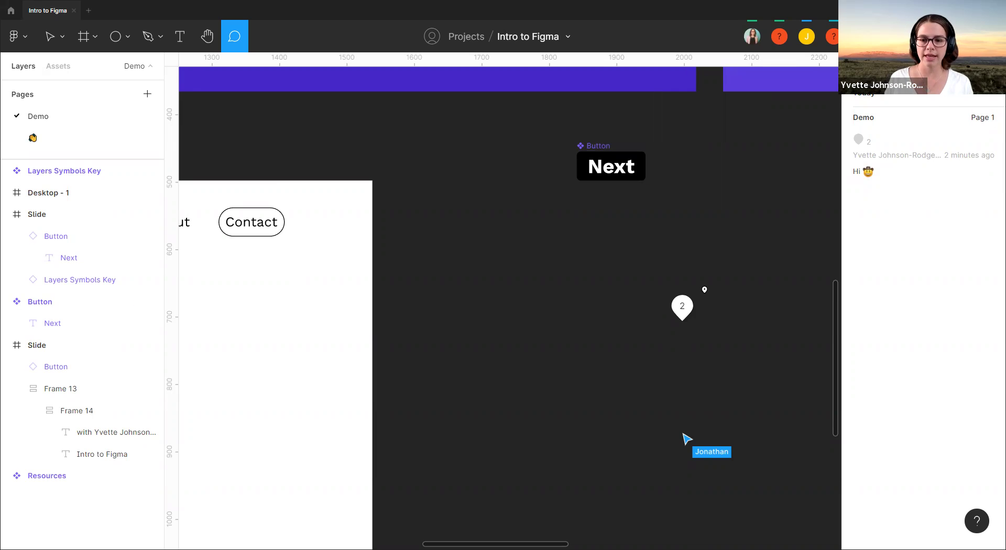
- Leave comment mode for the Move tool and select the Desktop - 1 frame
scroll(702, 287, "down", 2)
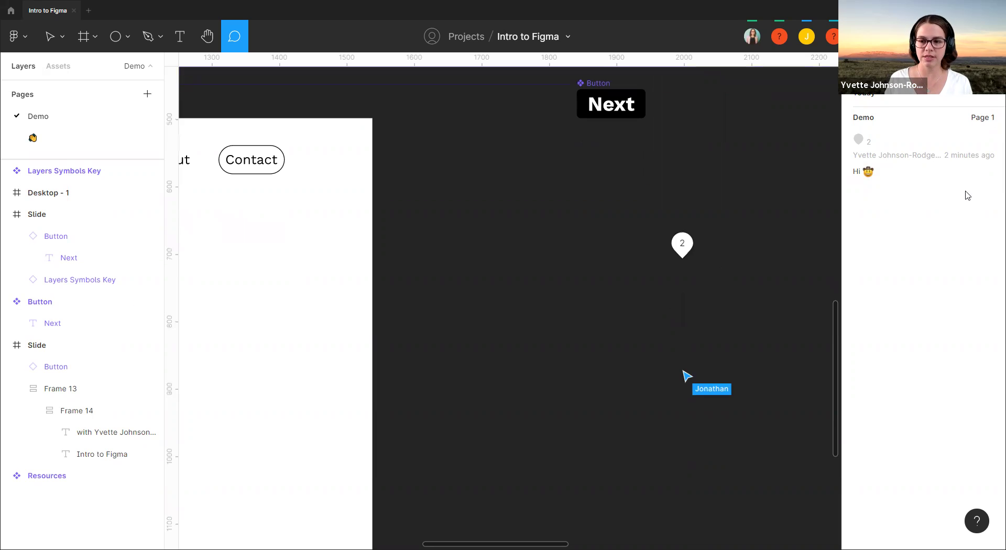
left_click(57, 38)
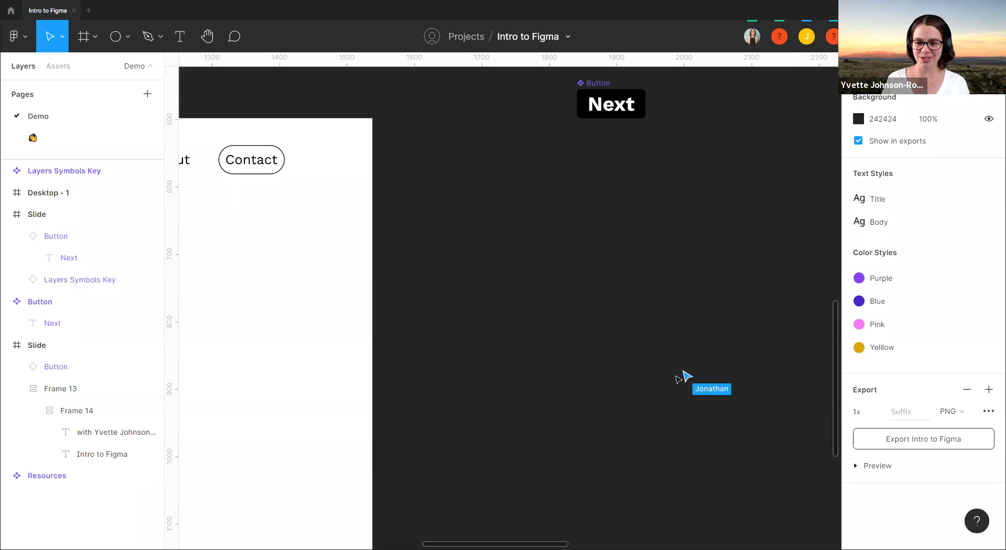
scroll(676, 250, "right", 2)
scroll(676, 249, "down", 1)
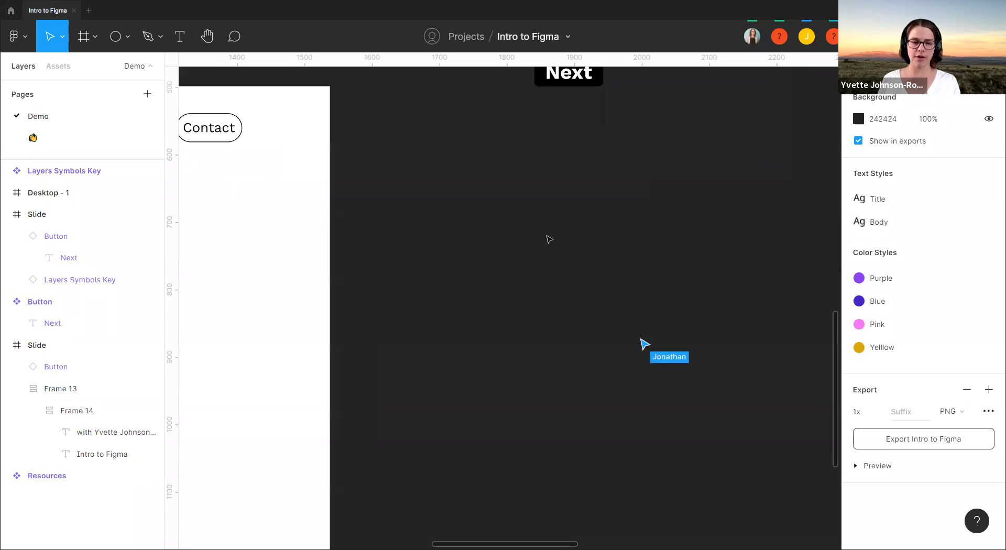
left_click_drag(431, 249, 714, 247)
scroll(713, 247, "down", 3)
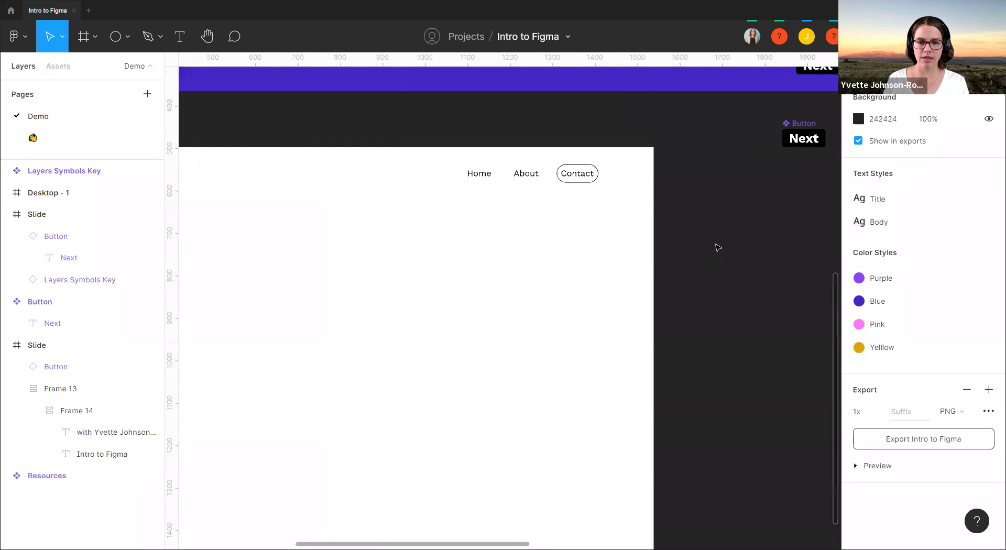
scroll(409, 193, "left", 5)
left_click(297, 141)
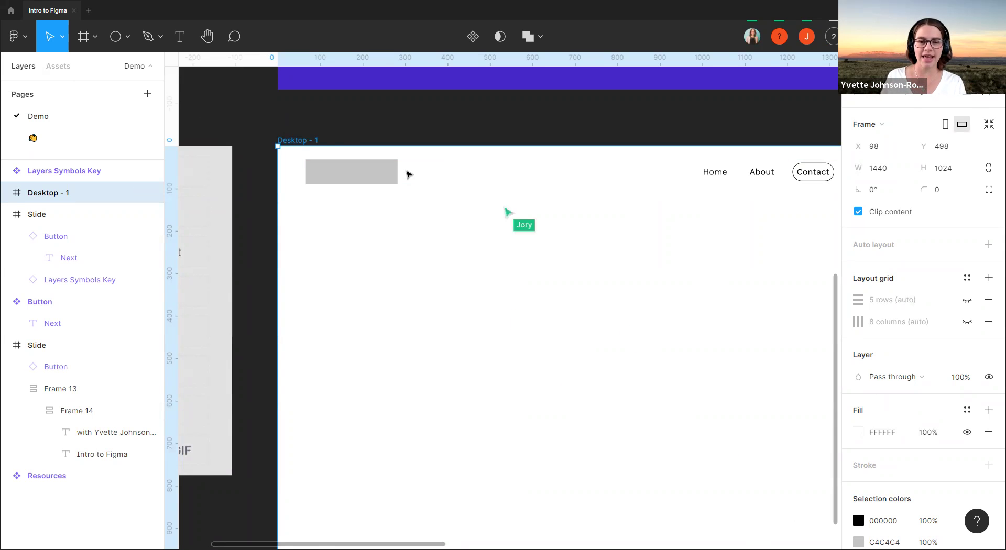
- Look over the title slide and the layer symbols slide, and clear the frame selection
scroll(401, 178, "down", 3)
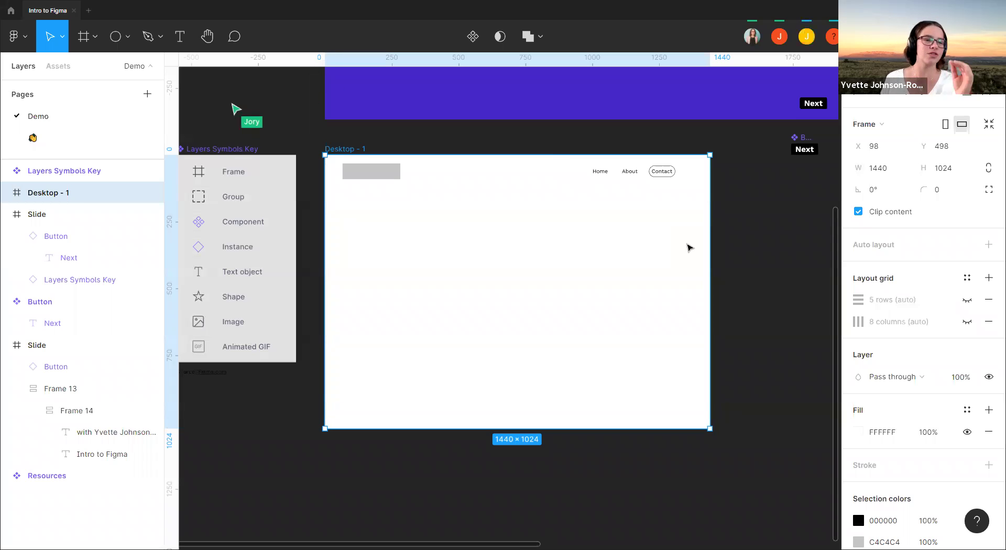
scroll(774, 246, "up", 10)
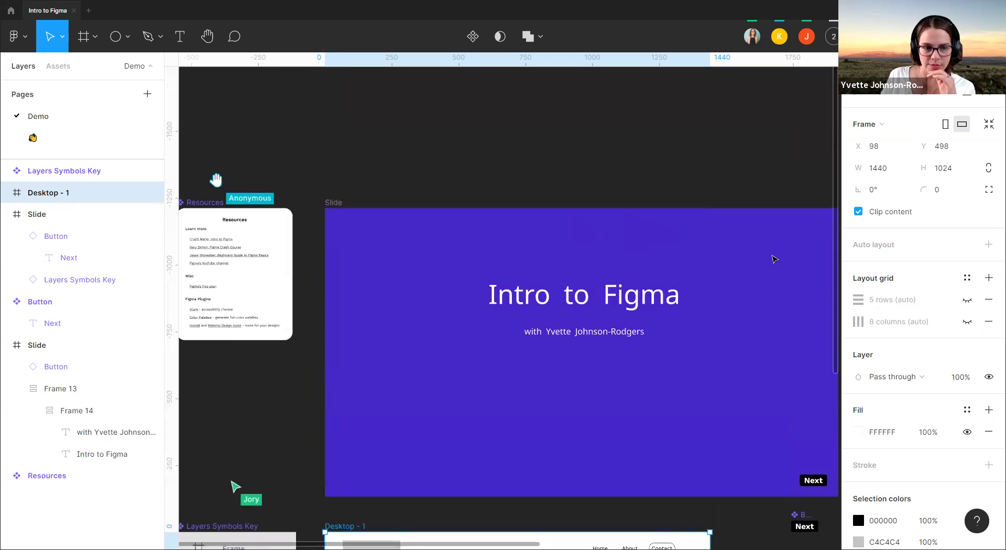
left_click_drag(598, 161, 243, 143)
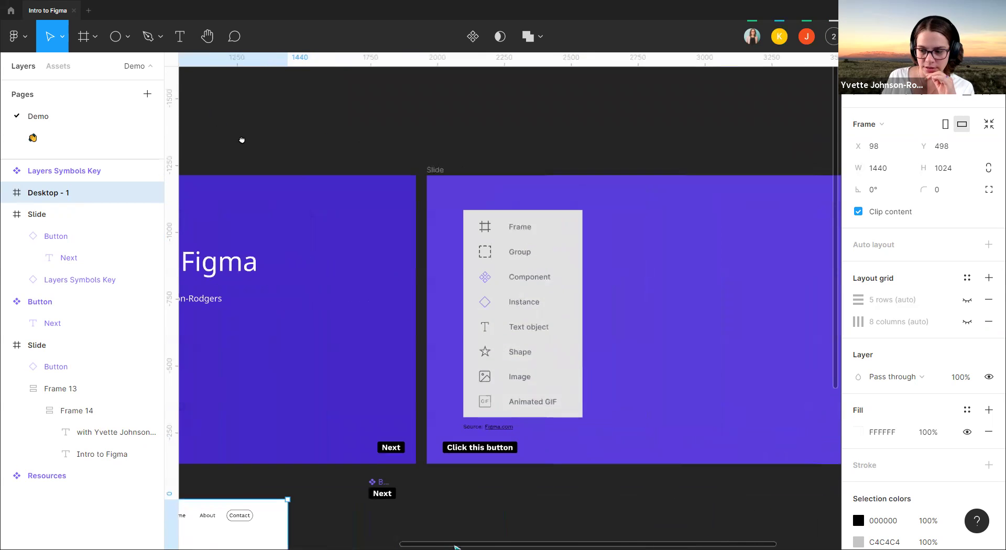
left_click_drag(604, 142, 471, 79)
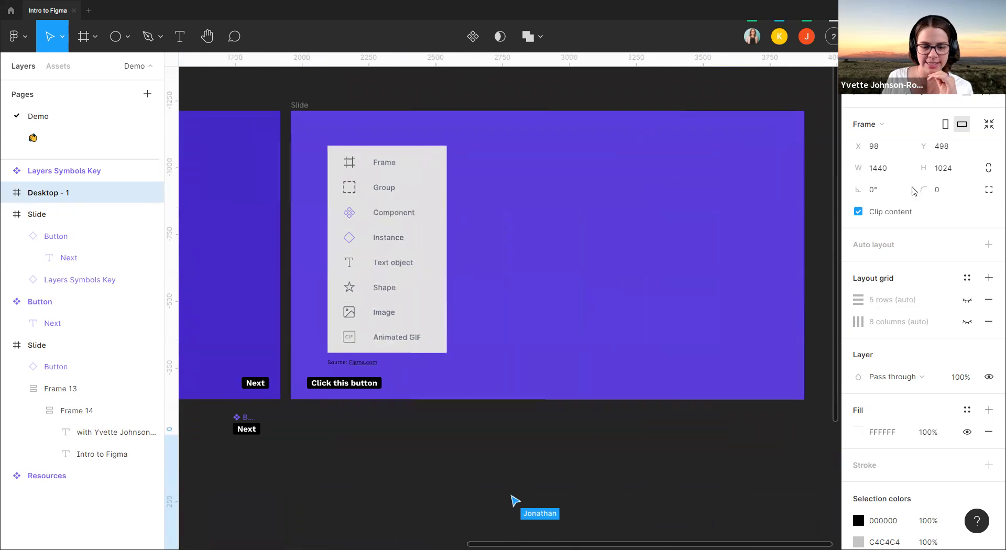
left_click_drag(384, 477, 517, 466)
left_click_drag(451, 450, 597, 443)
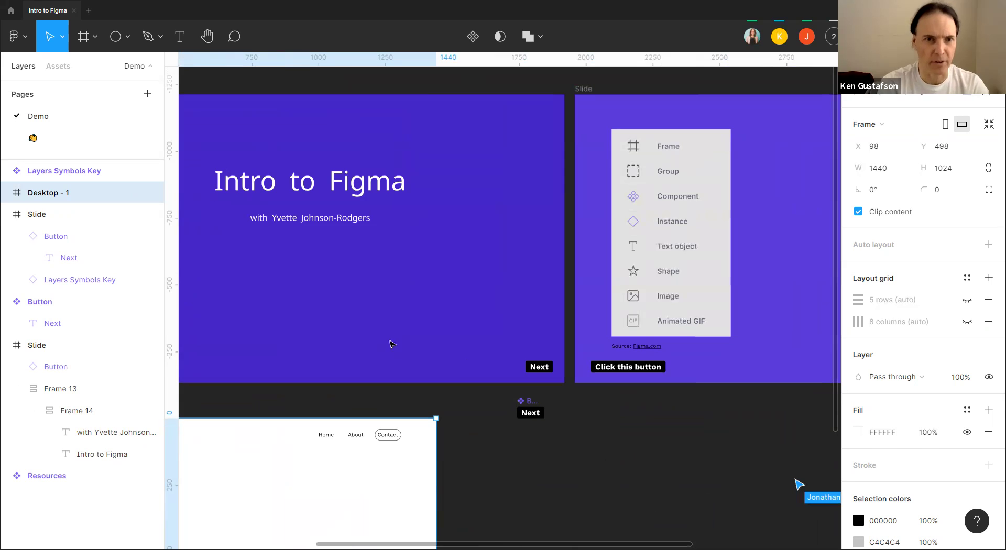
left_click(622, 457)
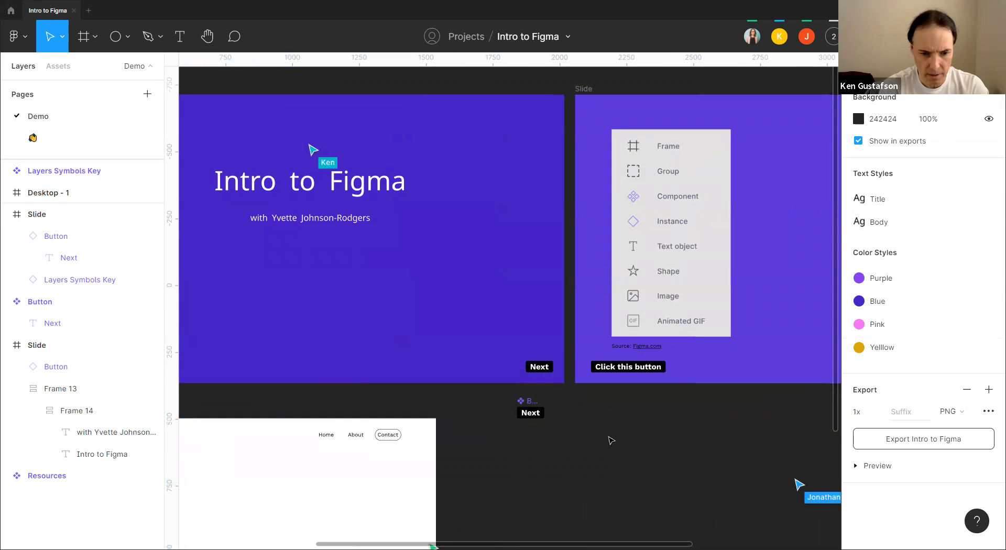
- Follow a collaborator's view of the Demo page's canvas
scroll(580, 425, "down", 3)
scroll(581, 425, "up", 10)
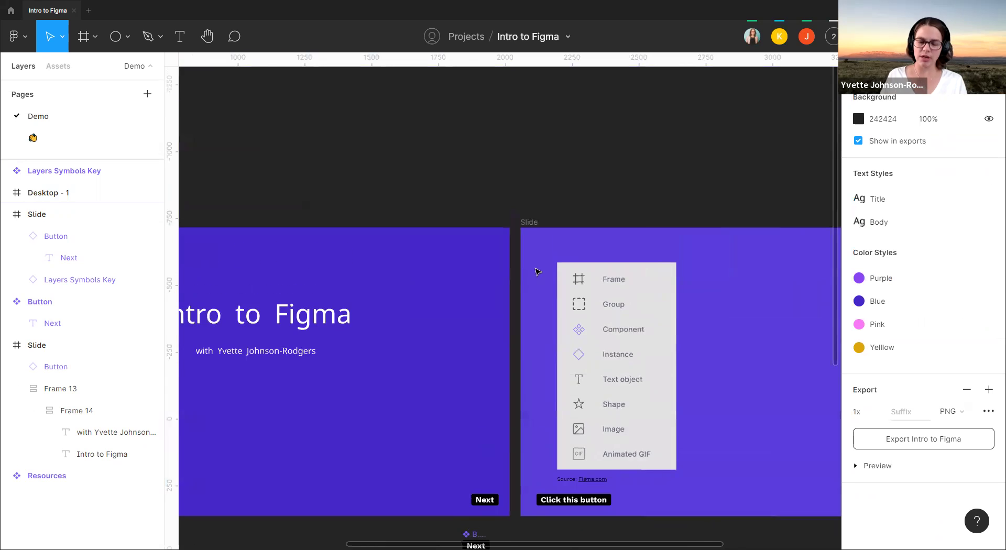
scroll(595, 168, "left", 3)
scroll(595, 168, "down", 3)
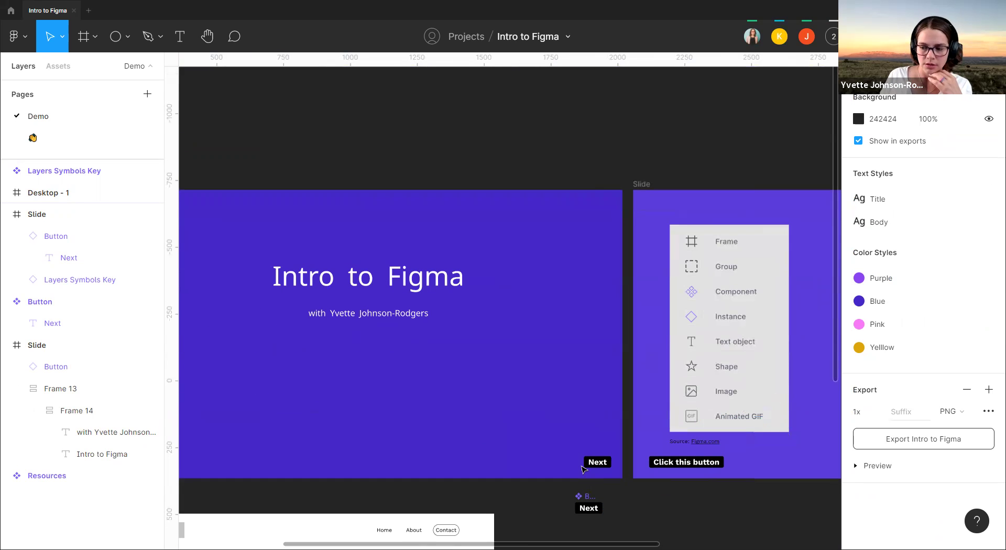
left_click(783, 42)
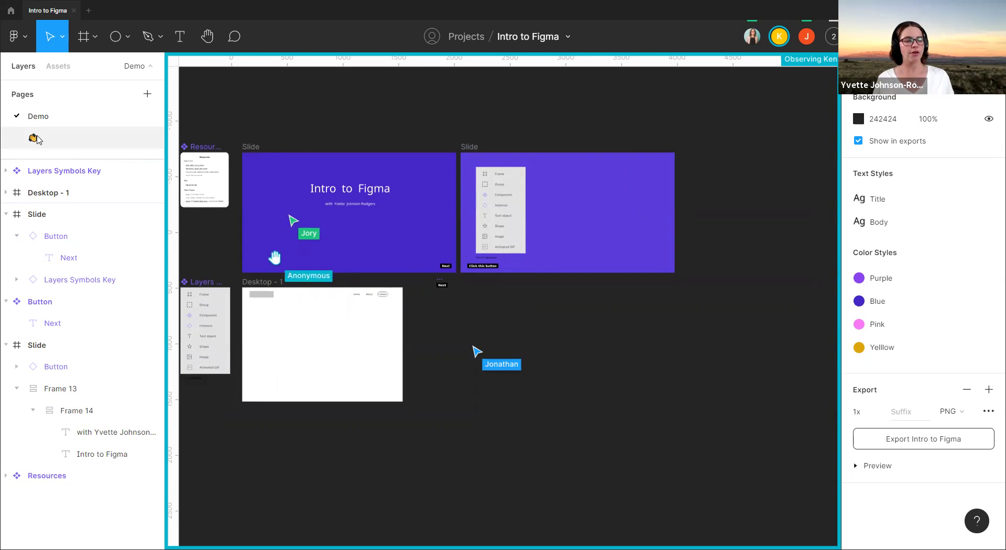
- Switch to the empty page below Demo and add a text layer reading "Button"
left_click(83, 139)
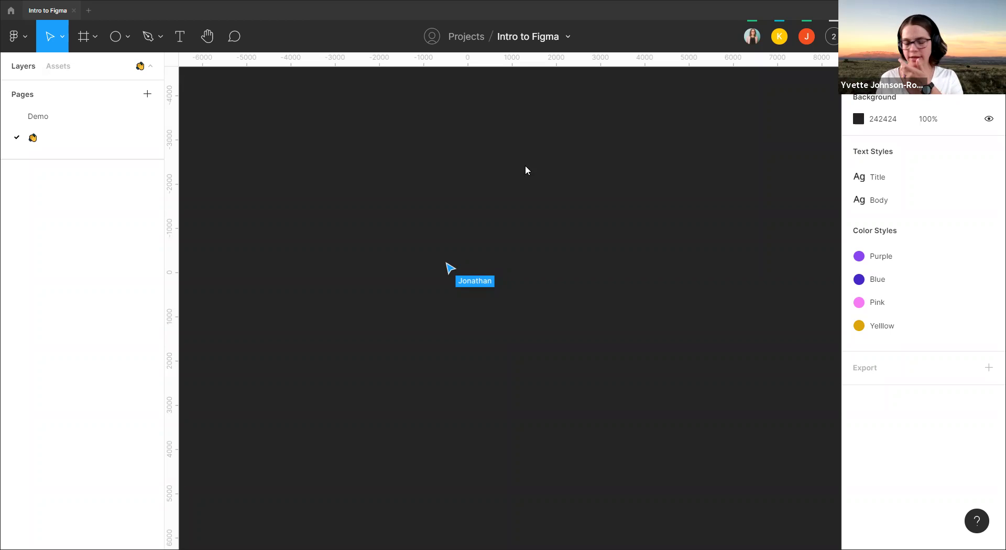
left_click(184, 47)
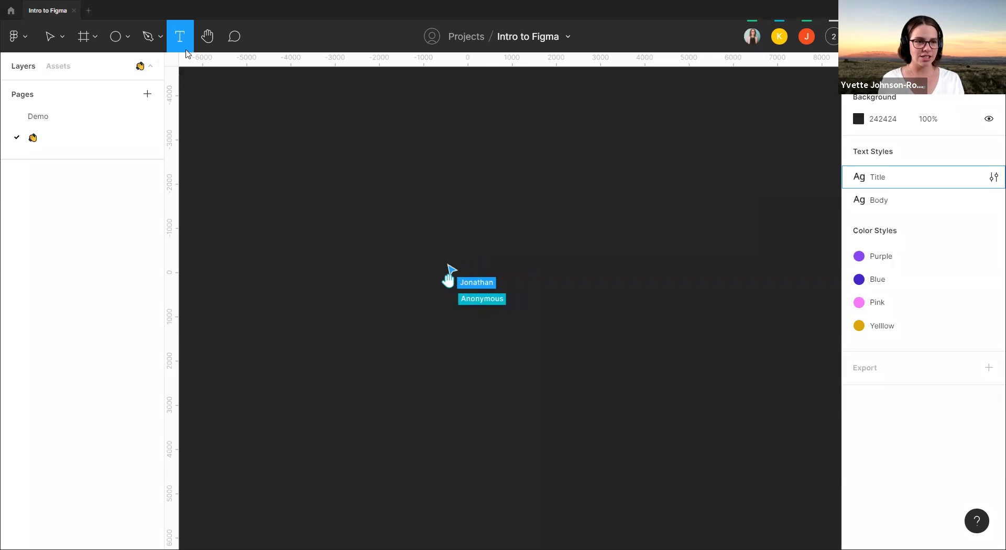
left_click(304, 211)
key("Escape")
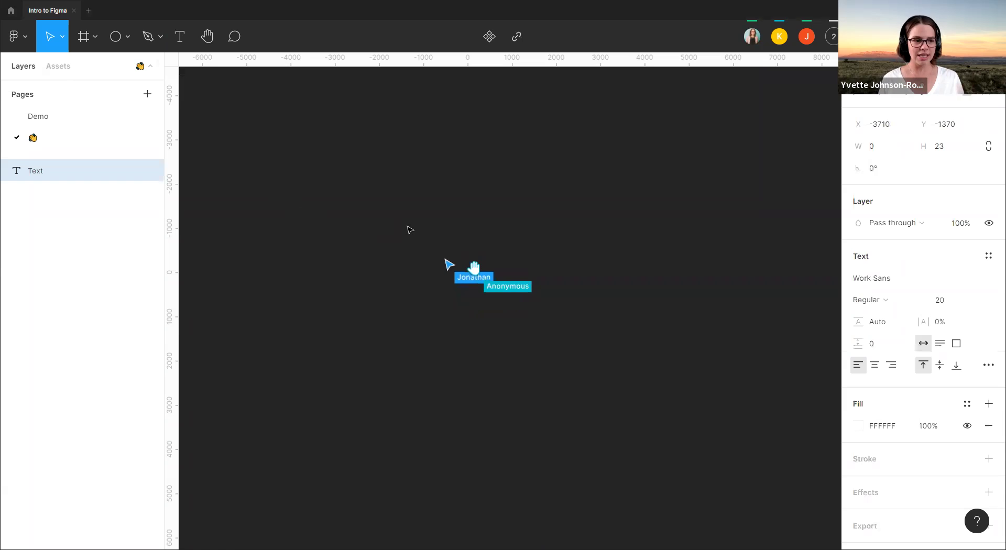
scroll(308, 222, "up", 3)
type("Button")
scroll(285, 198, "up", 3)
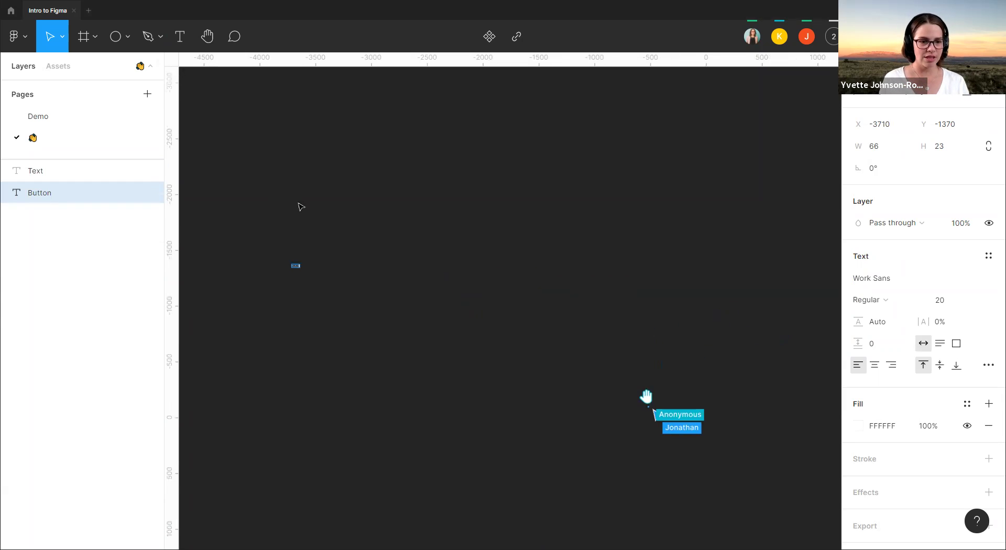
- Move the Button text slightly to X -3668, Y -1350, keeping its font size at 20
left_click(960, 300)
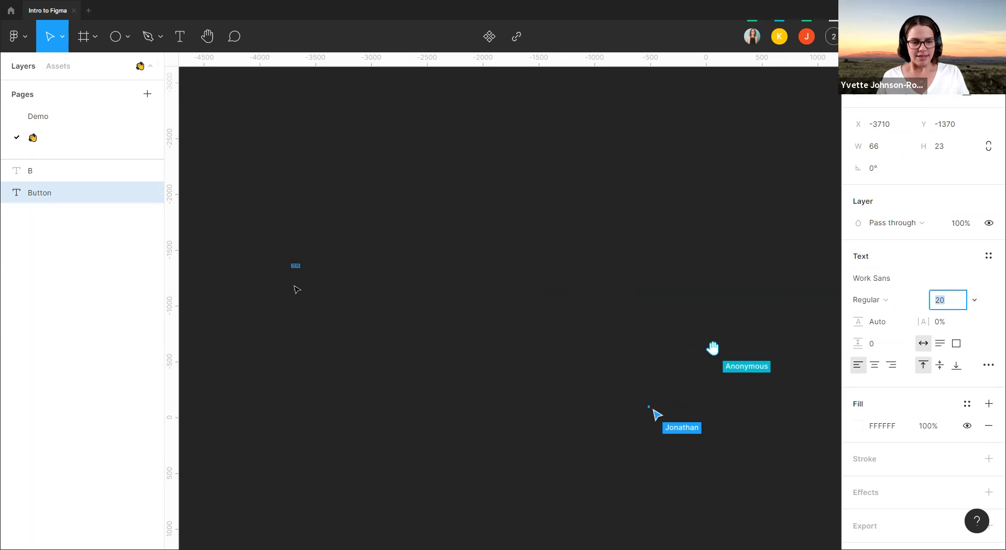
left_click(313, 253)
scroll(294, 273, "up", 10)
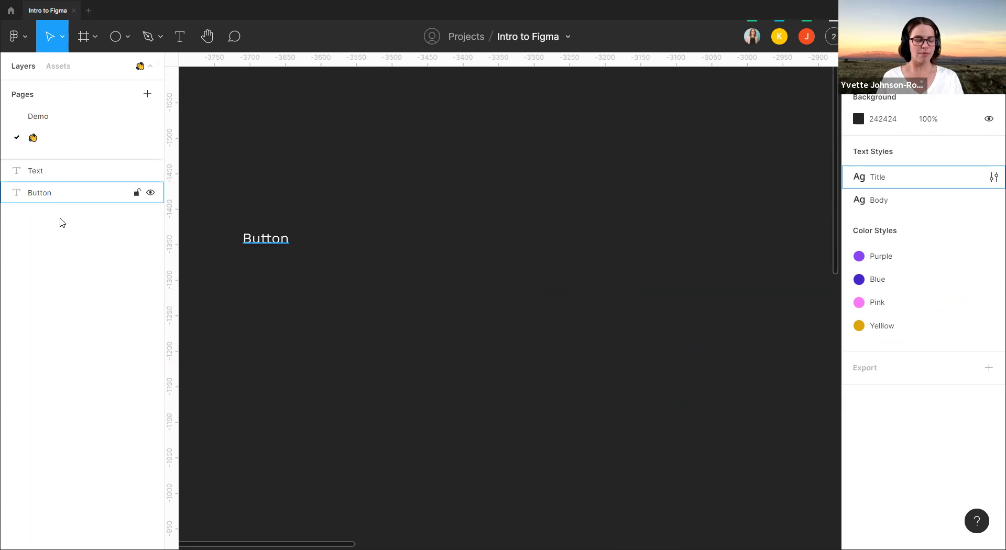
left_click(276, 244)
left_click_drag(277, 244, 307, 257)
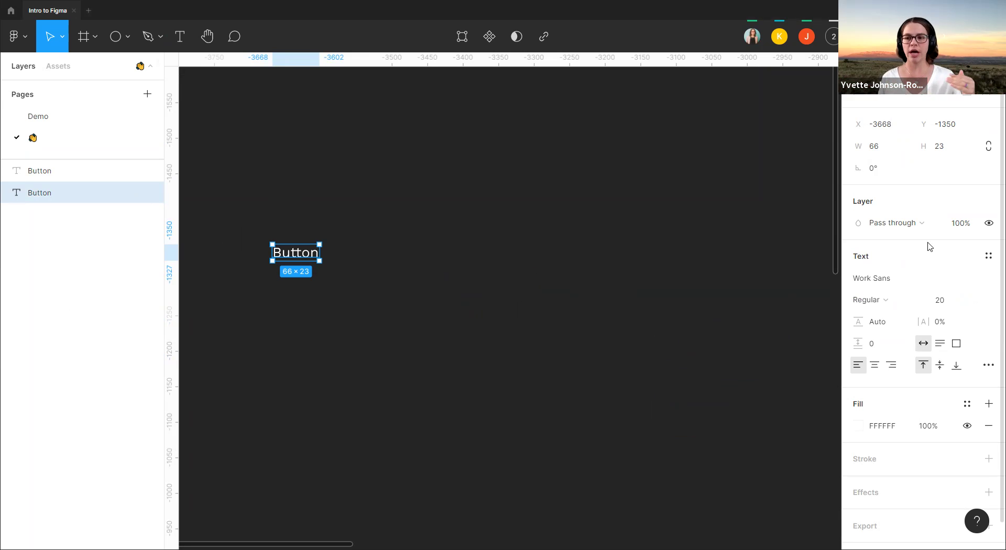
- Set the Button text's font weight to SemiBold in Work Sans at size 20, and clear the selection
left_click(901, 285)
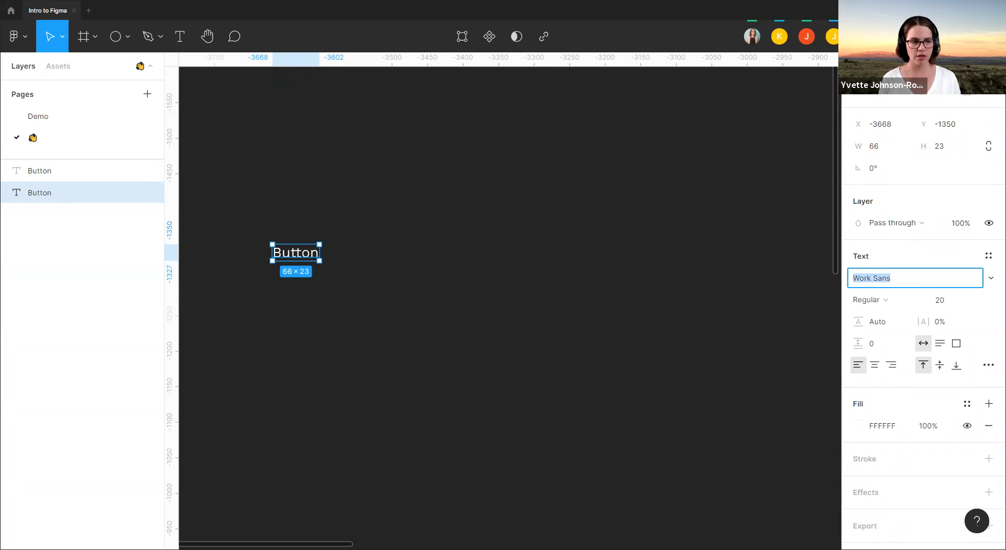
left_click(885, 300)
left_click(891, 323)
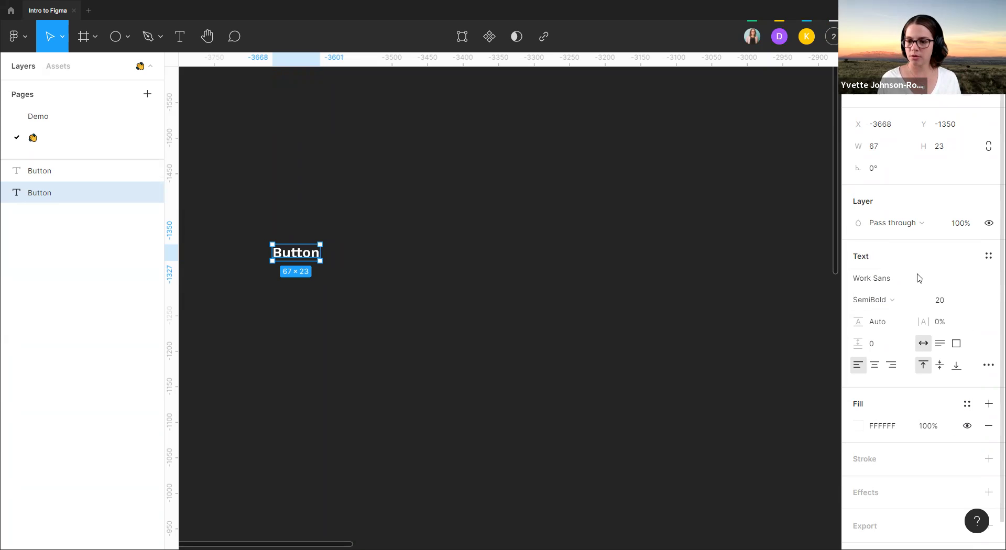
left_click(941, 305)
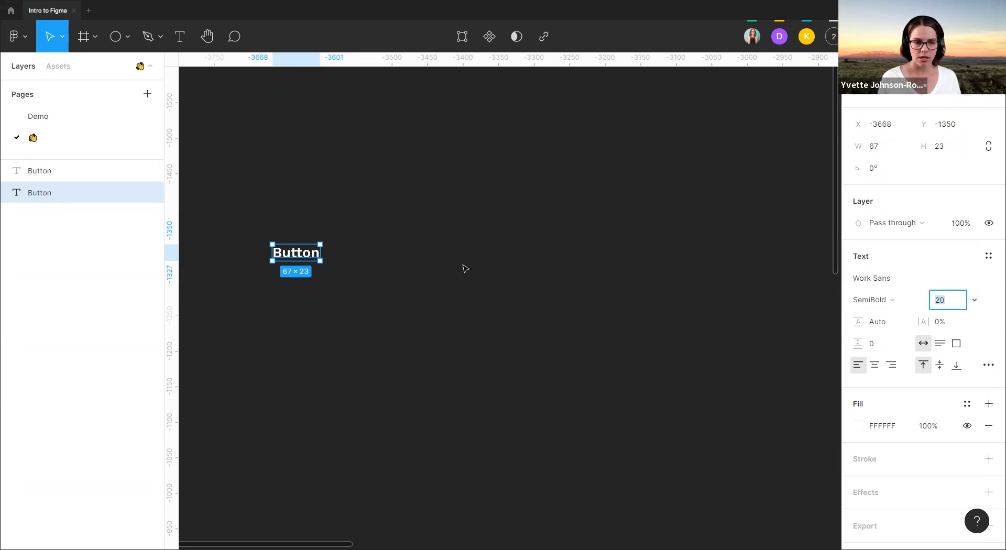
left_click(317, 214)
left_click(287, 259)
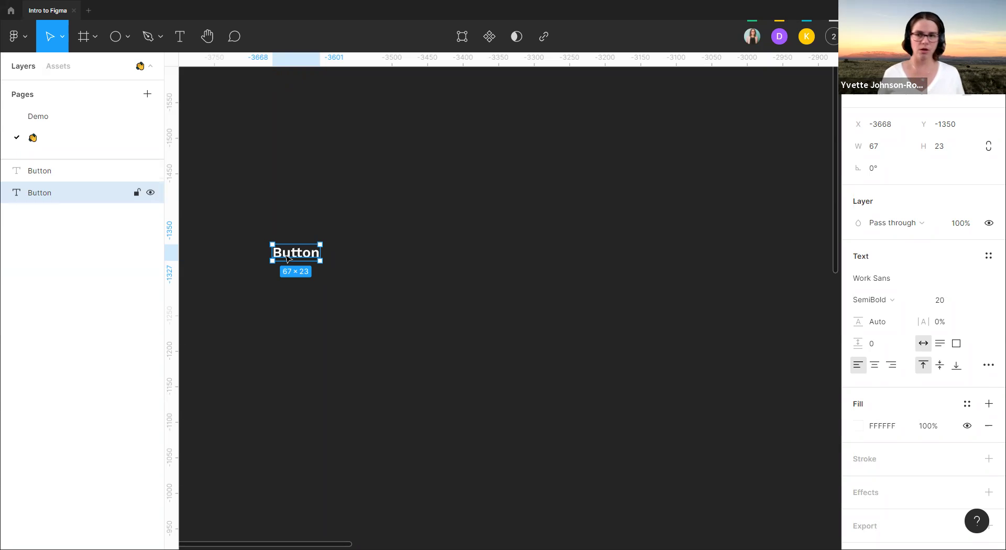
left_click(425, 225)
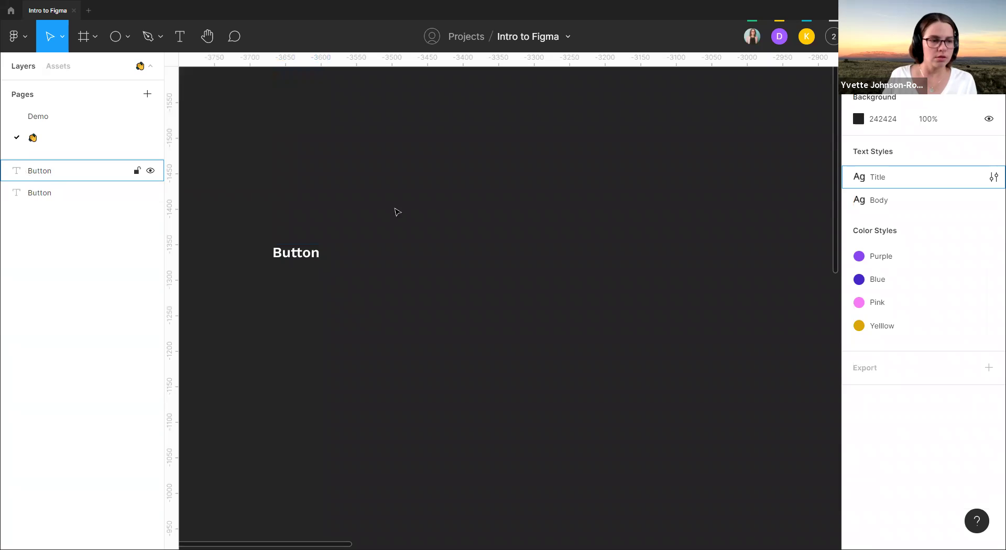
- Look over the Demo page's layers and return to the page with the Button text
left_click(39, 192)
left_click(38, 116)
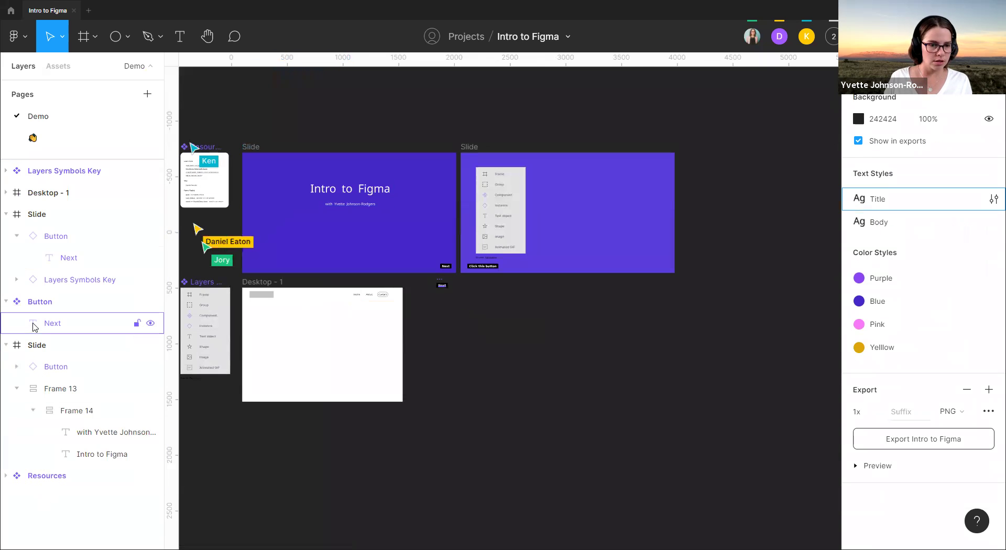
left_click(47, 139)
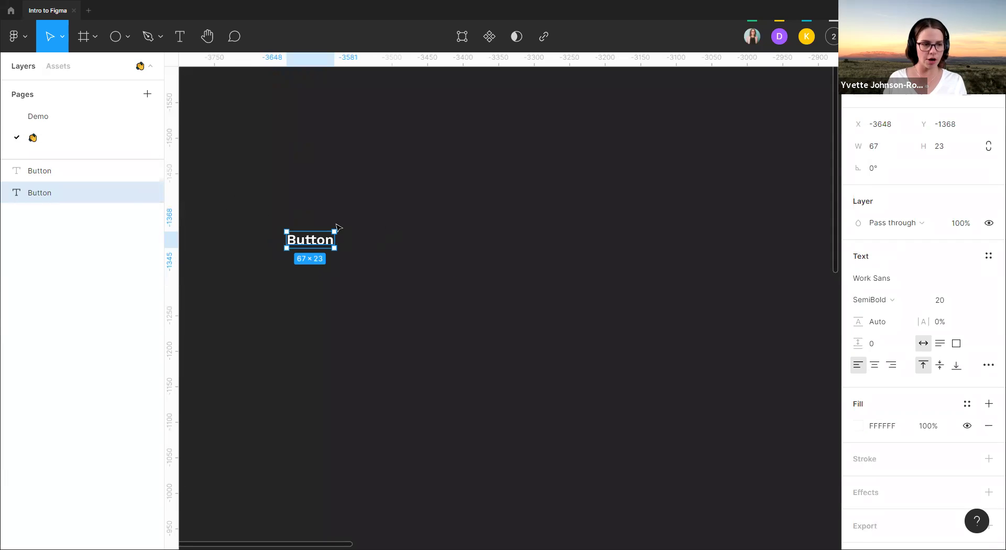
left_click(338, 227)
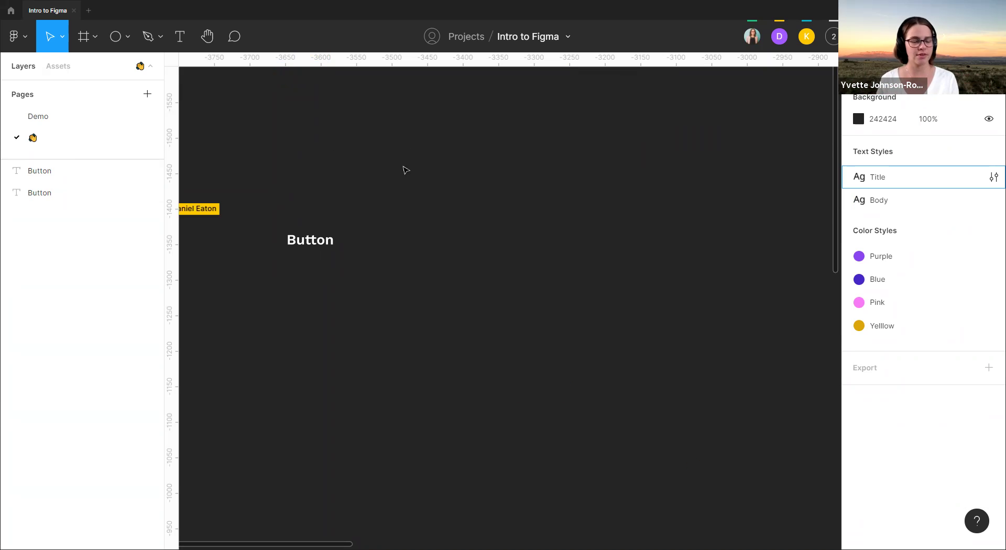
- Reposition the Button text to X -3673, Y -1376
scroll(362, 220, "down", 1)
scroll(362, 220, "left", 1)
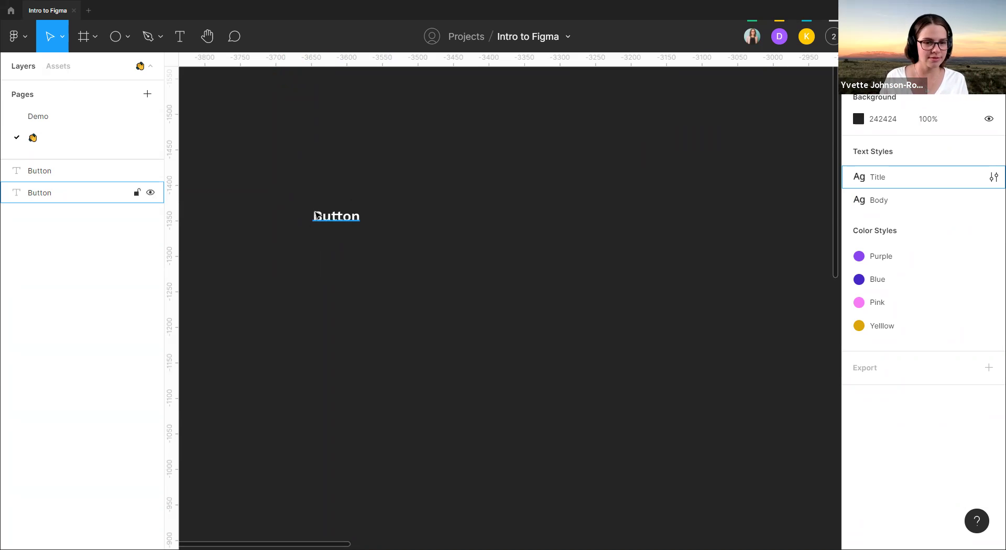
scroll(510, 241, "down", 5)
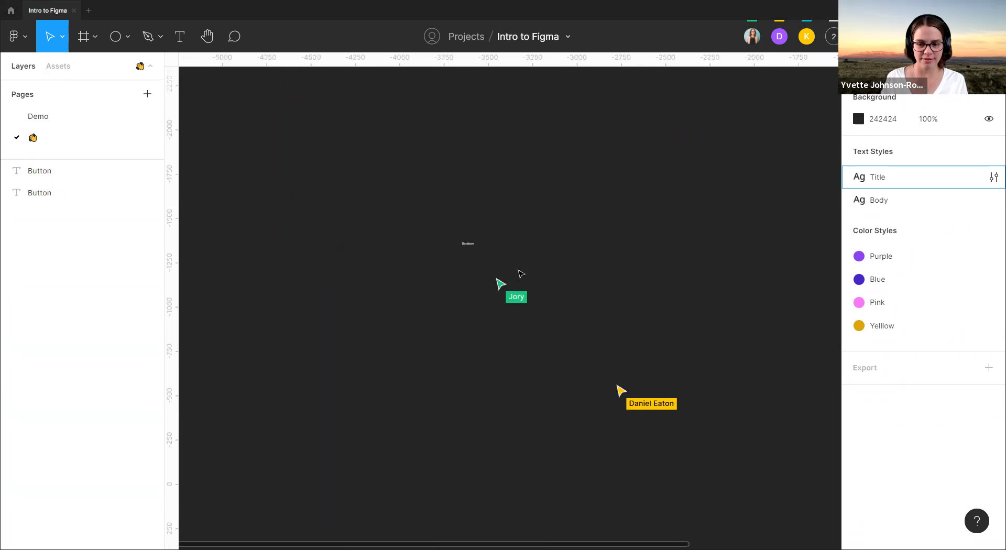
scroll(468, 246, "up", 4)
scroll(514, 274, "right", 2)
scroll(403, 234, "up", 1)
scroll(403, 234, "up", 2)
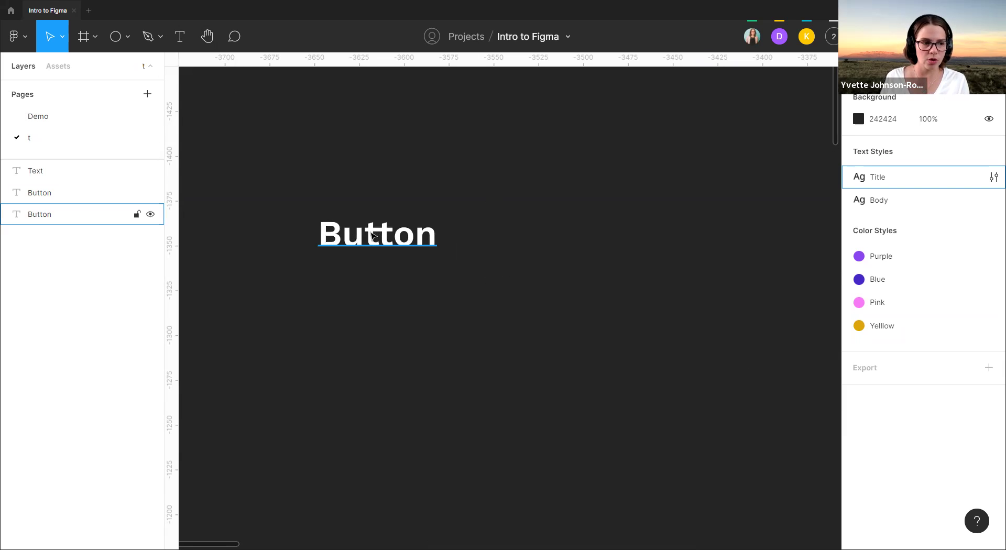
left_click(317, 223)
left_click_drag(317, 223, 288, 212)
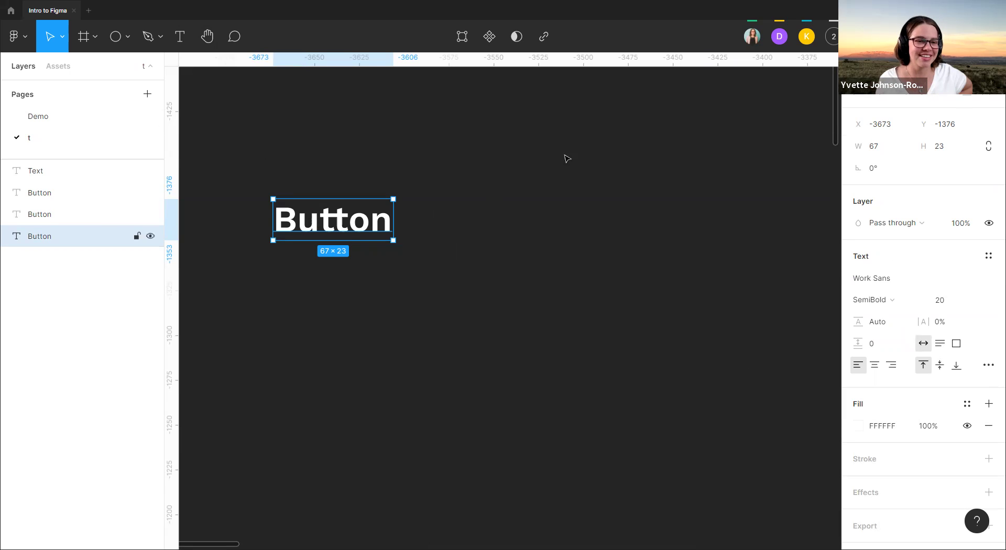
- Check the list of additional collaborators in the file and clear the text selection
left_click(832, 37)
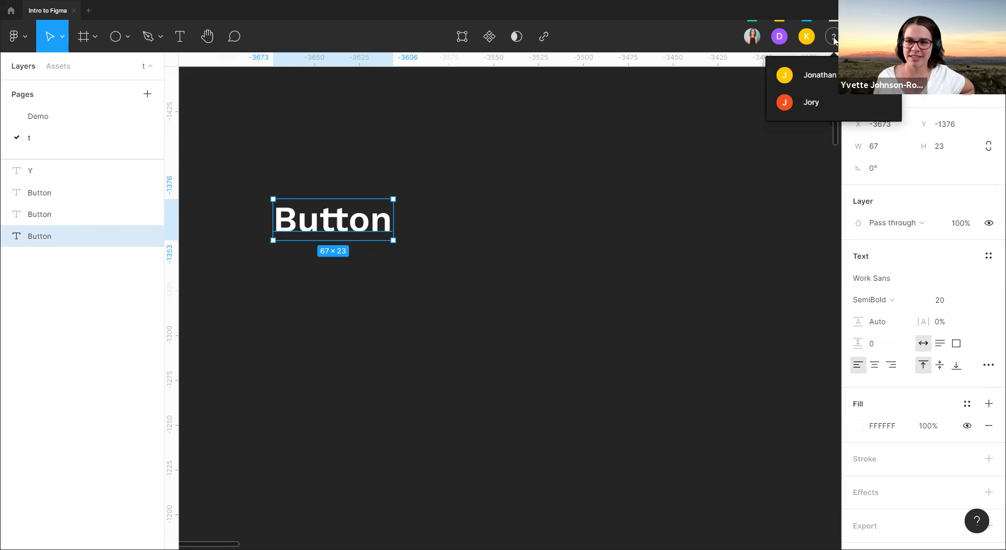
left_click(834, 38)
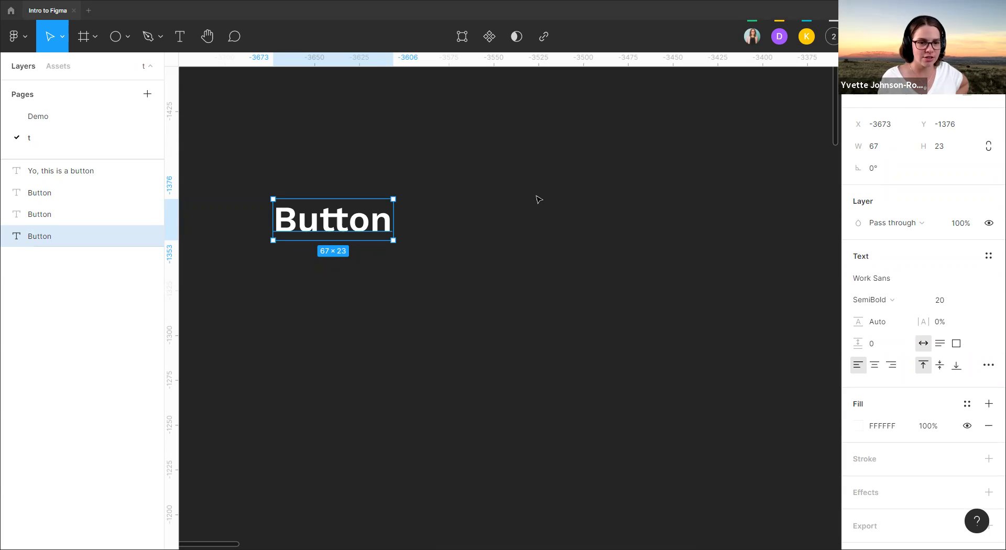
left_click(383, 140)
- Wrap the Button text in an auto layout frame
left_click(319, 229)
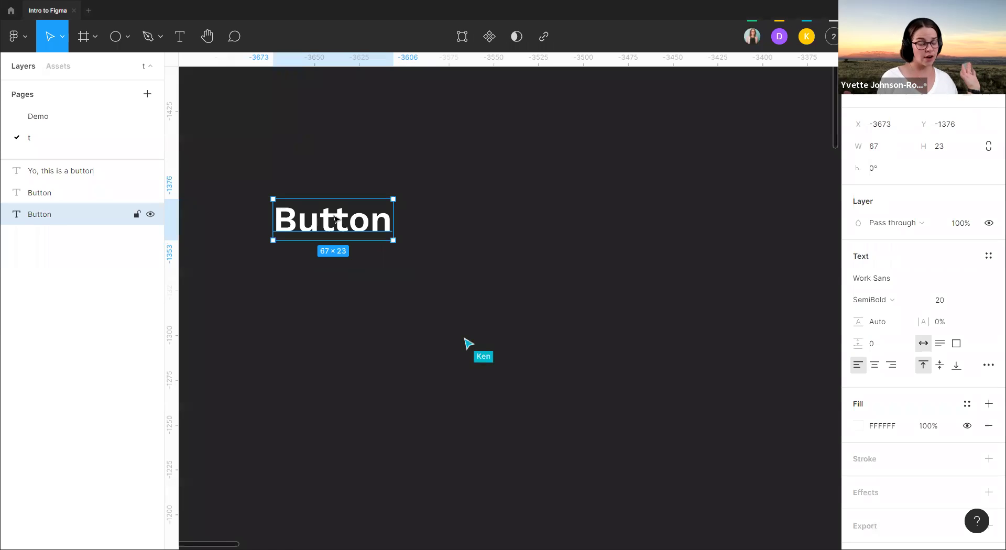
right_click(371, 213)
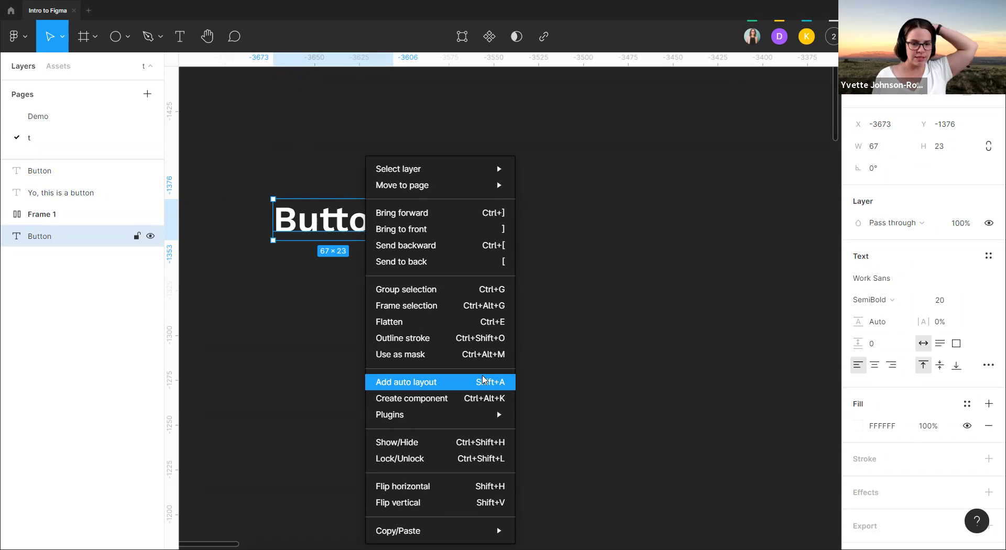
left_click(483, 379)
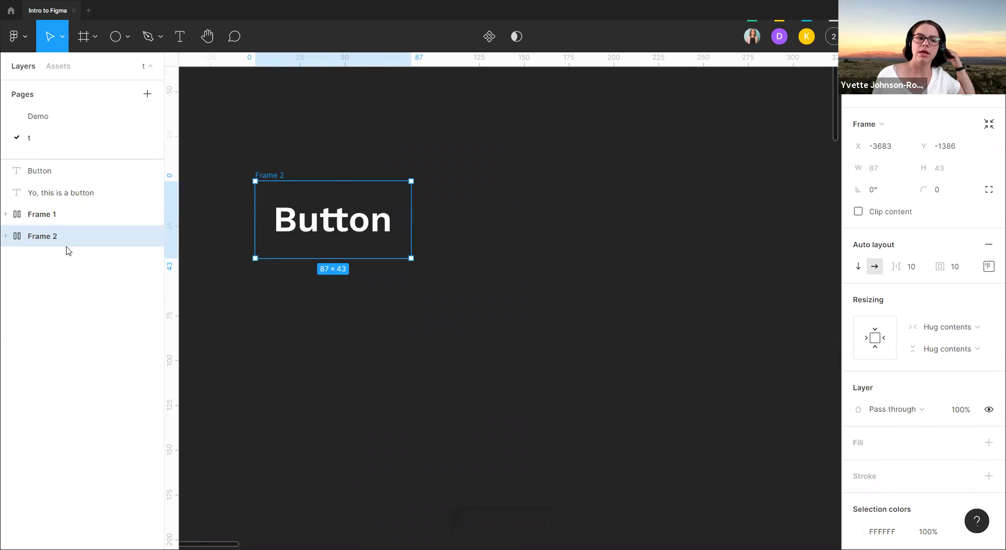
- Rename the auto layout frame around the Button text with the presenter's first name followed by "Button"
double_click(47, 238)
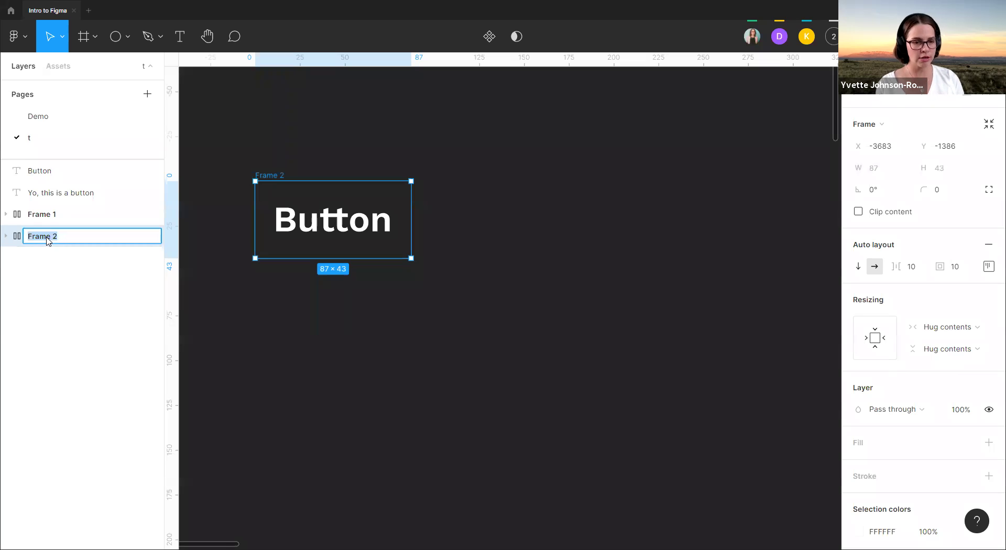
type("Yvette")
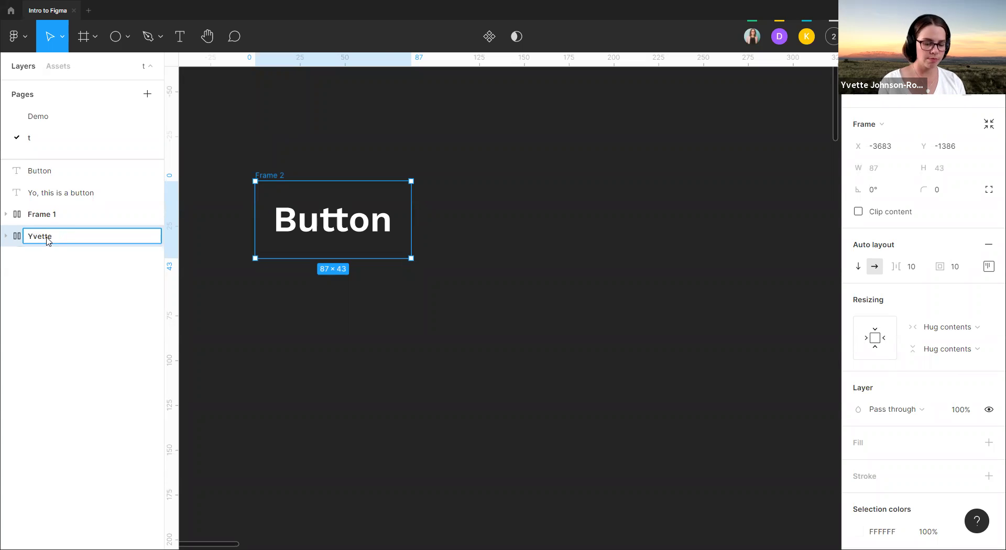
type(" BUtto")
key("BackSpace")
type("utton")
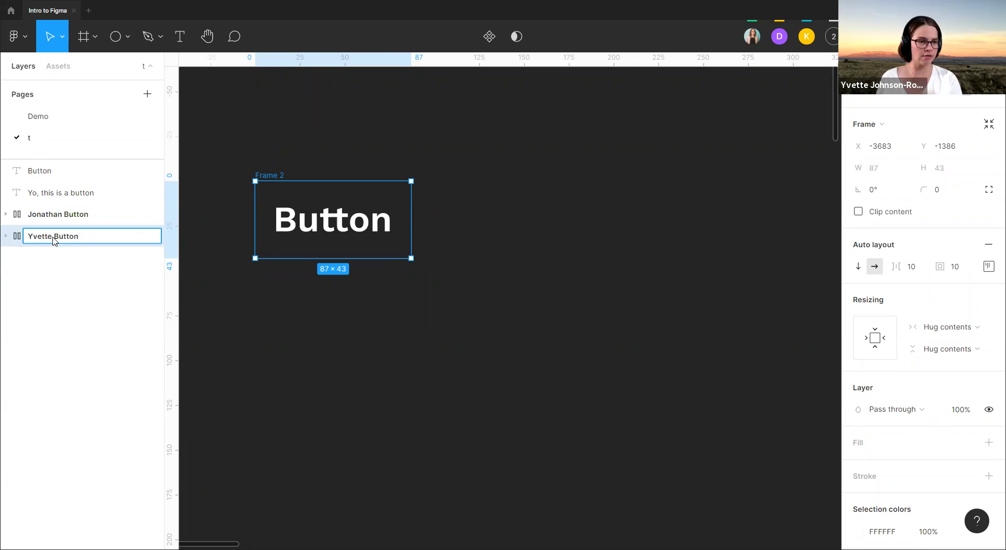
left_click(453, 201)
- Fill the renamed button frame with the Blue color style
left_click(287, 173)
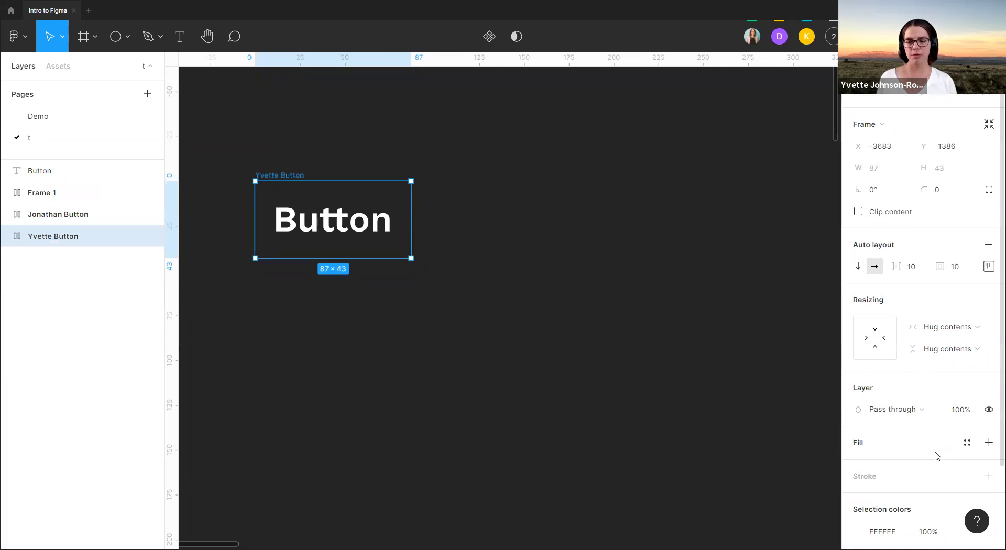
scroll(988, 455, "down", 2)
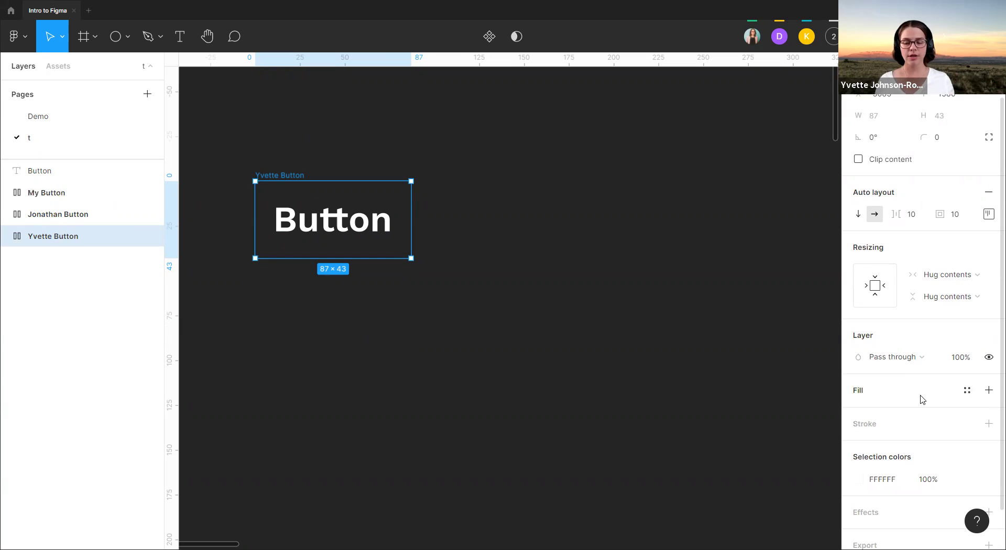
left_click(967, 390)
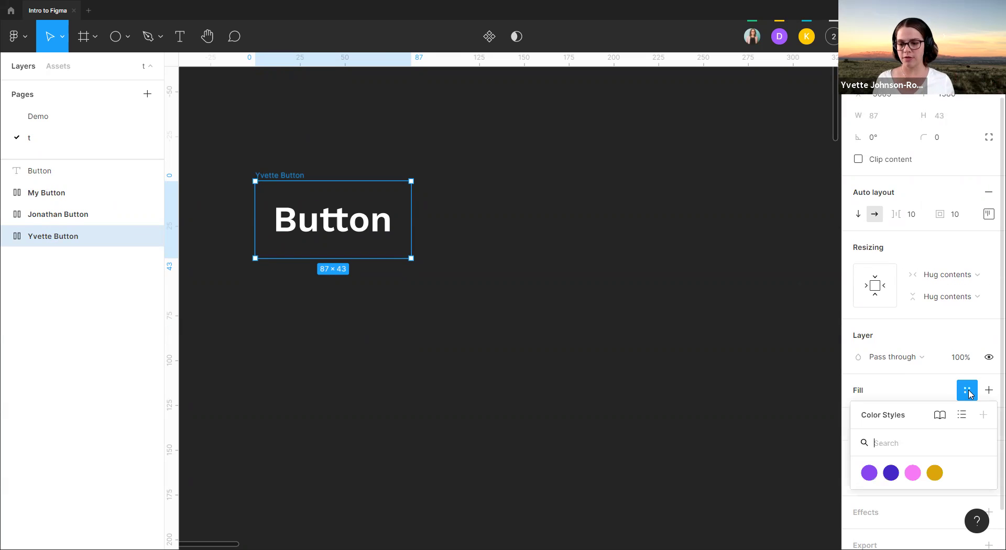
left_click(893, 474)
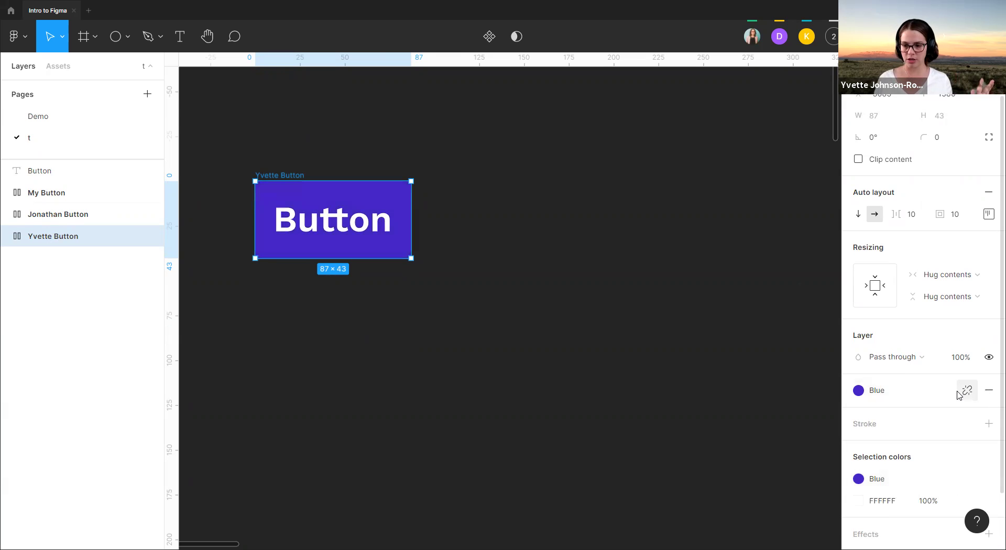
left_click(897, 391)
left_click(897, 391)
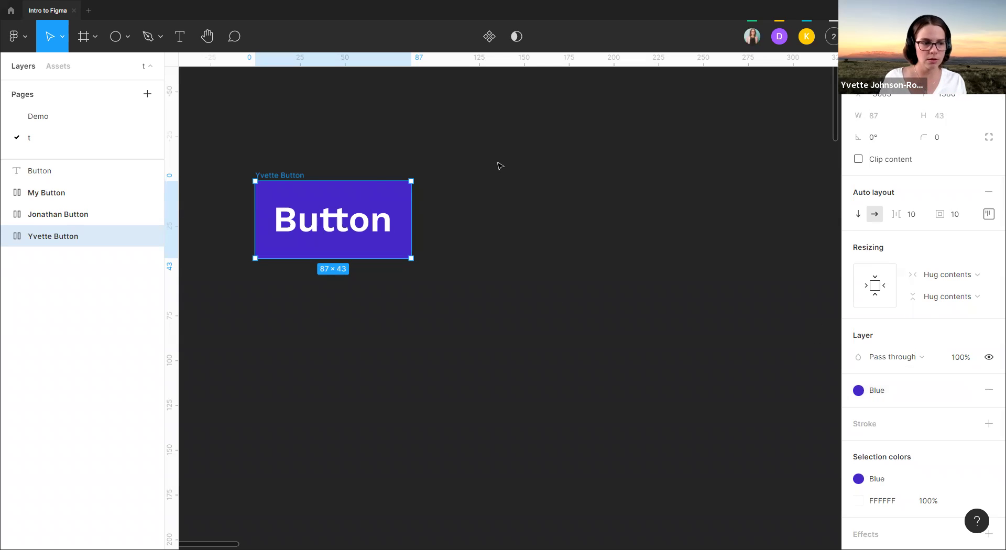
- Look at the blue button frame in its surrounding canvas and reselect it
scroll(501, 167, "down", 5)
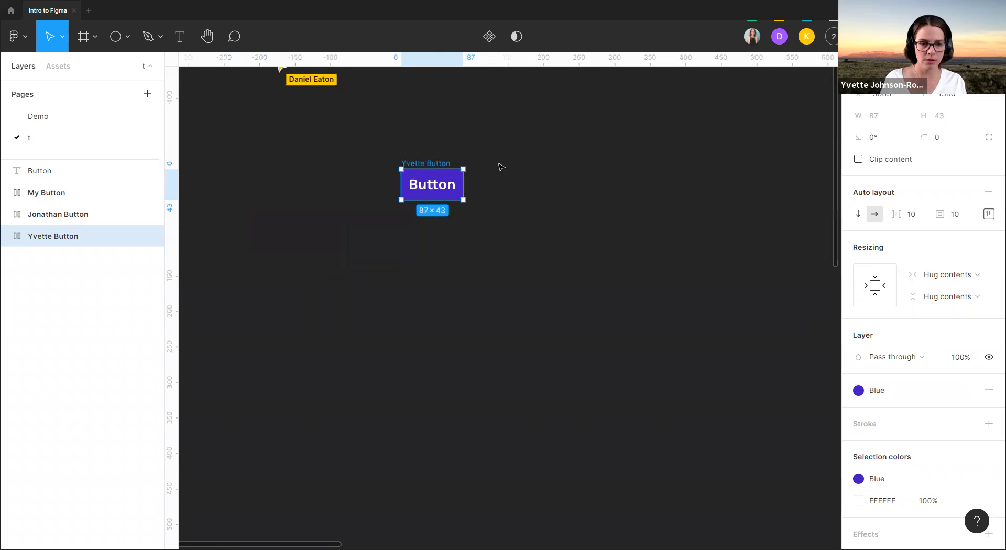
left_click(524, 171)
left_click(460, 167)
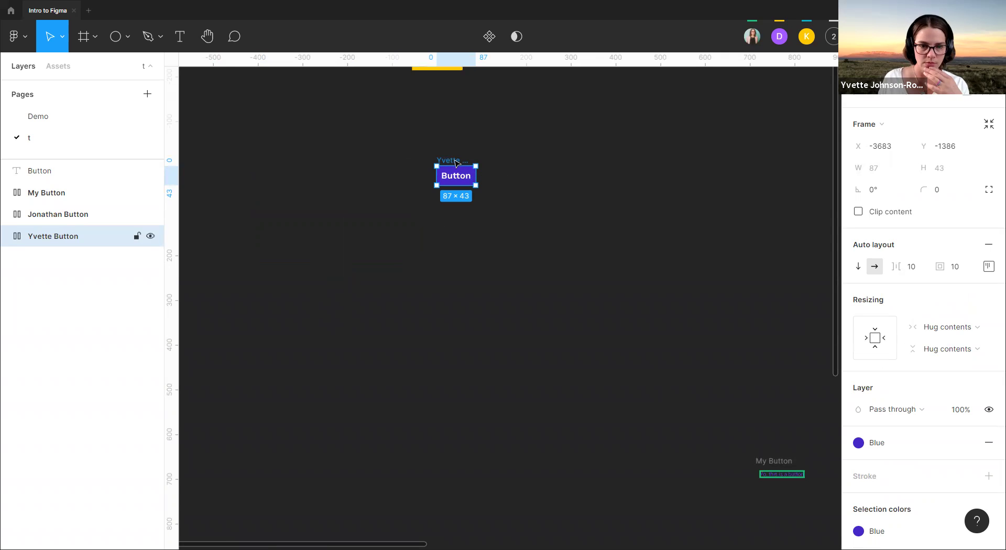
scroll(486, 173, "up", 1)
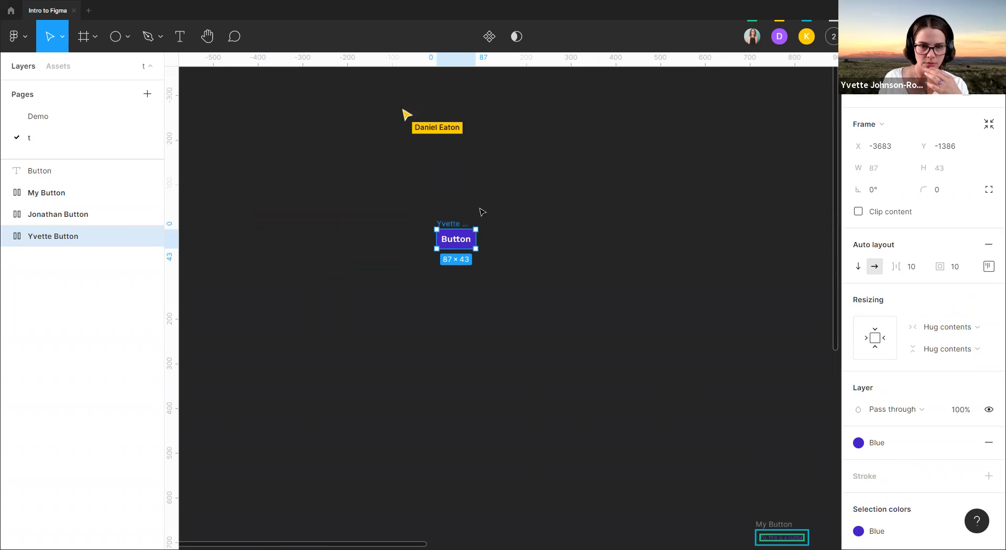
- Add a 1 px black (000000) inside stroke to the blue button frame
scroll(481, 212, "up", 2)
scroll(482, 212, "down", 4)
scroll(482, 211, "up", 1)
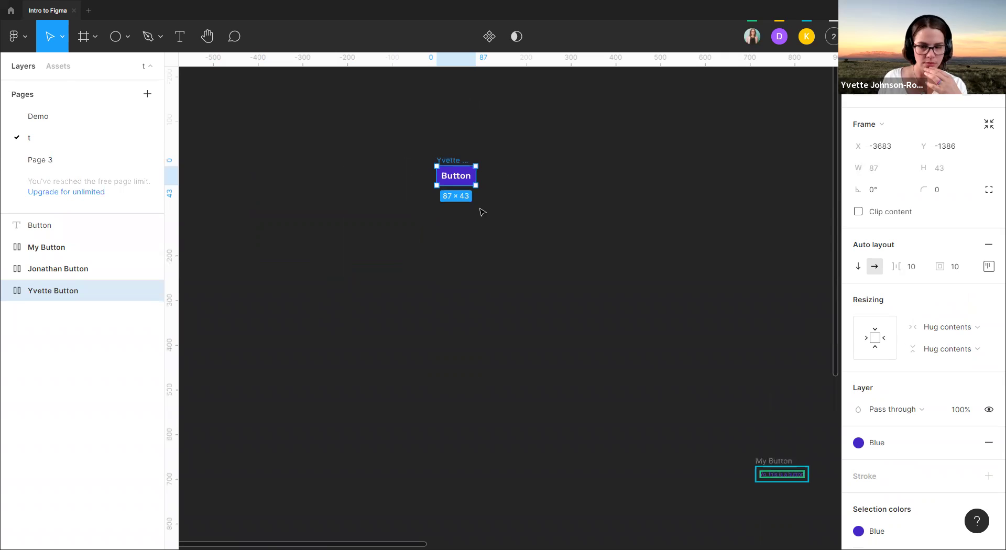
scroll(972, 433, "down", 3)
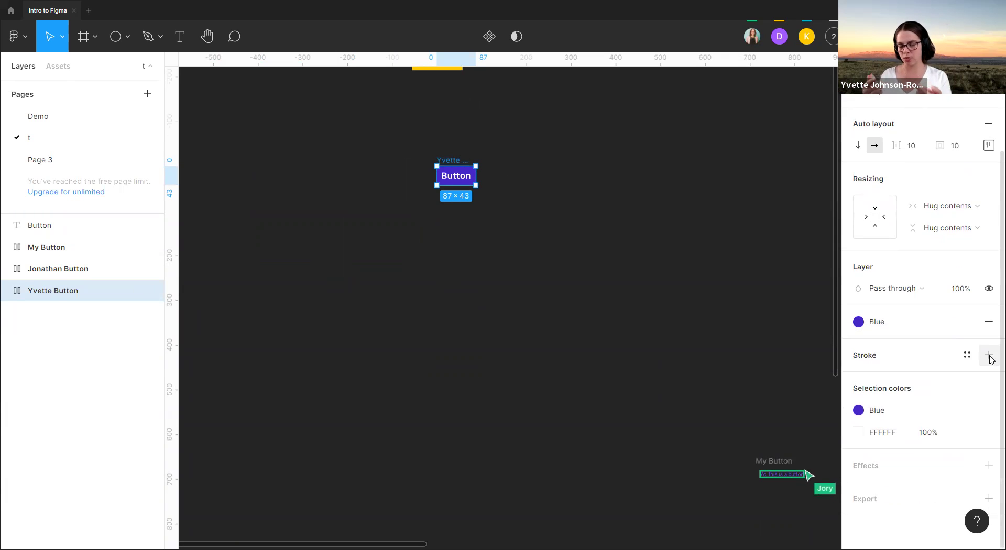
left_click(989, 357)
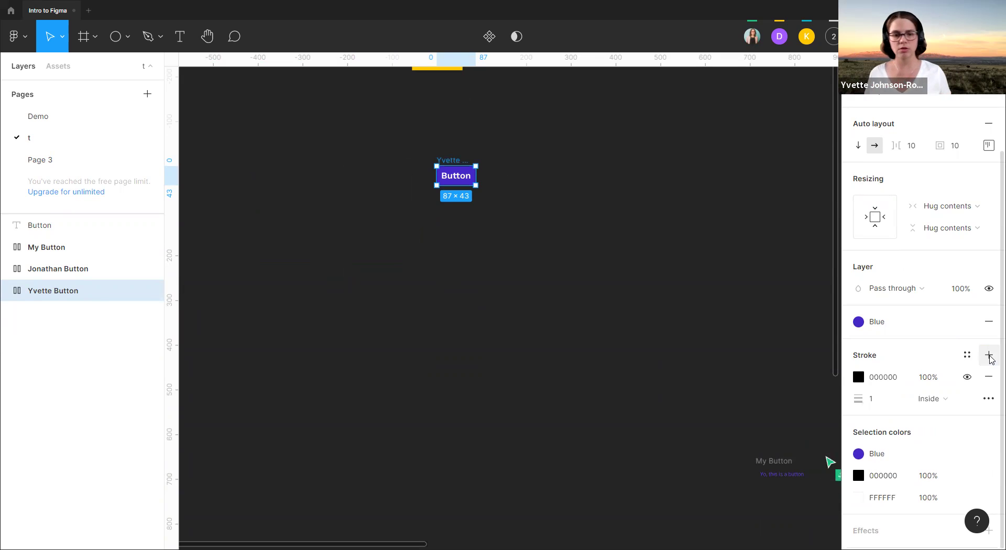
scroll(493, 189, "up", 3)
scroll(455, 130, "up", 1)
left_click(455, 129)
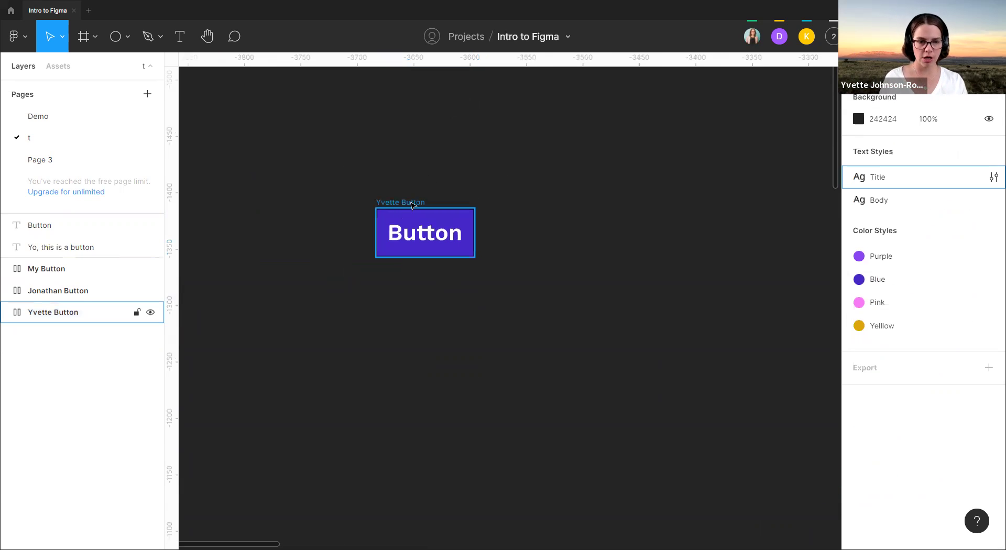
scroll(409, 197, "up", 2)
left_click(436, 210)
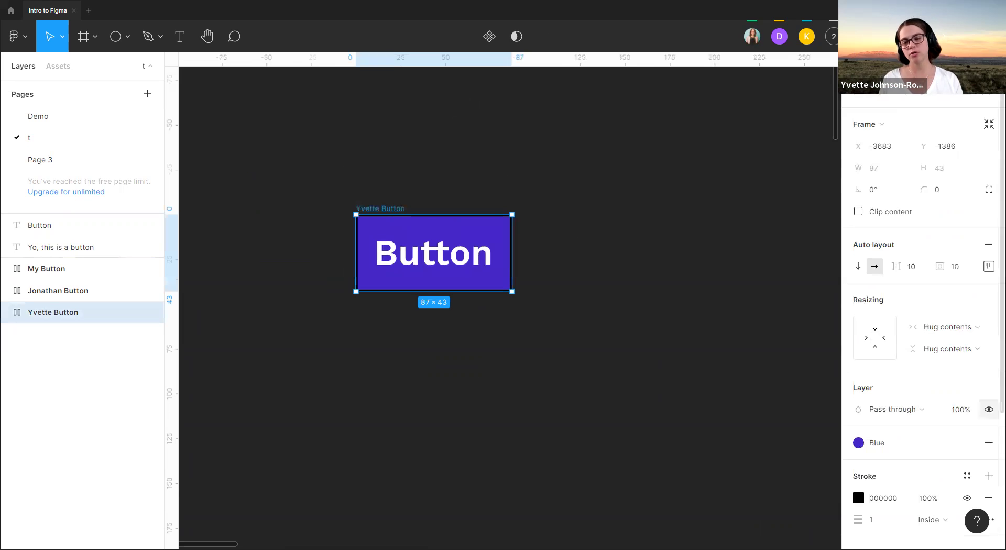
- Add a drop shadow effect to the blue button frame and review its settings and the alternative effect types
scroll(974, 445, "down", 4)
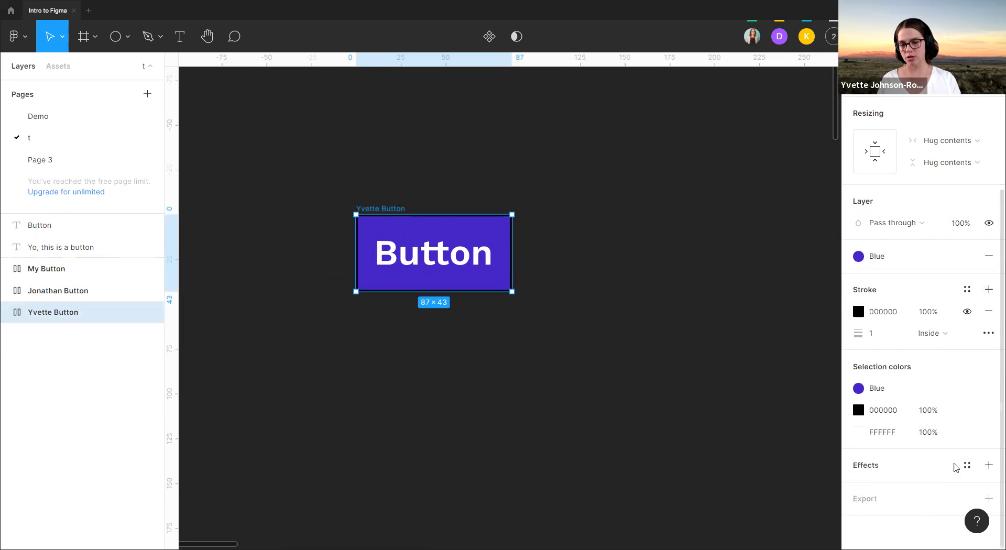
left_click(988, 465)
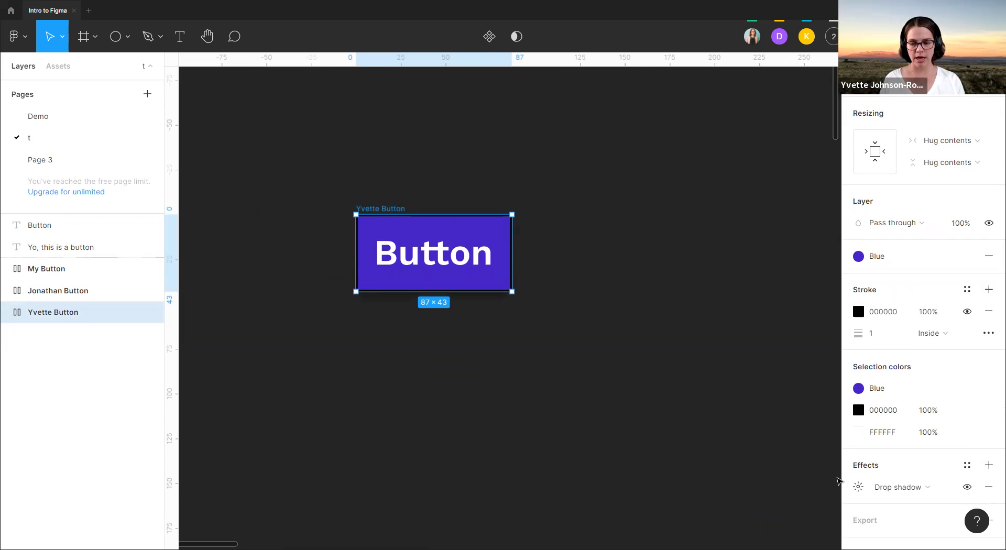
left_click(858, 487)
left_click(905, 474)
left_click(910, 483)
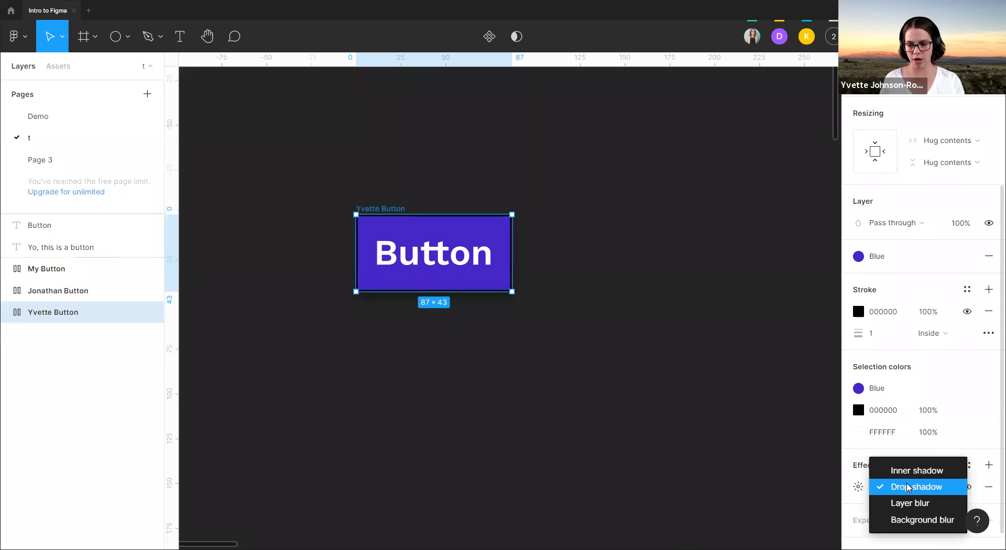
left_click(901, 486)
left_click(858, 487)
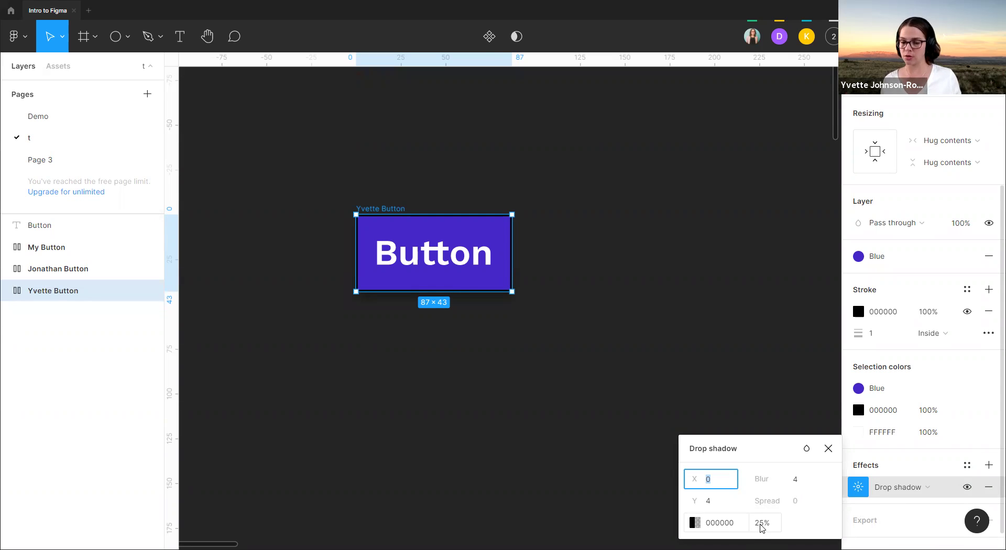
left_click(922, 467)
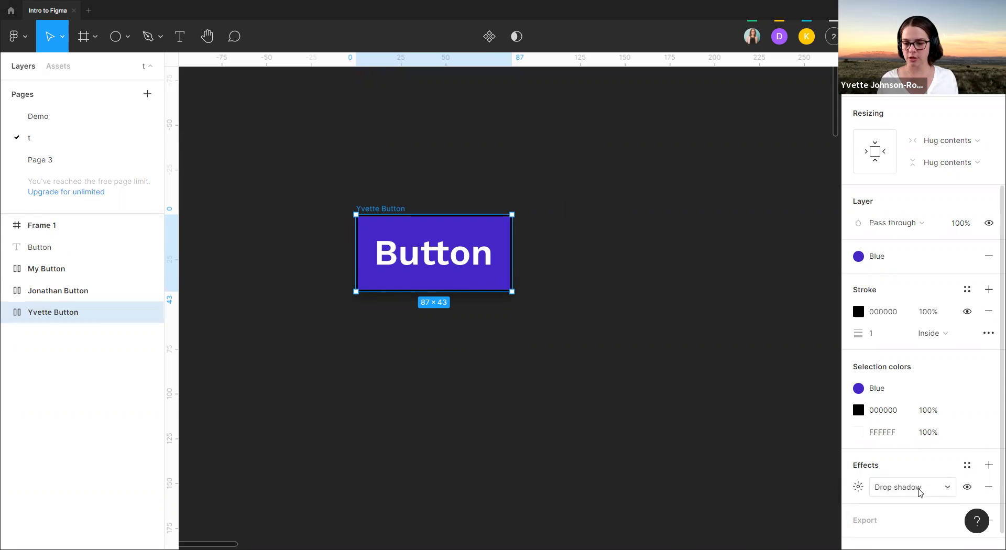
left_click(921, 490)
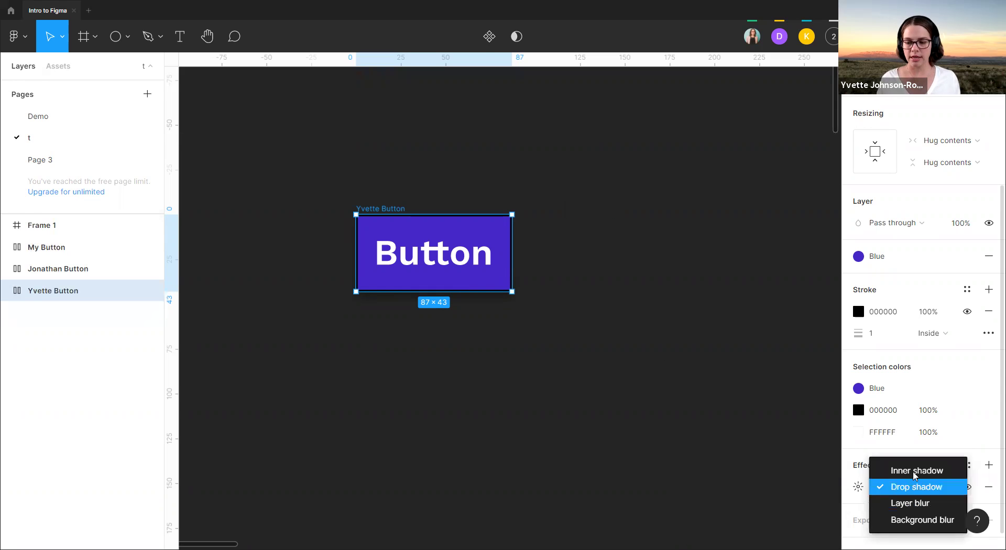
left_click(925, 493)
left_click(558, 209)
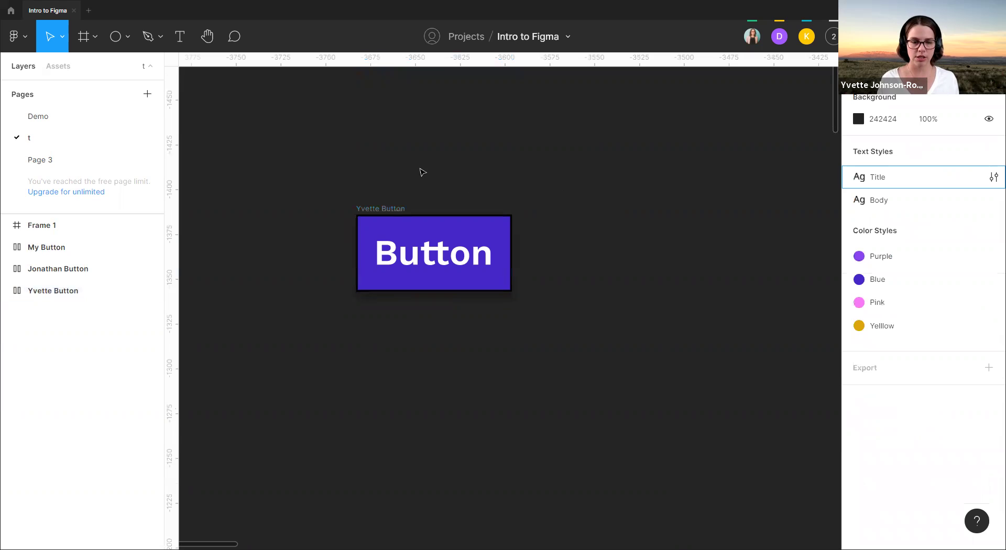
- Set the blue button frame's corner radius to 6
left_click(398, 208)
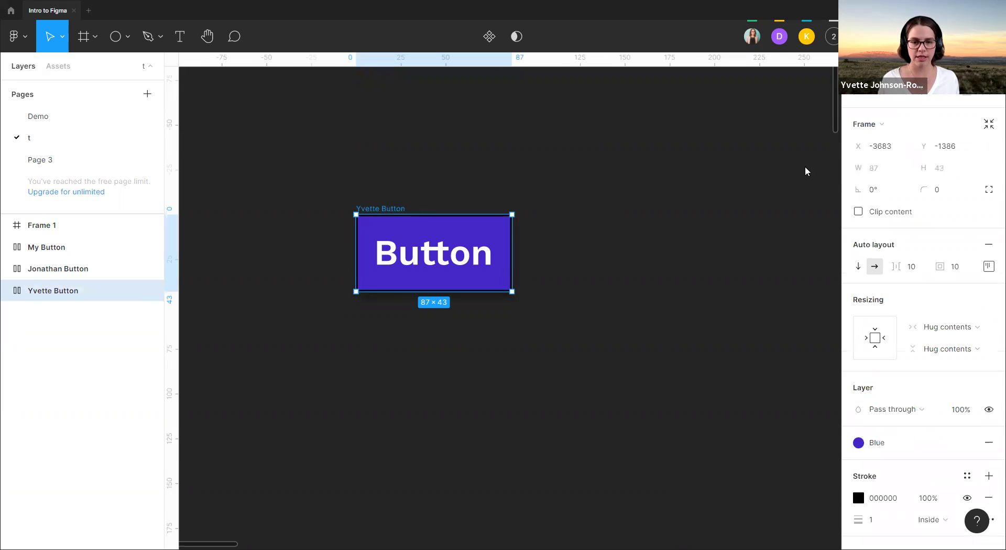
key("6")
key("ctrl+z")
left_click(948, 197)
key("Return")
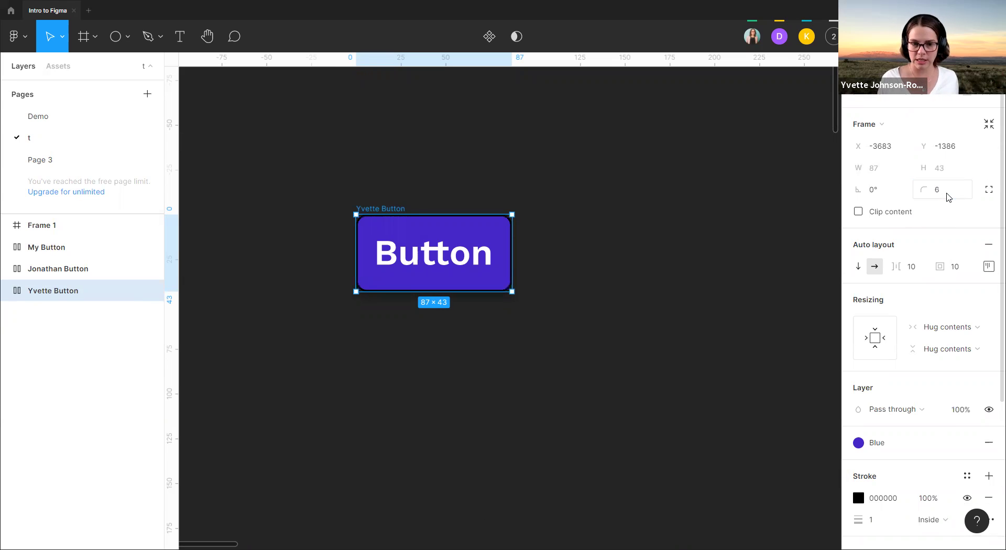
left_click(668, 193)
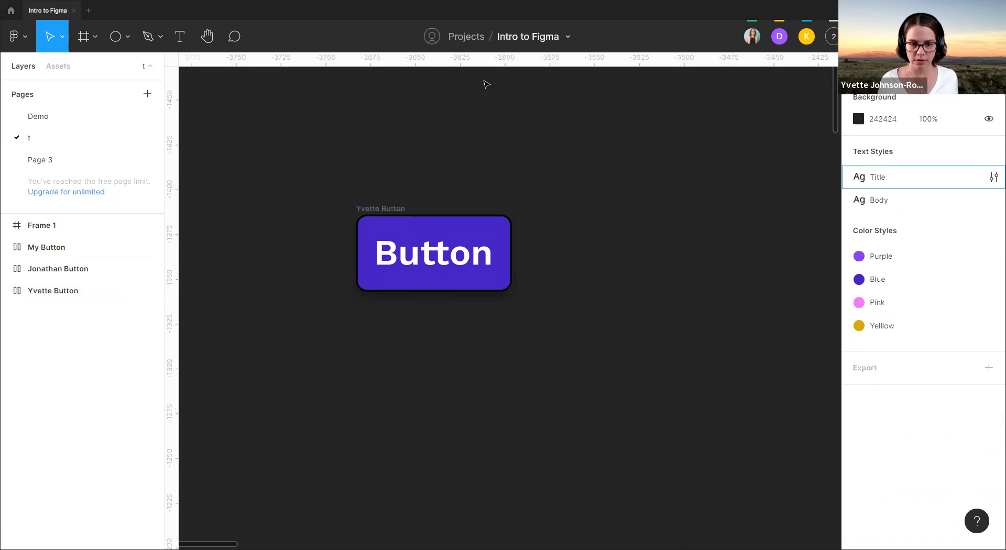
- Review the rounded button frame on the canvas along with its layout, fill, stroke and effect properties
left_click(382, 210)
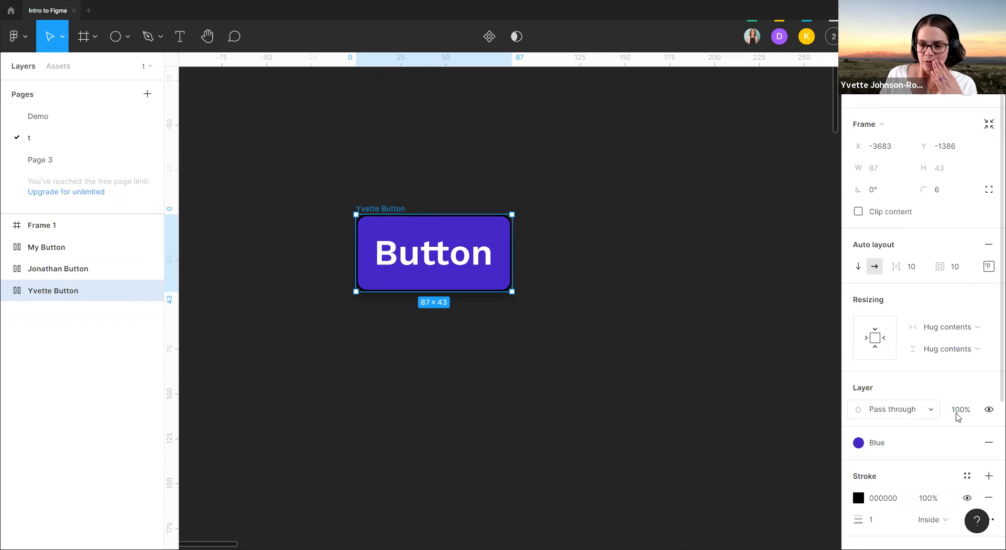
scroll(932, 406, "down", 4)
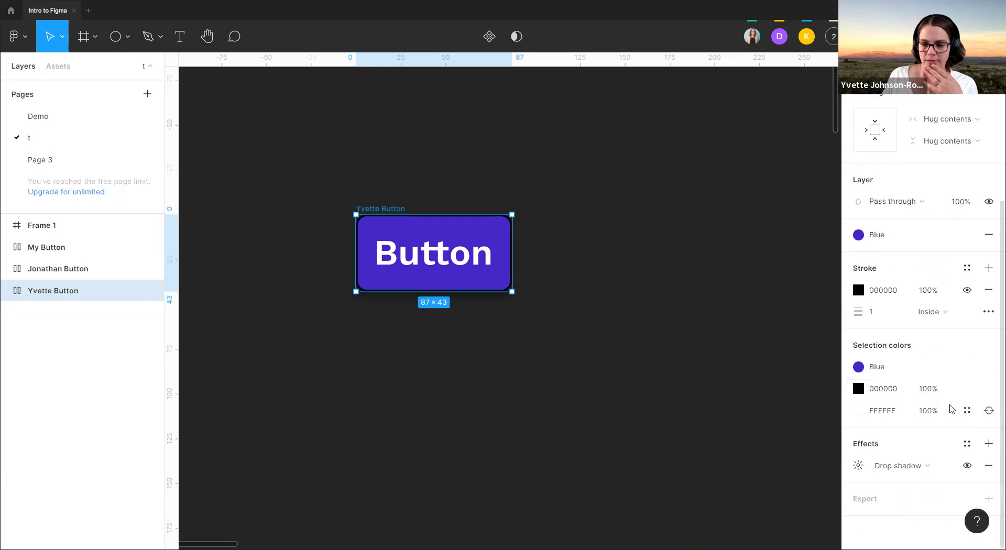
left_click(426, 188)
left_click(381, 209)
scroll(470, 173, "down", 2)
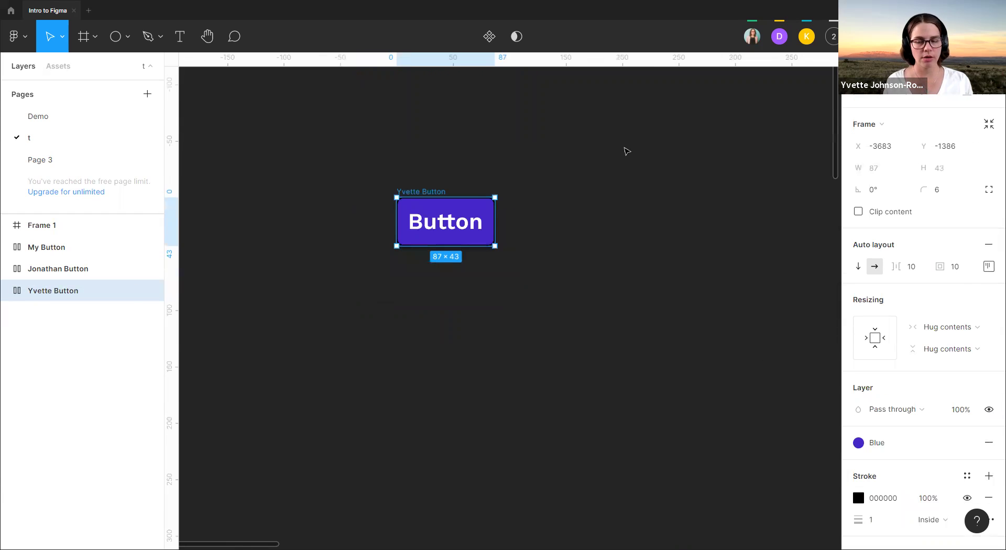
scroll(406, 294, "up", 3)
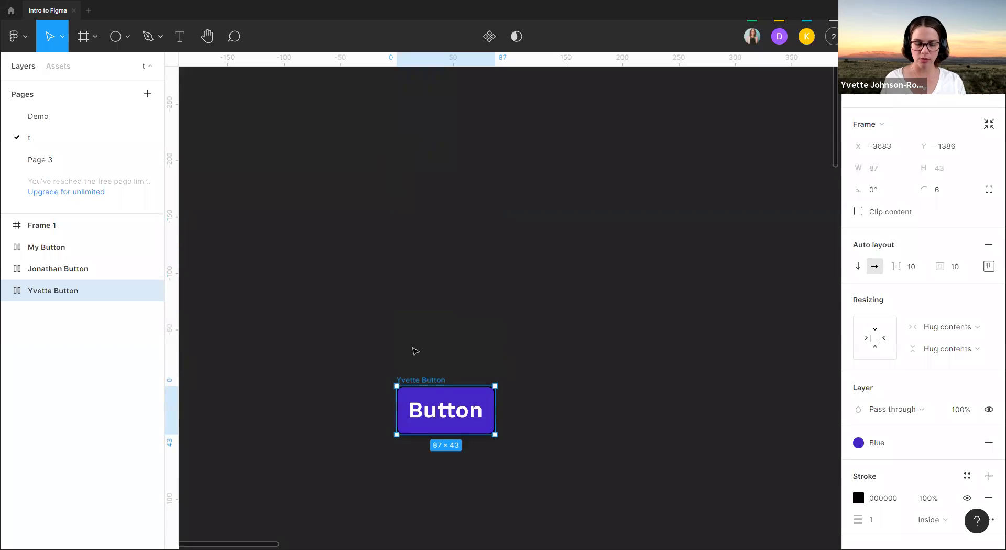
scroll(435, 350, "down", 3)
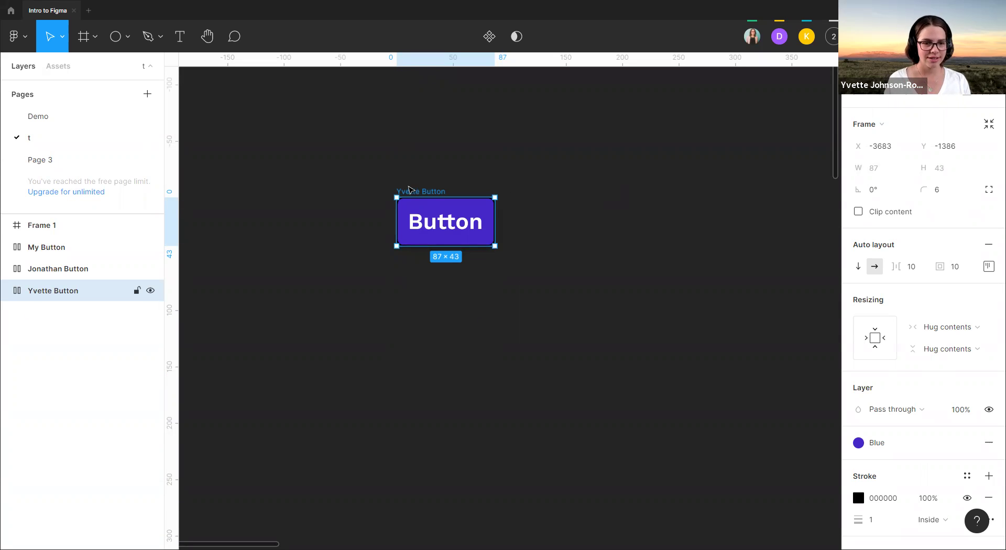
left_click(447, 173)
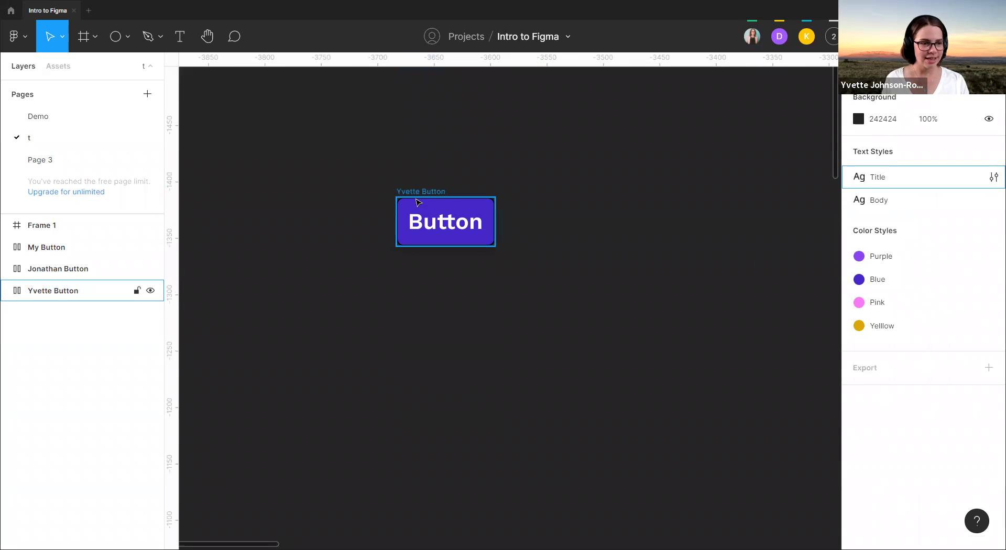
left_click(443, 191)
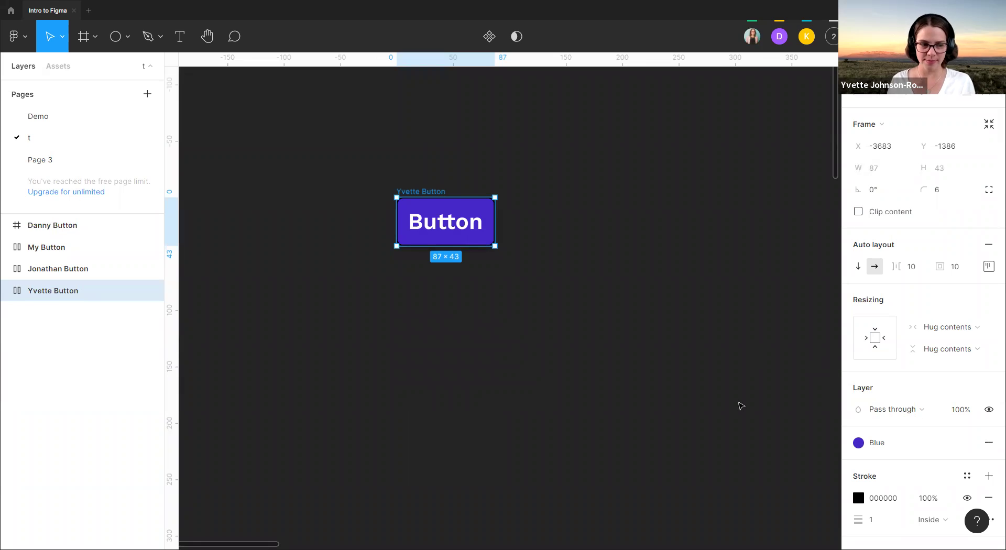
left_click(456, 130)
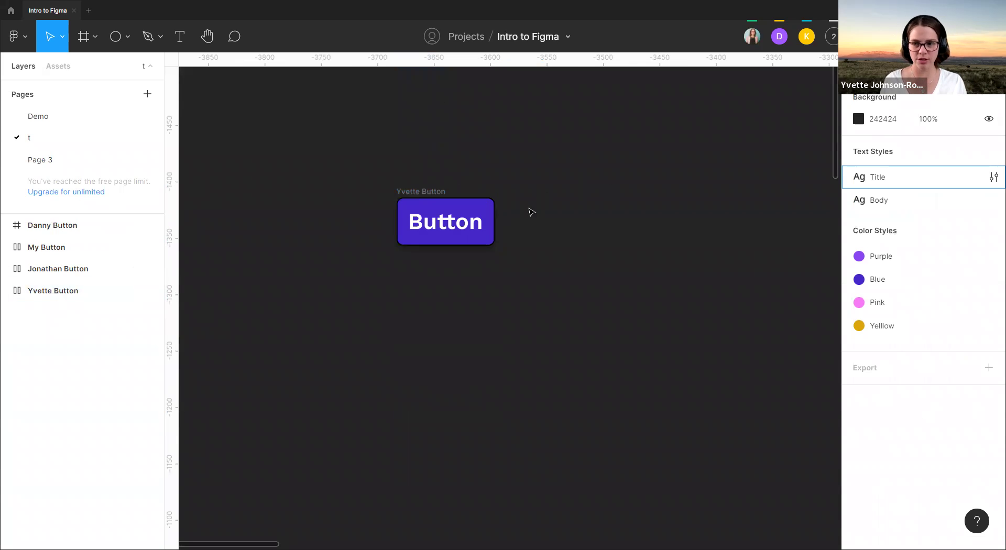
left_click(53, 291)
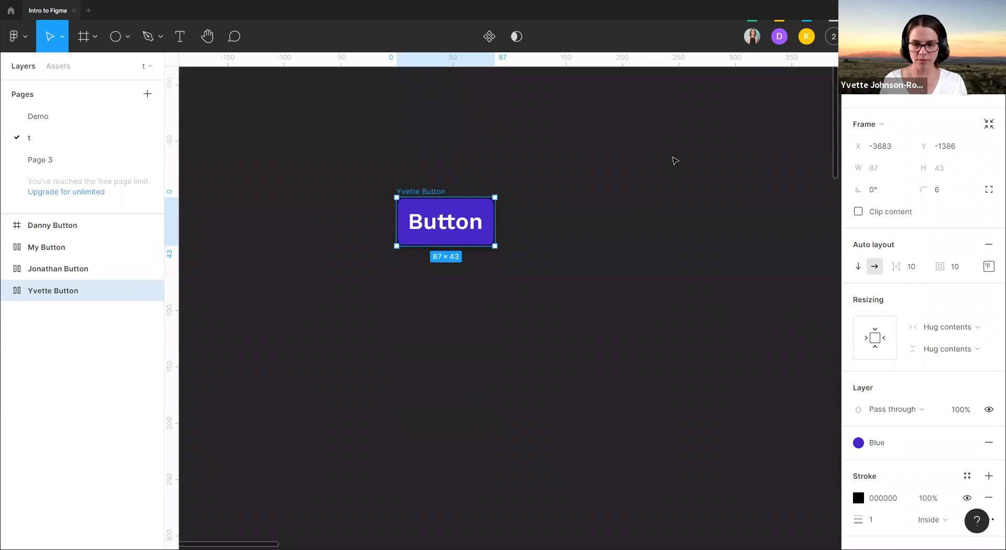
scroll(942, 437, "down", 4)
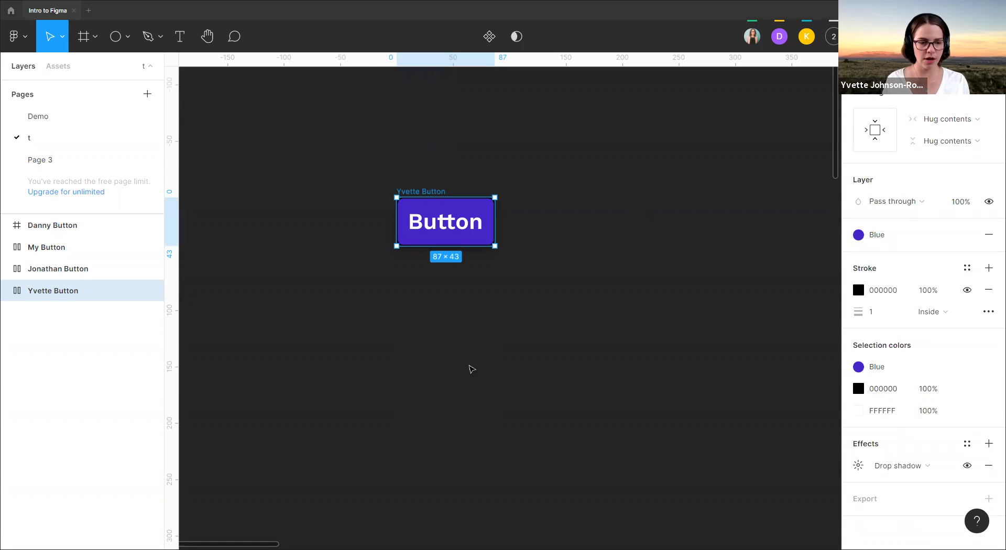
- Convert the blue button frame into a component
left_click(436, 193)
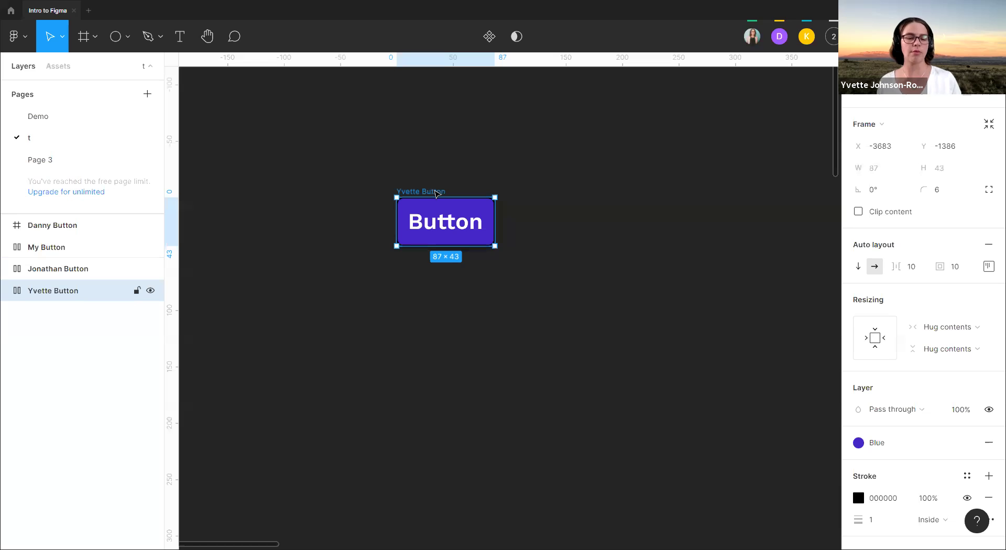
left_click(456, 180)
left_click(447, 192)
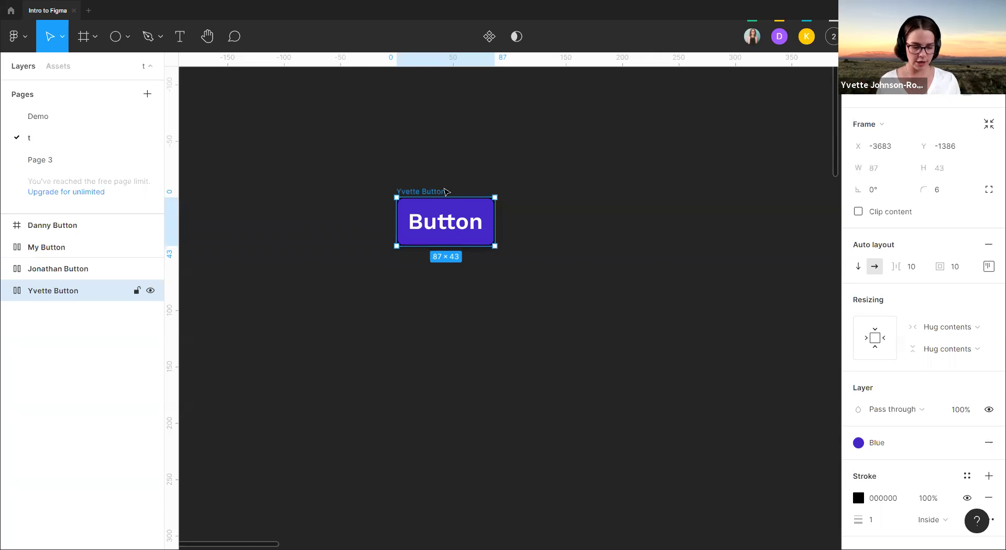
right_click(422, 199)
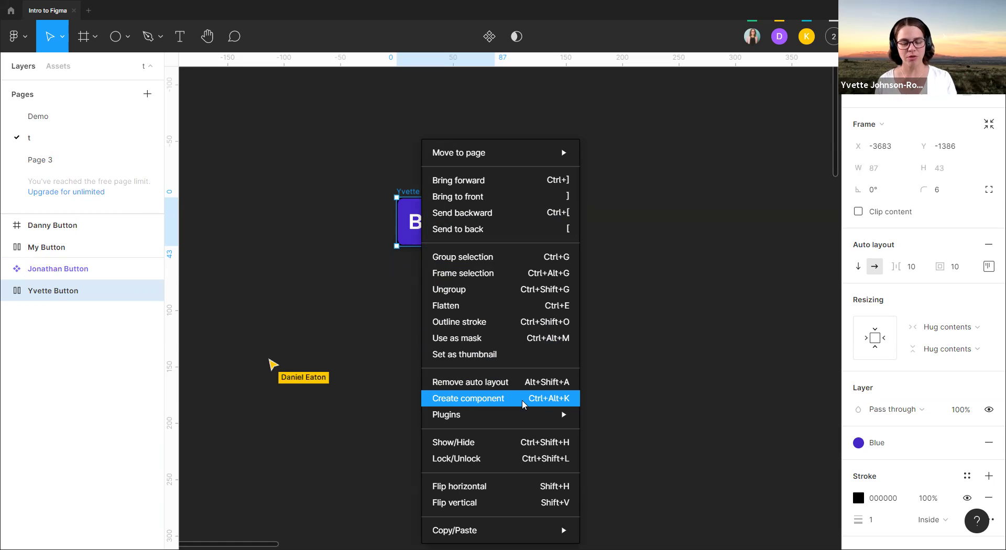
left_click(522, 400)
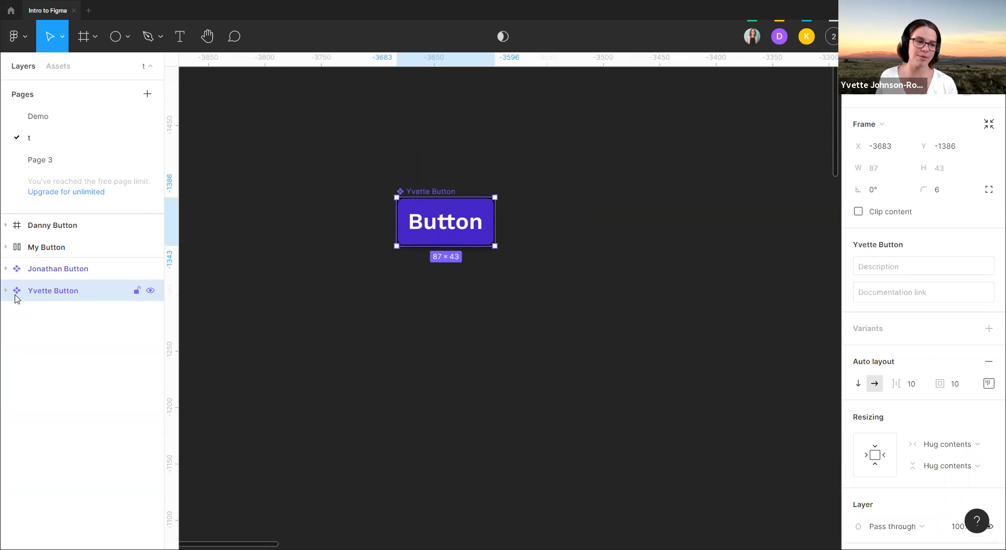
- Examine the new button component on the canvas and the actions available for it
left_click(568, 164)
left_click(433, 193)
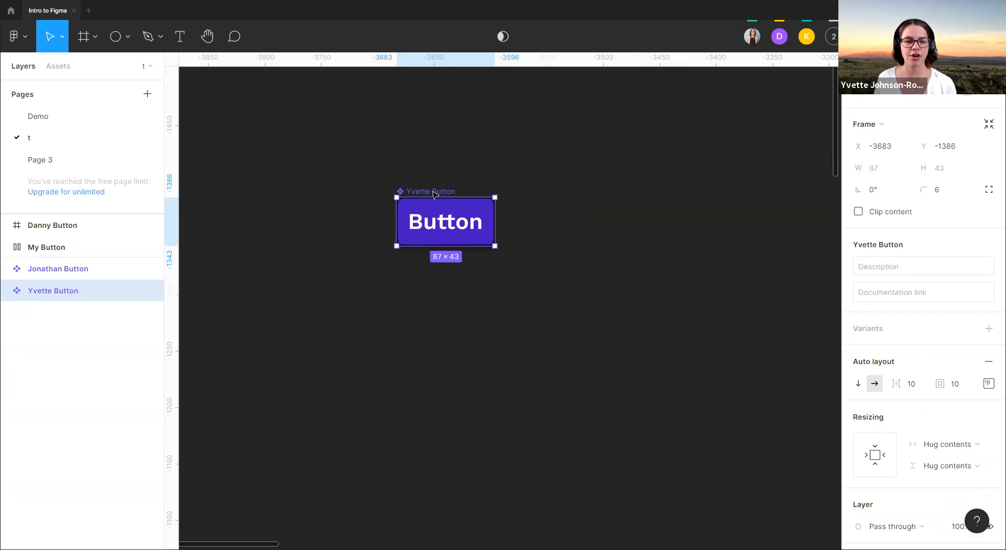
left_click(545, 213)
left_click(461, 231)
right_click(462, 232)
mouse_move(537, 416)
left_click(381, 371)
left_click(680, 271)
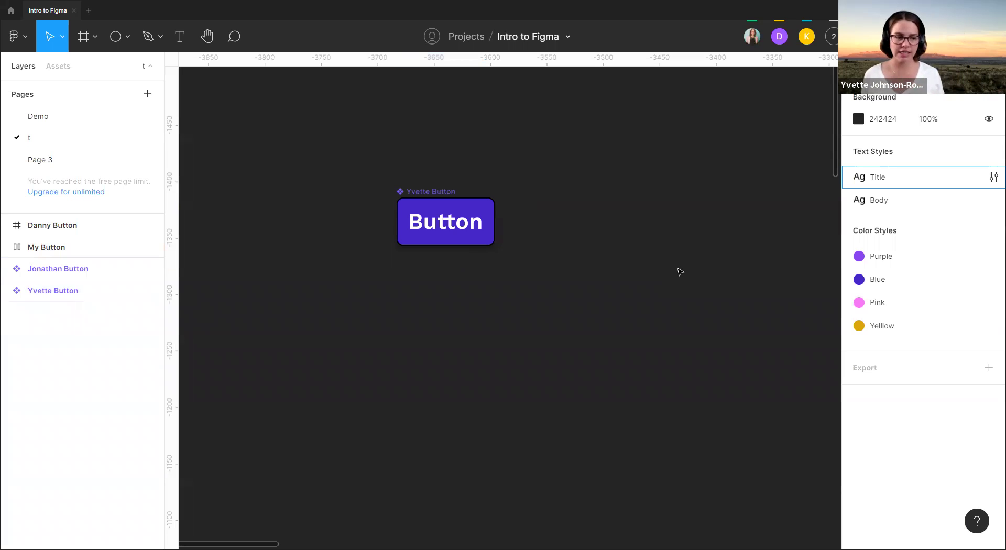
- Move the button component slightly left to about X -3702, Y -1388 and duplicate it in place as an instance
left_click_drag(436, 189, 410, 189)
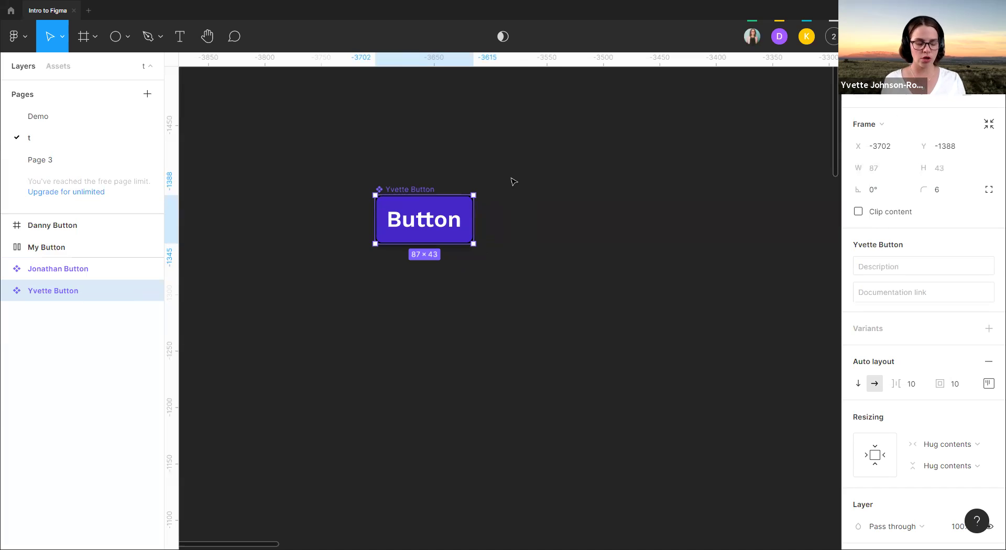
right_click(453, 212)
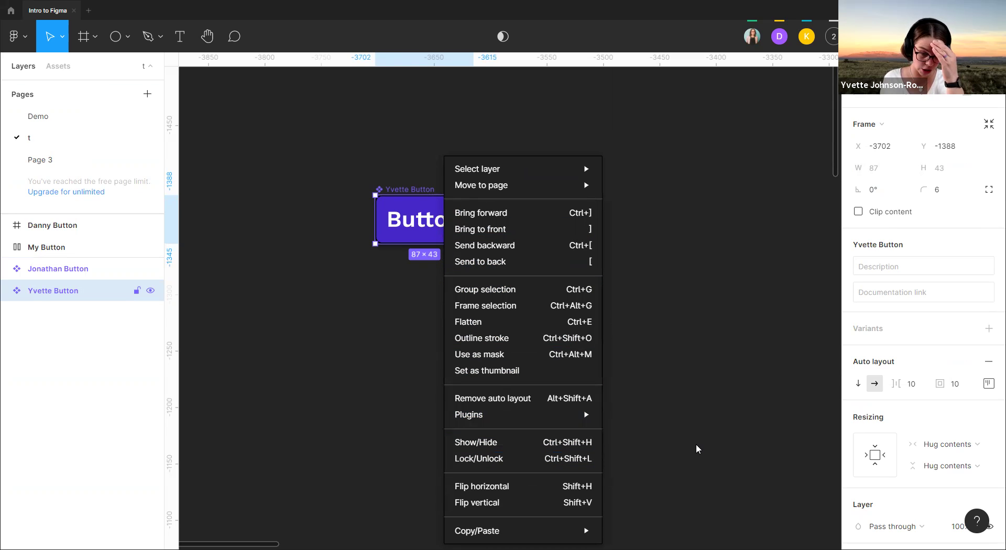
left_click(706, 421)
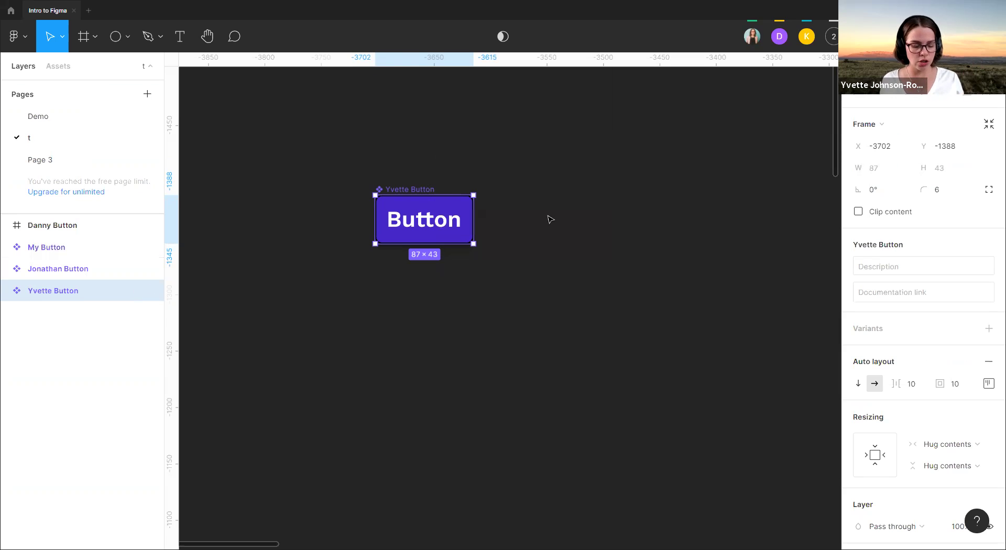
key("ctrl+d")
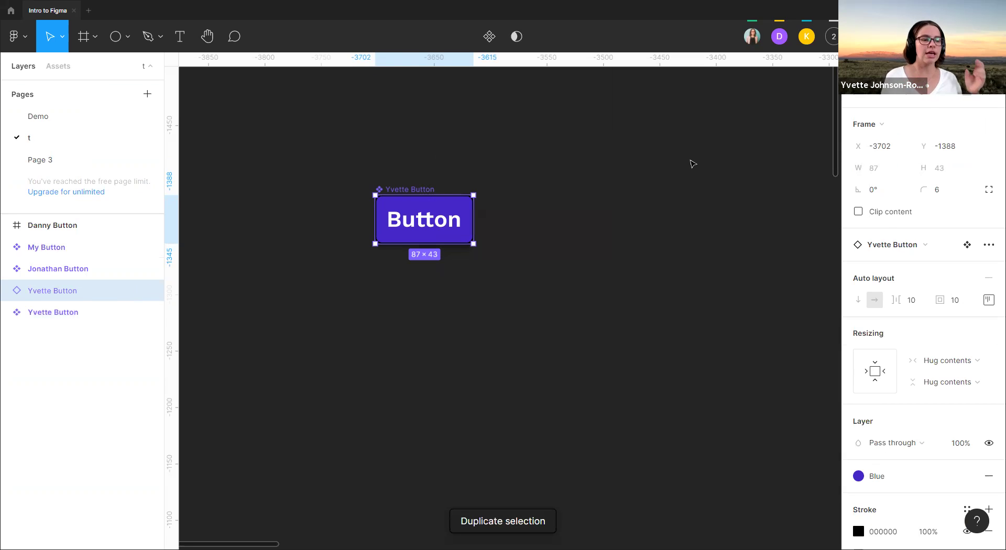
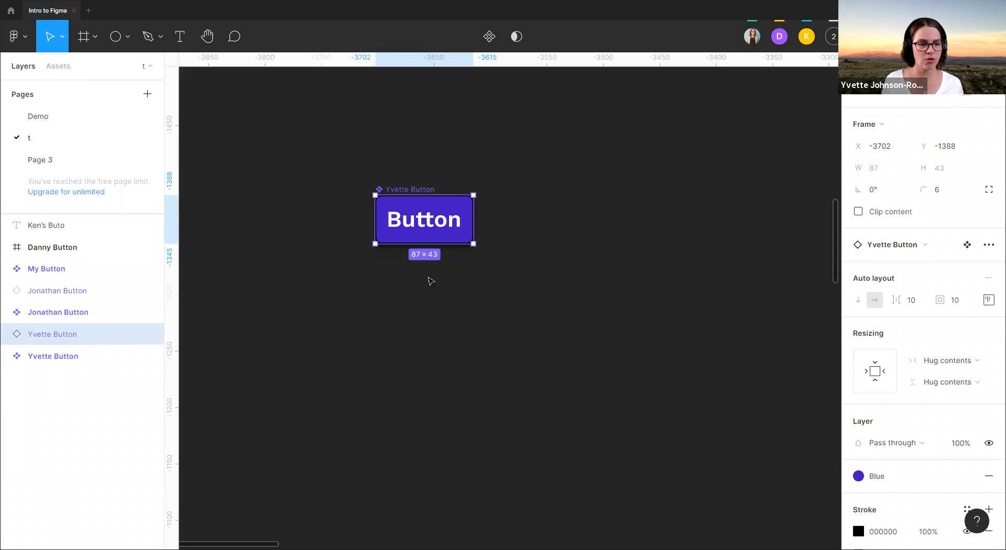
- Separate the overlapping buttons by moving the instance down to Y -1281 and the main component up to Y -1418
left_click_drag(436, 220, 436, 342)
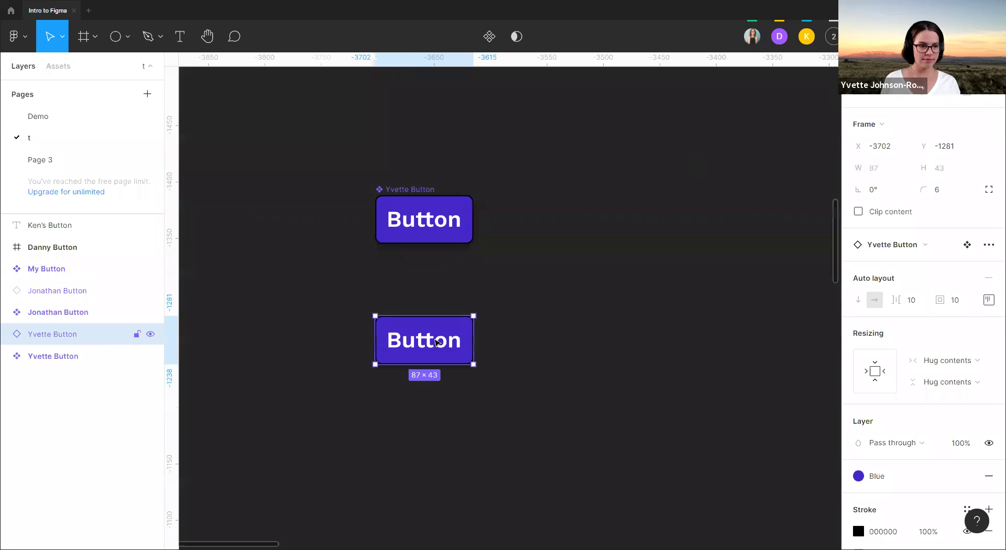
left_click(644, 298)
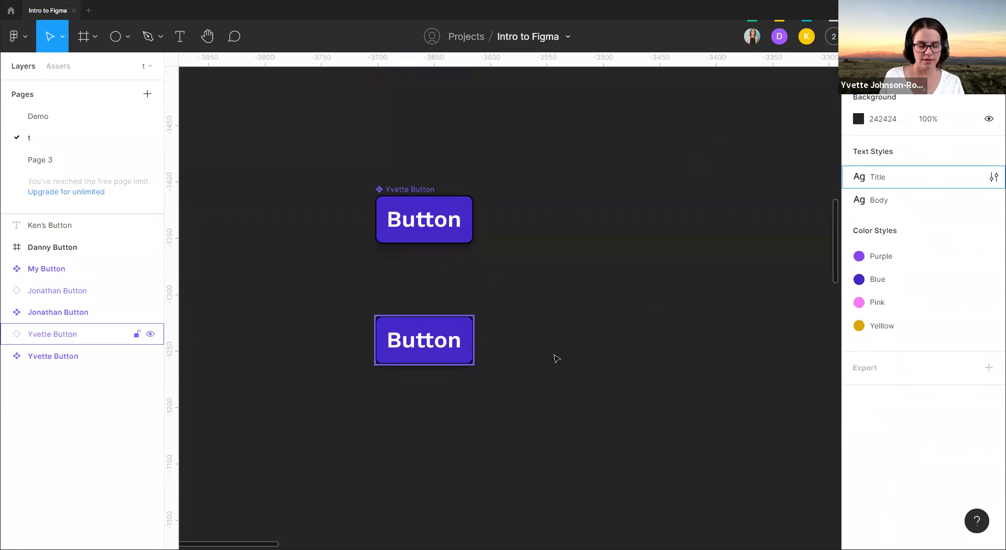
left_click(417, 198)
left_click_drag(418, 194, 415, 158)
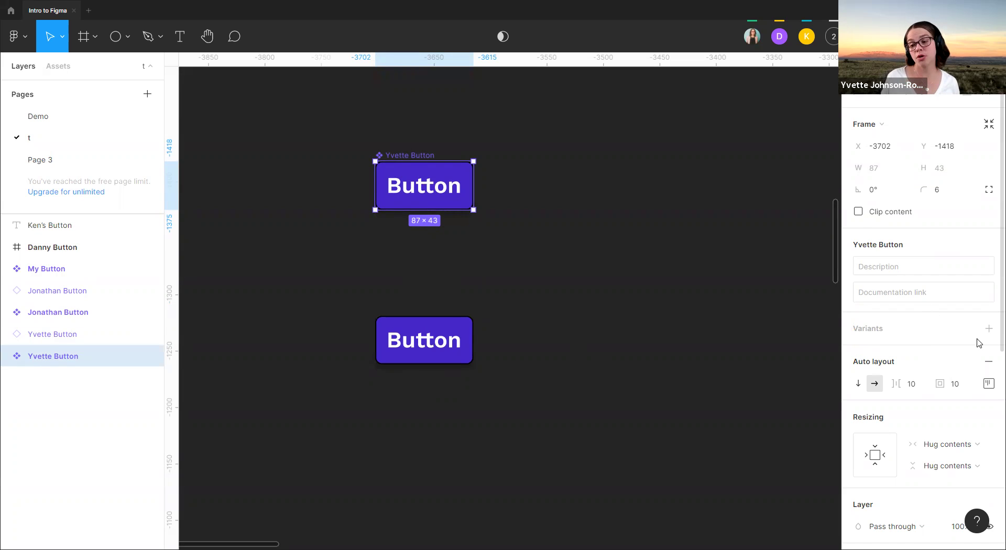
- Add a new variant to the main button component and move the resulting variant set up to Y -1456
scroll(980, 341, "down", 2)
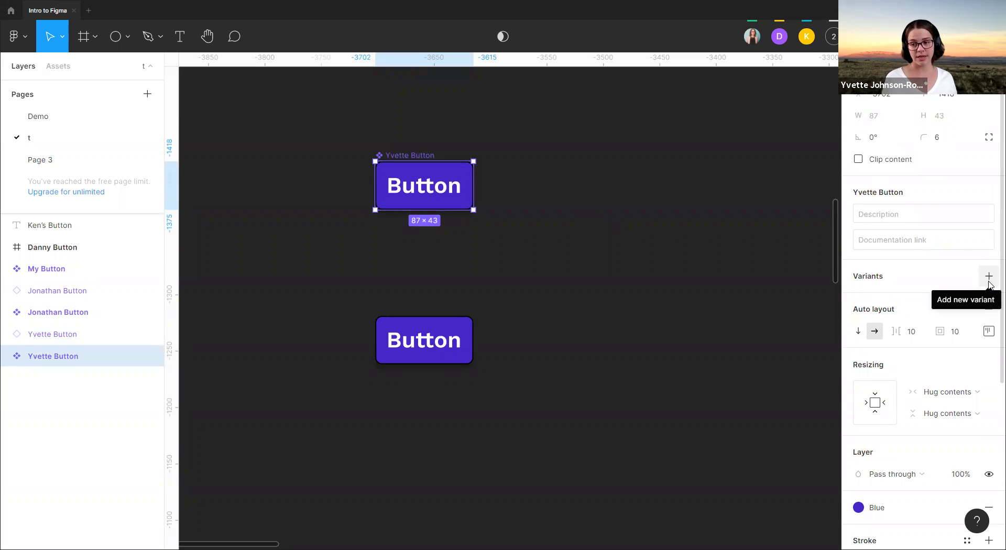
left_click(445, 150)
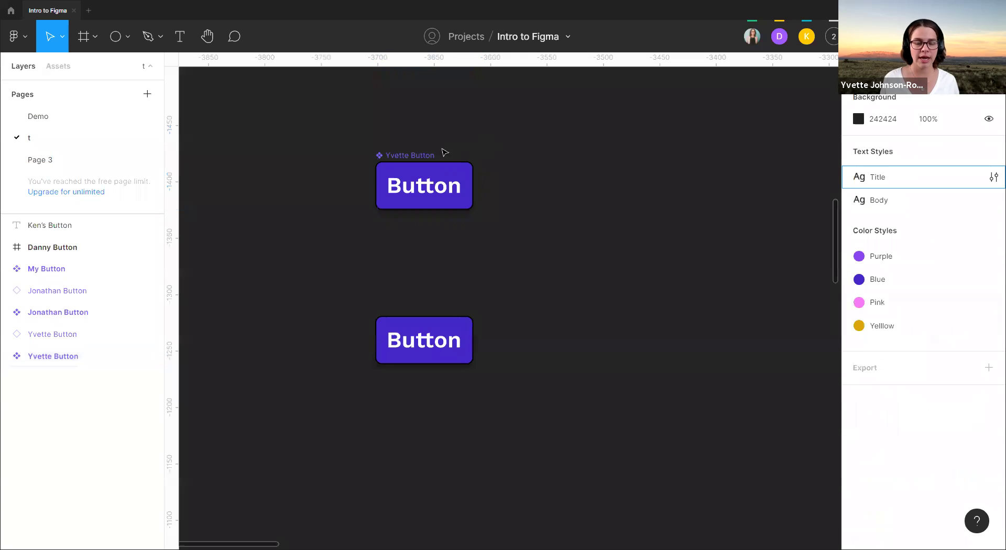
left_click(411, 156)
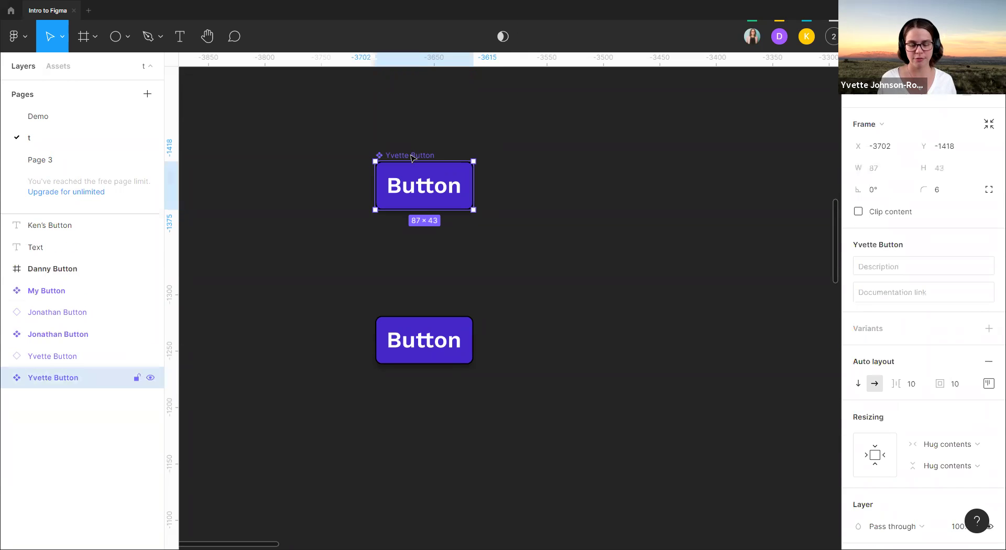
left_click(988, 329)
left_click_drag(389, 134, 389, 114)
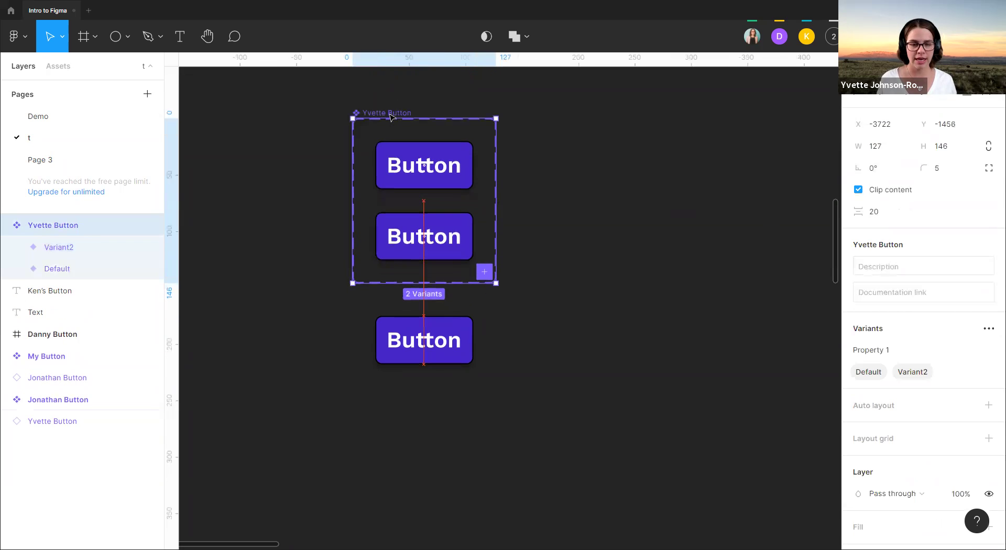
left_click(527, 194)
- Detach the second variant's fill from the Blue color style
left_click(471, 228)
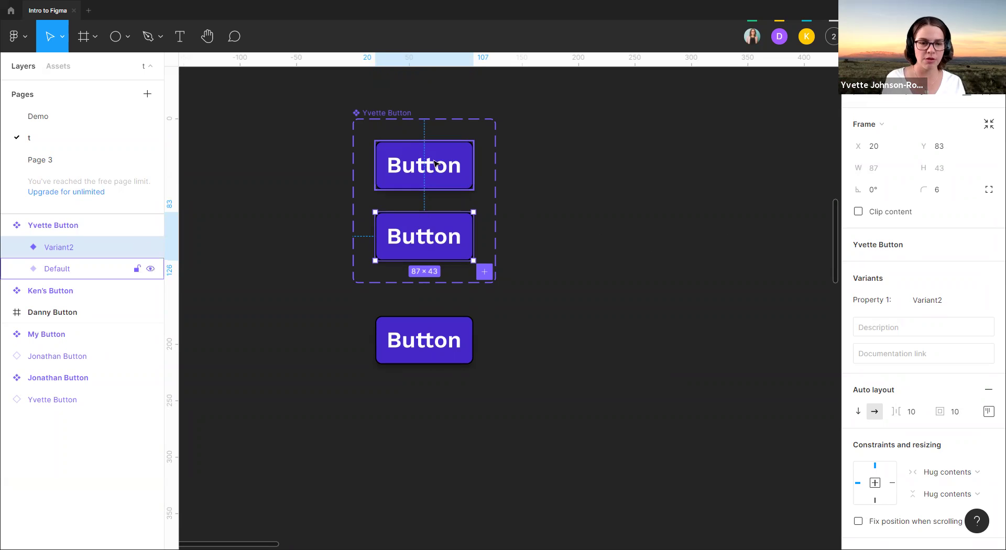
scroll(891, 419, "down", 4)
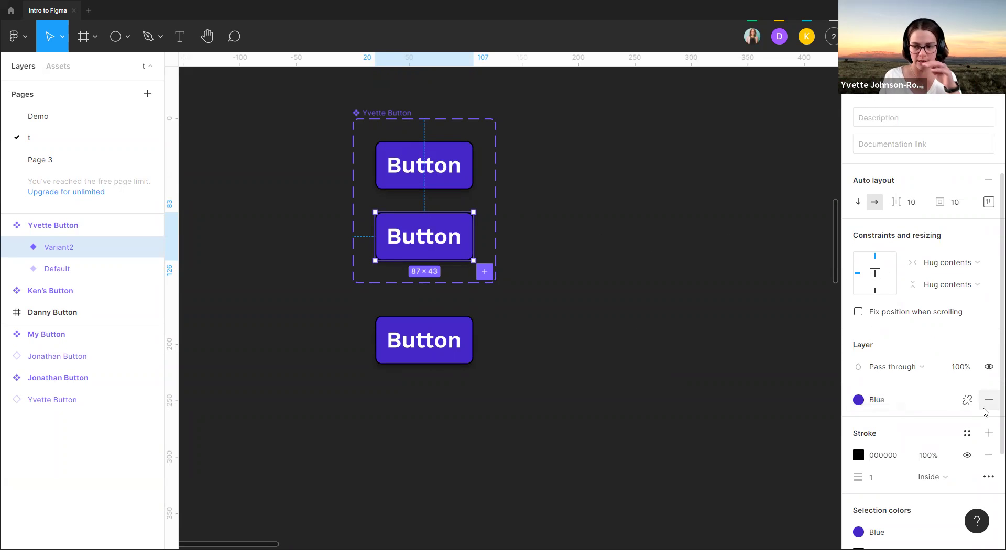
left_click(967, 400)
left_click(936, 429)
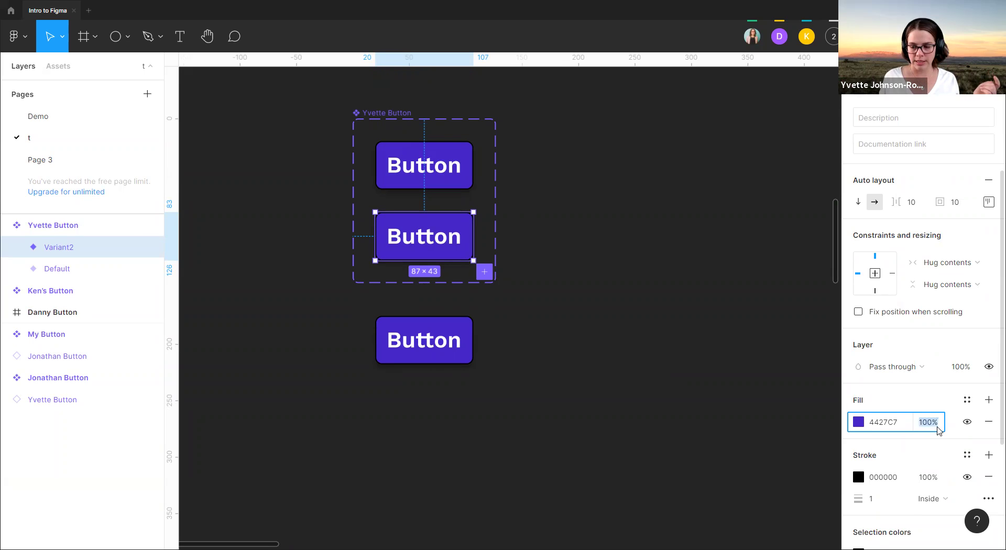
- Try raising the second variant's fill brightness to 100 using the HSB color model
left_click(857, 422)
left_click(708, 430)
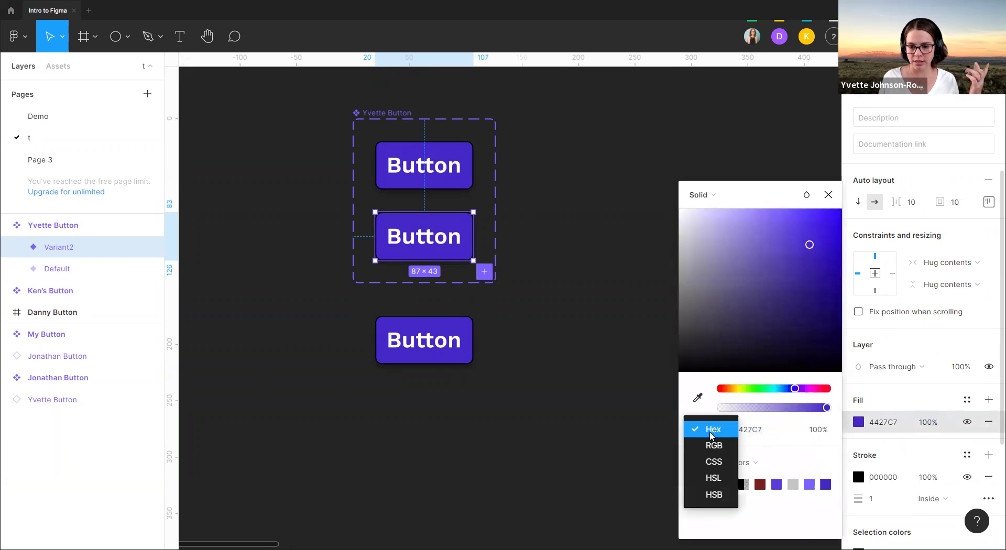
left_click(716, 493)
left_click(794, 434)
key("Down")
key("Down")
key("Down")
key("Down")
key("Down")
key("Up")
key("Up")
key("Up")
key("Up")
key("Up")
key("Up")
key("Up")
key("Up")
key("Up")
key("Up")
key("Up")
key("Up")
key("Up")
key("Up")
key("Up")
key("Up")
key("Up")
key("Up")
key("Up")
key("Up")
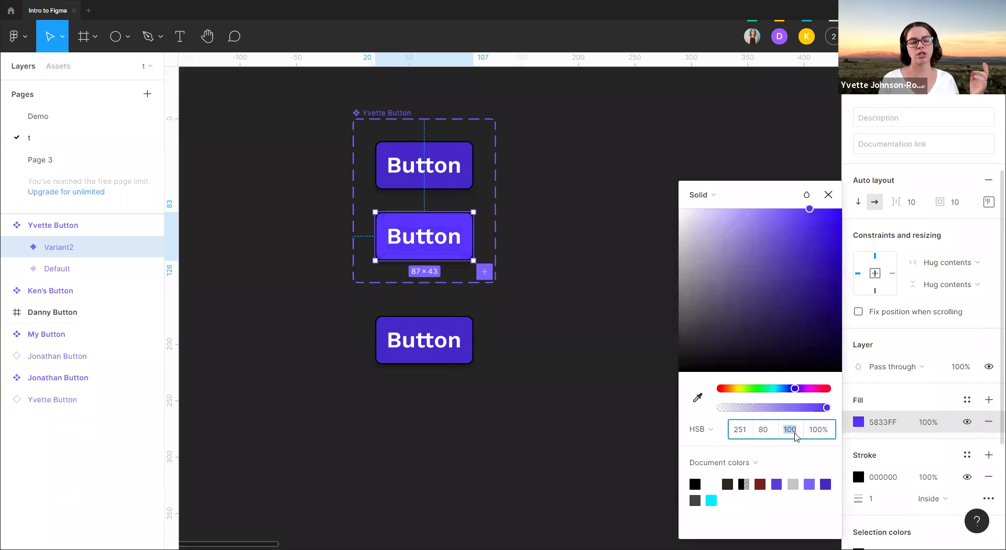
key("ctrl+z")
- Set the second variant's fill to dark gray 424242 and sample that same color for its stroke with the eyedropper
left_click(695, 501)
left_click(644, 209)
left_click(435, 242)
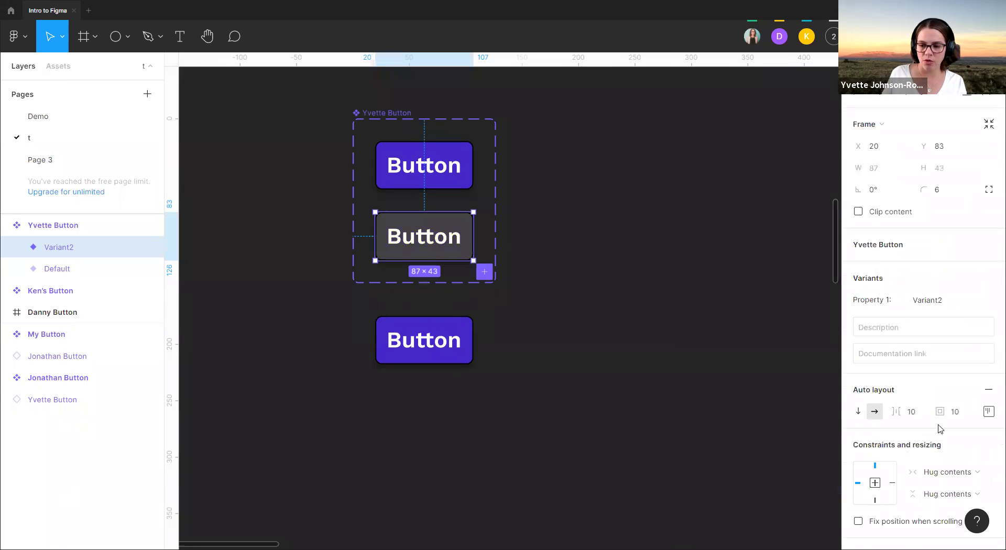
scroll(927, 427, "down", 5)
left_click(858, 425)
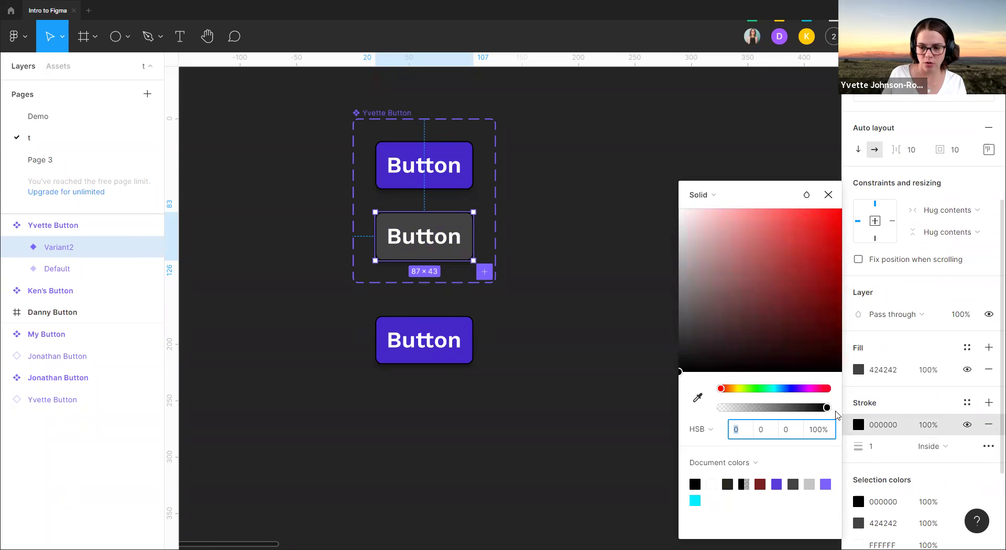
left_click(697, 398)
left_click(475, 249)
key("Escape")
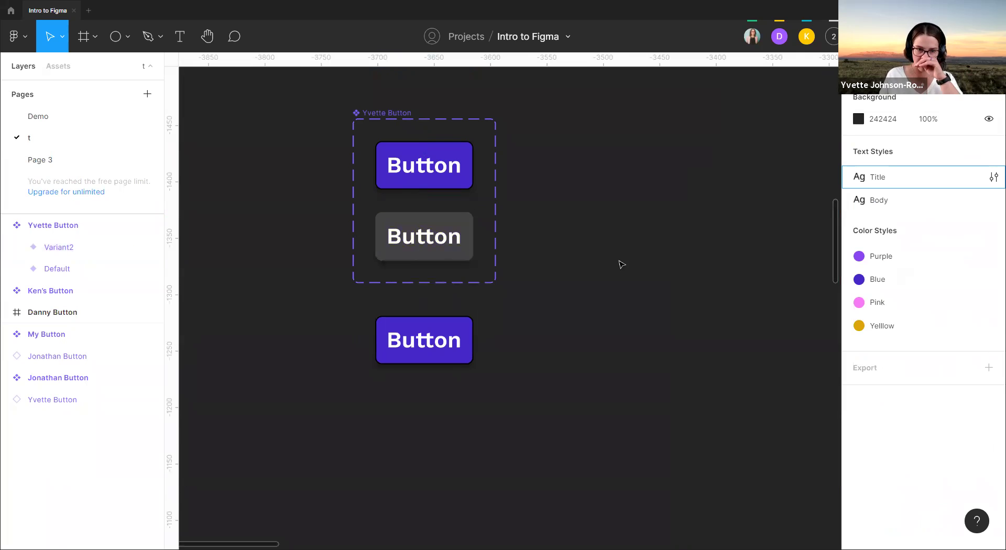
- Set the variant property value to Active for the blue button and Disable for the gray button
left_click(445, 168)
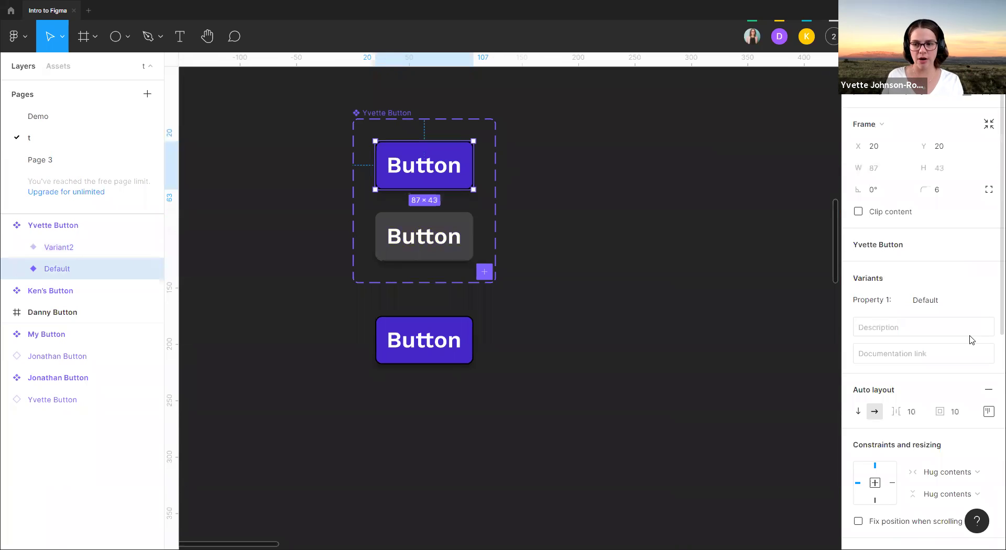
left_click(945, 304)
type("Active")
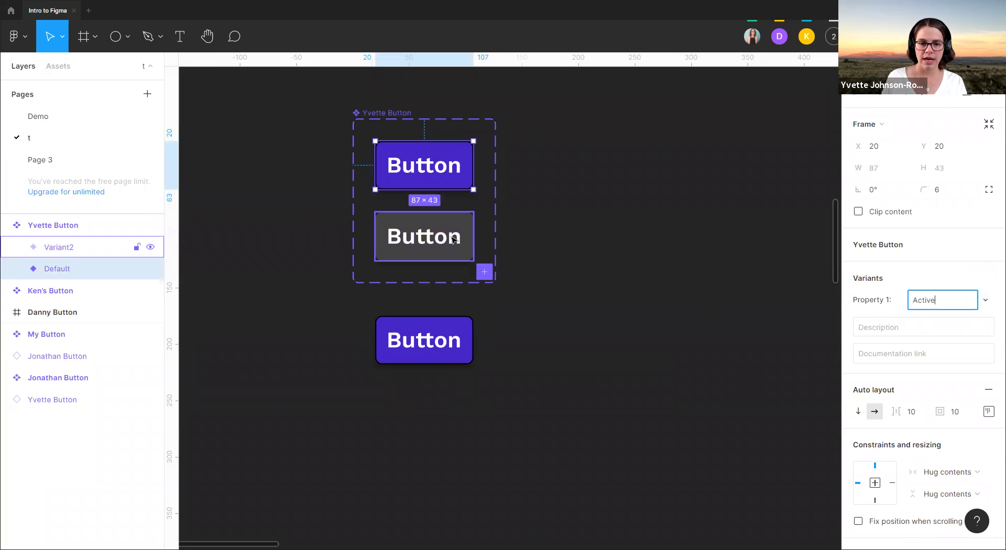
left_click(453, 240)
left_click(929, 301)
type("Ina")
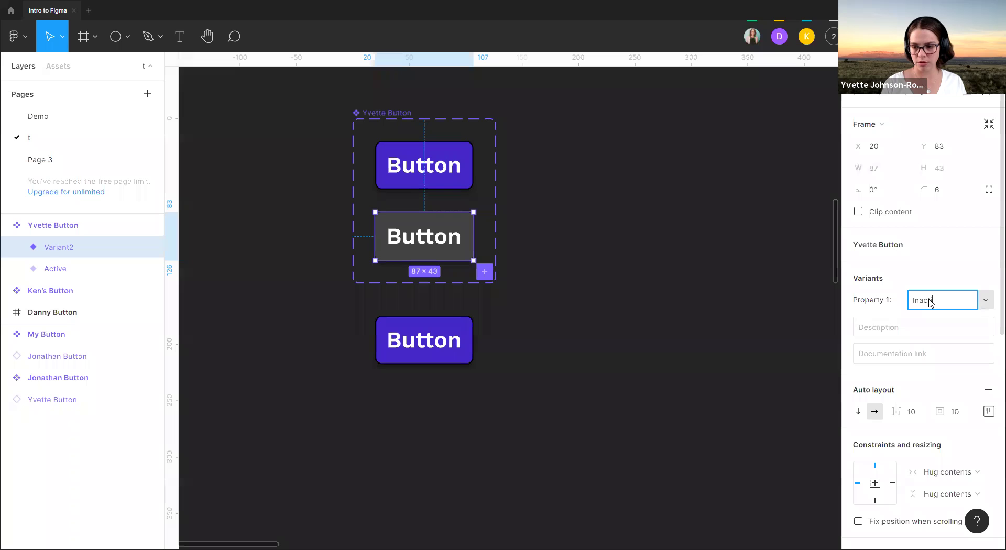
type("S")
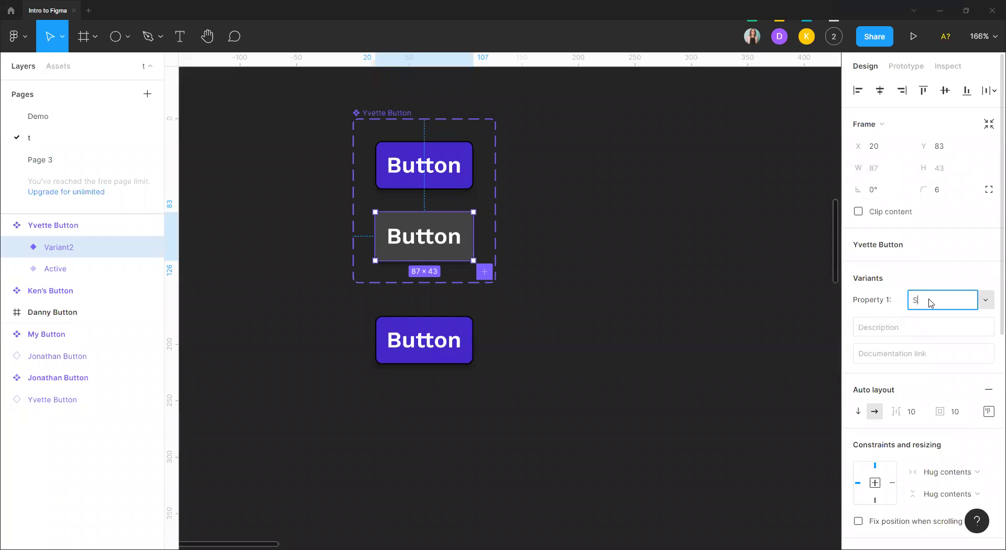
left_click(740, 242)
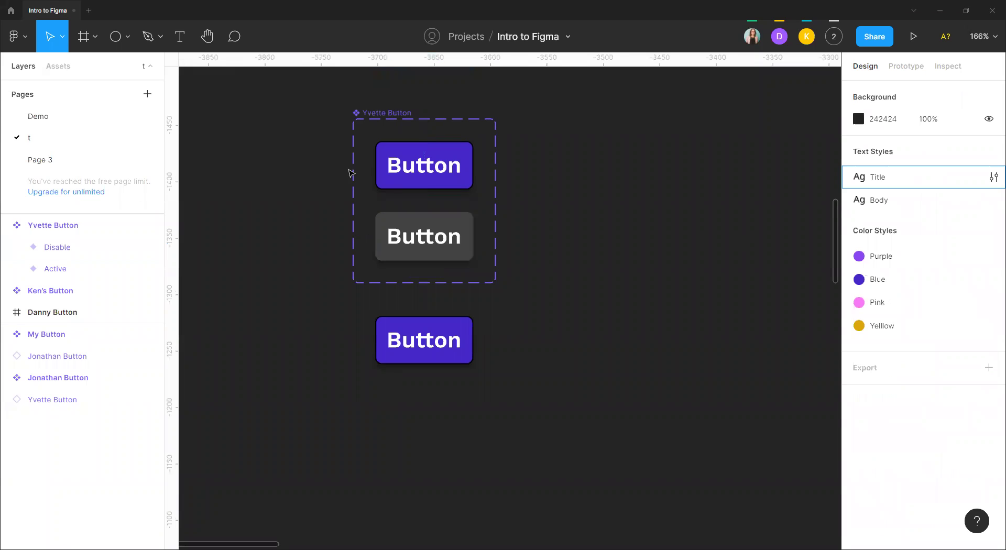
- Try to turn the button instance below the variant set into its own component and add a variant to it
left_click(405, 169)
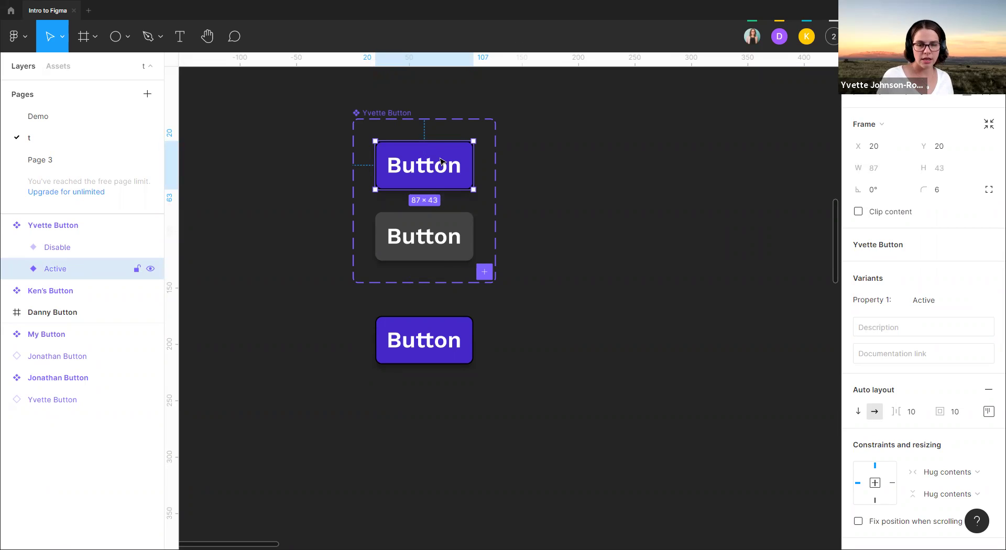
left_click(593, 277)
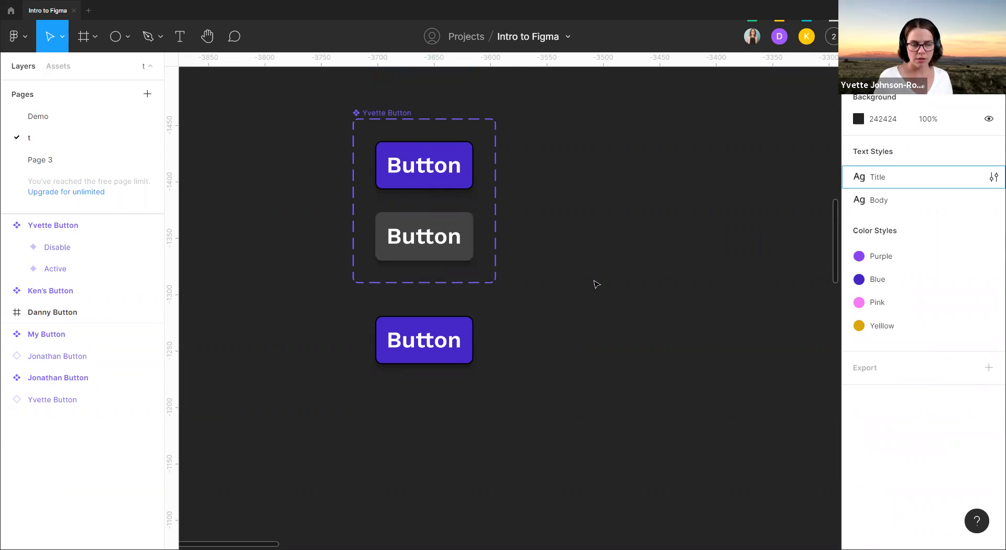
left_click(422, 343)
key("ctrl+alt+k")
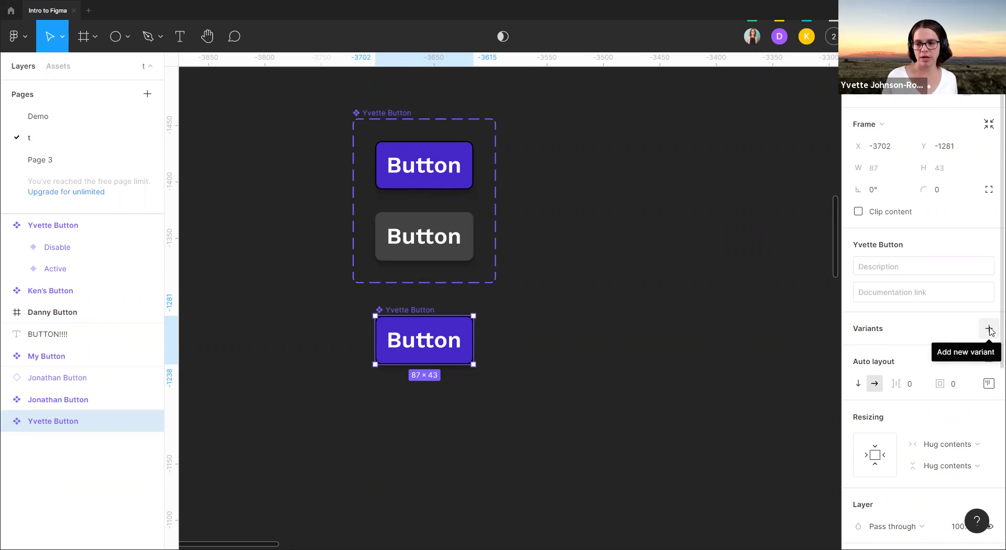
left_click(990, 332)
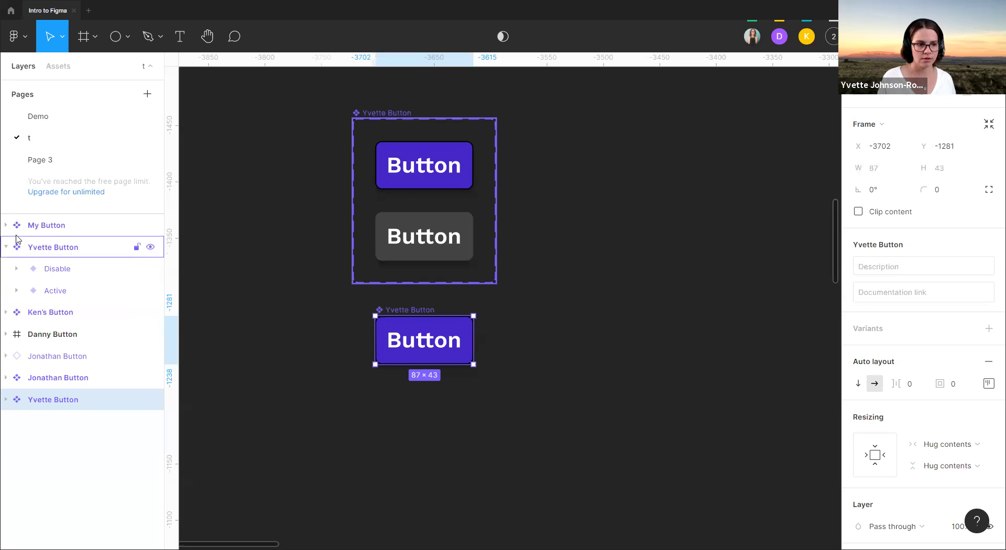
left_click(501, 362)
left_click(395, 314)
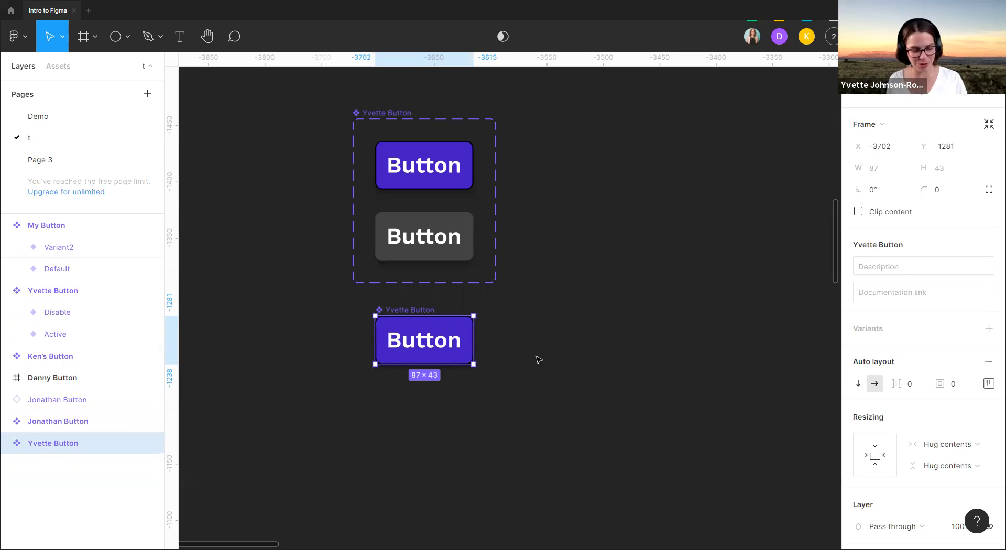
key("ctrl+z")
key("ctrl+z")
key("ctrl+z")
key("ctrl+z")
key("ctrl+z")
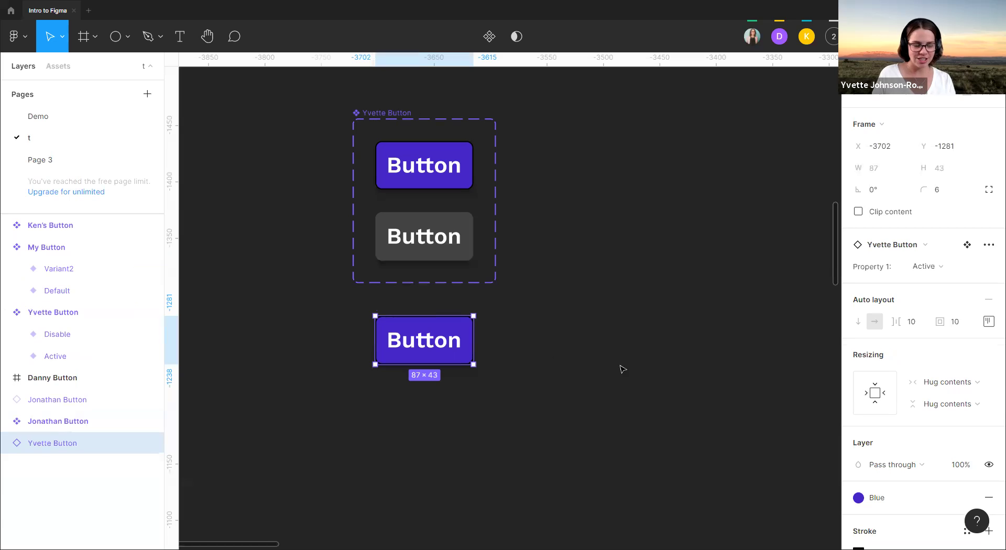
- Move the button instance further down the canvas and extend the variant set's frame downward to make room for a third button
left_click(598, 371)
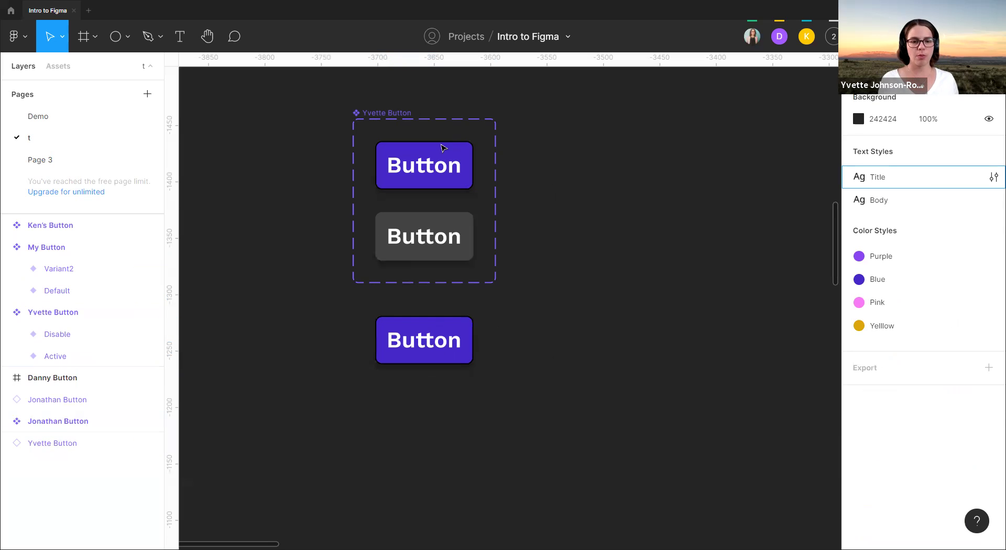
key("ctrl+z")
key("ctrl+z")
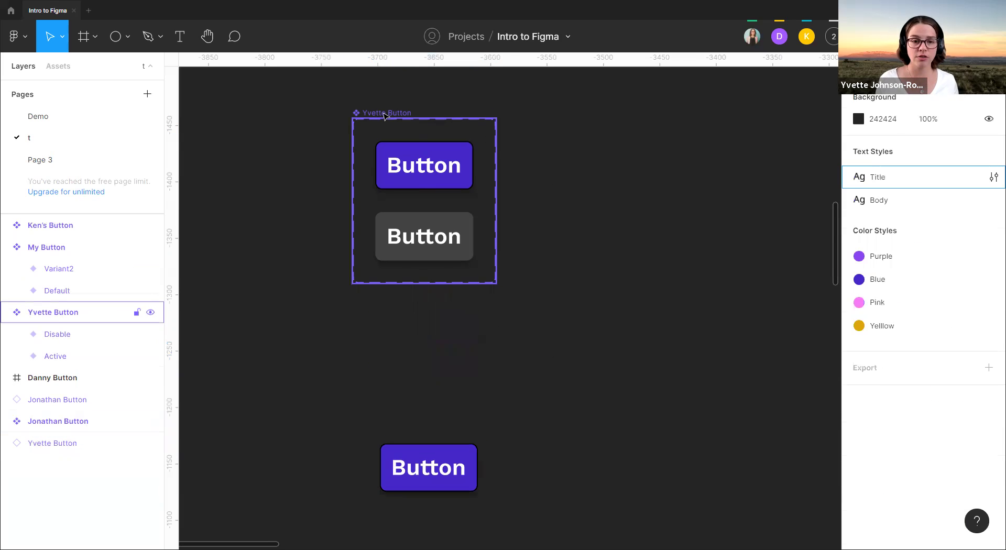
left_click(385, 115)
left_click_drag(435, 284, 429, 358)
left_click(548, 229)
left_click(465, 180)
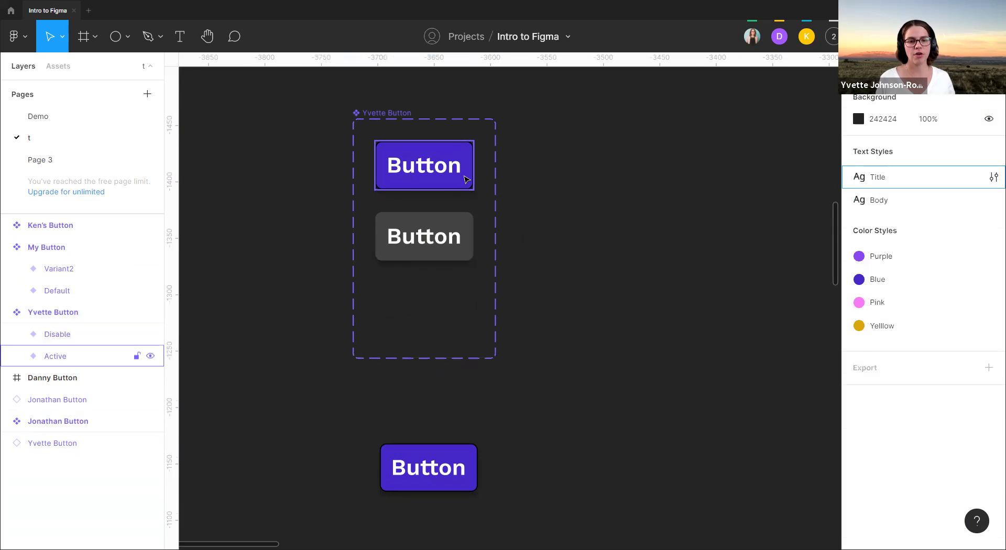
- Add a third variant based on the gray Disable button and name it Ghost
left_click(452, 246)
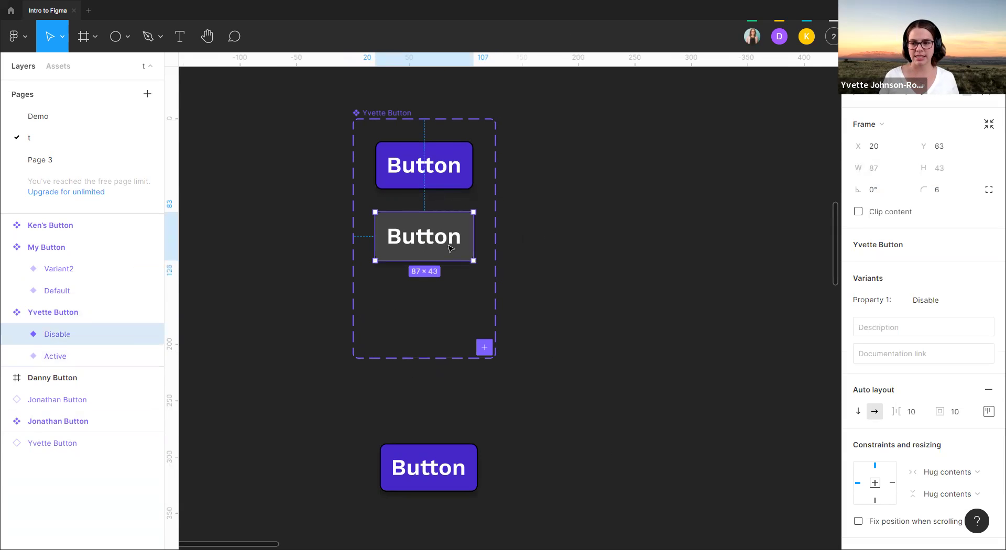
left_click(485, 348)
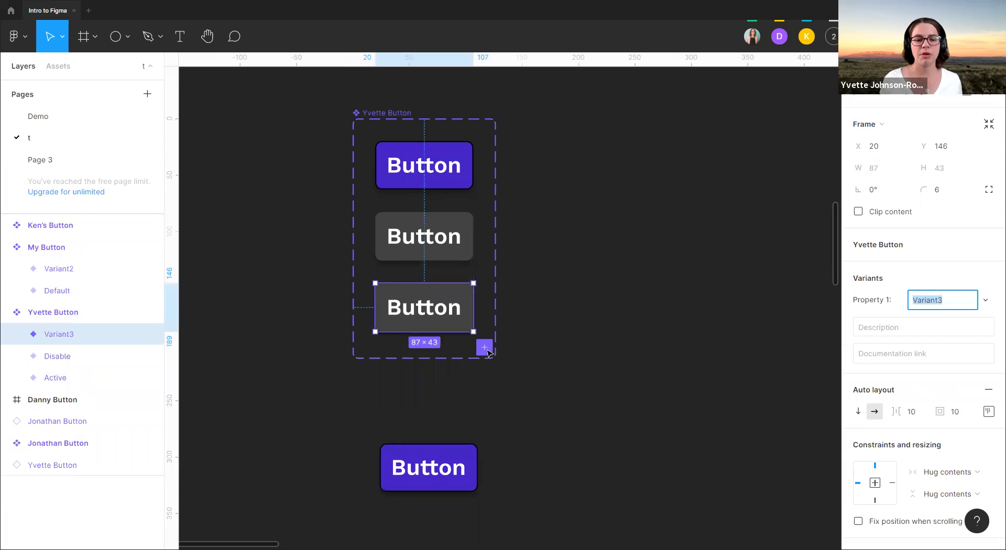
type("Ghost")
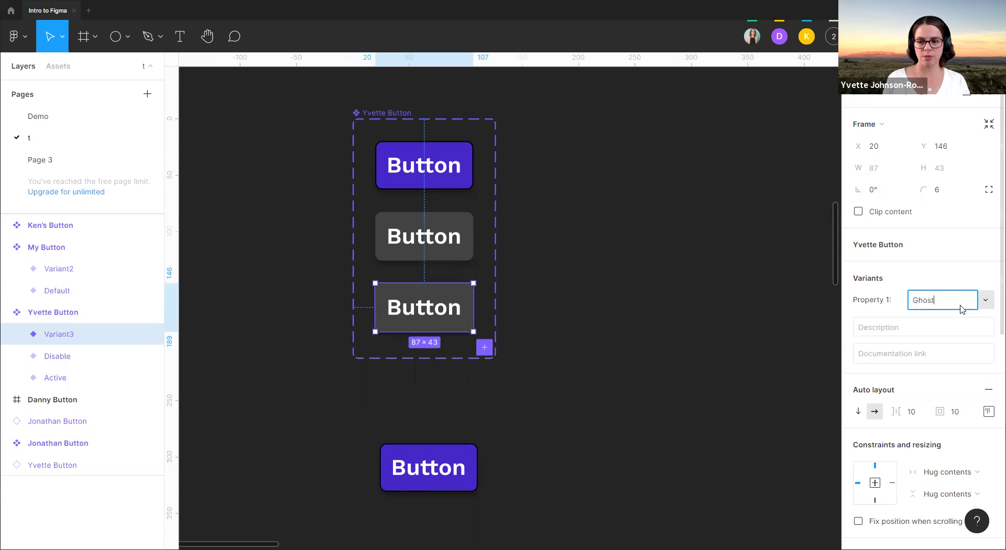
left_click(602, 308)
- Hide the Ghost variant's 424242 fill so only its outline and text are drawn
left_click(57, 334)
scroll(934, 407, "down", 4)
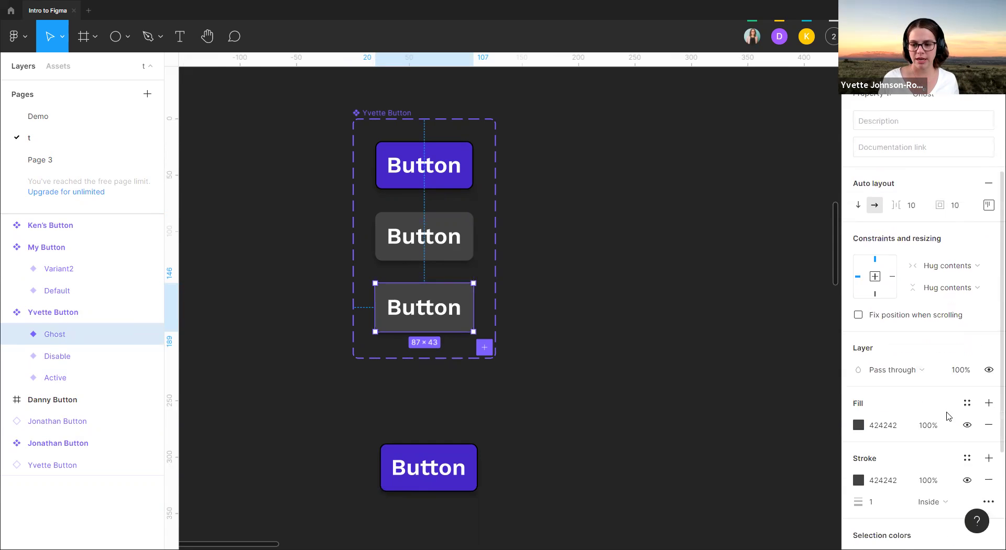
left_click(967, 423)
left_click(640, 383)
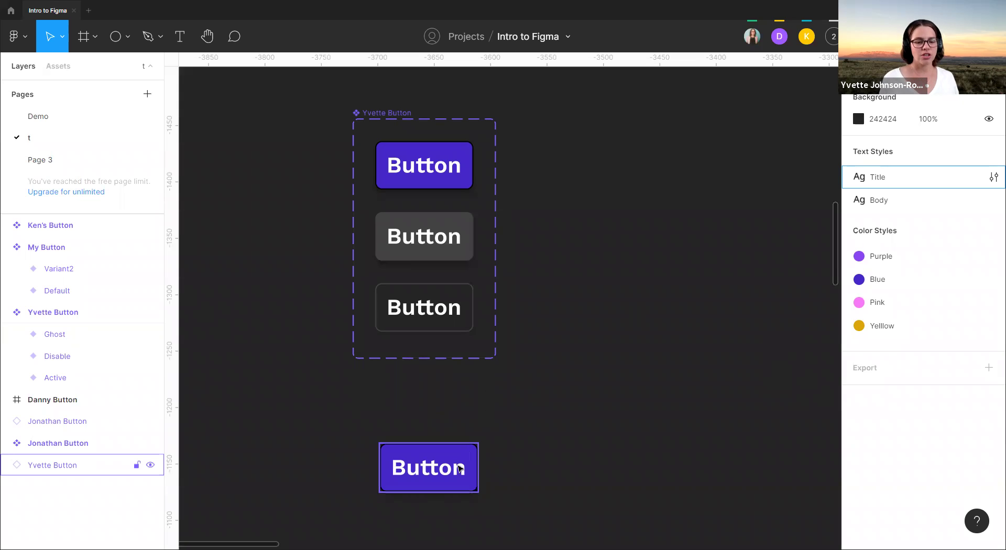
- Move the purple button instance beside the top of its variant set and switch its Property 1 to Disable, then Ghost
left_click_drag(448, 484, 649, 166)
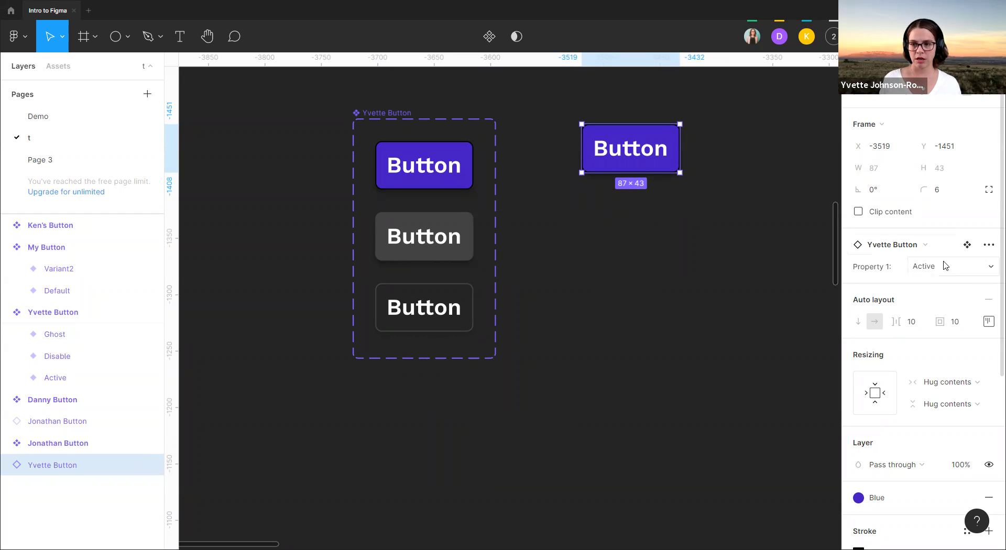
left_click(962, 272)
left_click(962, 288)
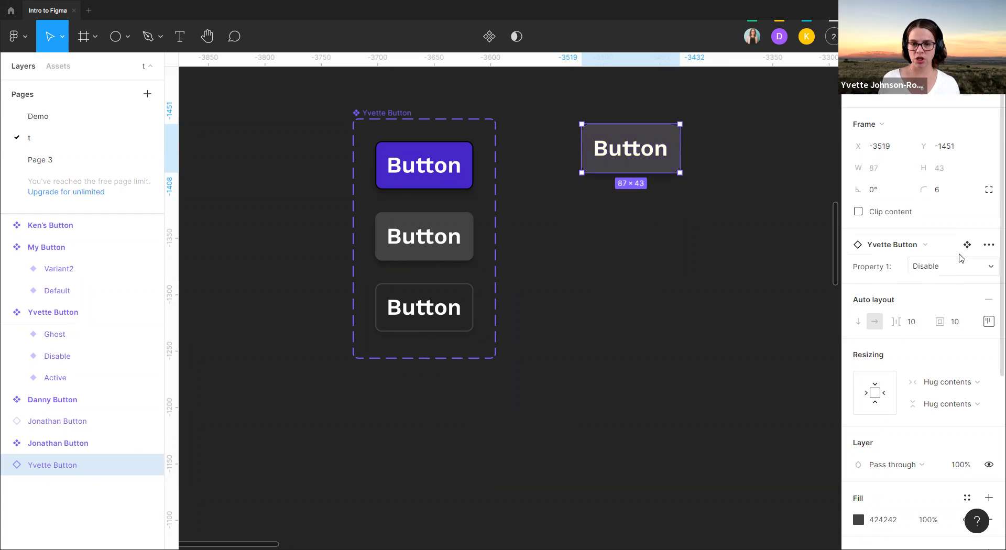
left_click(957, 267)
left_click(957, 282)
- Switch the instance's Property 1 through Disable back to Active and reposition it level with the variant set's purple button
left_click(955, 275)
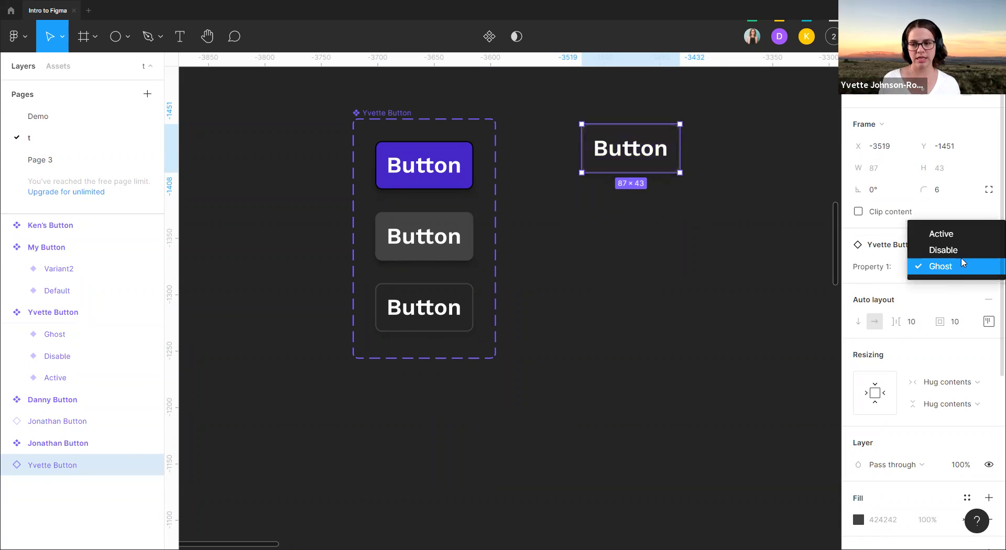
left_click(960, 250)
left_click(955, 274)
left_click(956, 251)
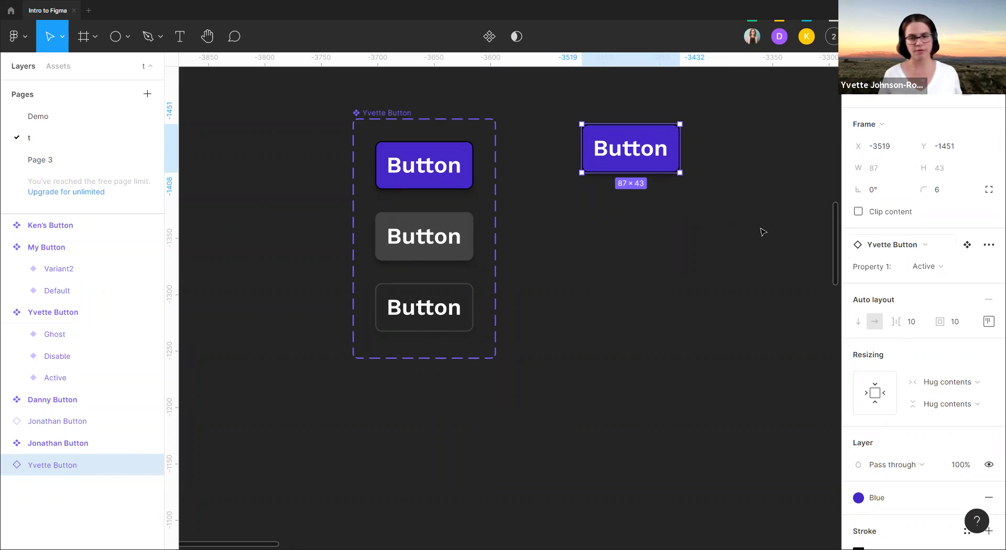
left_click(722, 255)
left_click_drag(660, 158, 658, 174)
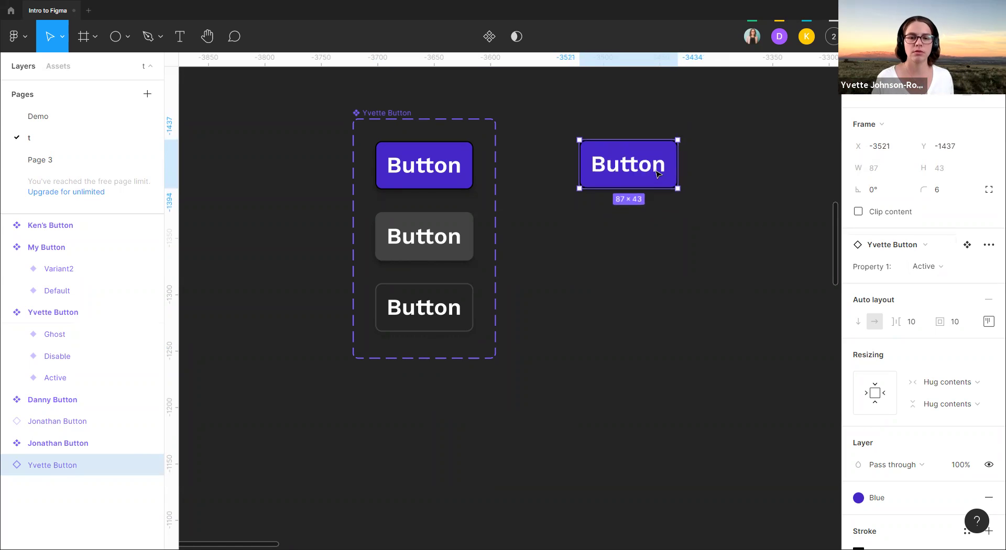
- Examine the other participants' button component sets on the canvas, from the text-only set to the gray and red My Button set
scroll(645, 338, "down", 5)
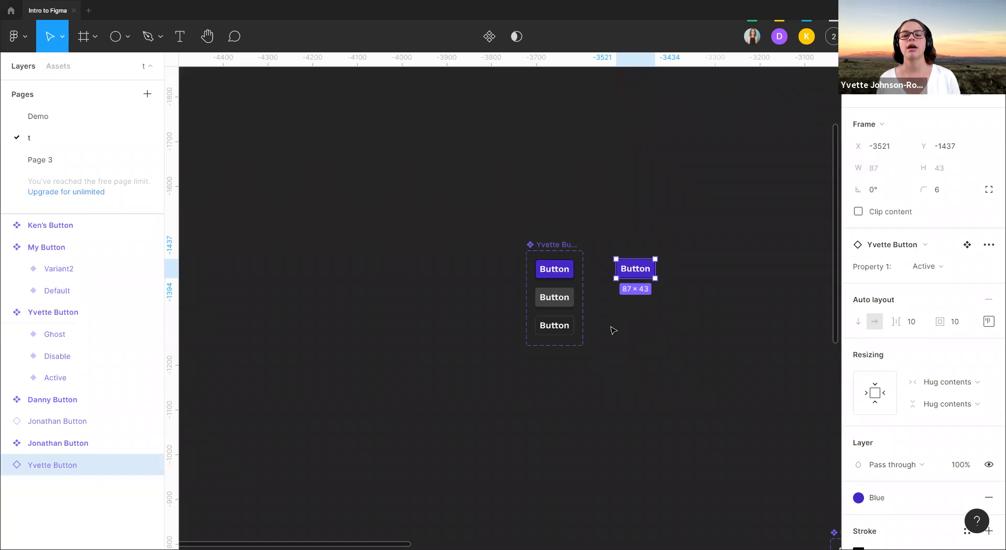
scroll(611, 330, "down", 5)
left_click(702, 271)
scroll(654, 250, "right", 3)
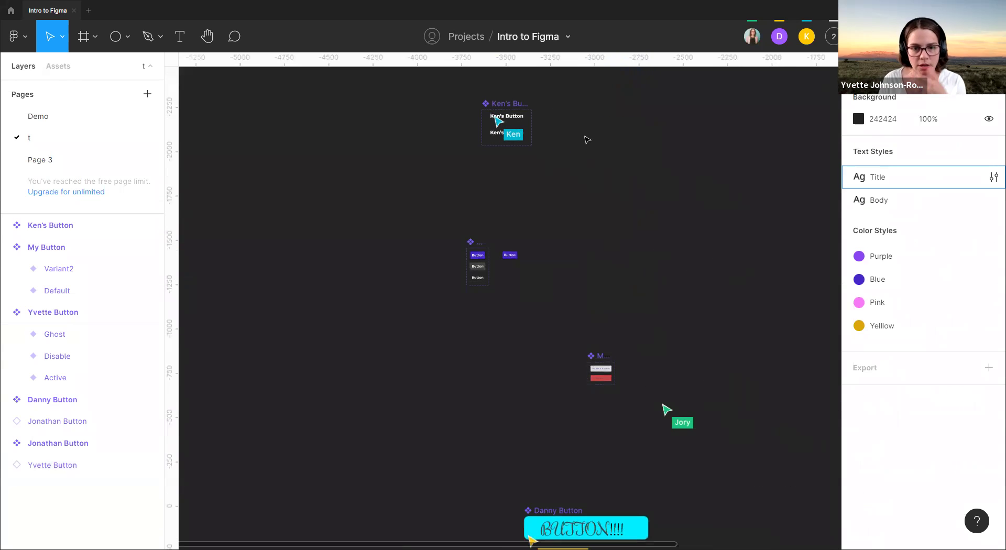
scroll(544, 145, "up", 5)
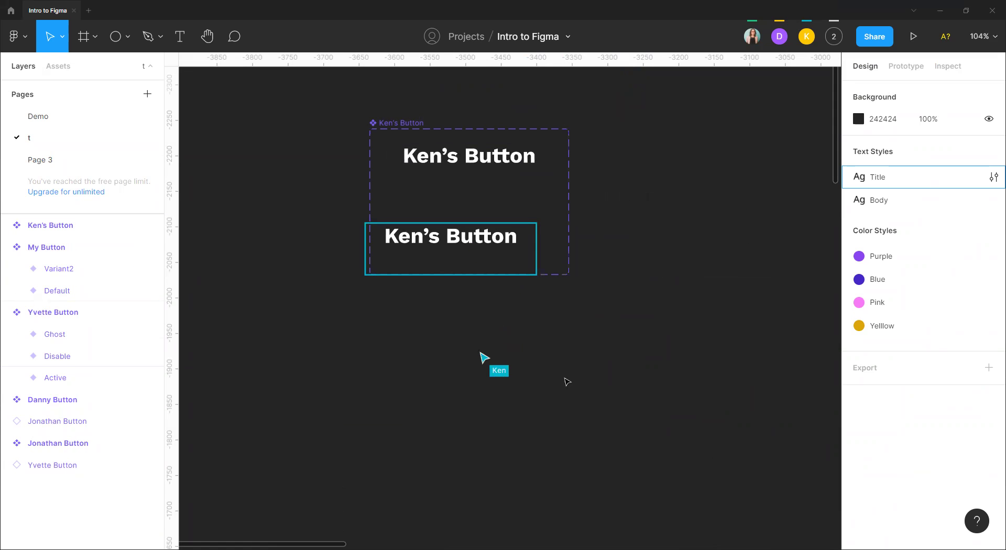
scroll(603, 374, "down", 4)
scroll(603, 375, "down", 7)
scroll(631, 358, "down", 2)
left_click_drag(730, 389, 501, 196)
scroll(556, 291, "up", 4)
scroll(556, 291, "up", 2)
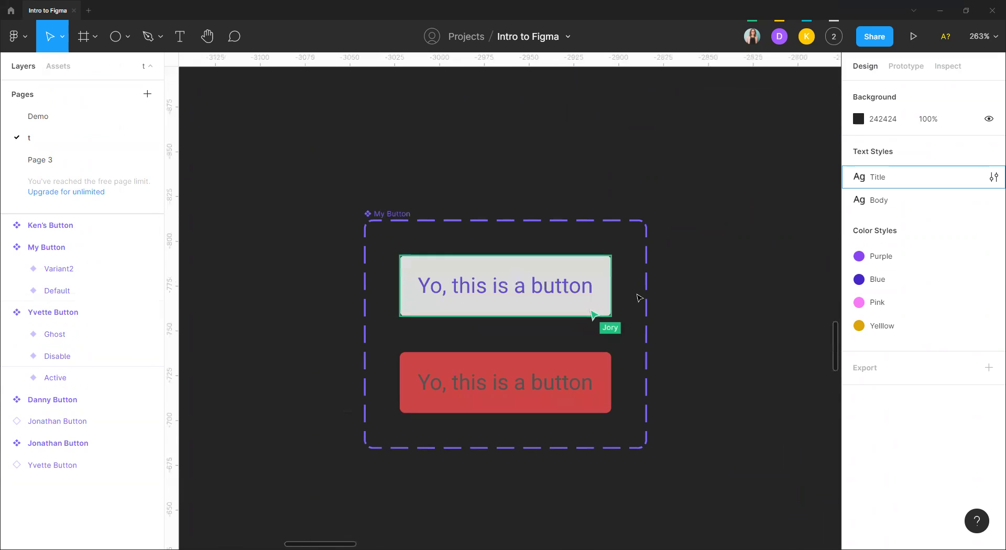
- Inspect the Default and Variant2 buttons of the My Button set and the text layer inside Default
left_click(456, 286)
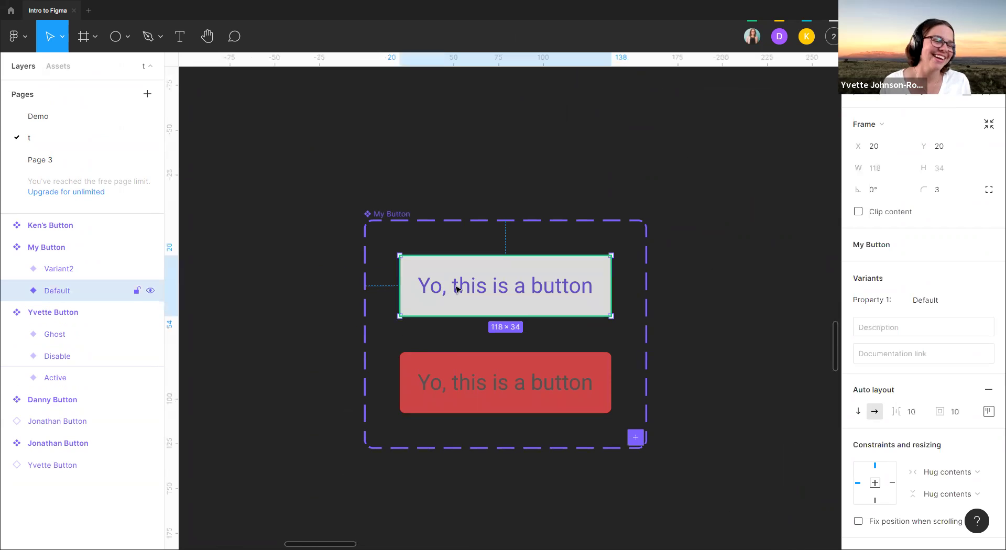
scroll(694, 340, "down", 2)
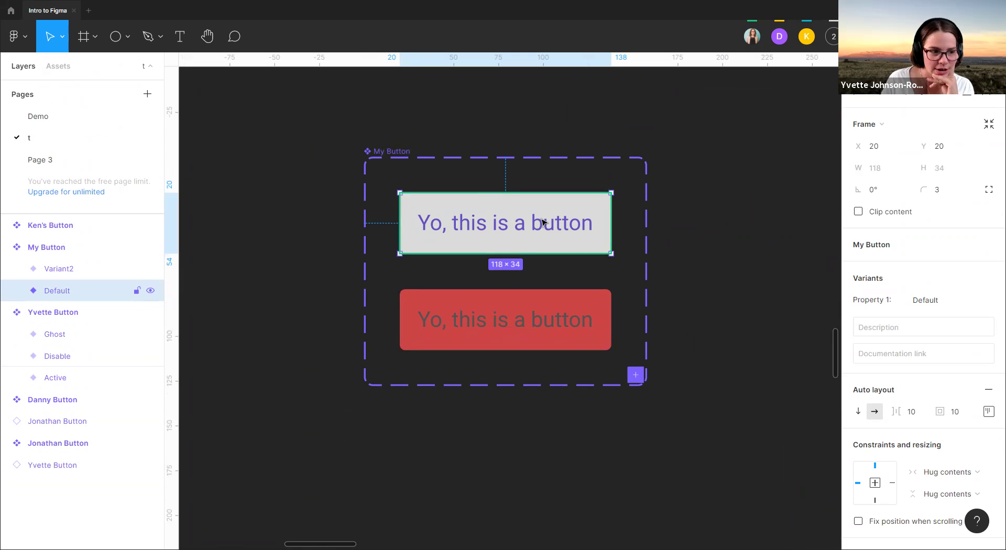
left_click(527, 321)
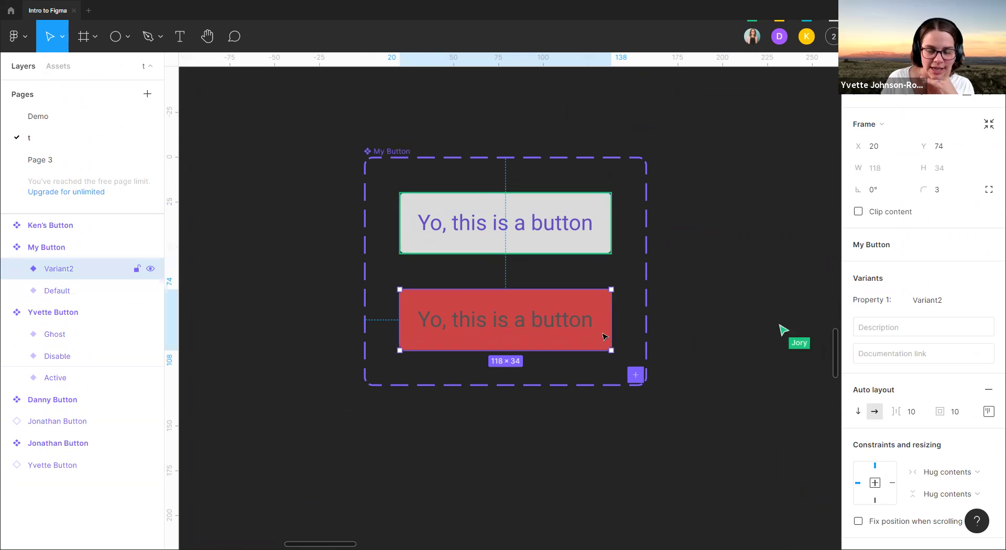
left_click(758, 230)
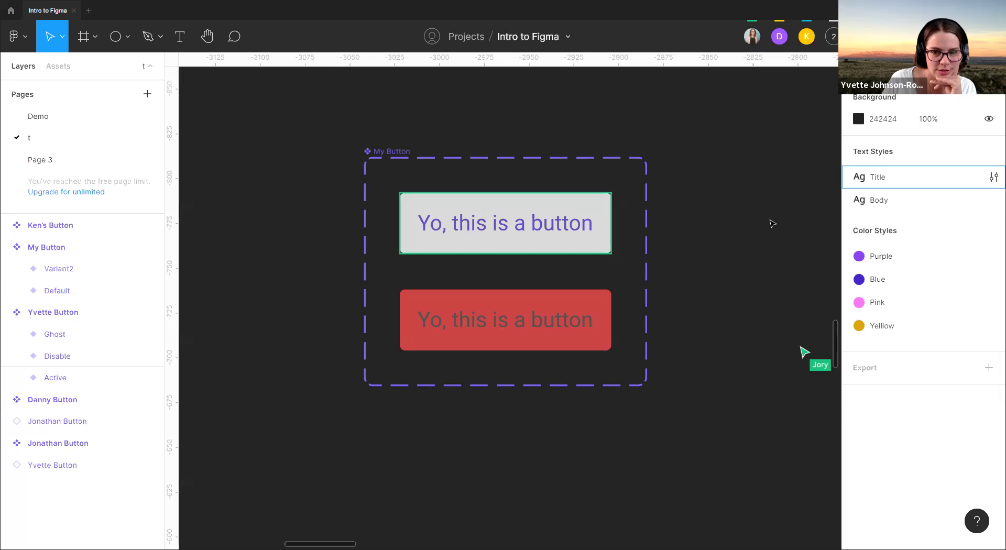
left_click(483, 222)
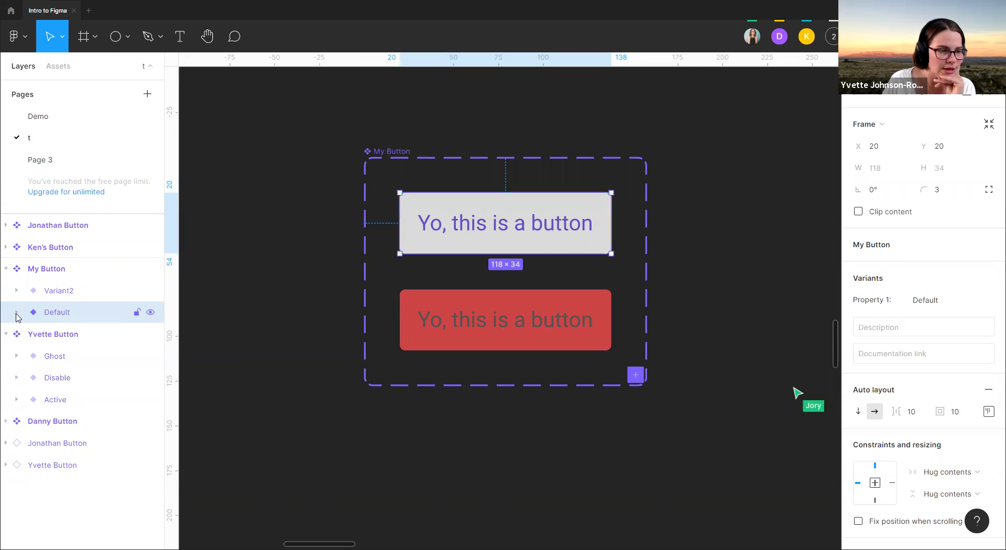
left_click(17, 313)
left_click(72, 338)
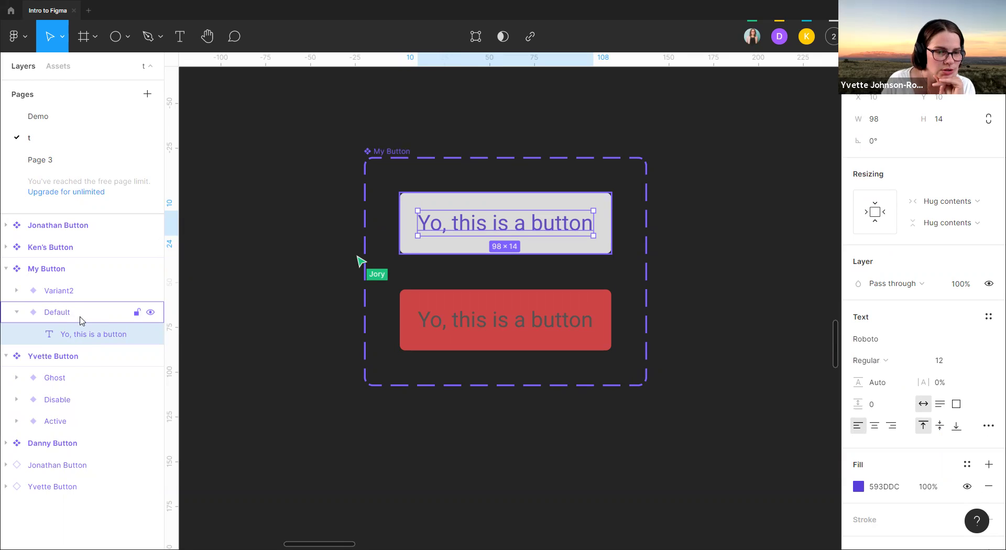
left_click(81, 319)
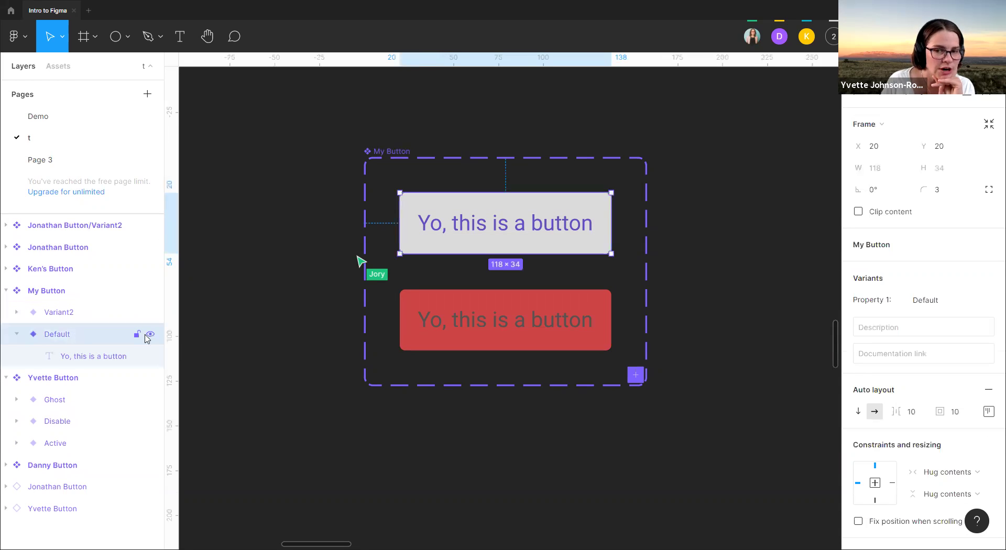
left_click(728, 243)
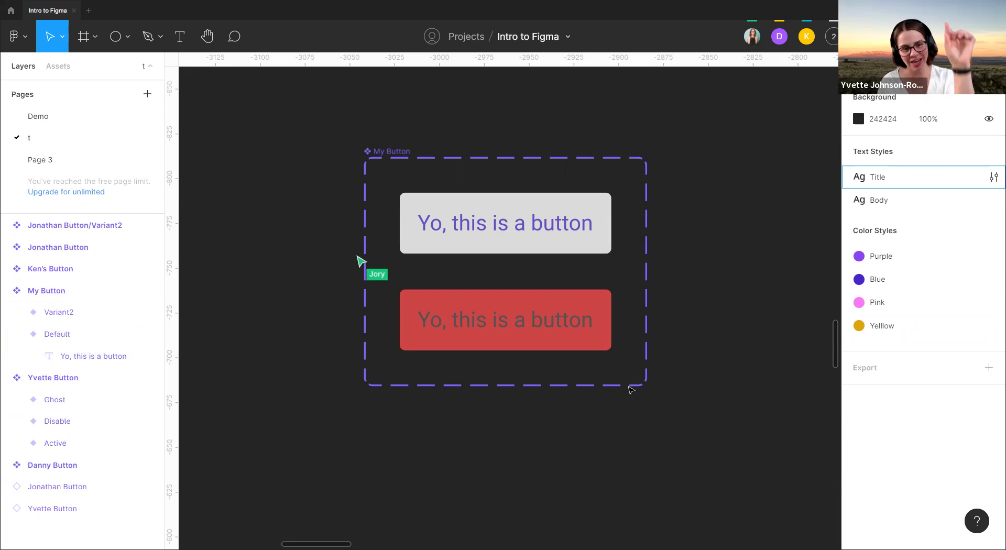
- Expand the text-only button set's Inactive and Default variants in the layer structure to compare their contents with My Button's Default variant
left_click(559, 224)
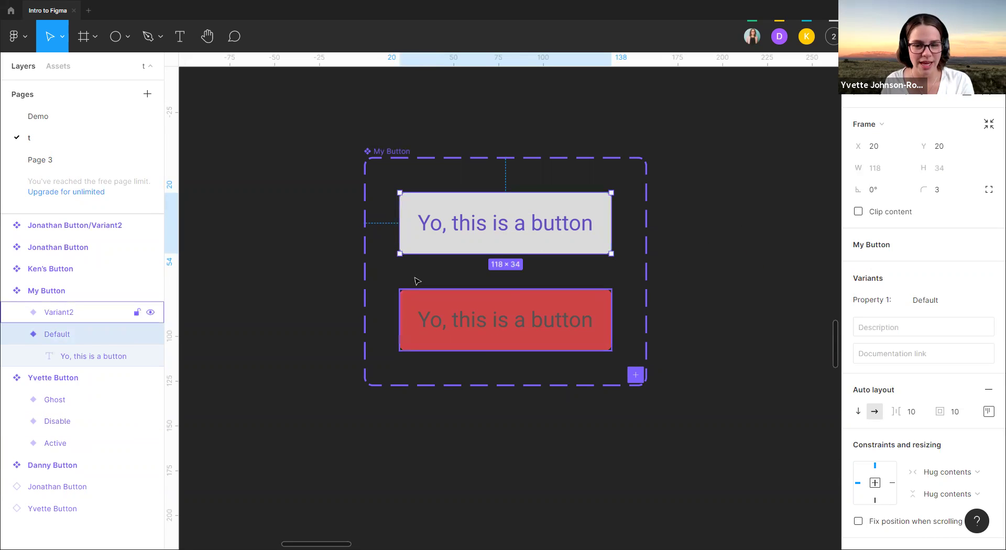
left_click(6, 268)
left_click(17, 291)
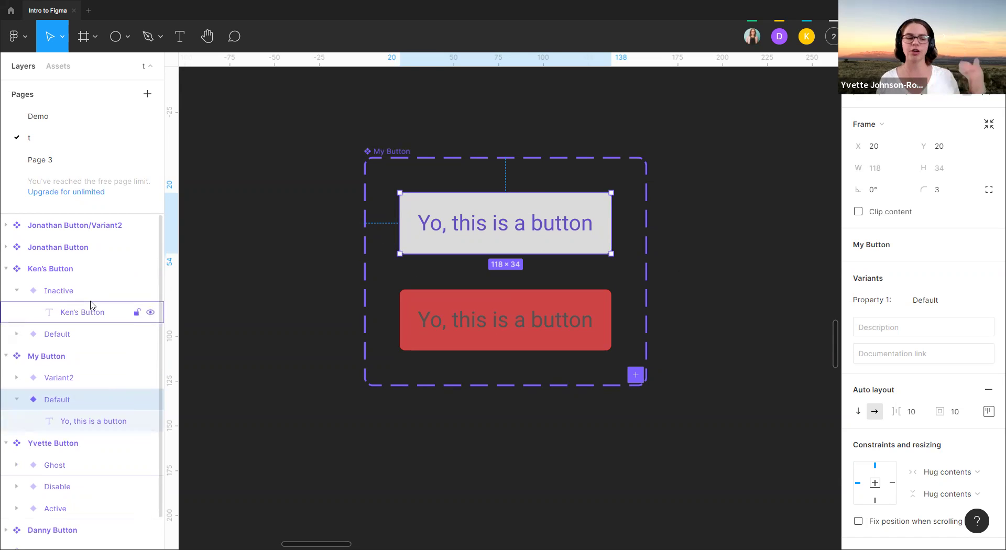
left_click(16, 334)
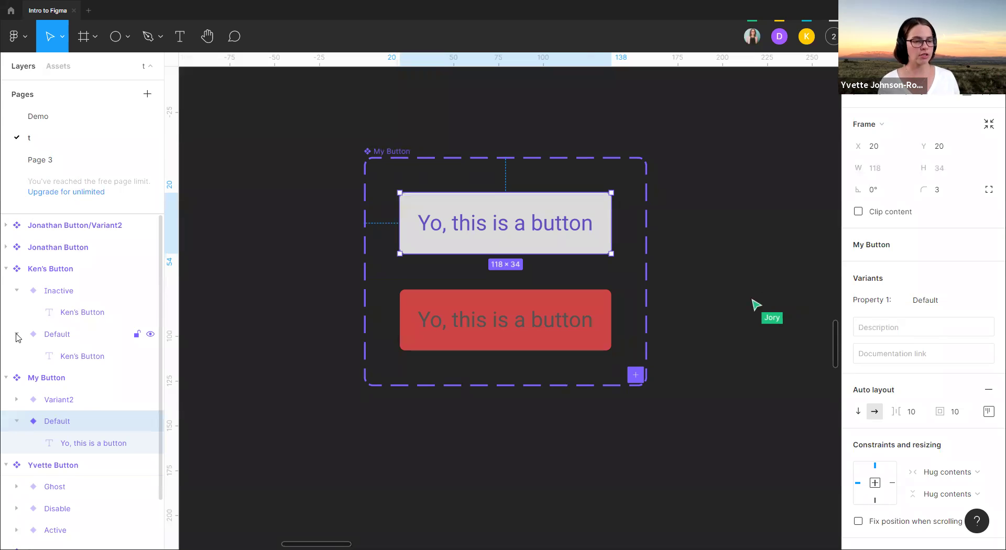
left_click(306, 257)
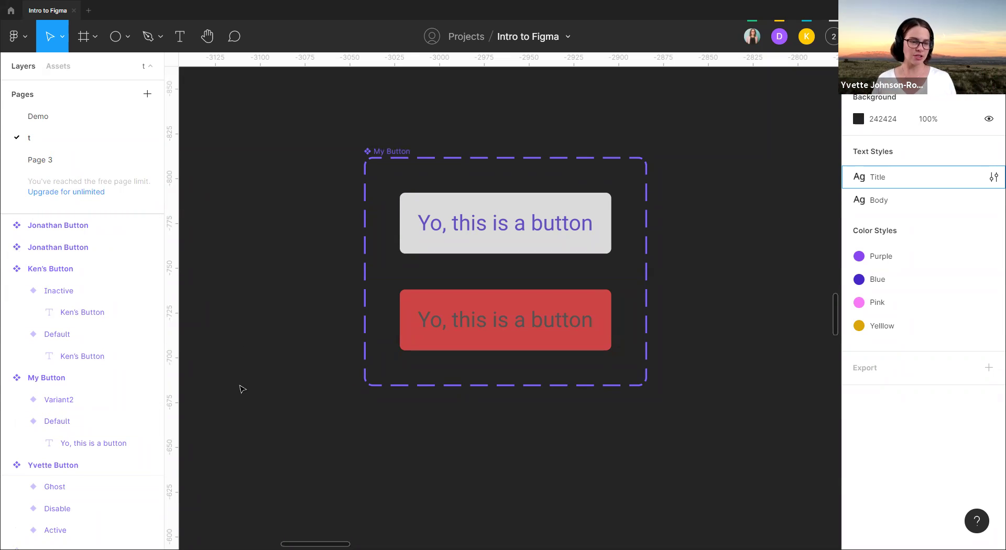
- Examine the cyan button component and its two instances further down the canvas
scroll(524, 356, "up", 5)
scroll(592, 294, "down", 10)
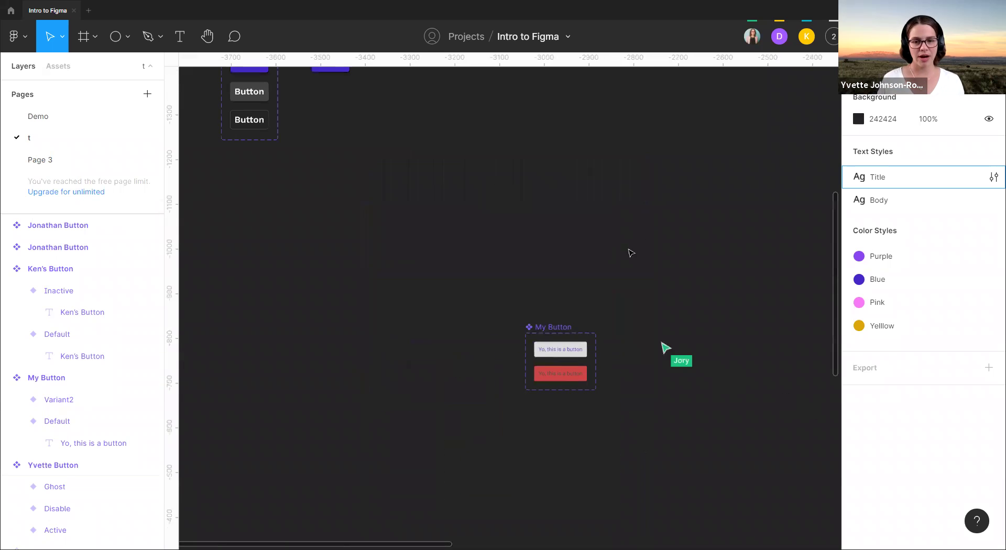
left_click_drag(402, 140, 595, 101)
scroll(565, 283, "down", 3)
left_click_drag(666, 431, 481, 146)
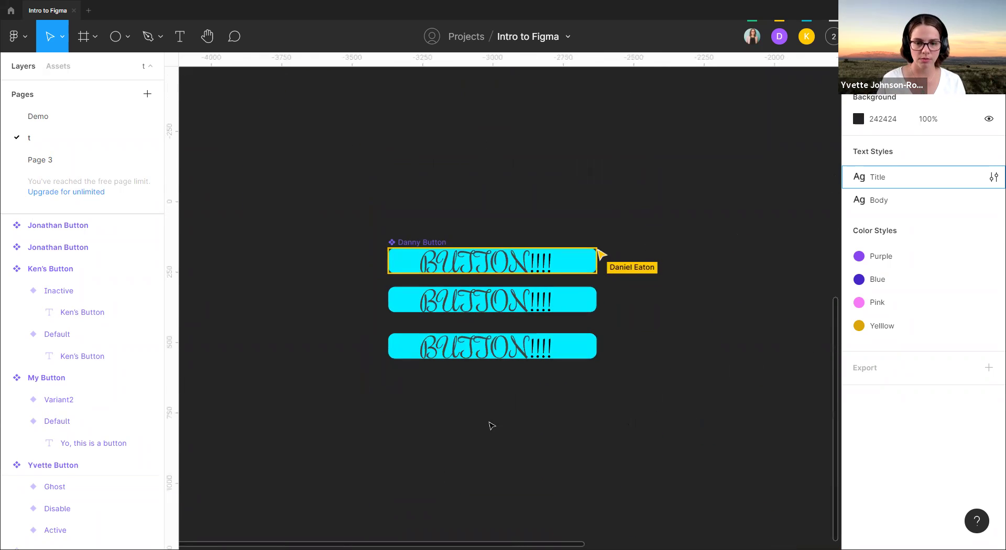
scroll(485, 273, "up", 5)
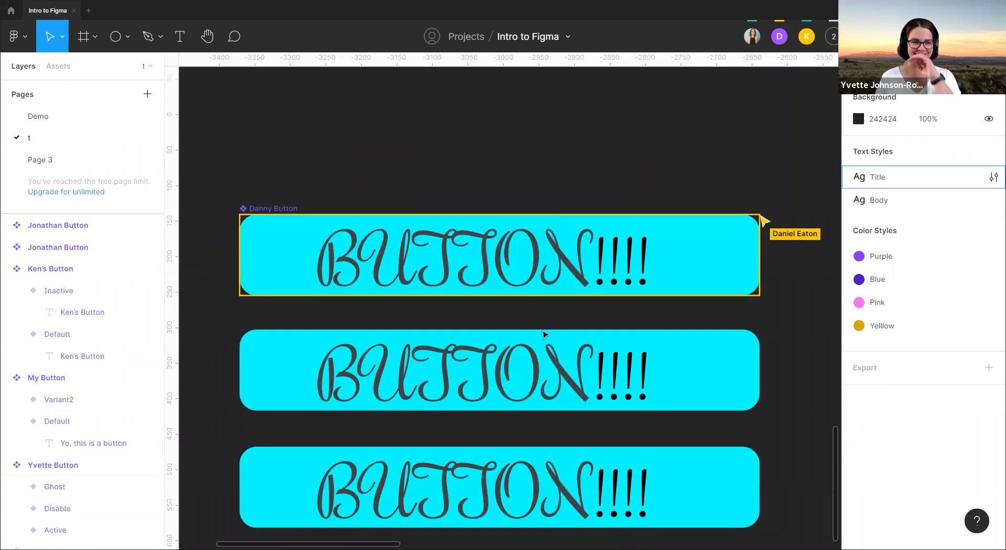
scroll(744, 361, "down", 2)
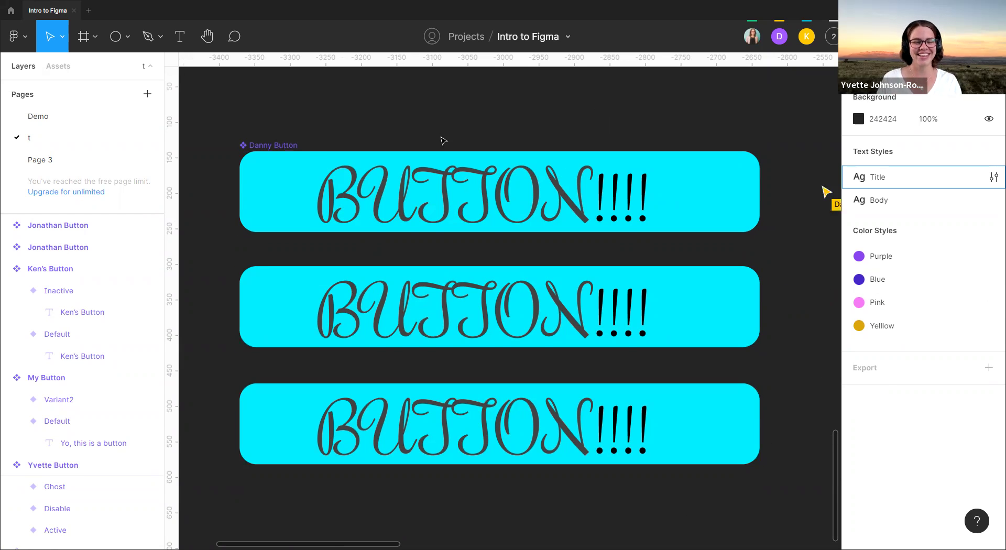
scroll(442, 139, "down", 3)
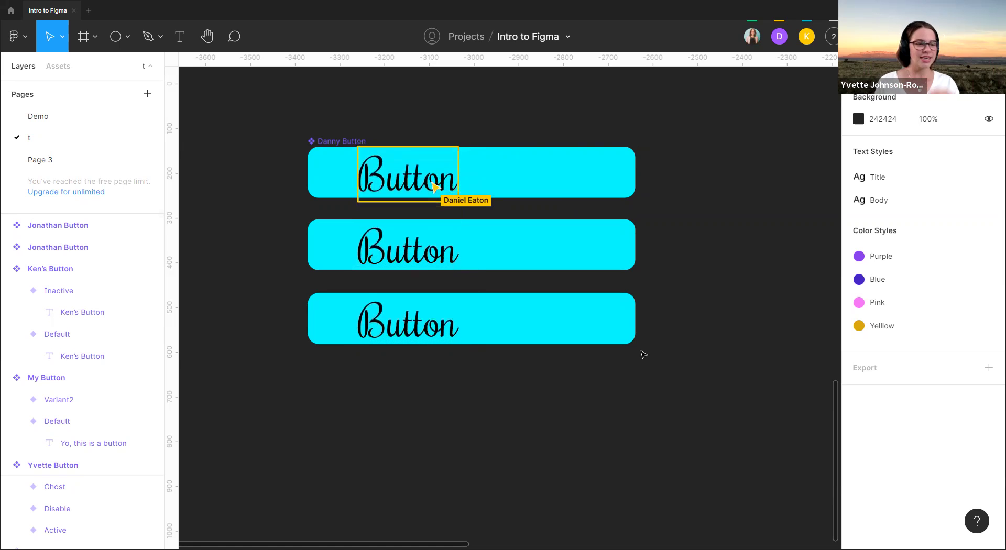
- Inspect the cyan main component's layer structure and select its Button text layer
left_click(341, 145)
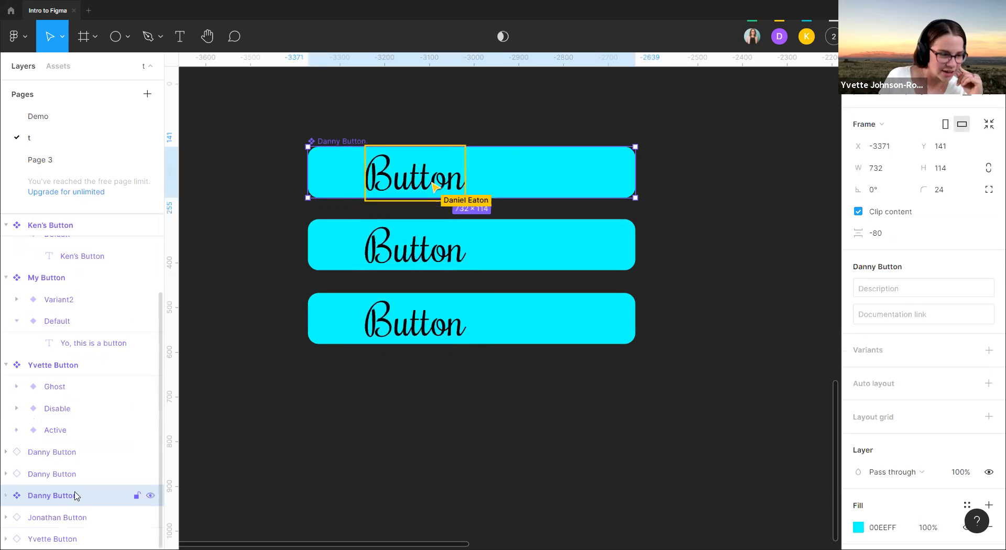
left_click(5, 495)
scroll(68, 492, "down", 1)
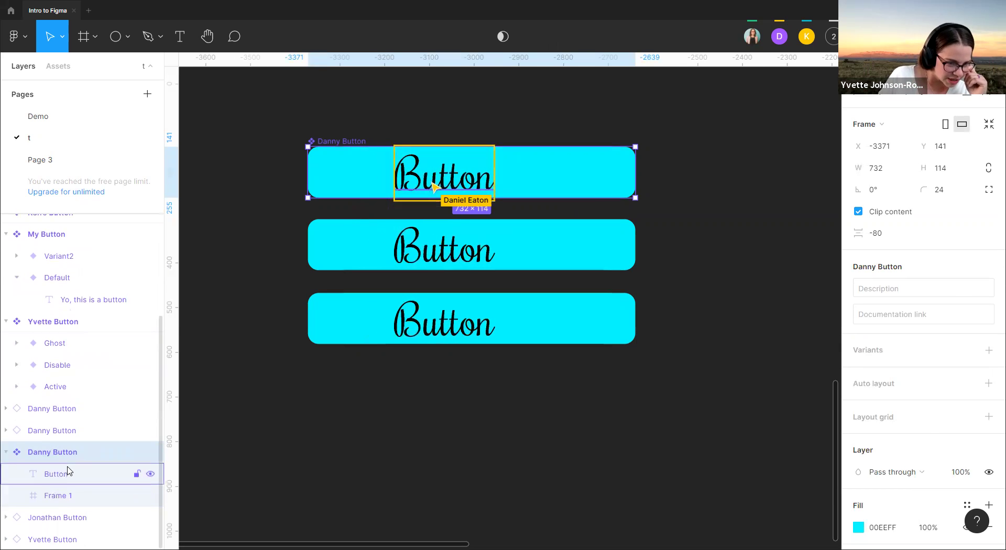
left_click(67, 472)
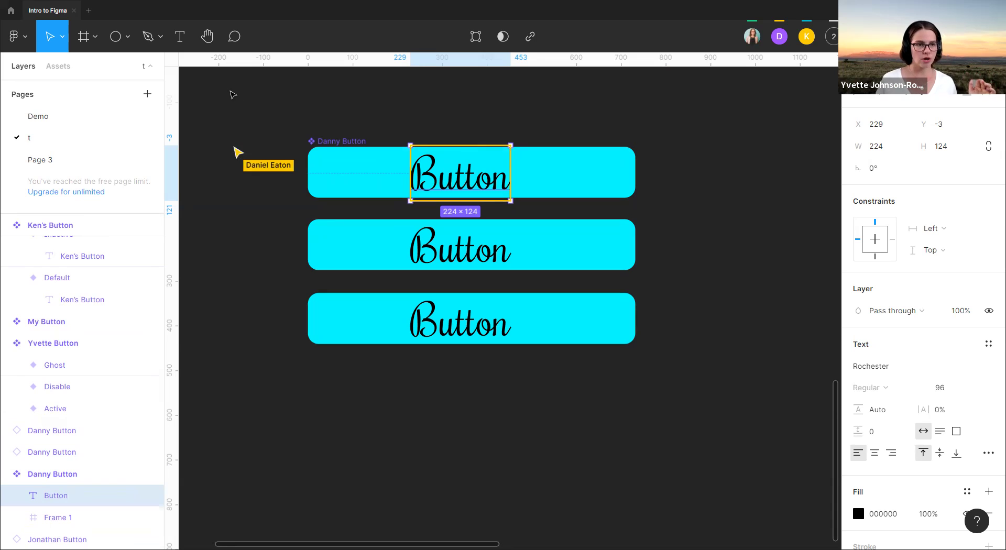
- Add a separate text layer reading "Button" on the empty canvas below the three cyan buttons
left_click(179, 36)
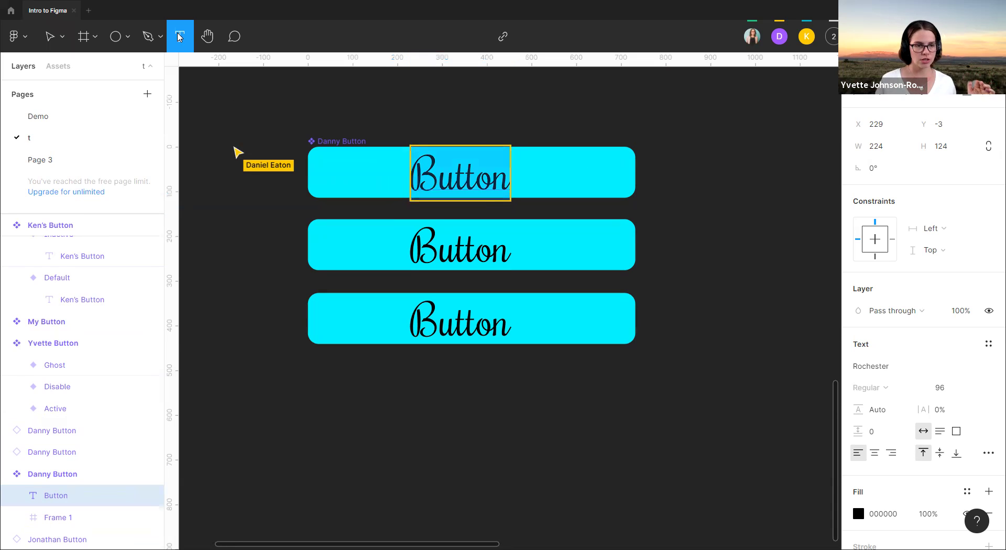
left_click(353, 402)
key("Escape")
type("Byut")
key("BackSpace")
key("BackSpace")
key("BackSpace")
key("BackSpace")
type("Button")
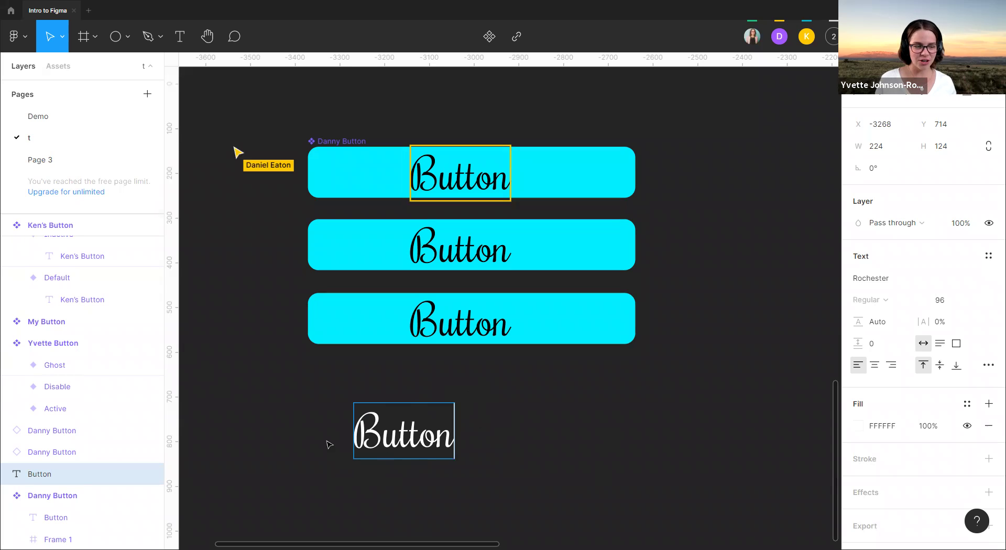
- Add auto layout to the new white Button text below the cyan buttons
right_click(356, 389)
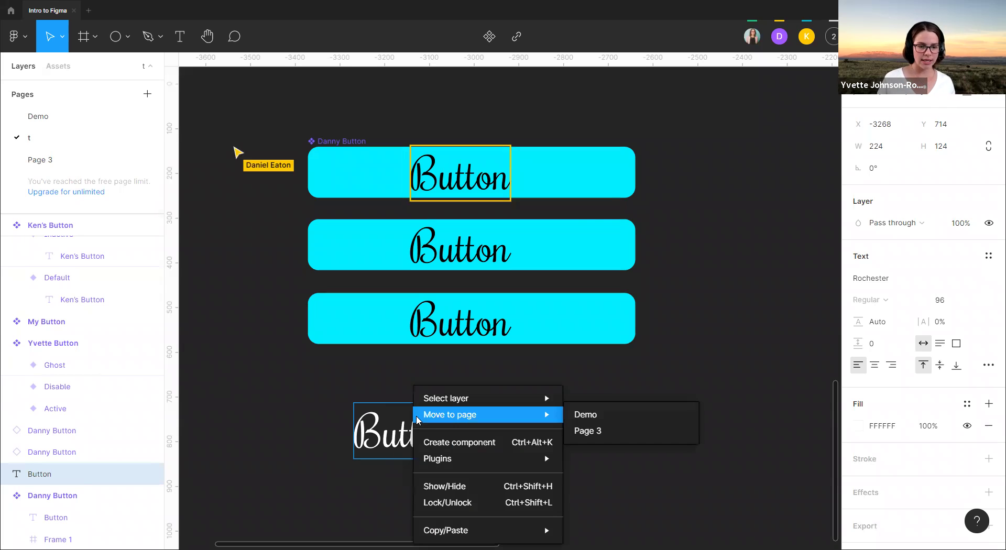
left_click(323, 404)
scroll(323, 404, "down", 3)
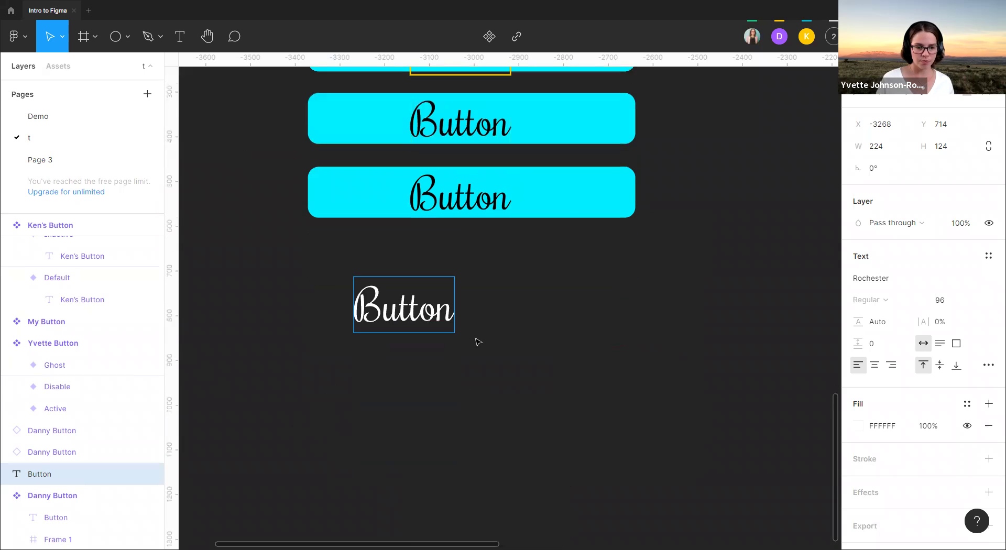
right_click(418, 314)
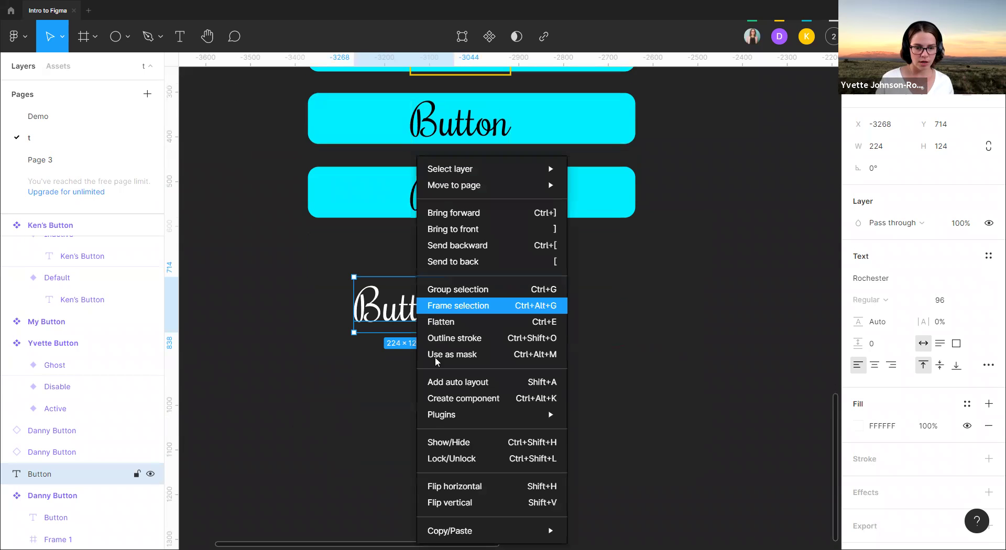
left_click(463, 382)
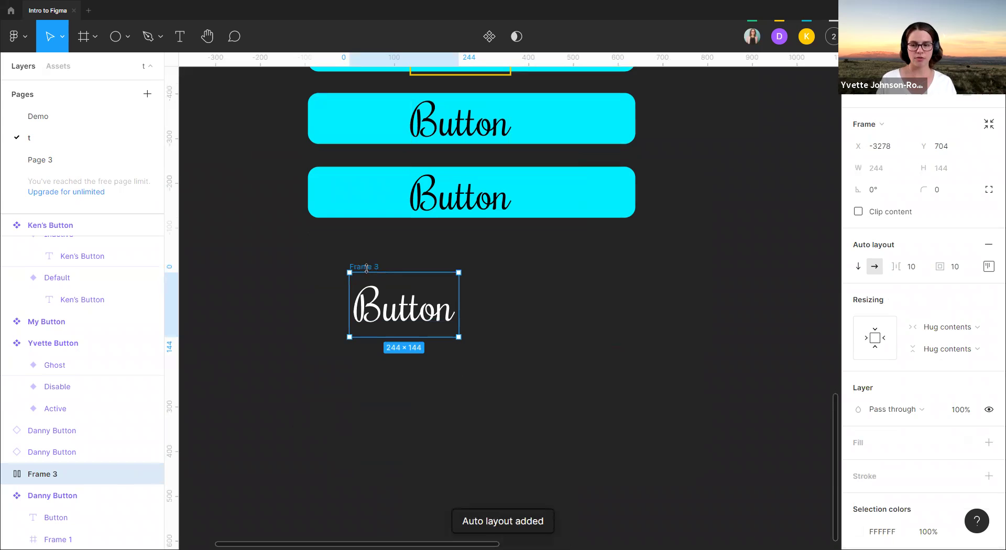
- Set the new Button frame's padding to 16 all around, with the top and bottom padding reduced to 8
left_click(964, 273)
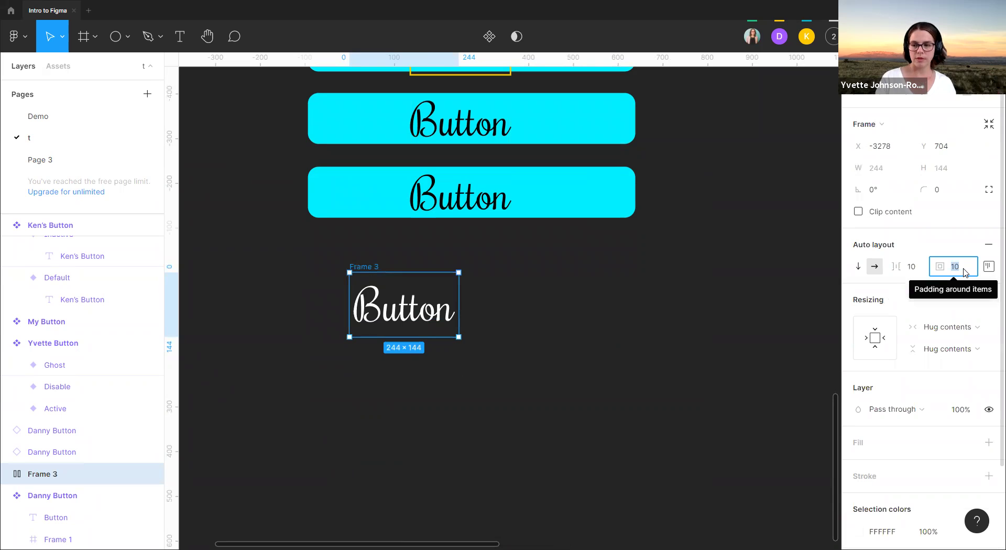
type("16")
key("Return")
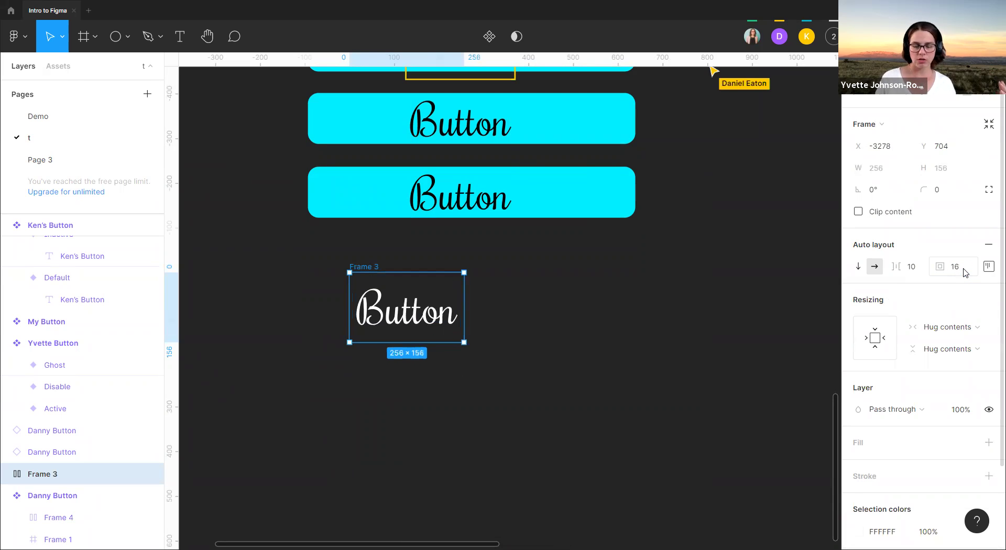
left_click(987, 267)
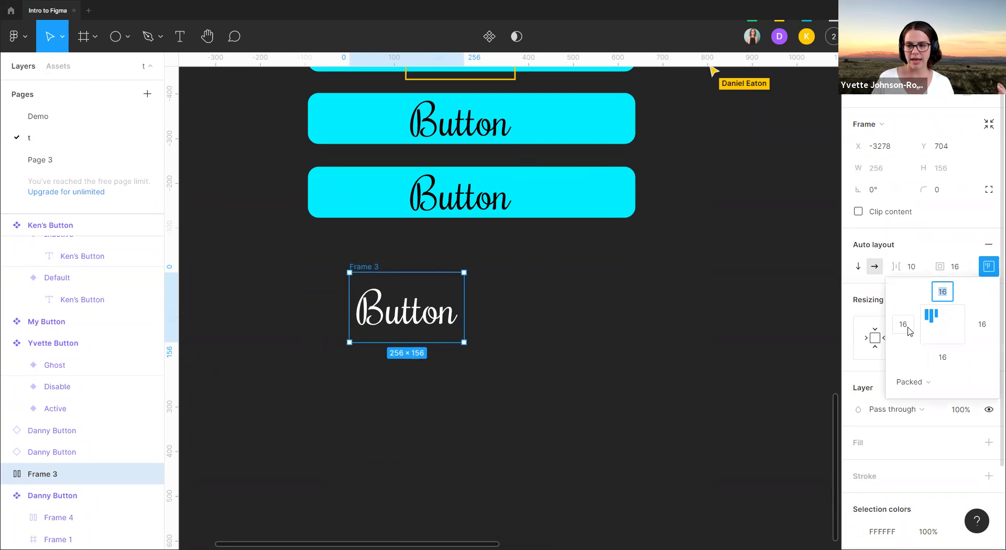
type("8")
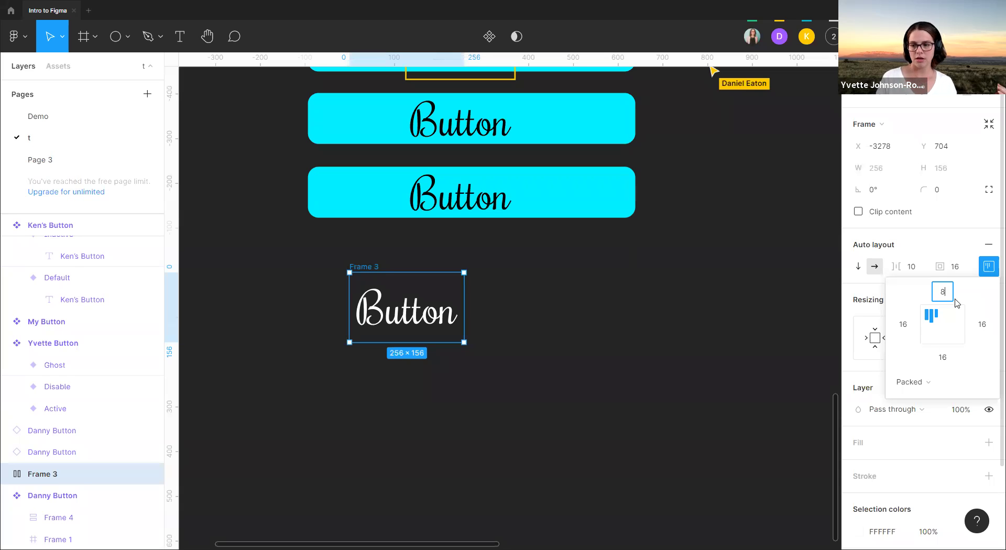
left_click(953, 358)
type("8")
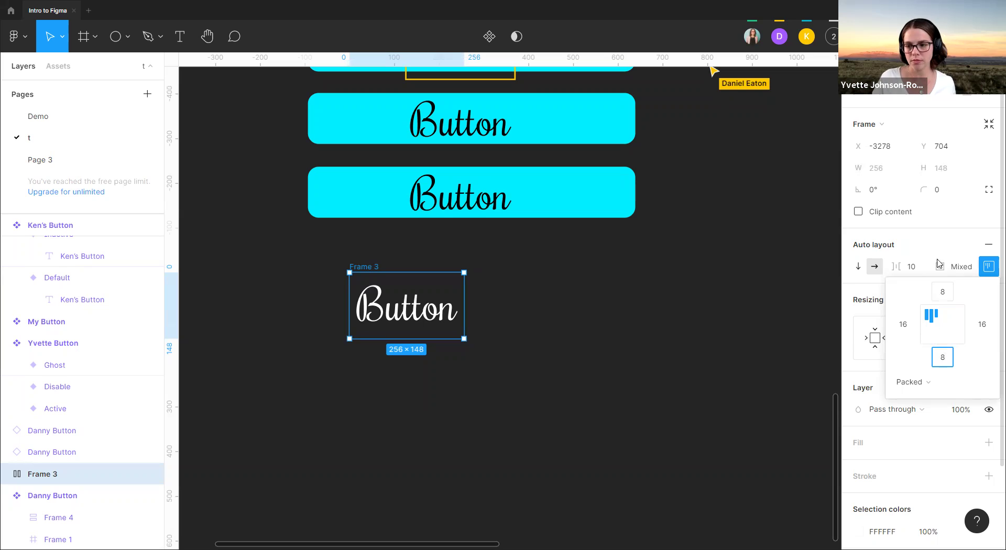
left_click(940, 236)
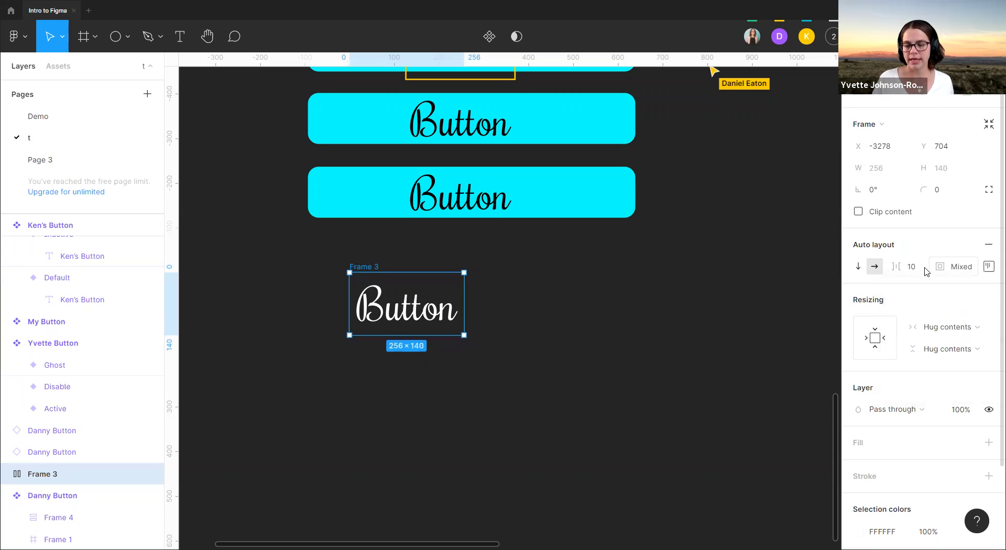
- Set the Button frame's auto layout alignment to center
left_click(988, 267)
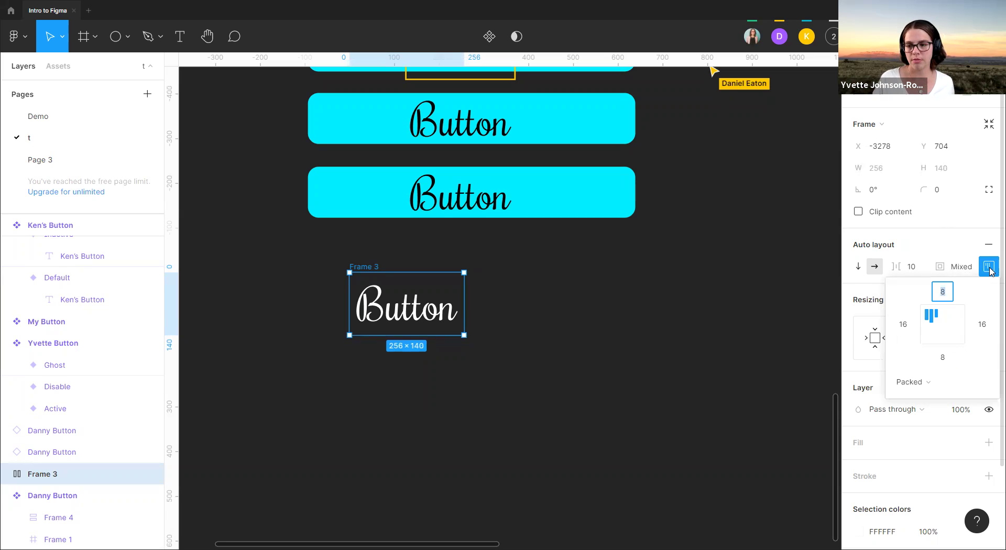
left_click(940, 328)
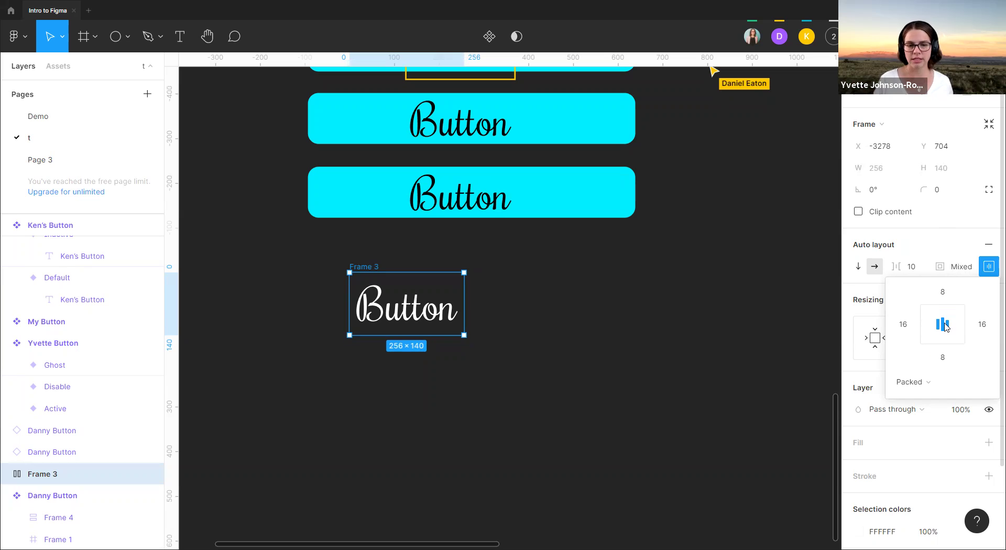
left_click(382, 261)
- Add a fill to the new Button frame and sample its cyan color from the button above
left_click(370, 267)
scroll(903, 445, "down", 2)
left_click(967, 391)
left_click(984, 393)
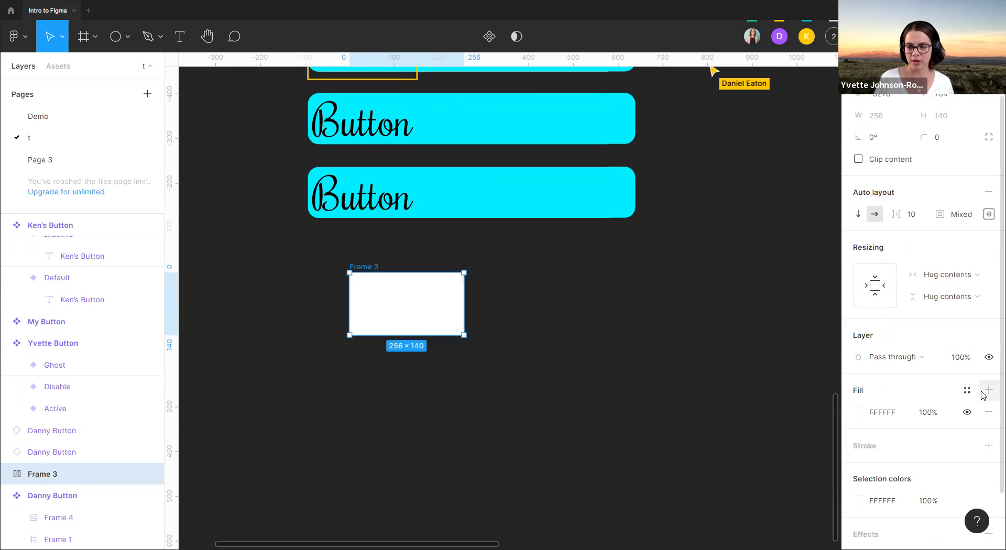
left_click(857, 412)
left_click(697, 398)
left_click(595, 202)
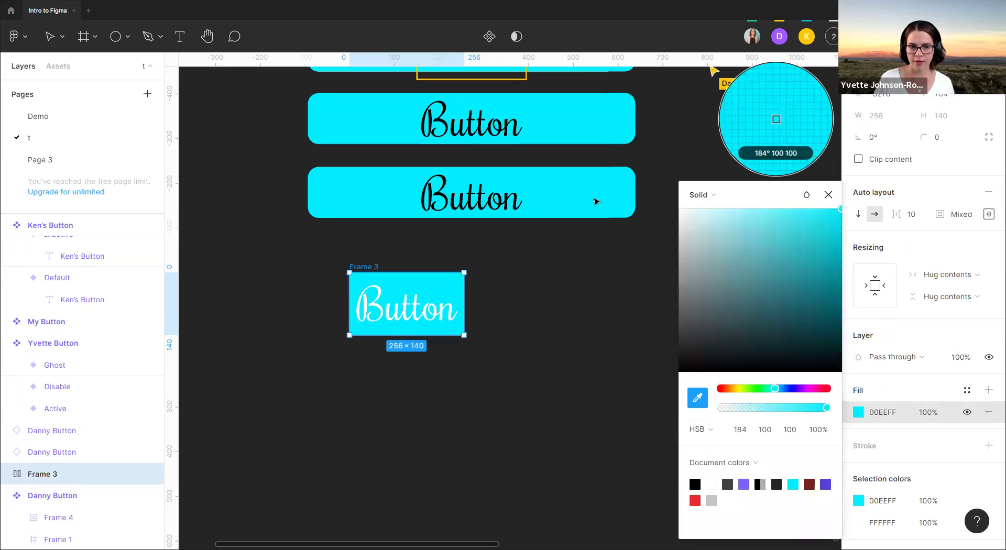
- Change the fill of the Button text inside the new cyan frame to near-black 1B1919
left_click(471, 460)
left_click(371, 267)
double_click(370, 307)
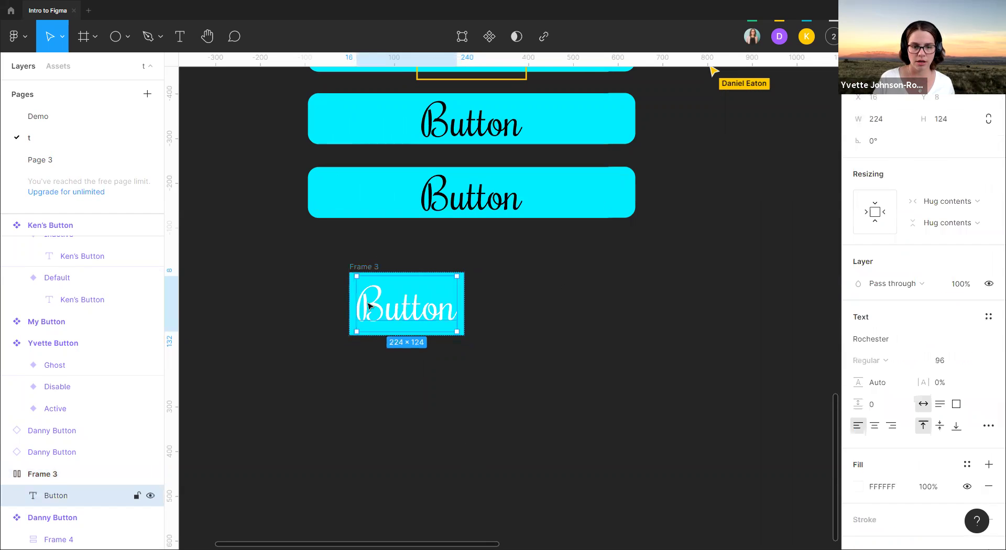
left_click(857, 487)
left_click(696, 347)
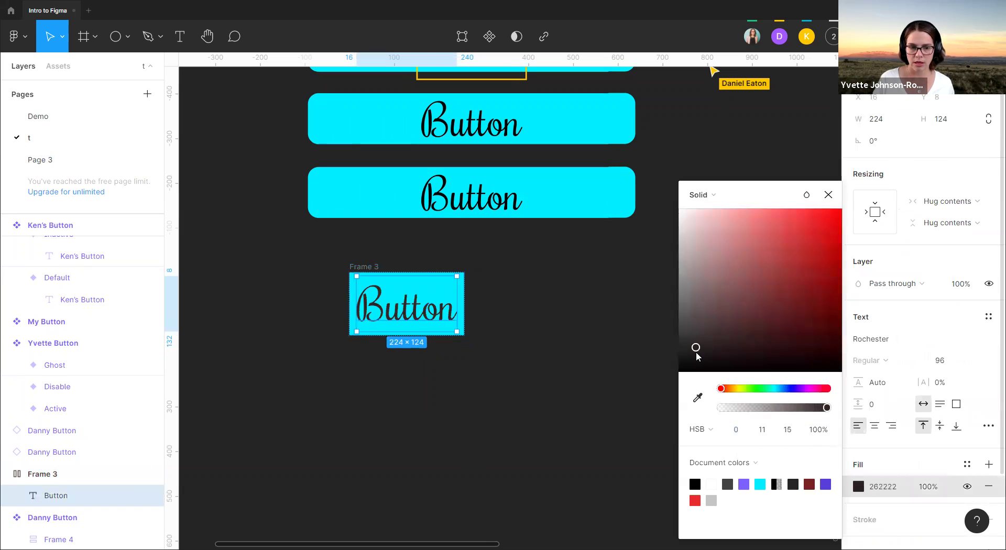
left_click(444, 435)
- Try resizing the new cyan button frame by hand, and undo the resize
left_click(348, 266)
left_click_drag(466, 314, 585, 367)
left_click(428, 253)
key("ctrl+z")
key("ctrl+z")
- Replace the new cyan button's text with "My Button is Pretty"
left_click(440, 317)
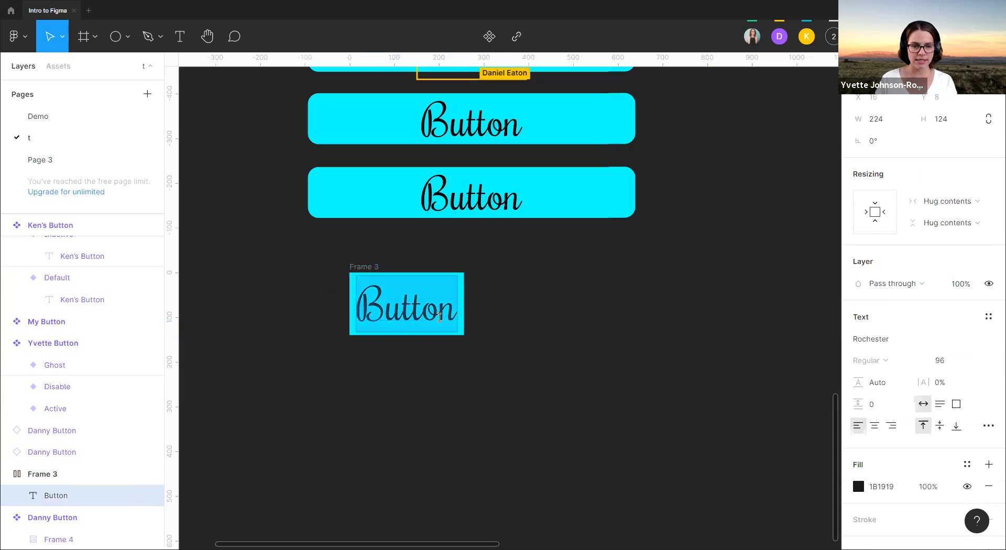
type("My Button is")
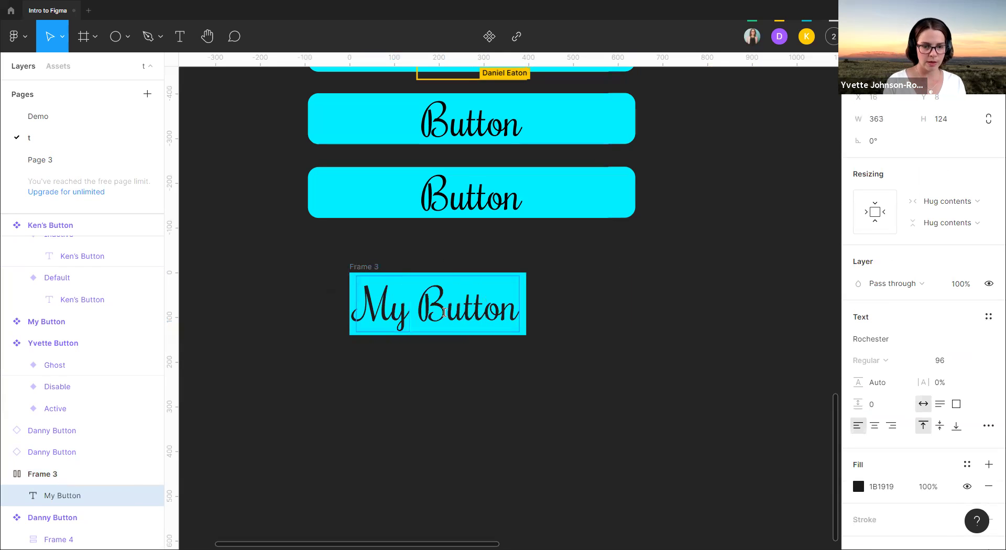
type(" B")
key("BackSpace")
key("BackSpace")
type("Pr")
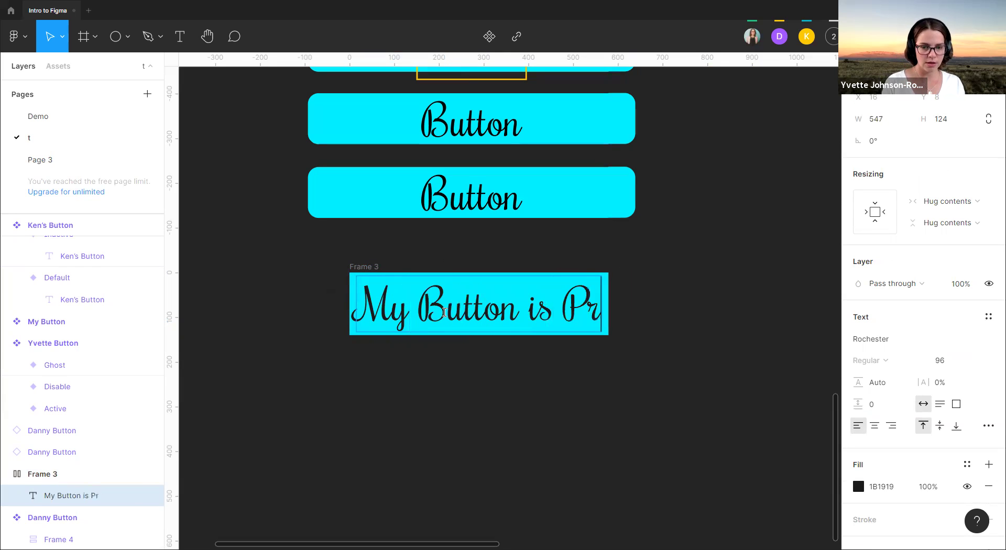
type("etty")
key("Escape")
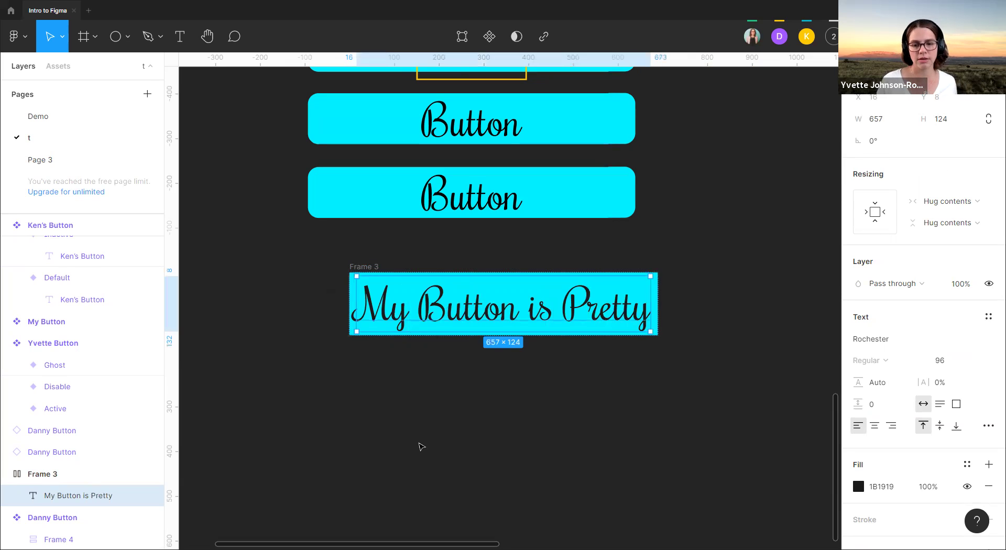
left_click(422, 445)
- Check the horizontal resizing options, fixed width and hug contents, for the "My Button is Pretty" frame
left_click(78, 474)
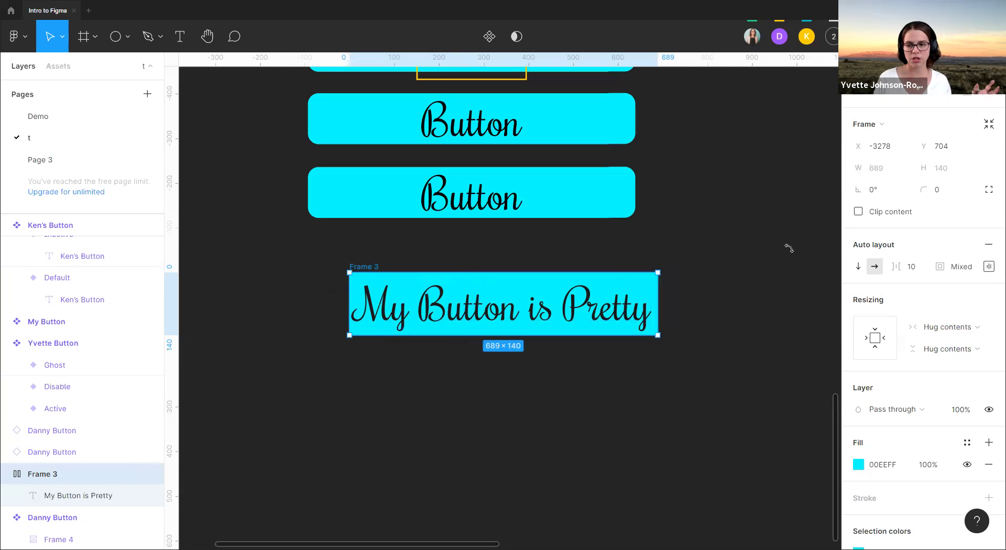
left_click(961, 329)
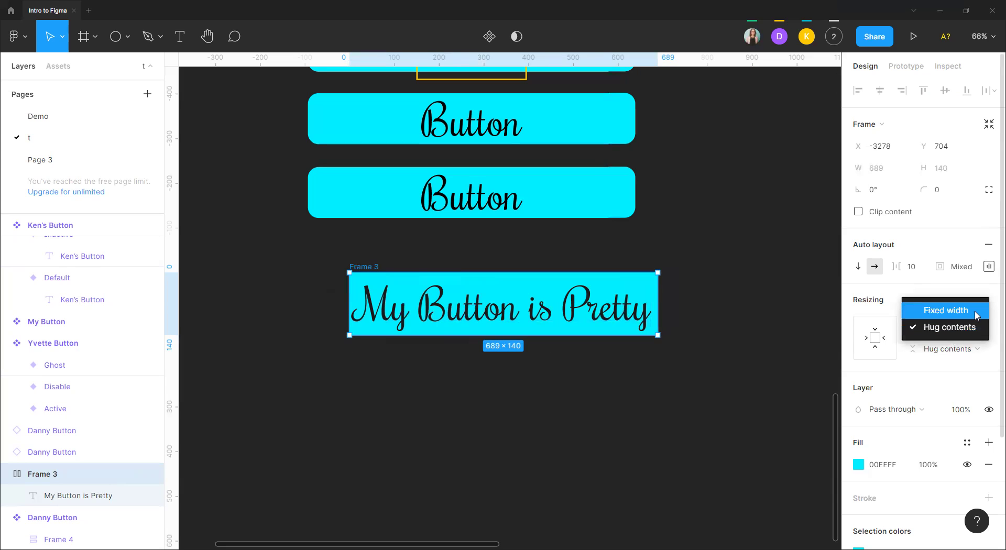
key("Escape")
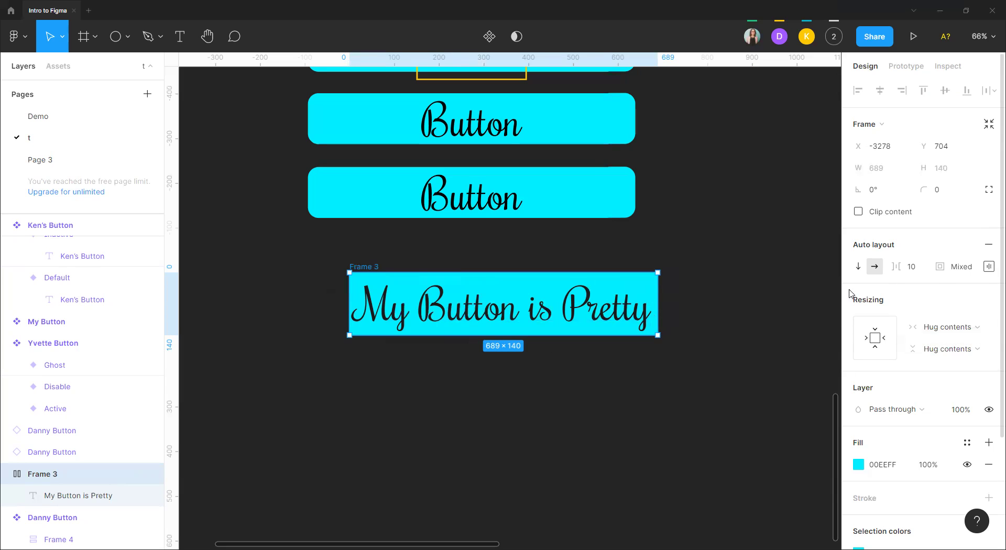
- Move Frame 3 to about X -3349, Y 730, below the stack of cyan buttons
key("Escape")
left_click_drag(365, 274, 338, 282)
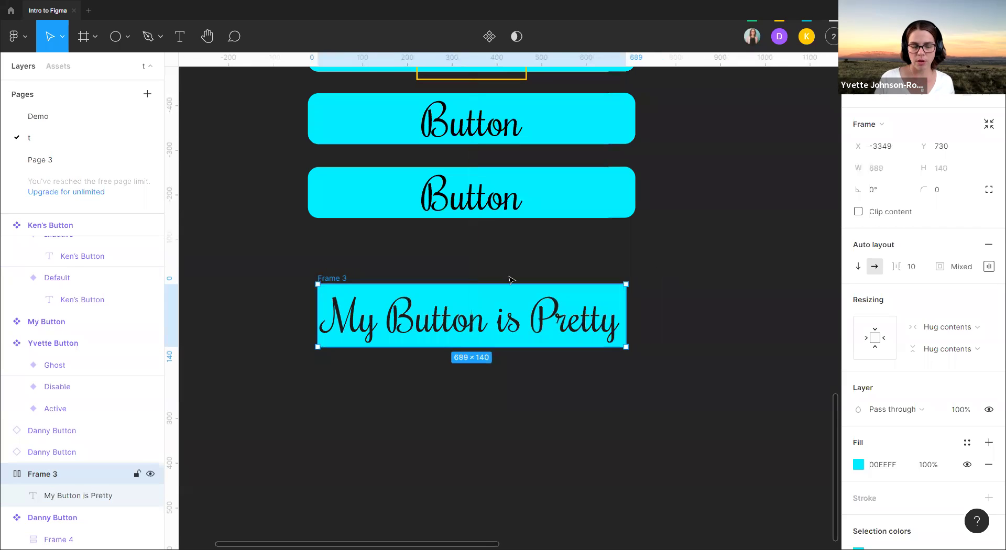
key("Escape")
left_click(325, 292)
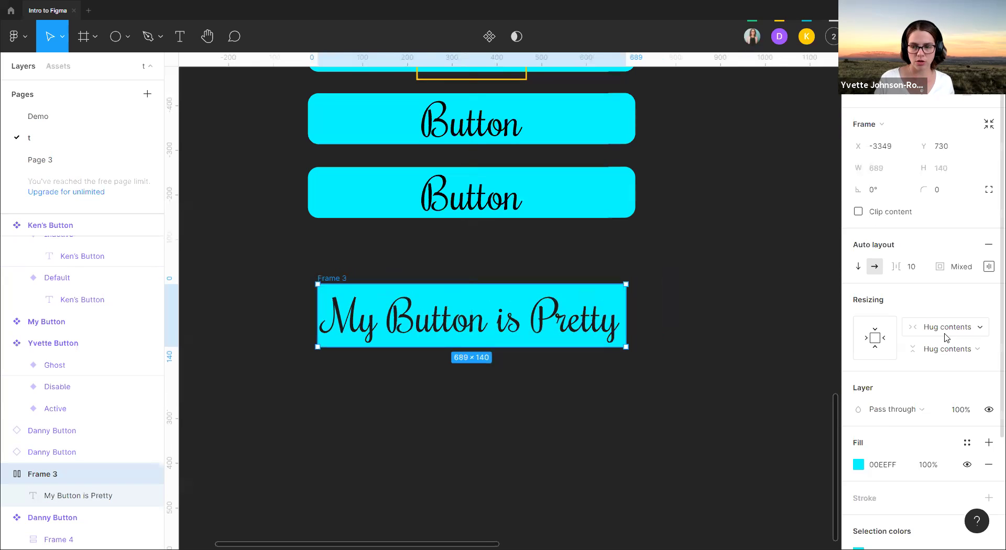
- Check the auto layout alignment and padding of Frame 3, and clear the selection
left_click(988, 266)
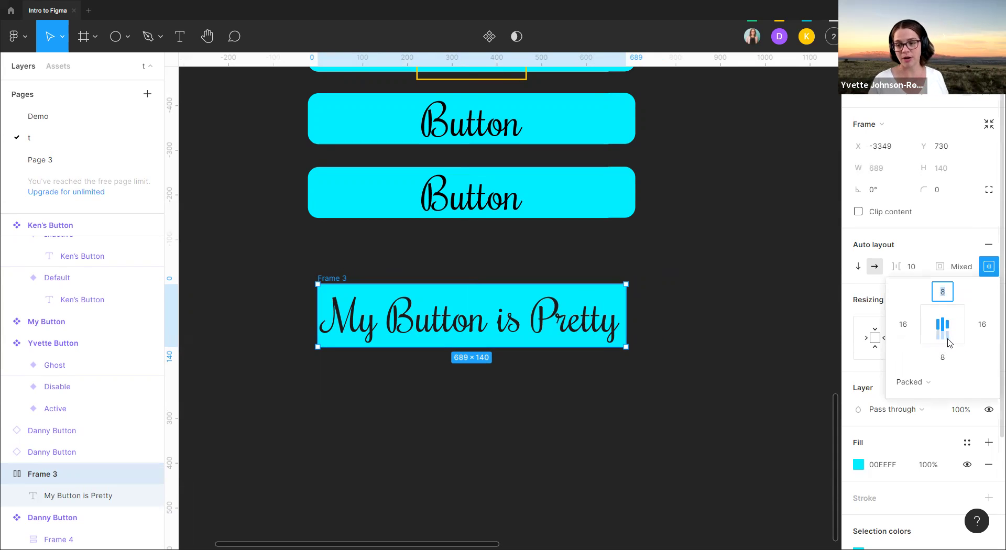
left_click(658, 260)
left_click(331, 282)
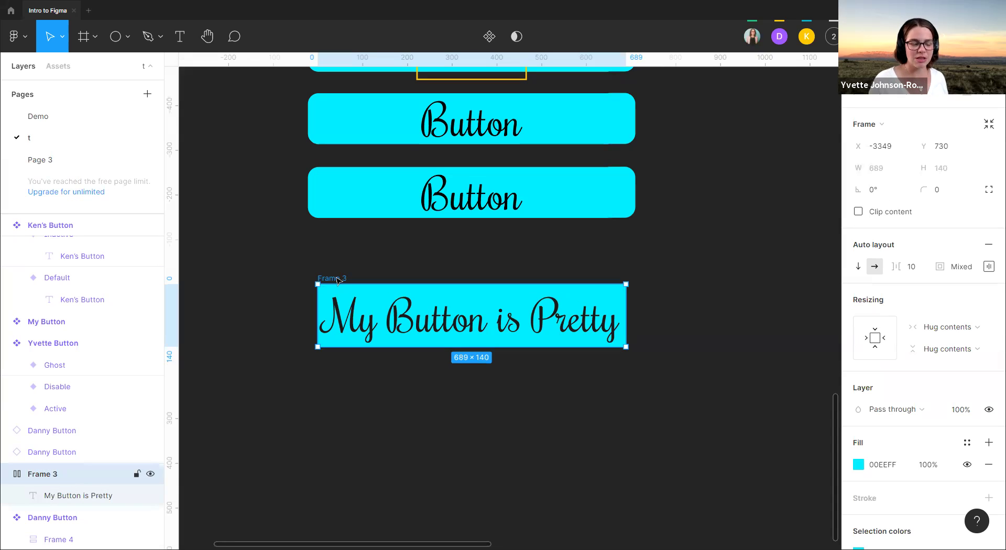
left_click(680, 247)
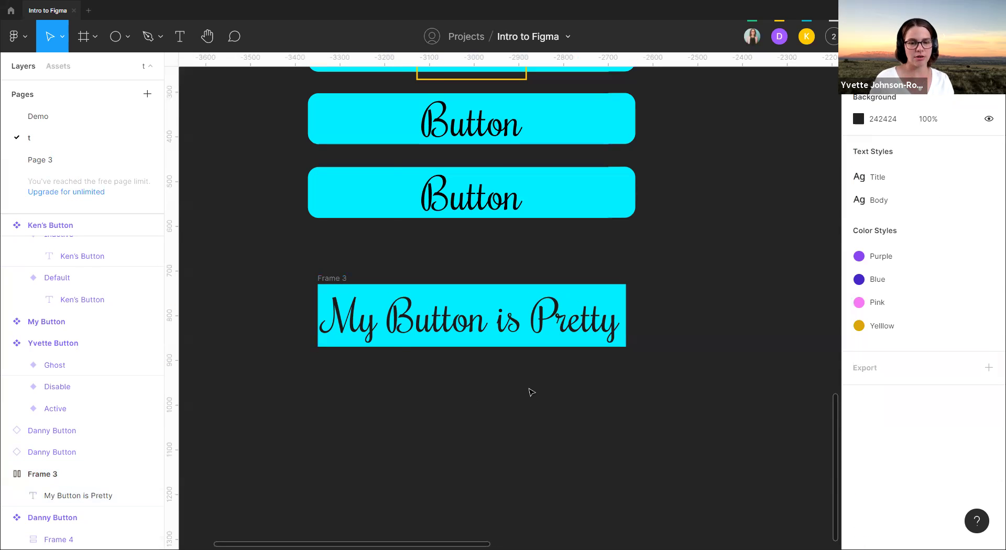
- Examine the participants' button components across the canvas, including the cyan, red and purple button sets
scroll(530, 392, "down", 5)
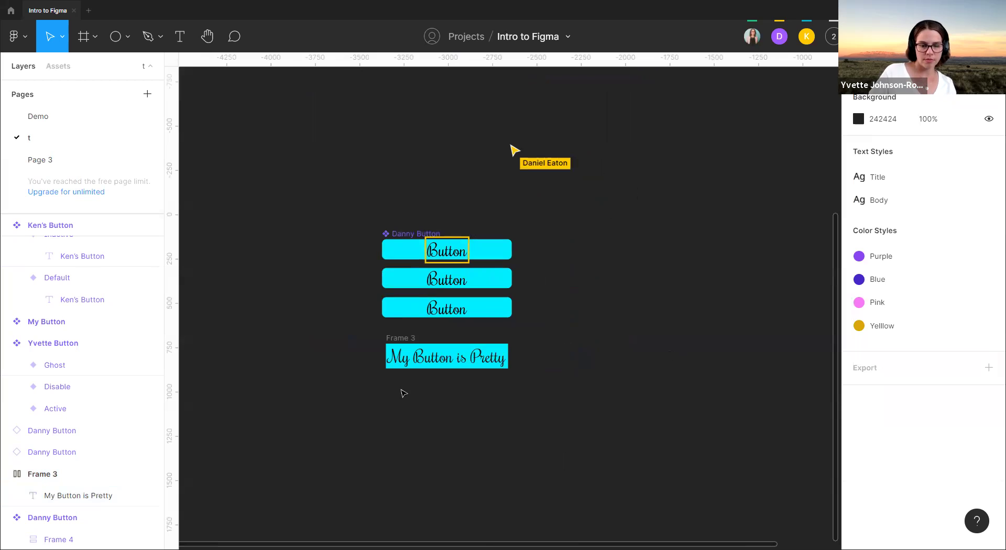
scroll(397, 379, "up", 3)
scroll(496, 442, "down", 8)
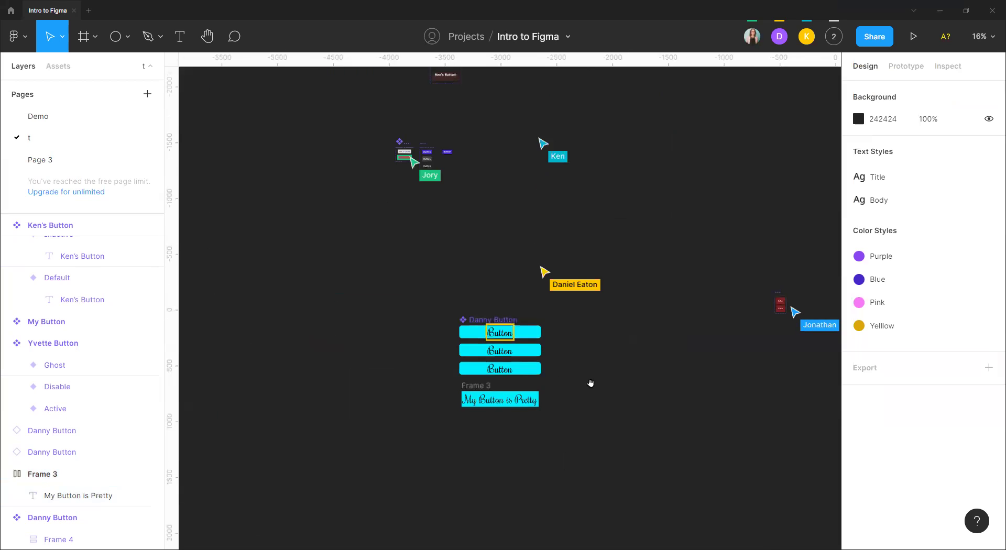
left_click_drag(590, 383, 433, 408)
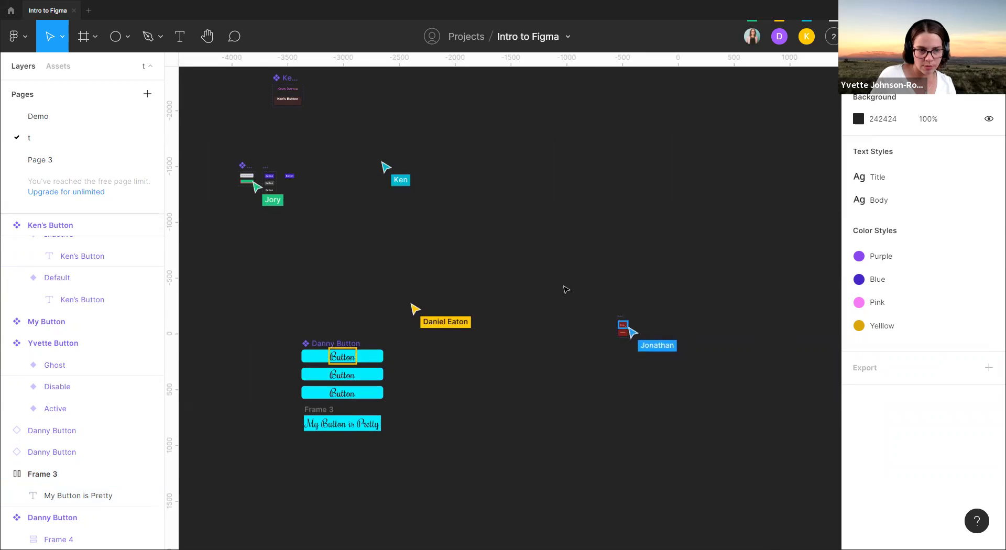
scroll(628, 325, "up", 5)
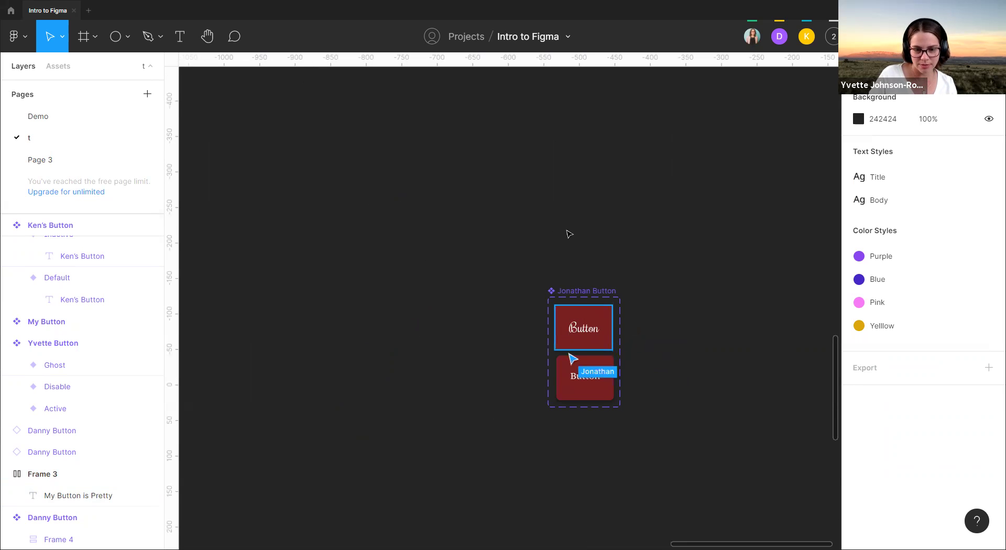
scroll(592, 257, "down", 5)
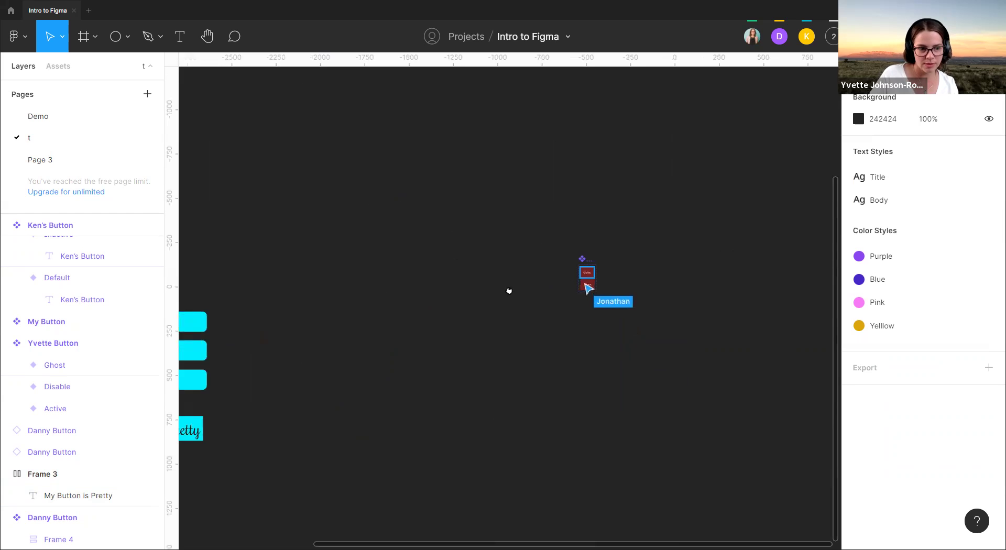
left_click_drag(508, 291, 642, 369)
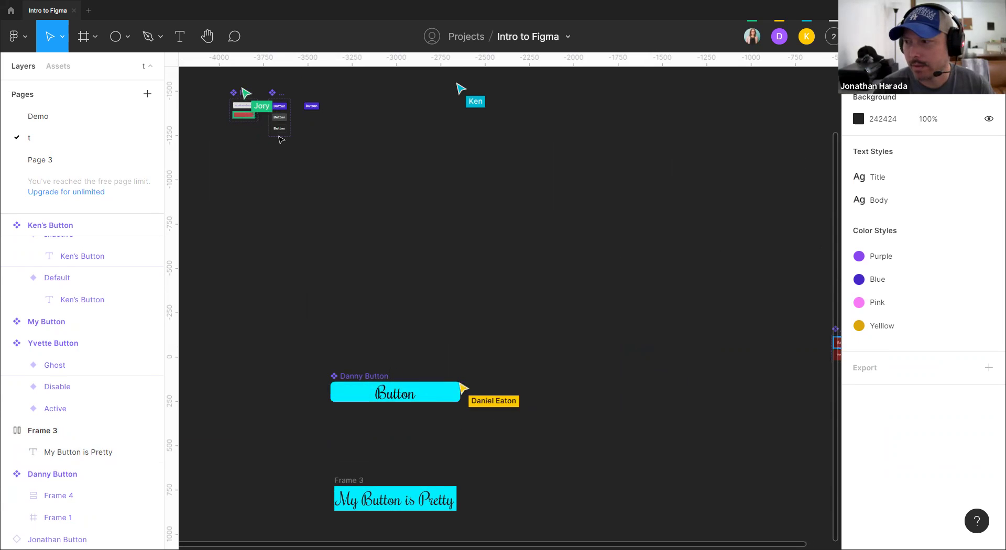
scroll(281, 139, "up", 5)
scroll(289, 99, "up", 2)
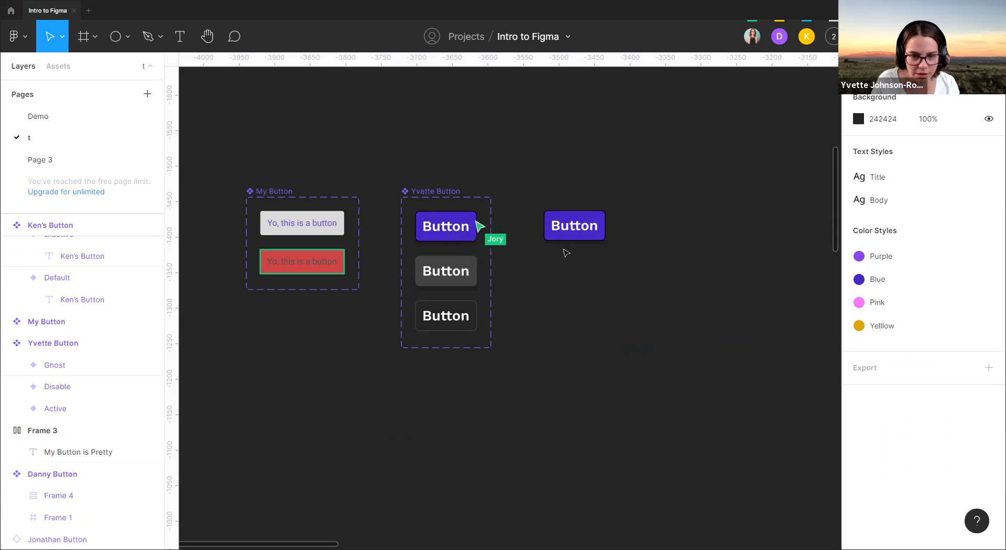
scroll(678, 184, "down", 5)
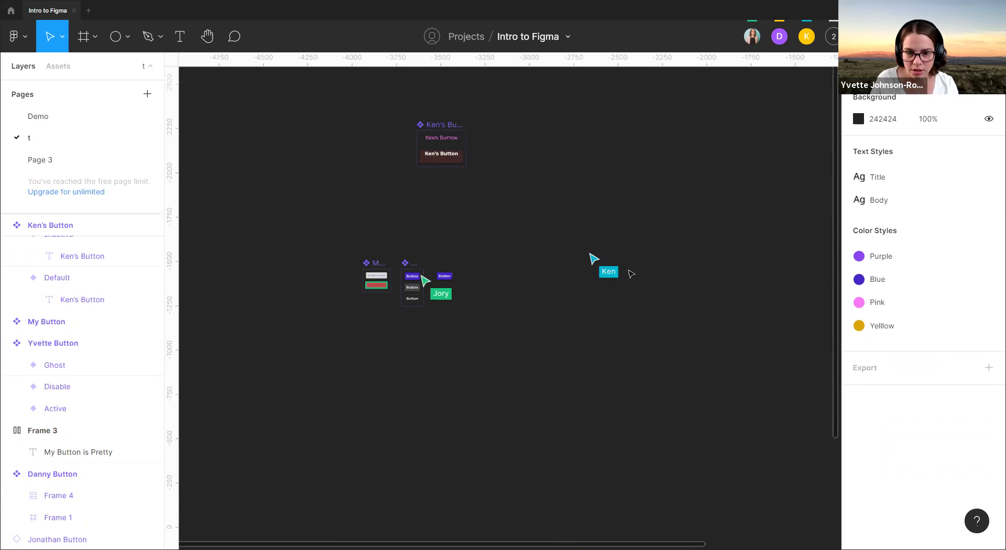
- Follow a collaborator's view to the red button component set, and select the set to inspect its properties
left_click(833, 36)
left_click(796, 74)
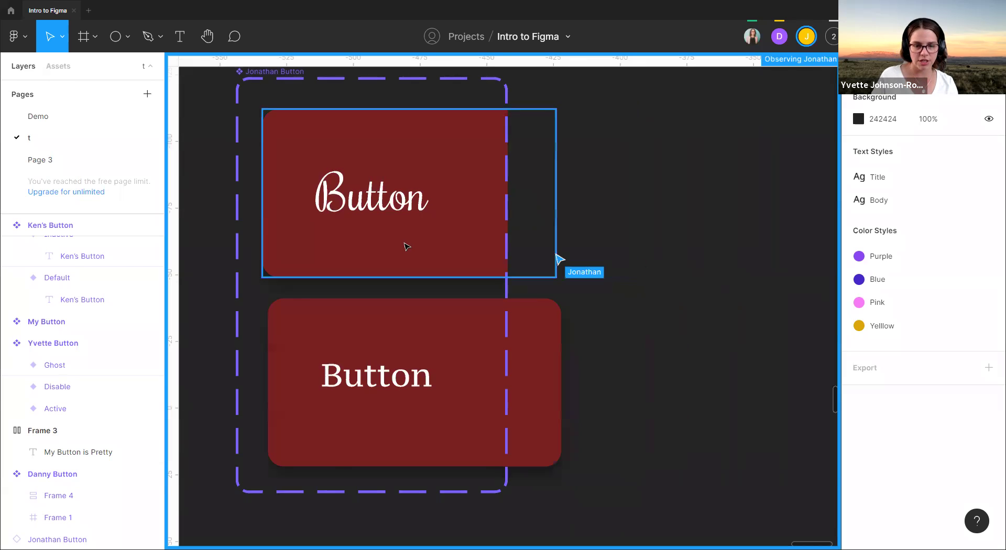
scroll(404, 247, "down", 3)
left_click(350, 137)
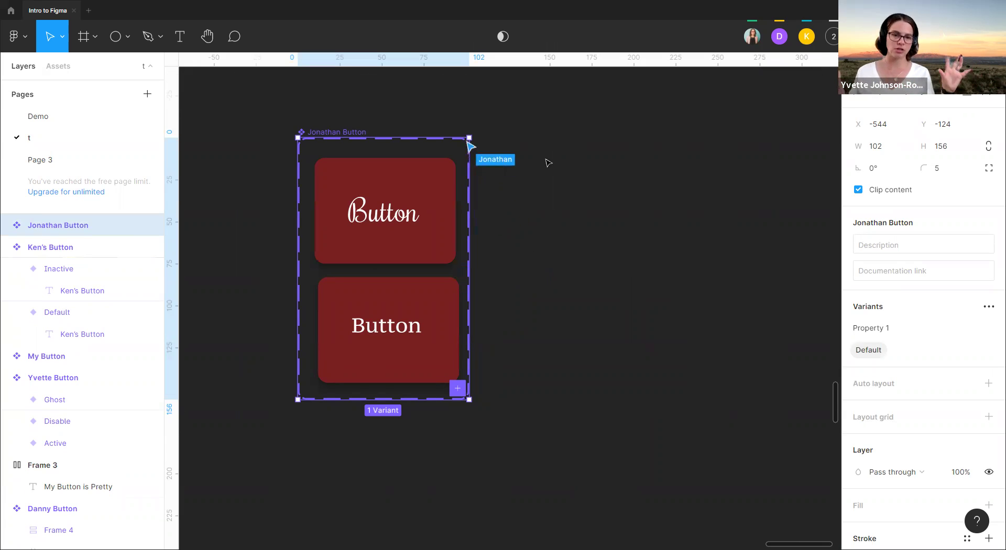
left_click(647, 159)
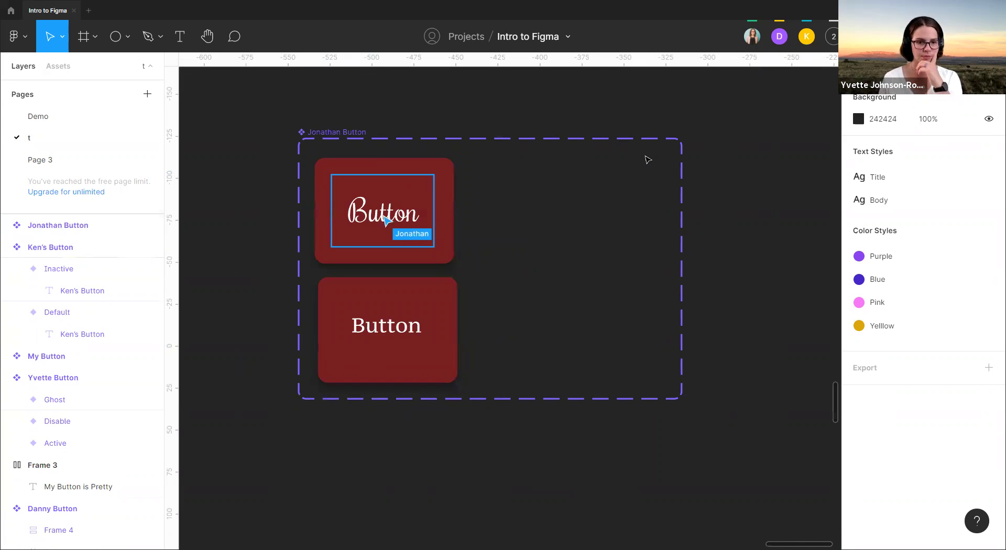
- Expand the red Default variant's layers and inspect its nested Frame 2 and Button text
left_click(379, 229)
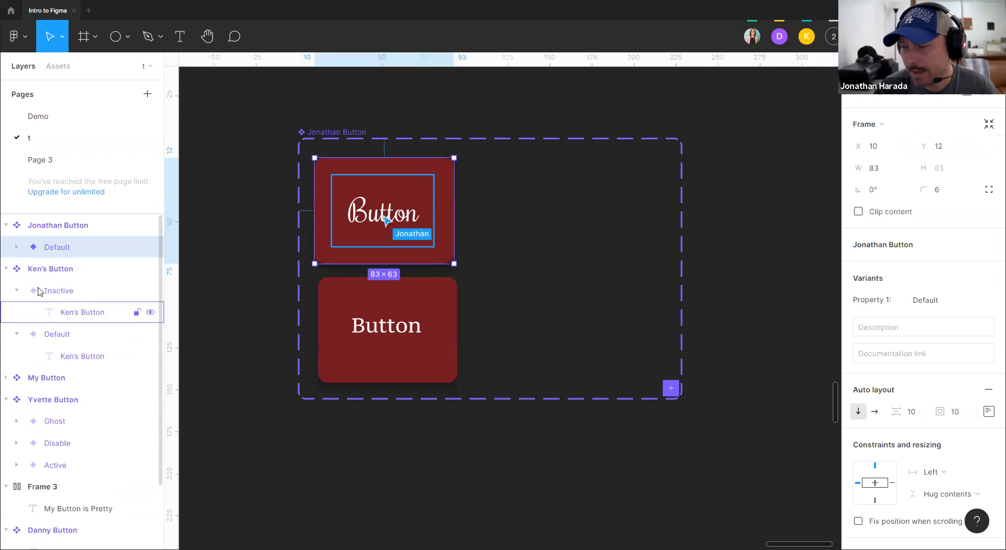
left_click(16, 247)
left_click(42, 268)
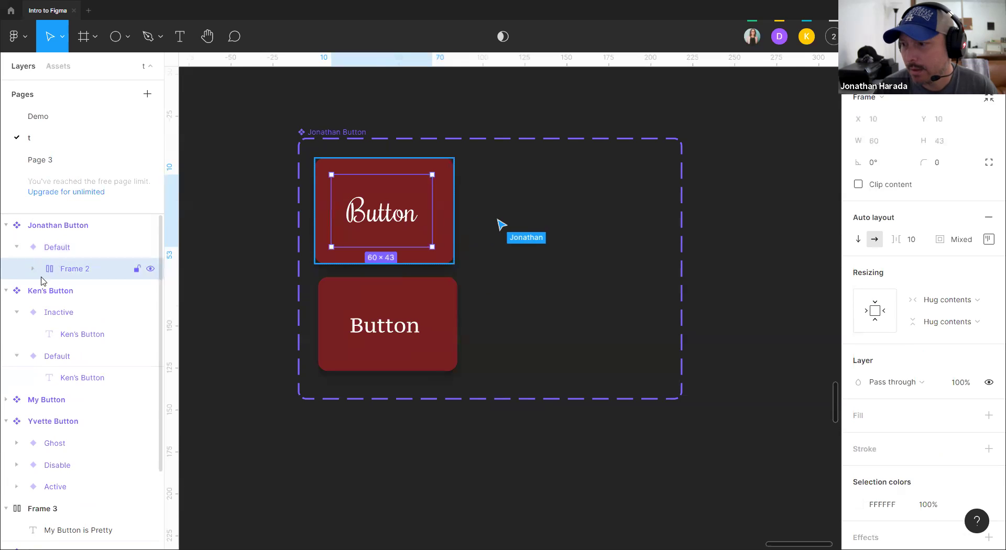
left_click(32, 268)
left_click(86, 291)
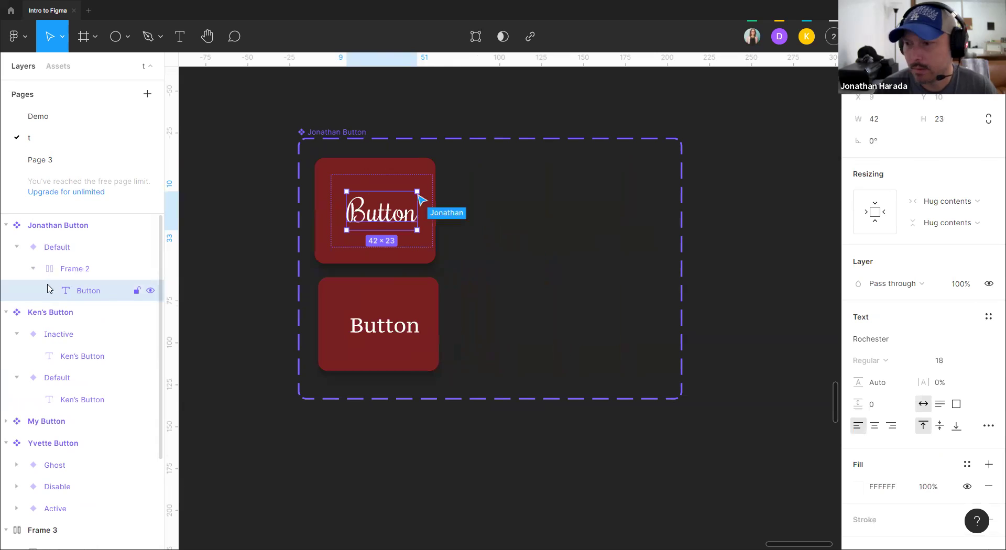
left_click(80, 277)
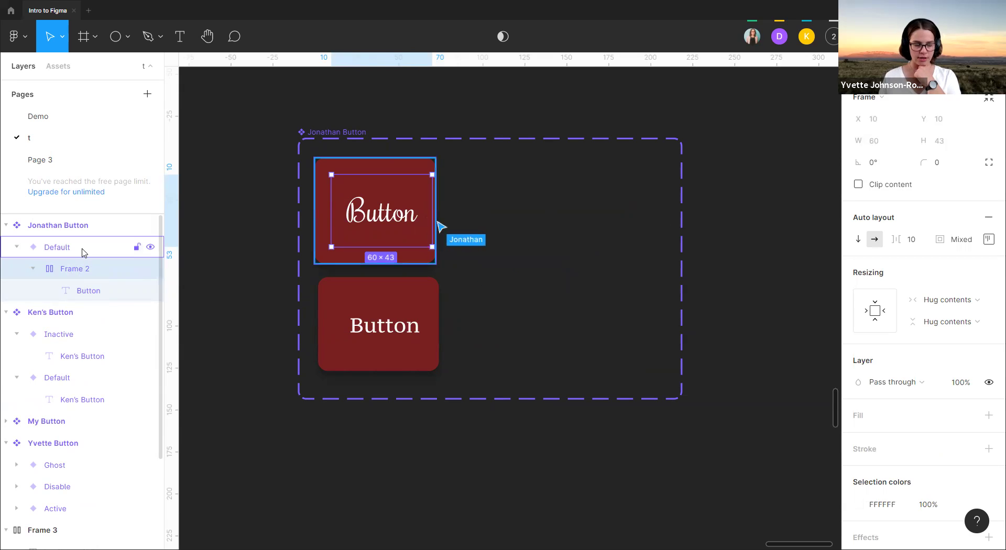
- Remove auto layout from the Default variant in the red button component set
left_click(82, 252)
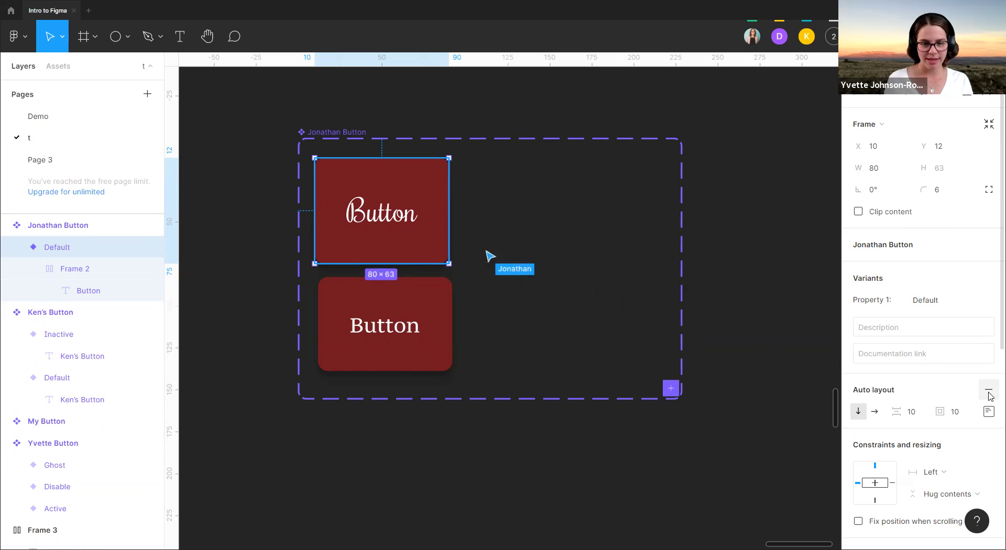
left_click(200, 227)
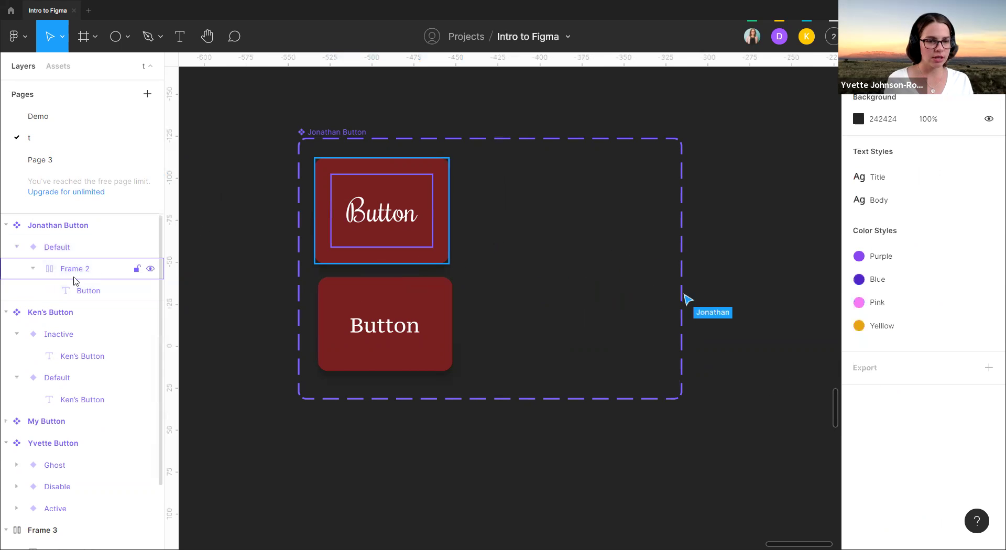
left_click(421, 228)
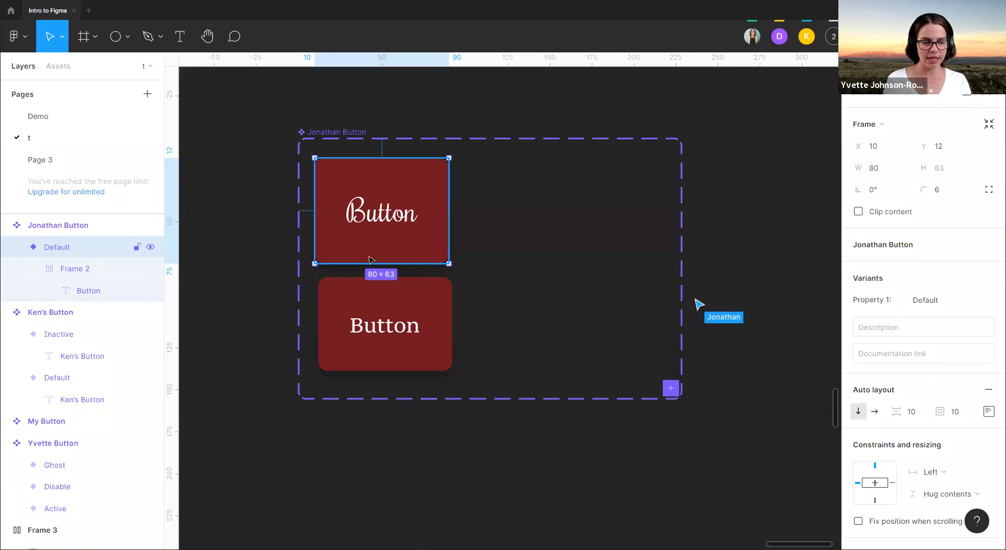
left_click(989, 391)
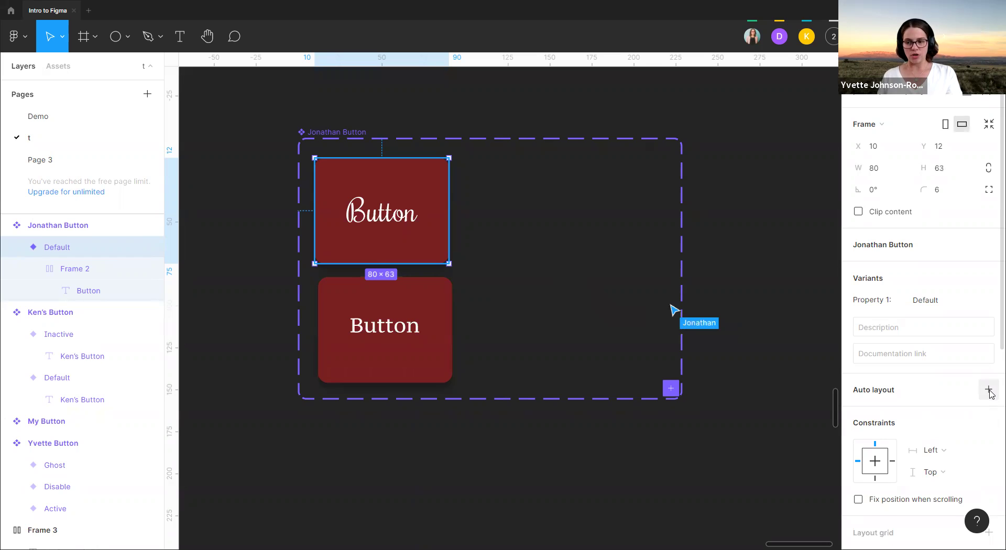
- Try a constraint change and a wider size on the red Default variant, and undo the trial changes
left_click(82, 275)
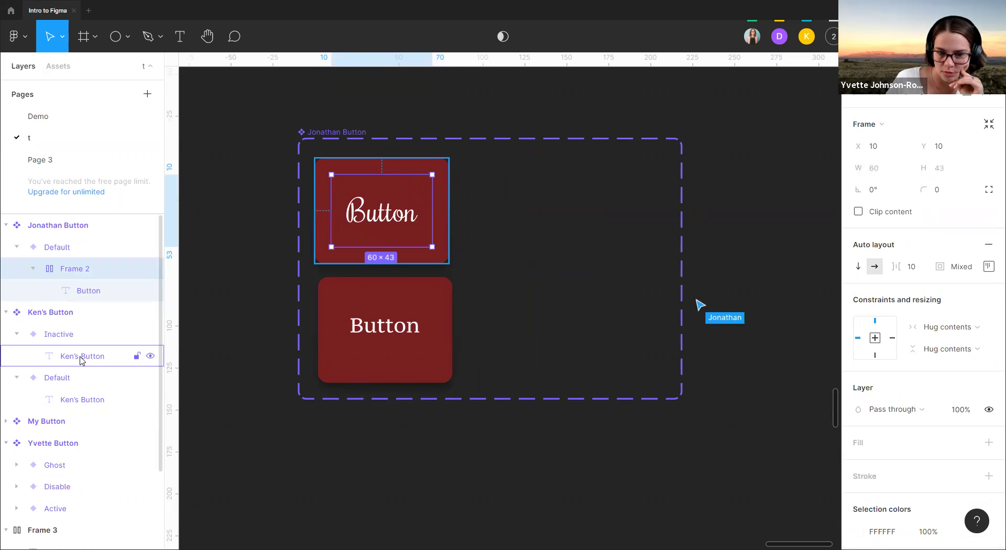
left_click(57, 246)
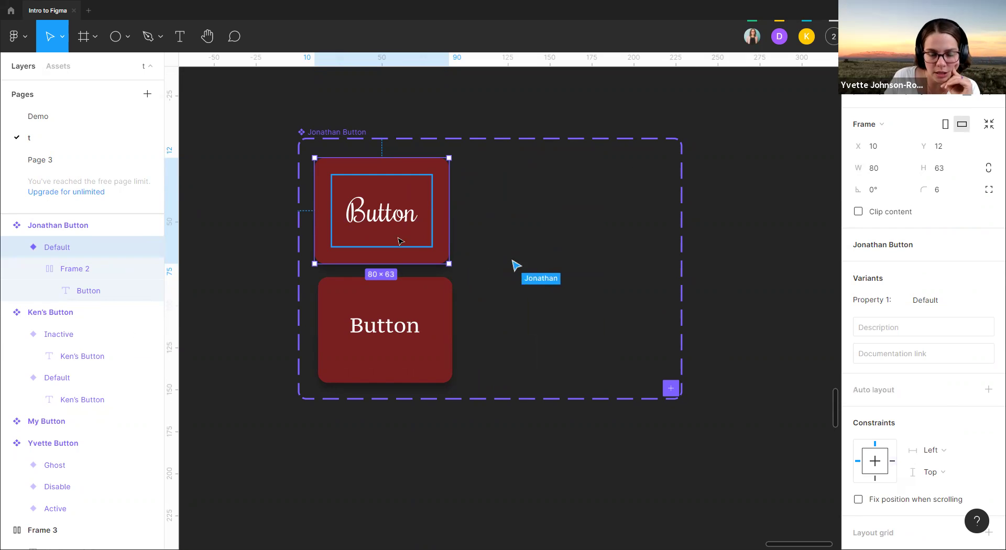
left_click(880, 464)
left_click(736, 278)
left_click(449, 225)
left_click_drag(450, 225, 503, 226)
key("ctrl+z")
key("ctrl+z")
key("ctrl+z")
key("ctrl+z")
key("ctrl+z")
- Compare the layout settings of Frame 2 and its Button text, including Frame 2's auto layout alignment and padding
left_click(361, 190)
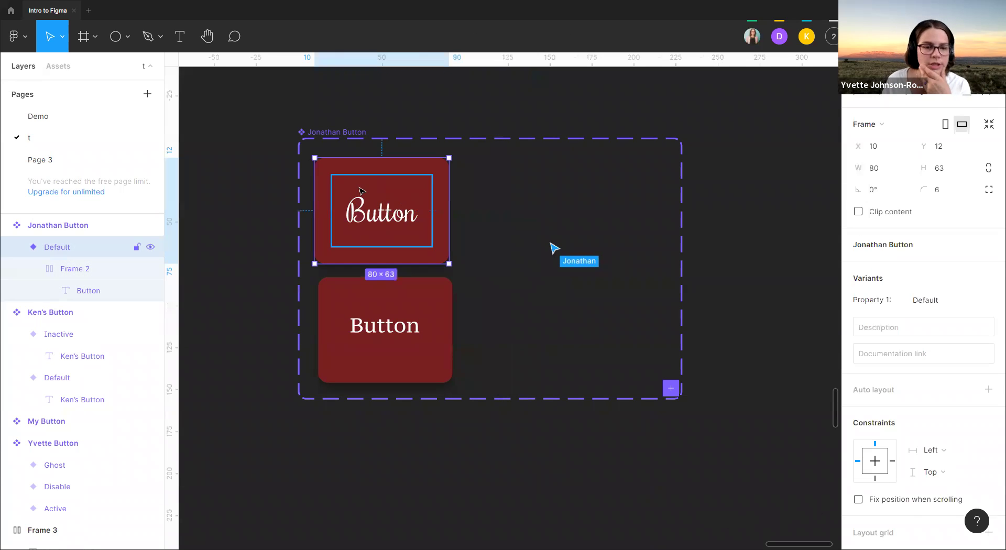
left_click(67, 269)
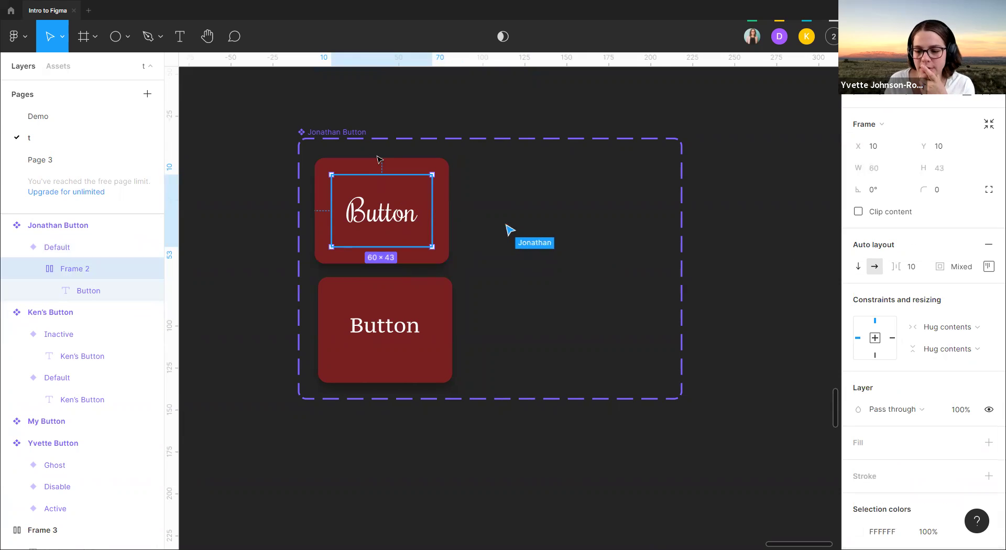
left_click(76, 289)
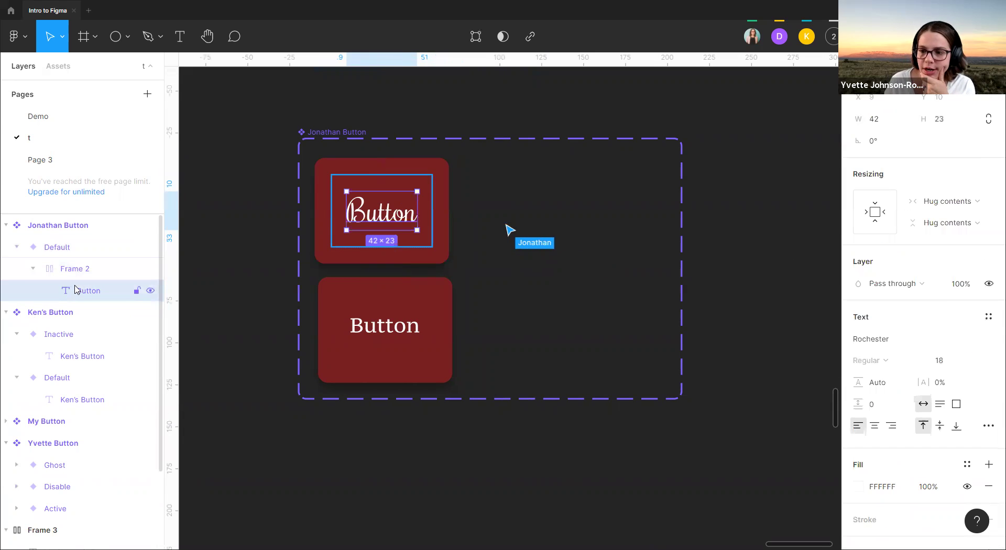
left_click(83, 271)
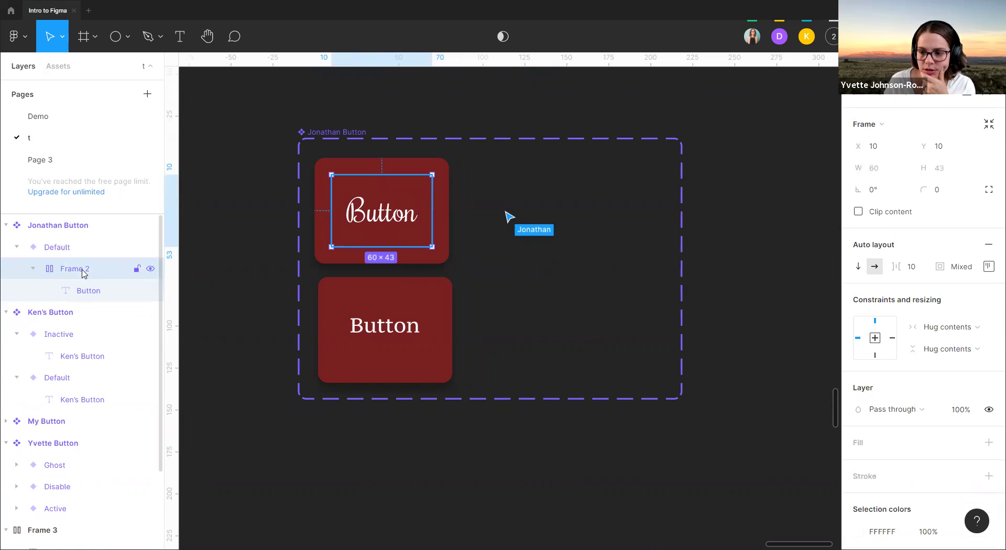
left_click(988, 266)
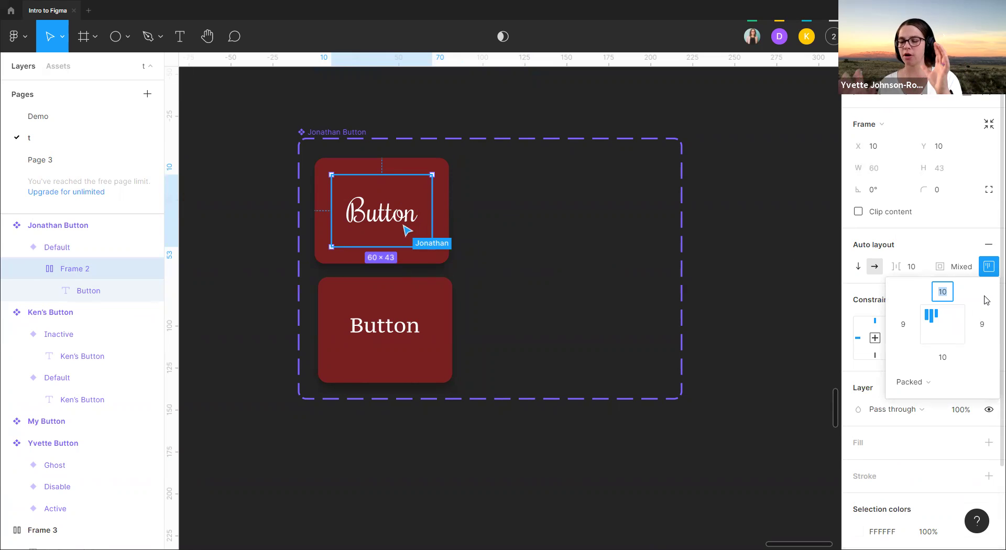
left_click(989, 266)
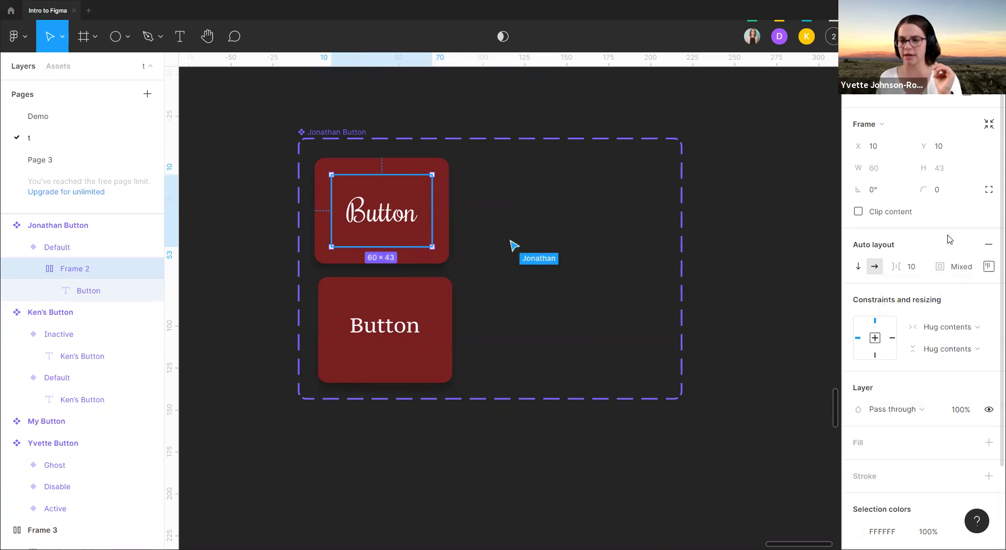
- Center Frame 2 horizontally and vertically within the red Default variant, and clear the selection
left_click(990, 272)
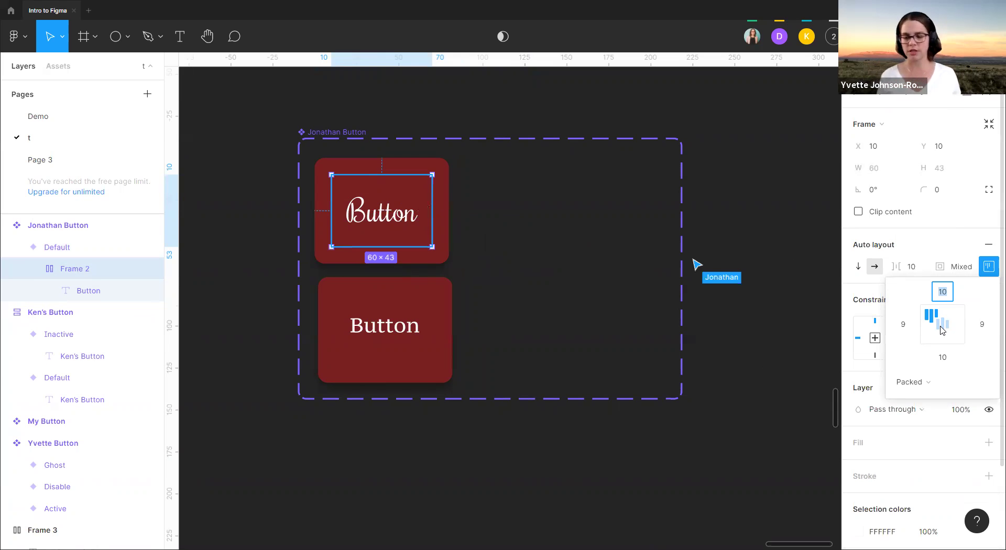
left_click(942, 330)
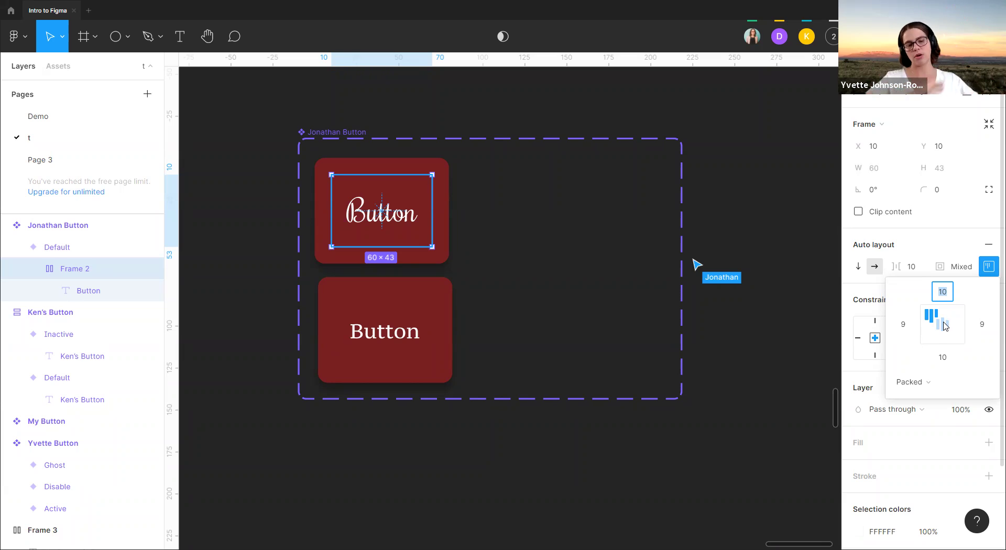
left_click(698, 119)
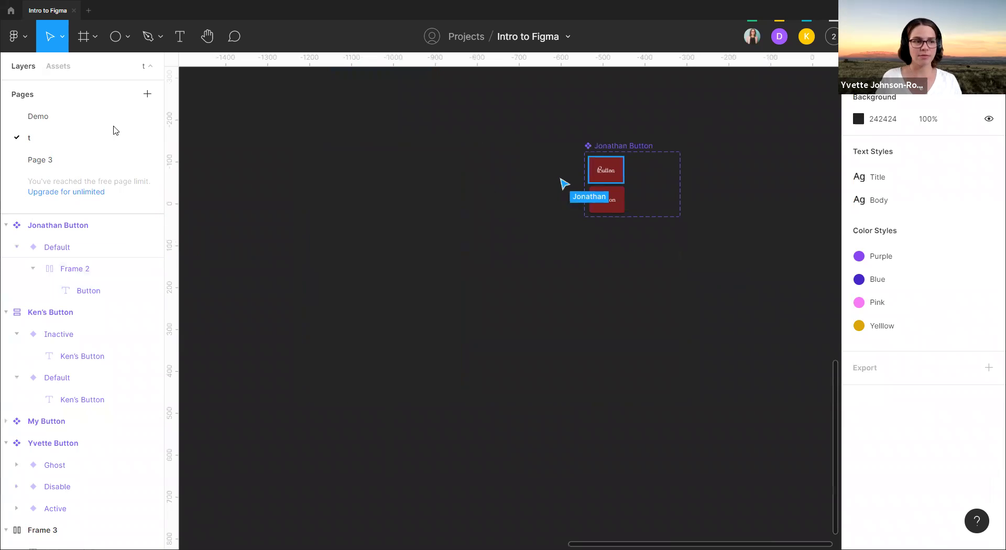
- Copy the navigation bar from the Desktop - 1 frame on the Demo page and paste it on page t below the red buttons
left_click(71, 117)
scroll(447, 308, "up", 5)
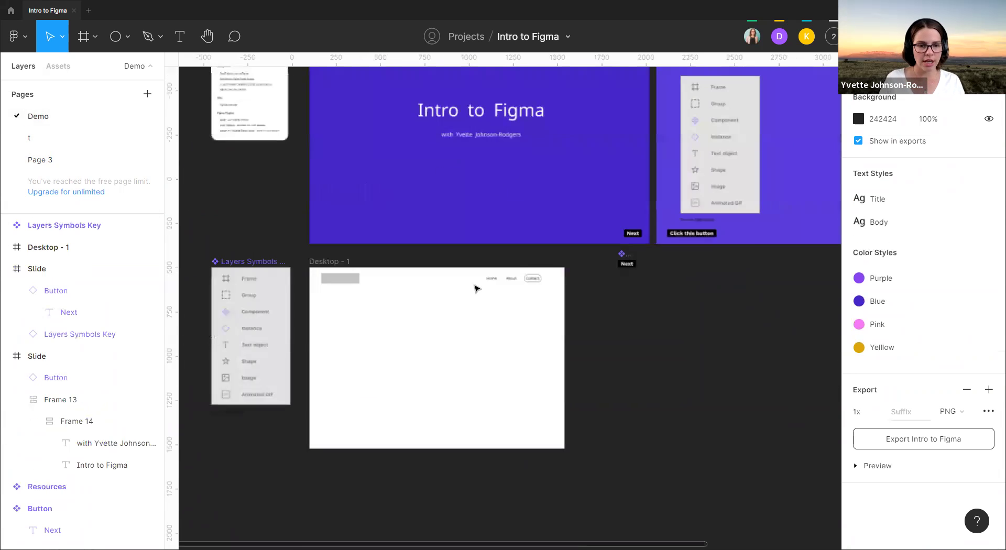
left_click(538, 278)
left_click(95, 159)
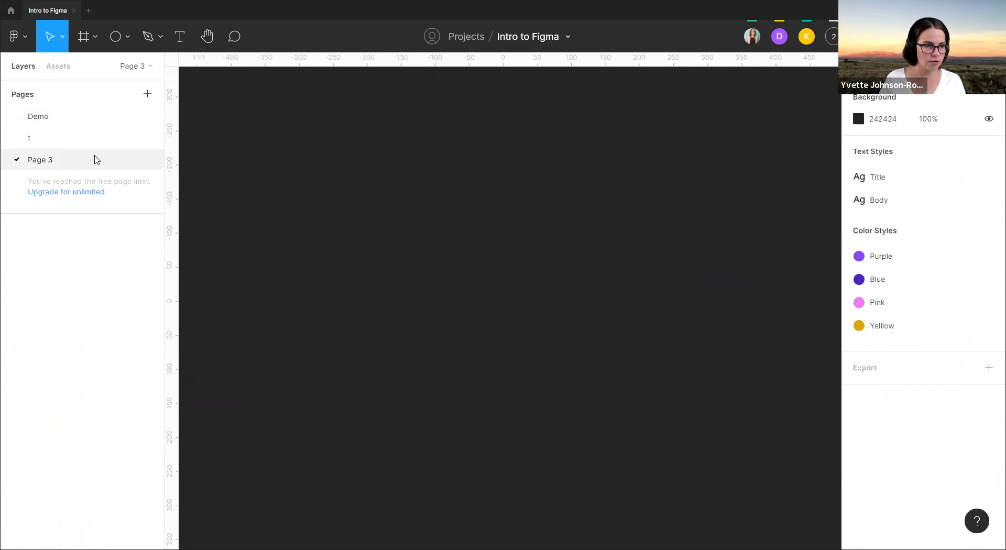
left_click(108, 139)
scroll(403, 191, "down", 2)
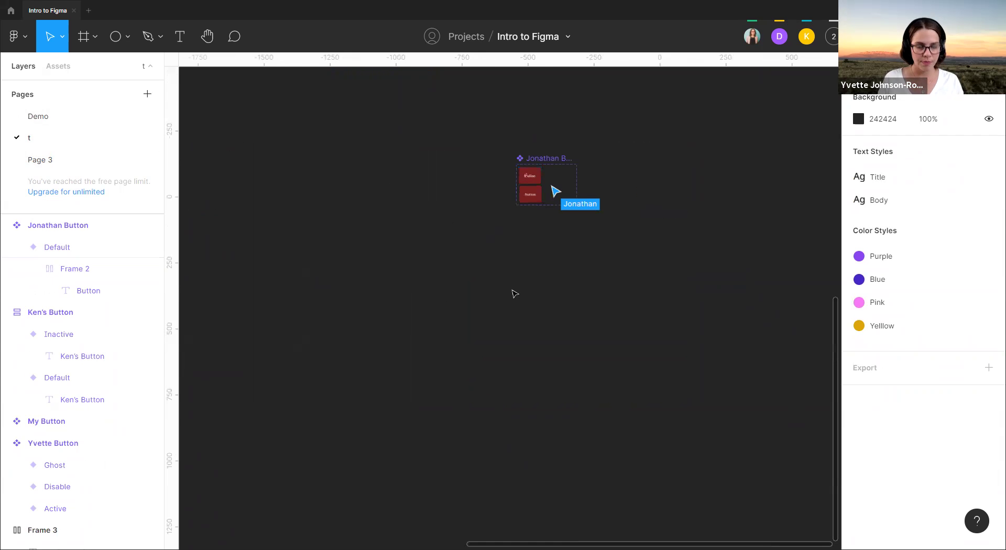
key("ctrl+v")
left_click_drag(528, 297, 560, 254)
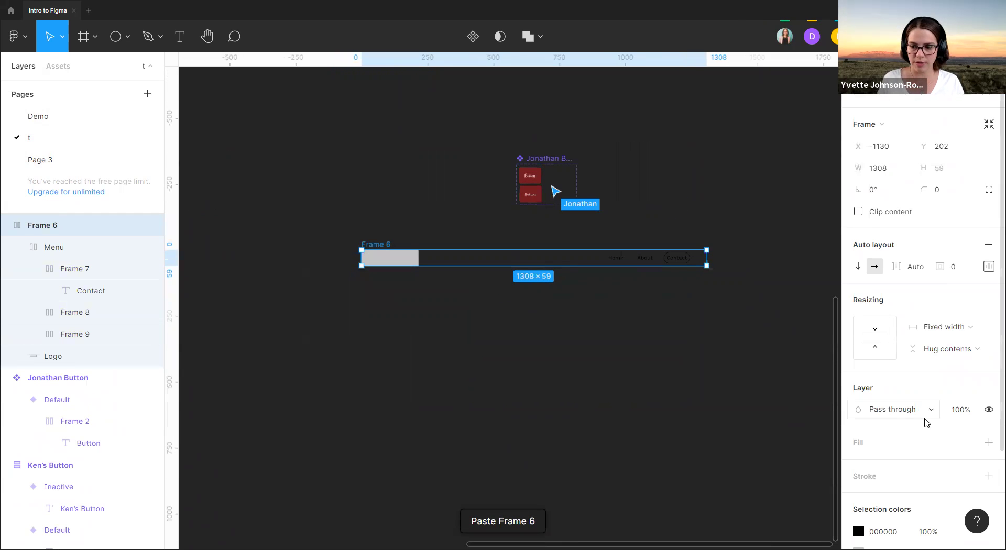
- Add a white FFFFFF fill to the pasted navigation bar frame and clear the selection
left_click(988, 444)
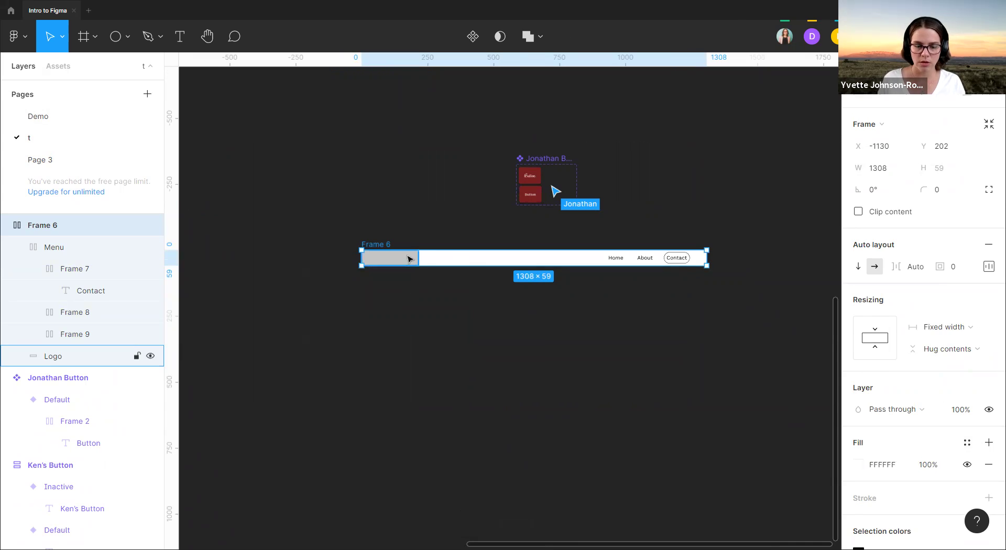
left_click(429, 224)
scroll(429, 224, "up", 2)
left_click_drag(430, 222, 323, 184)
- Examine the auto layout, alignment and resizing settings of the navigation bar's Logo, Menu, outer frame and Contact button
left_click(242, 240)
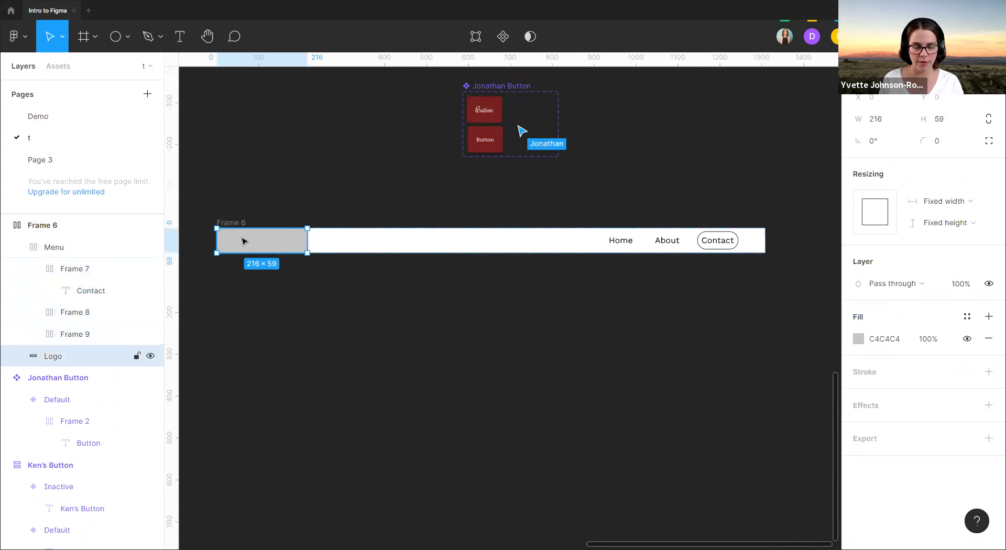
left_click(622, 242)
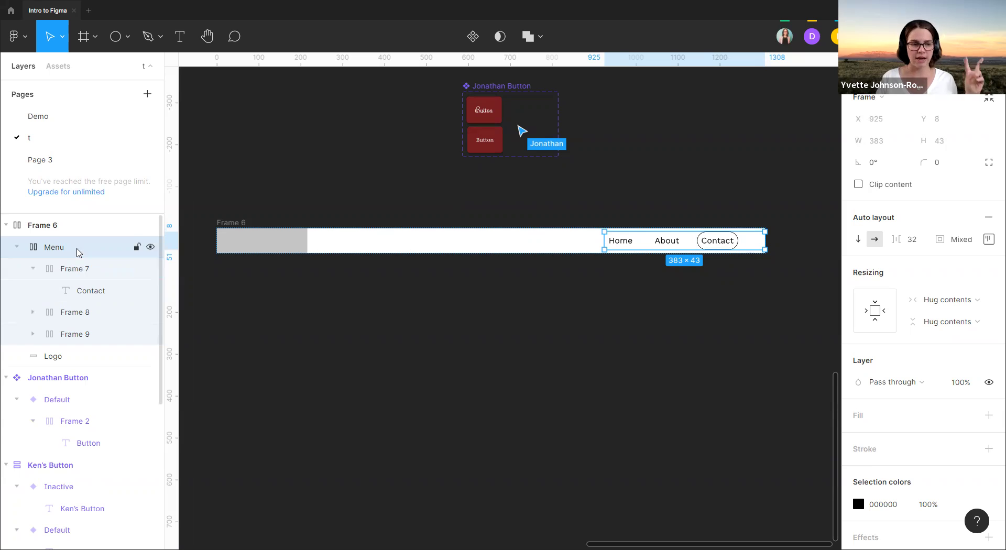
left_click(990, 245)
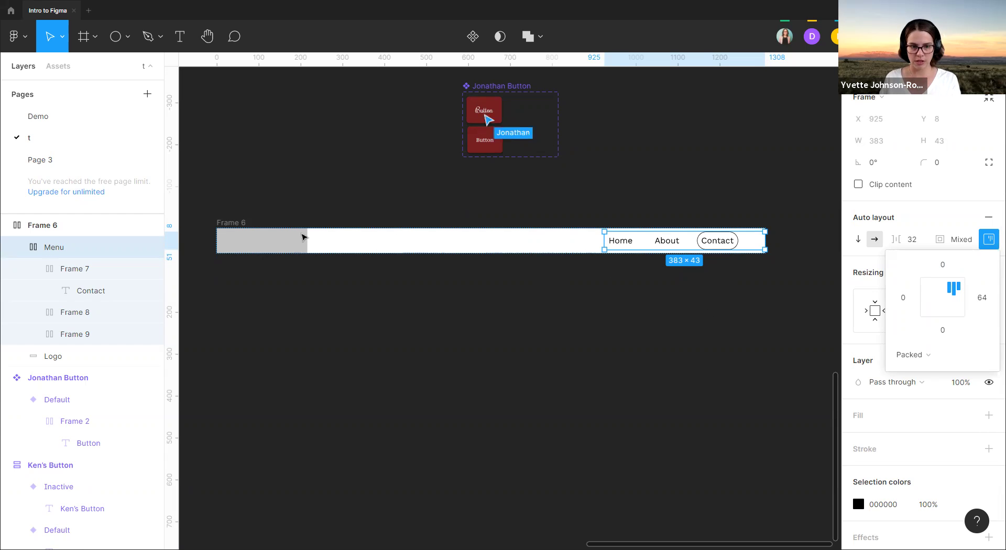
left_click(462, 246)
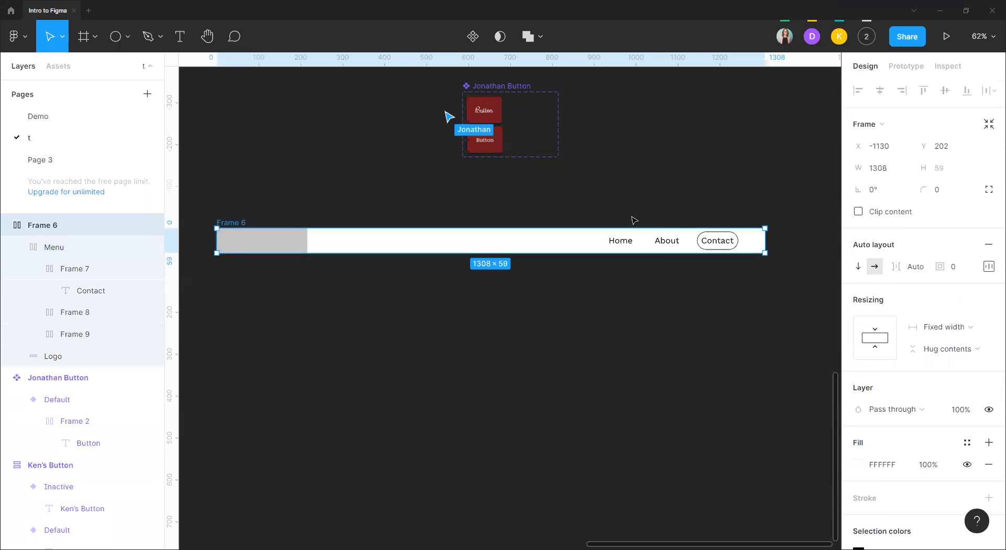
left_click(676, 248)
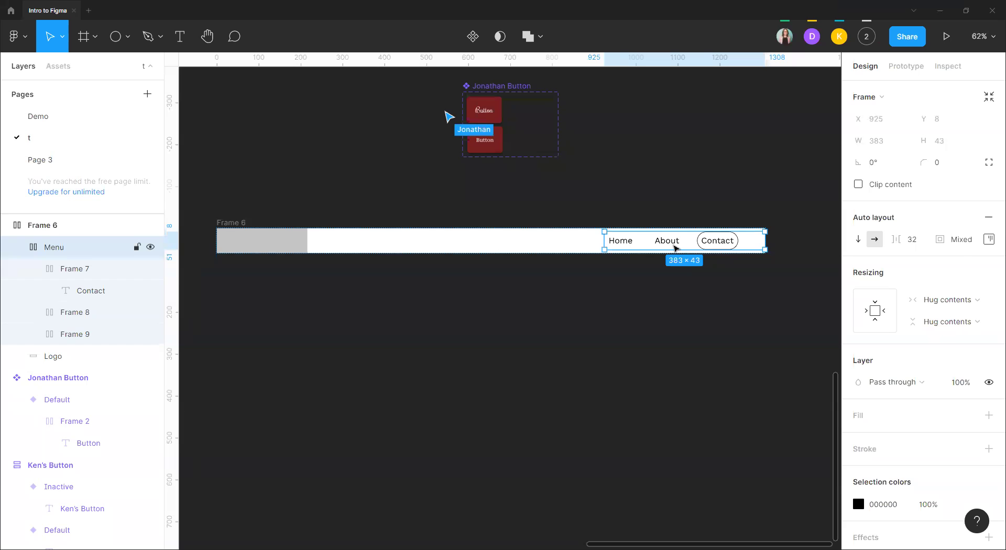
left_click(74, 270)
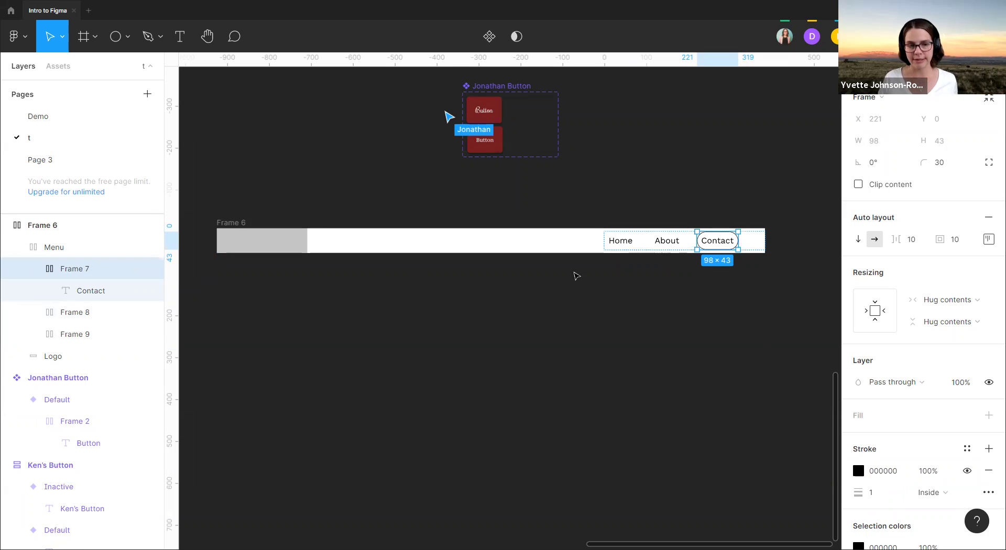
left_click(32, 268)
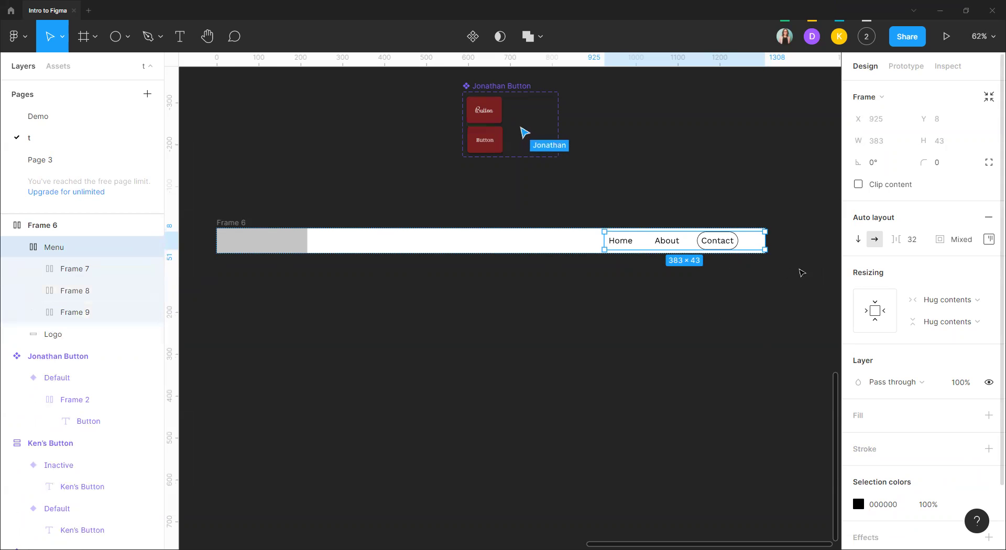
left_click(989, 239)
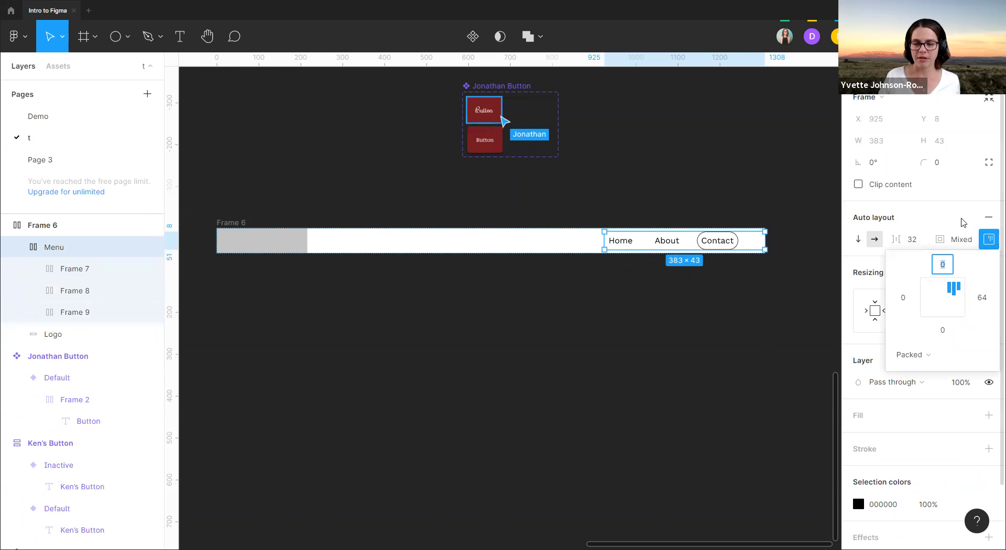
left_click(541, 351)
- Try Space between distribution, centred alignment and a width of about 709 on the Menu frame, and undo the trial changes
left_click(670, 246)
left_click(989, 240)
left_click(962, 232)
left_click(988, 242)
left_click(911, 355)
left_click(916, 370)
left_click(942, 297)
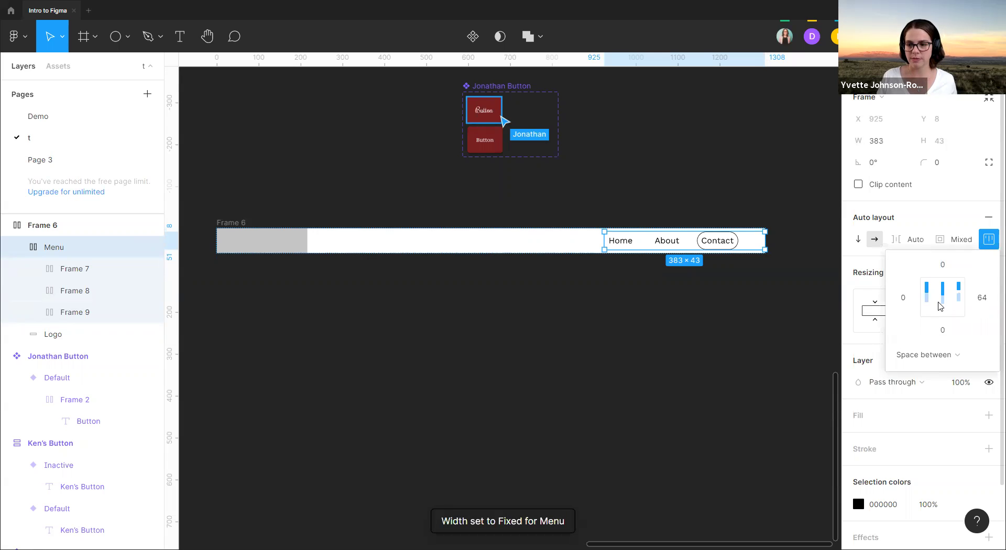
left_click_drag(598, 255, 468, 244)
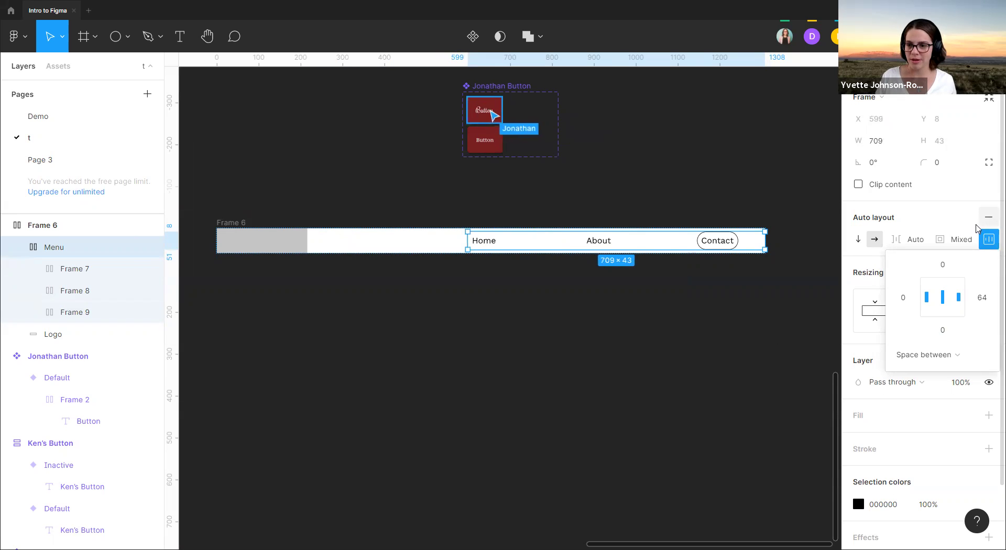
left_click(681, 176)
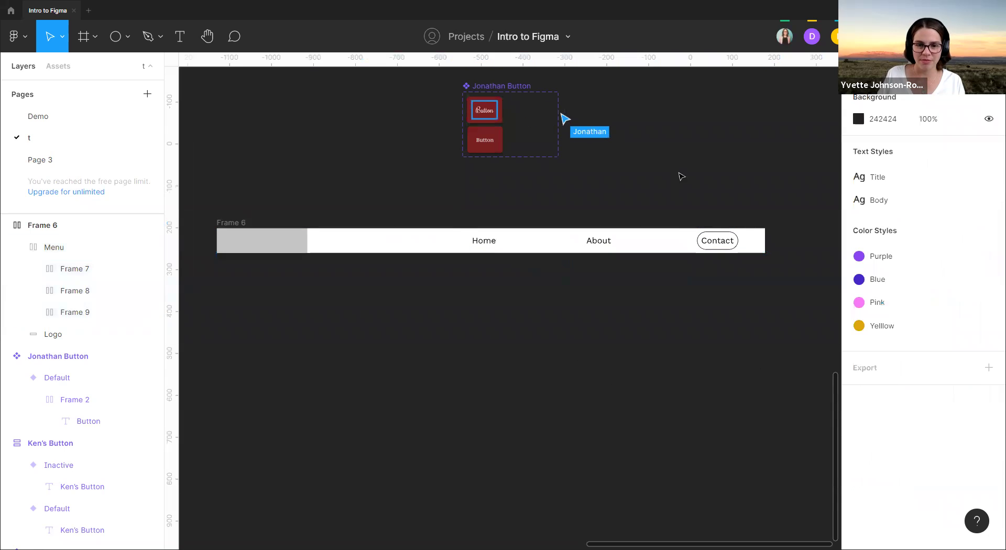
left_click(728, 246)
left_click(761, 285)
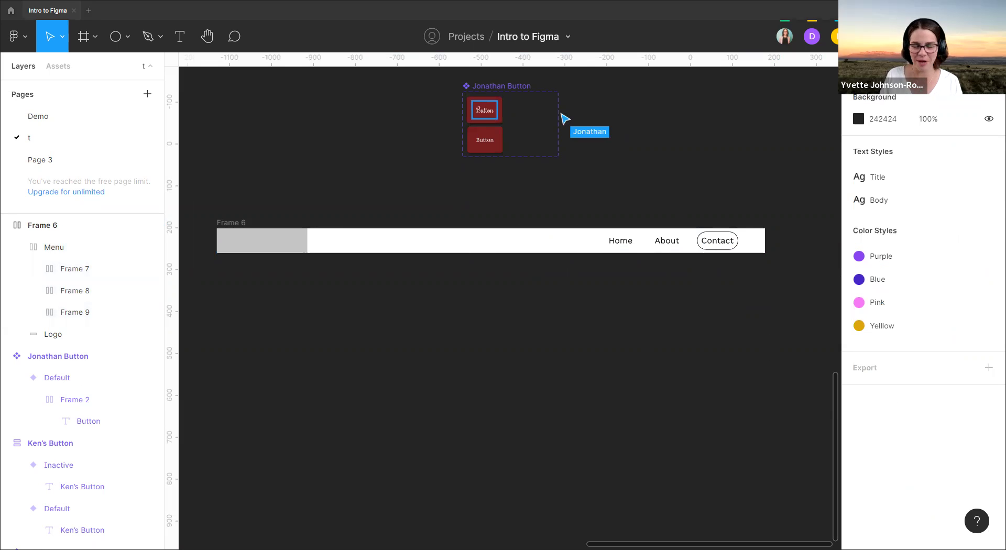
left_click(701, 247)
left_click(703, 193)
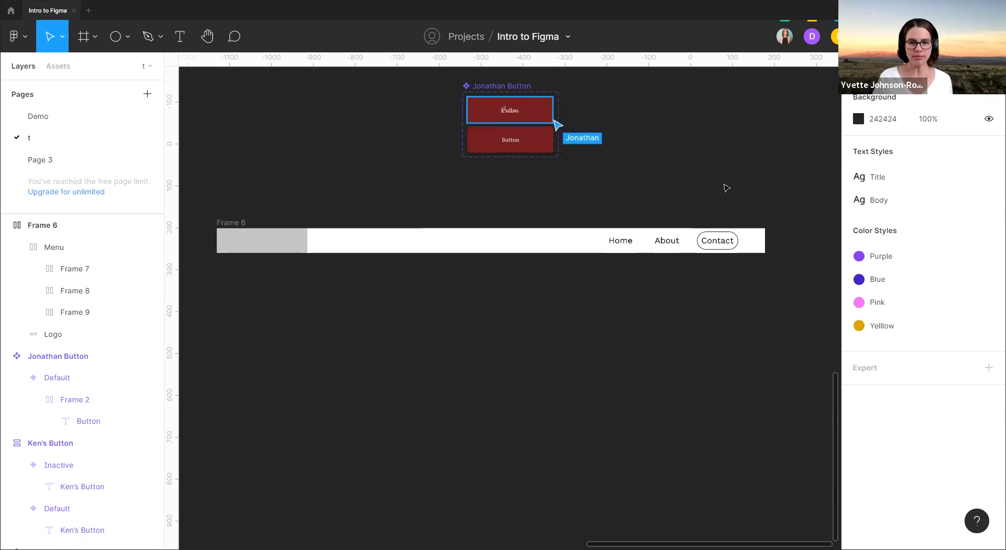
left_click(513, 94)
left_click(742, 176)
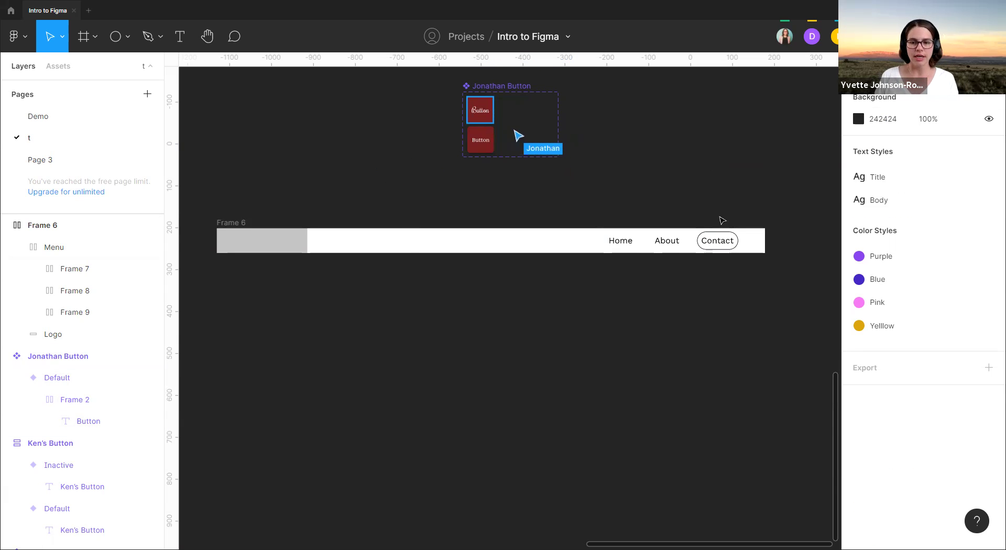
- Paste the card wireframe image onto empty canvas beyond the navigation bar and position it at about X 788, Y -1258
scroll(722, 220, "down", 10)
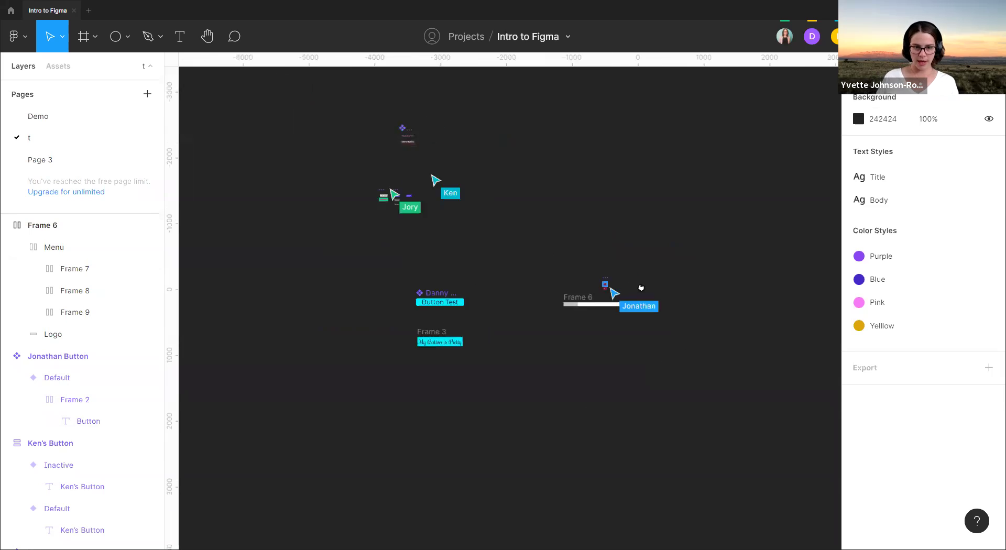
scroll(641, 287, "right", 3)
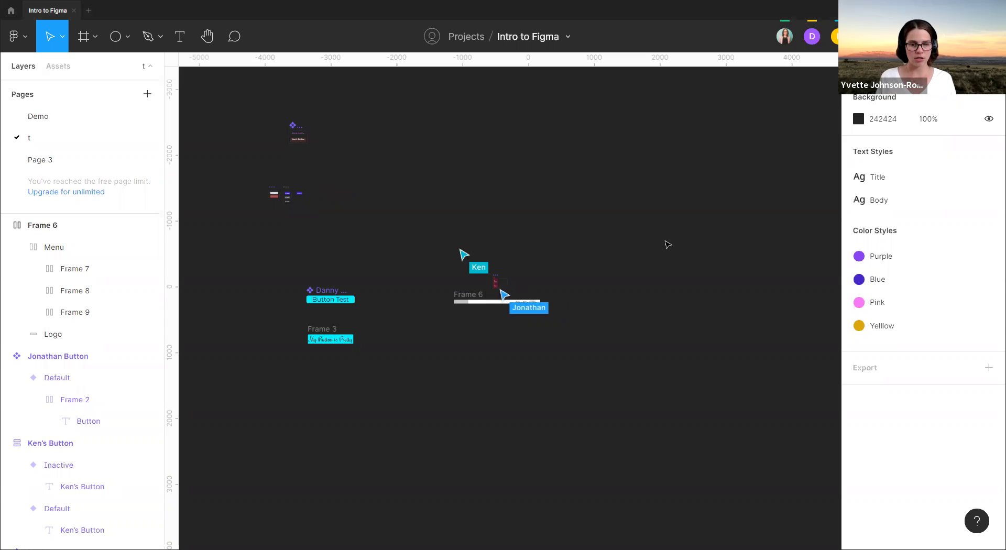
key("ctrl+v")
left_click_drag(534, 222, 590, 210)
left_click(700, 195)
scroll(564, 209, "up", 5)
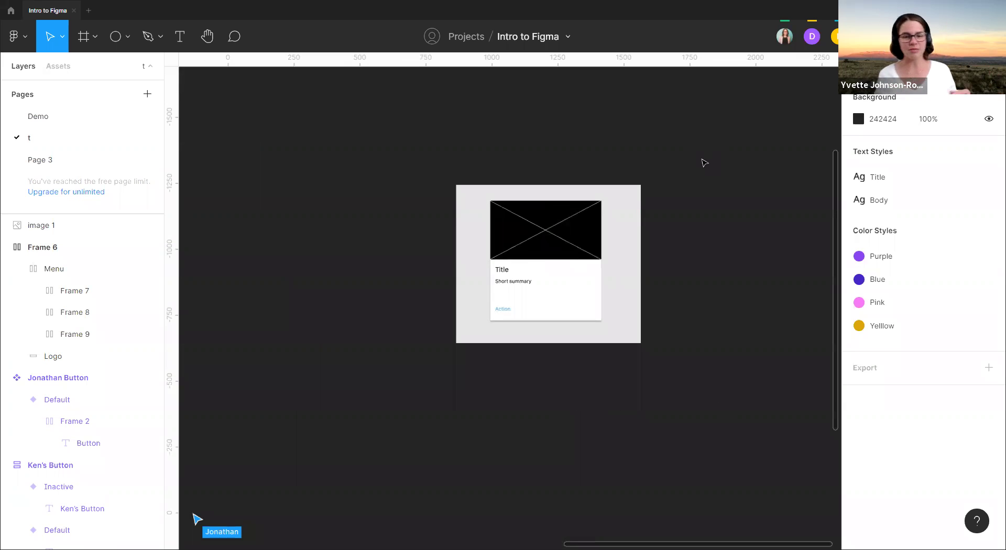
left_click(602, 236)
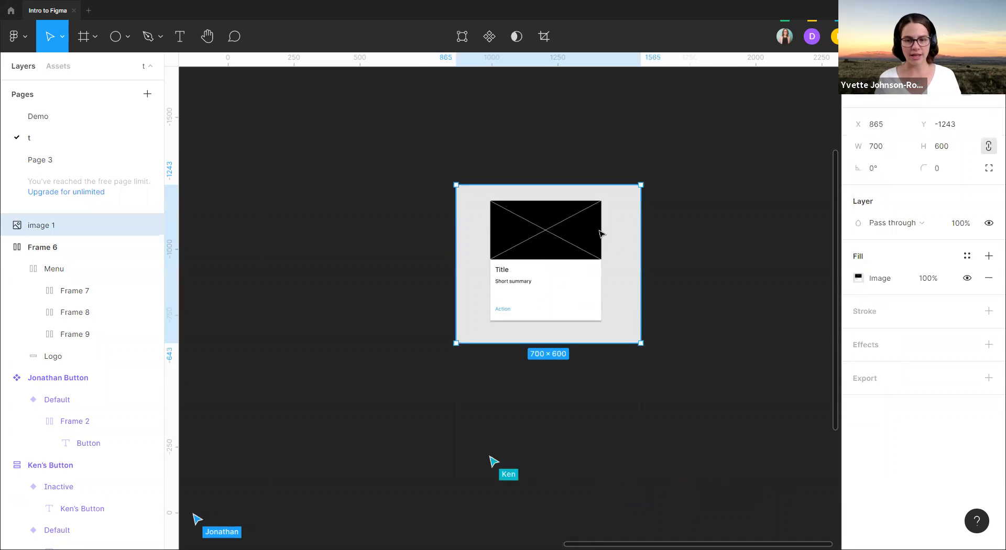
left_click_drag(599, 232, 580, 228)
scroll(549, 234, "up", 2)
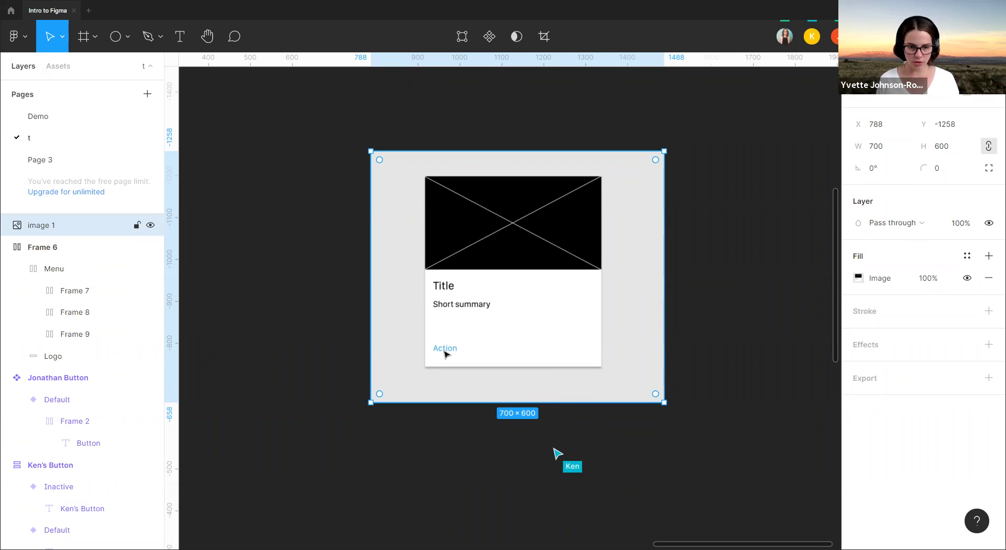
- Draw a frame about 497 × 572 beside the card wireframe image, level with its upper edge
scroll(730, 316, "right", 5)
left_click(657, 260)
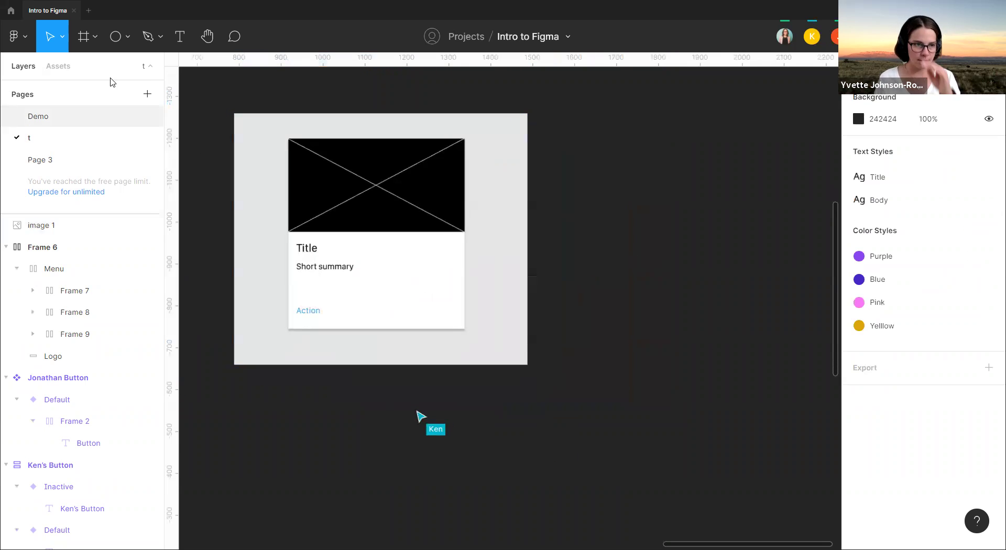
left_click(96, 36)
left_click(76, 69)
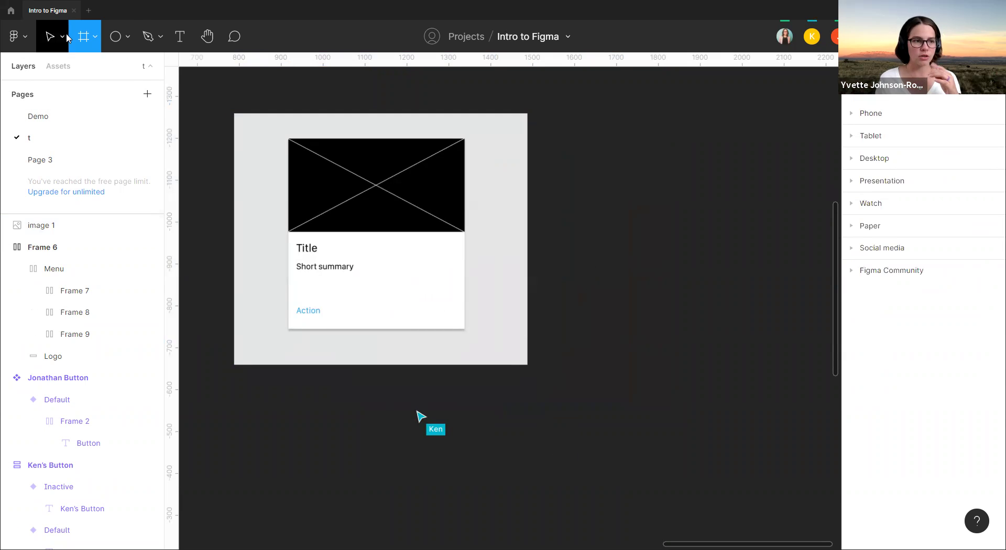
left_click_drag(592, 114, 800, 354)
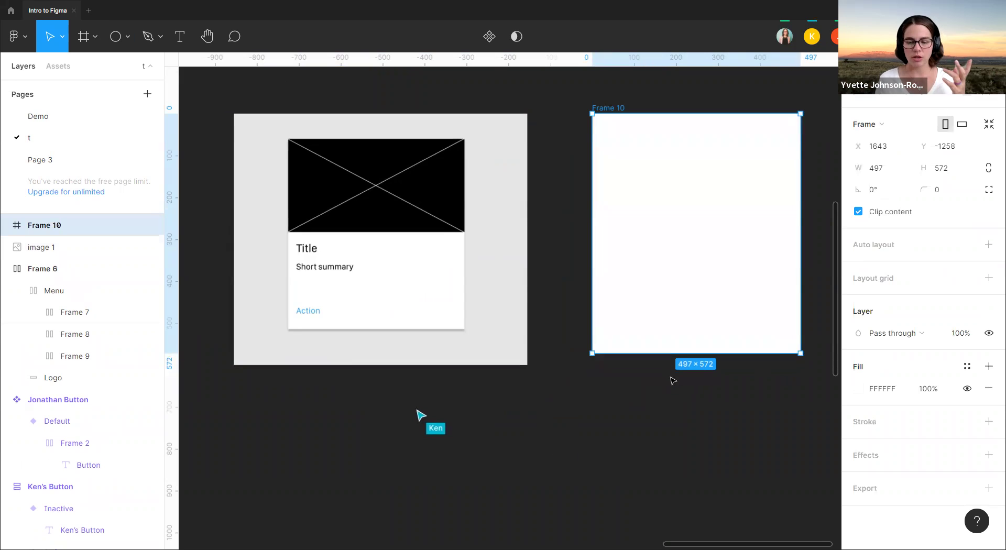
- Set the new frame's width to 500 and its height to 400
left_click(889, 174)
type("500")
left_click(937, 169)
type("400")
key("Return")
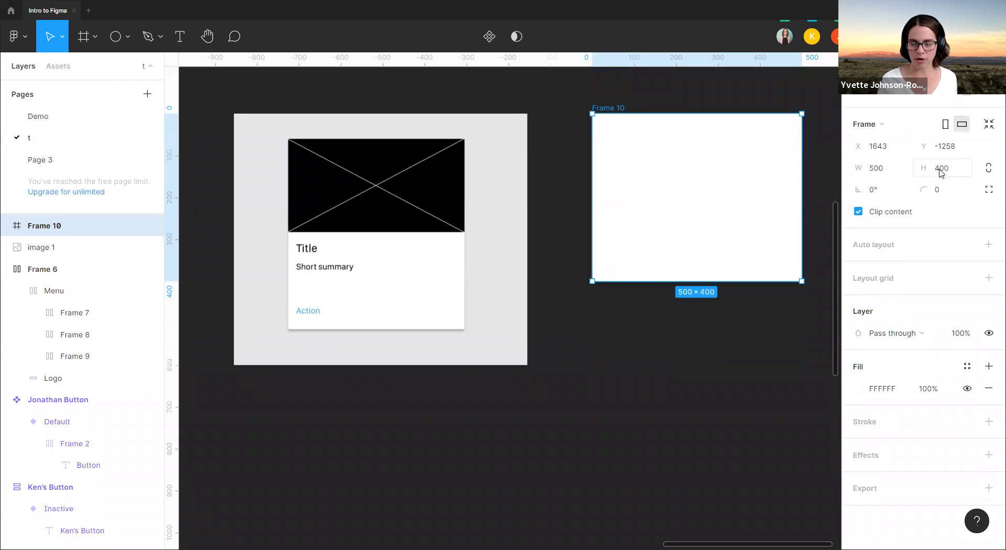
- Resize the new frame to 400 wide by 500 high and nudge it slightly toward the card image
left_click(877, 173)
type("400")
left_click(965, 172)
type("50")
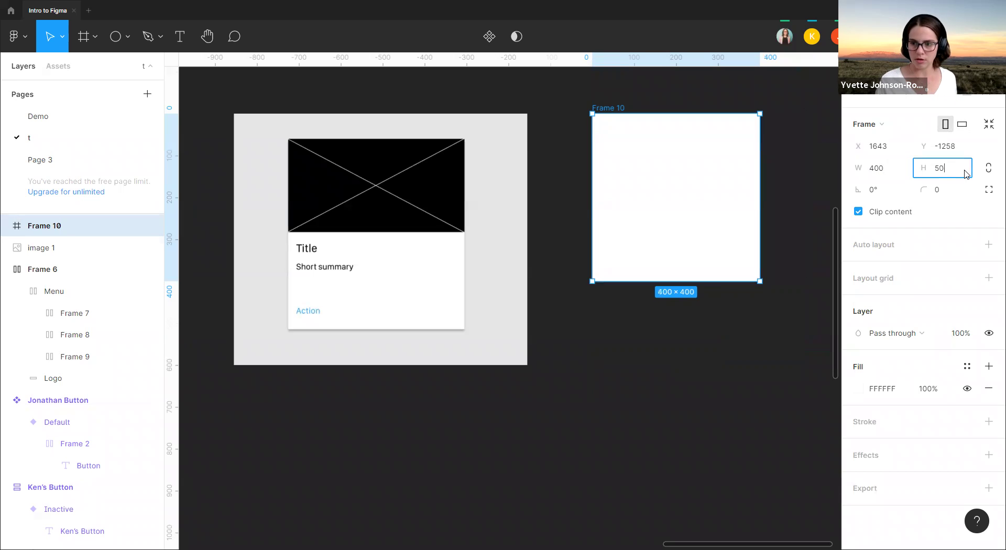
type("0")
key("Return")
left_click(622, 86)
left_click_drag(616, 105, 610, 114)
left_click(604, 367)
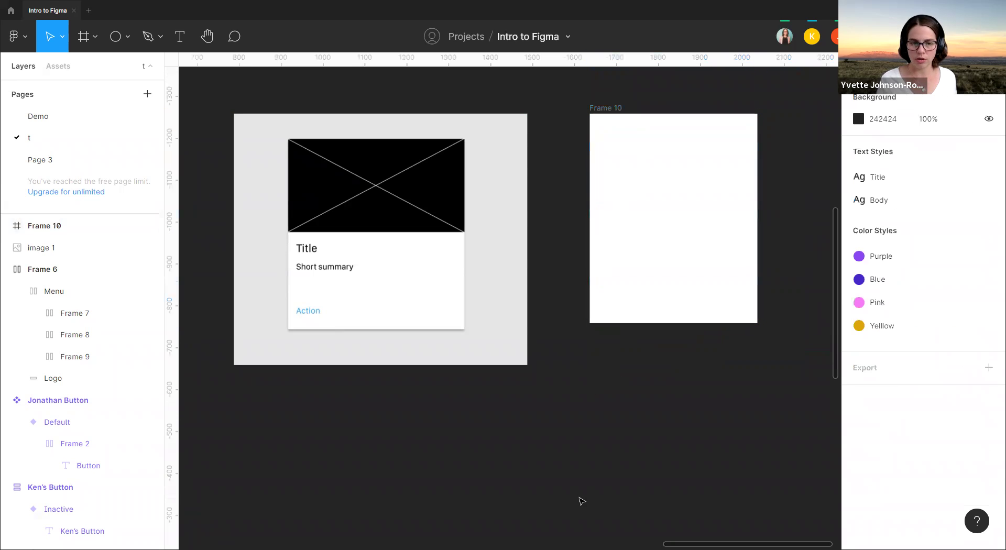
- Draw a nested frame about 400 × 193 across the full width of Frame 10, flush with its upper edge, and clear the selection
left_click(94, 36)
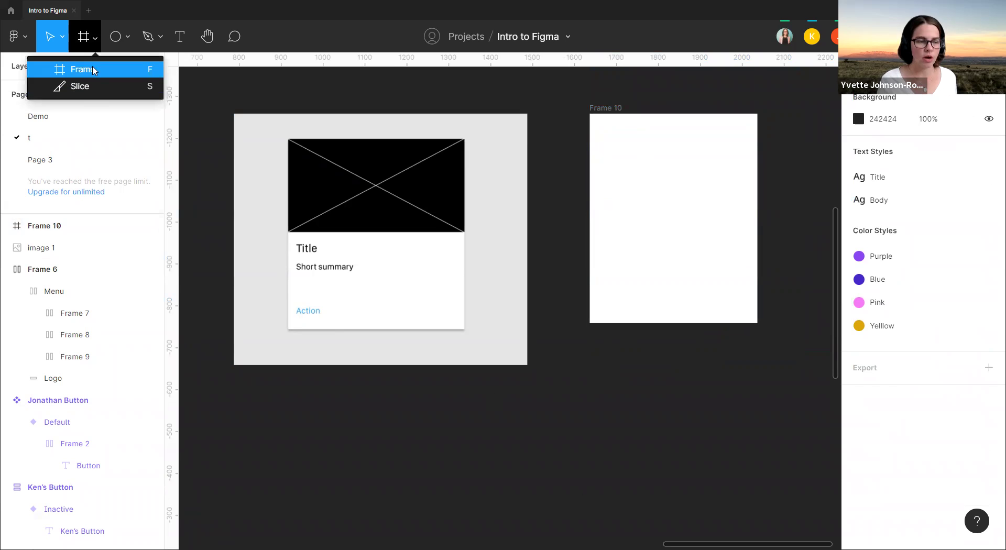
left_click(94, 70)
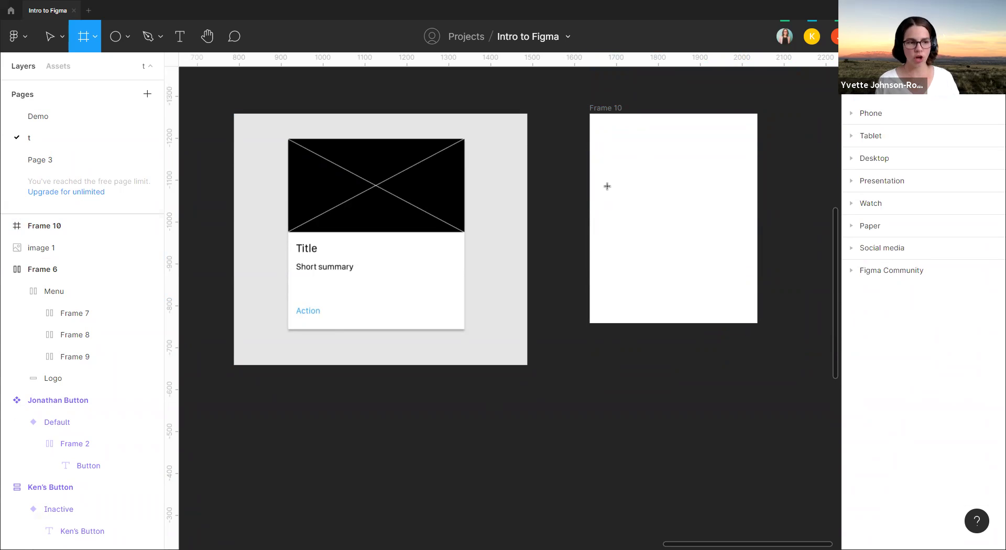
mouse_move(590, 194)
left_mouse_down()
mouse_move(723, 209)
mouse_move(766, 155)
mouse_move(758, 114)
left_mouse_up()
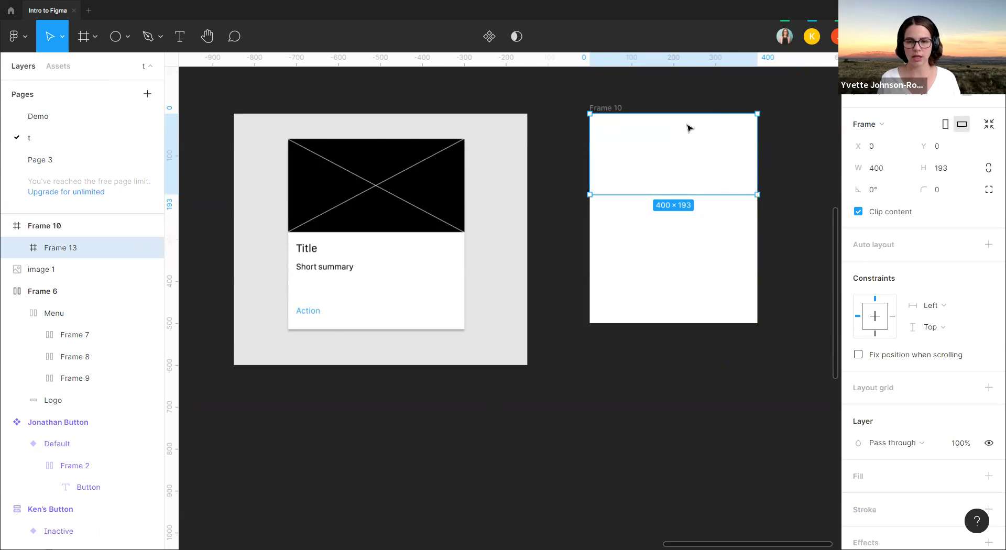
scroll(689, 129, "up", 5)
mouse_move(680, 100)
left_mouse_down()
mouse_move(678, 128)
mouse_move(680, 100)
left_mouse_up()
mouse_move(443, 185)
left_mouse_down()
mouse_move(475, 187)
mouse_move(438, 192)
left_mouse_up()
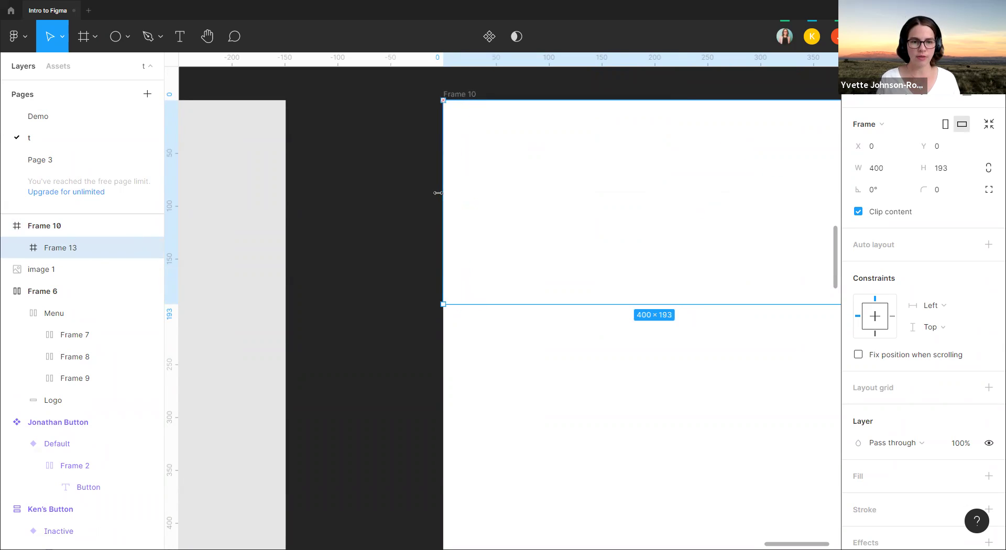
left_click(415, 249)
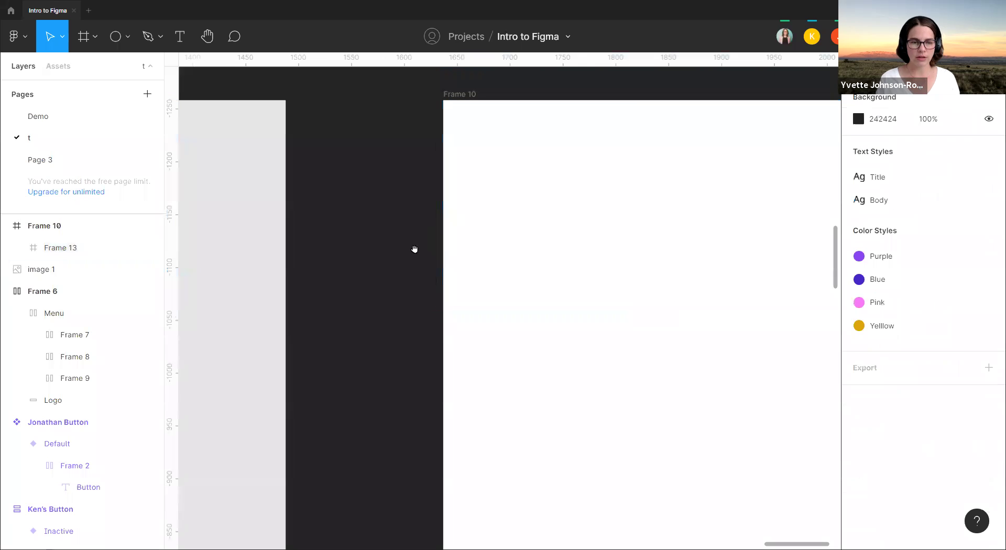
- Give the nested frame at the top of Frame 10 a solid grey fill of 837F7F
scroll(415, 220, "right", 5)
left_click(424, 194)
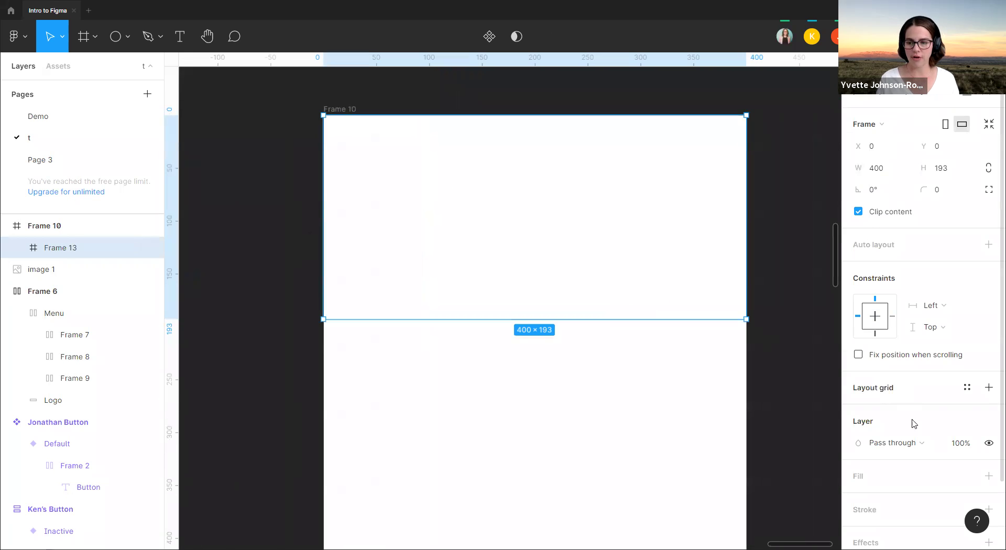
left_click(967, 476)
key("Escape")
left_click(988, 476)
scroll(877, 415, "down", 2)
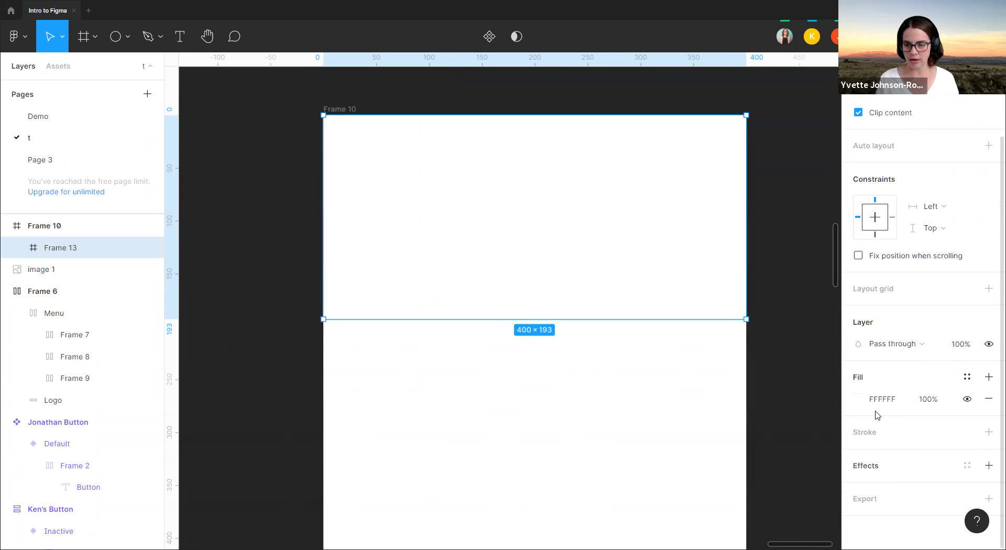
left_click(858, 399)
left_click_drag(766, 341, 681, 287)
left_click(270, 231)
scroll(627, 220, "down", 5)
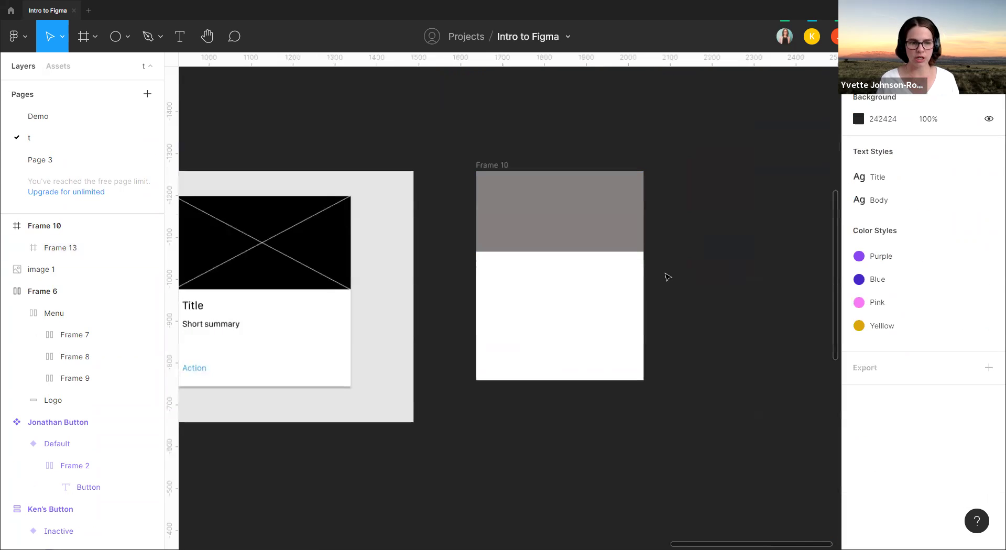
- Stretch the grey nested frame downward to a size of about 400 × 241 and clear the selection
left_click(593, 251)
left_click_drag(593, 252, 591, 266)
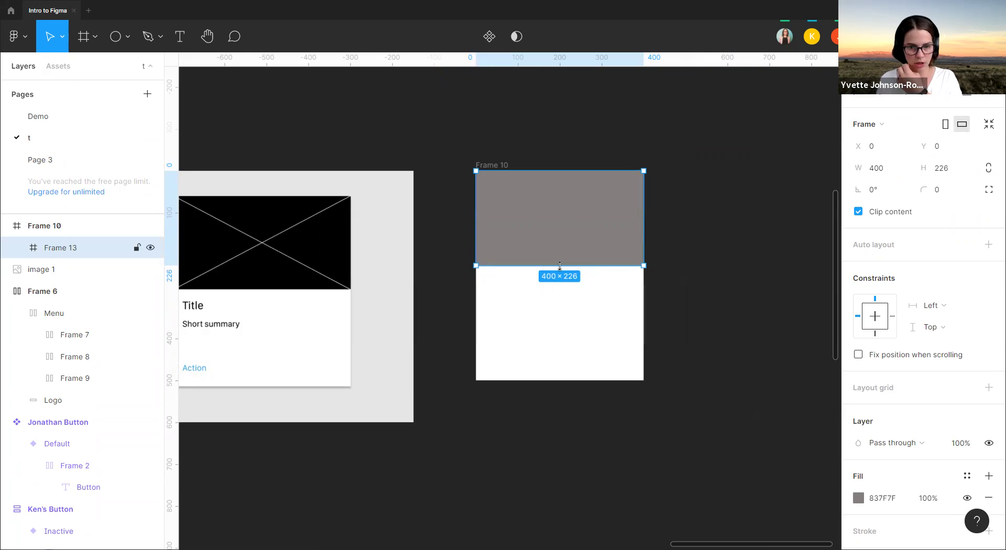
left_click_drag(572, 266, 705, 275)
left_click(705, 275)
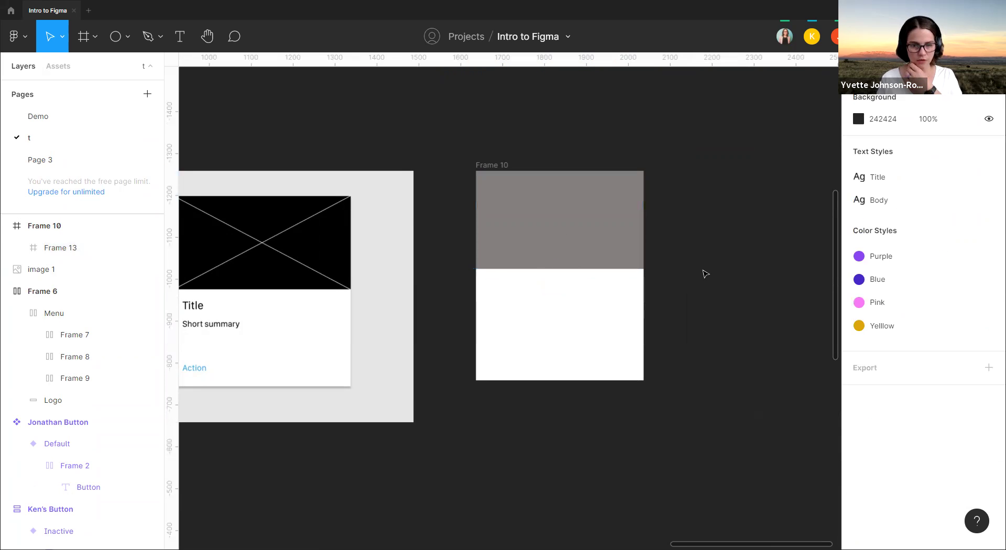
left_click(557, 267)
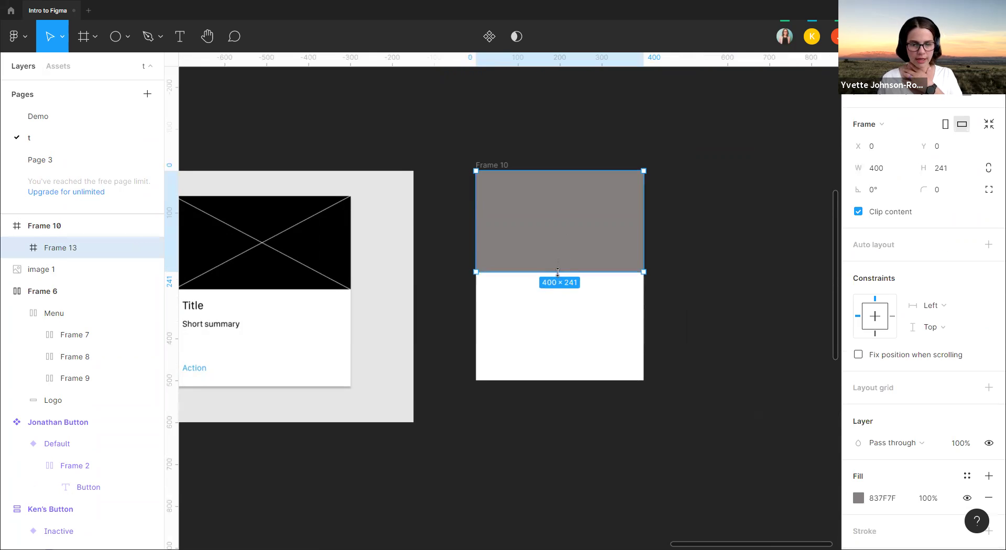
left_click(685, 274)
- Try a second fill of red D12626 at 20% opacity over the grey area, and remove it again
left_click(500, 164)
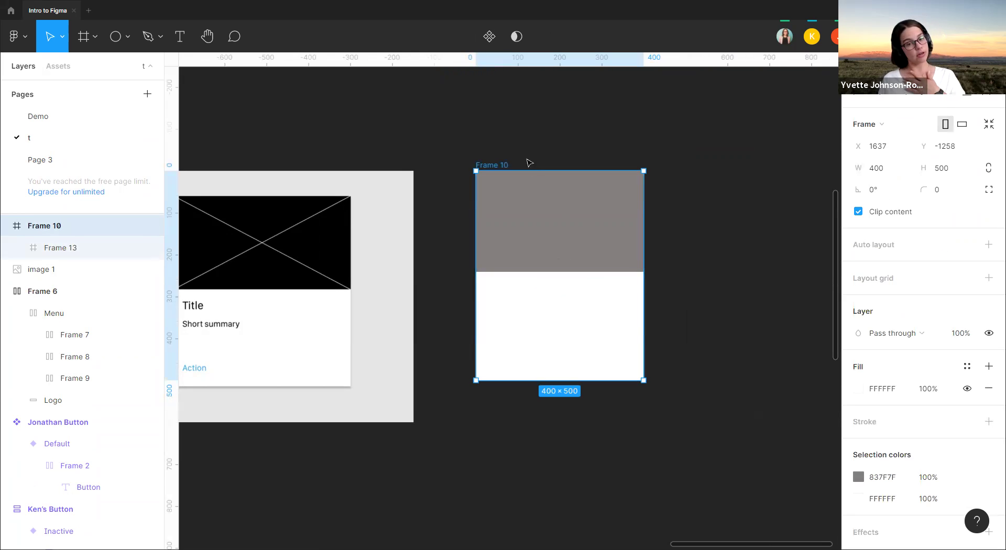
left_click(562, 220)
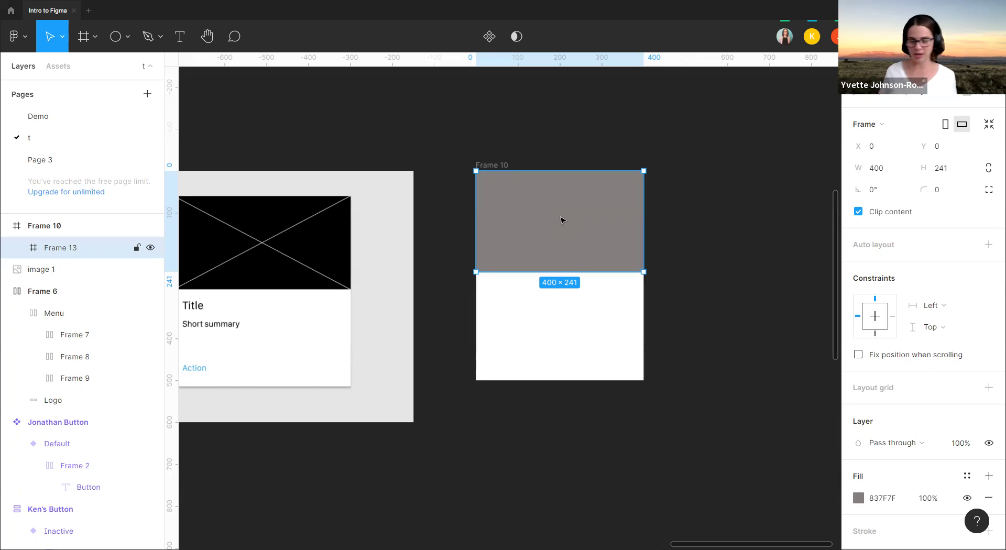
scroll(867, 403, "down", 2)
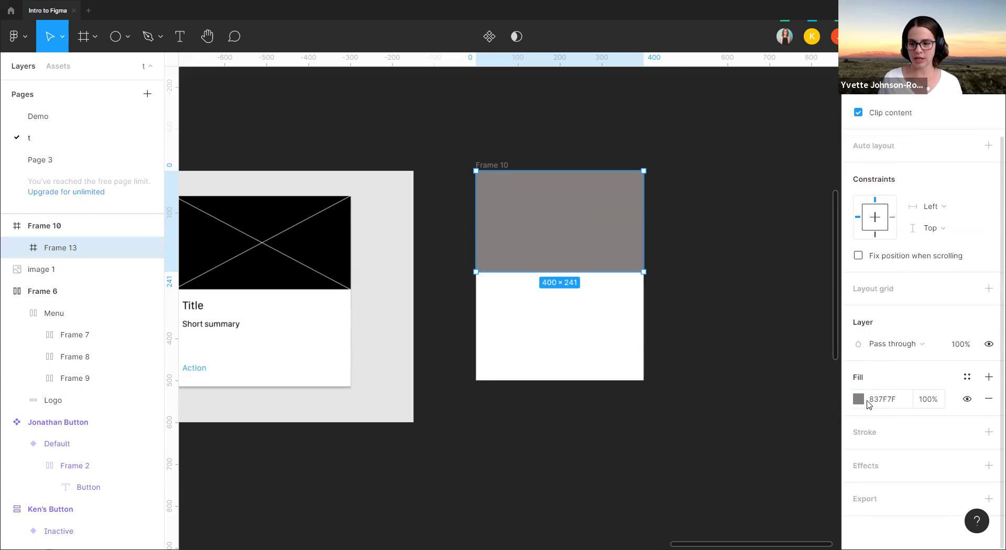
left_click(959, 383)
left_click(843, 388)
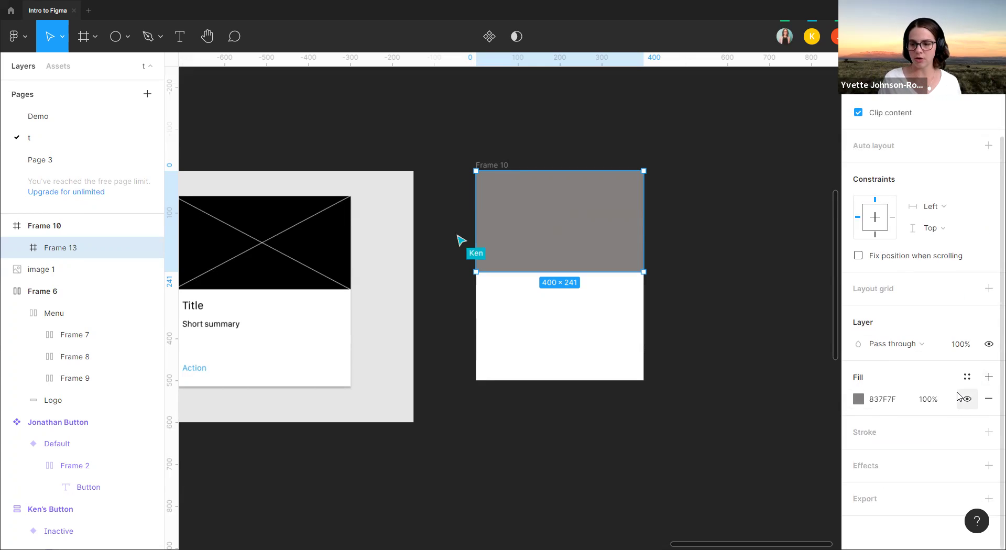
left_click(989, 378)
left_click(858, 399)
left_click_drag(718, 369, 812, 238)
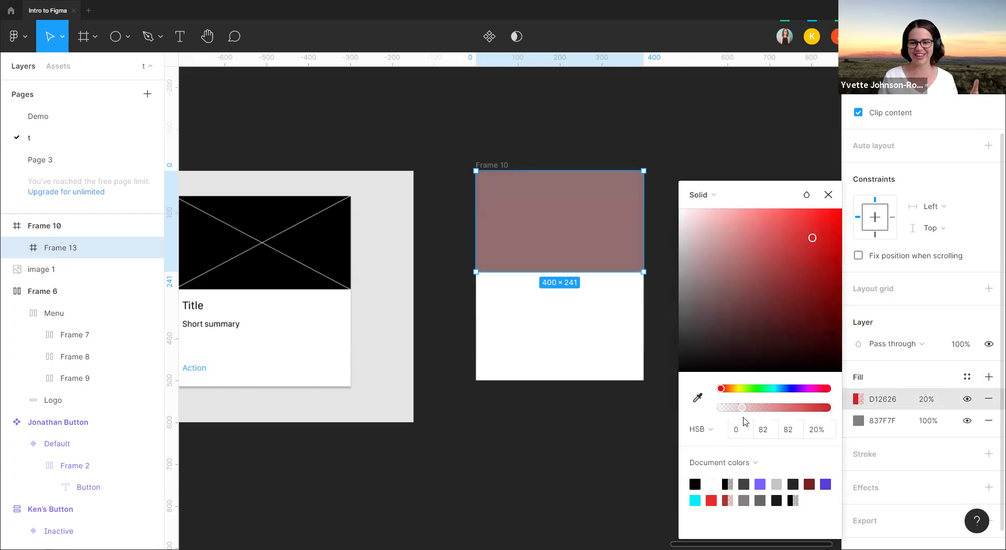
left_click(988, 400)
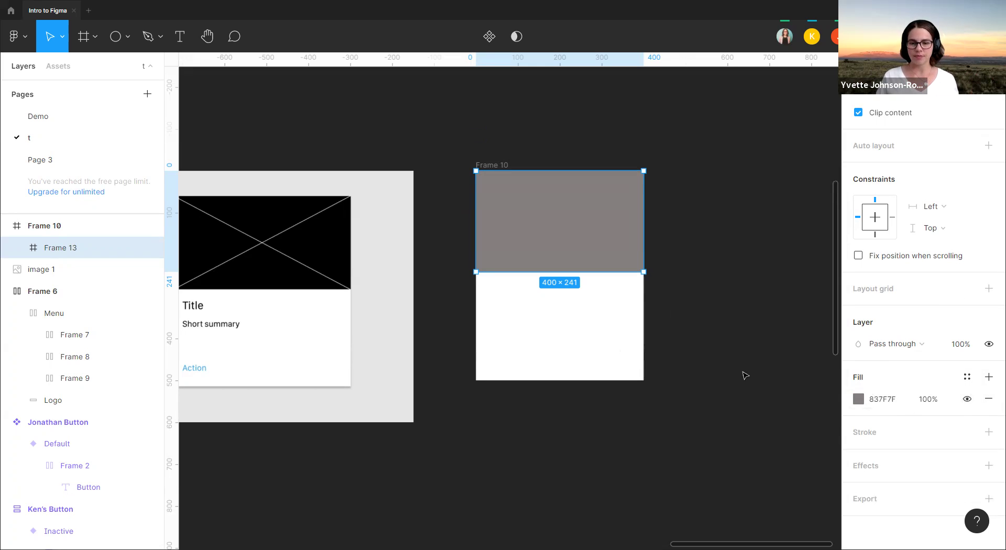
left_click(718, 281)
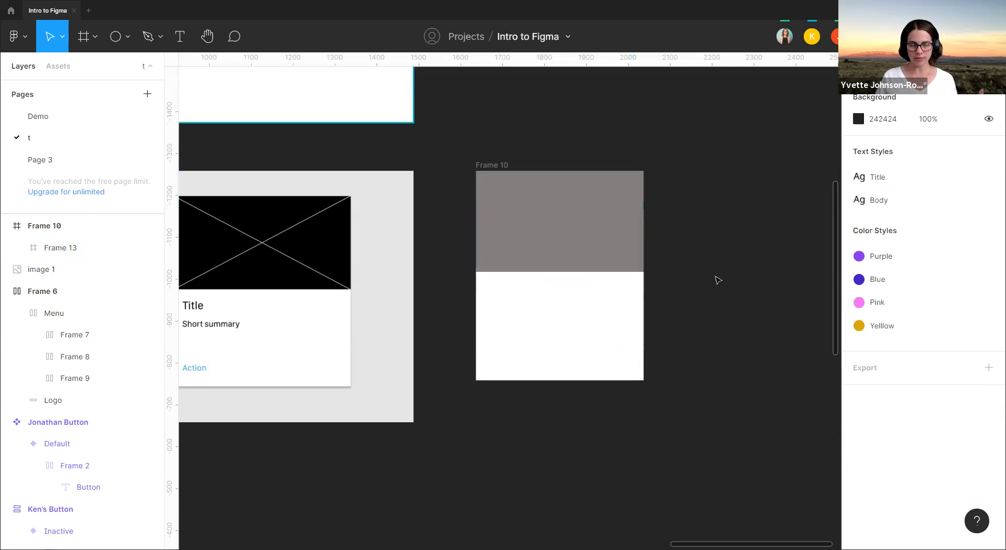
- Rename the outer frame with the presenter's first name followed by "UI card"
left_click(490, 164)
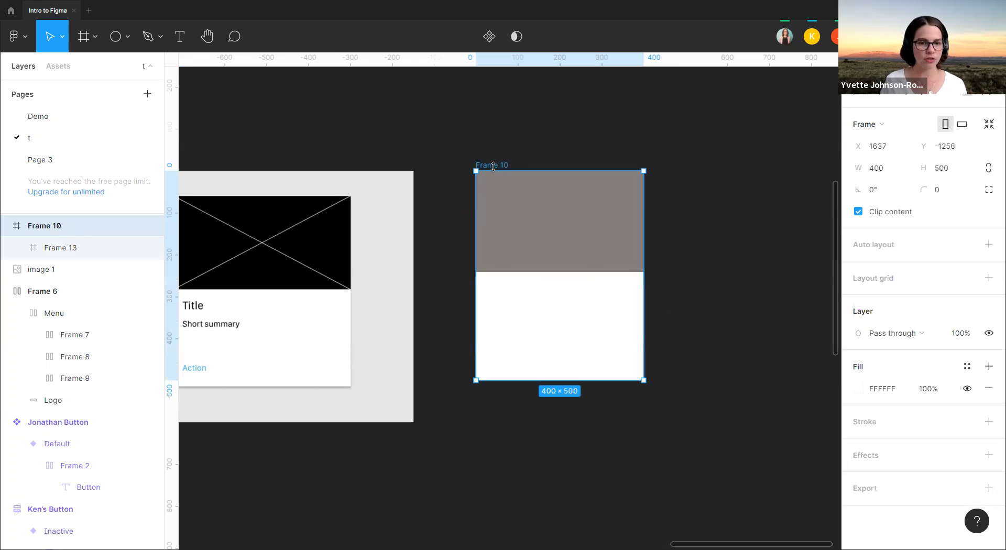
double_click(55, 227)
type("Yvette UI")
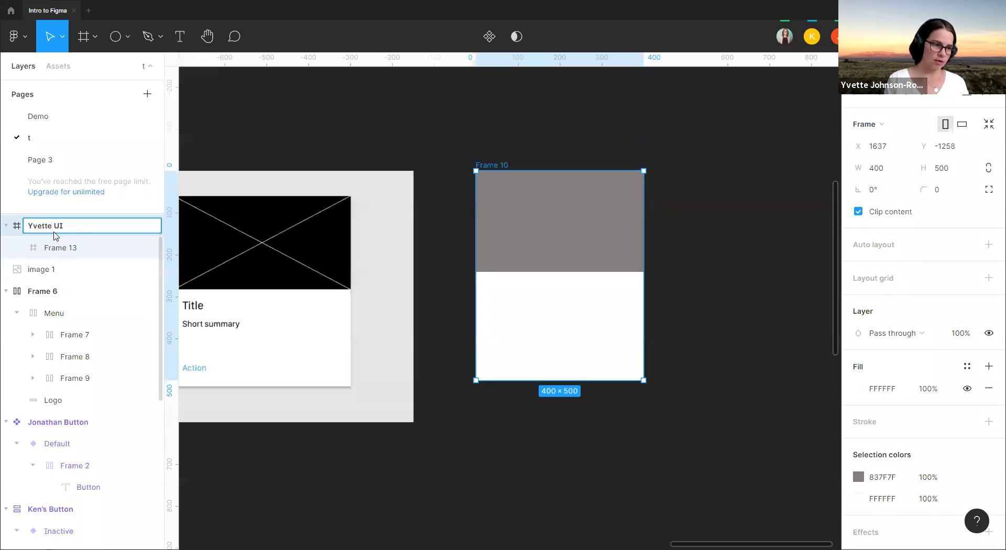
left_click(416, 135)
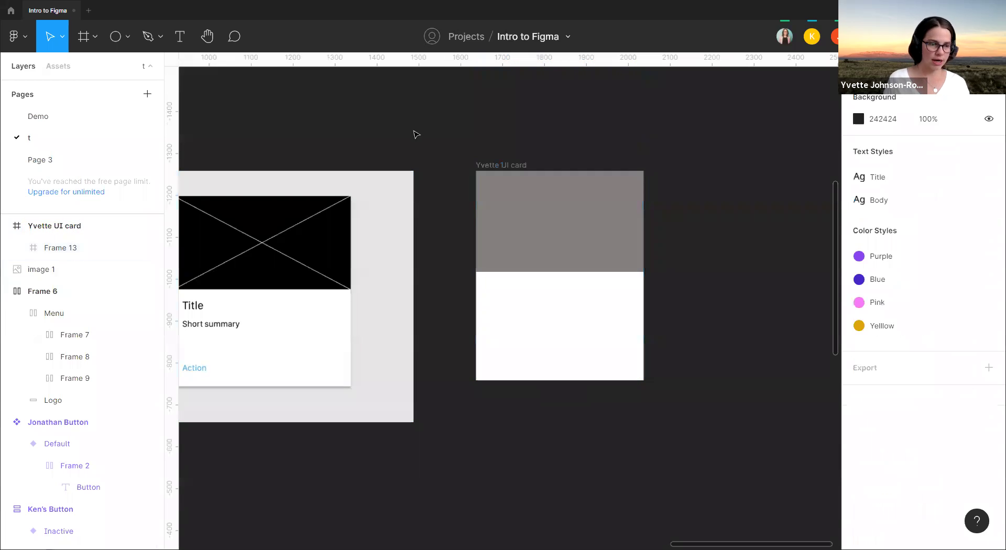
- Rename the grey nested frame as Image
left_click(563, 220)
double_click(90, 250)
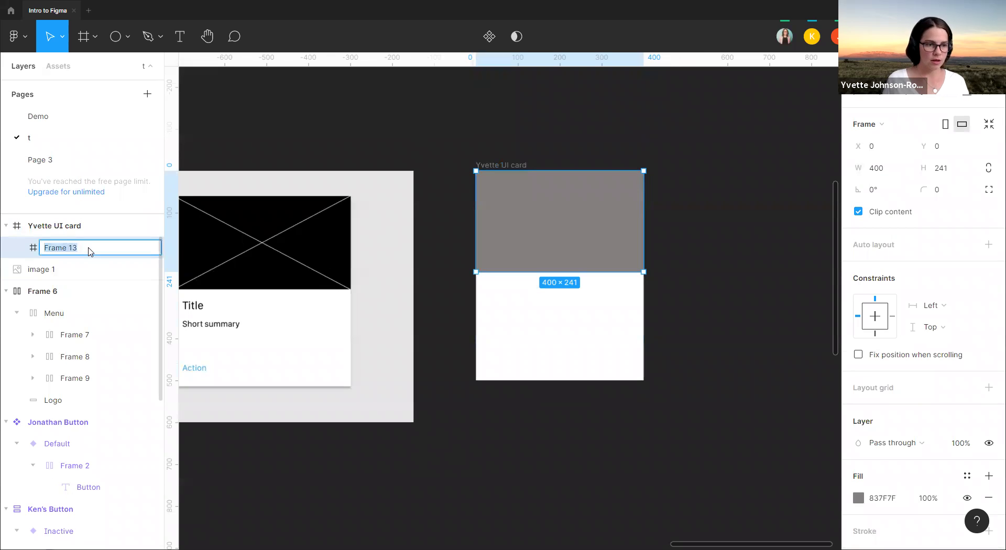
type("Image")
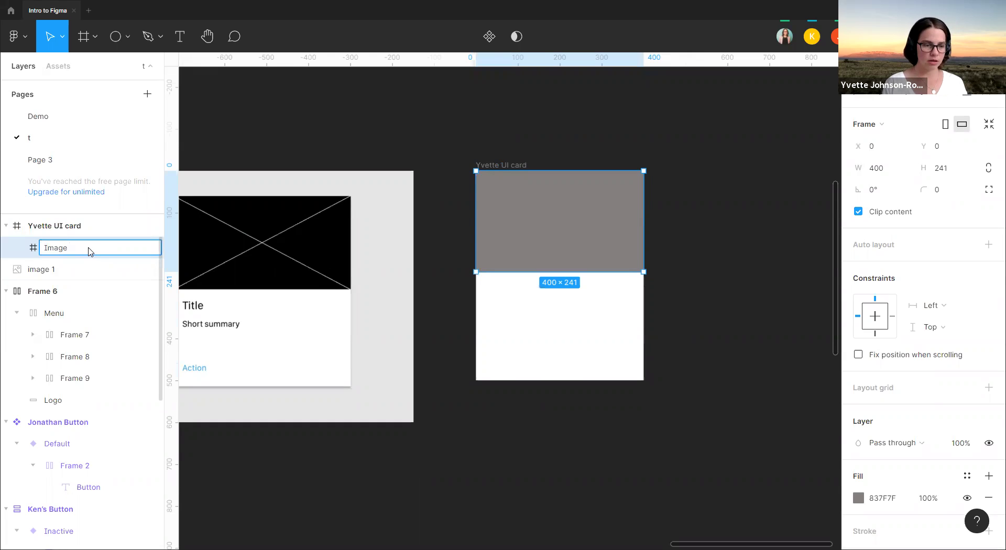
left_click(377, 113)
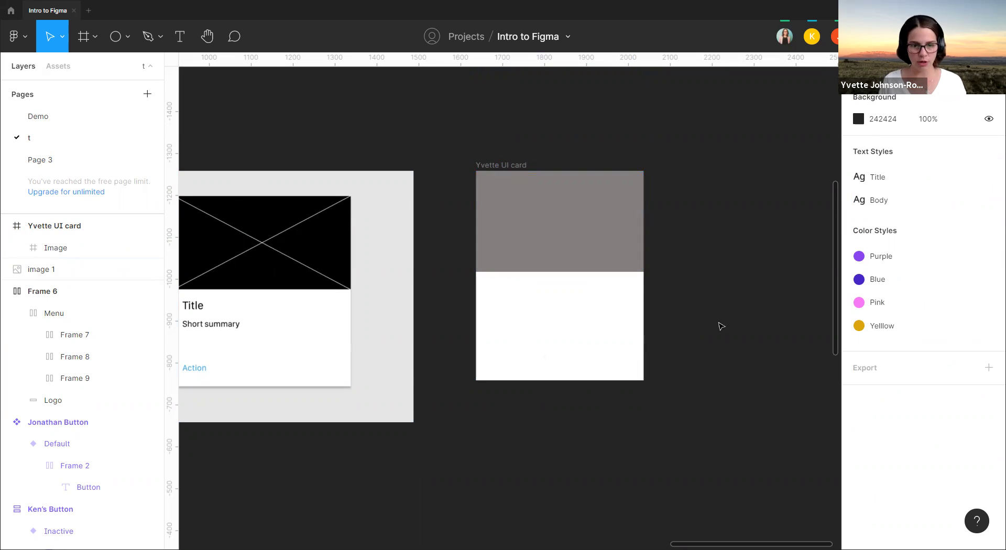
- Place an instance of the local blue Button component in the card's lower left corner, at about X 19, Y 434
left_click_drag(379, 137, 506, 151)
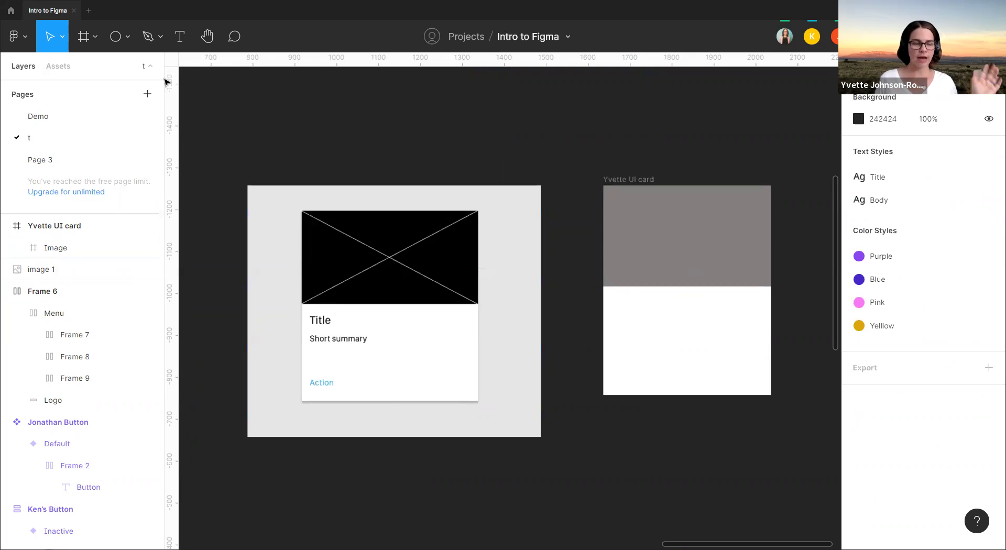
left_click(64, 68)
left_click(12, 164)
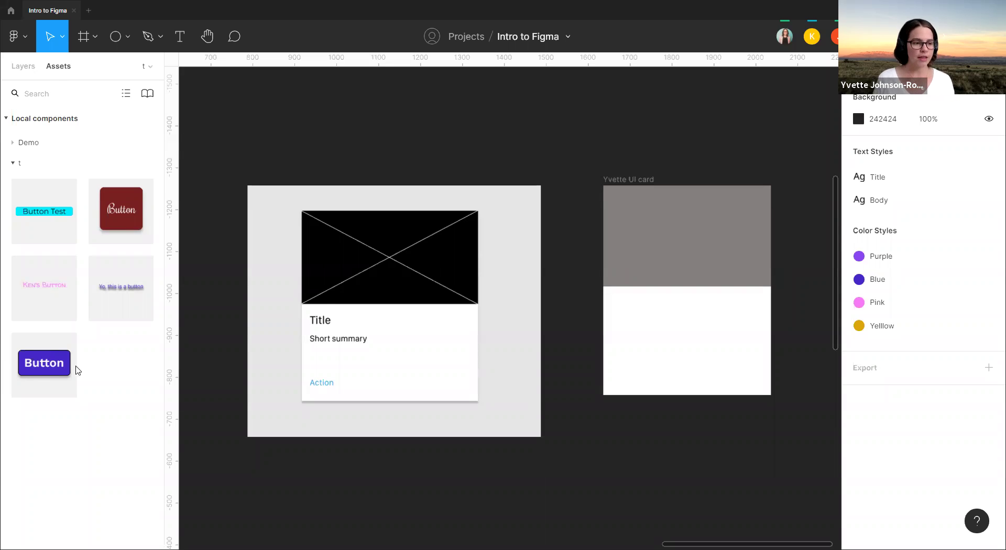
left_click_drag(37, 370, 627, 381)
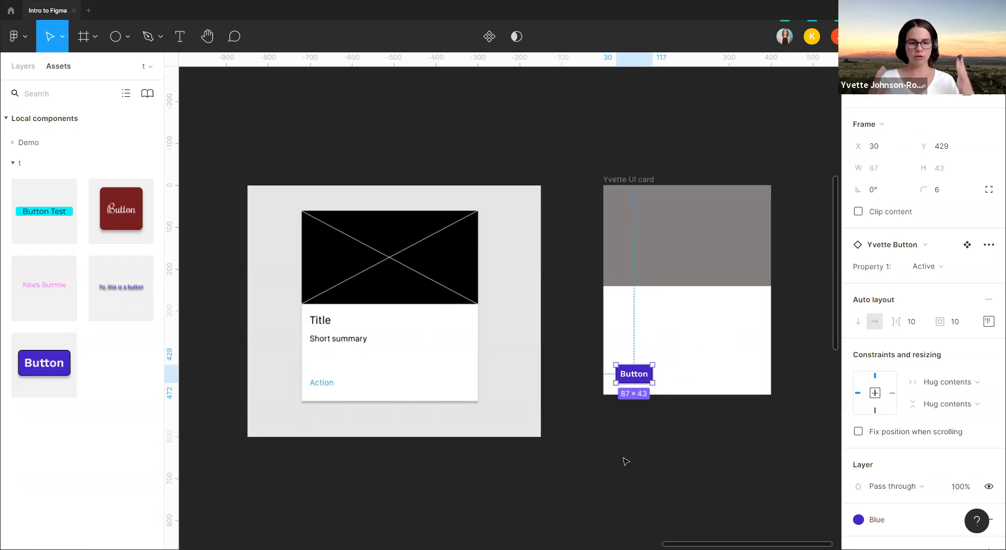
left_click(652, 407)
left_click(635, 381)
left_click_drag(635, 381, 630, 383)
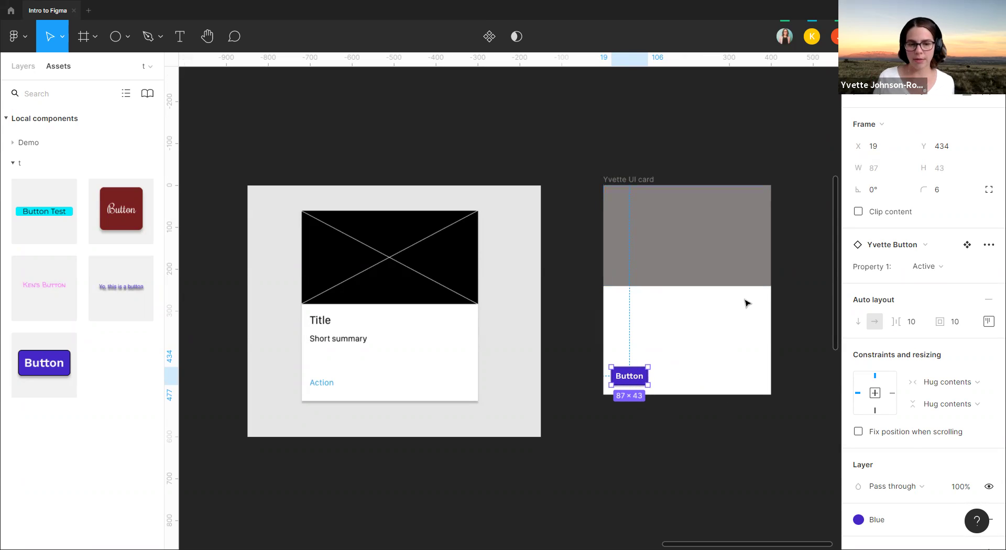
- Resize the card back and forth by its right edge to test how the button's constraints behave
left_click_drag(642, 311, 523, 267)
scroll(521, 270, "up", 5)
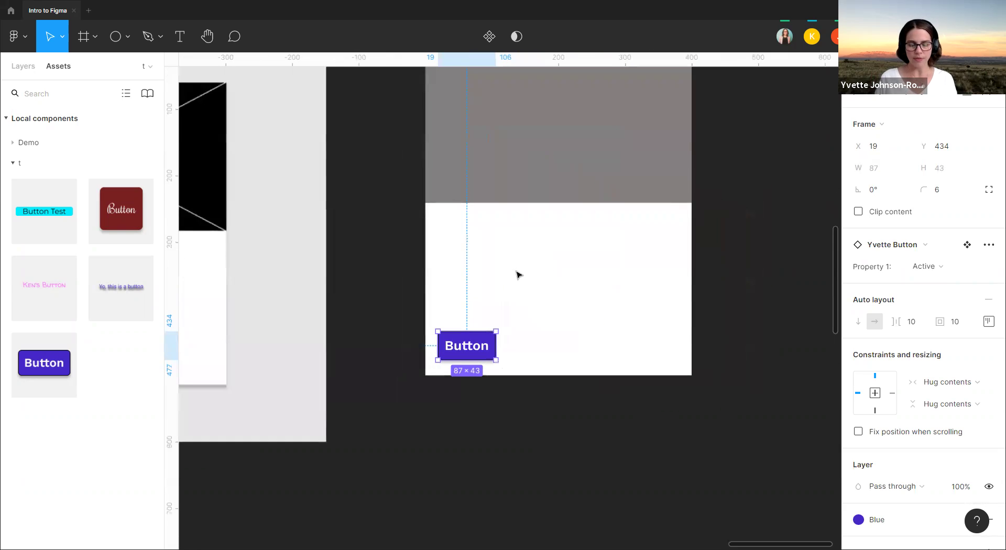
scroll(526, 289, "up", 3)
scroll(529, 445, "down", 3)
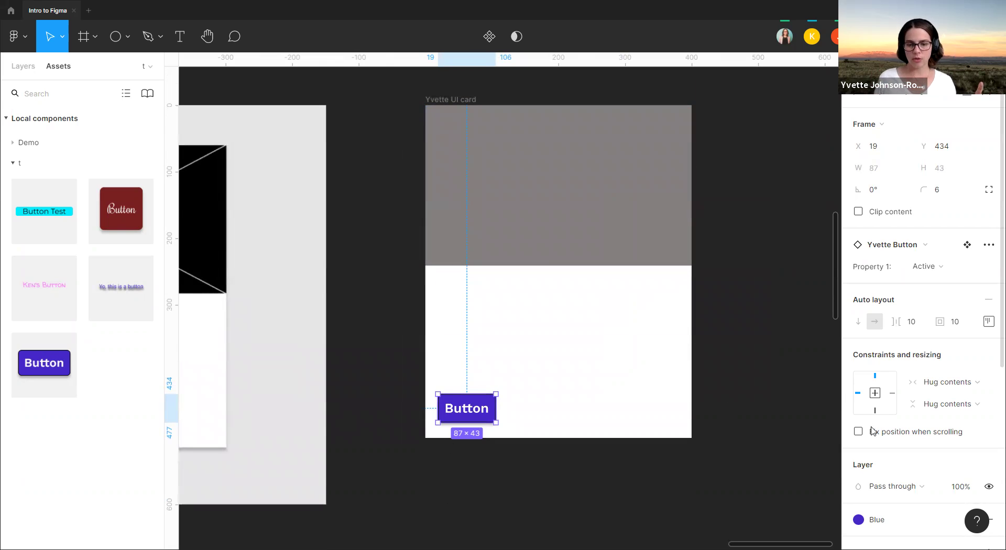
mouse_move(873, 431)
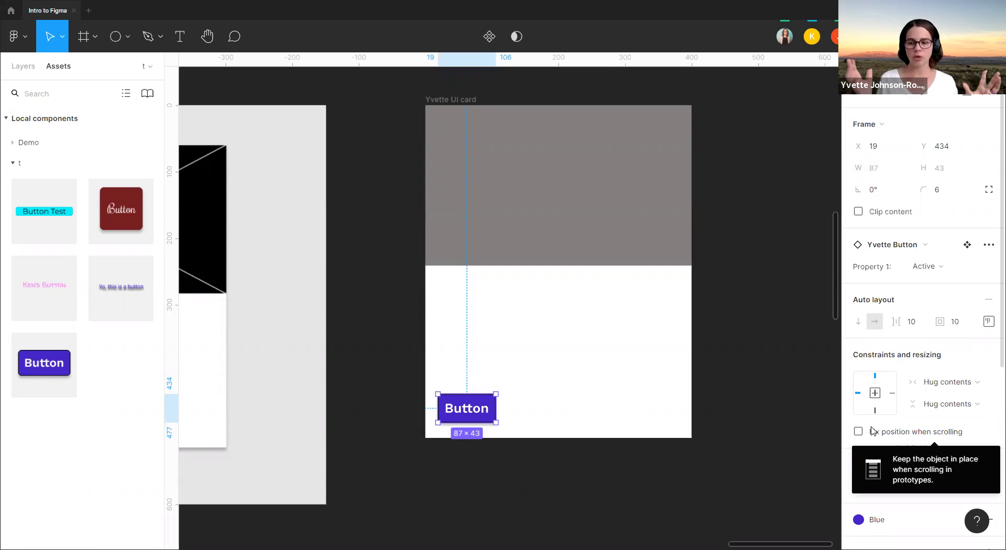
left_click(755, 438)
left_click(464, 99)
mouse_move(692, 267)
left_mouse_down()
mouse_move(788, 266)
mouse_move(691, 274)
left_mouse_up()
- Move the button to the card's lower right corner, at about X 294, Y 438
left_click(490, 411)
left_click_drag(490, 411, 673, 414)
left_click(721, 393)
- Try resizing the card with the button in its lower right corner, and undo the resize
left_click(459, 99)
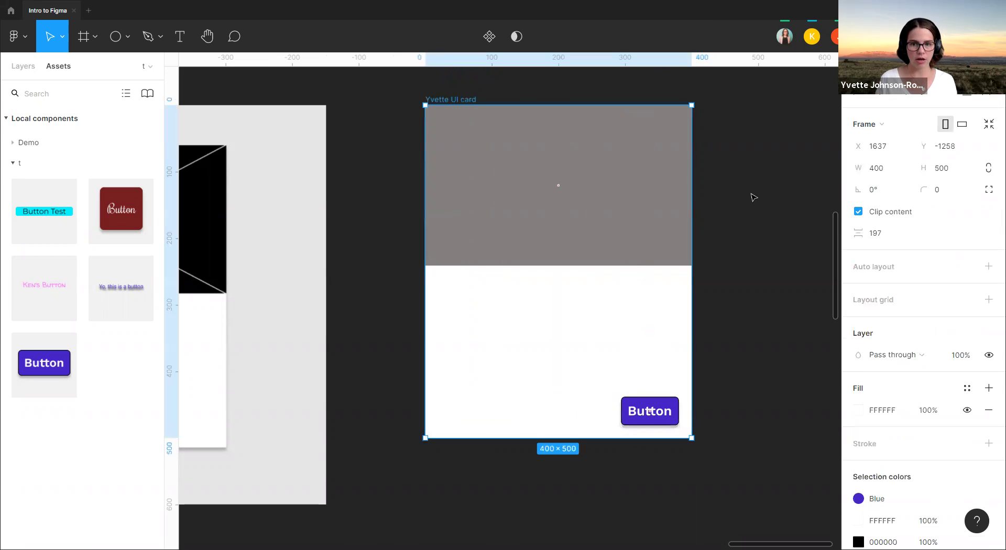
mouse_move(691, 204)
left_mouse_down()
mouse_move(796, 208)
mouse_move(696, 220)
left_mouse_up()
key("ctrl+z")
left_click(784, 328)
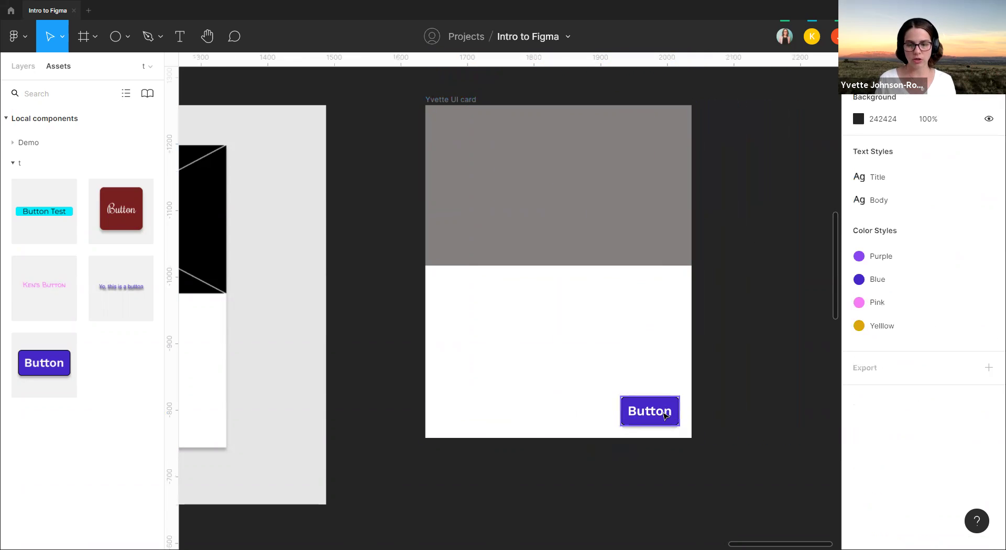
- Constrain the button to the right and bottom edges of the card
left_click(664, 415)
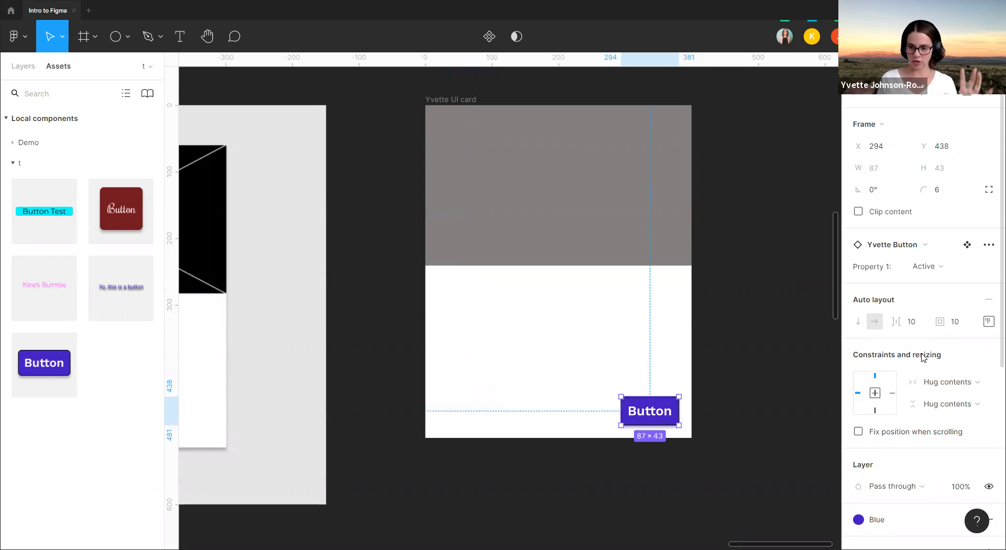
left_click(892, 393)
left_click(875, 410)
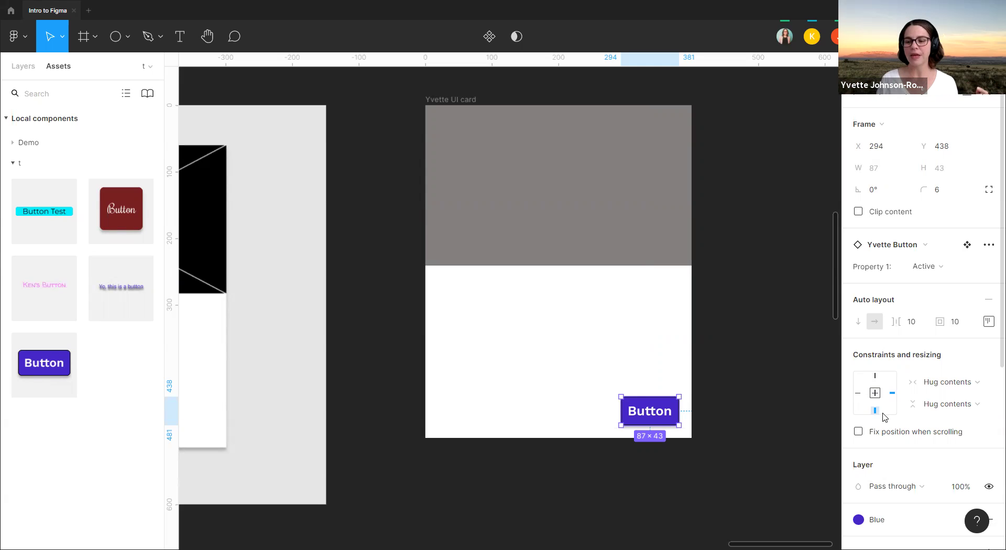
left_click(874, 376)
left_click(875, 410)
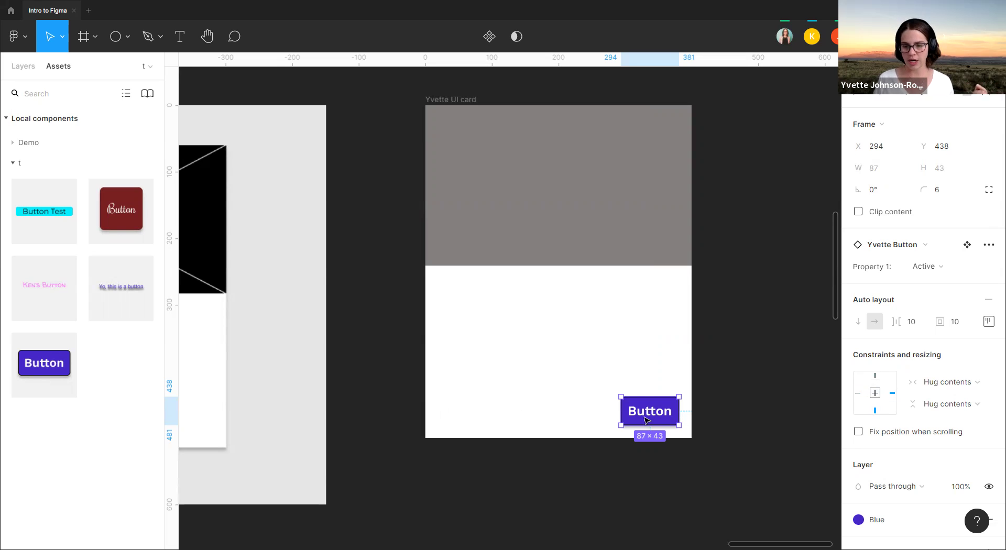
- Resize the card temporarily by its right edge to test the button's right and bottom constraints
scroll(675, 433, "up", 5)
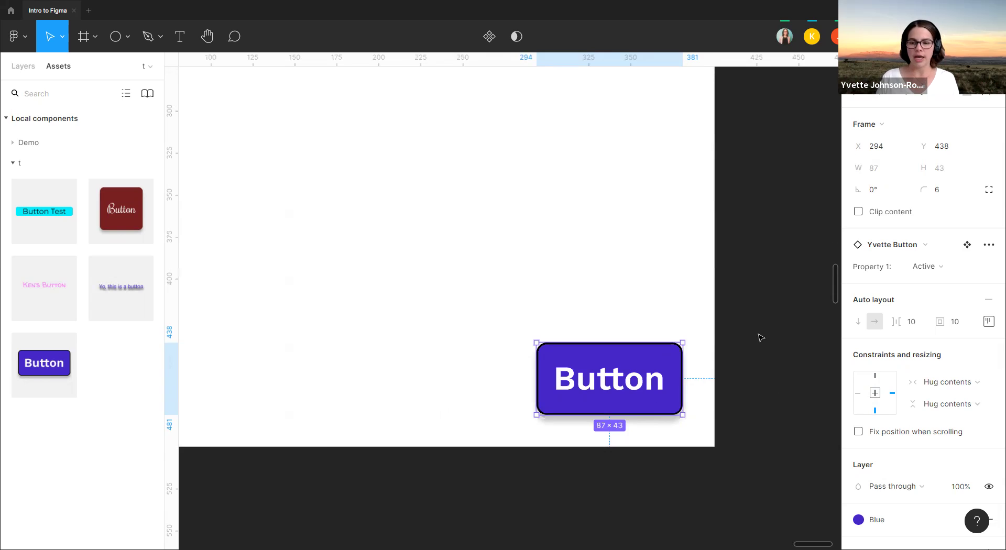
scroll(759, 337, "down", 5)
left_click(602, 153)
left_click_drag(740, 219, 739, 242)
left_click(749, 348)
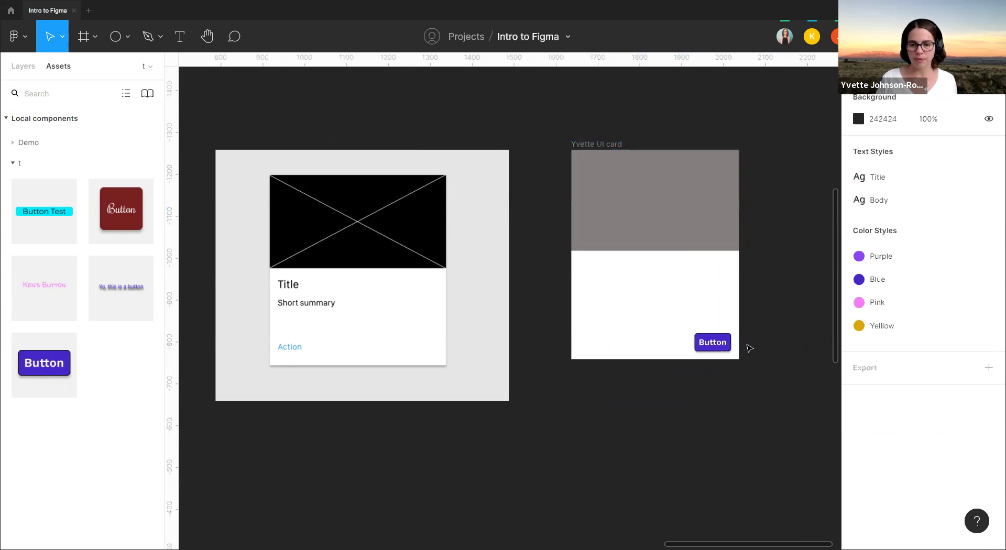
- Constrain the button to the card's left and bottom edges and move it to the lower left corner, at about X 24, Y 438
left_click(708, 346)
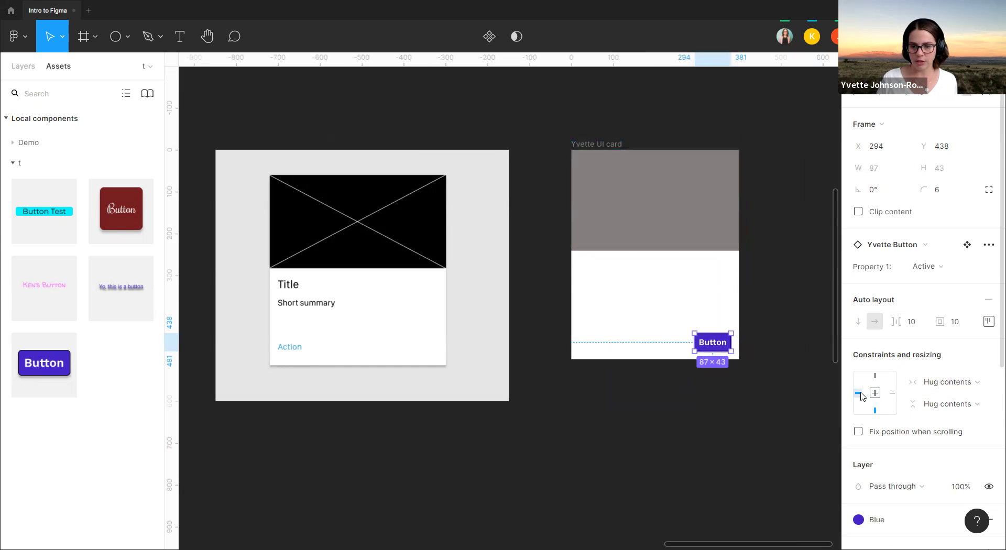
key("shift+Left")
key("shift+Left")
key("shift+Left")
key("shift+Left")
key("shift+Left")
key("shift+Left")
key("shift+Left")
key("shift+Left")
key("shift+Left")
key("shift+Left")
key("shift+Left")
key("shift+Left")
key("shift+Left")
key("shift+Left")
key("shift+Left")
key("shift+Left")
key("shift+Left")
key("shift+Left")
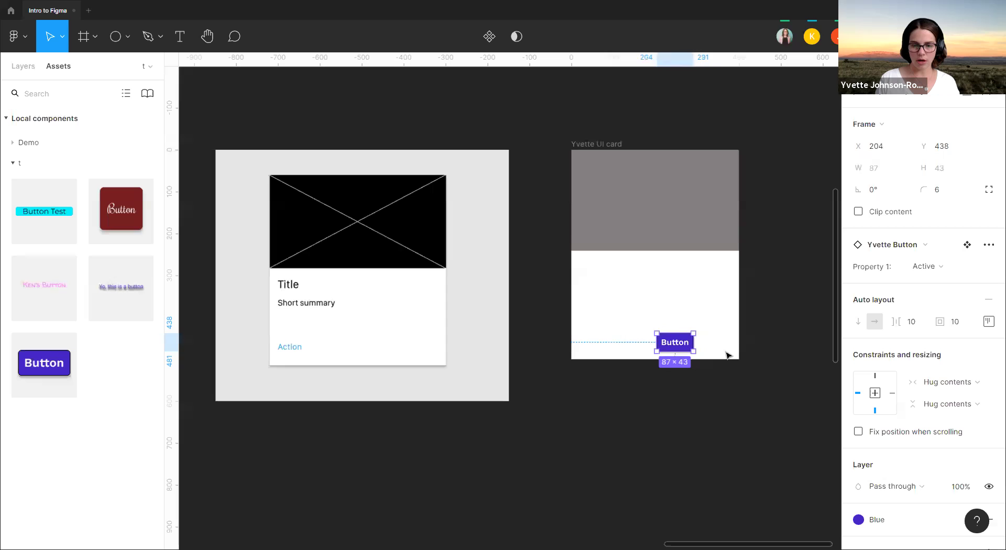
left_click(801, 253)
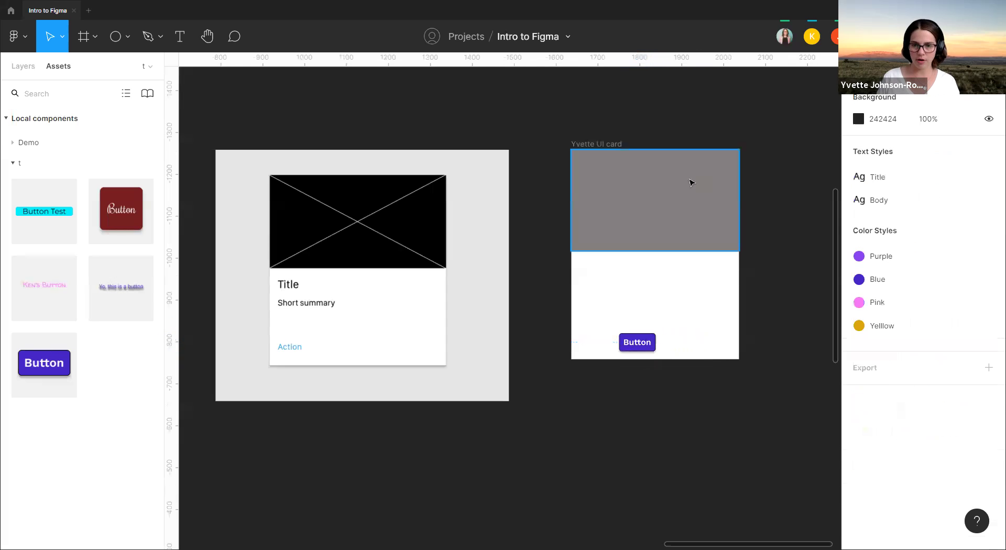
left_click(616, 140)
mouse_move(738, 233)
left_mouse_down()
mouse_move(762, 237)
mouse_move(739, 240)
left_mouse_up()
left_click(636, 342)
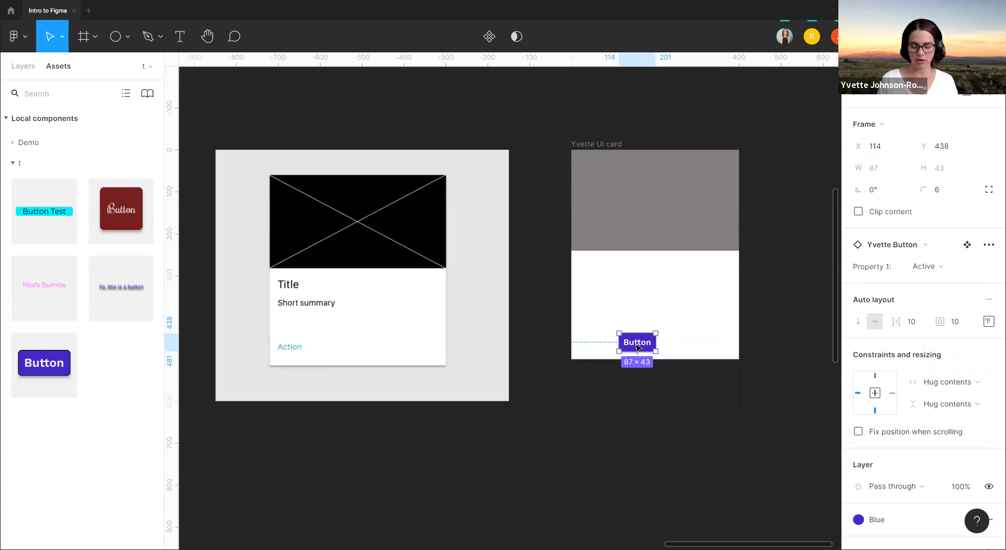
key("shift+Left")
key("shift+Left")
key("shift+Left")
key("shift+Left")
key("shift+Left")
key("shift+Left")
key("shift+Left")
key("shift+Left")
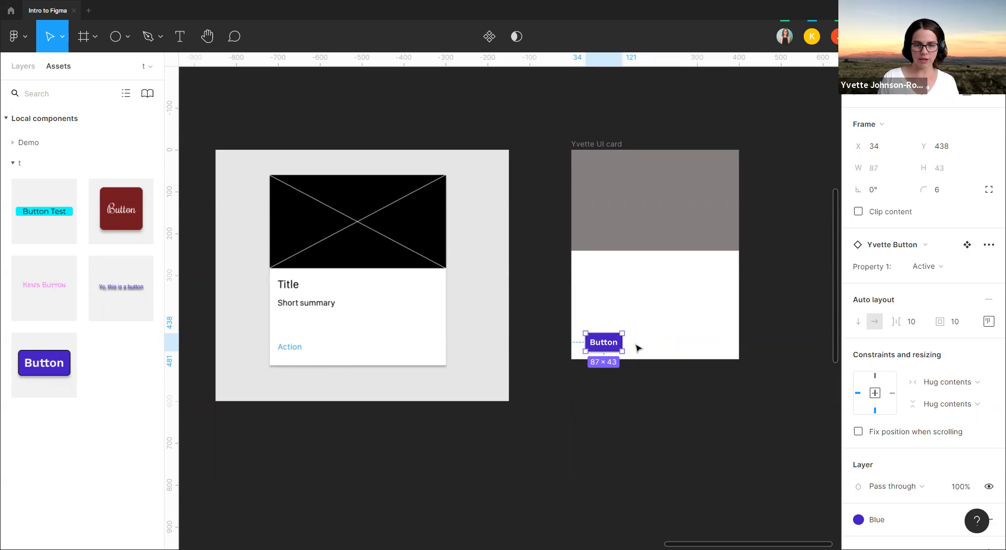
key("shift+Left")
left_click(639, 439)
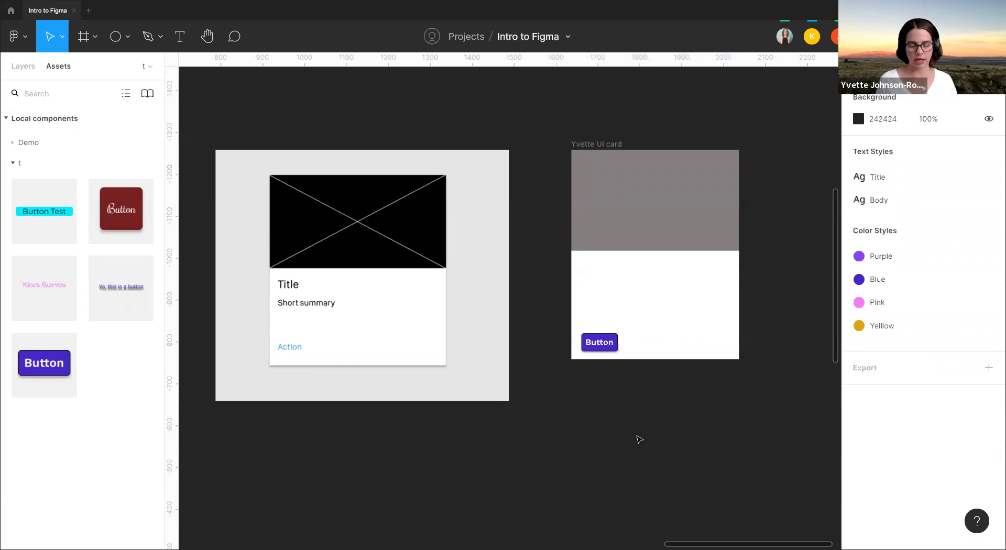
- Examine another participant's UI card and its button placement on the shared canvas, and return to the wireframe reference
left_click(597, 144)
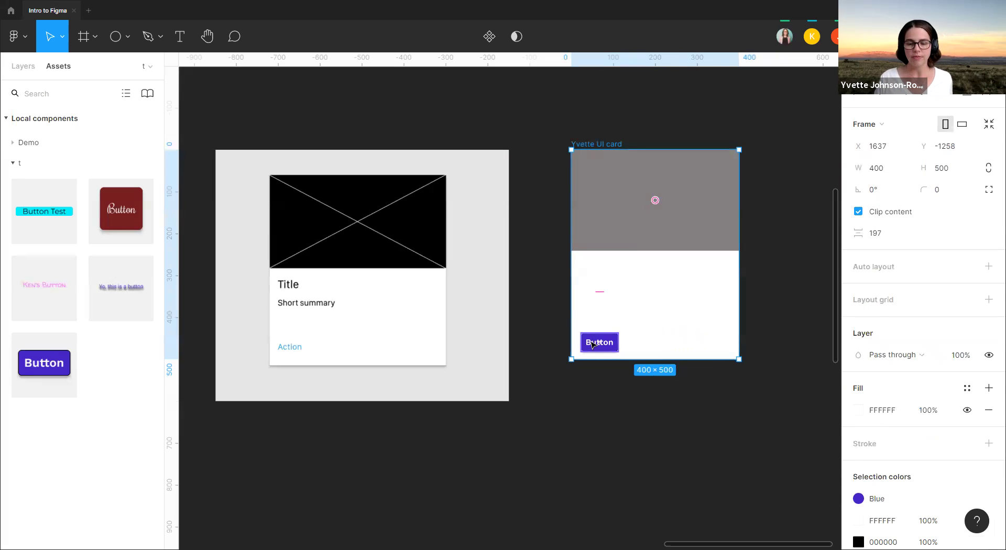
left_click(597, 345)
left_click(668, 478)
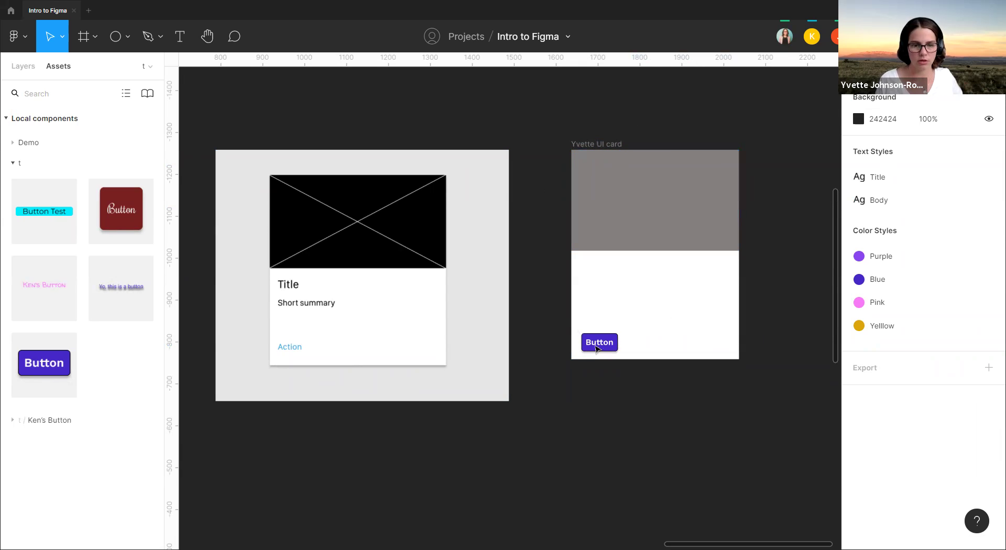
scroll(612, 403, "down", 10)
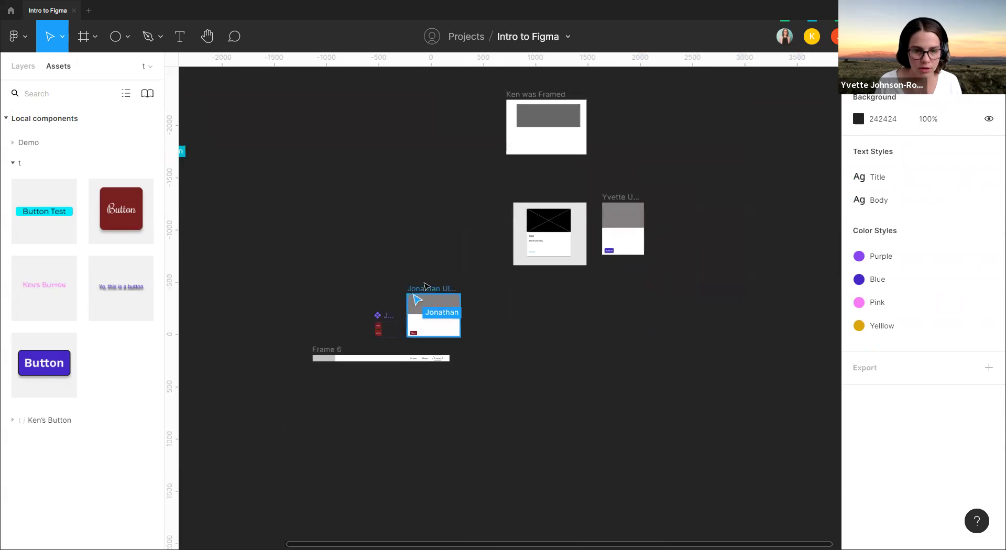
scroll(426, 286, "up", 10)
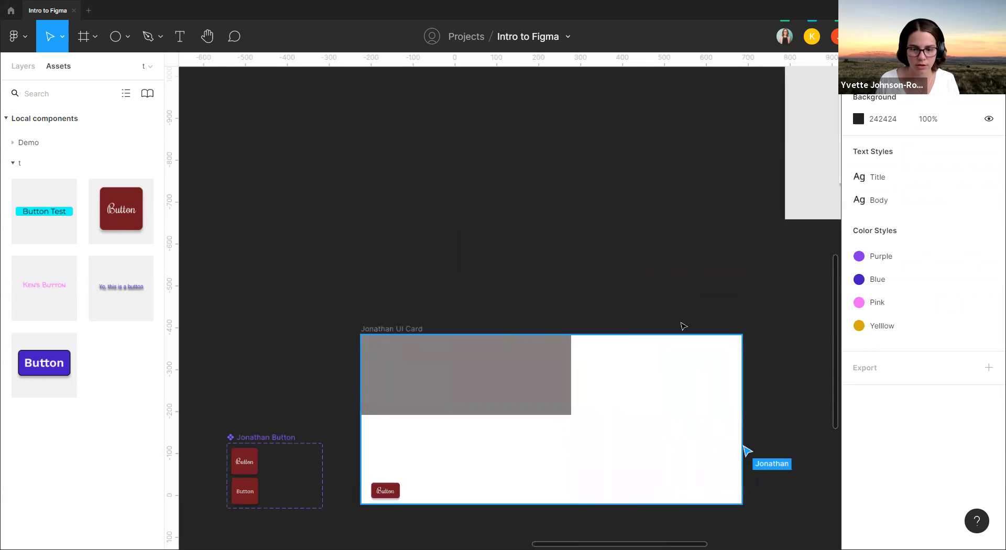
scroll(613, 278, "down", 3)
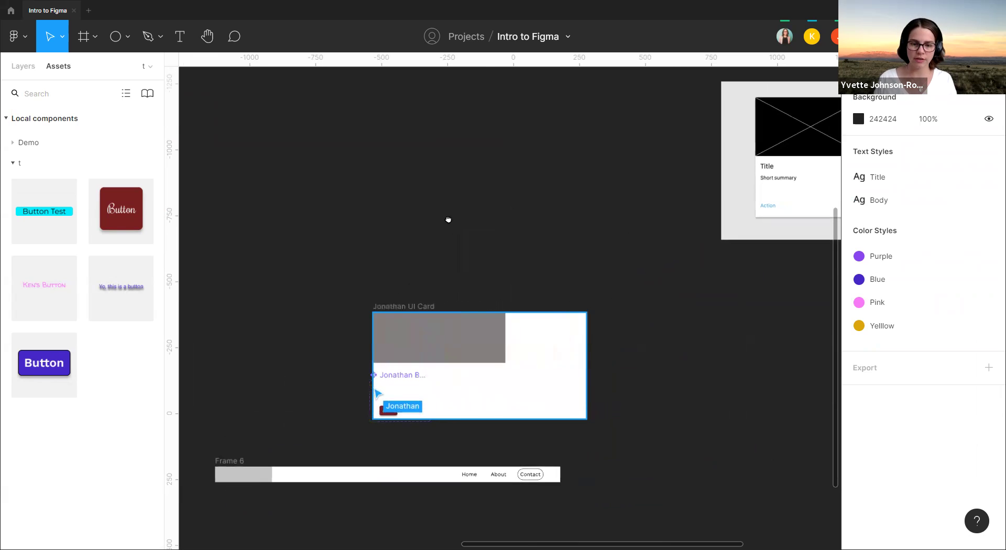
scroll(448, 220, "right", 6)
scroll(448, 219, "up", 2)
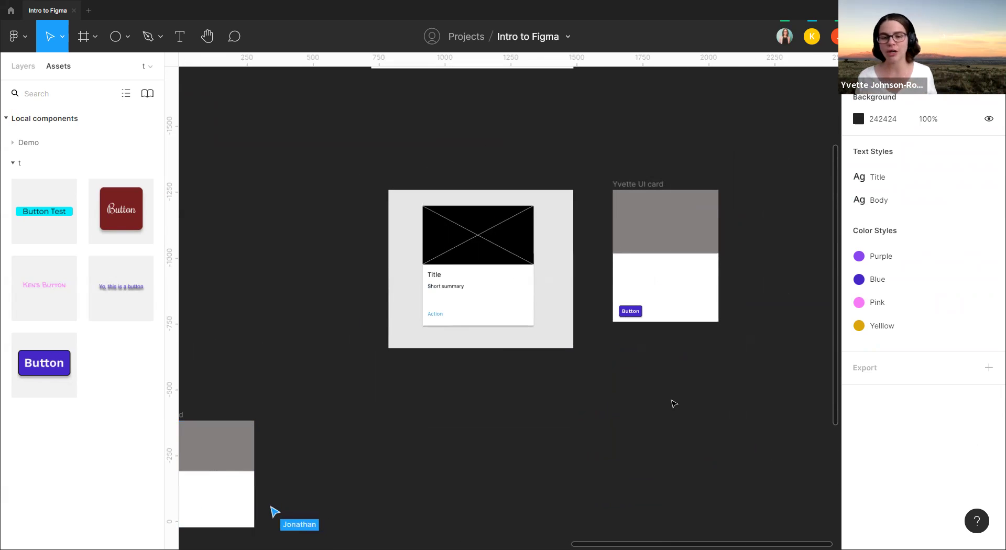
- Shift the UI card to X 1844 and bring it back beside the wireframe reference, at X 1630
left_click(654, 188)
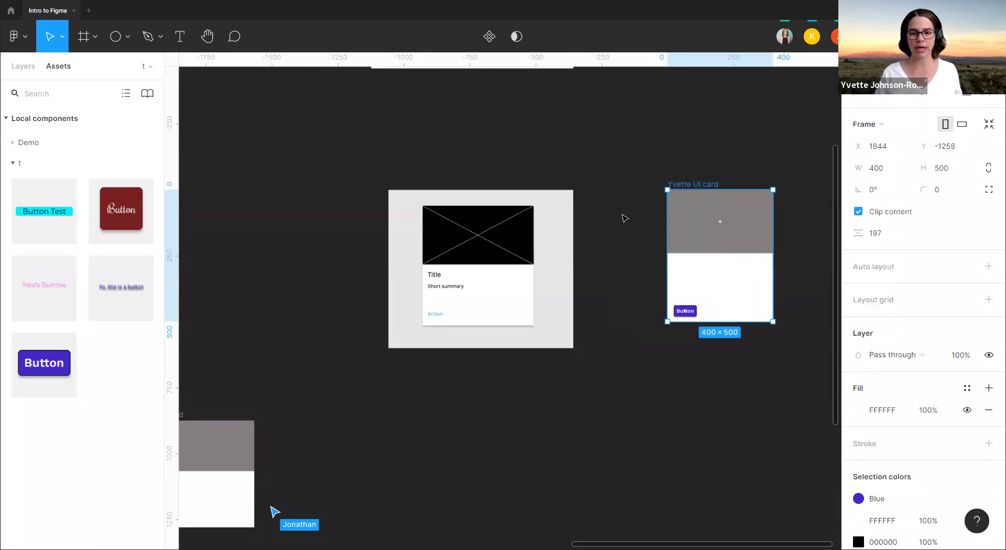
left_click_drag(635, 215, 629, 217)
key("ctrl+z")
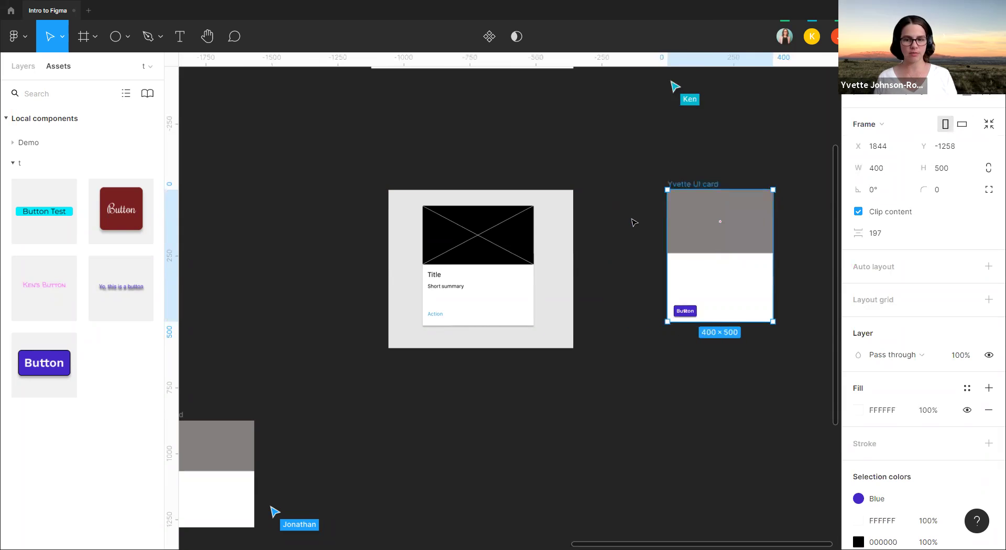
left_click(668, 160)
left_click_drag(675, 181, 618, 182)
left_click(653, 164)
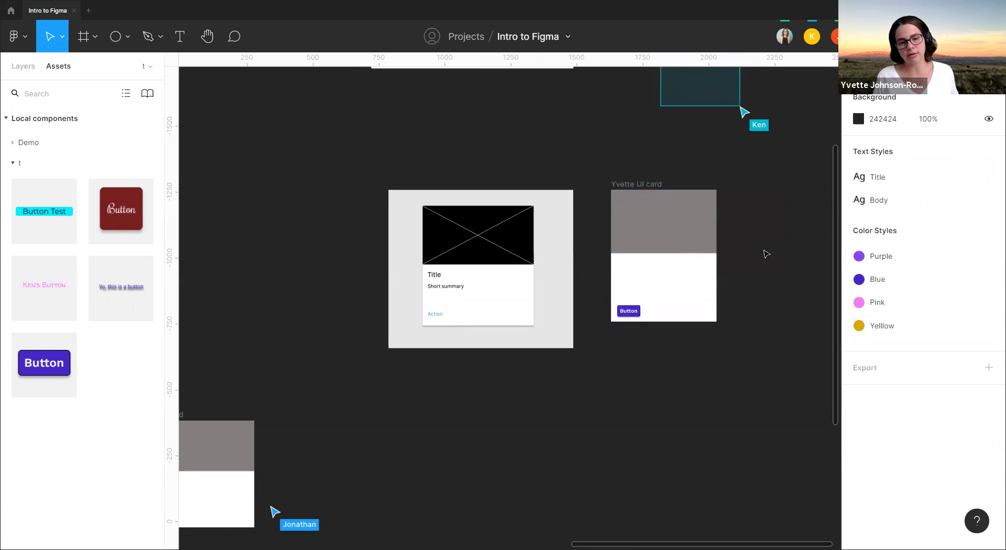
- Look at the other participant's frame above the wireframe reference
scroll(757, 259, "up", 5)
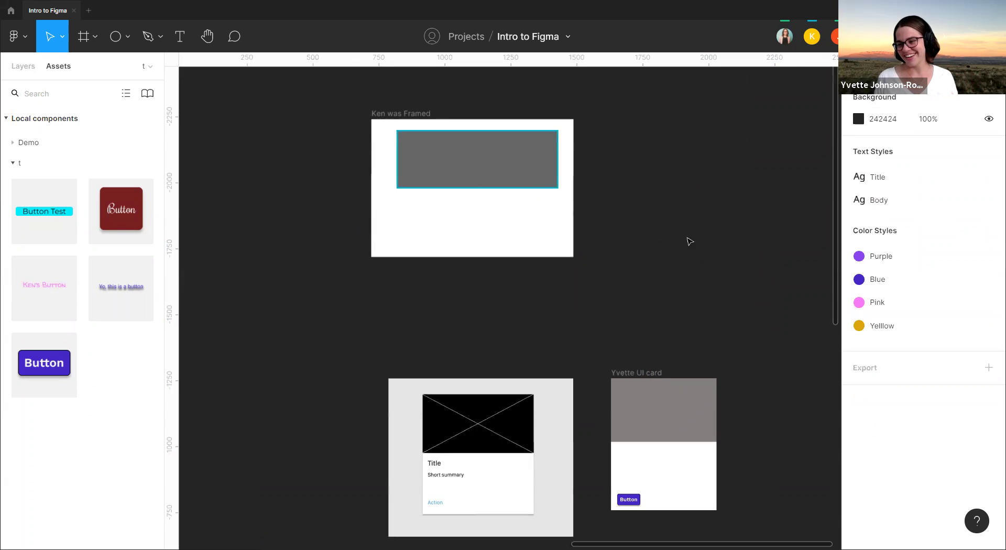
scroll(690, 243, "down", 2)
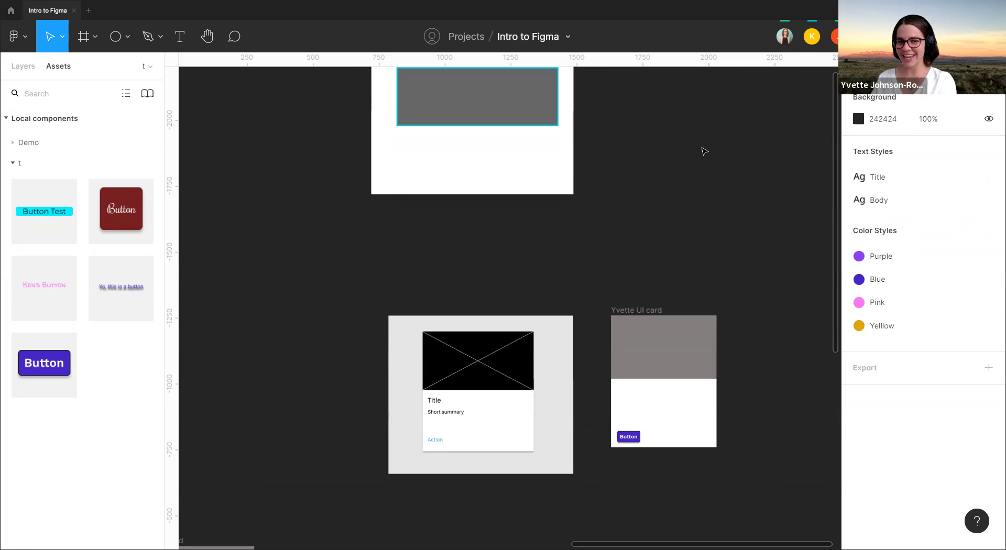
scroll(705, 151, "up", 4)
left_click(406, 178)
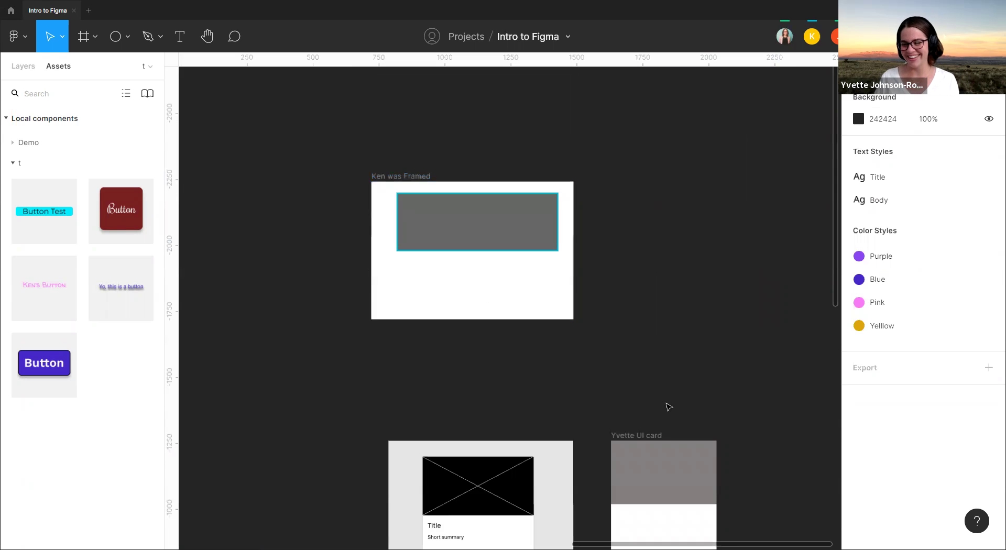
scroll(646, 401, "down", 6)
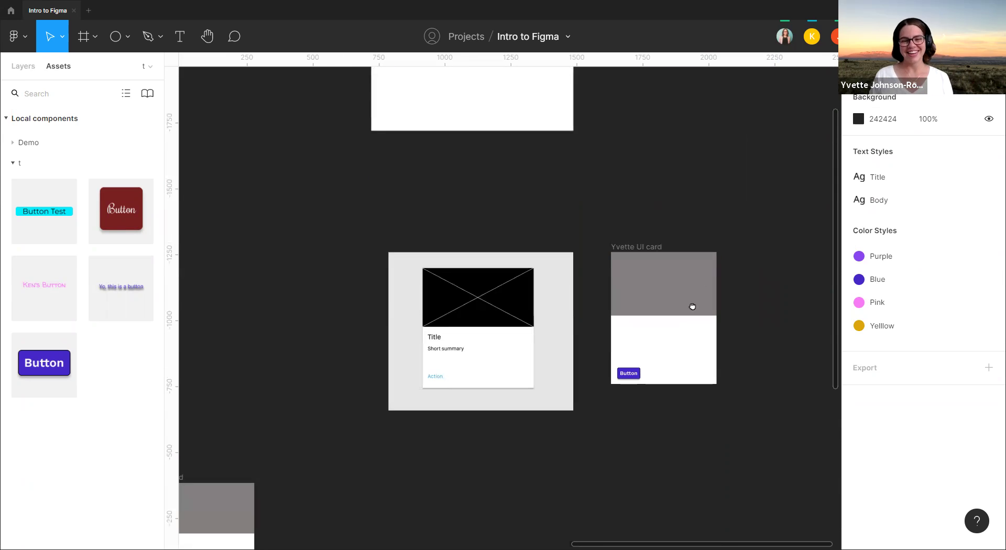
- Add the title text "A good UI card" below the card's image area, at X 36, Y 265
scroll(691, 305, "up", 3)
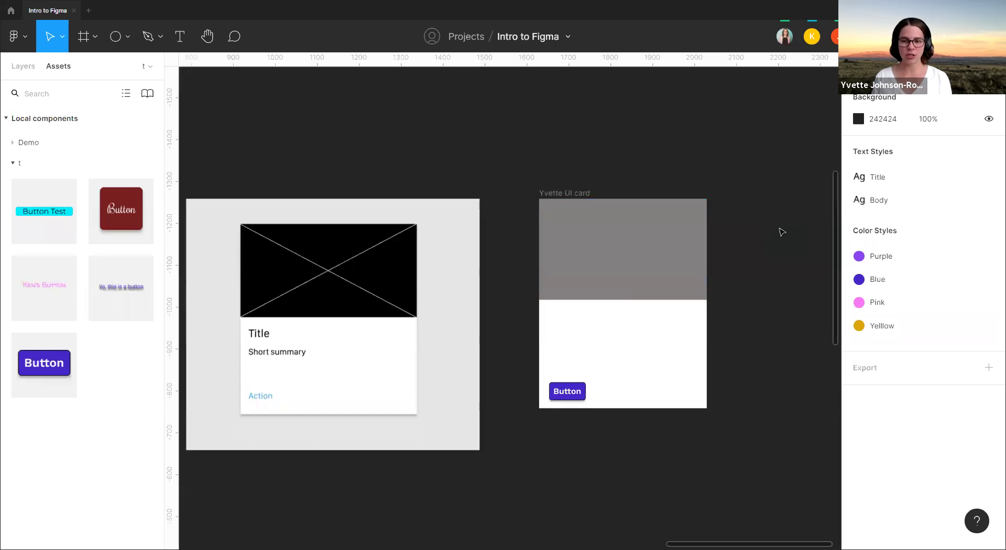
left_click(180, 36)
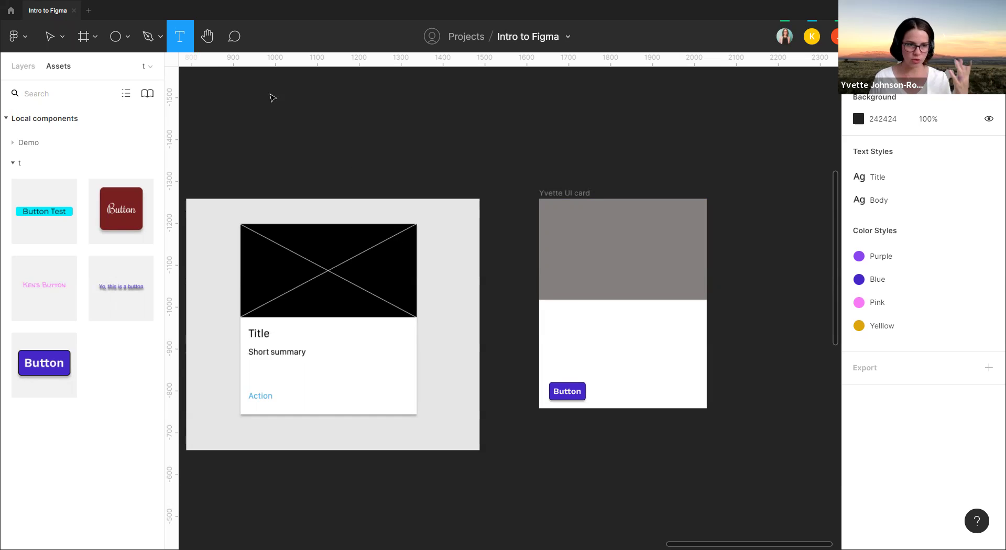
left_click(554, 311)
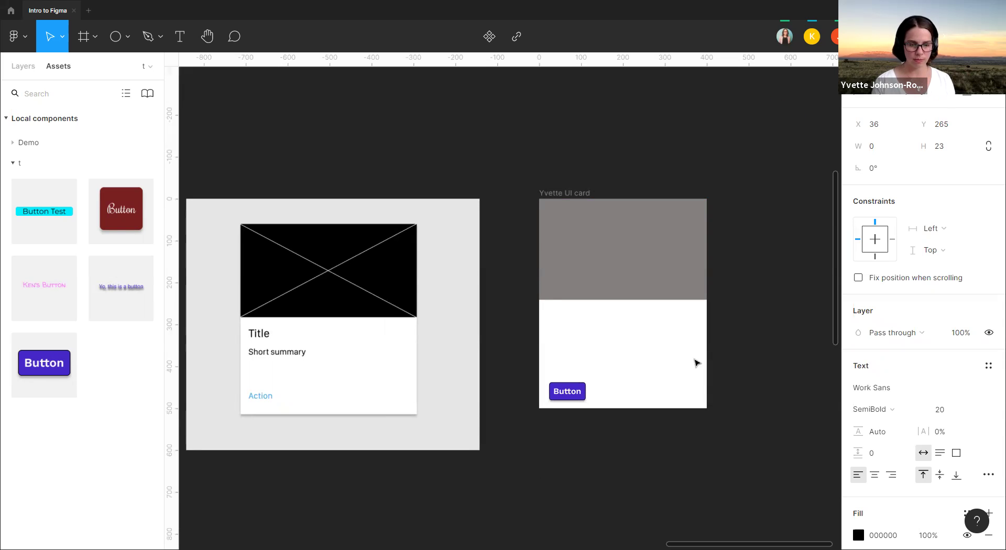
type("A goo")
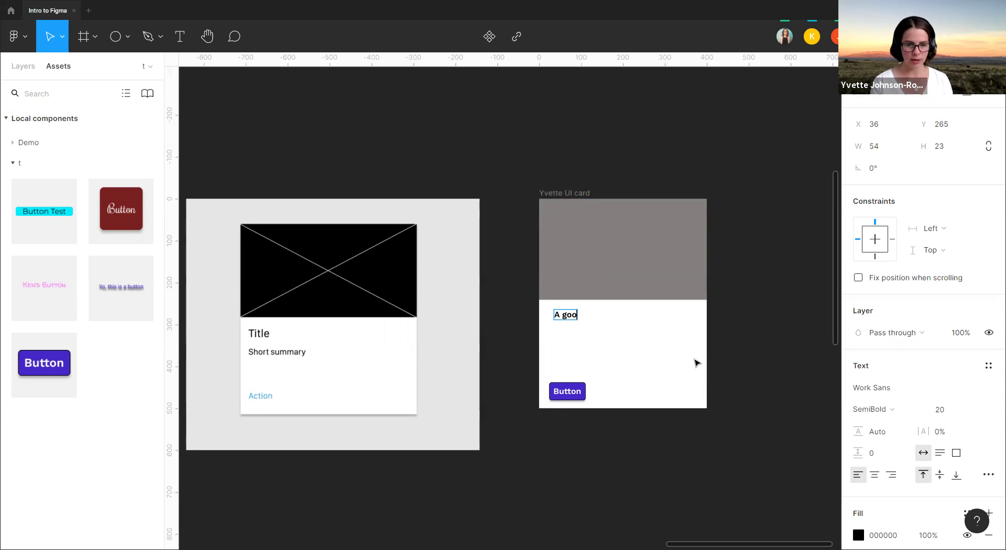
type("d UI card")
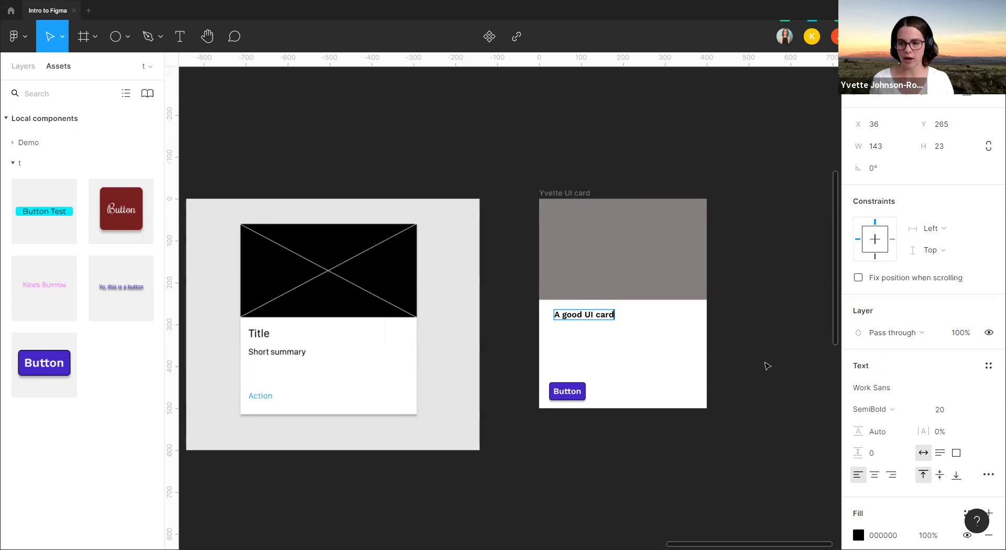
- Keep the title text in SemiBold and set its font size to 22
left_click(872, 414)
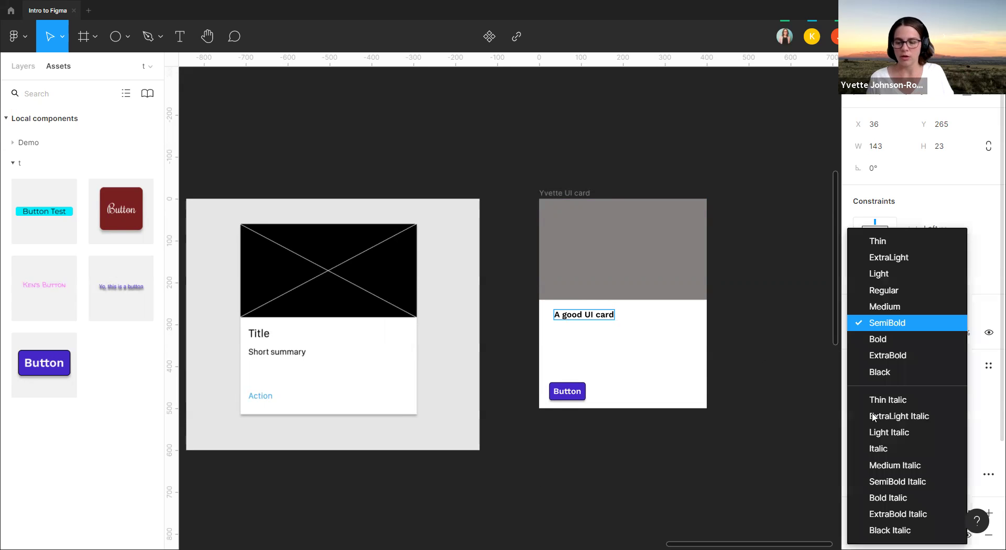
left_click(899, 324)
left_click(949, 414)
type("22")
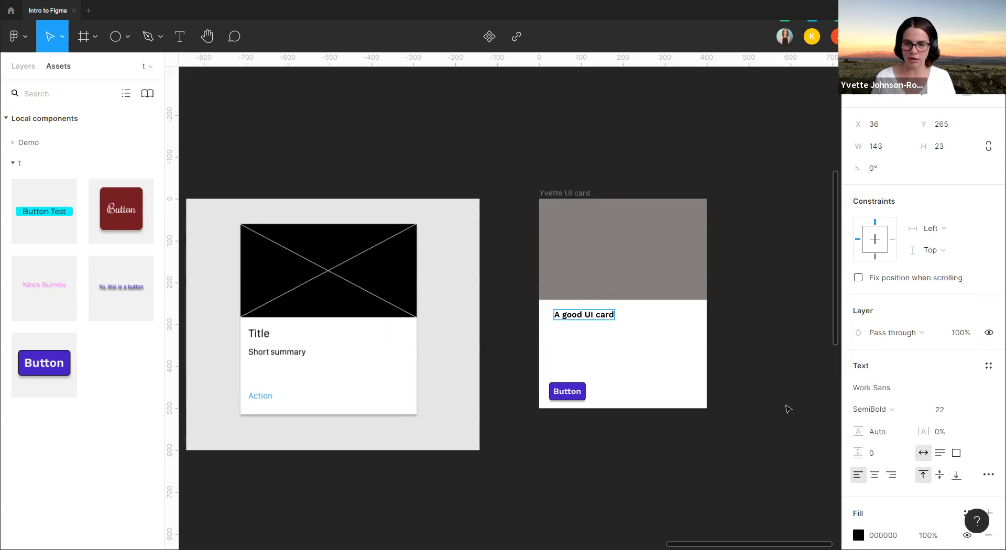
triple_click(594, 317)
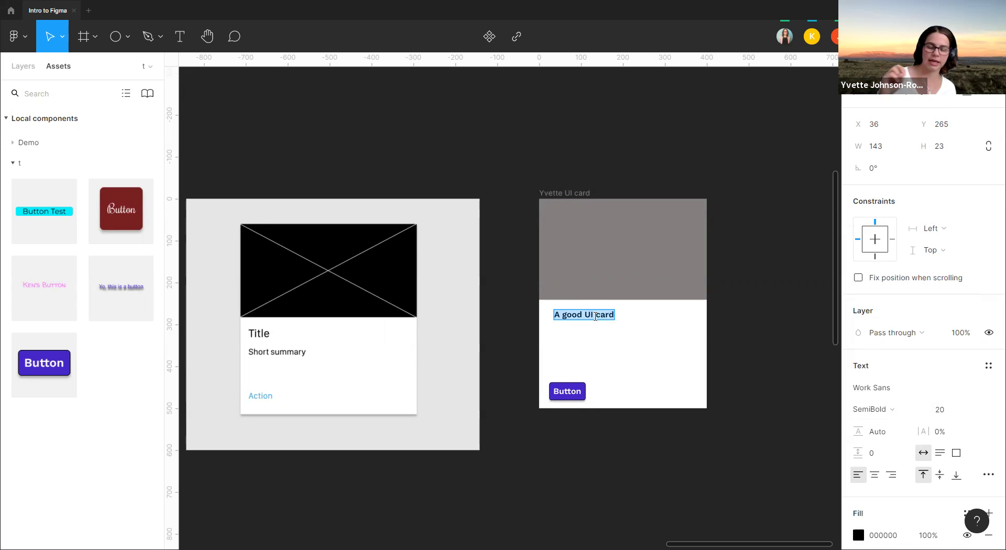
left_click(935, 411)
type("22")
key("Return")
key("Escape")
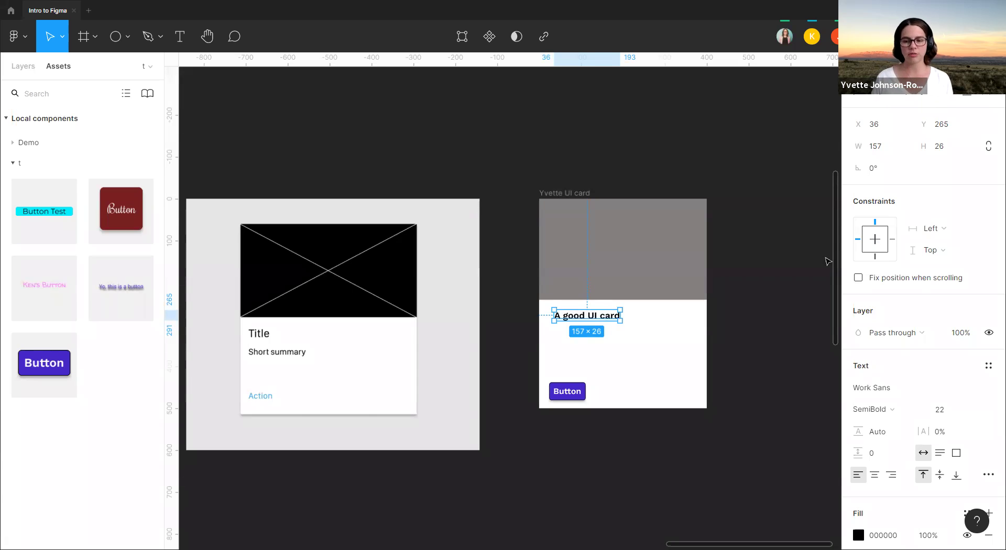
- Constrain the title to the card's left edge horizontally and to its center vertically
mouse_move(890, 279)
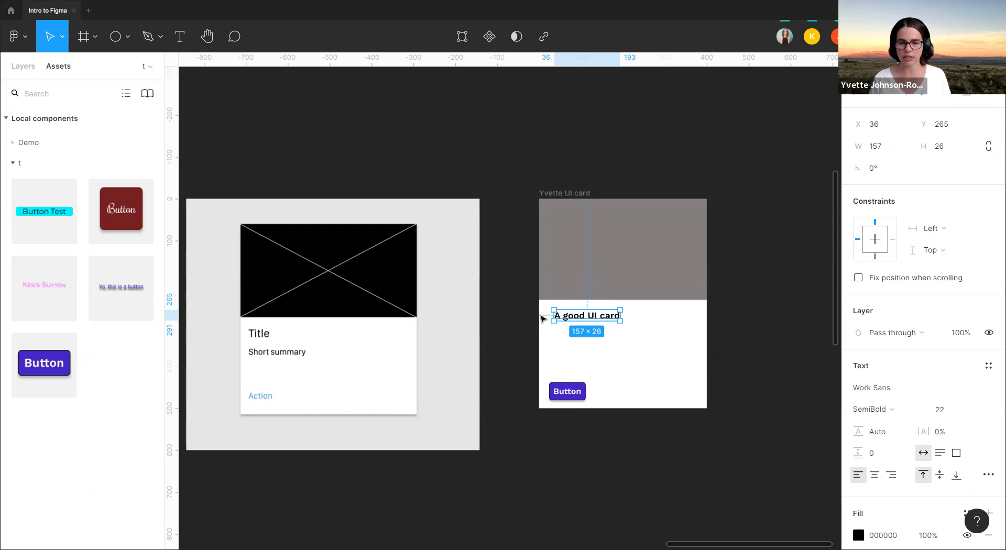
left_click(874, 243)
left_click(869, 242)
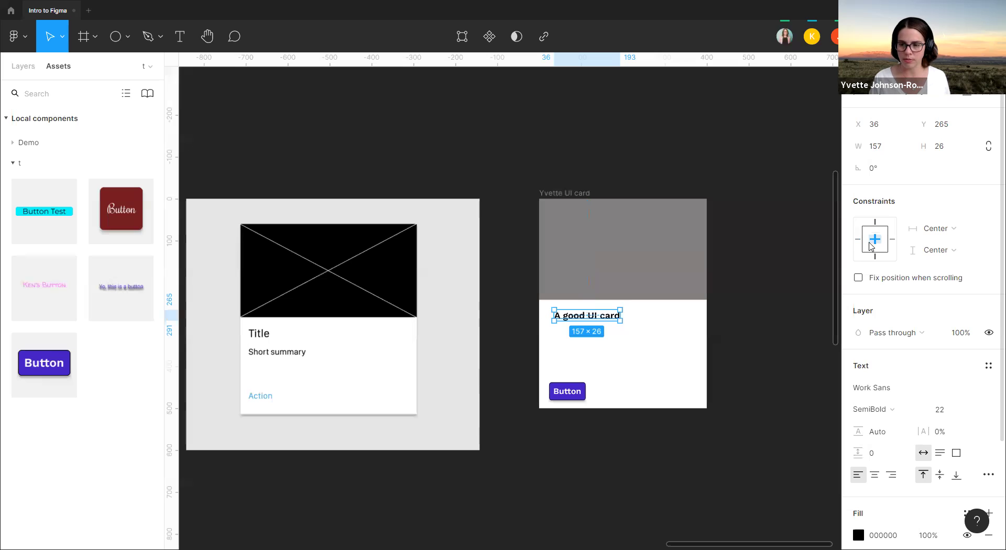
left_click(857, 238)
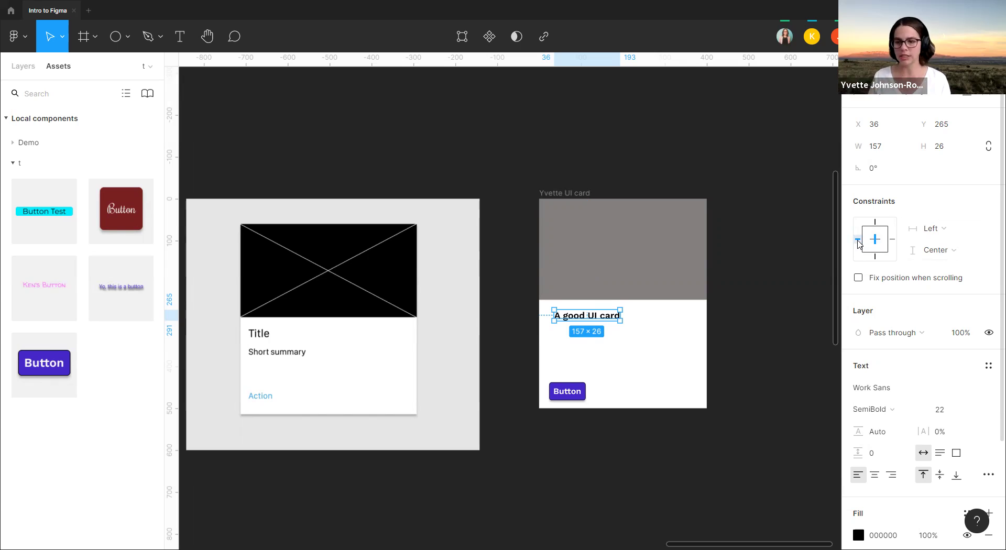
left_click(870, 257)
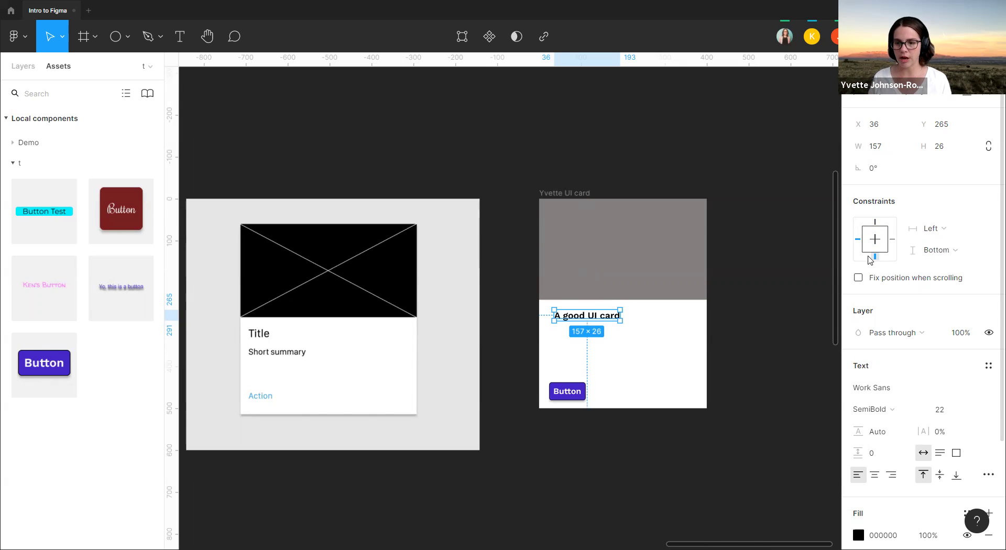
left_click(875, 243)
left_click(871, 239)
left_click(856, 240)
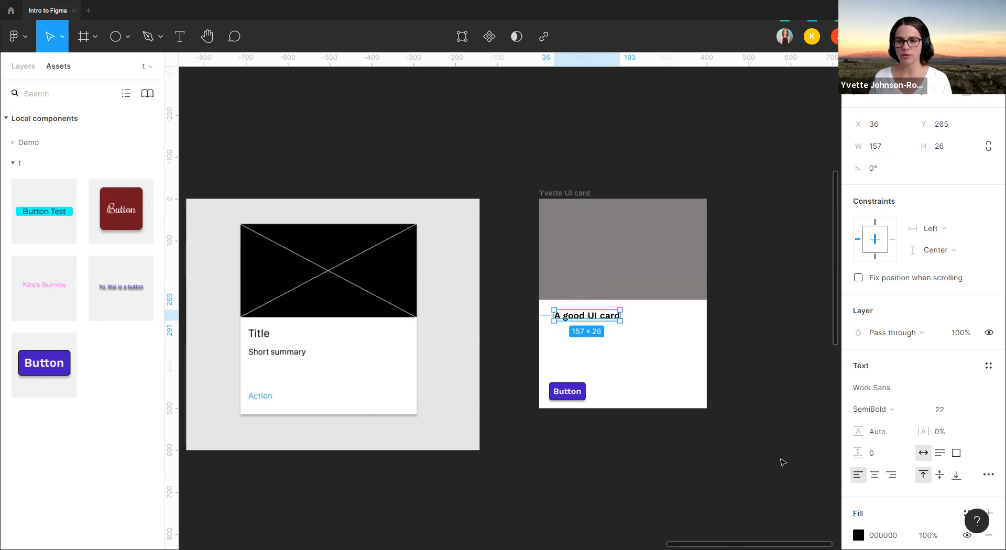
left_click(772, 475)
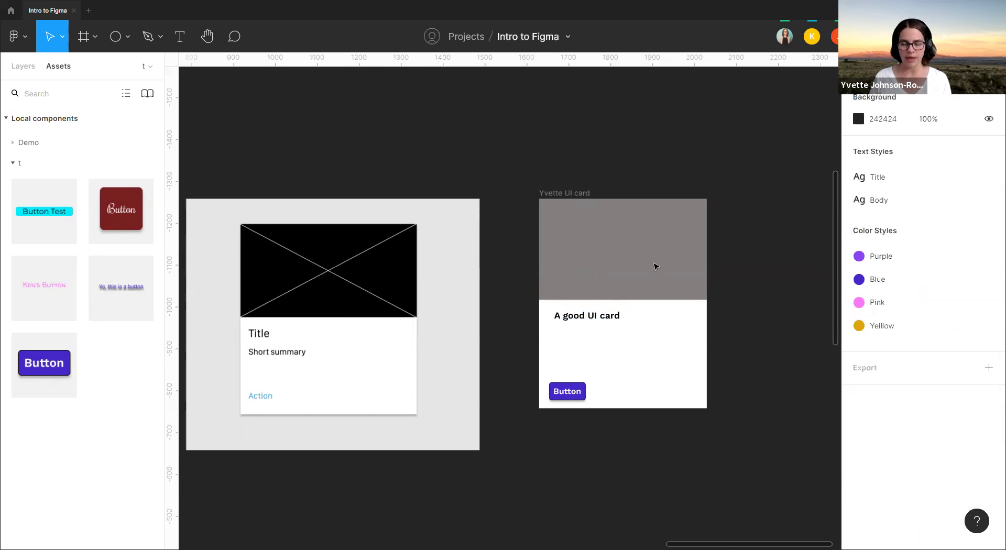
- Resize the card to 551 × 1042 to test the constraints of the title and button
left_click(564, 193)
left_click_drag(716, 275, 769, 275)
left_click_drag(631, 409, 617, 506)
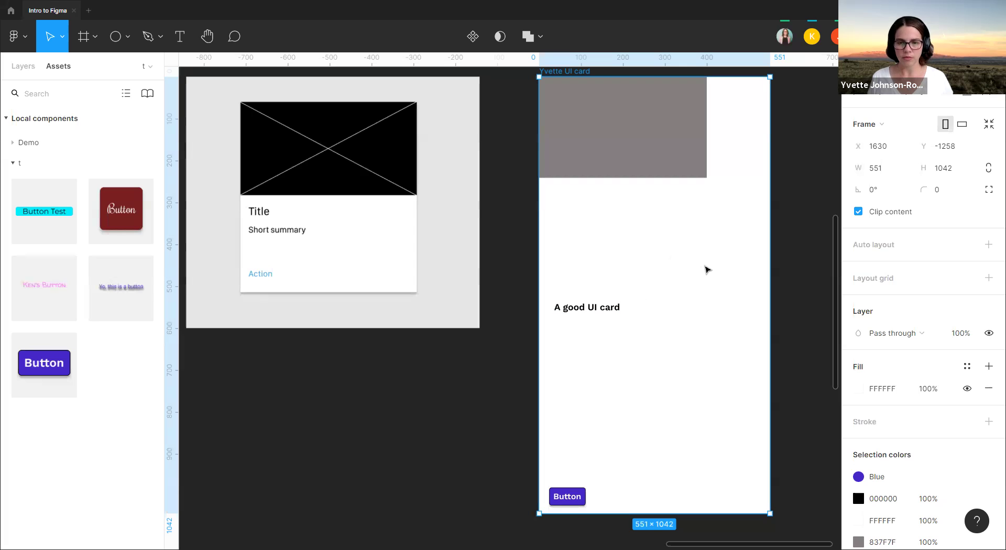
- Undo the test resize of the card and deselect it
key("ctrl+z")
key("ctrl+z")
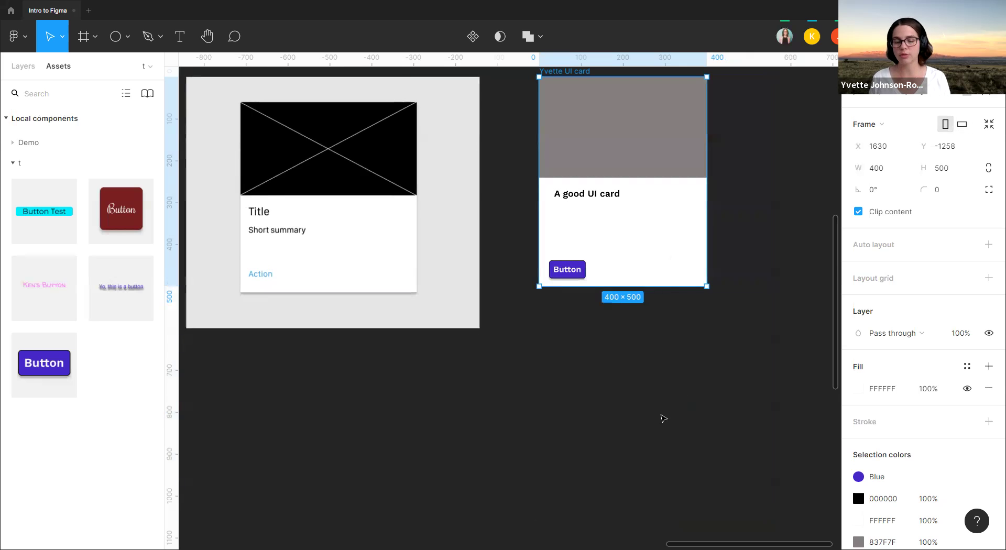
left_click(635, 374)
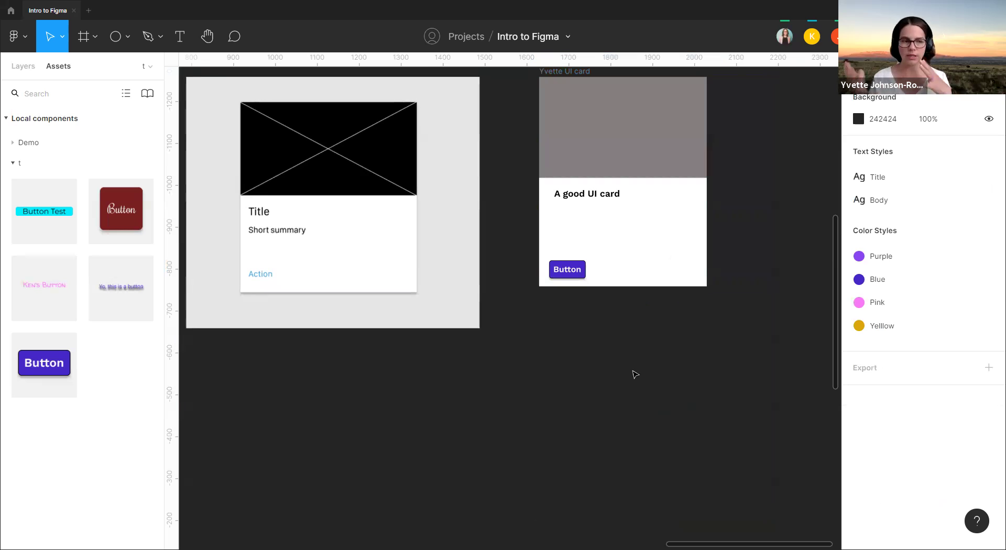
- Set the font size of the card's title "A good UI card" to 25
scroll(639, 388, "up", 3)
scroll(681, 377, "down", 1)
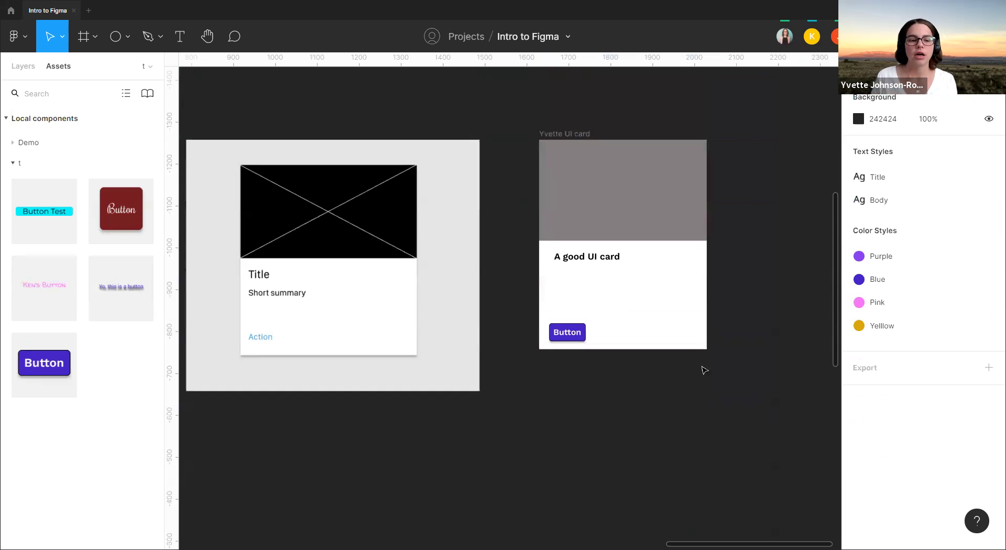
left_click(592, 257)
left_click(946, 410)
type("25")
key("Return")
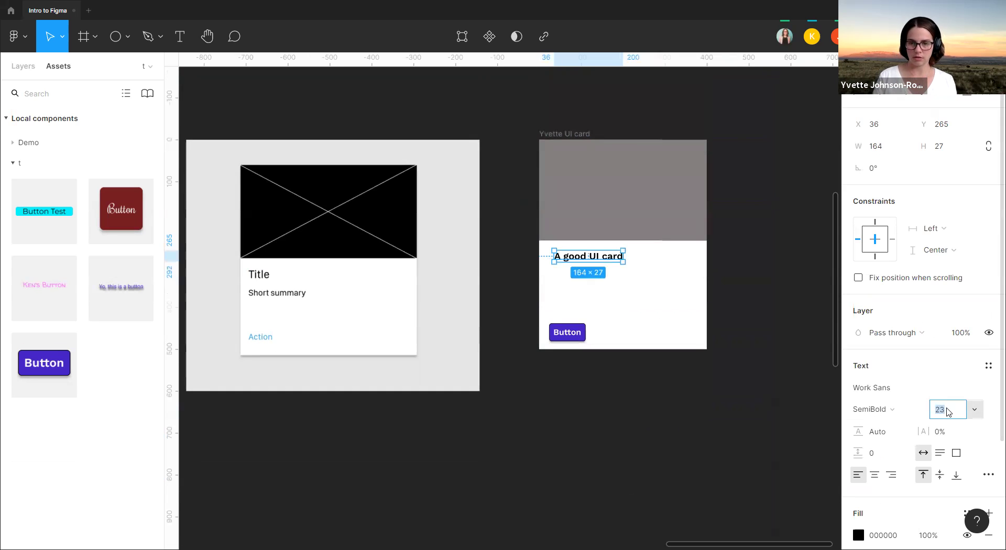
left_click(665, 450)
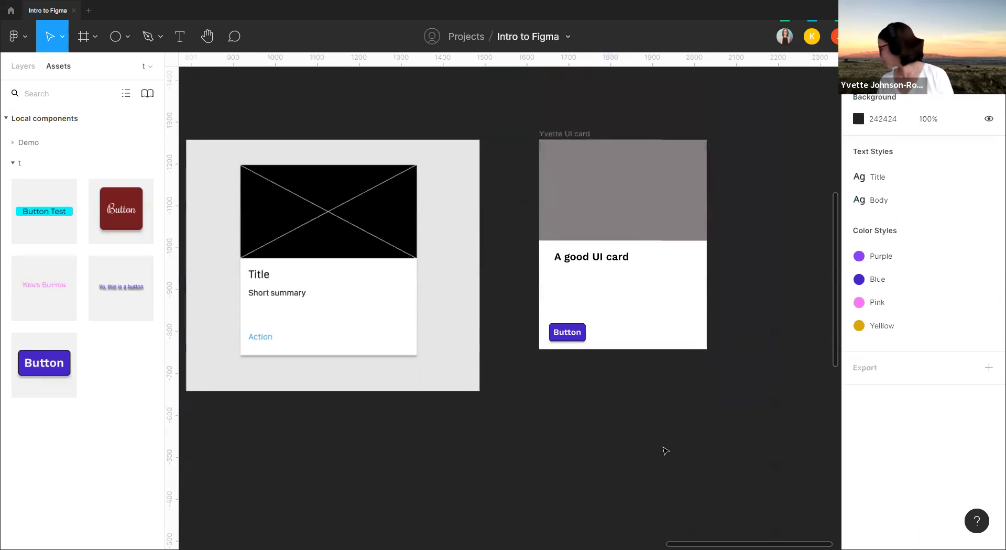
- Duplicate the card's title text and nudge the copy 40 px down to Y 305
left_click(618, 259)
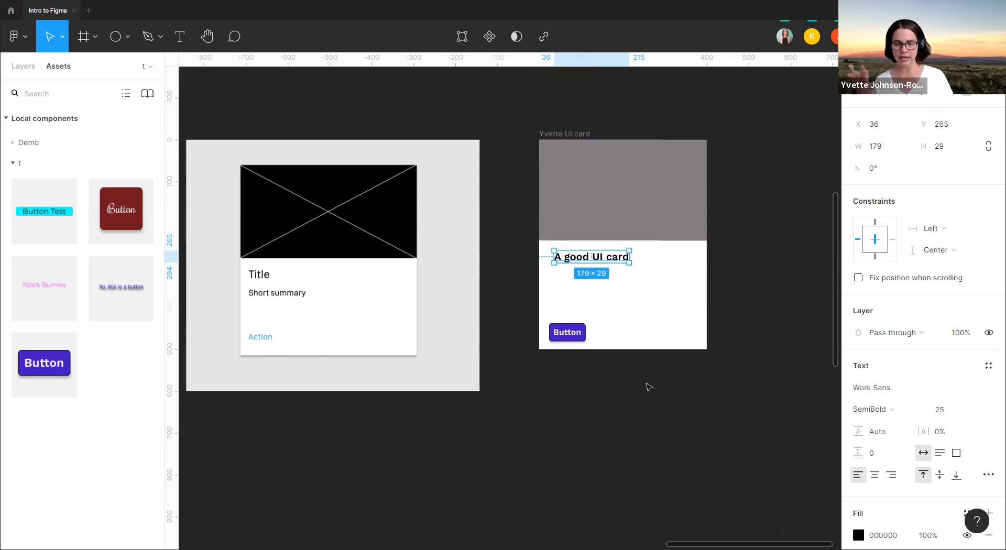
key("ctrl+d")
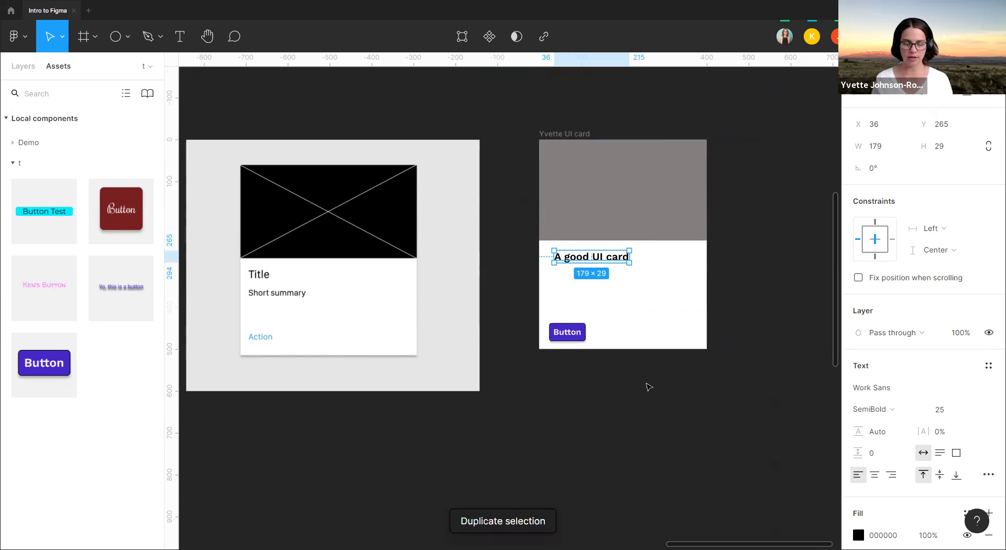
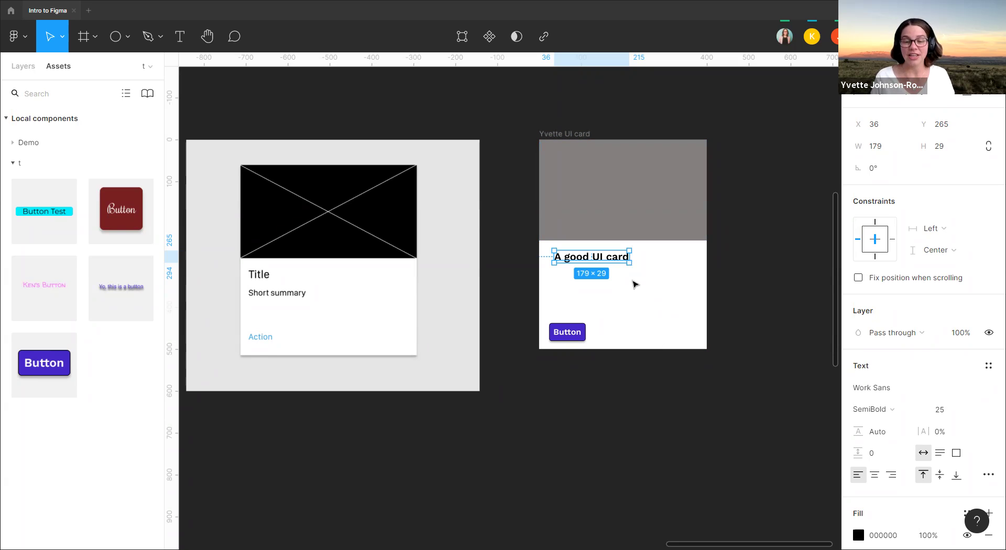
left_click(31, 68)
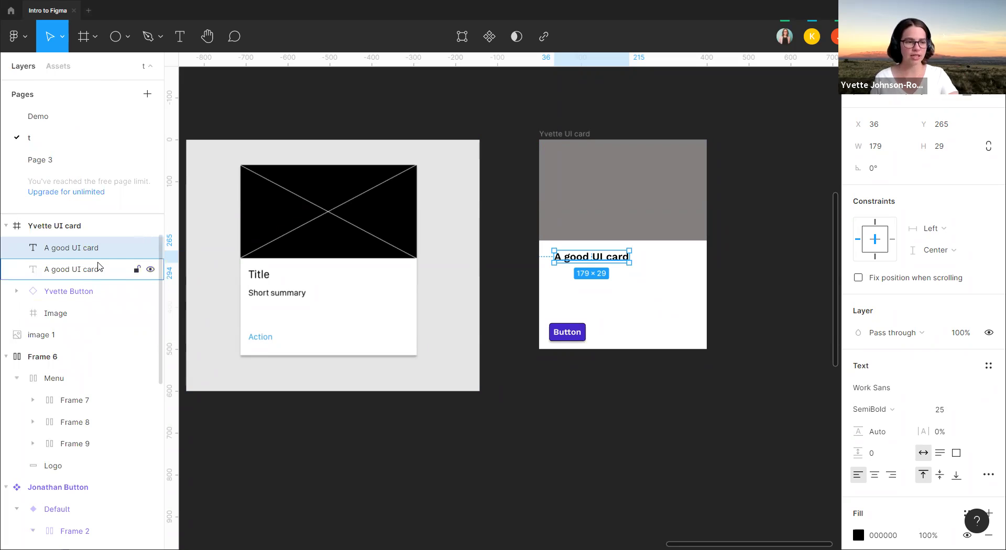
key("shift+Down")
key("shift+Down")
key("shift+Down")
key("shift+Down")
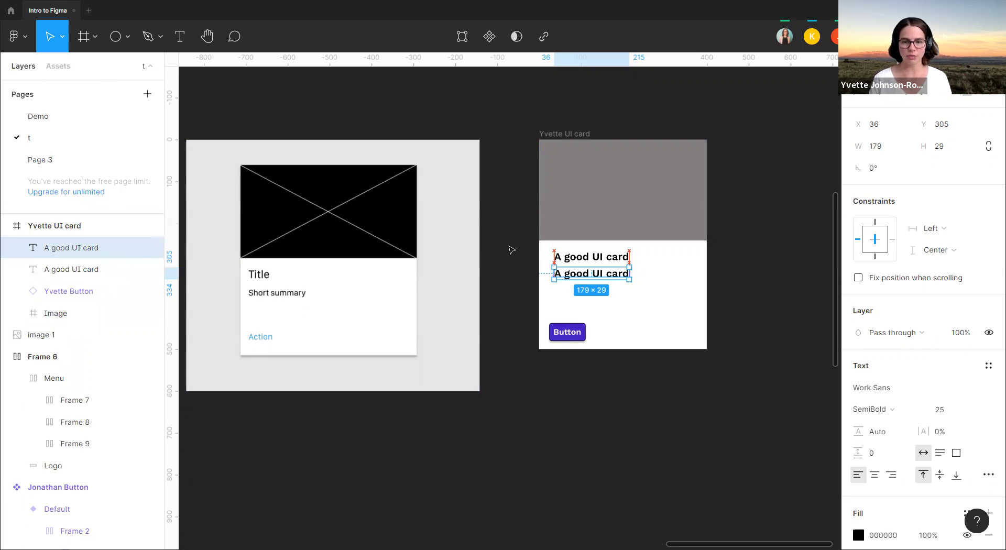
- Give the duplicated text Regular weight and a font size of 18
left_click(893, 410)
left_click(905, 291)
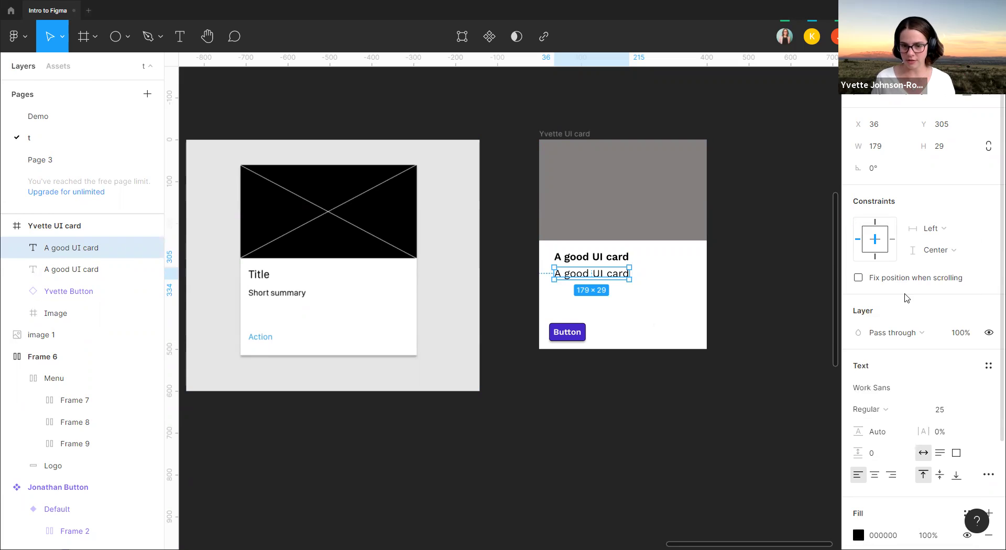
left_click(946, 414)
type("1")
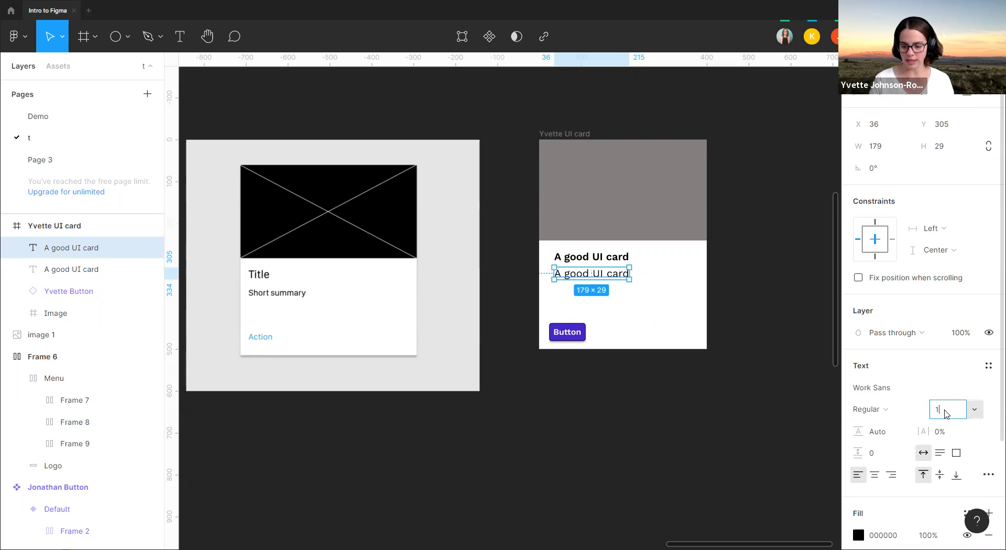
type("8")
key("Return")
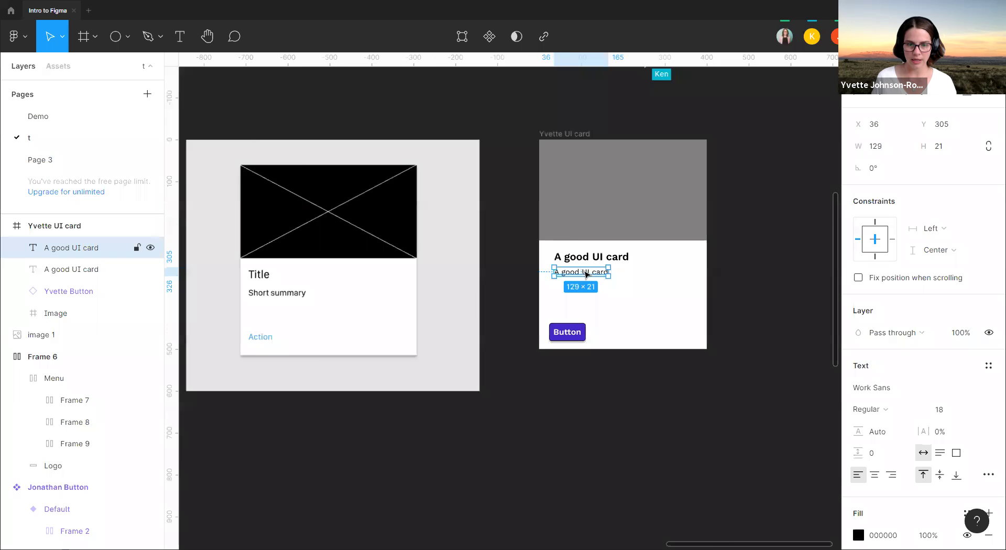
- Replace the duplicated text with "This is a description of this very good UI card that I created."
scroll(586, 274, "up", 3)
key("Return")
type("This is a desceip")
key("BackSpace")
key("BackSpace")
key("BackSpace")
type("ription of this very good UI card that describes")
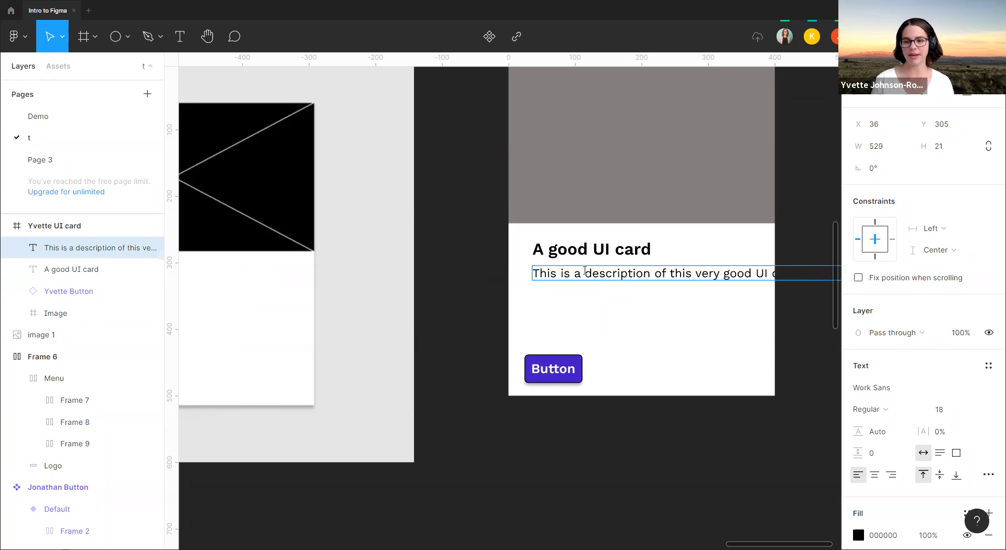
scroll(627, 447, "right", 3)
left_click(482, 445)
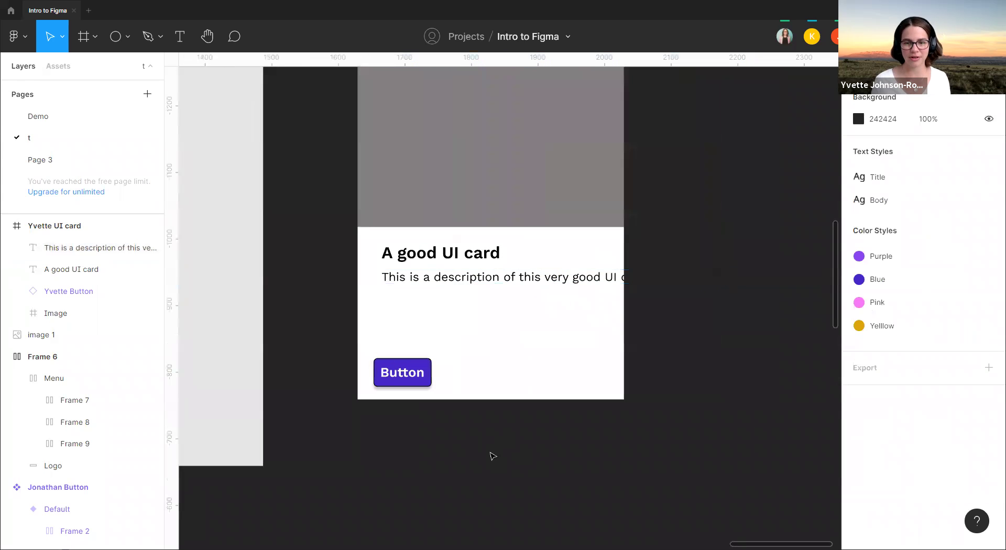
- Switch the description text to Auto height and narrow its box to a width of 333 so it wraps inside the card
left_click(503, 278)
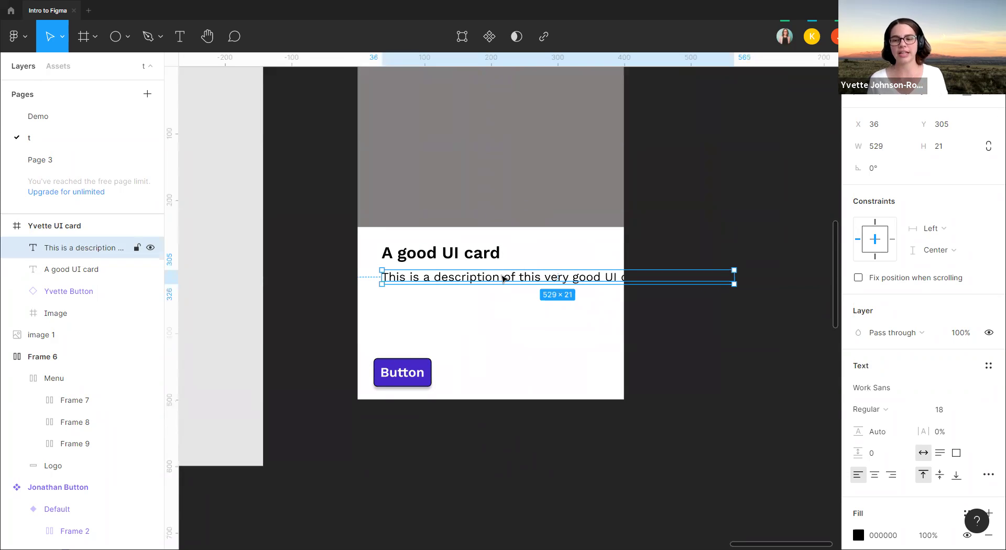
scroll(924, 387, "down", 3)
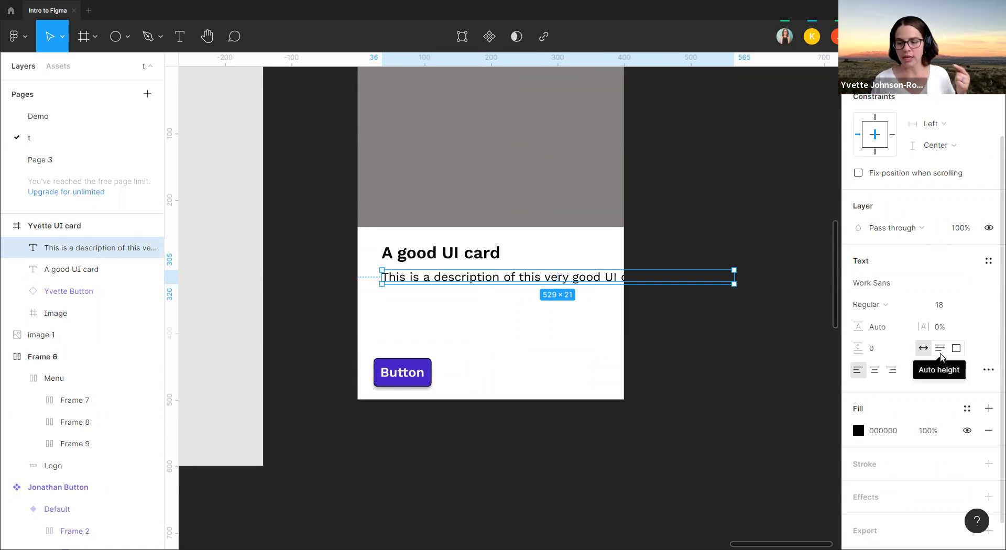
left_click(940, 354)
left_click_drag(736, 281, 607, 286)
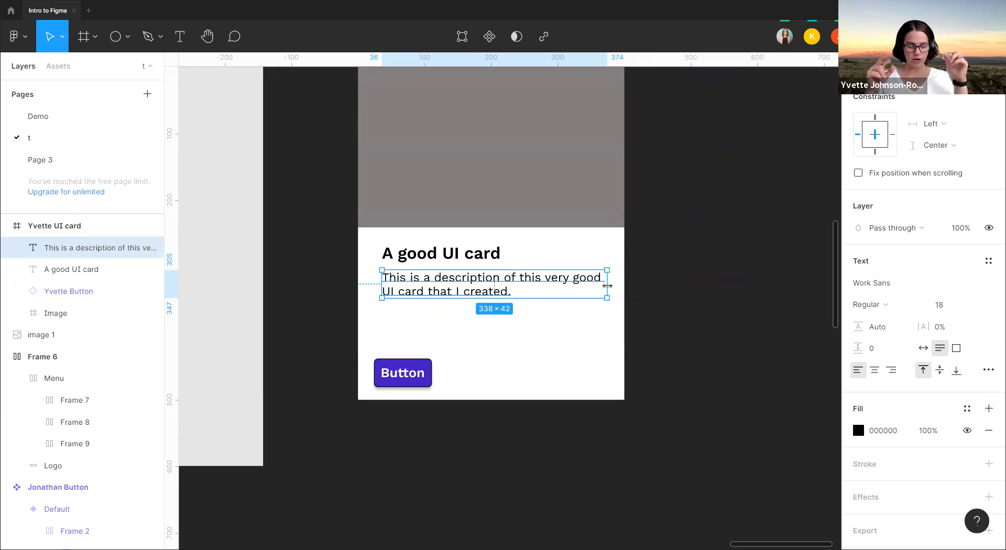
left_click_drag(607, 285, 604, 285)
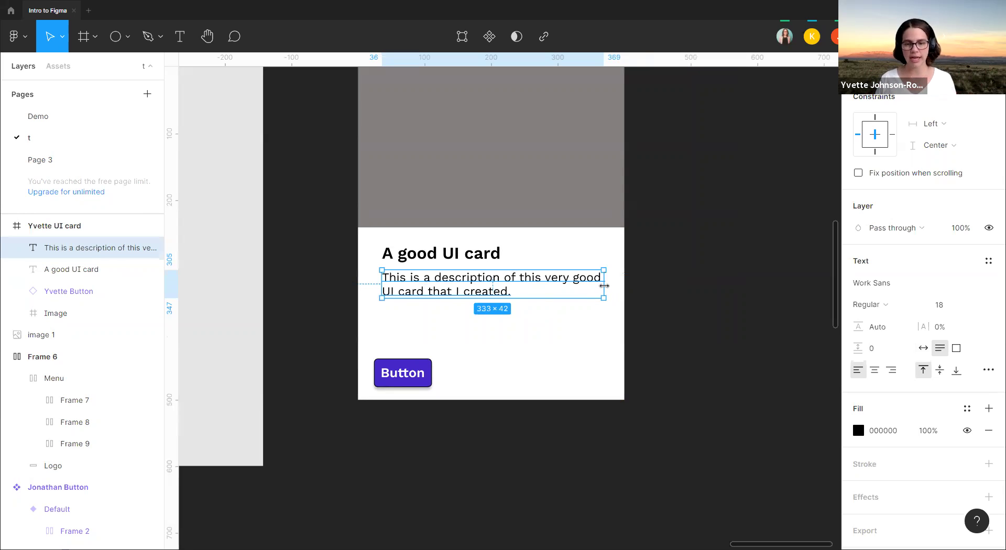
- Append "See, this is working pretty well...." to the end of the card's description
double_click(516, 289)
left_click(524, 288)
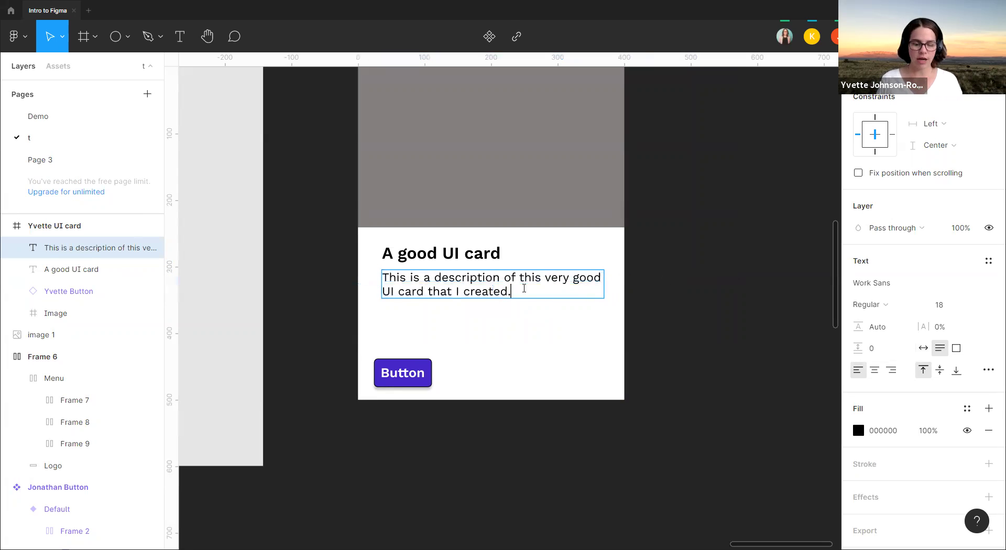
type("See, this is work")
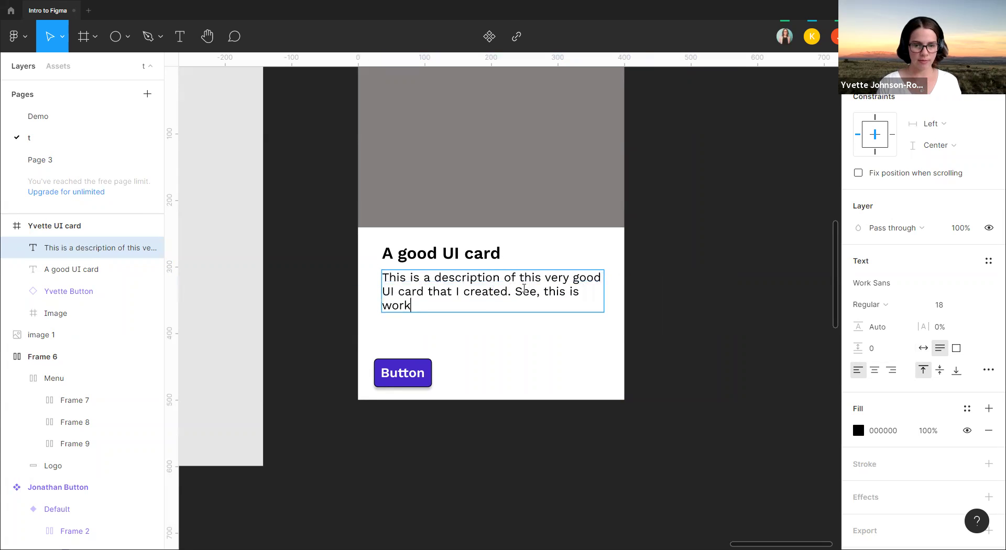
type("ing pretty")
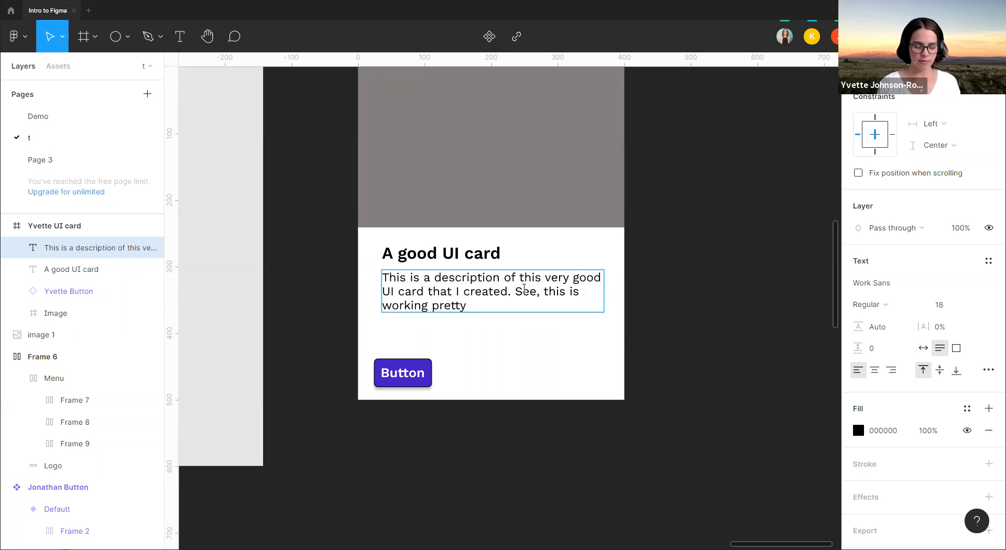
type(" well....")
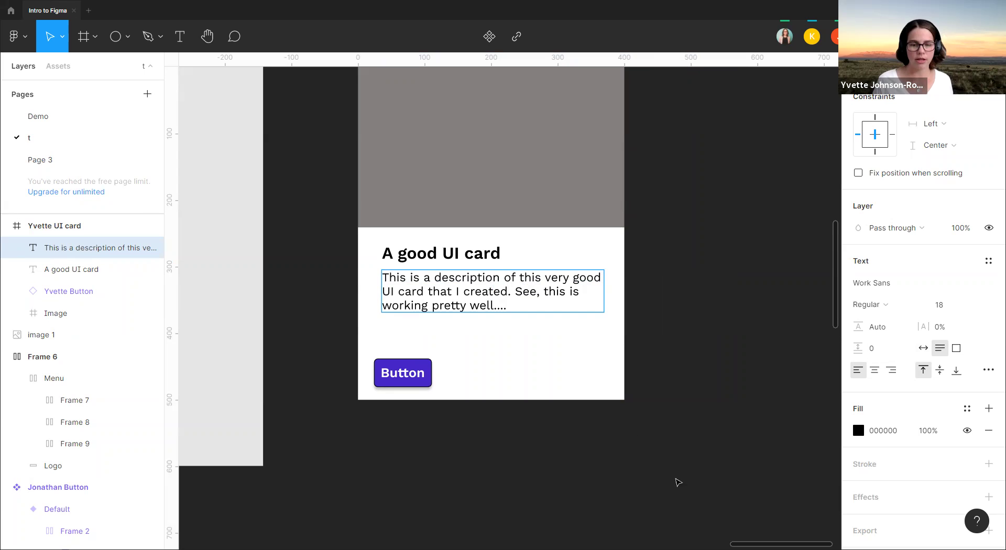
key("Escape")
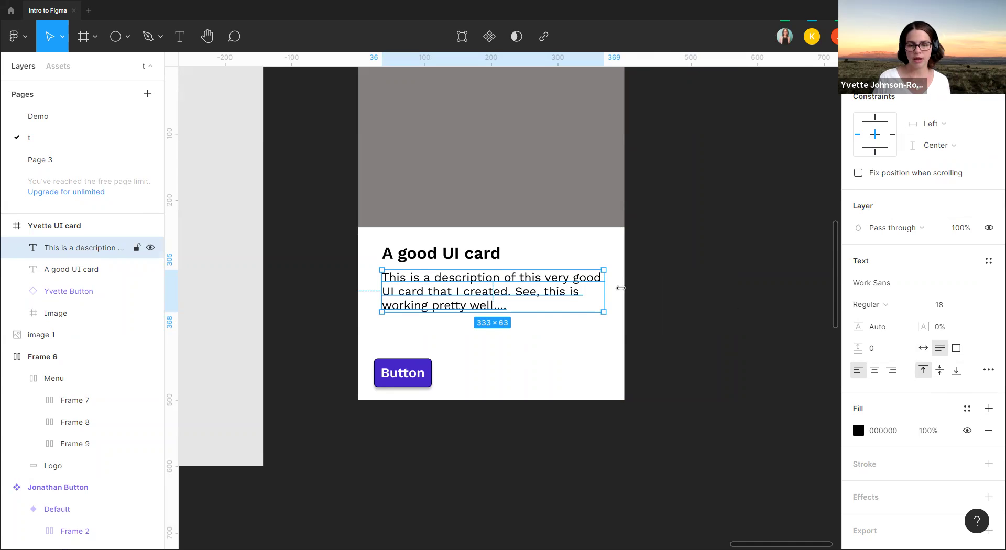
left_click(724, 257)
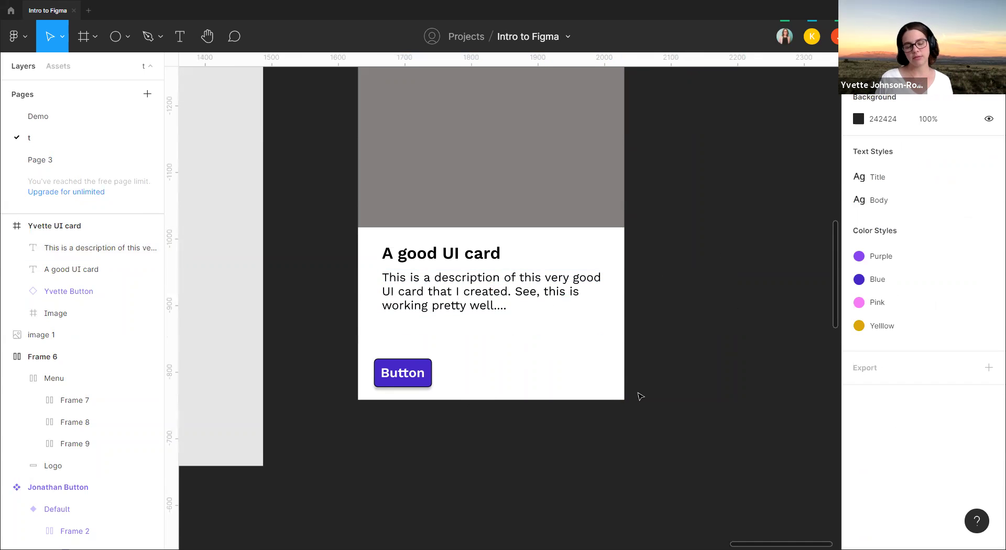
scroll(449, 368, "up", 2)
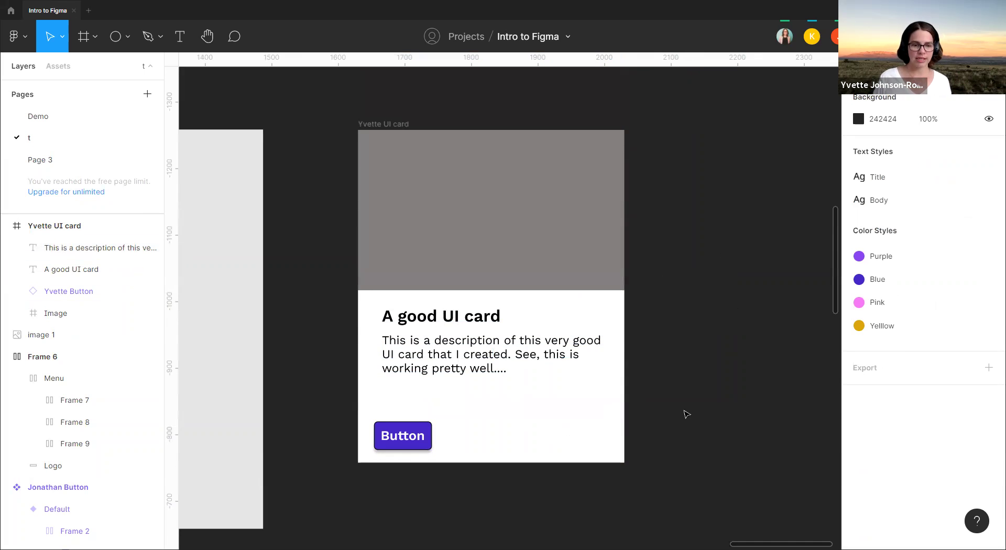
scroll(686, 393, "down", 4)
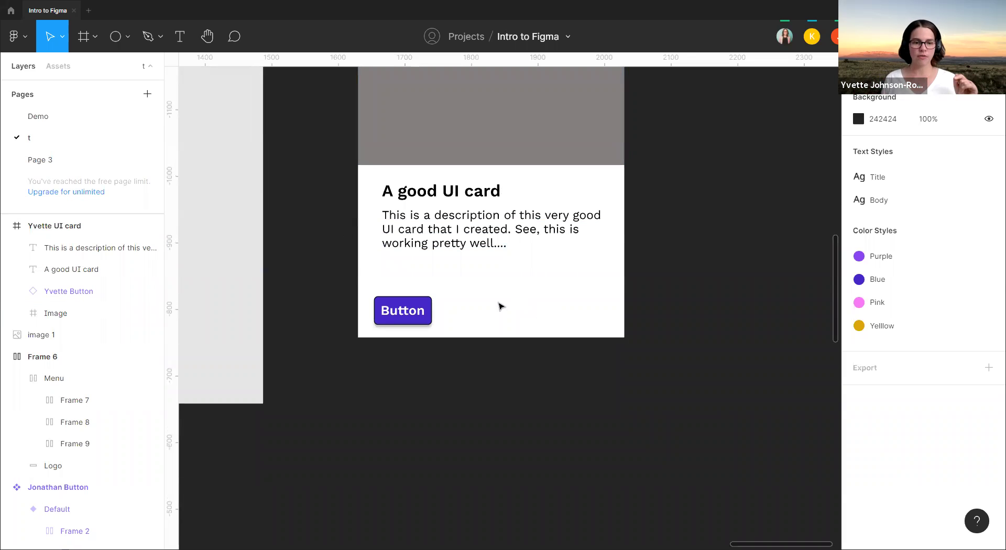
left_click(402, 311)
left_click(428, 228)
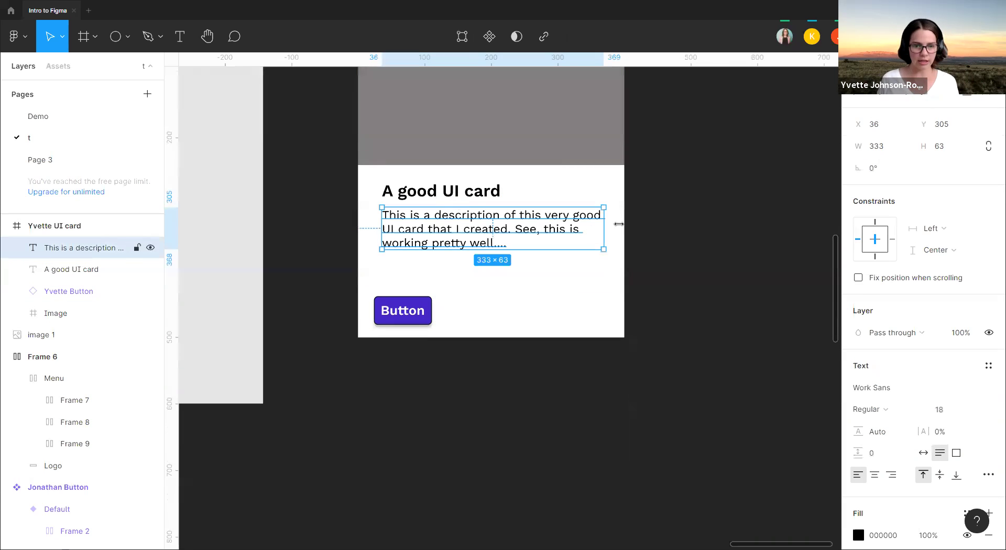
left_click(456, 260)
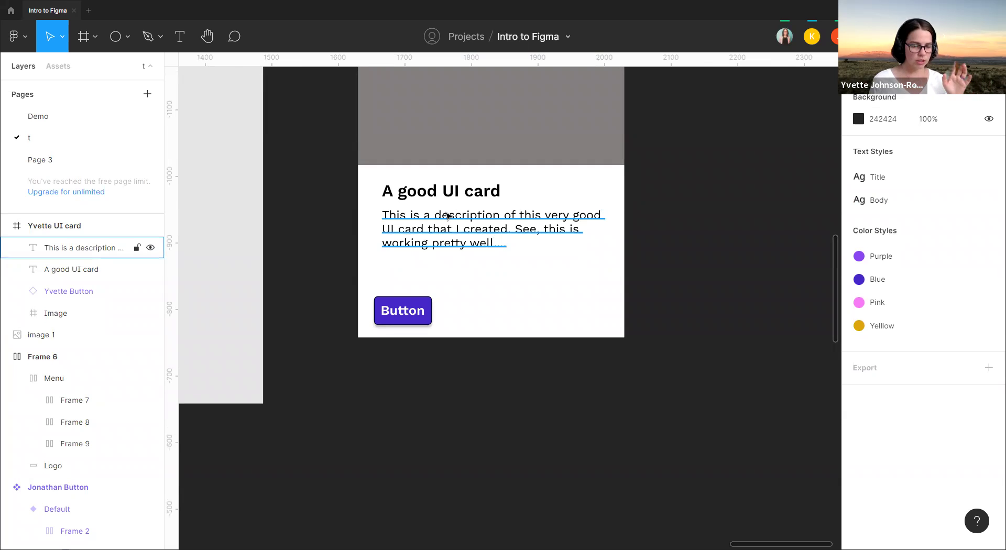
- Look over the other participants' UI cards on the page and compare them with the reference wireframe
key("shift+1")
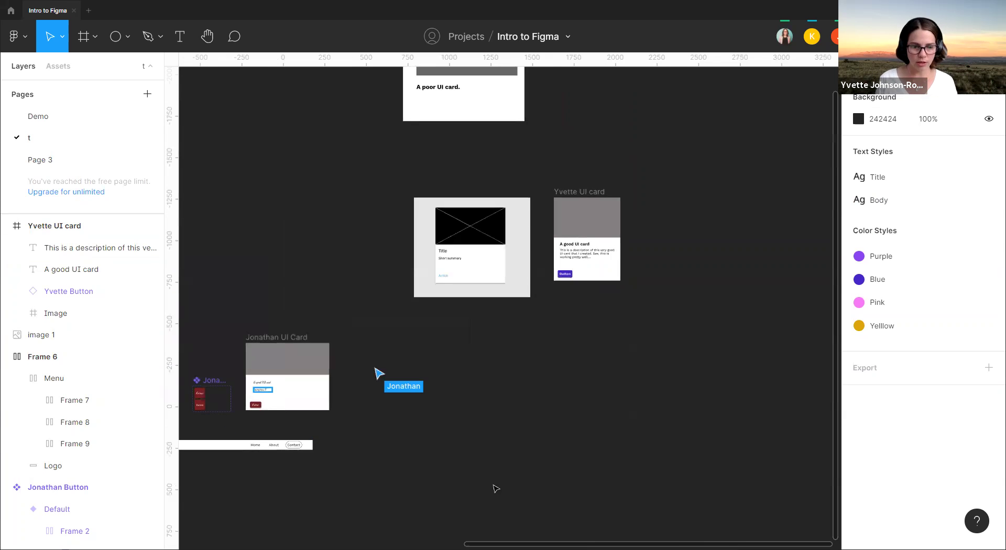
scroll(598, 239, "up", 2)
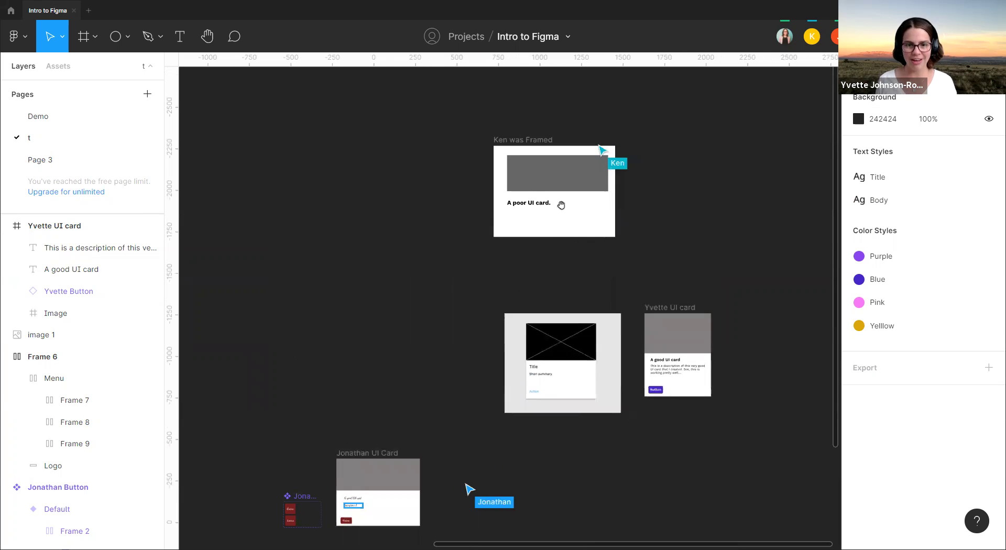
scroll(452, 279, "down", 5)
scroll(452, 279, "left", 2)
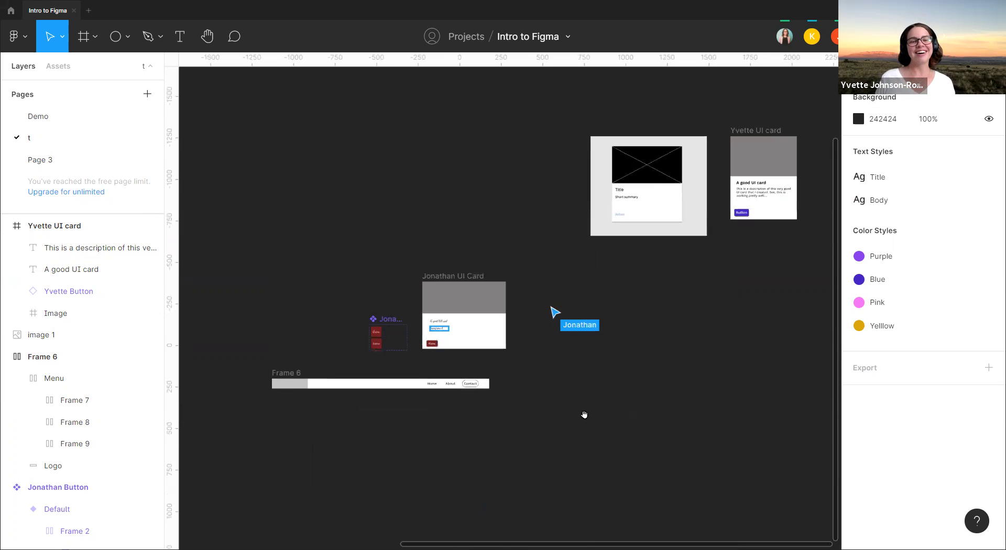
scroll(398, 337, "up", 5)
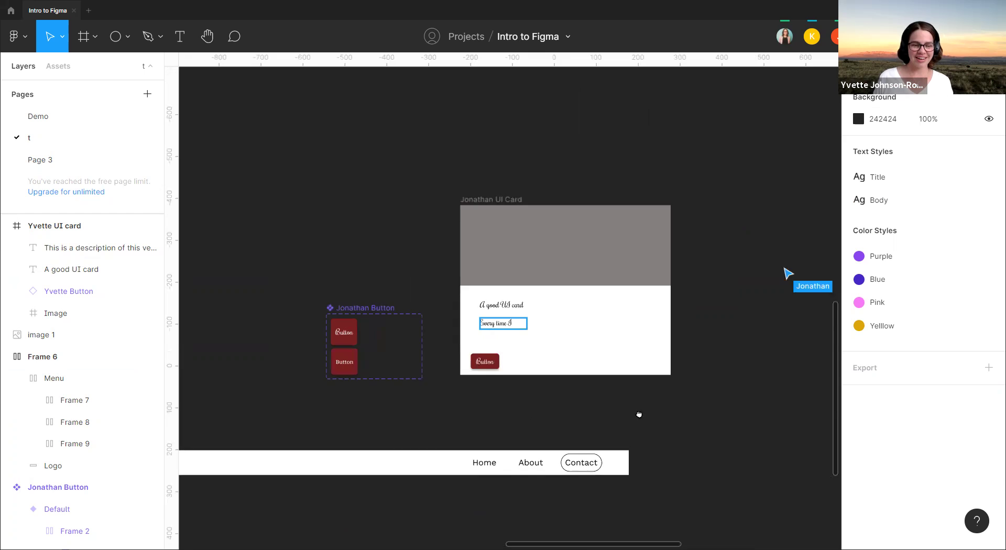
scroll(638, 416, "left", 3)
scroll(650, 411, "right", 5)
left_click_drag(508, 250, 451, 328)
scroll(451, 328, "down", 3)
left_click_drag(705, 194, 550, 396)
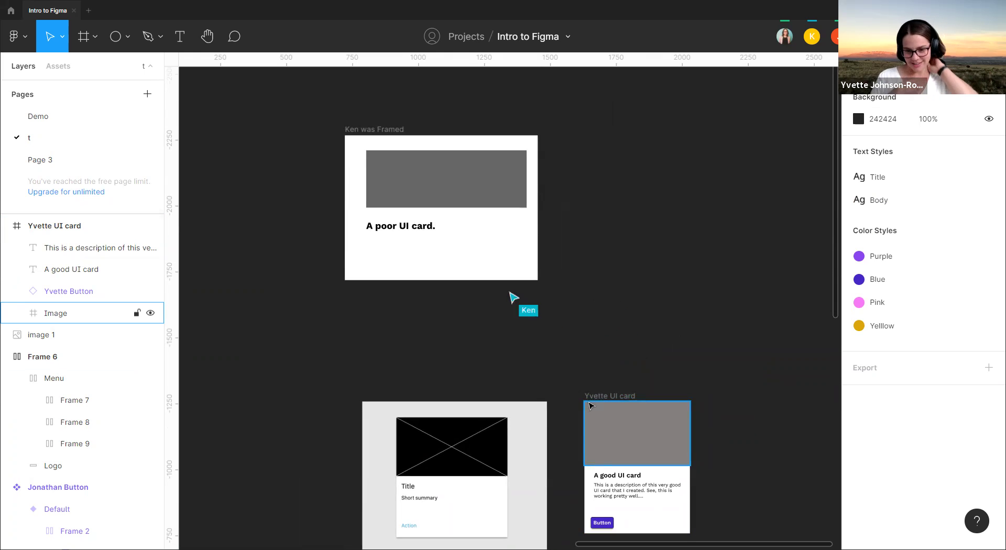
scroll(667, 267, "down", 3)
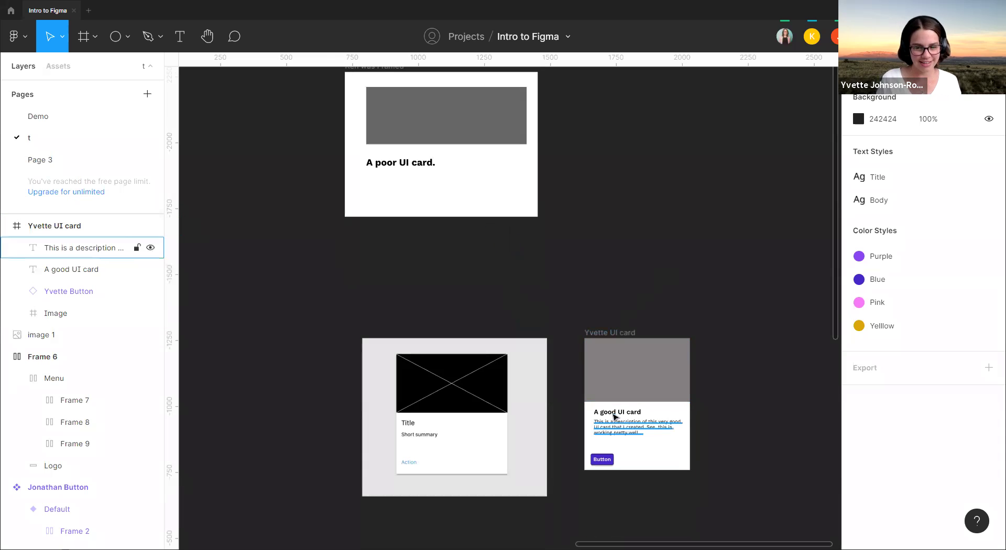
- Apply strikethrough decoration to the word "good" in the card's title
double_click(611, 412)
key("Escape")
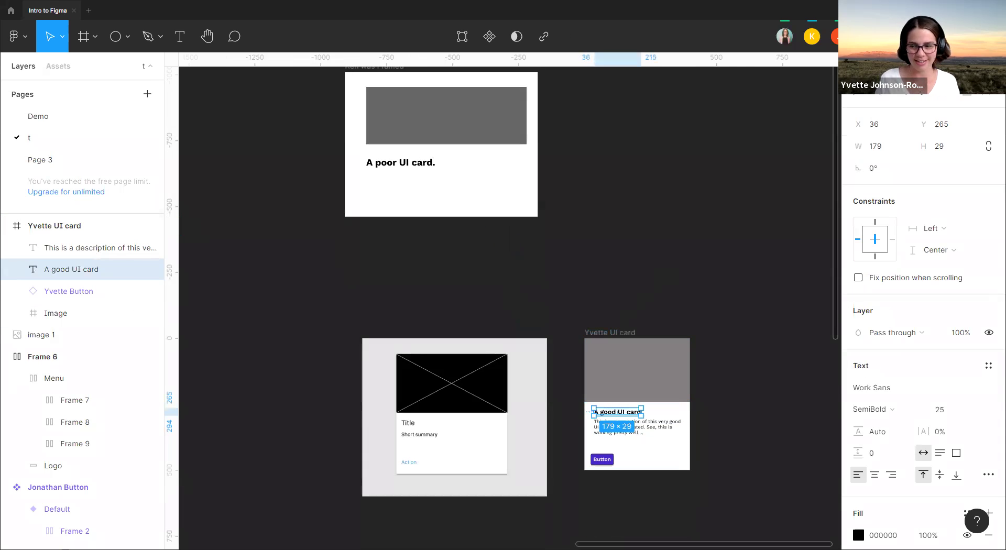
double_click(609, 414)
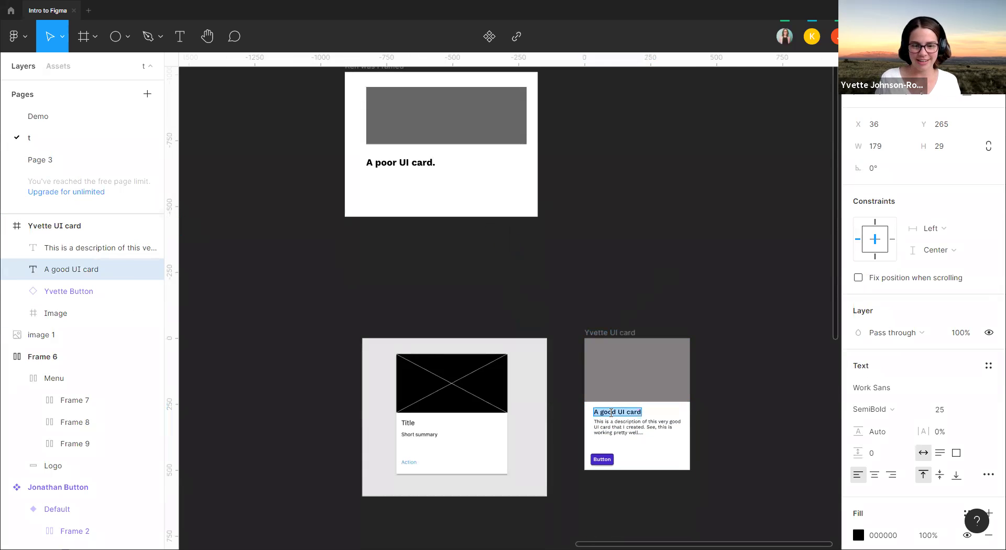
left_click(988, 367)
left_click(988, 366)
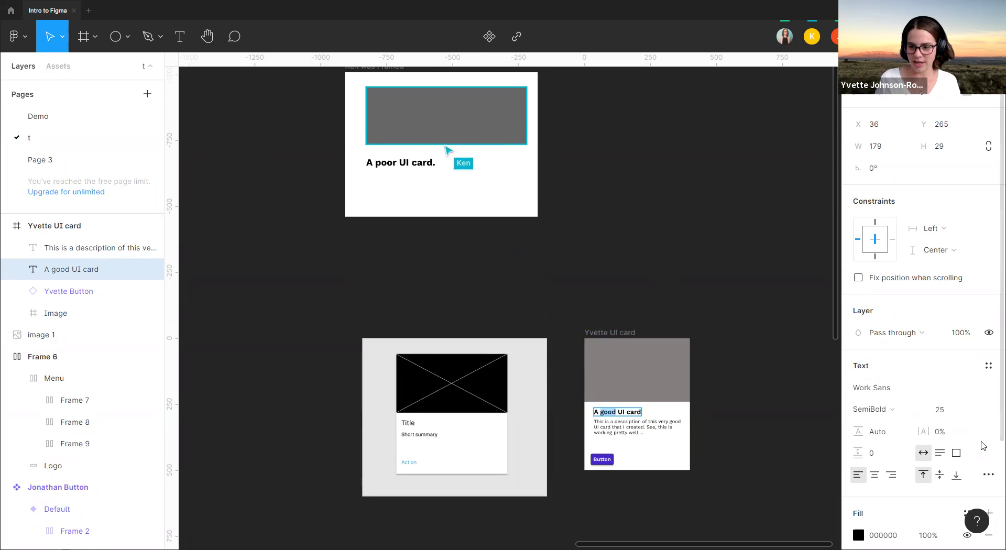
left_click(988, 476)
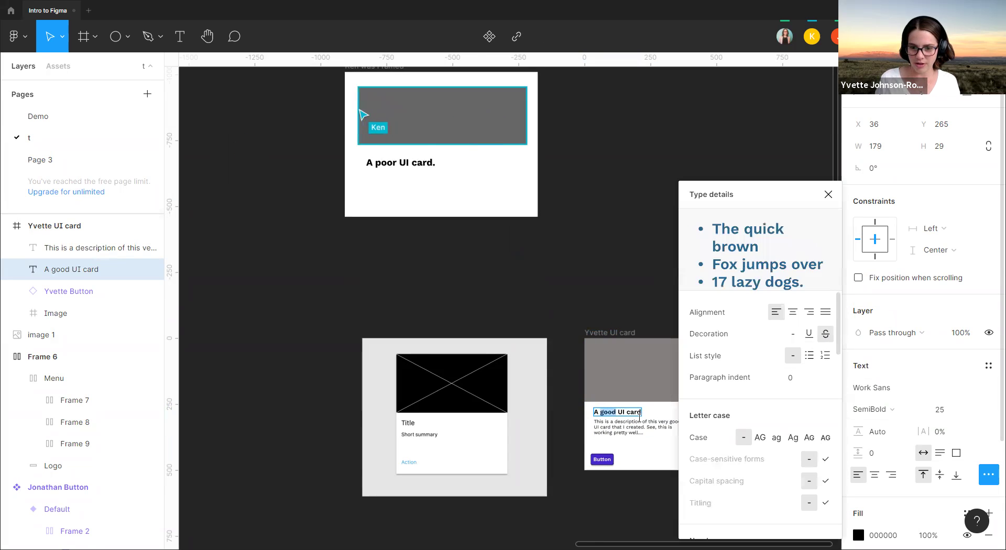
triple_click(622, 413)
scroll(621, 418, "up", 2)
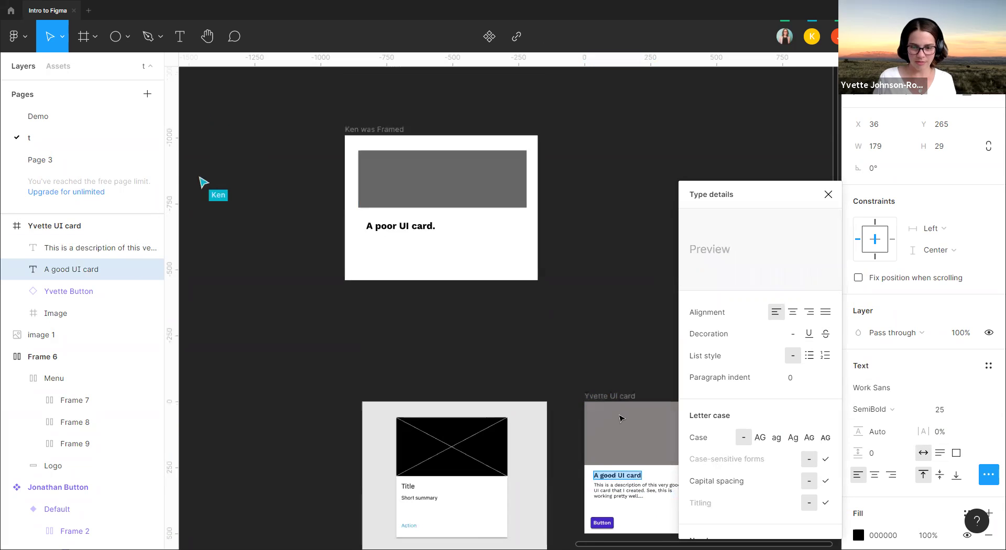
scroll(618, 466, "up", 5)
- Insert the word "decent" after the struck-through "good" in the card's title
left_click(619, 490)
type("decent")
left_click(559, 163)
left_click(572, 199)
left_click_drag(609, 214, 562, 165)
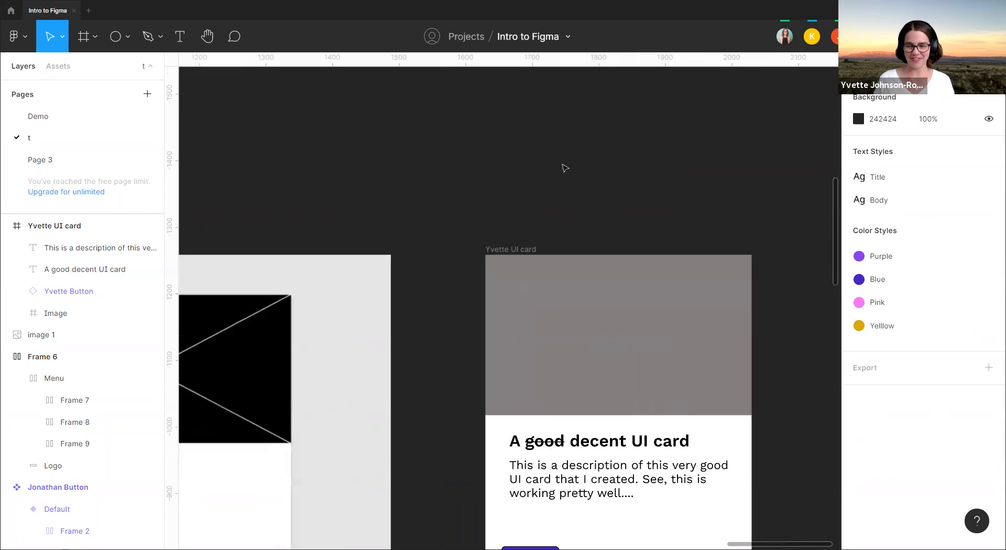
mouse_move(640, 204)
left_mouse_down()
mouse_move(555, 152)
mouse_move(525, 90)
left_mouse_up()
left_click_drag(683, 193, 575, 89)
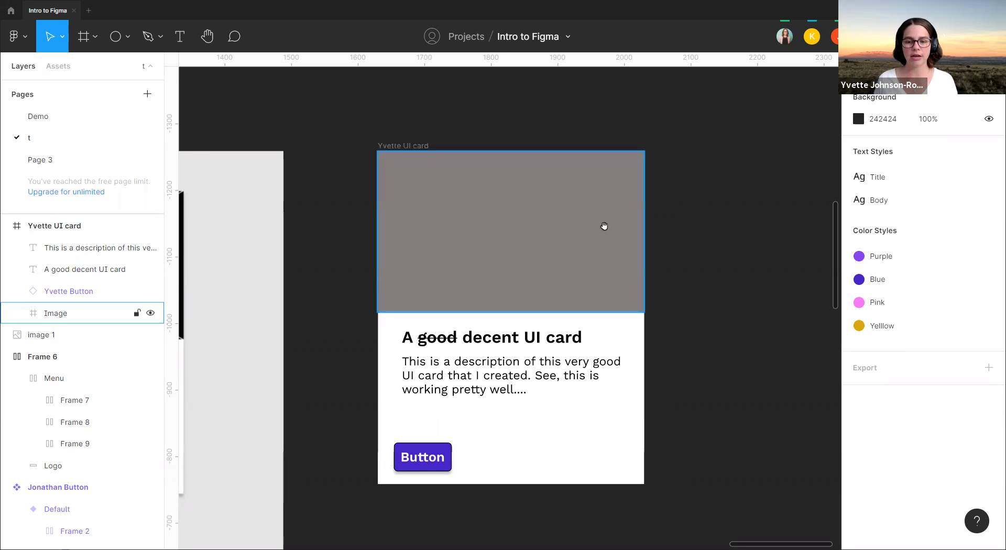
- Rename the card's description text layer as Body and its title text layer as Title
scroll(602, 225, "down", 3)
scroll(602, 225, "right", 2)
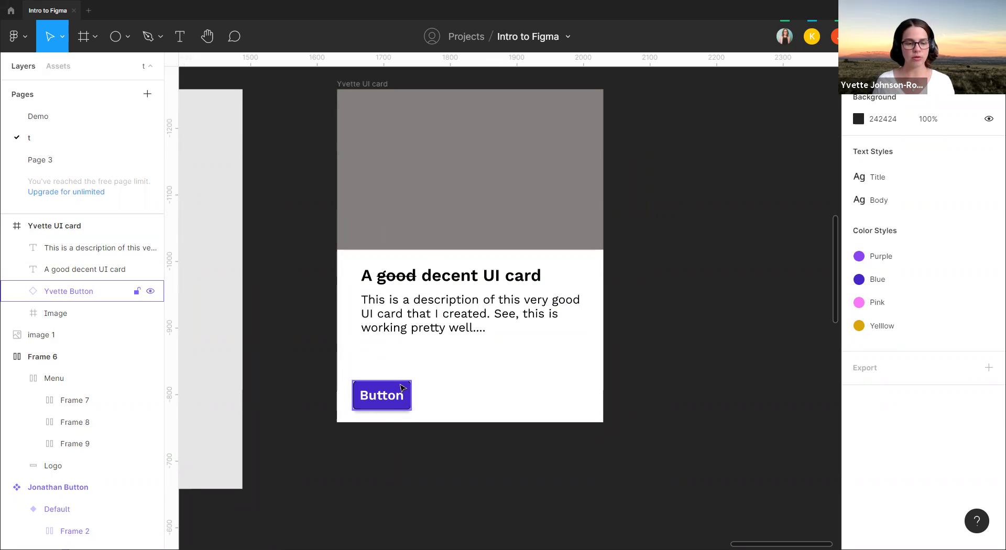
left_click(426, 321)
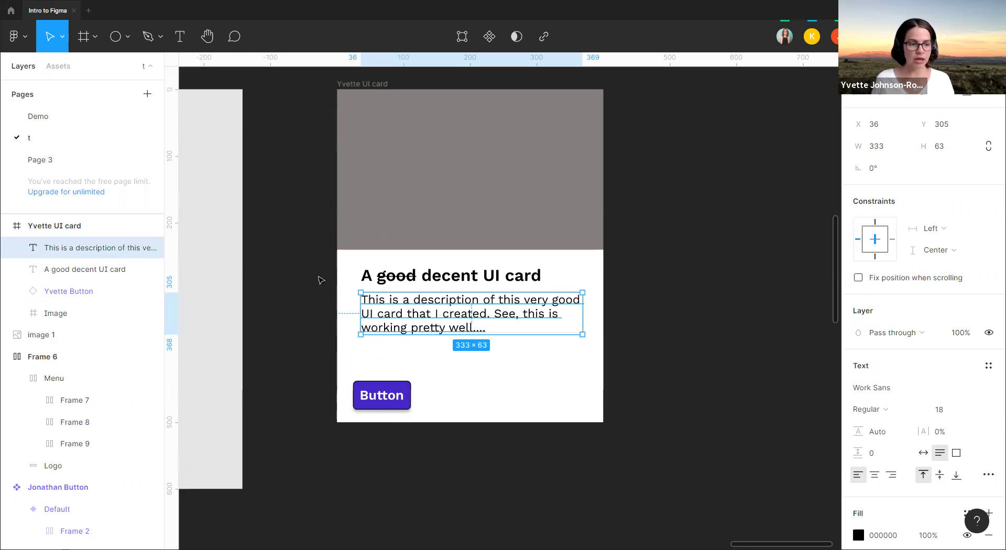
double_click(99, 251)
type("Body")
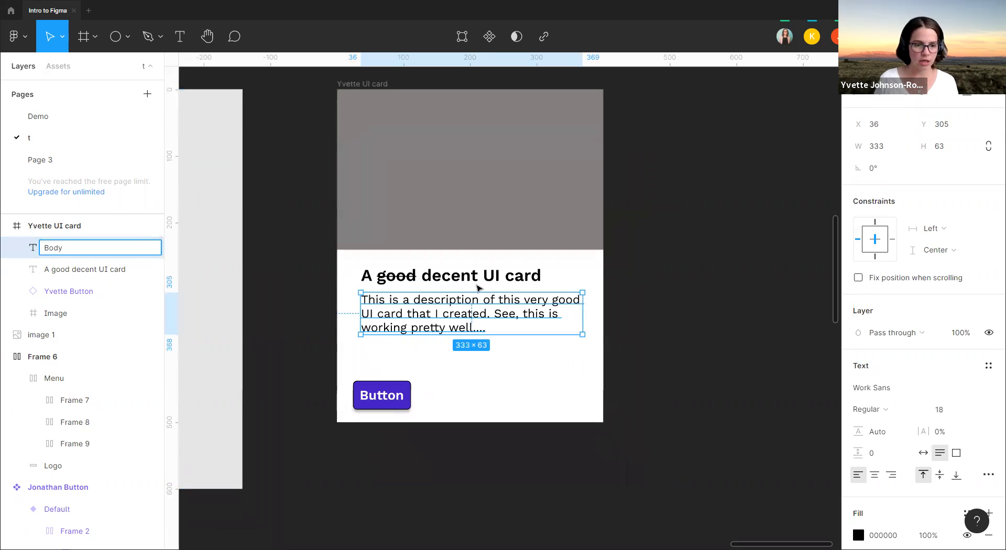
left_click(58, 269)
double_click(53, 272)
type("Title")
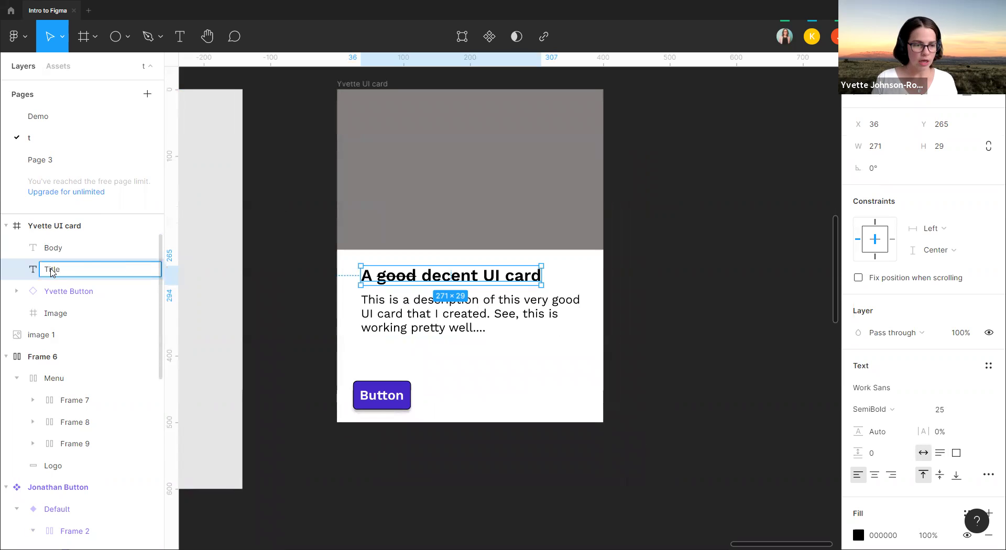
key("Return")
- Wrap the card's Title and Body text layers in an auto layout frame and name it Text
left_click(88, 249)
left_click(83, 264)
left_click(90, 252, "shift")
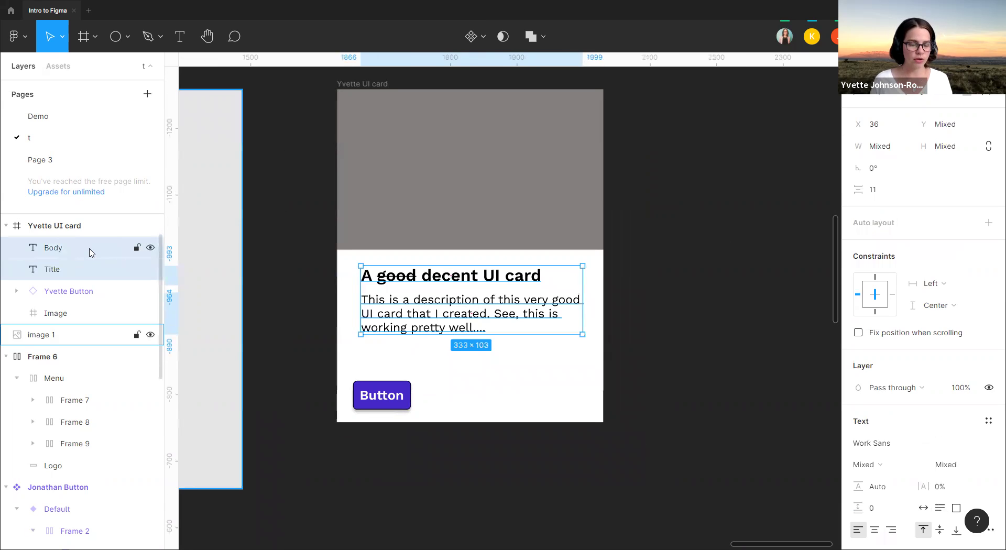
right_click(90, 253)
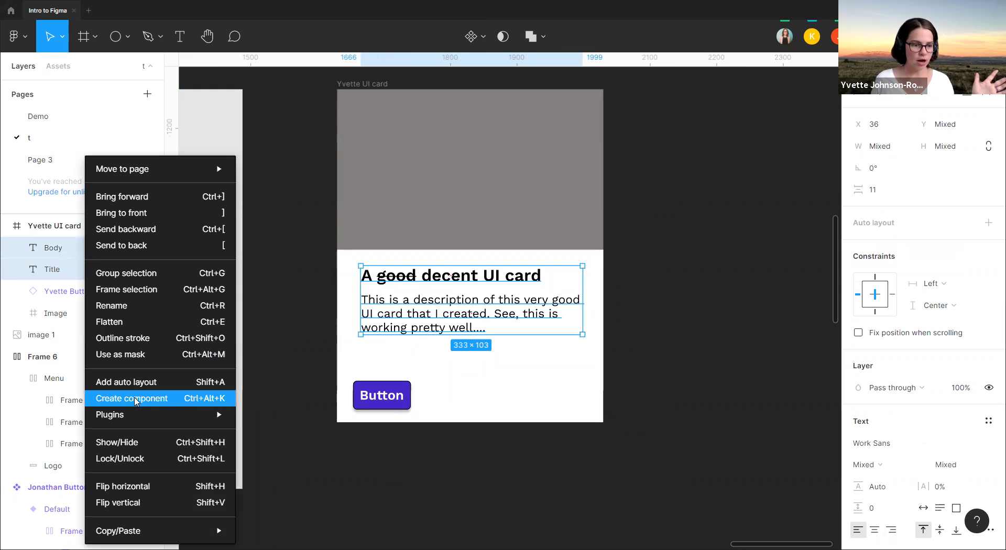
left_click(155, 383)
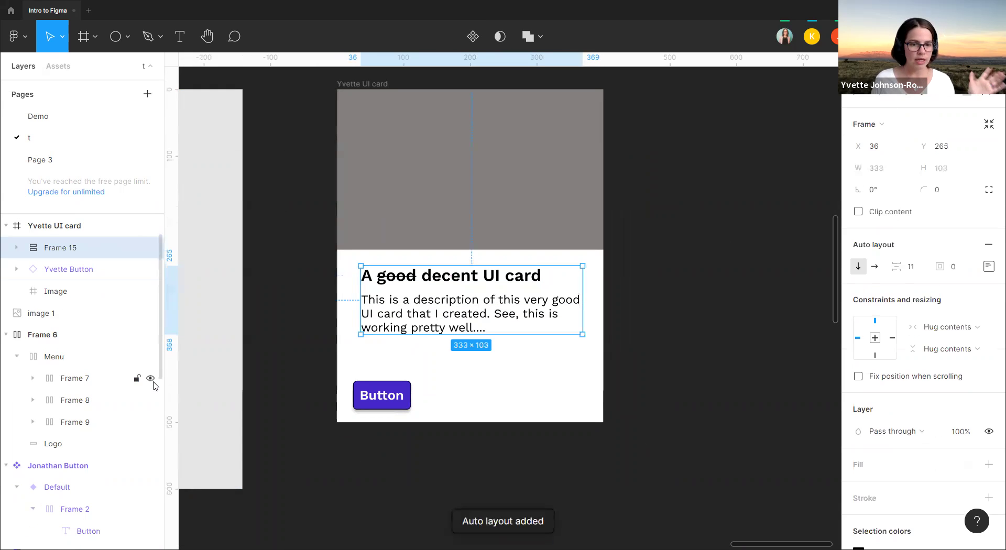
double_click(69, 252)
type("Text")
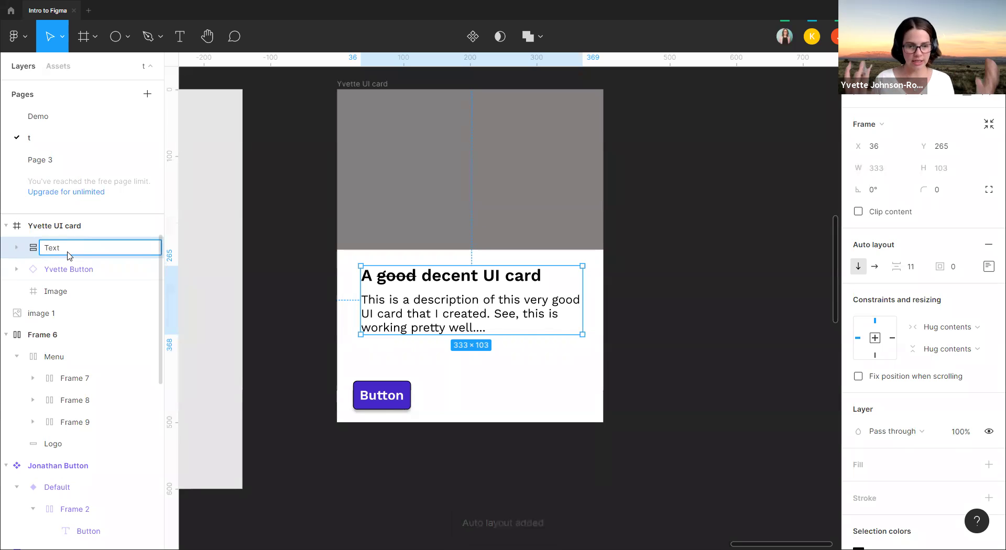
key("Return")
left_click(629, 293)
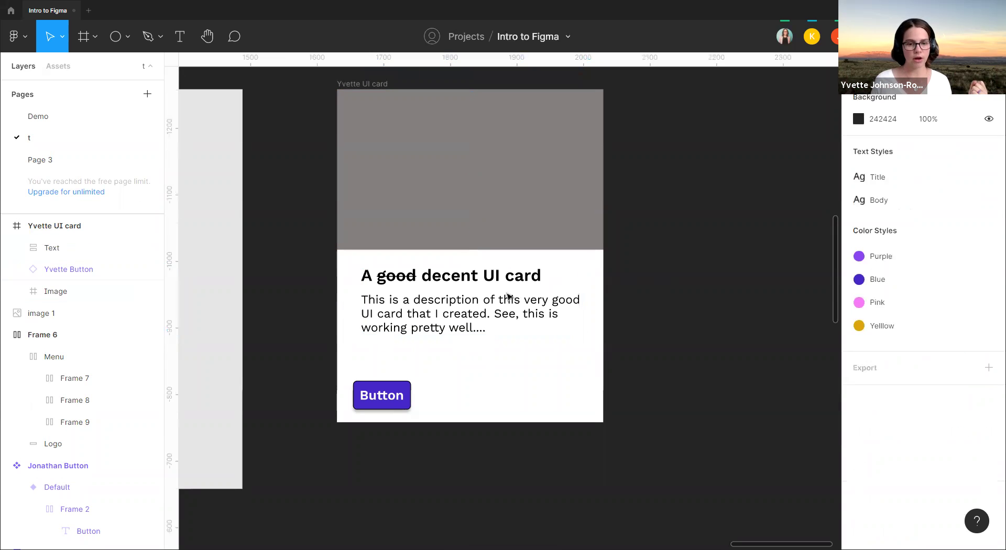
- Set the spacing between items in the Text auto layout frame to 16
left_click(492, 309)
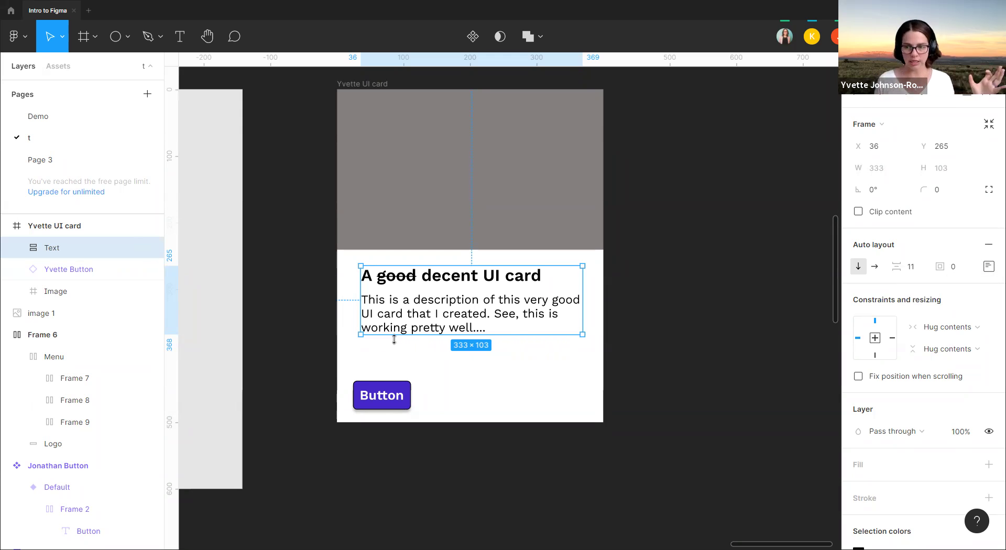
left_click(909, 276)
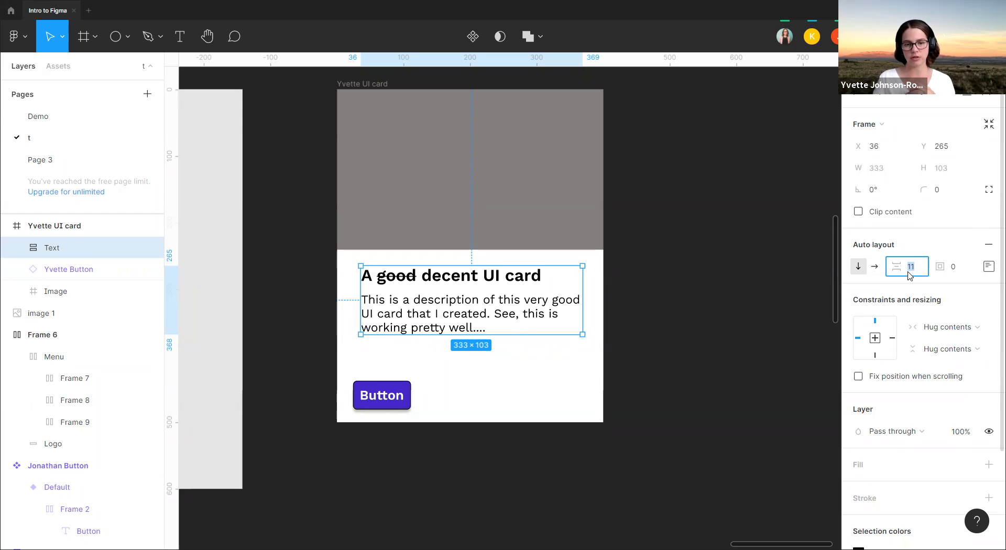
type("16")
key("Return")
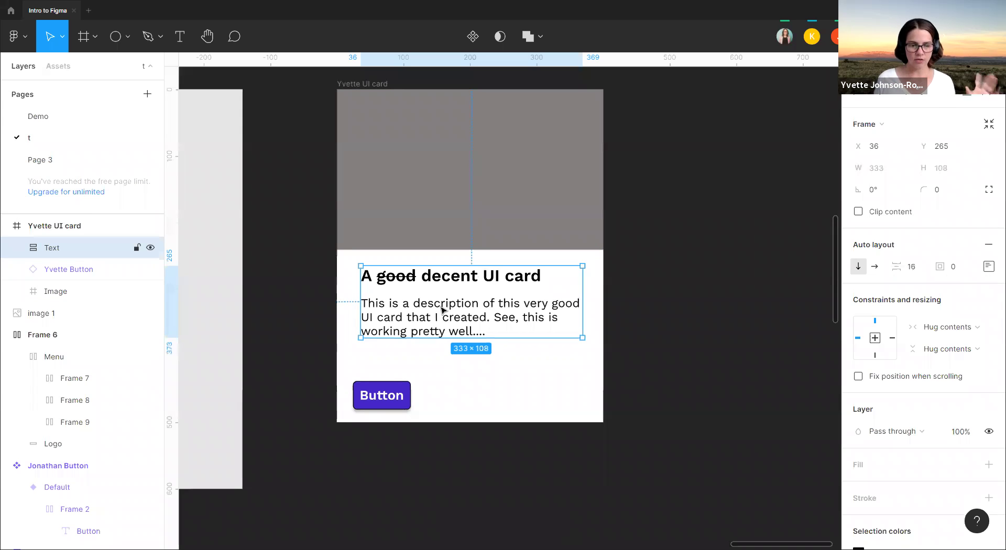
left_click(610, 308)
left_click(552, 308)
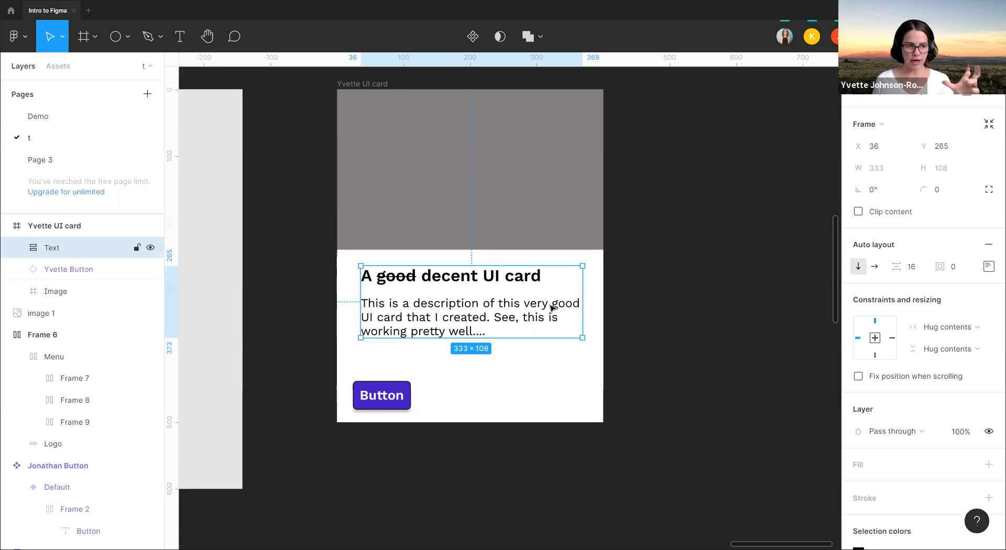
left_click(17, 248)
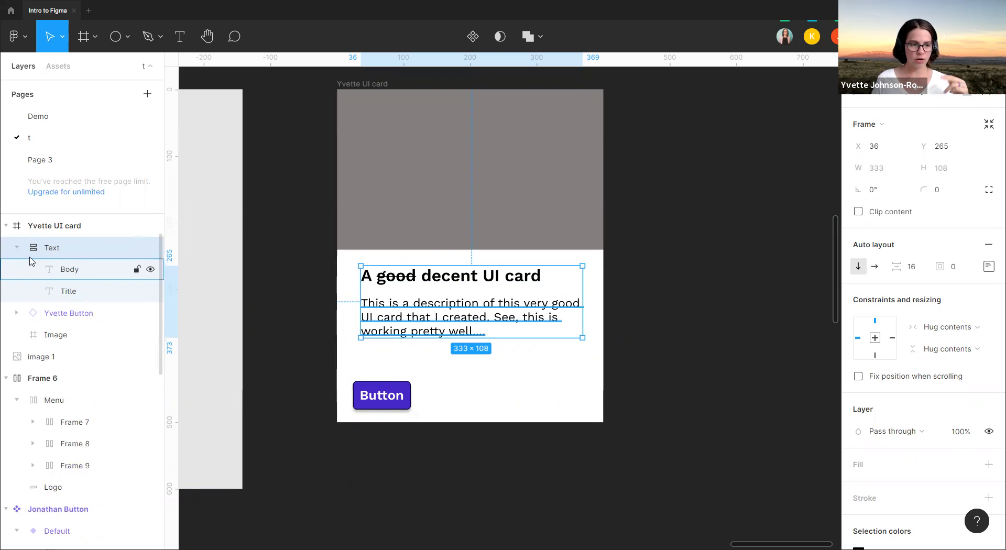
left_click(16, 247)
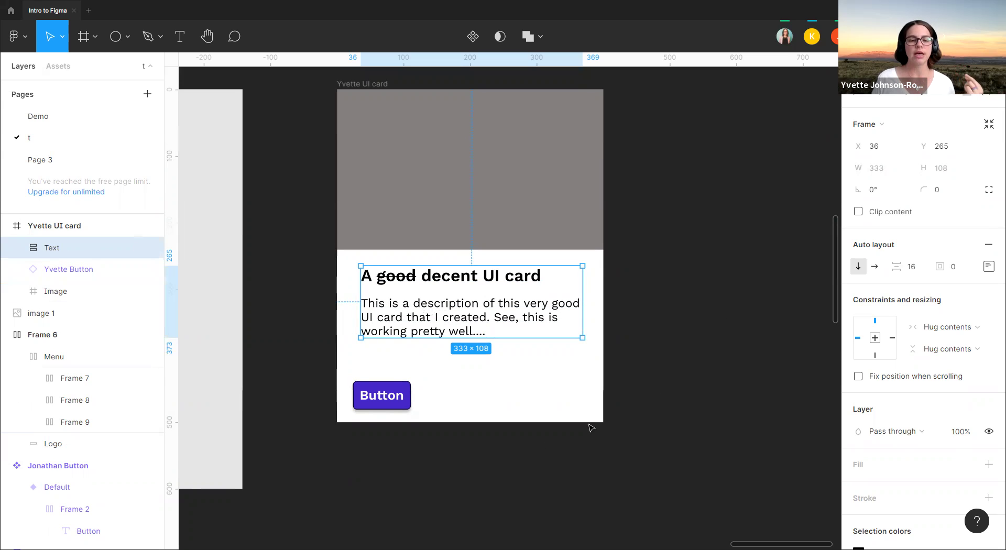
left_click(667, 396)
- Wrap the Text frame and the card's button together in an auto layout frame and name it Body
left_click(381, 398)
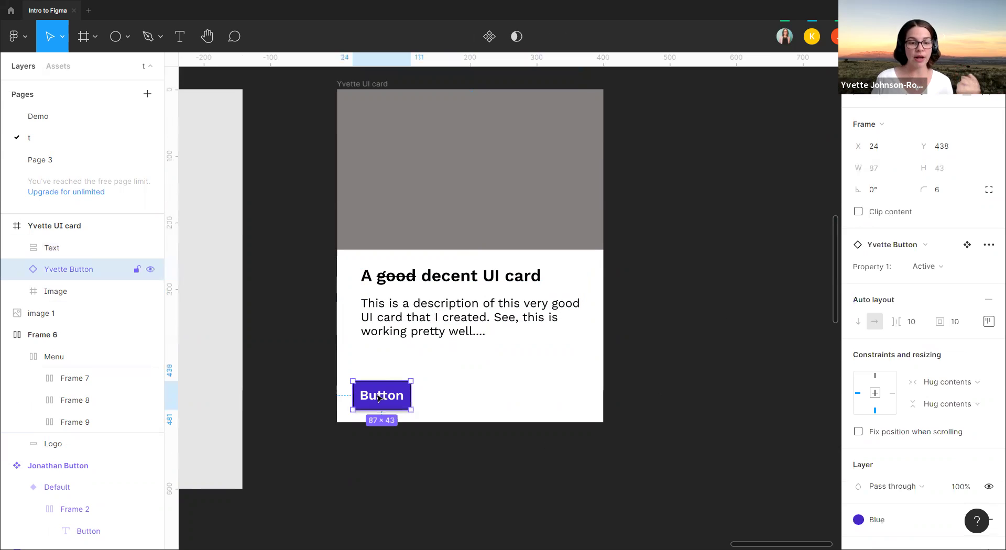
left_click(414, 300, "shift")
right_click(414, 300)
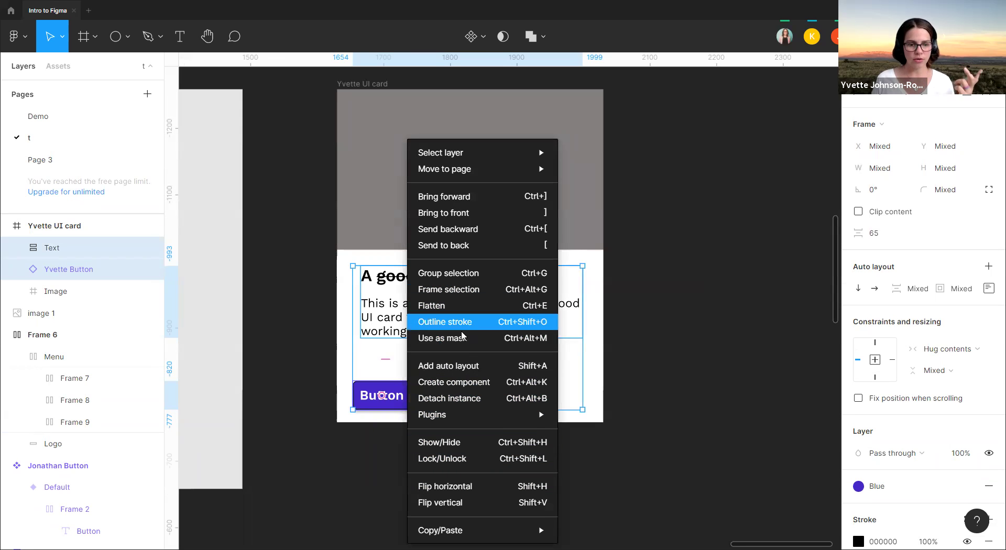
left_click(463, 369)
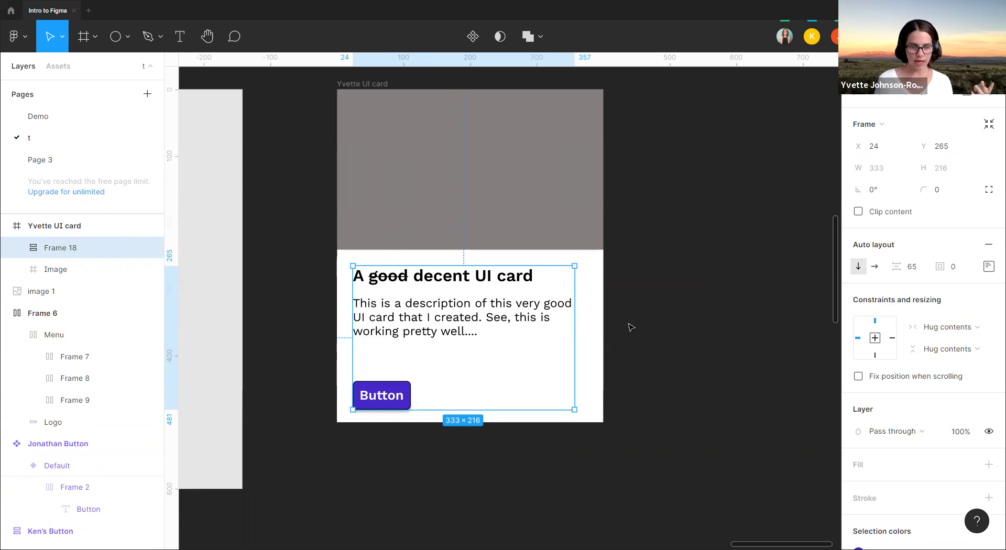
double_click(64, 249)
type("BOdy")
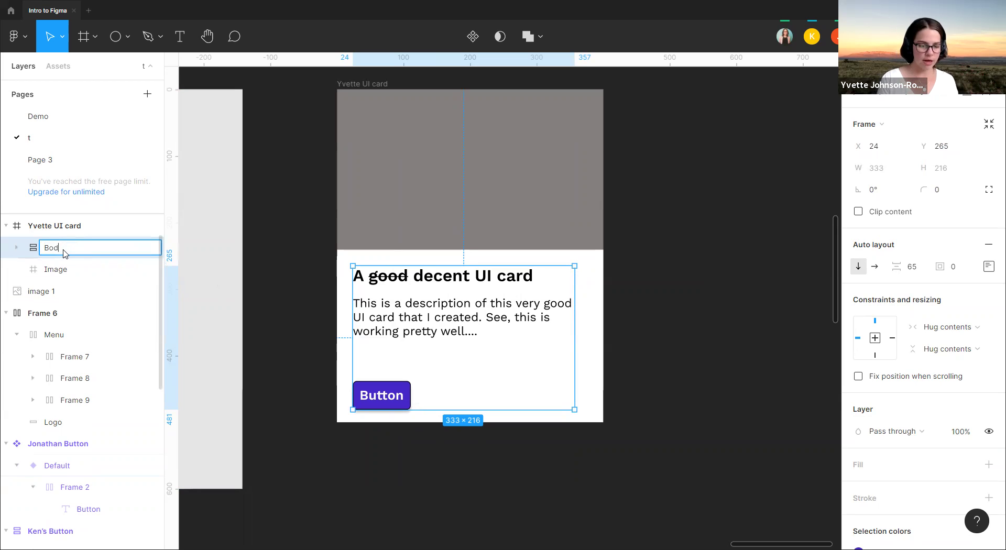
key("Return")
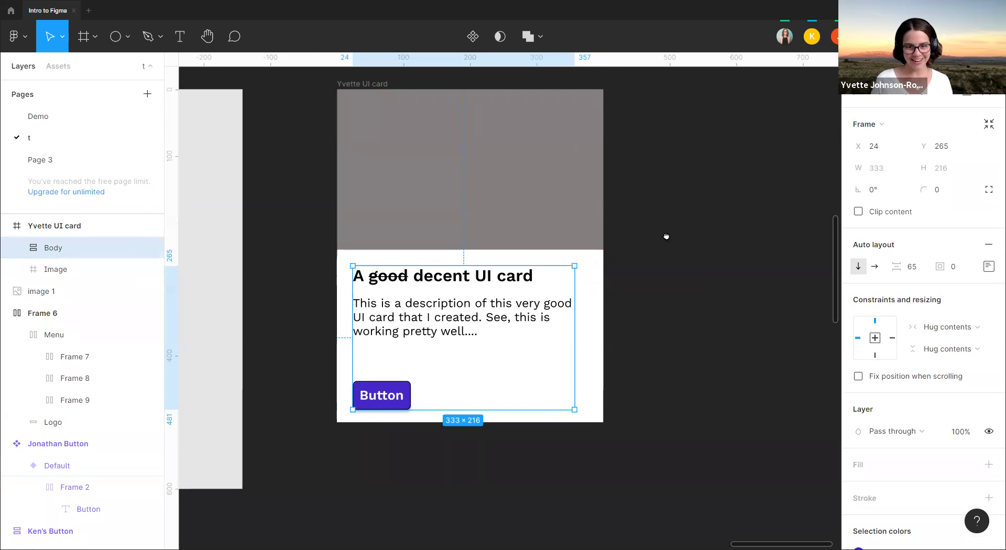
- Move the Body frame out of the card onto the empty canvas beside the card's right edge
scroll(658, 242, "right", 5)
scroll(657, 242, "down", 2)
left_click_drag(377, 287, 648, 242)
left_click(675, 167)
left_click(586, 194)
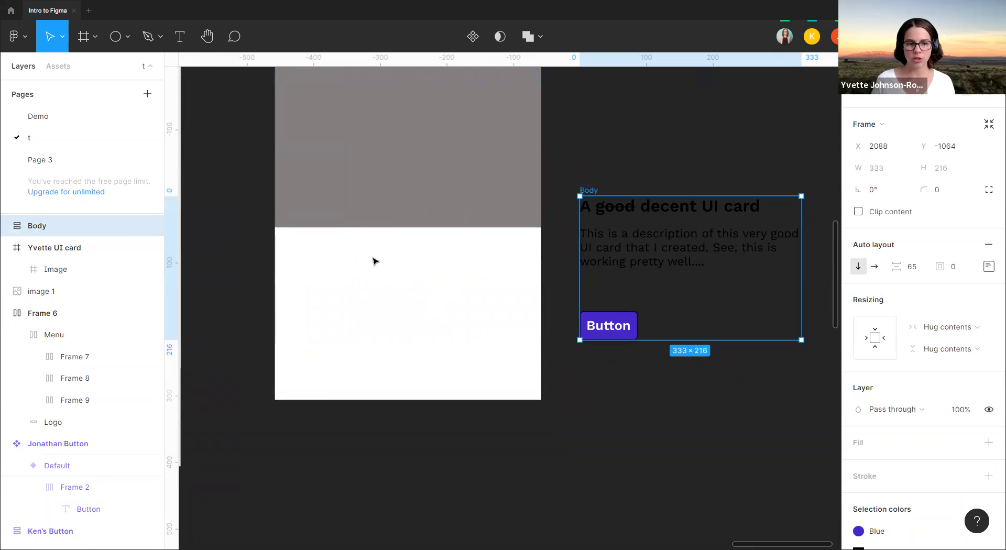
scroll(344, 204, "up", 5)
left_click(280, 191)
scroll(570, 179, "down", 2)
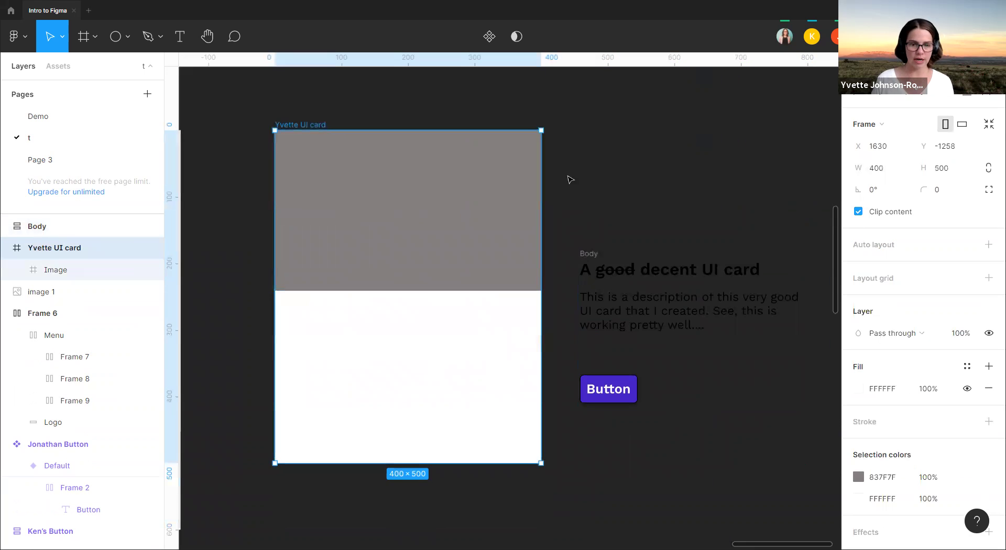
scroll(612, 191, "right", 2)
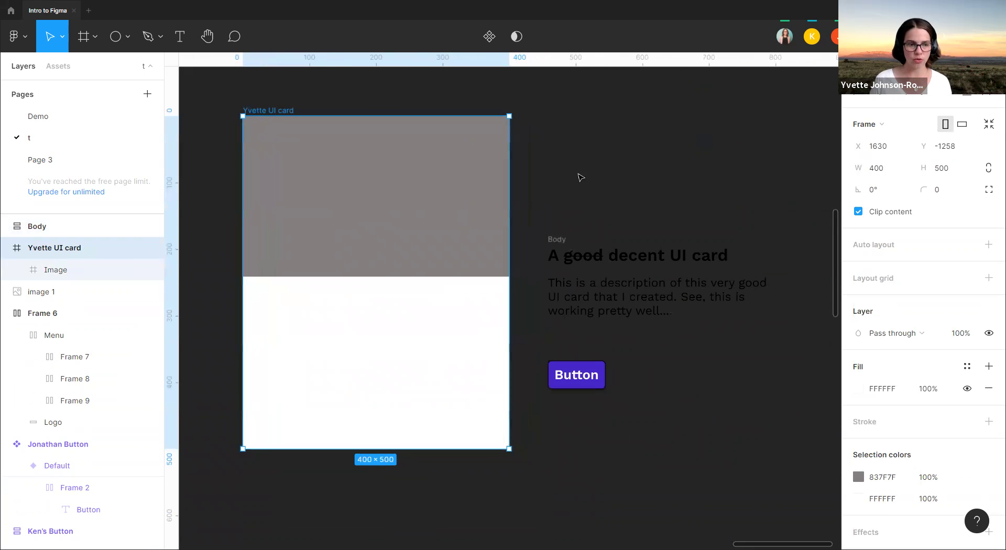
- Give the Body frame a white FFFFFF fill and set its auto layout distribution to Space between
left_click(553, 239)
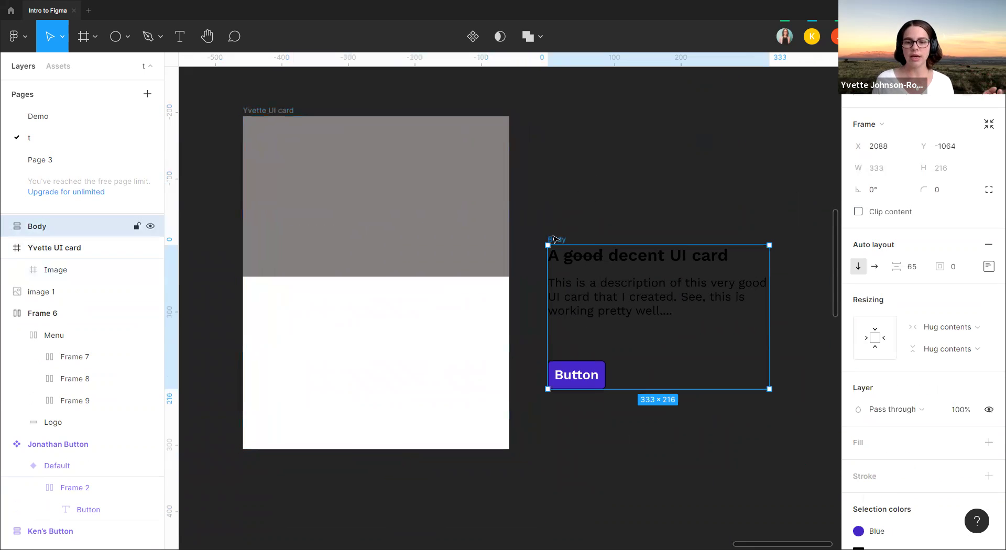
left_click(988, 444)
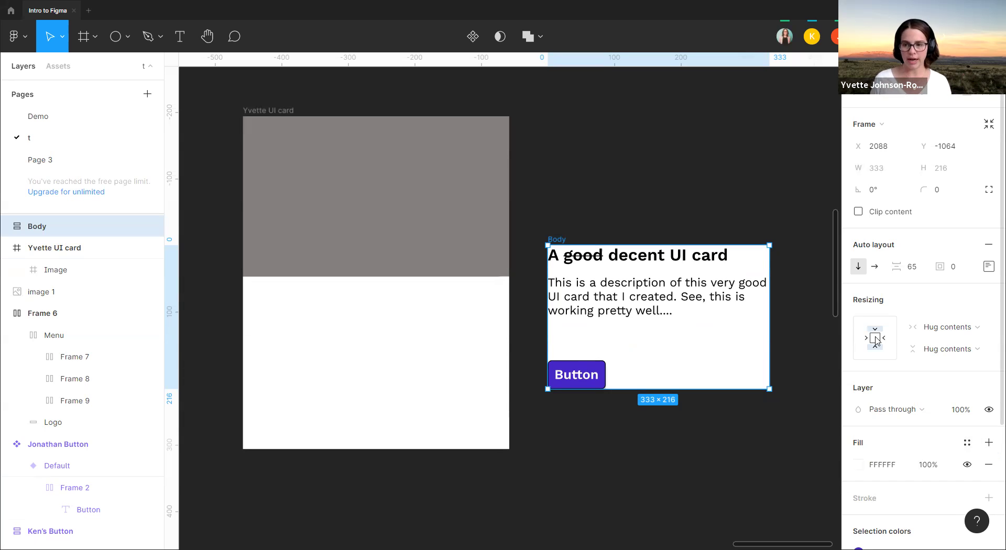
left_click(918, 268)
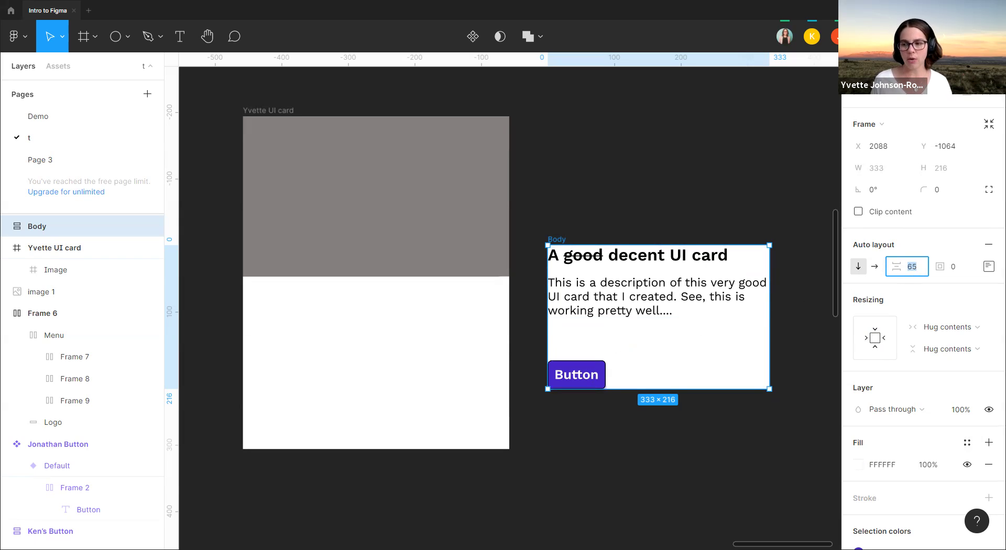
left_click(987, 267)
left_click(925, 379)
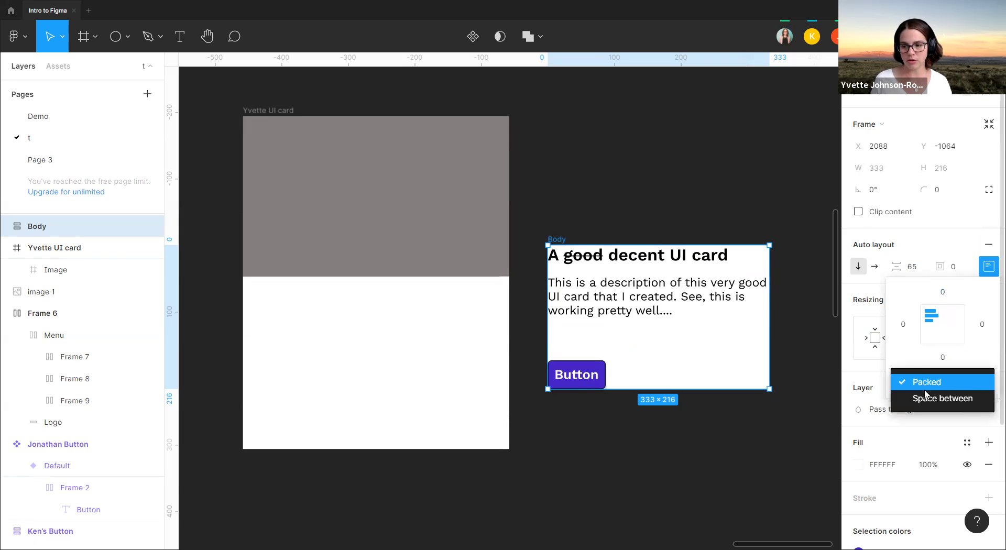
left_click(925, 397)
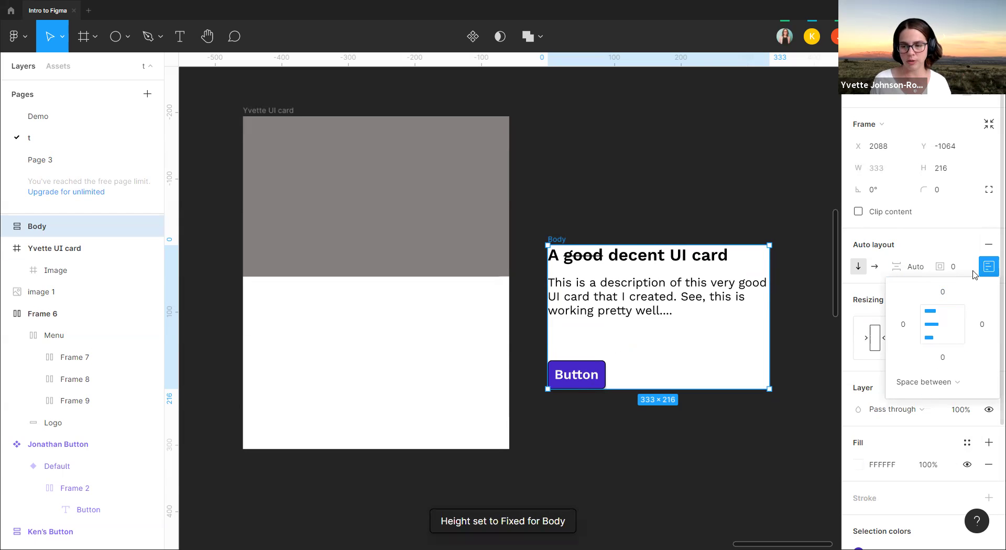
- Set the auto layout alignment of the button inside the Body frame to bottom left
left_click(574, 372)
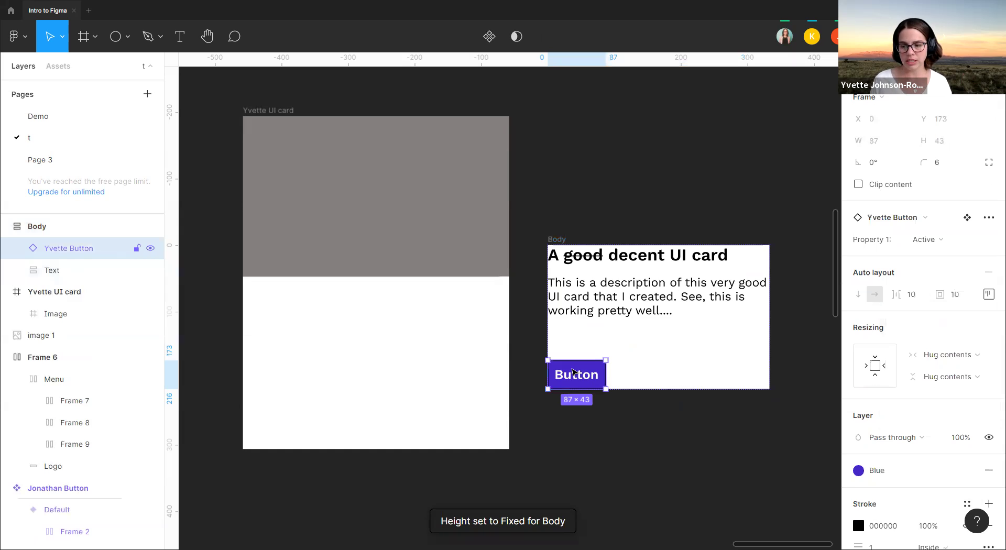
left_click(989, 294)
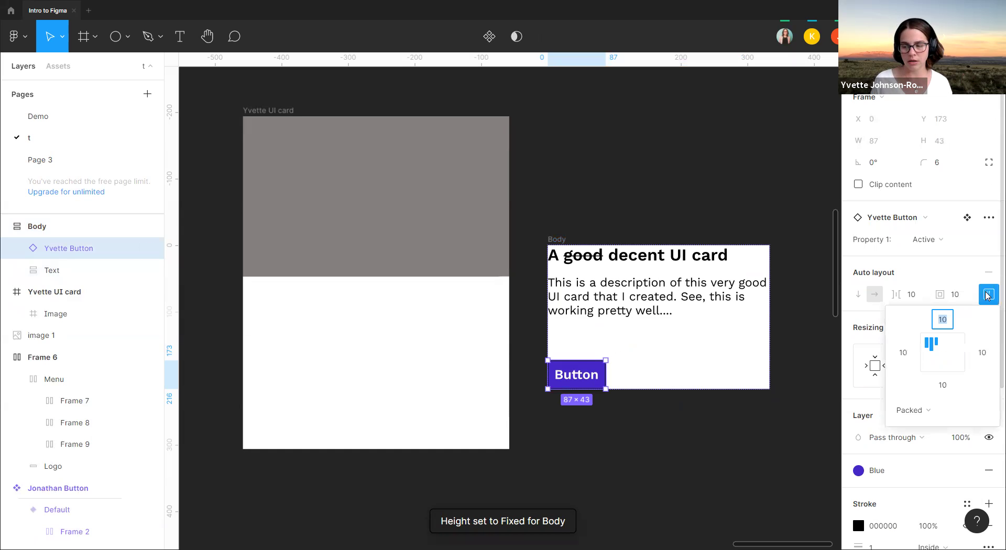
left_click(932, 370)
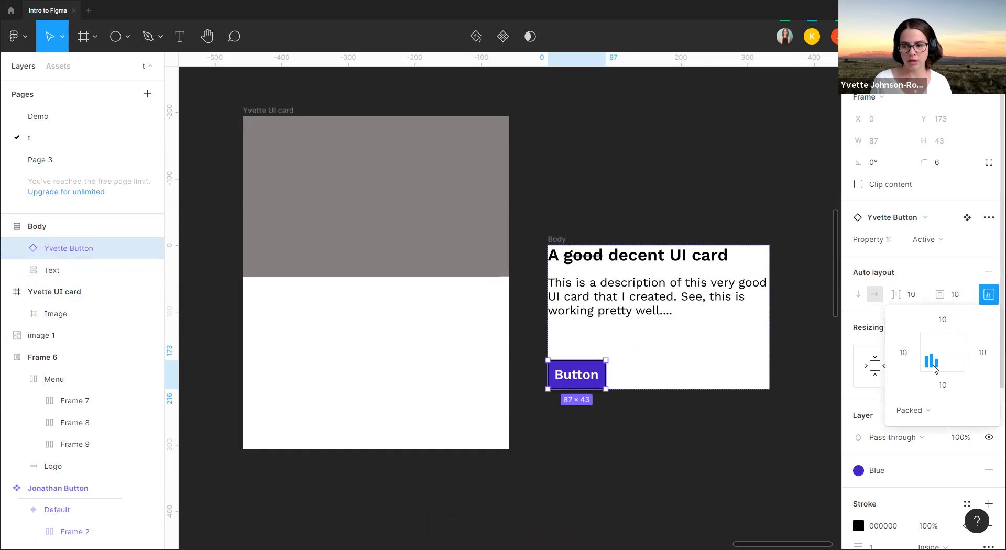
key("Escape")
- Change the Body frame's auto layout distribution to Packed and set the spacing between its items to 64
left_click(716, 254)
left_click(987, 268)
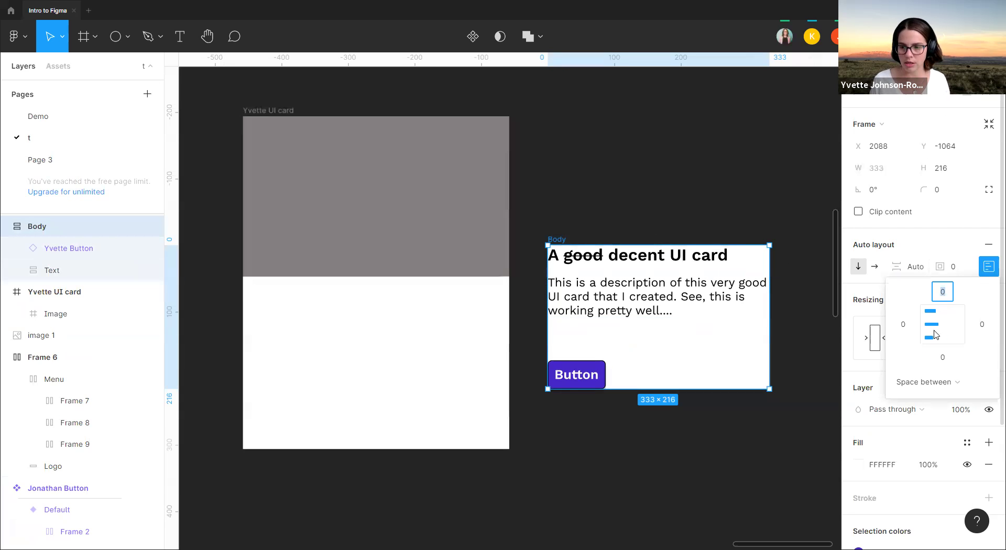
left_click(928, 382)
left_click(927, 366)
left_click(714, 229)
left_click(554, 241)
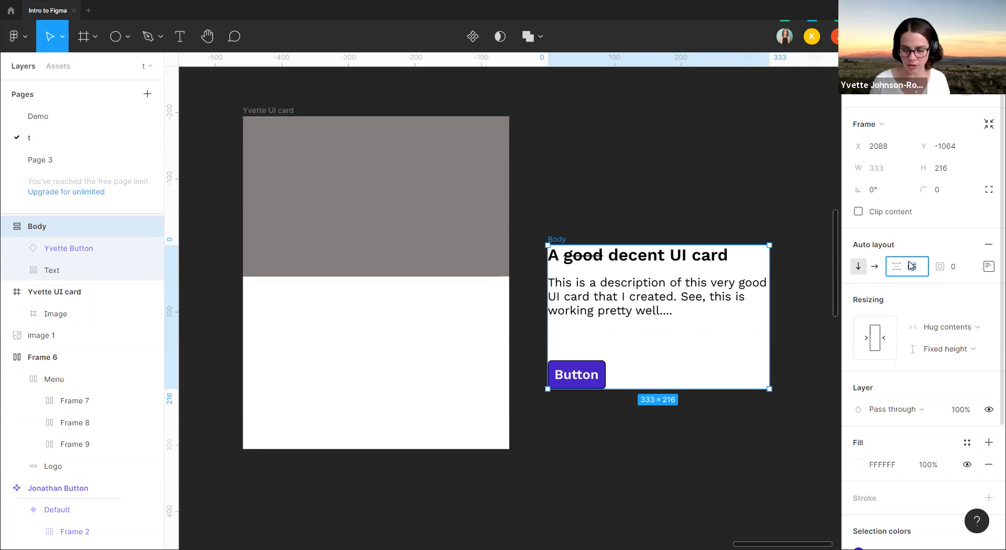
type("64")
key("Return")
- Set the Body frame's vertical resizing to Hug contents
left_click(693, 225)
left_click(566, 240)
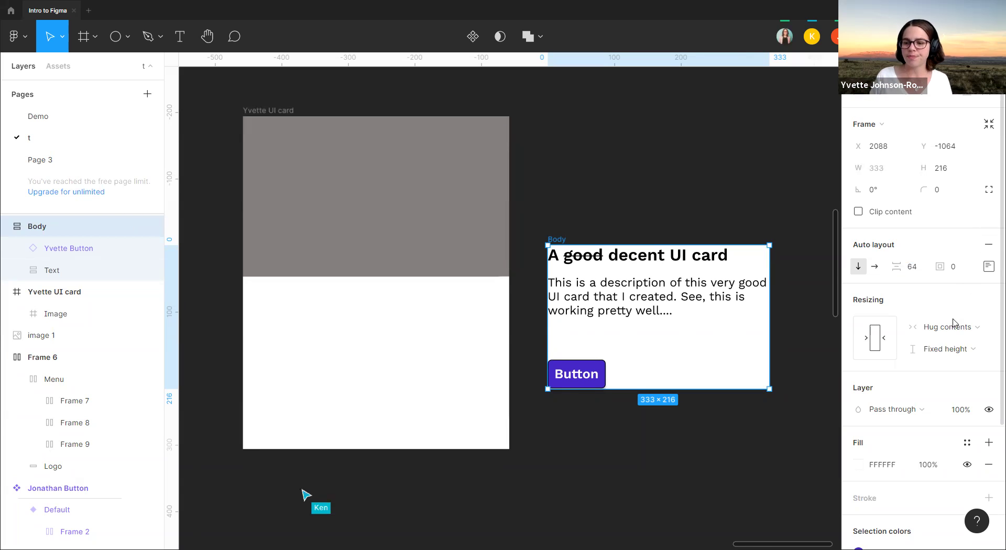
left_click(930, 352)
left_click(926, 368)
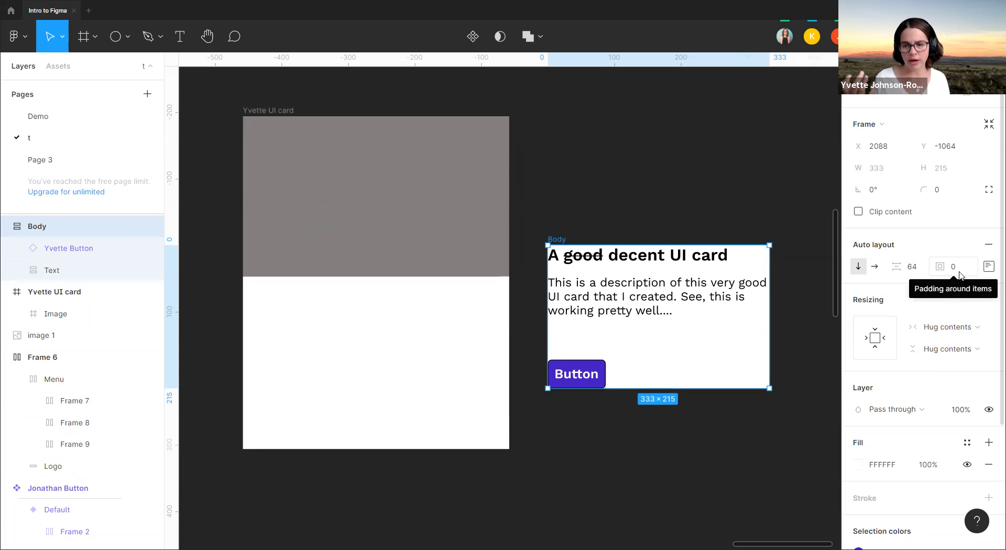
left_click(727, 169)
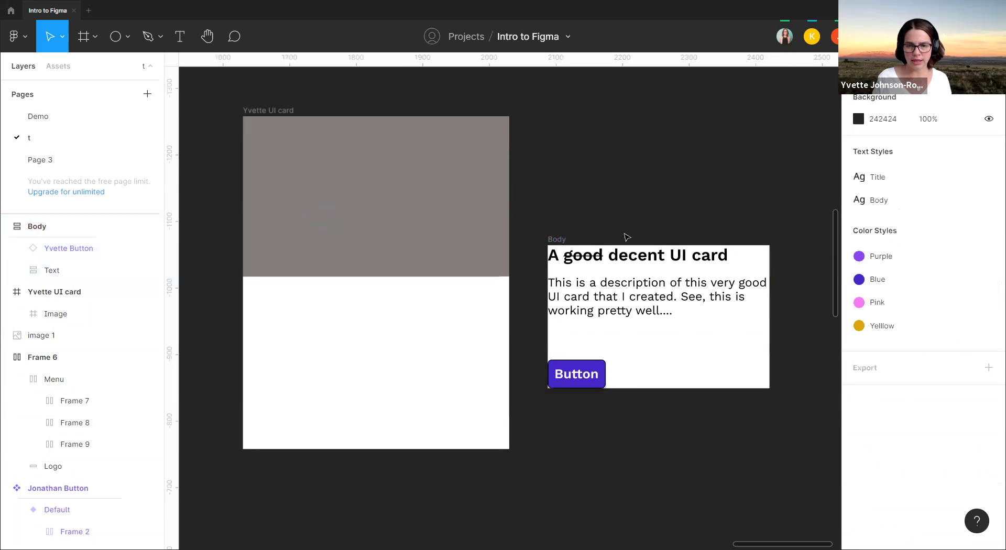
- Set the padding around items in the Body frame to 24
left_click_drag(556, 239, 594, 237)
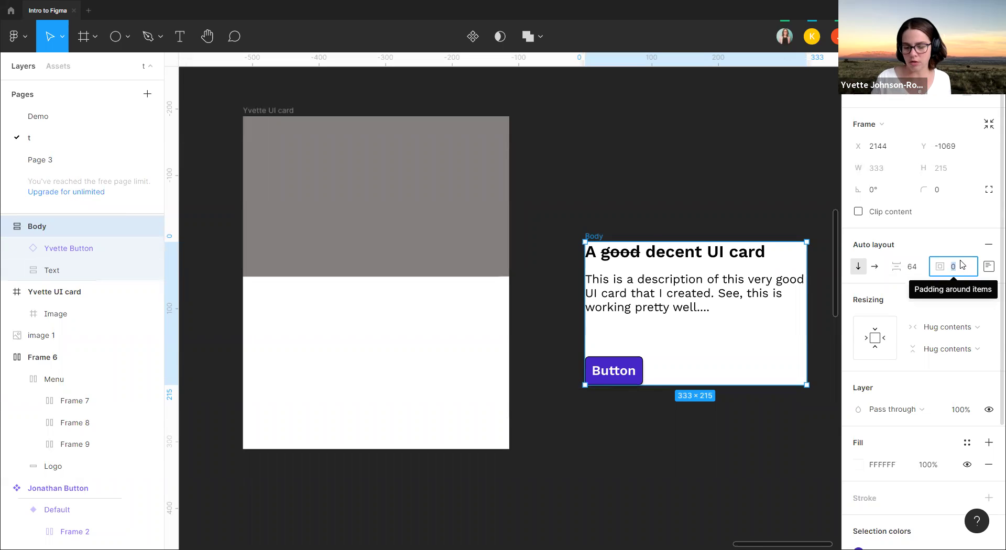
type("24")
key("Return")
left_click(654, 194)
scroll(662, 186, "right", 4)
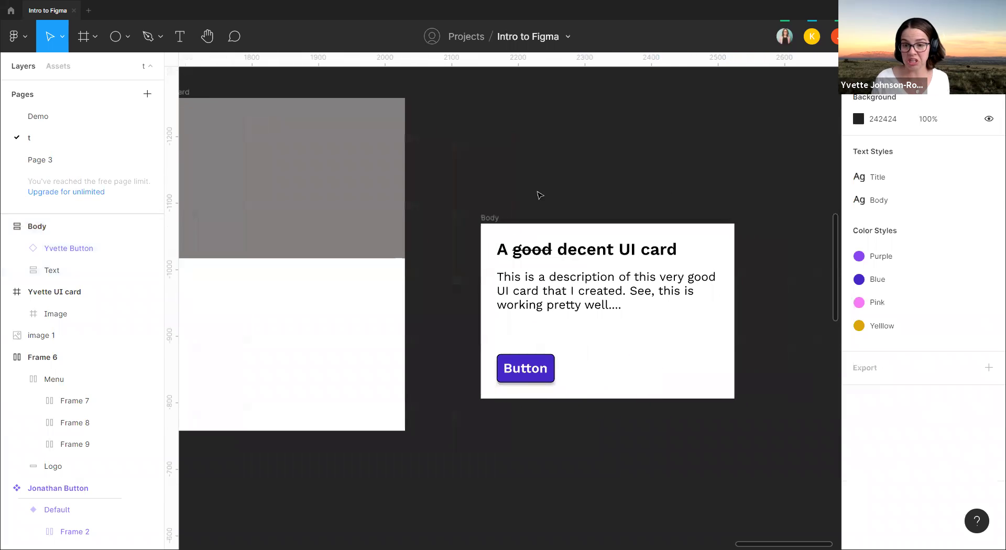
left_click(490, 218)
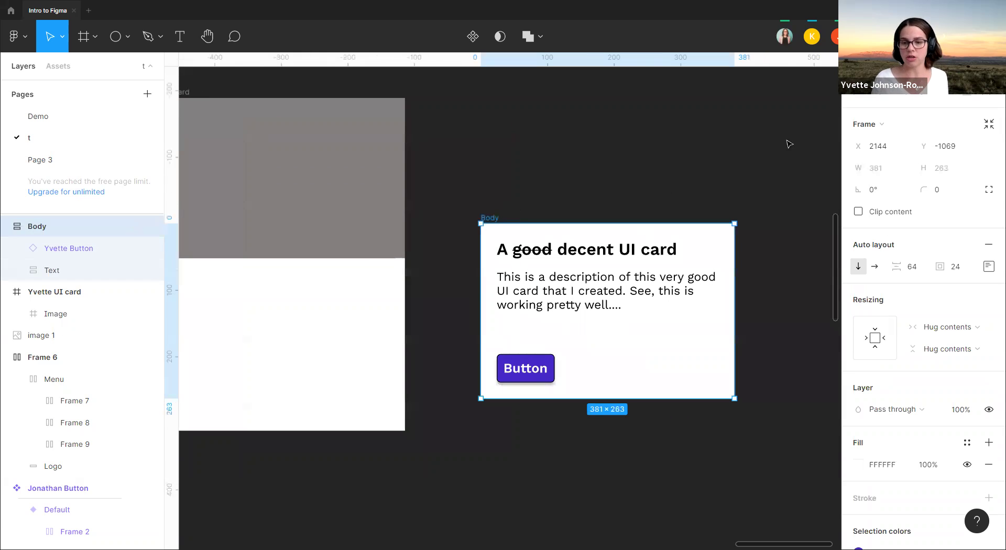
left_click(717, 438)
left_click(521, 231)
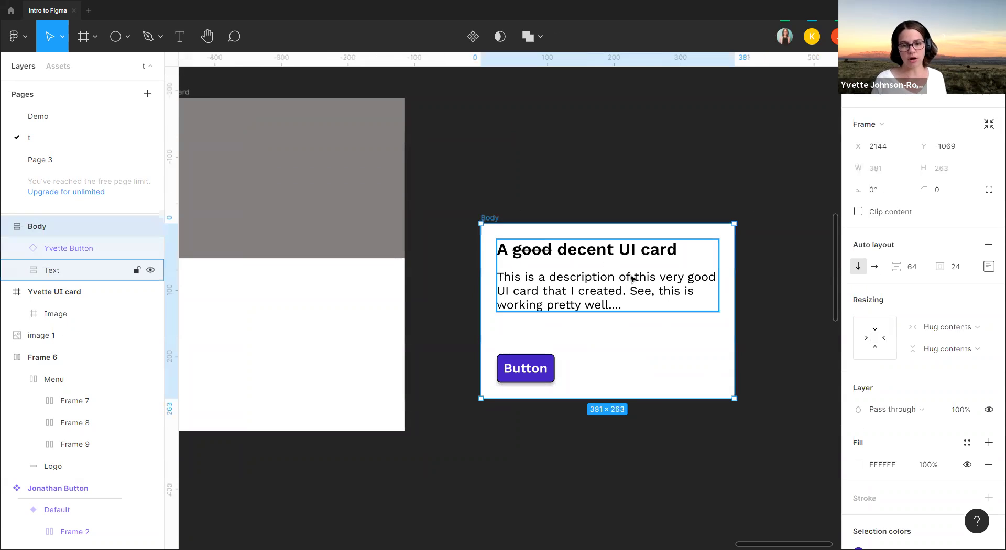
left_click(507, 174)
scroll(550, 157, "left", 3)
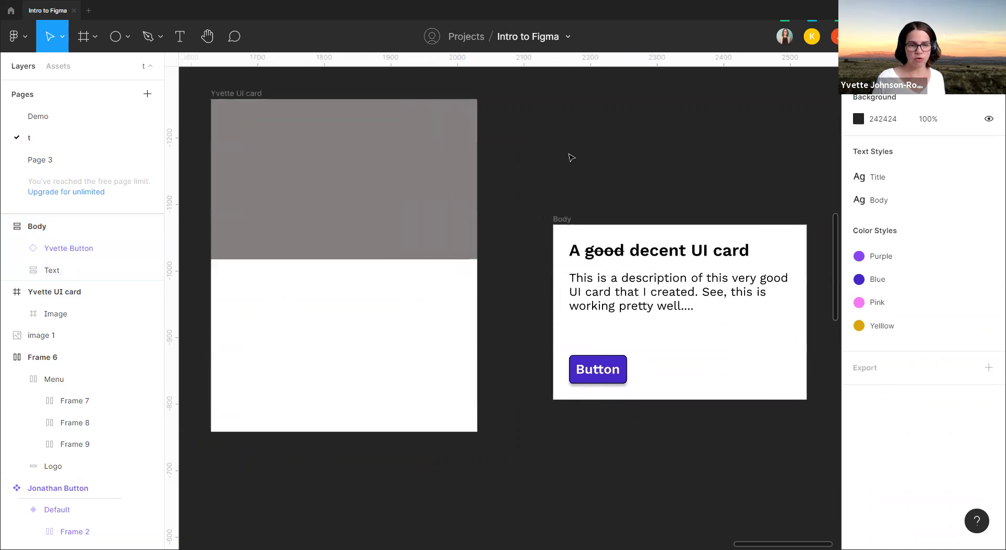
left_click(225, 94)
left_click(662, 175)
- Move the Body frame closer to the card, try widening it, and undo the resizing
left_click_drag(565, 220, 531, 252)
left_click_drag(773, 314, 811, 321)
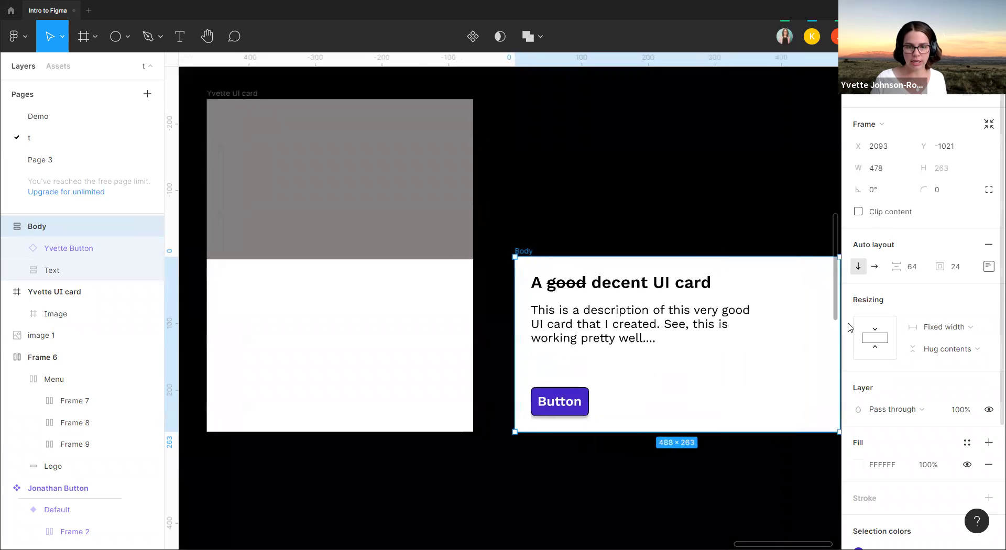
scroll(744, 324, "right", 3)
mouse_move(744, 324)
left_mouse_down()
mouse_move(797, 321)
mouse_move(756, 325)
left_mouse_up()
left_click_drag(524, 434, 545, 411)
key("ctrl+z")
key("ctrl+z")
left_click(582, 180)
left_click(469, 233)
left_click(498, 205)
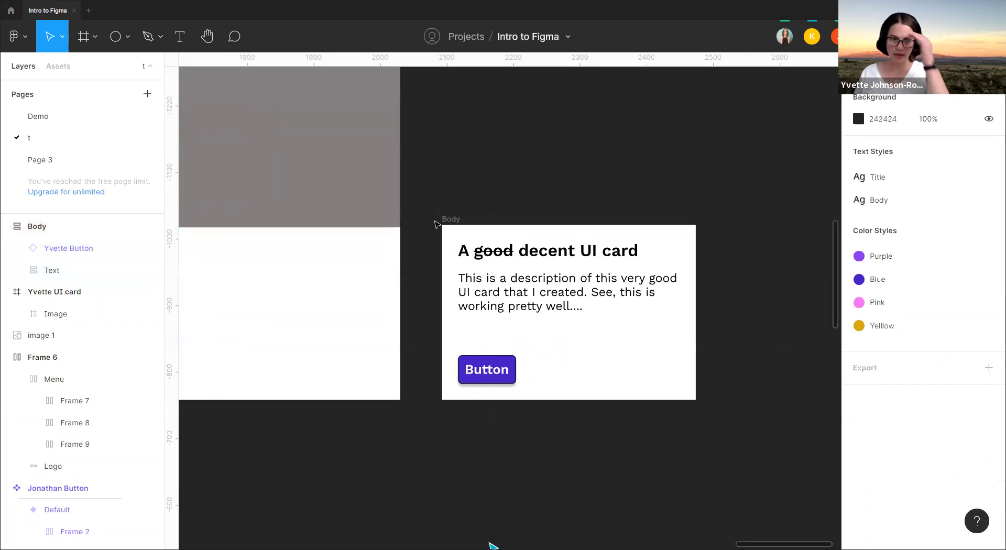
scroll(586, 189, "down", 5)
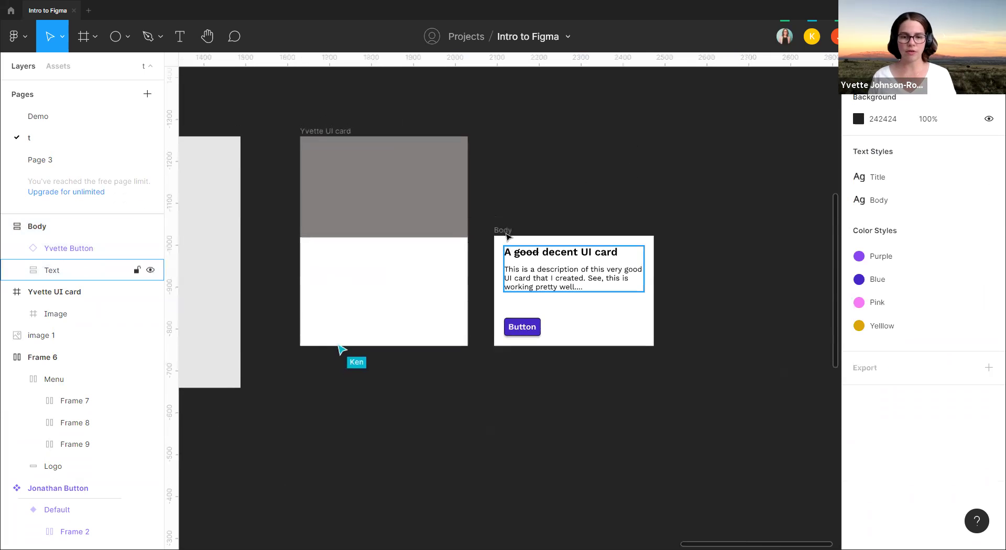
left_click(530, 227)
left_click(643, 215)
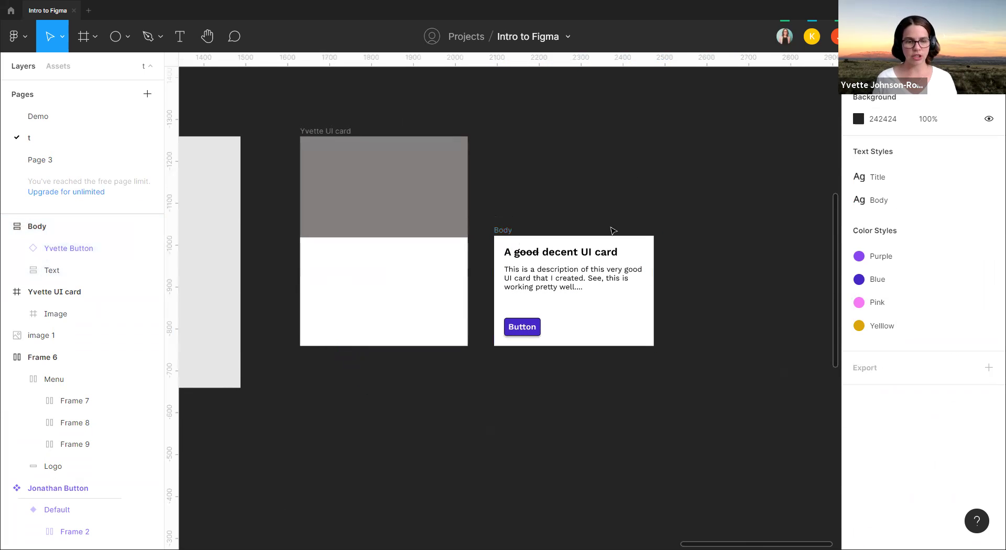
left_click(380, 219)
left_click(643, 152)
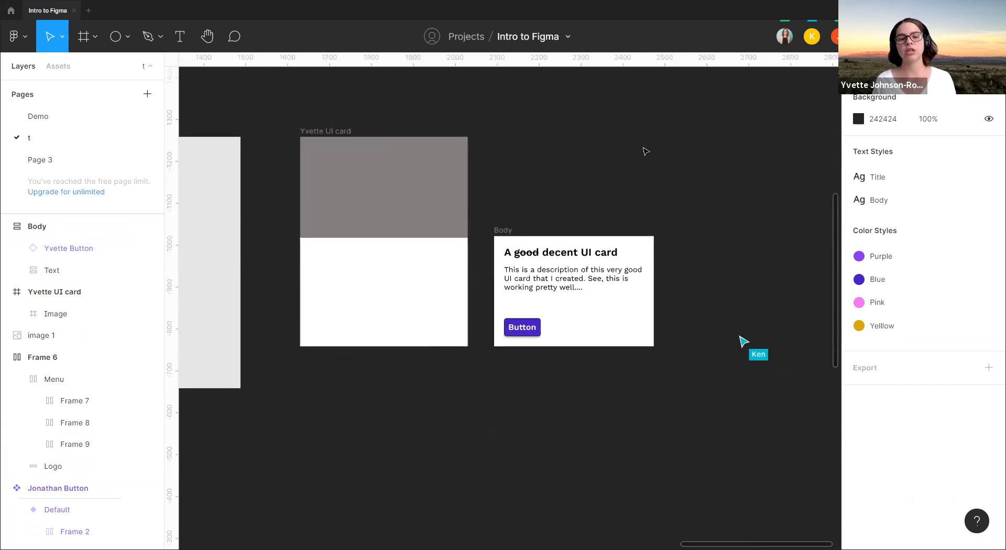
- Move the Image frame out of the card onto the empty canvas and place the Body frame beneath it, left edges aligned
left_click(419, 219)
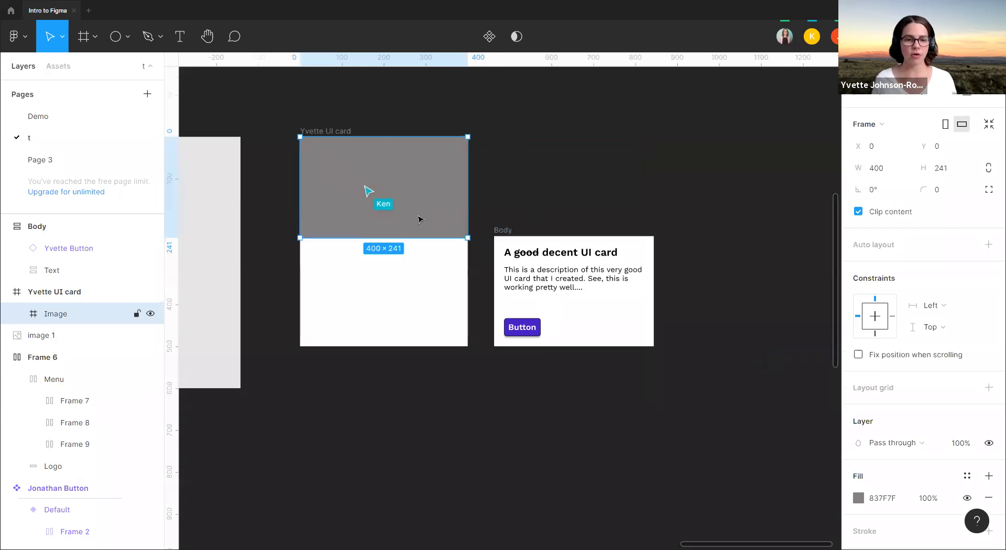
left_click_drag(440, 217, 667, 187)
left_click_drag(505, 231, 315, 227)
key("Right")
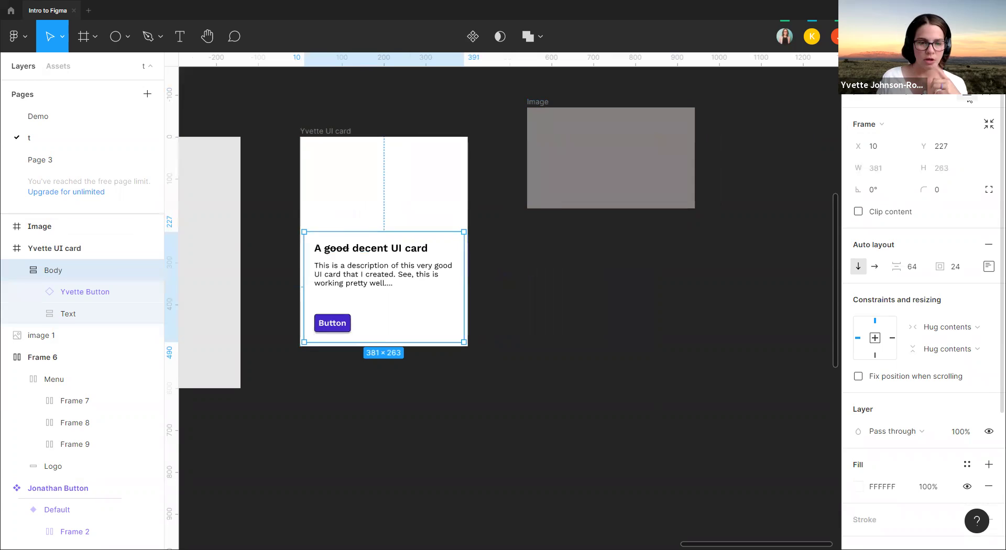
left_click_drag(452, 278, 636, 278)
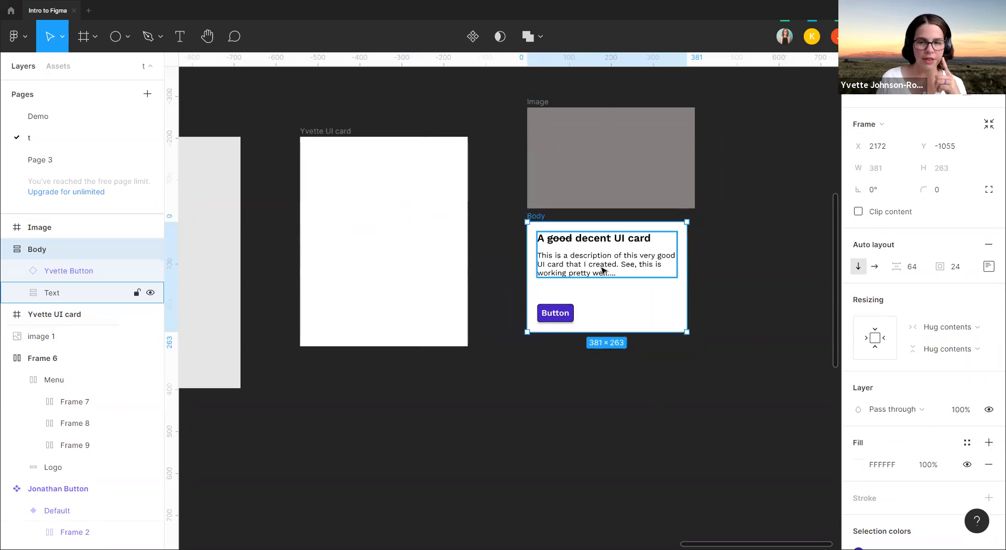
- Wrap the Image and Body frames together in a new vertical auto layout frame
left_click(545, 104)
left_click(365, 152)
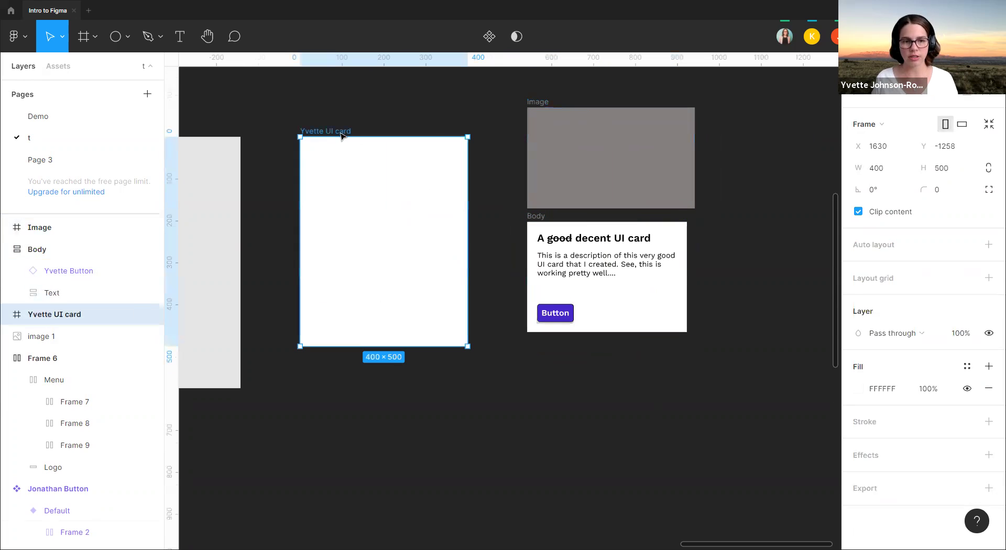
left_click(540, 215)
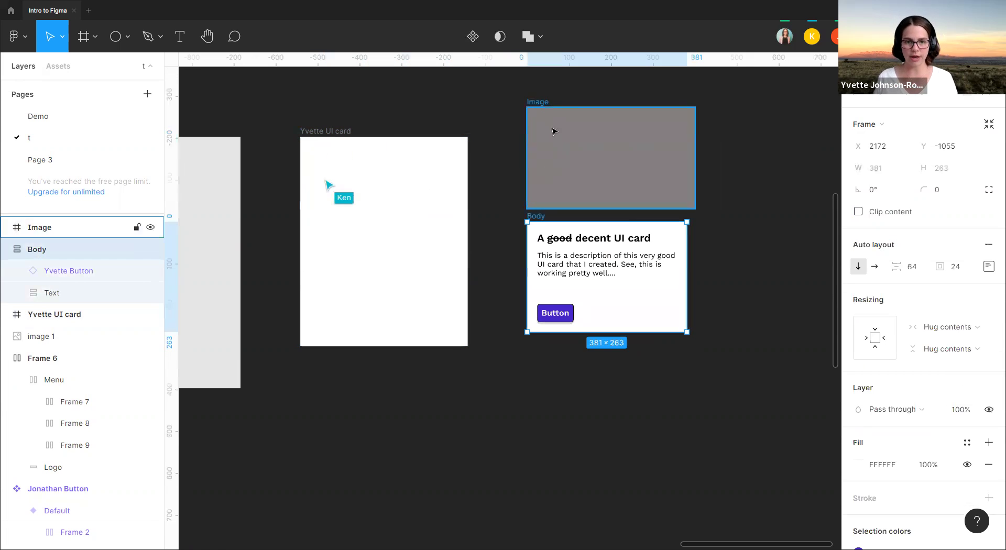
left_click(552, 130)
left_click(538, 221, "shift")
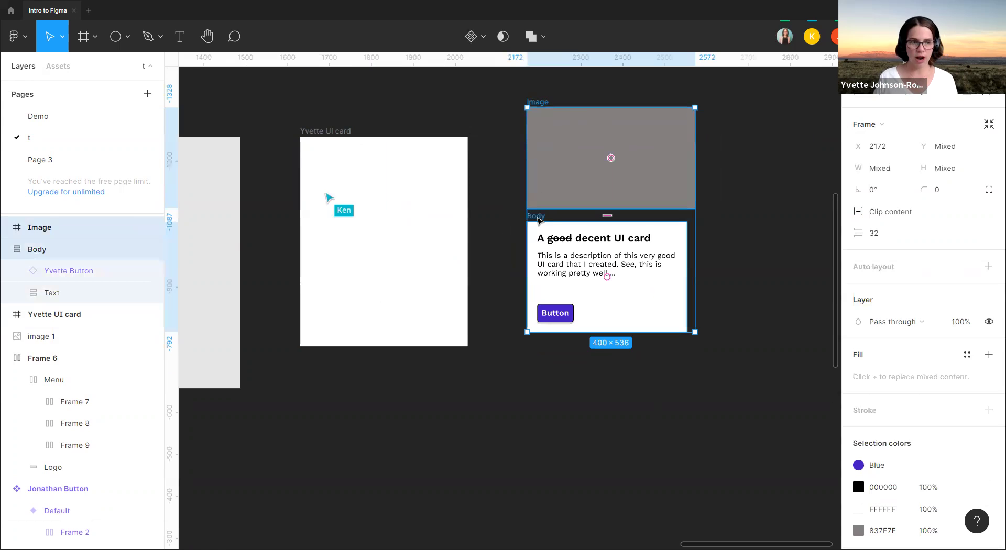
key("shift+a")
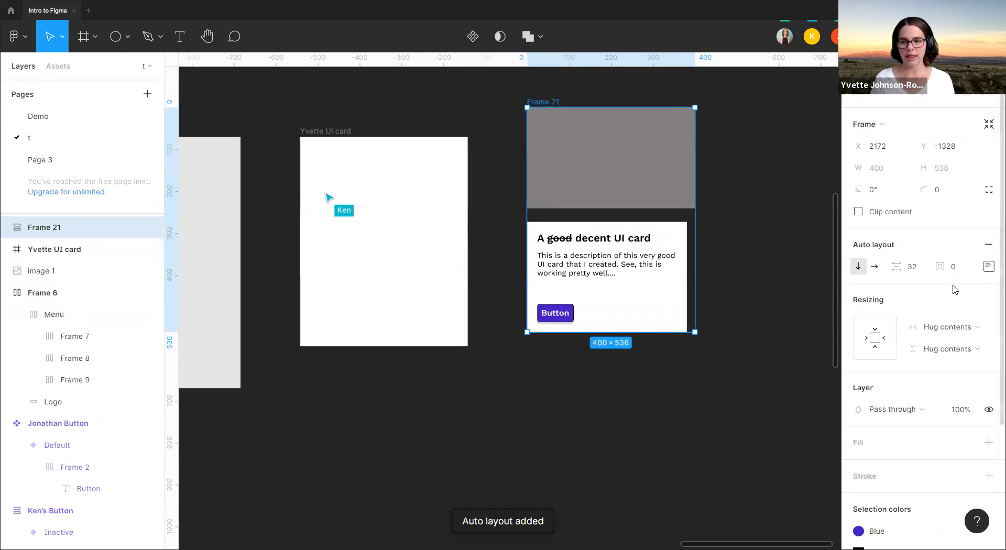
- Set the spacing between items in the auto layout frame around Image and Body to 0
left_click(911, 267)
type("0")
key("Return")
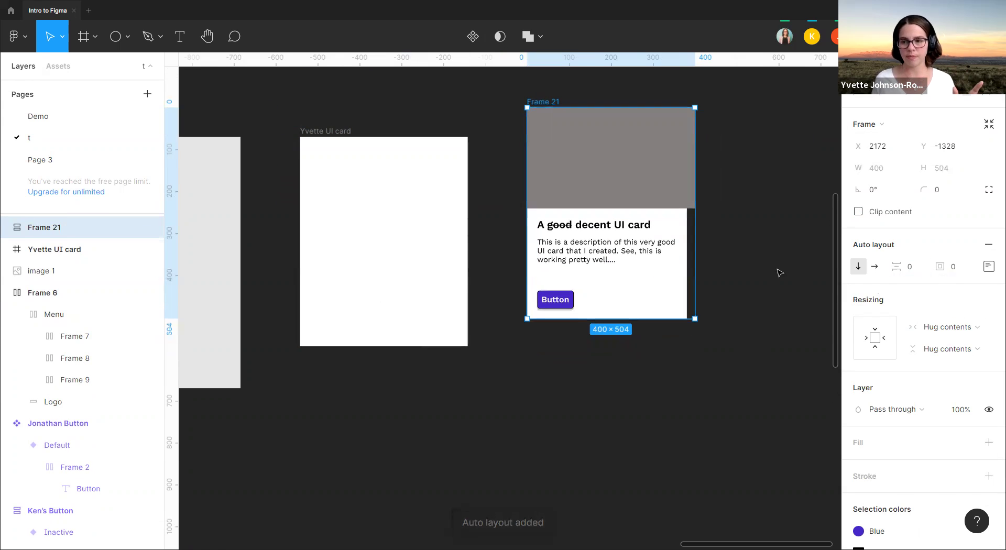
- Set the Image frame's horizontal resizing to Fill container
left_click(676, 199)
left_click(960, 283)
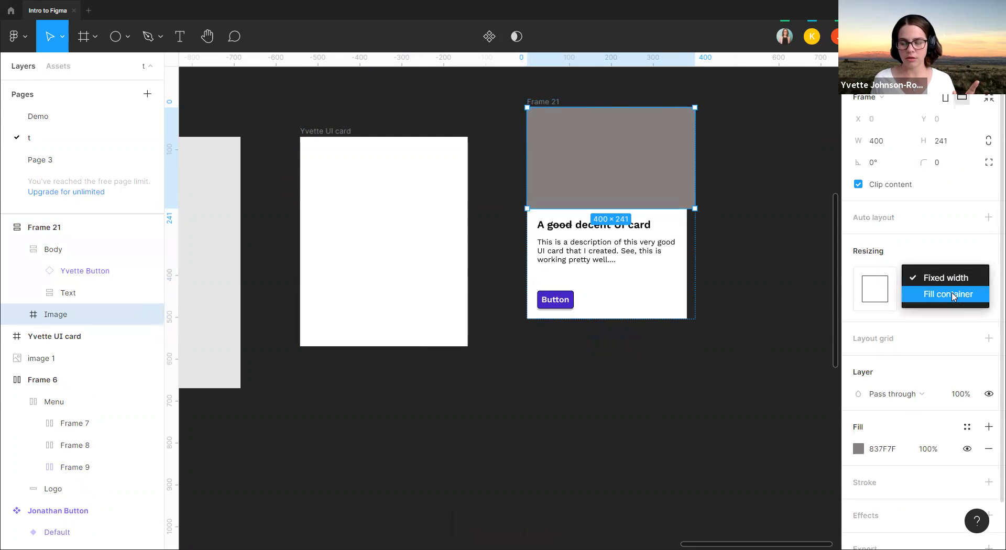
left_click(952, 295)
left_click(954, 286)
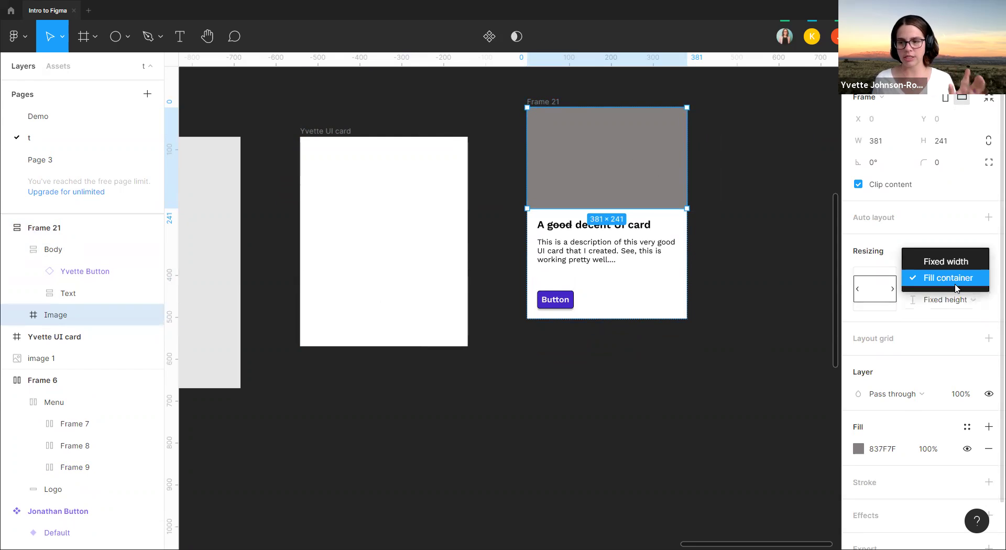
left_click(713, 270)
left_click_drag(690, 153, 765, 165)
key("ctrl+z")
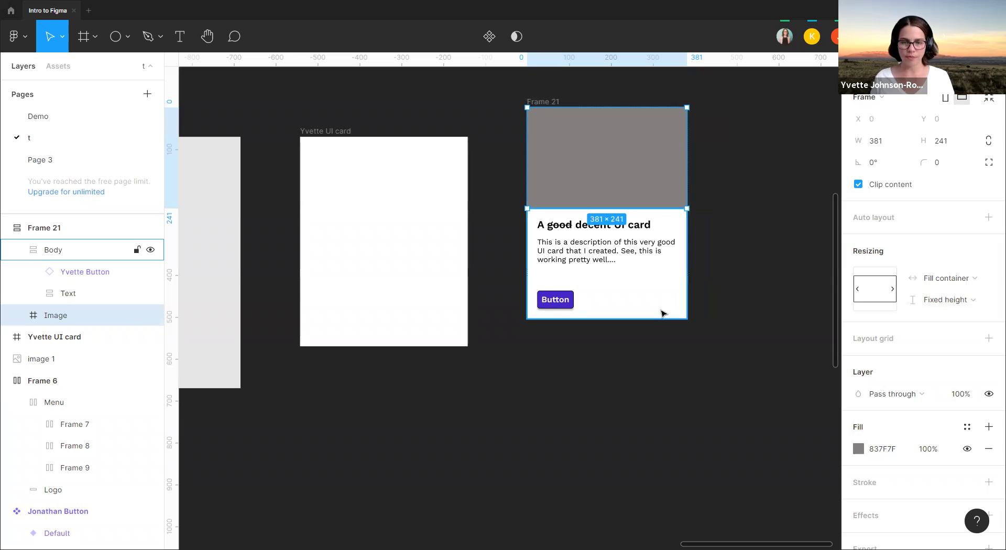
- Set the Body frame's horizontal resizing to Fill container
left_click(662, 313)
left_click(943, 297)
left_click(935, 318)
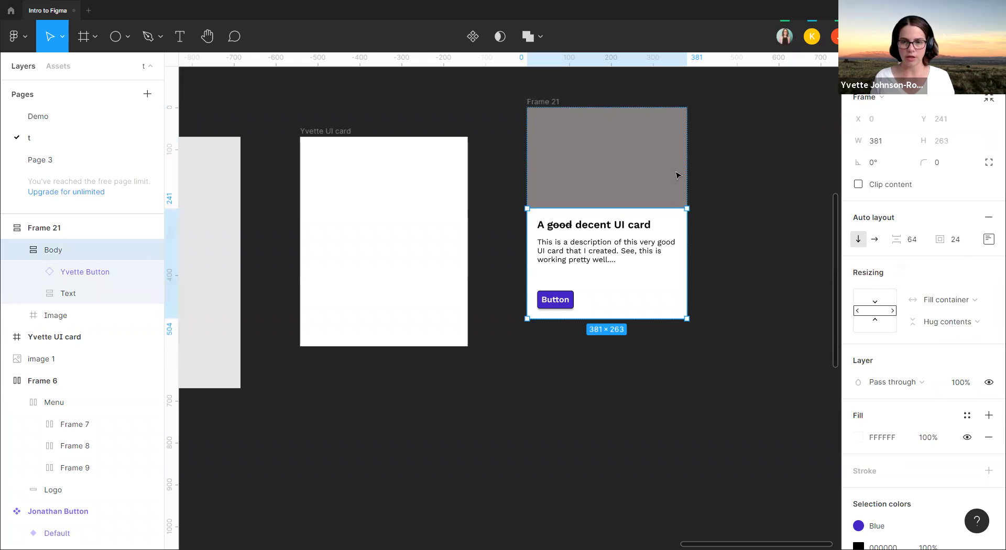
- Try widening the outer auto layout frame by its right edge and return its width to hugging its contents
key("Escape")
left_click_drag(687, 157, 733, 164)
double_click(732, 163)
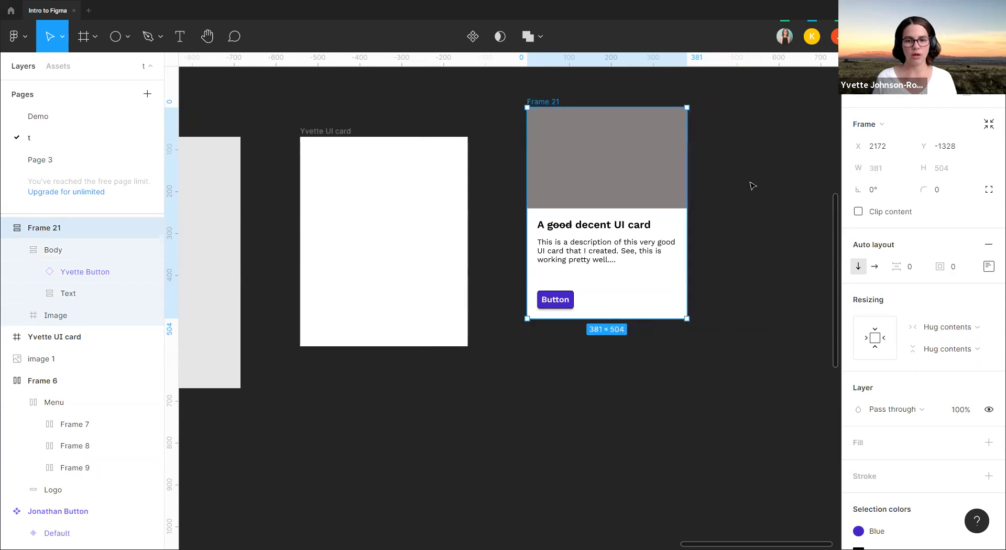
left_click(755, 245)
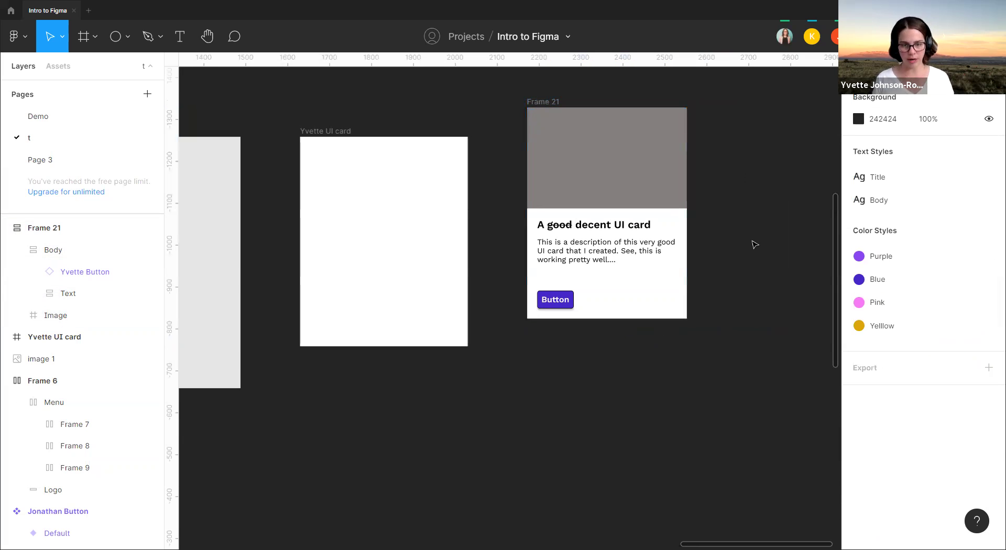
- Set the corner radius of the outer auto layout frame containing Image and Body to 30
left_click(602, 175)
left_click(561, 105)
left_click(542, 103)
left_click(954, 192)
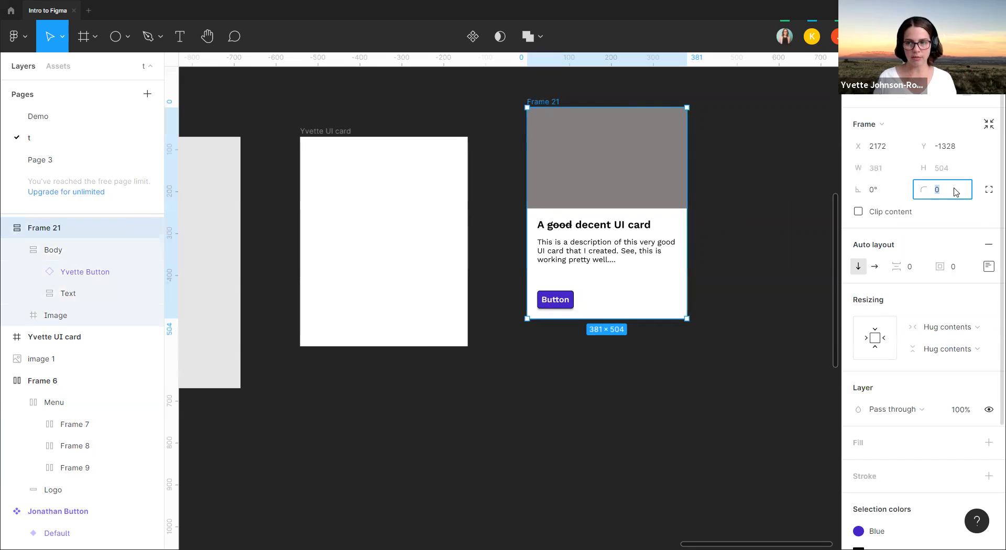
type("3")
key("Return")
left_click(756, 234)
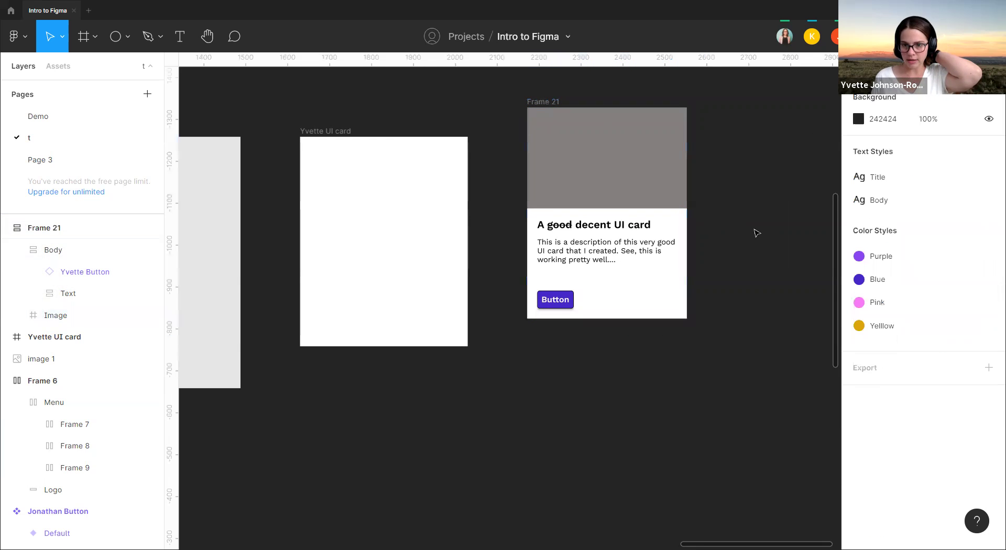
left_click(547, 103)
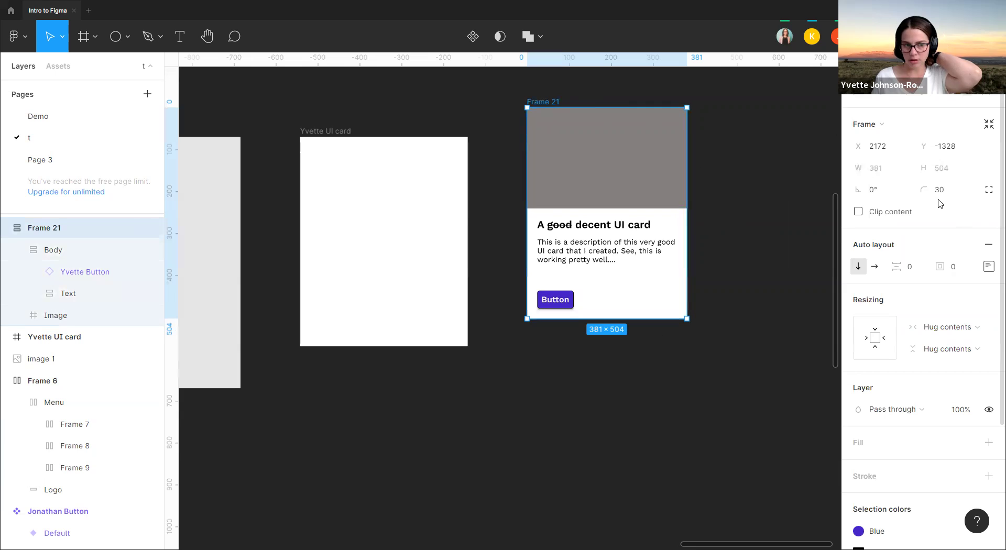
- Examine the corner radius settings of the outer card frame and its Body, including Body's individual corners, and review the Image frame
left_click(61, 254)
left_click(63, 228)
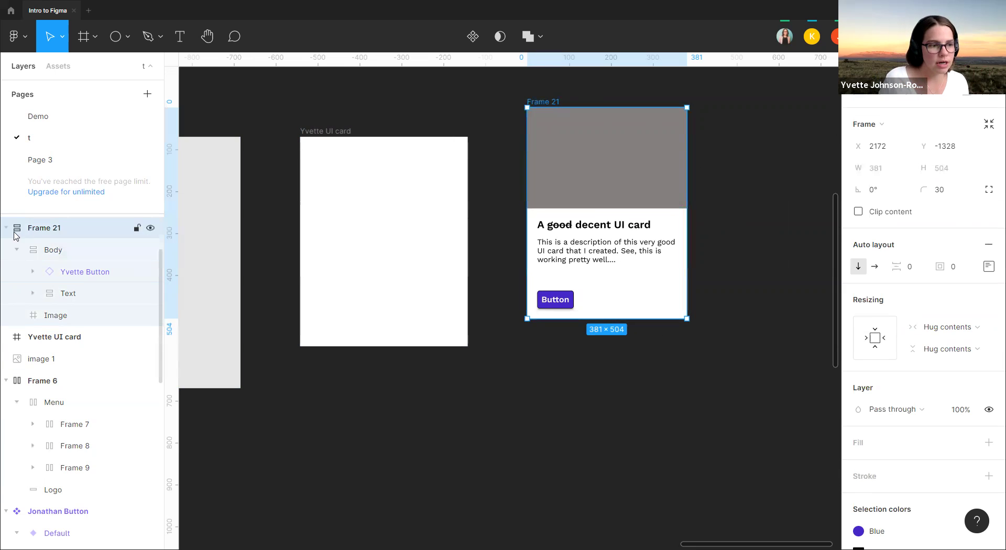
left_click(6, 228)
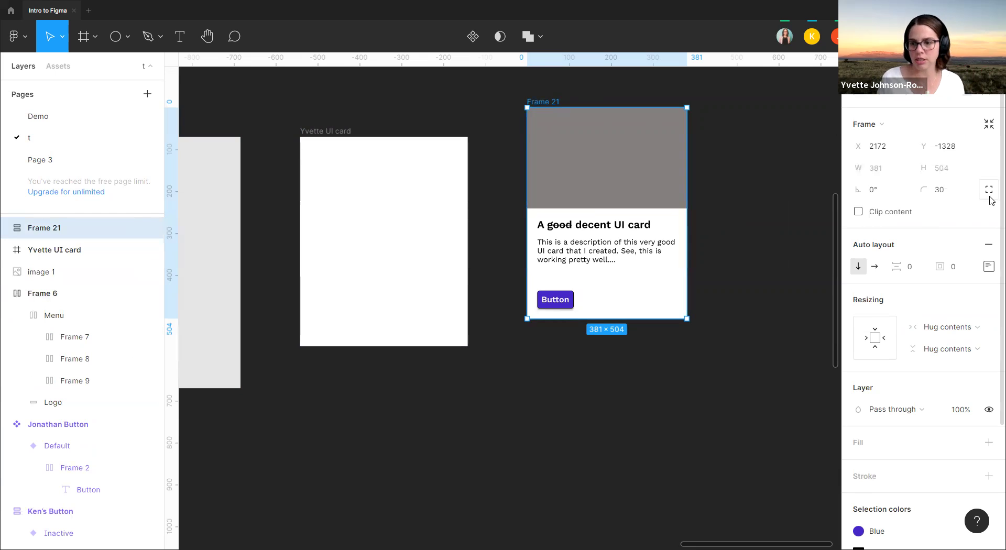
left_click(6, 227)
left_click(20, 259)
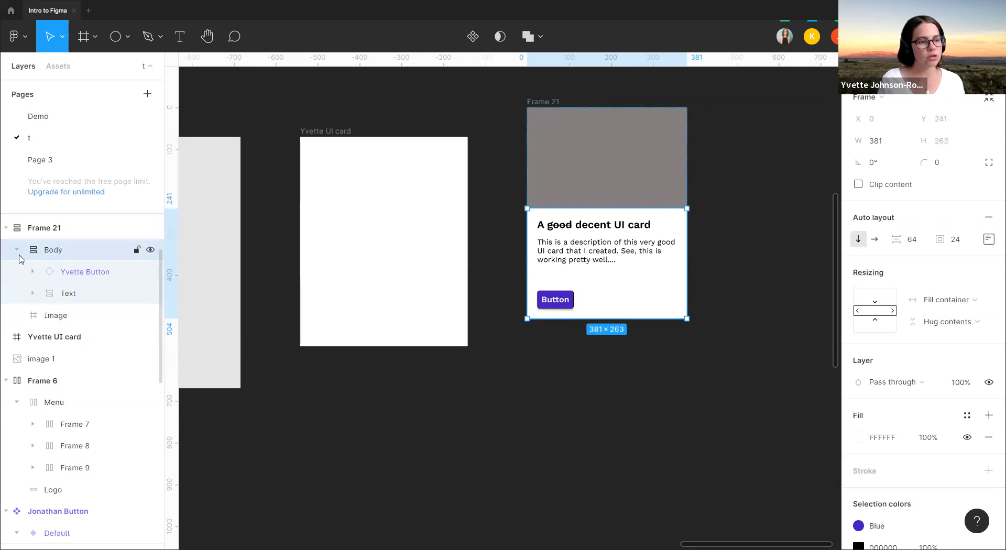
left_click(17, 251)
left_click(55, 272)
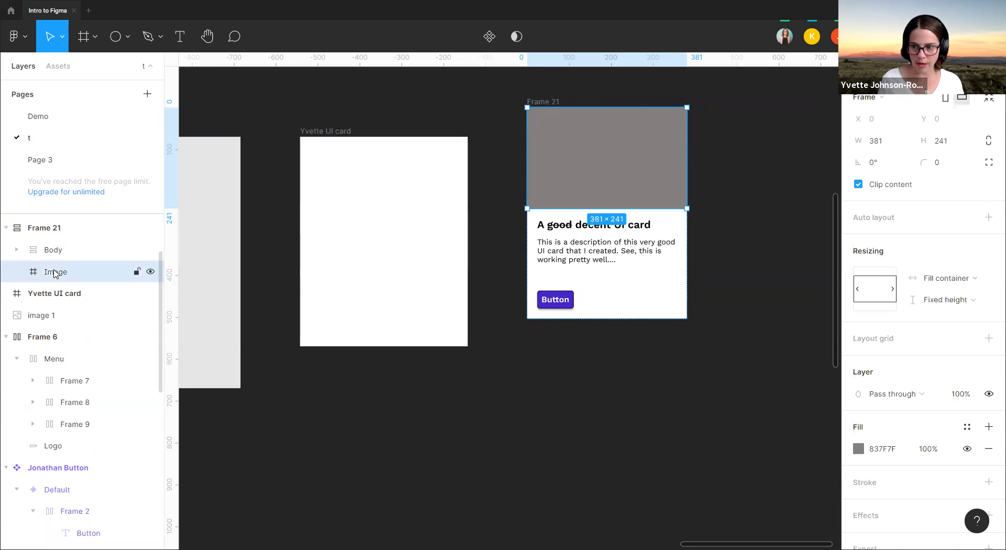
left_click(61, 256)
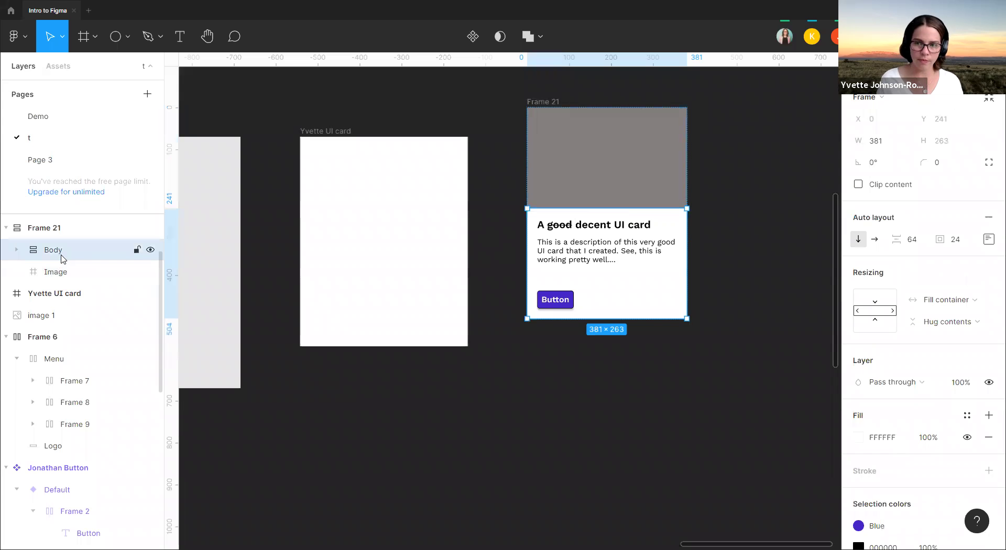
left_click(989, 162)
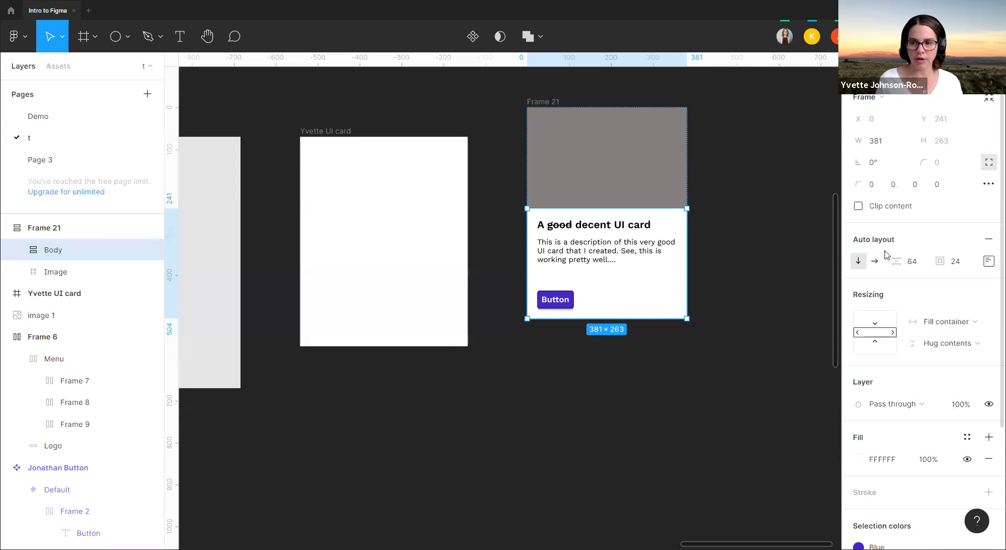
left_click(102, 227)
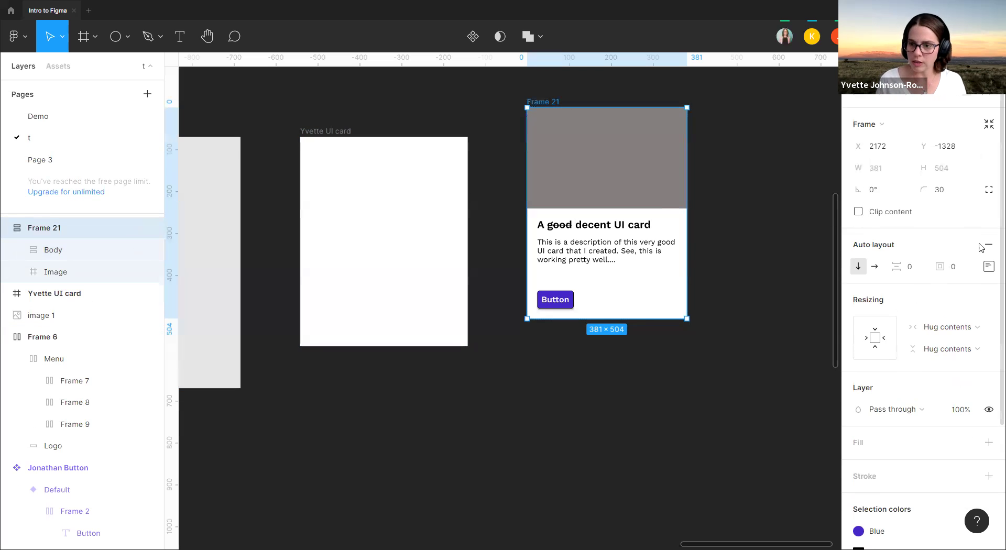
left_click(950, 195)
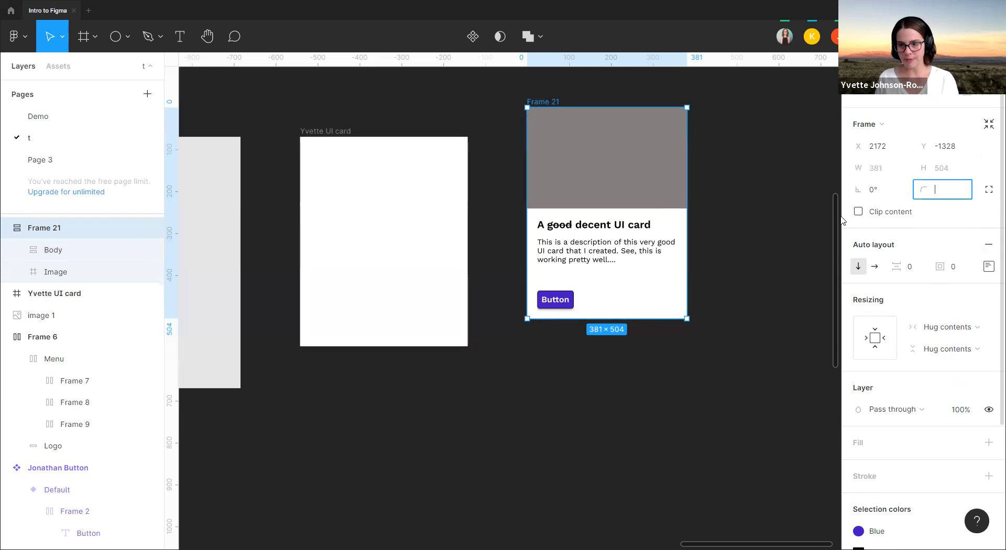
left_click(676, 199)
left_click(761, 197)
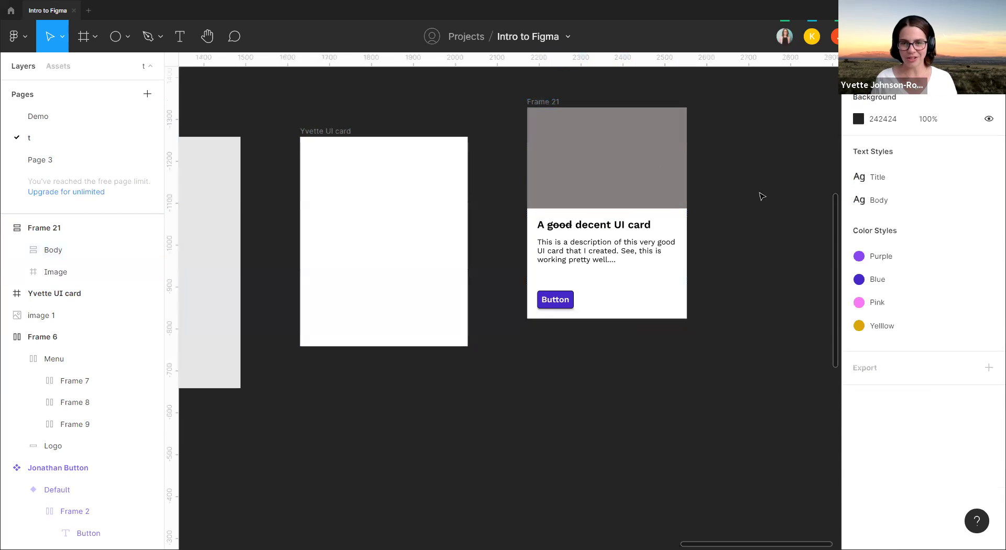
- Delete the empty white UI card frame and move the finished auto layout card into its place beside the wireframe
left_click_drag(747, 200, 722, 218)
scroll(705, 326, "down", 5)
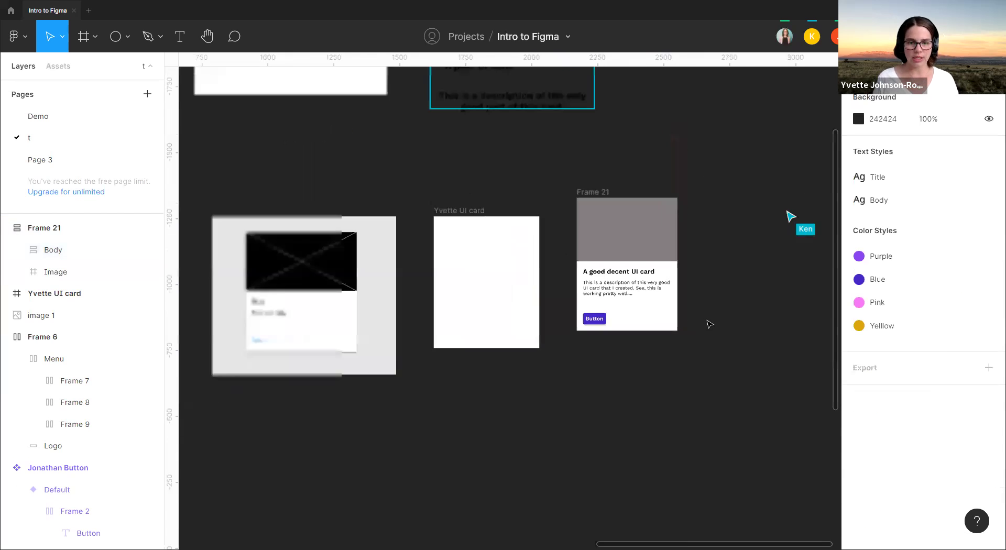
left_click(563, 257)
key("Delete")
left_click_drag(629, 240, 544, 252)
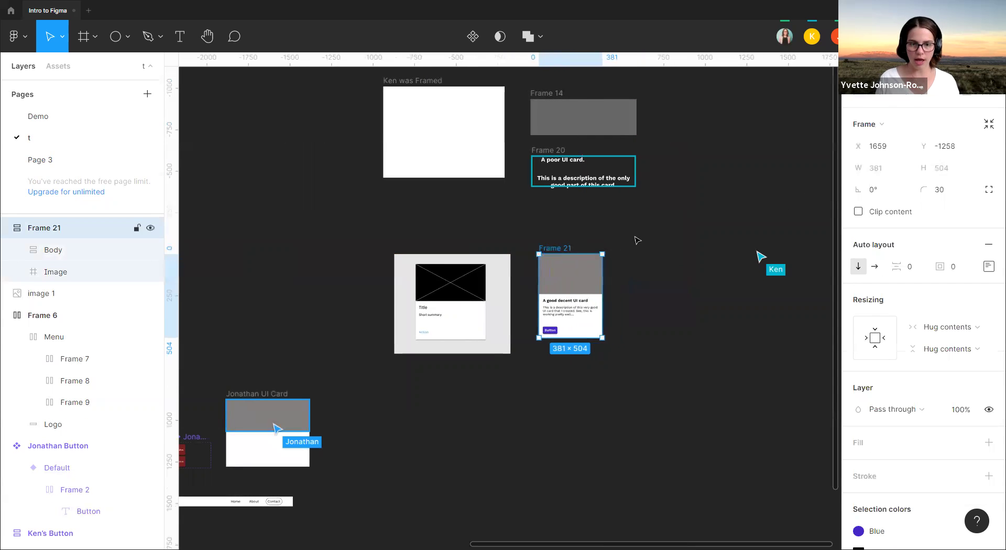
left_click(636, 238)
- Shift the finished card slightly upward and a little farther from the wireframe image
mouse_move(258, 350)
left_mouse_down()
mouse_move(492, 171)
mouse_move(343, 447)
mouse_move(275, 350)
left_mouse_up()
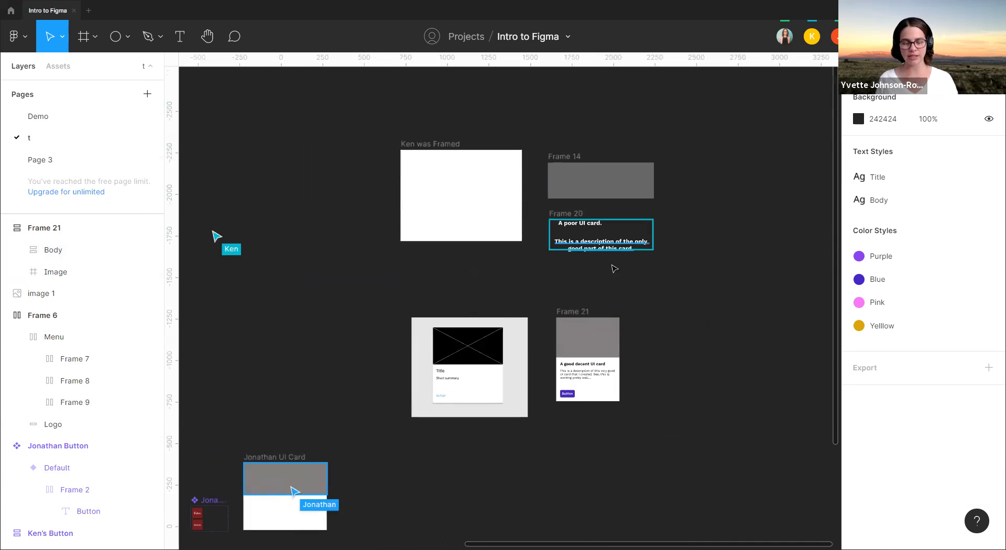
scroll(651, 318, "up", 3)
scroll(651, 280, "up", 3)
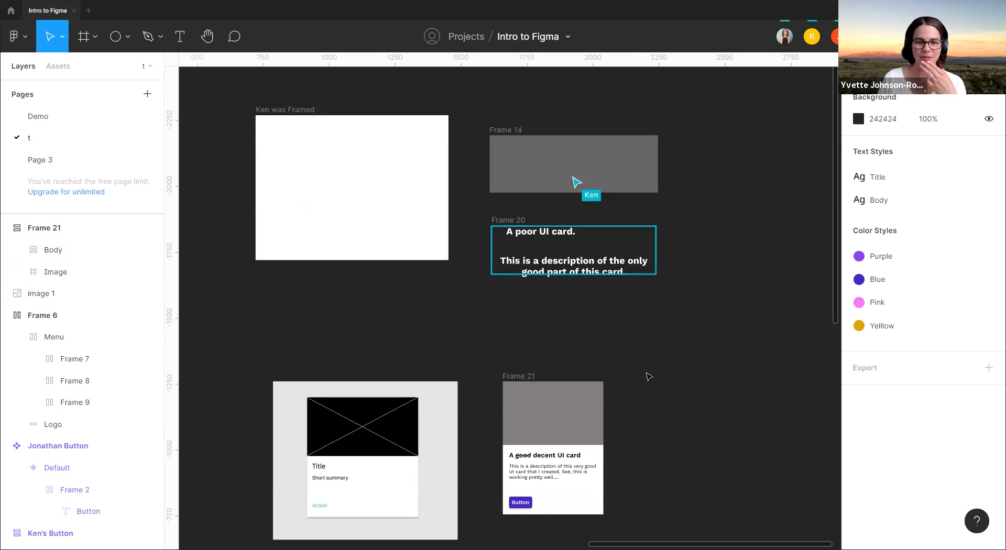
left_click(613, 266)
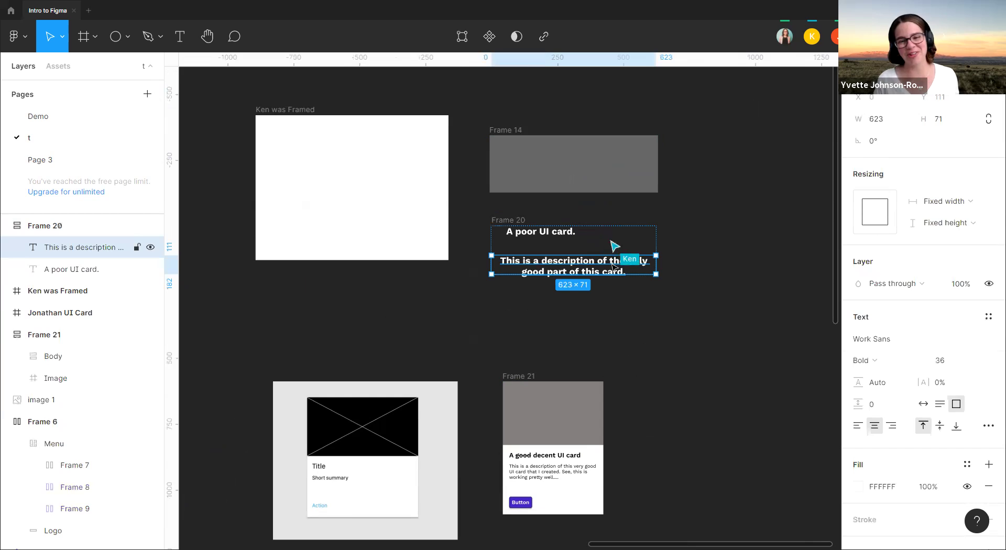
left_click(747, 393)
scroll(744, 390, "down", 2)
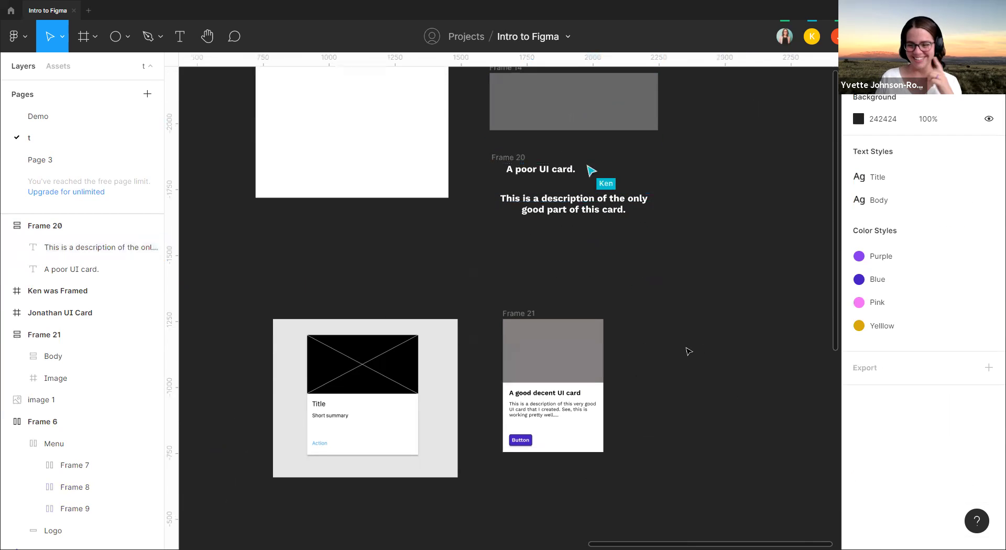
left_click_drag(586, 344, 598, 317)
left_click(712, 334)
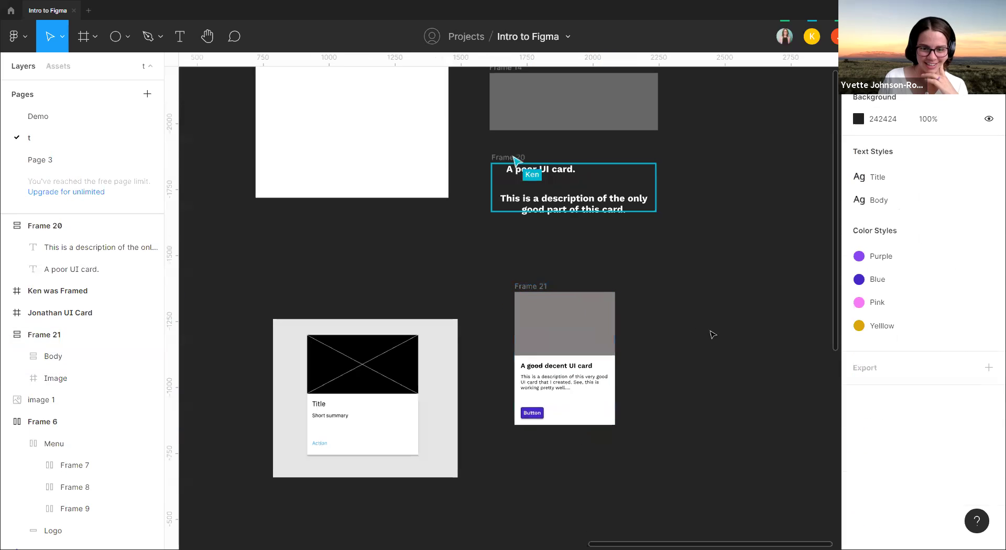
- Rename the finished card's outer frame with its owner's first name in possessive form followed by "card"
left_click(58, 336)
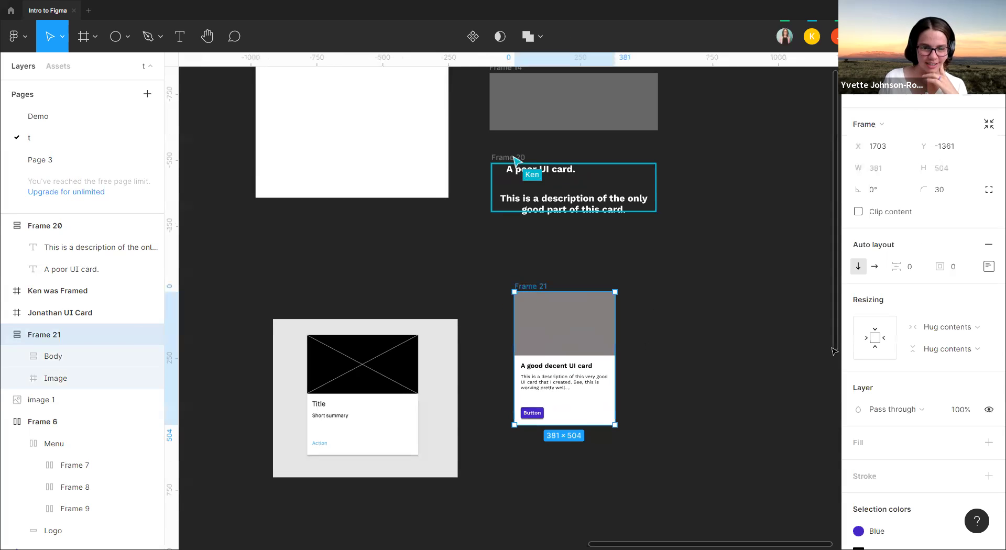
double_click(57, 336)
type("Yvet")
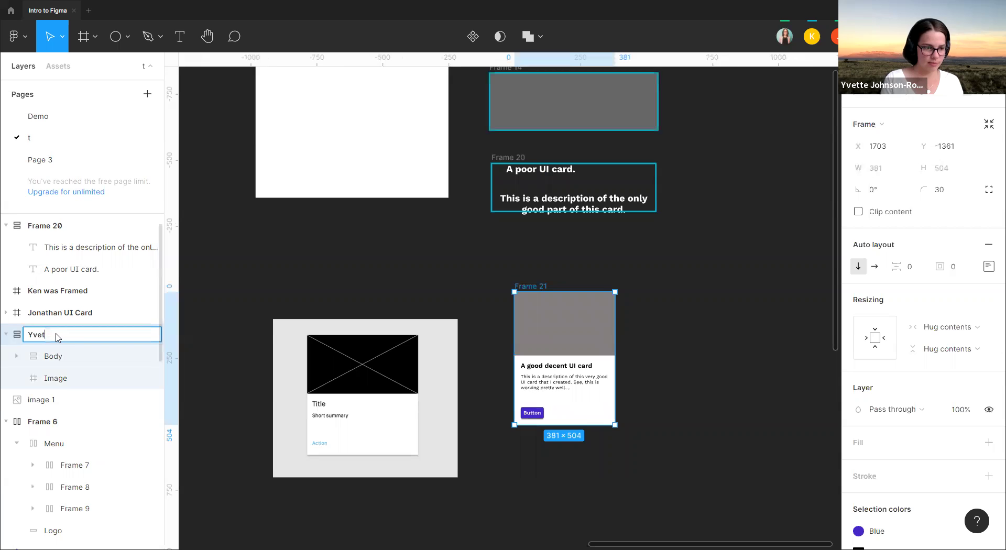
type("te's card")
left_click(53, 334)
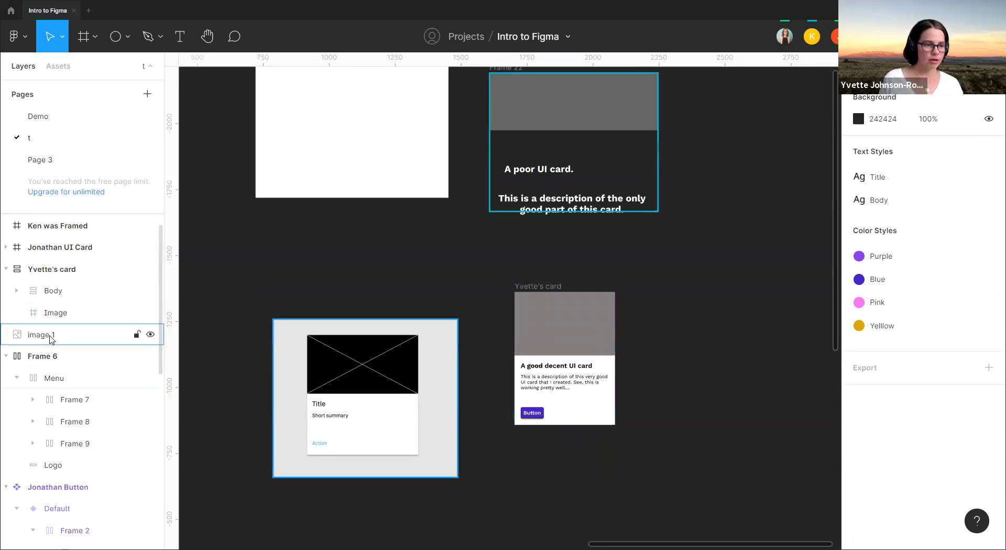
- Turn the renamed card frame into a component and select it on the canvas
left_click(97, 272)
key("ctrl+alt+k")
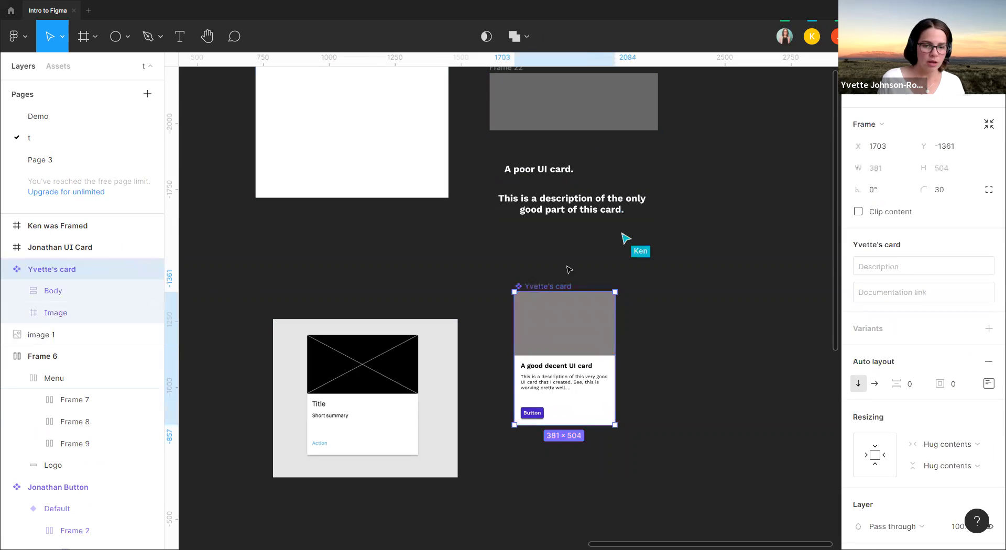
left_click(709, 281)
left_click(545, 287)
left_click(647, 403)
left_click(557, 288)
scroll(698, 353, "up", 3)
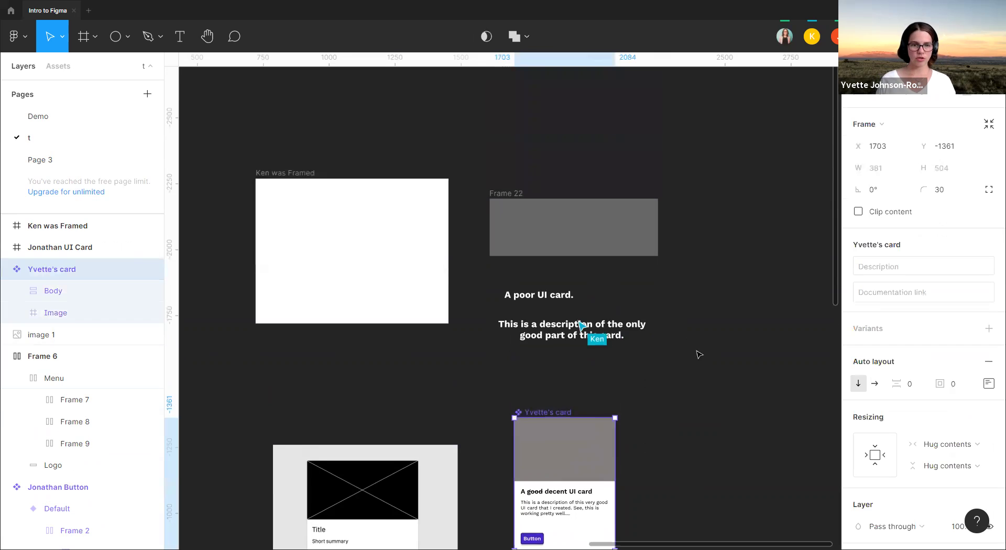
left_click_drag(415, 341, 464, 354)
scroll(493, 299, "down", 2)
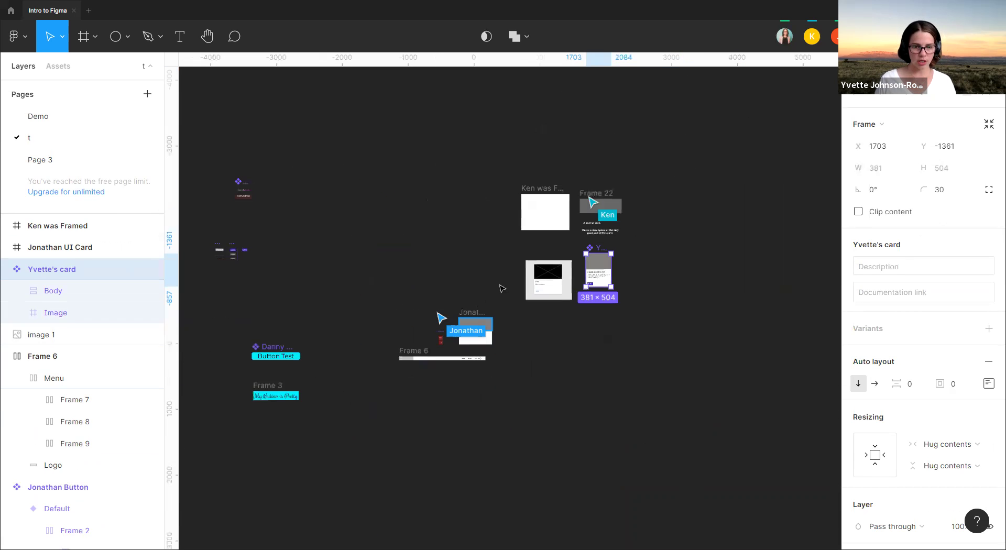
left_click_drag(360, 249, 410, 237)
scroll(485, 258, "right", 3)
scroll(485, 258, "up", 1)
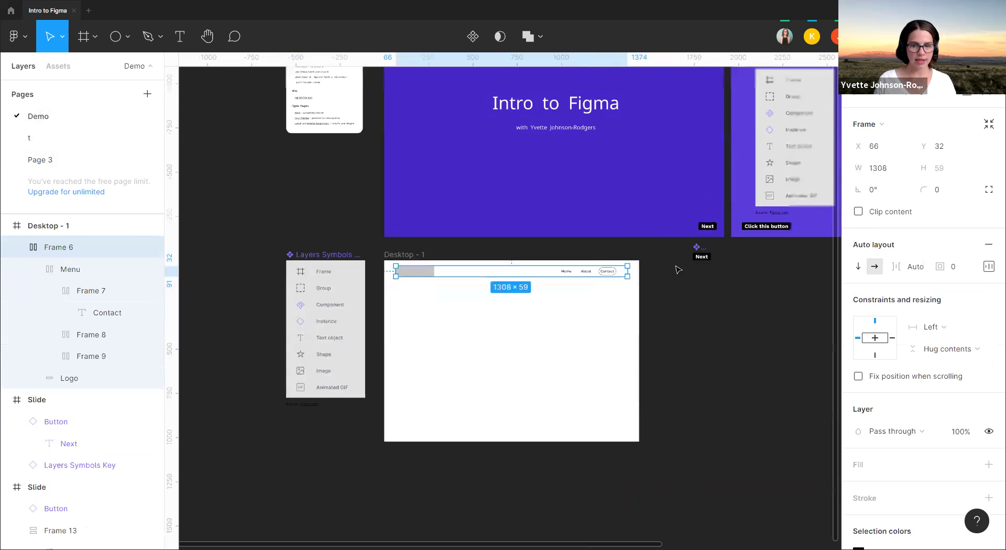
- Delete the empty Page 3 from the file
left_click(62, 158)
left_click(82, 140)
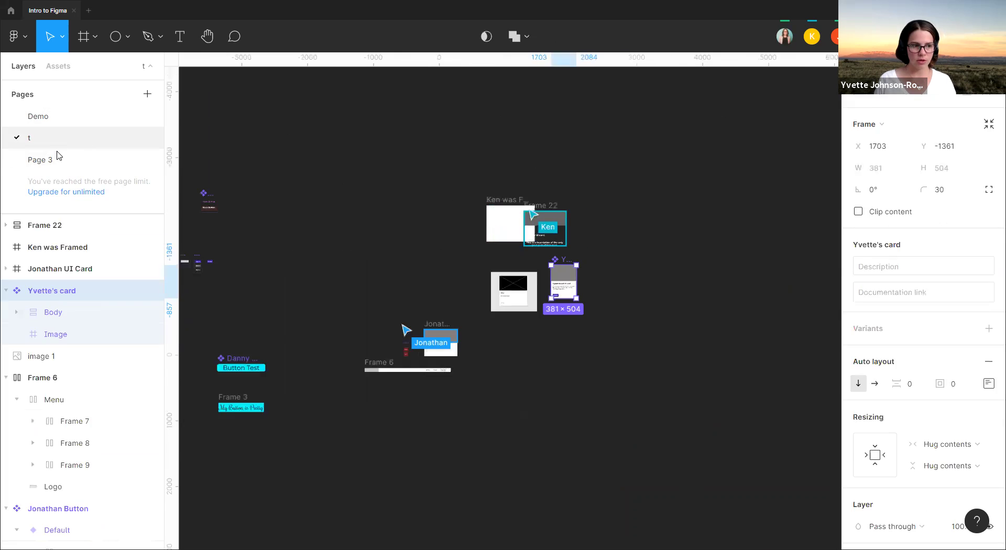
left_click(57, 160)
right_click(63, 160)
left_click(91, 193)
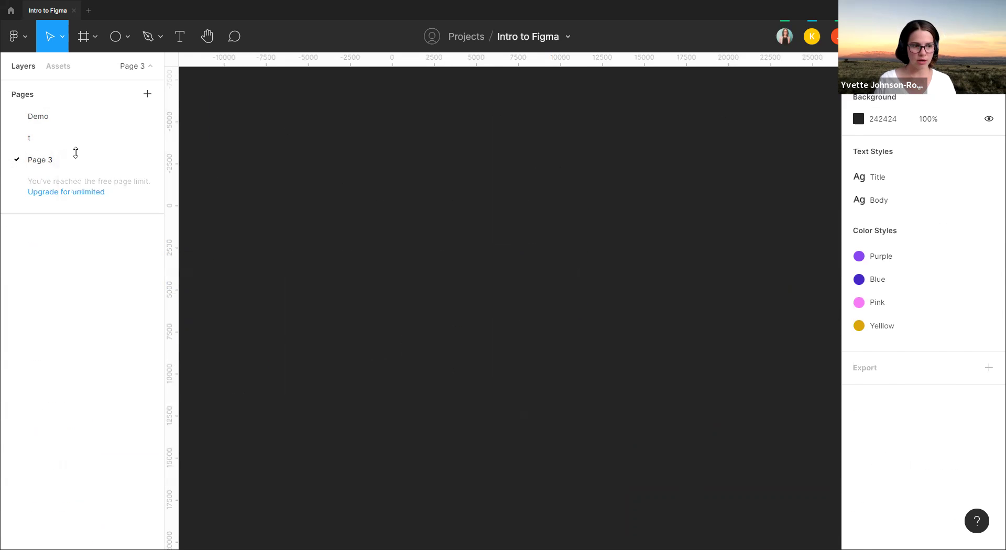
- Expand Frame 22 and examine its nested layers, plus the auto layout, resizing and fill settings of Frame 20
scroll(603, 218, "up", 3)
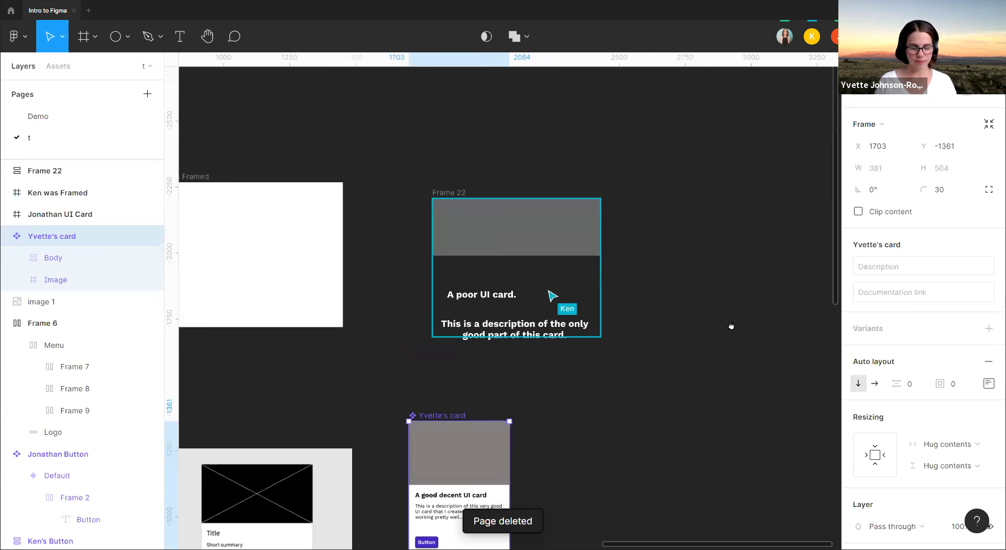
left_click(564, 125)
left_click(529, 156)
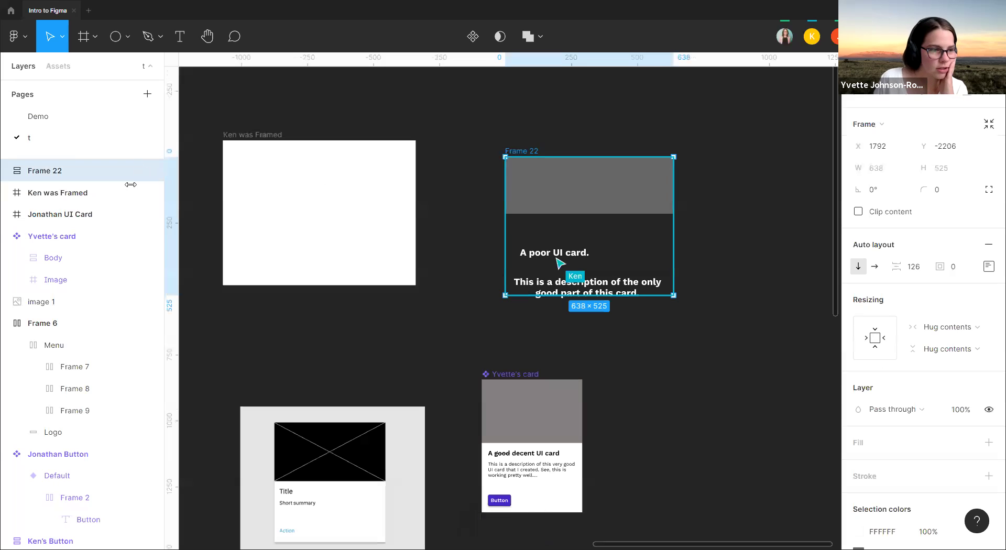
left_click(6, 172)
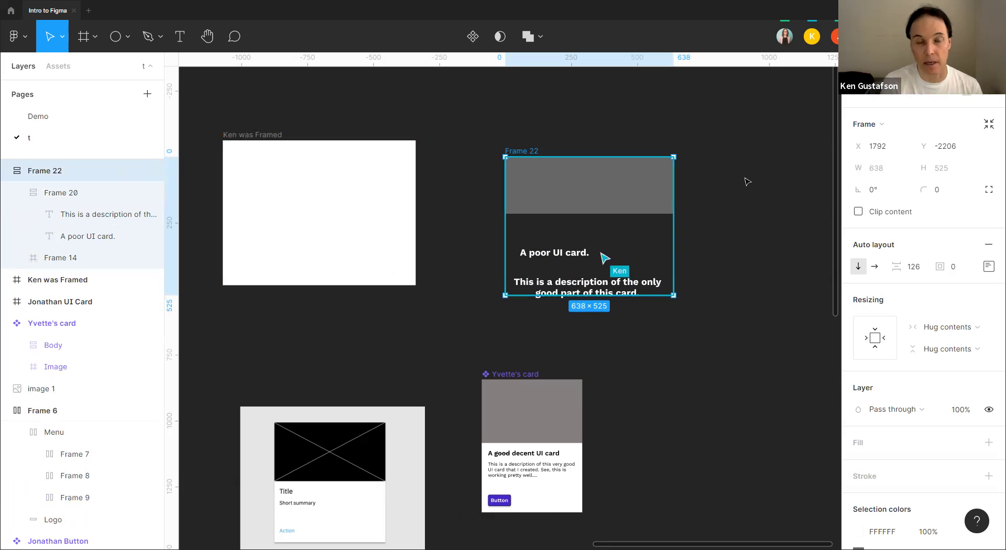
scroll(677, 254, "up", 3)
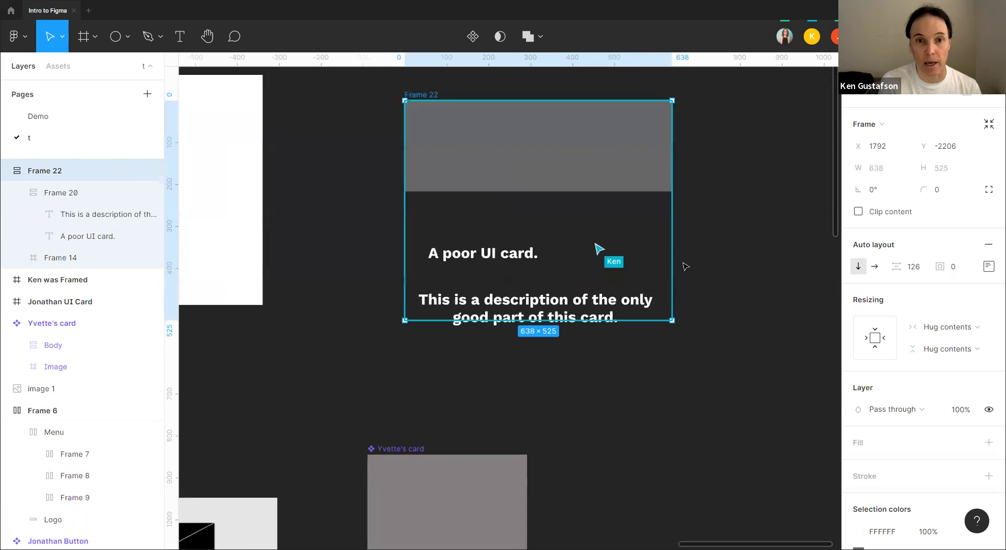
left_click(717, 356)
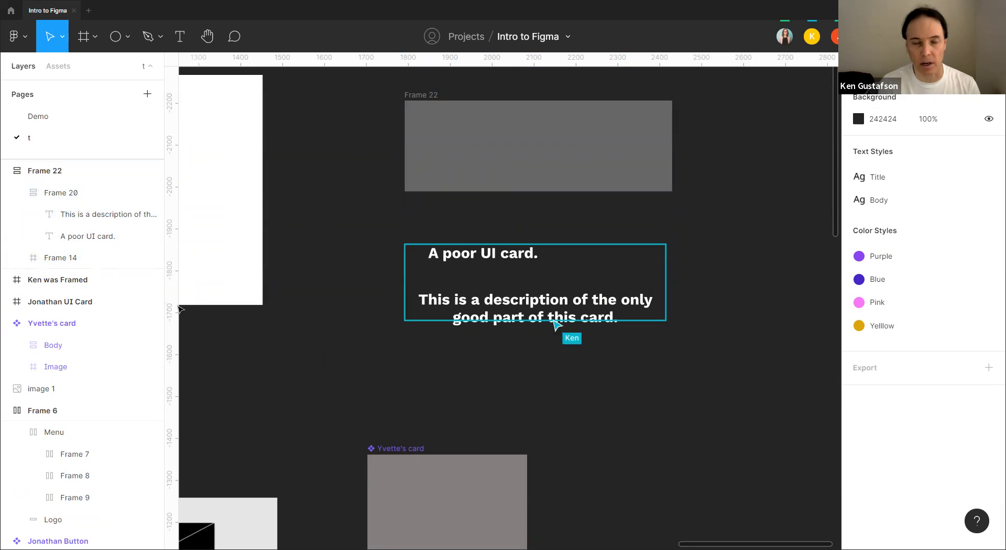
left_click(552, 262)
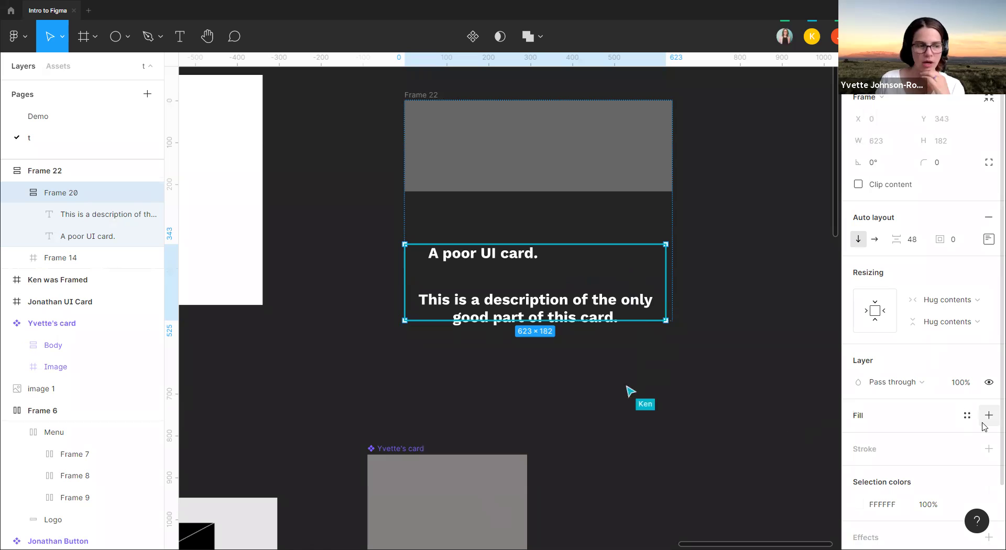
left_click(309, 344)
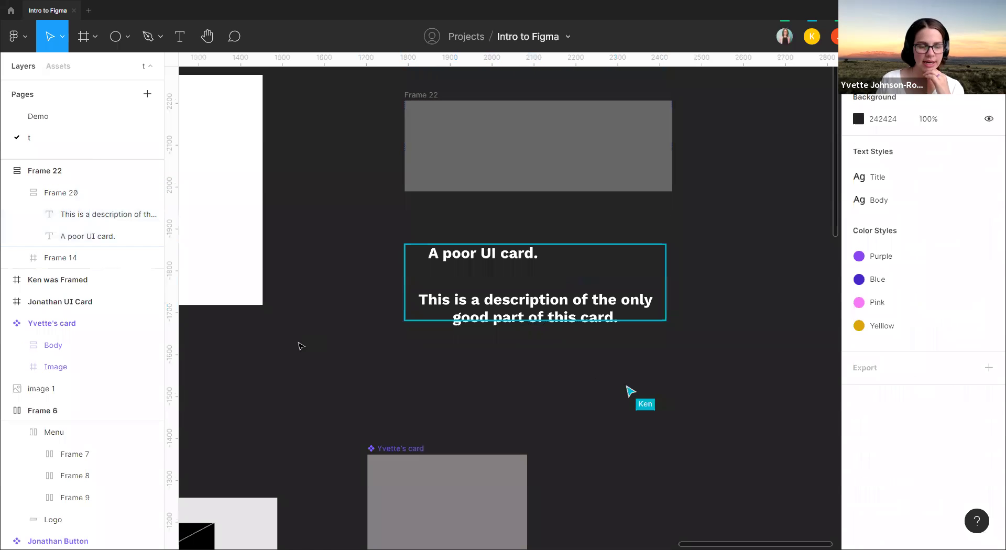
double_click(529, 298)
left_click(747, 291)
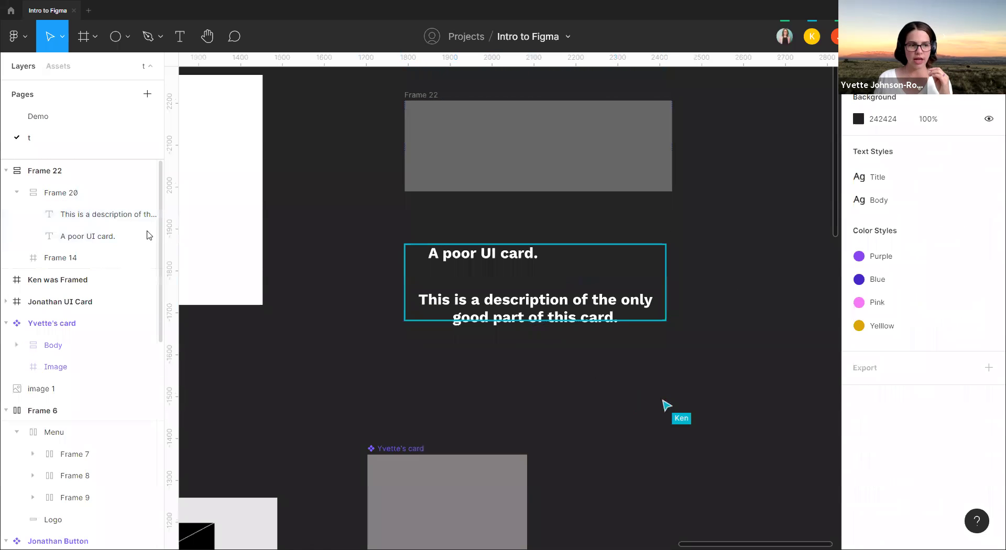
left_click(76, 199)
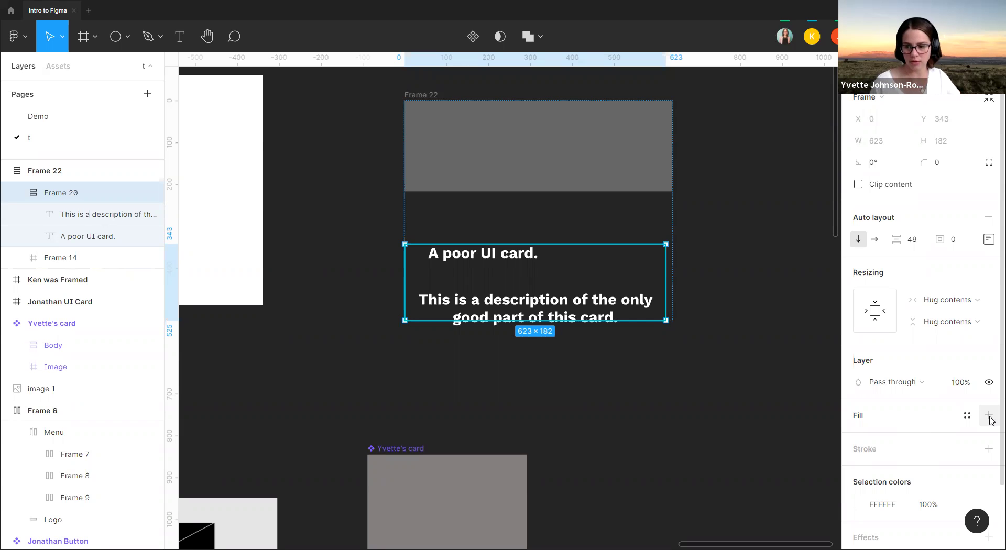
left_click(677, 353)
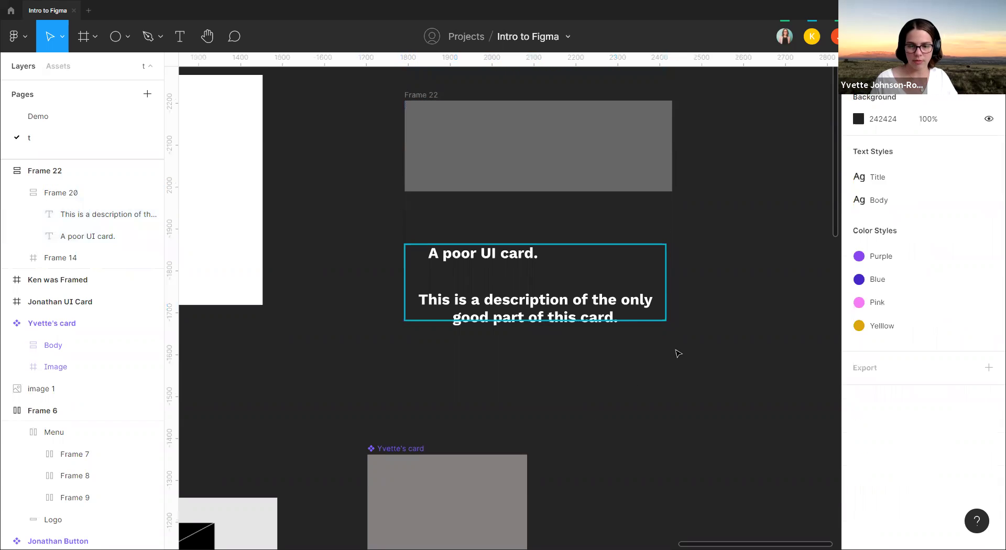
- Examine the alignment, resizing and auto layout settings of Frame 22, Frame 20, Frame 14 and the description text
left_click(92, 245)
left_click(99, 218)
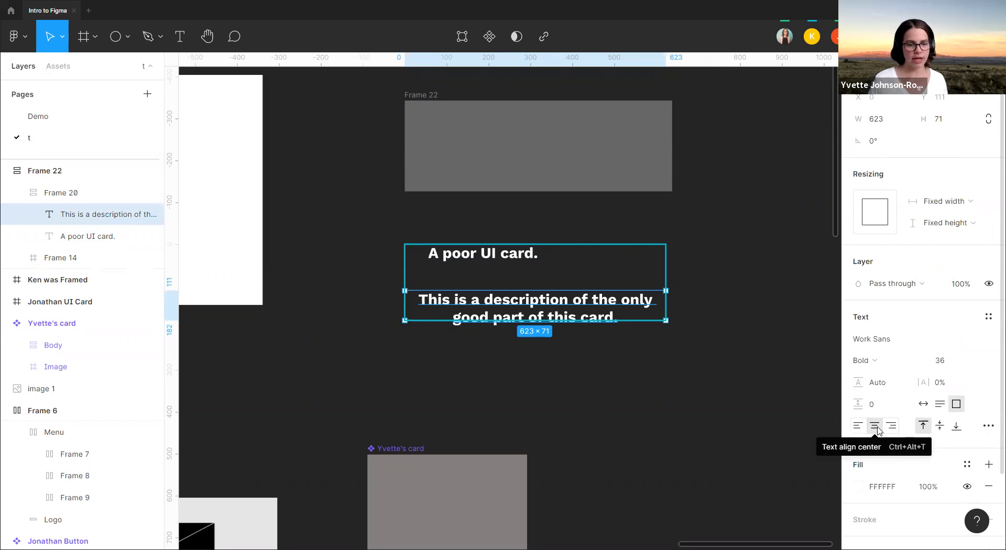
left_click(76, 193)
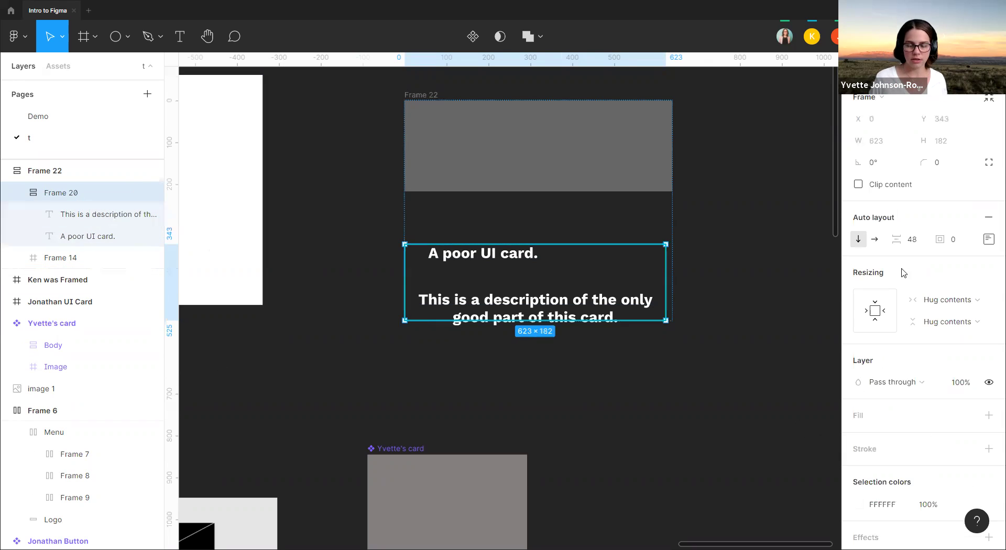
left_click(641, 381)
left_click(433, 97)
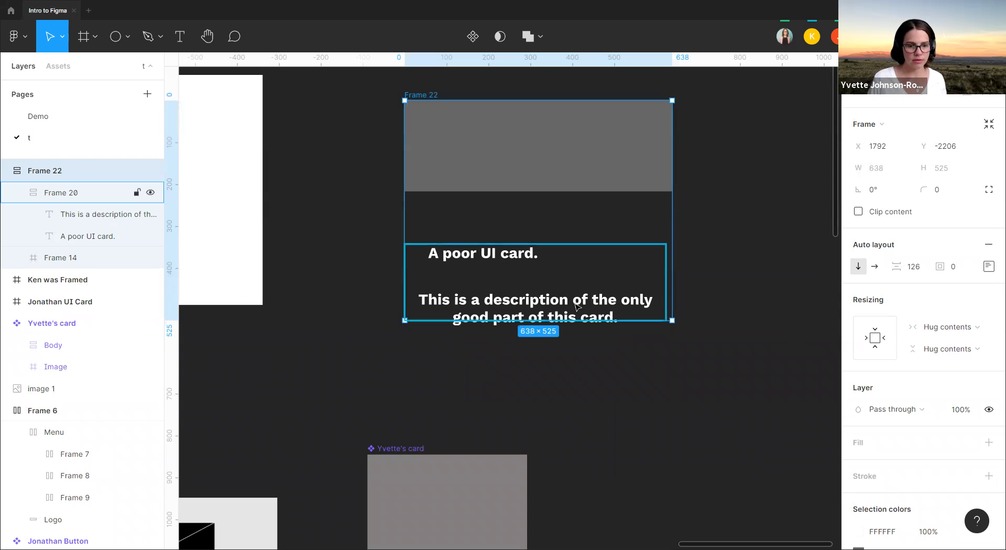
left_click(75, 194)
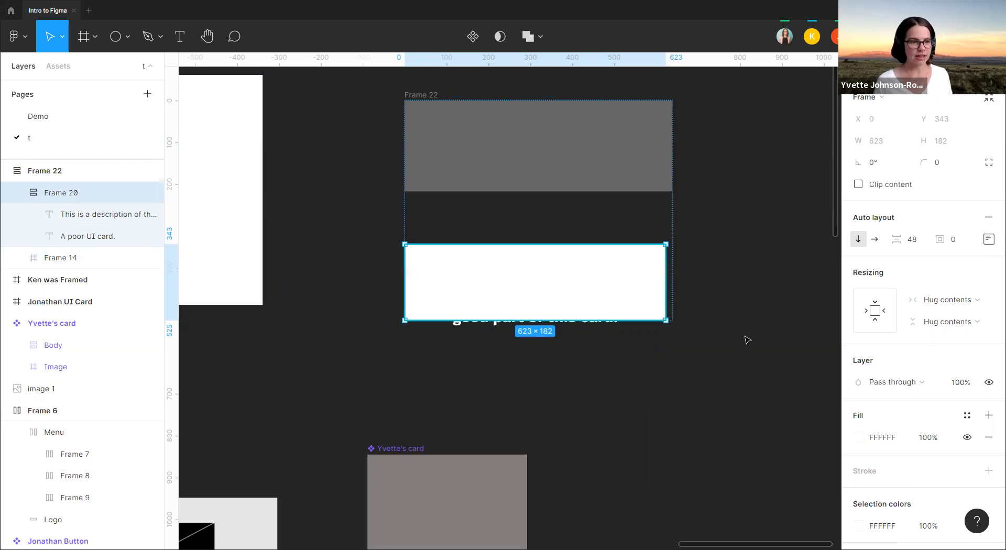
left_click(60, 260)
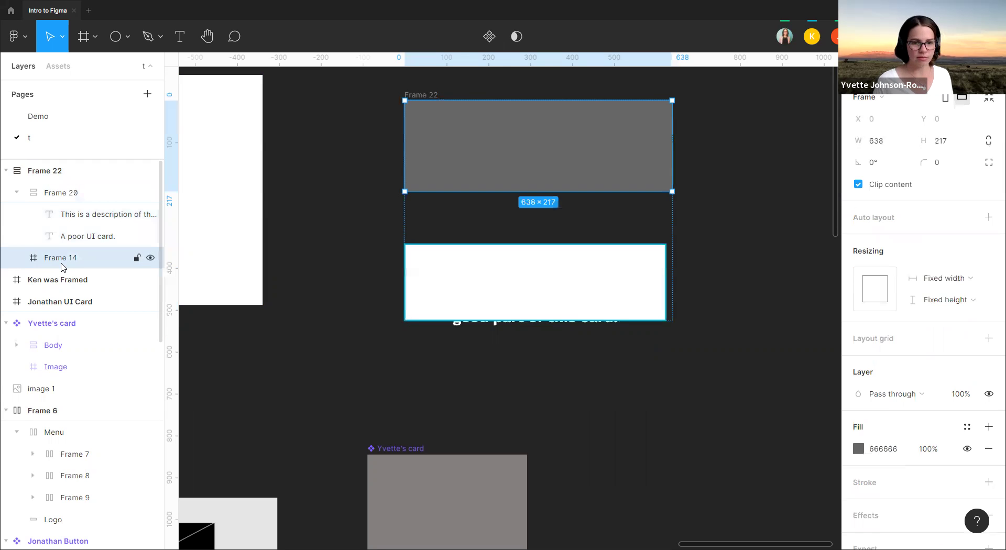
left_click(70, 194)
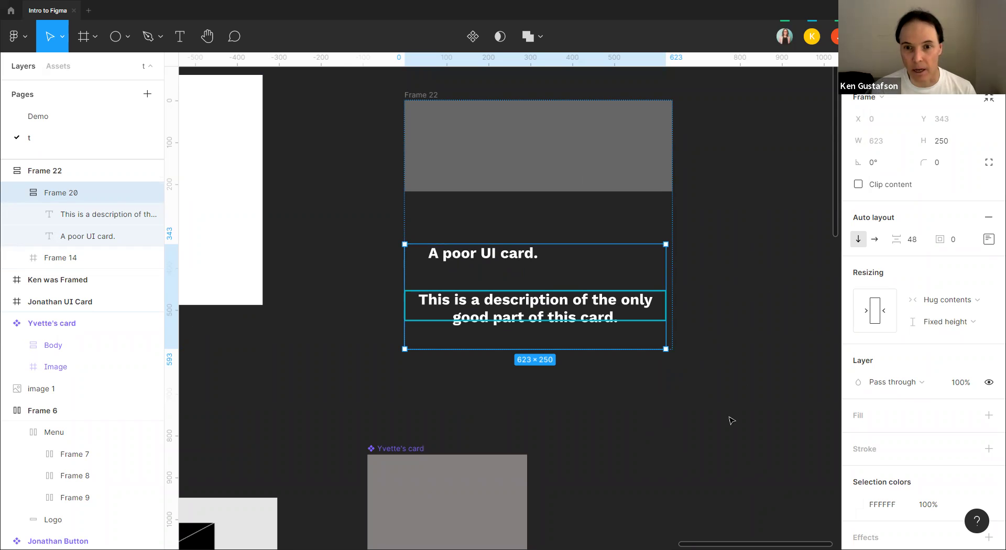
- Replace "very good" with "decent" in the description text of the card component
scroll(664, 385, "down", 4)
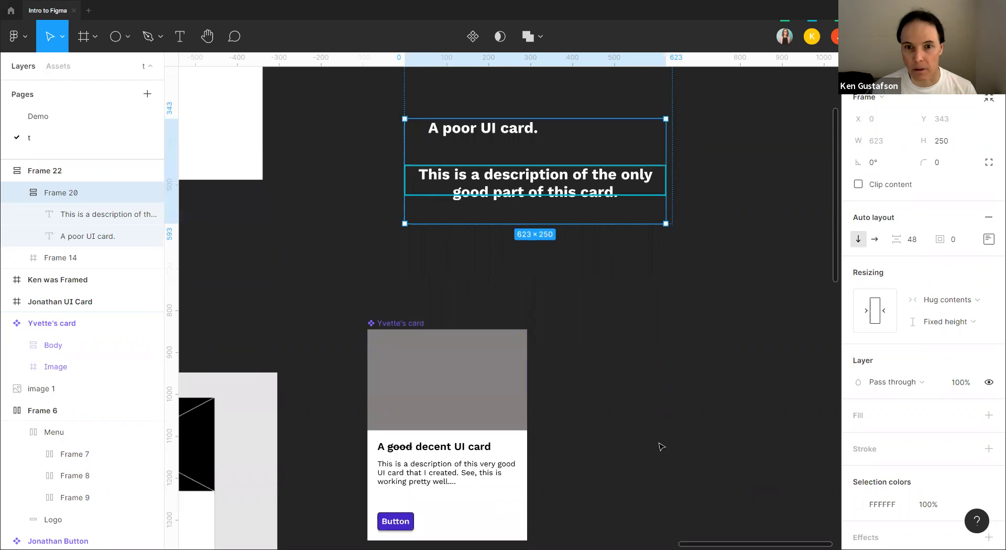
left_click(523, 470)
double_click(496, 462)
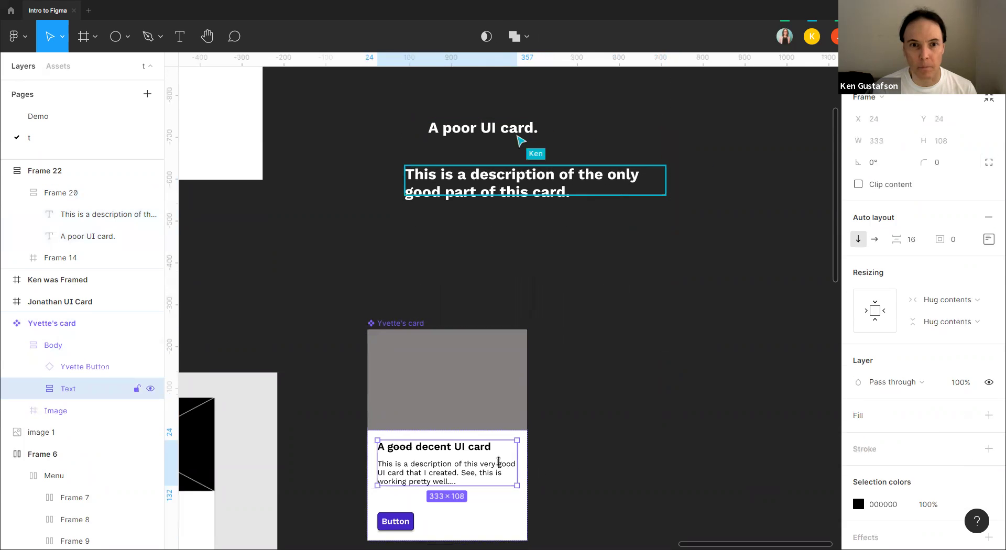
double_click(481, 465)
left_click_drag(481, 464, 516, 462)
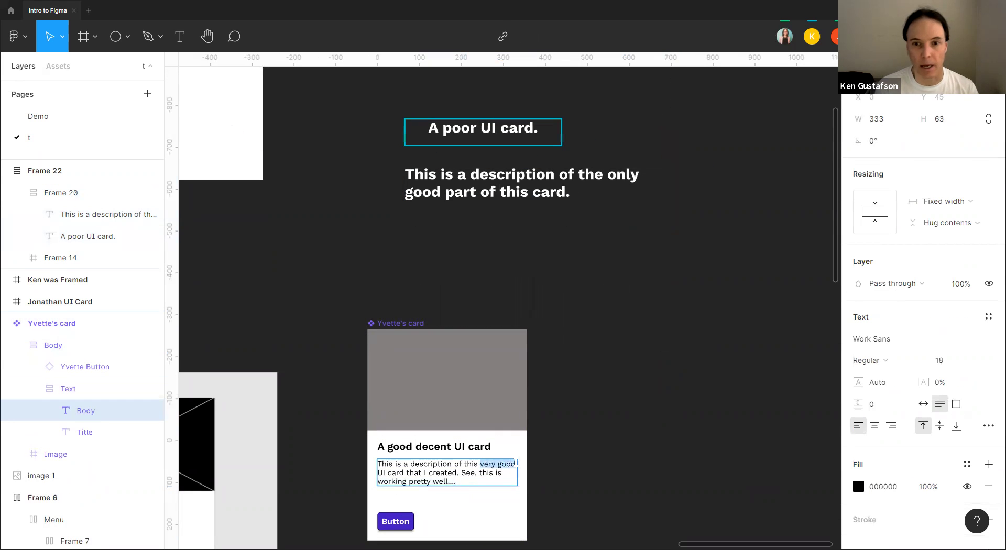
type("decent")
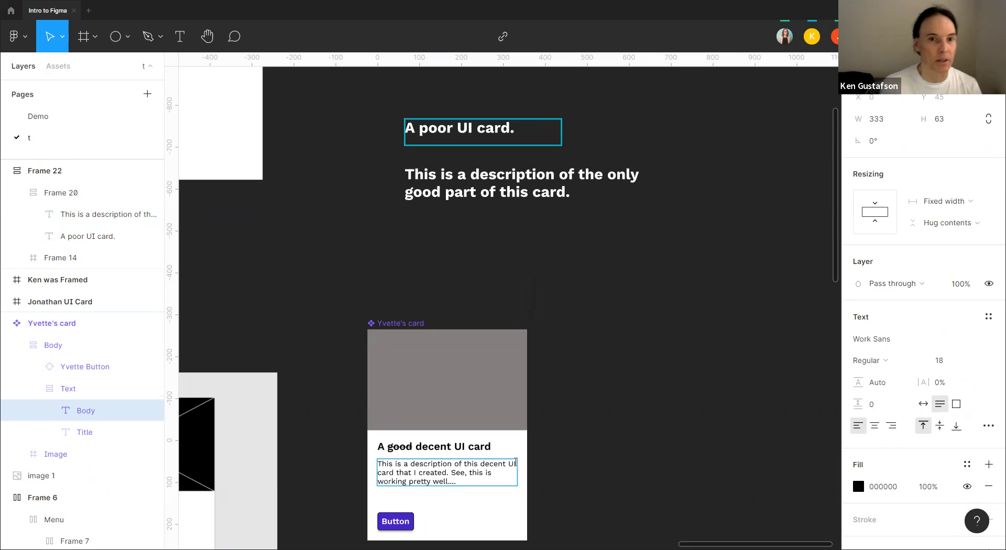
key("Escape")
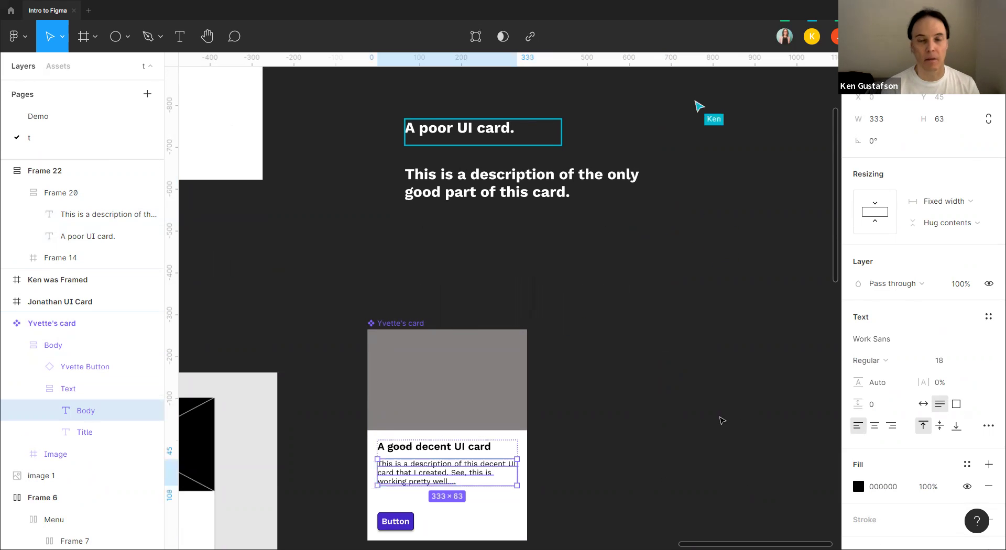
left_click(702, 371)
- Select Frame 20 inside Frame 22 and collapse its nested text layers
scroll(565, 245, "up", 3)
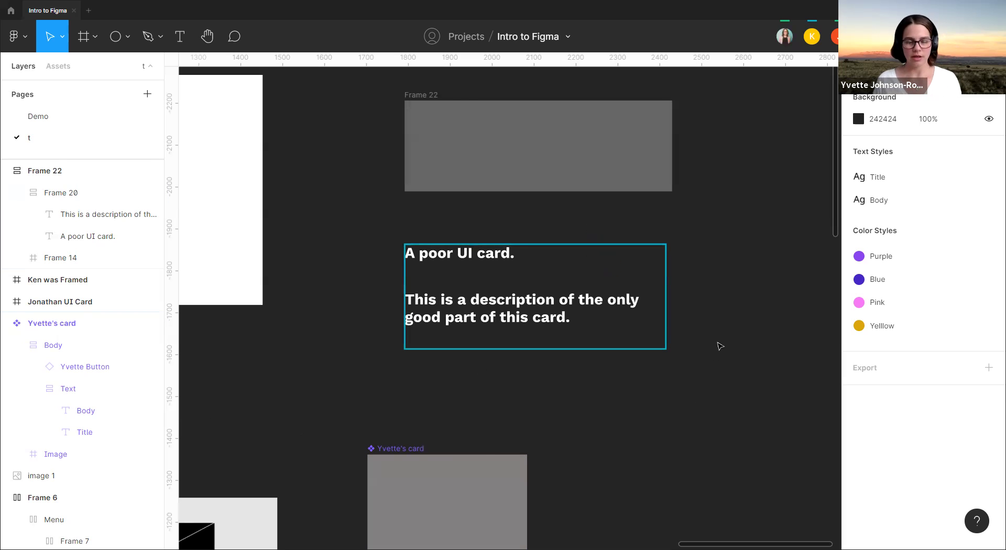
scroll(719, 346, "down", 3)
scroll(732, 337, "down", 3)
left_click_drag(746, 429, 627, 366)
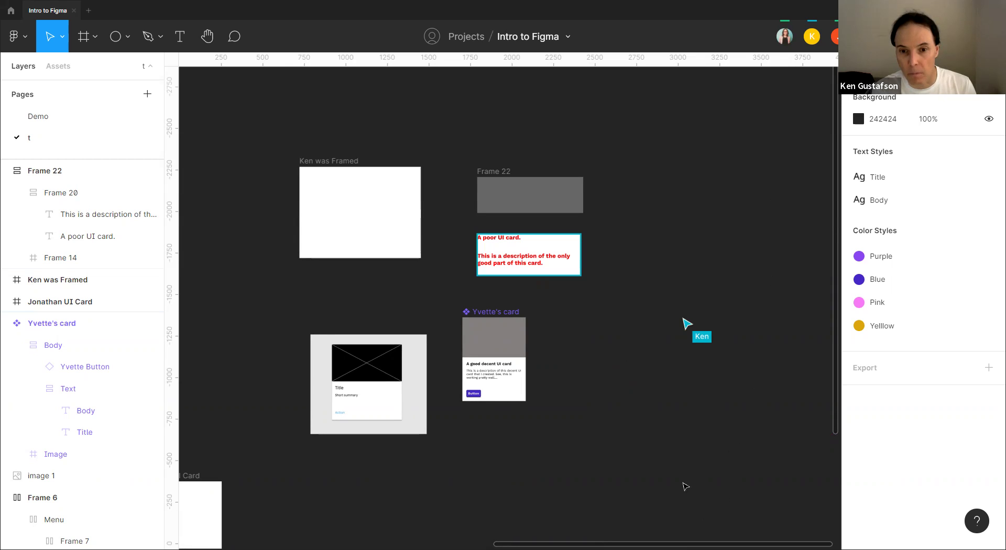
left_click(62, 197)
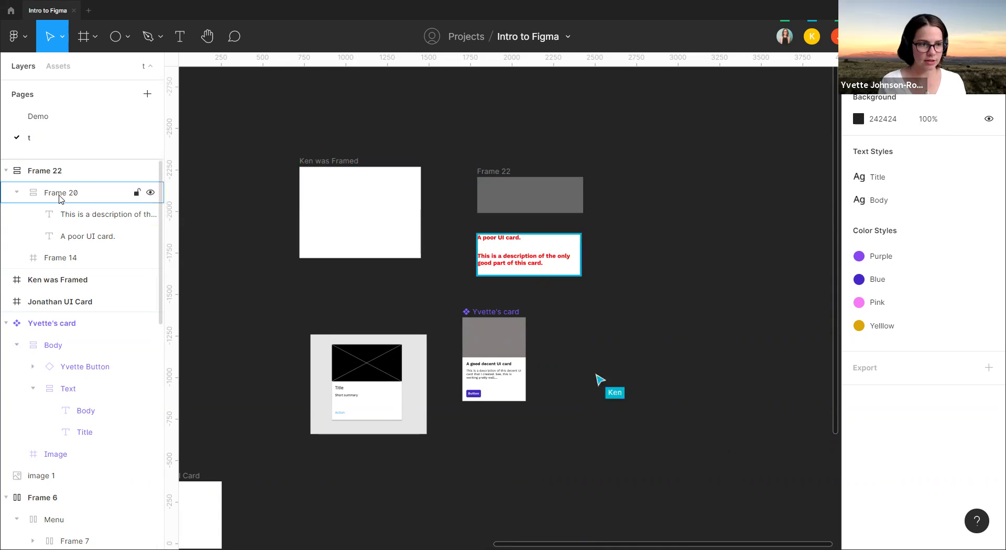
left_click(17, 193)
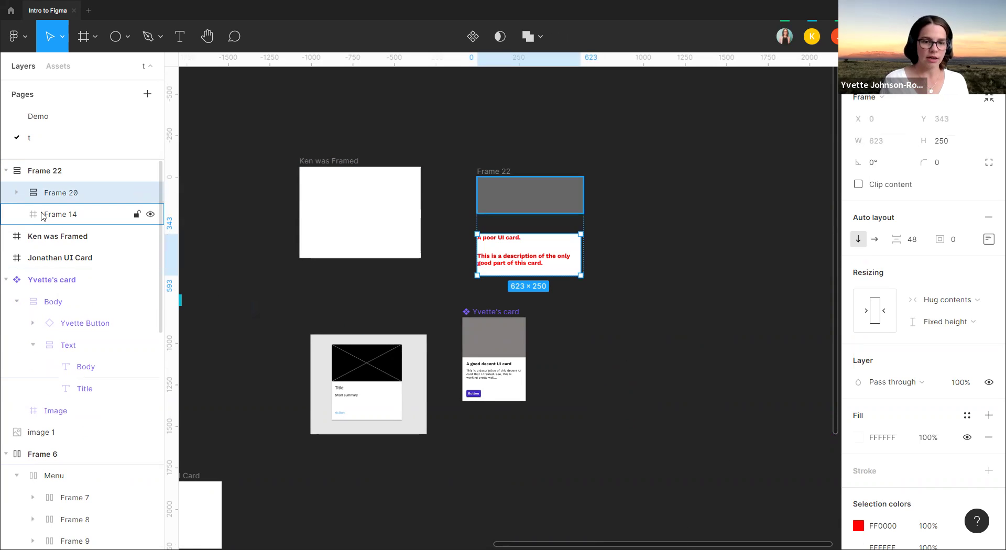
- Remove the auto layout from Frame 22, reapply it, and deselect the frame
left_click(60, 175)
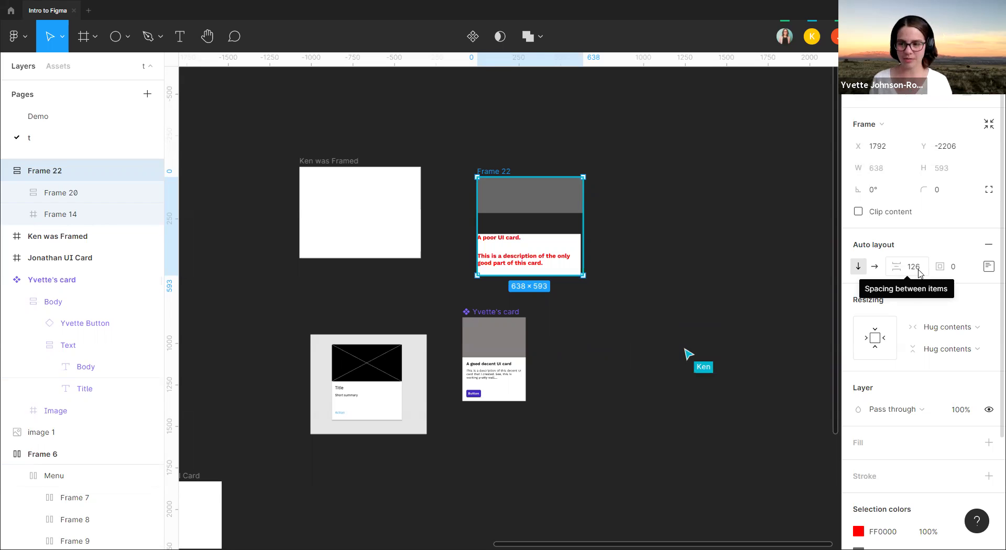
key("shift+alt+a")
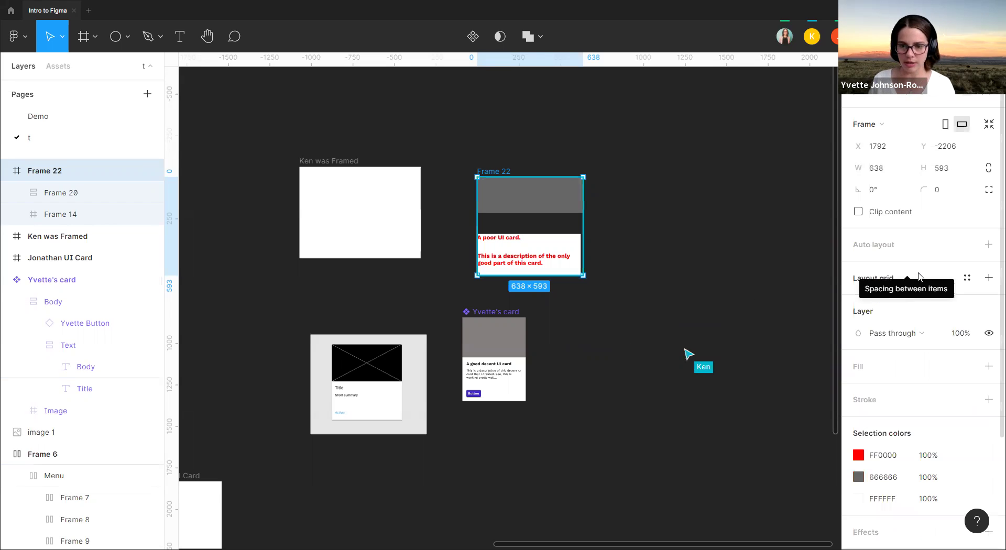
key("shift+a")
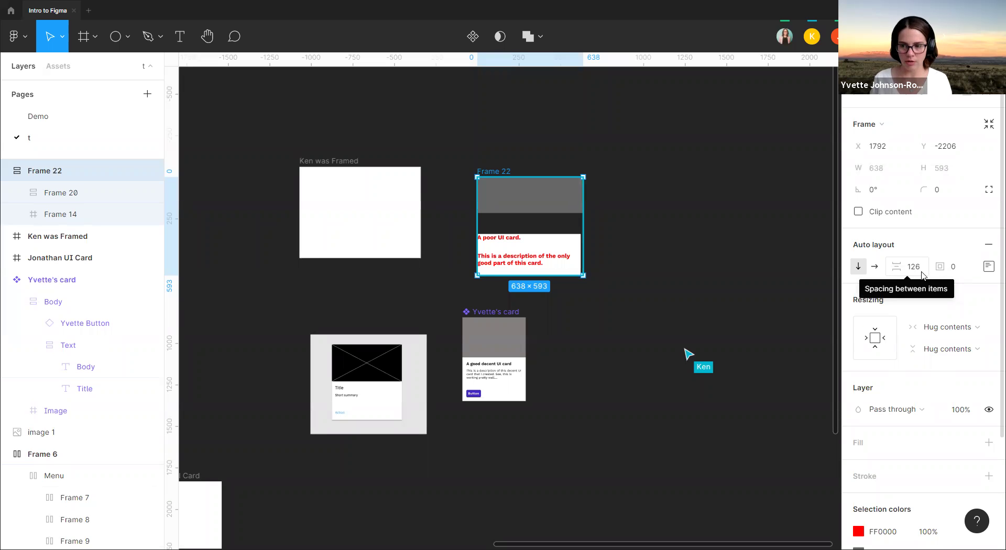
left_click(772, 286)
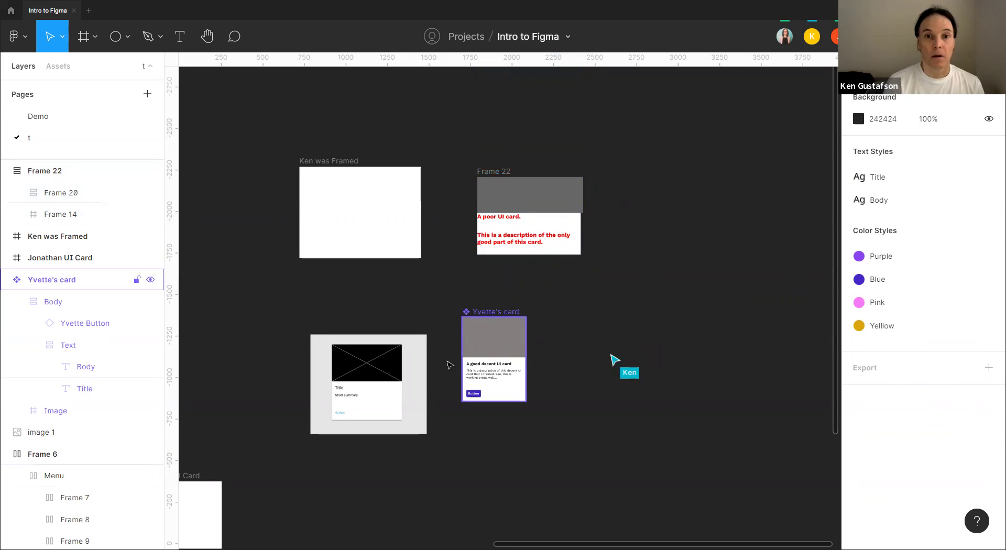
- Change the fill type of the card component's Image frame from Solid to Image
scroll(476, 338, "up", 3)
scroll(476, 338, "up", 3)
scroll(566, 286, "down", 2)
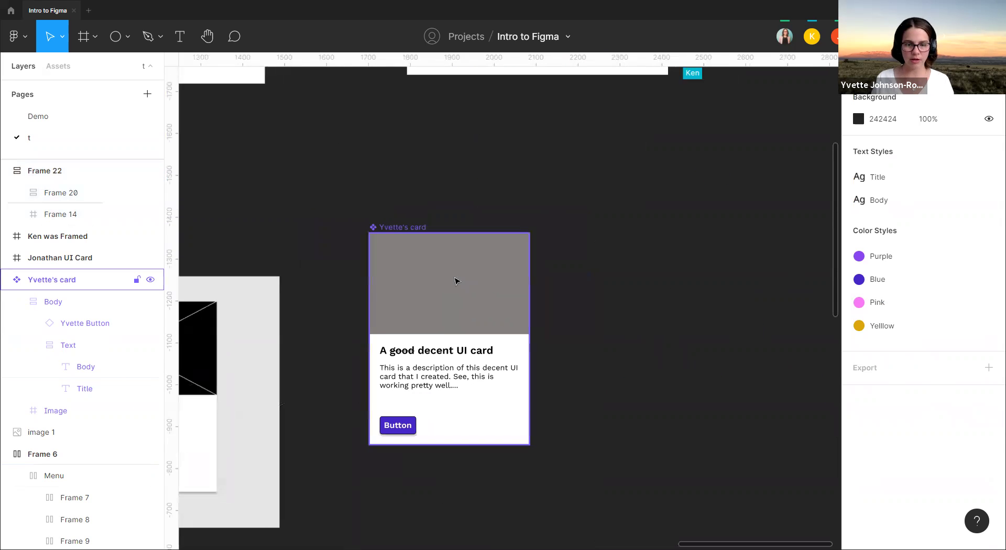
left_click(456, 281)
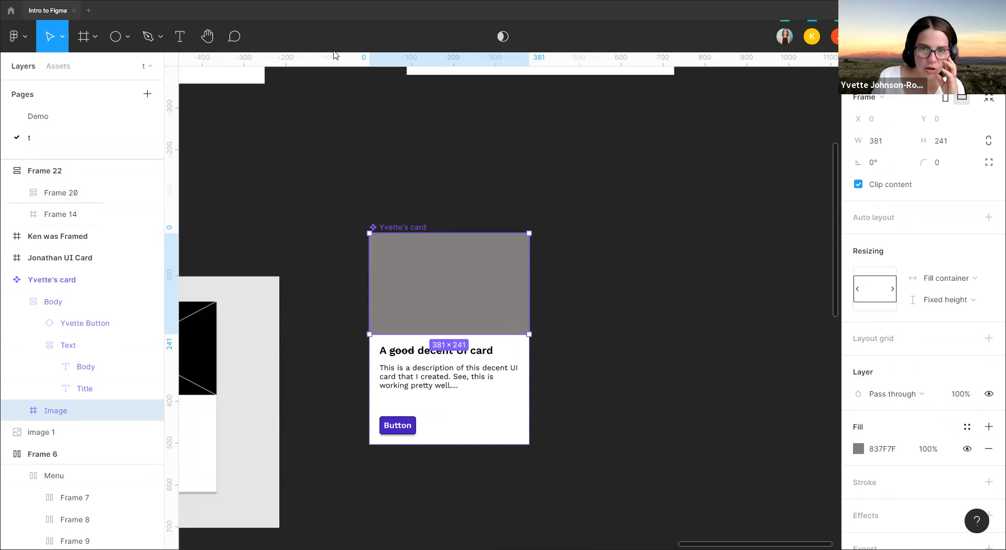
left_click(474, 286)
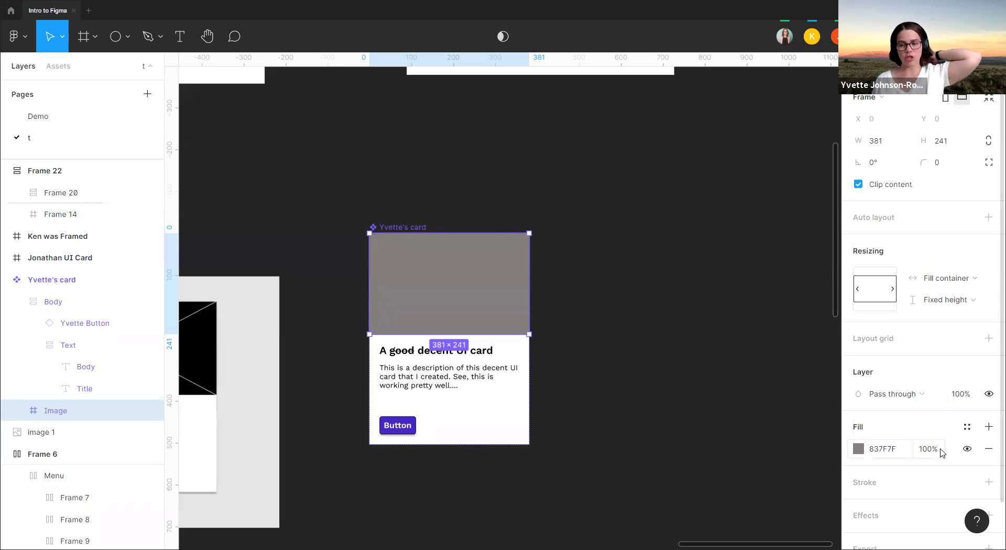
left_click(860, 453)
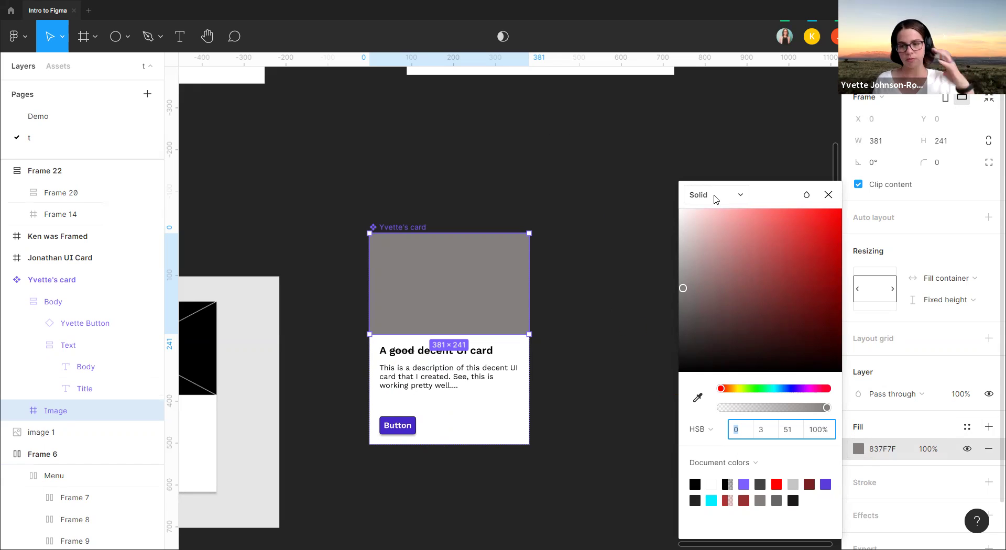
left_click(739, 198)
left_click(735, 201)
left_click(735, 200)
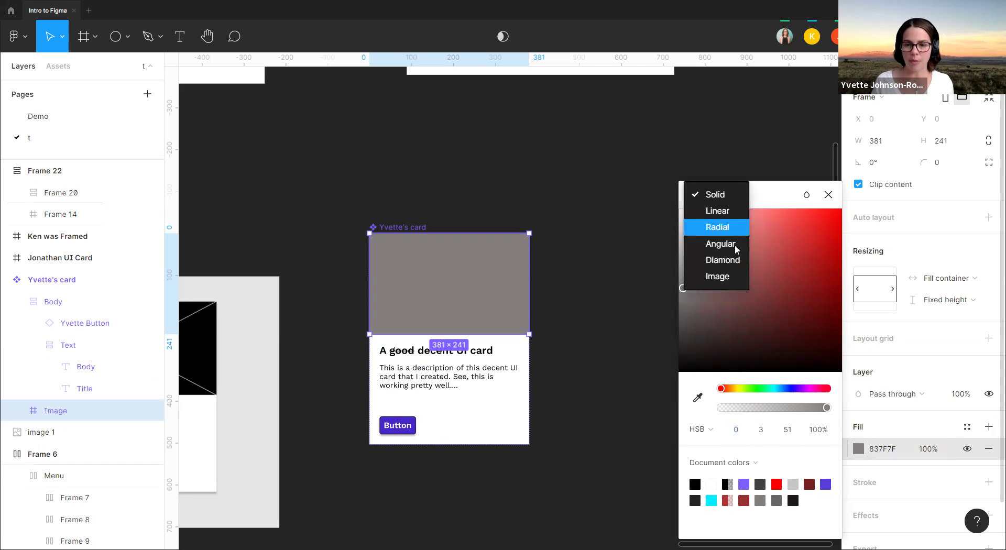
left_click(725, 283)
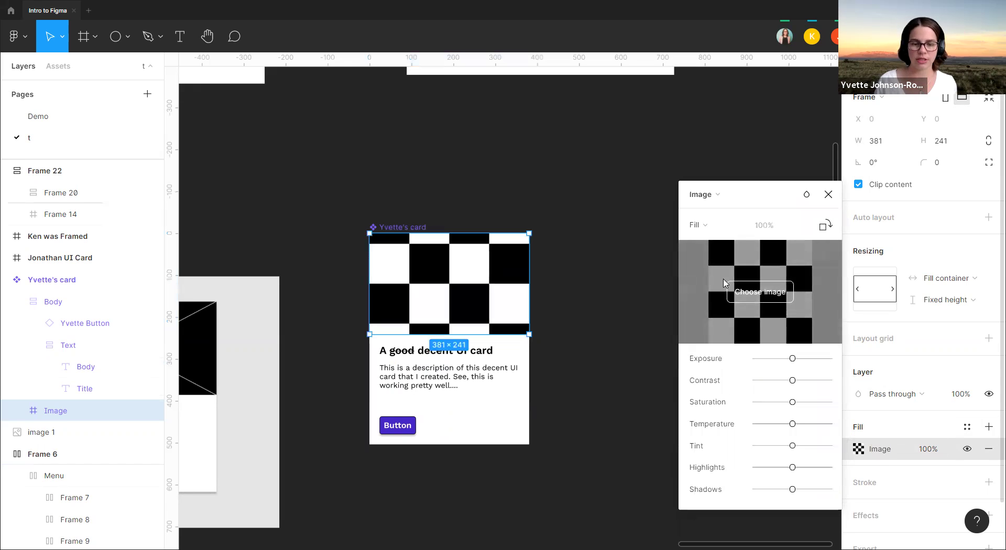
- Load IMG_3910.JPG from the Downloads folder as the picture for the card's image fill
left_click(755, 301)
scroll(233, 152, "down", 3)
scroll(233, 152, "up", 5)
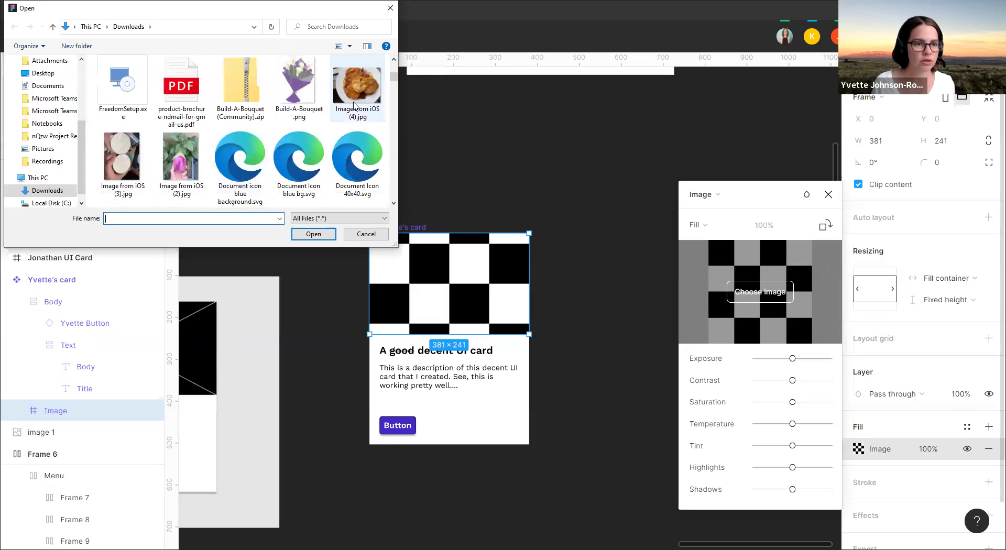
scroll(325, 136, "down", 6)
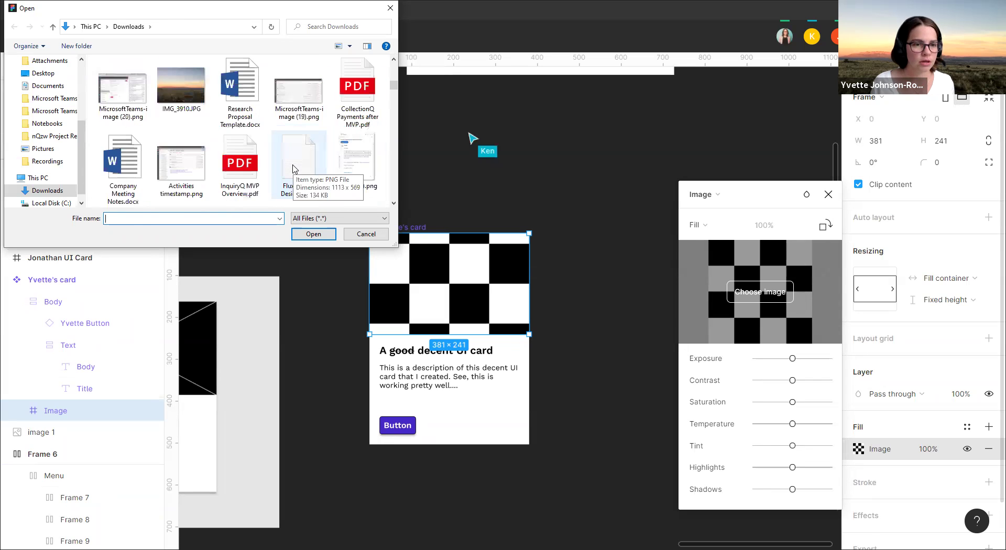
left_click(181, 86)
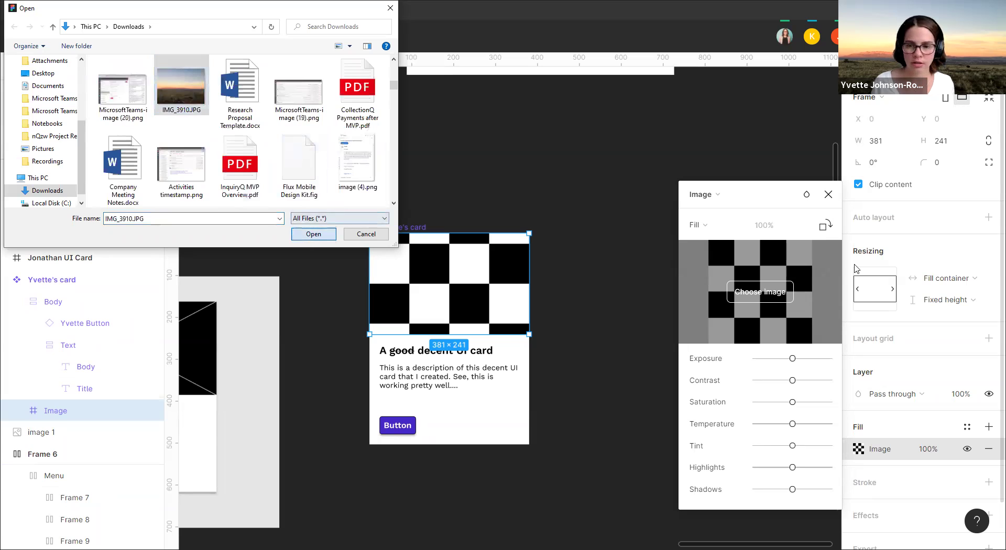
key("Return")
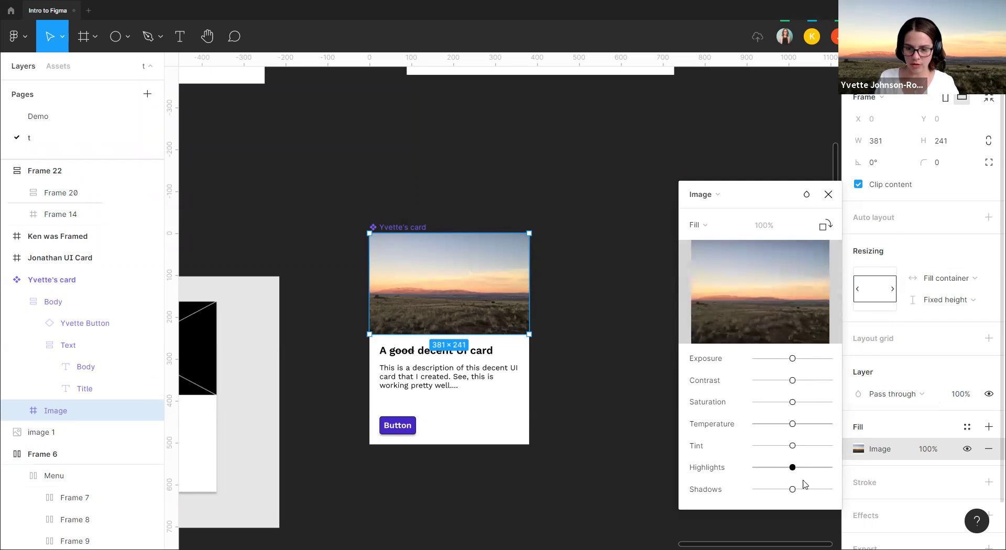
- Try out the exposure adjustment on the image fill and look over its scaling modes
left_click_drag(792, 358, 824, 362)
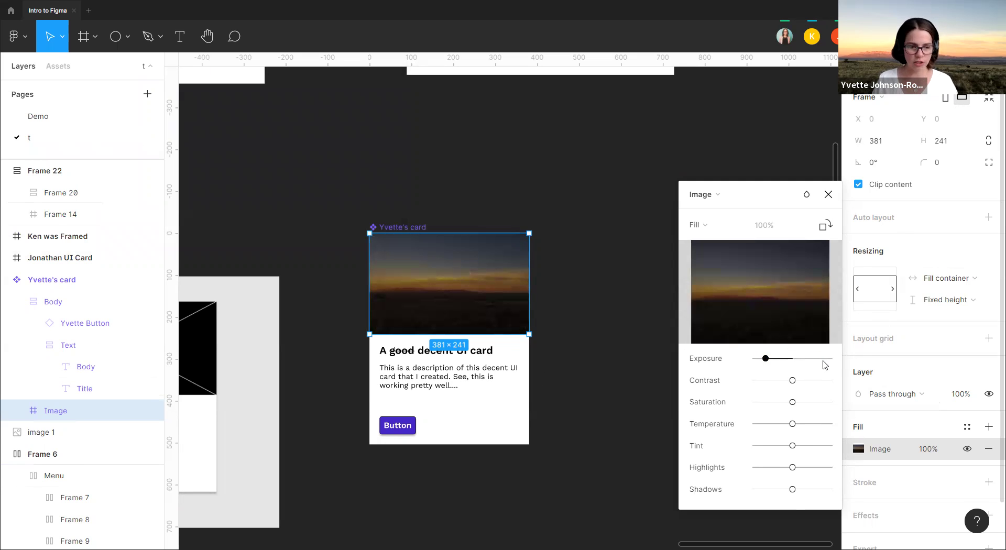
left_click(698, 225)
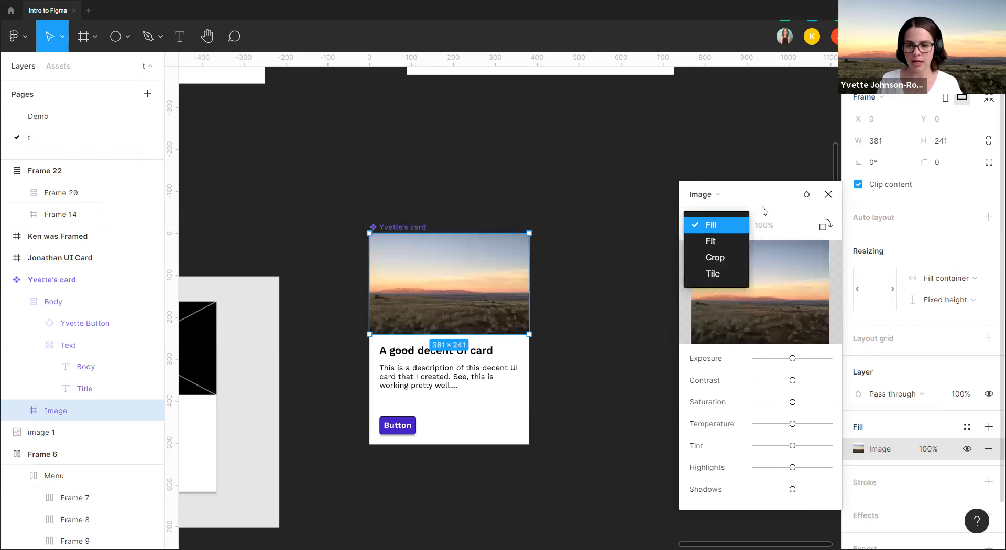
left_click(775, 212)
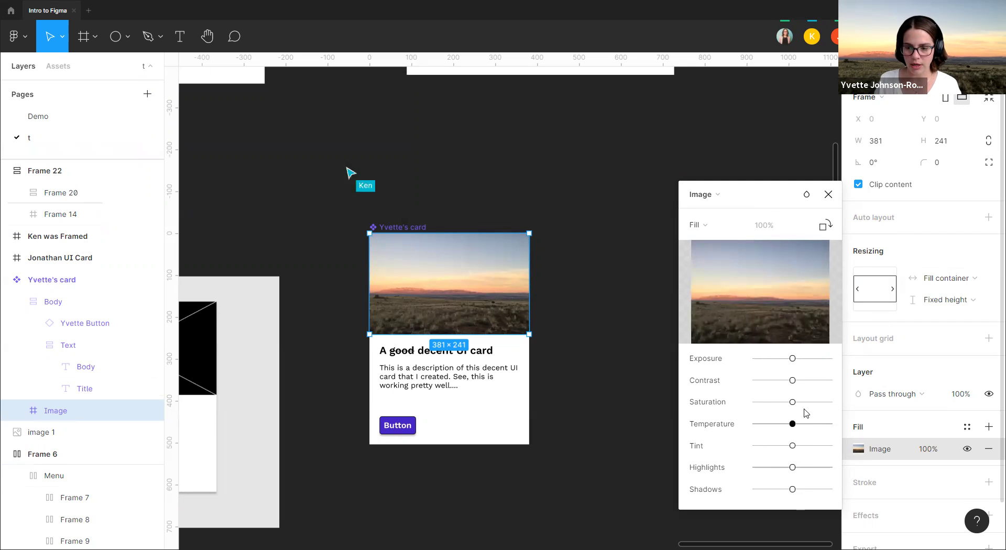
- Try the Fit scaling mode on the image fill, switch it to Crop, and dismiss the cropping tip
left_click(737, 232)
left_click(731, 239)
left_click(728, 238)
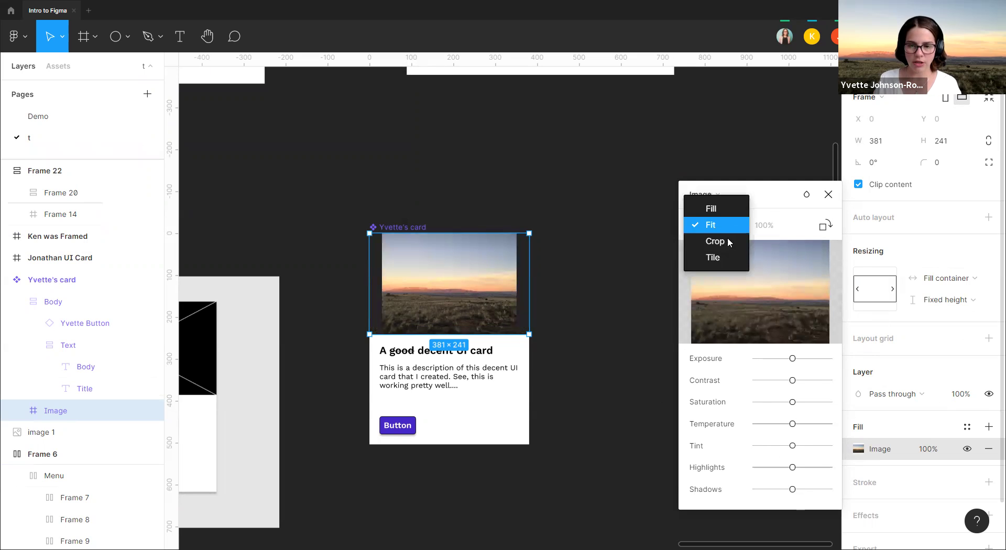
left_click(728, 242)
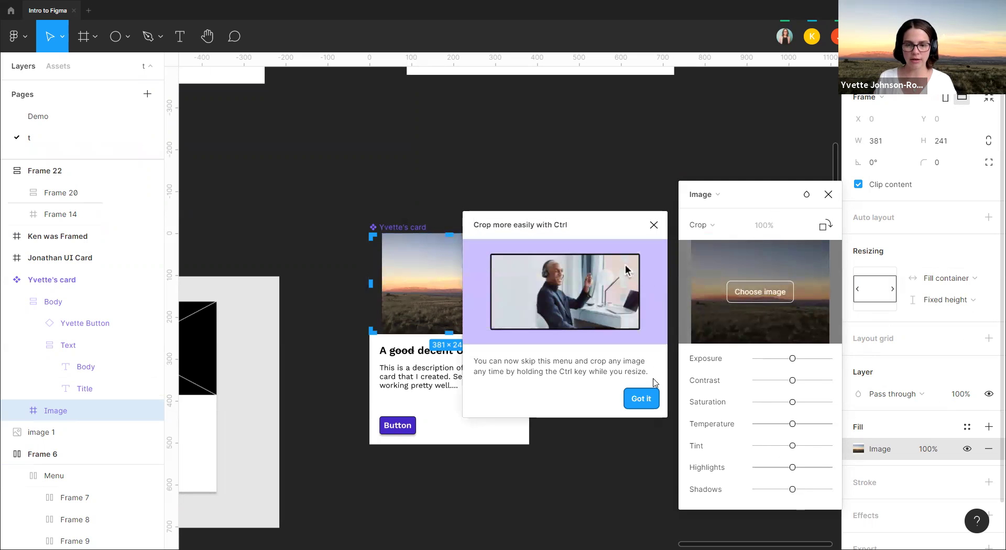
left_click(641, 398)
scroll(749, 312, "up", 3)
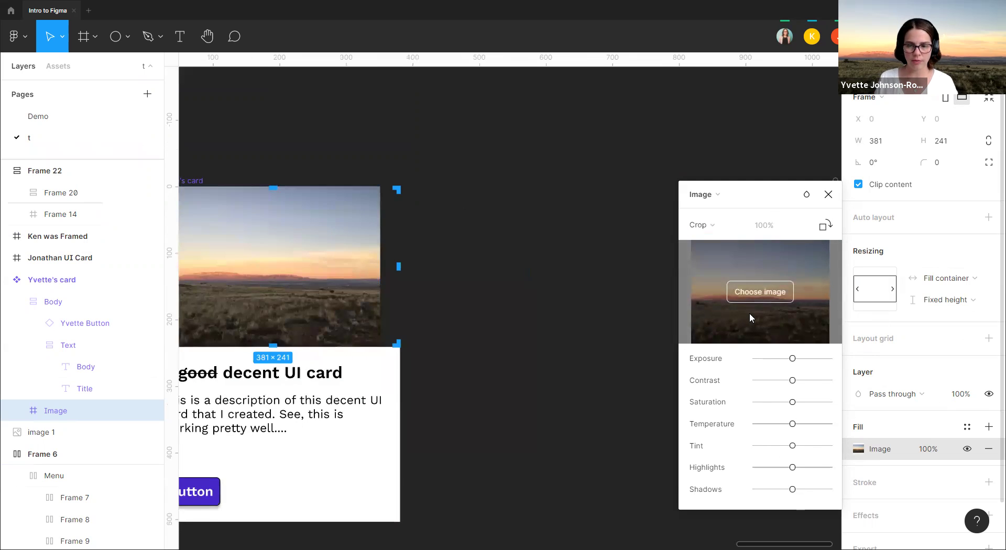
- Enlarge and reposition the cropped picture so it covers the card's whole Image frame, and finish the crop
scroll(462, 277, "left", 3)
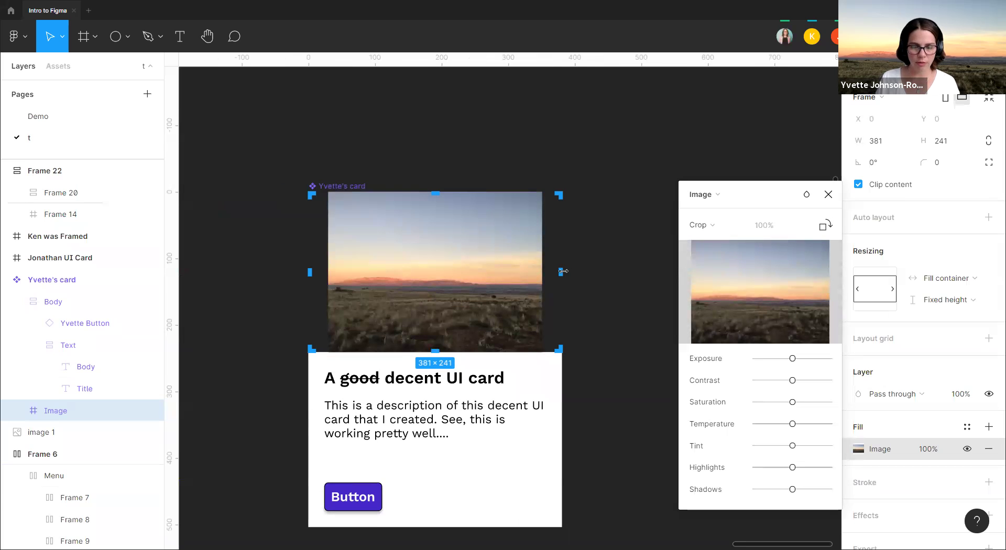
left_click_drag(559, 273, 674, 275)
left_click_drag(513, 288, 481, 281)
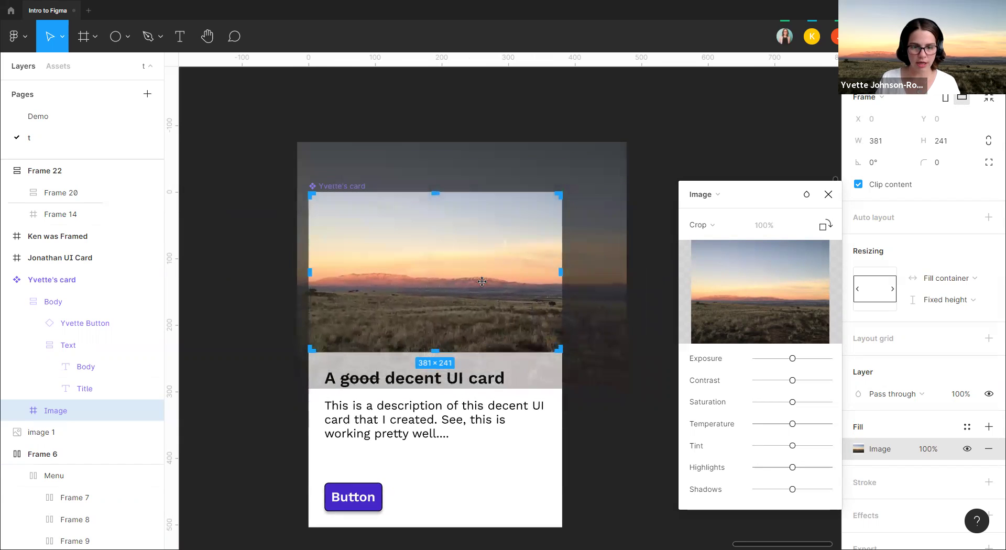
left_click(274, 310)
left_click(634, 283)
scroll(685, 344, "down", 3)
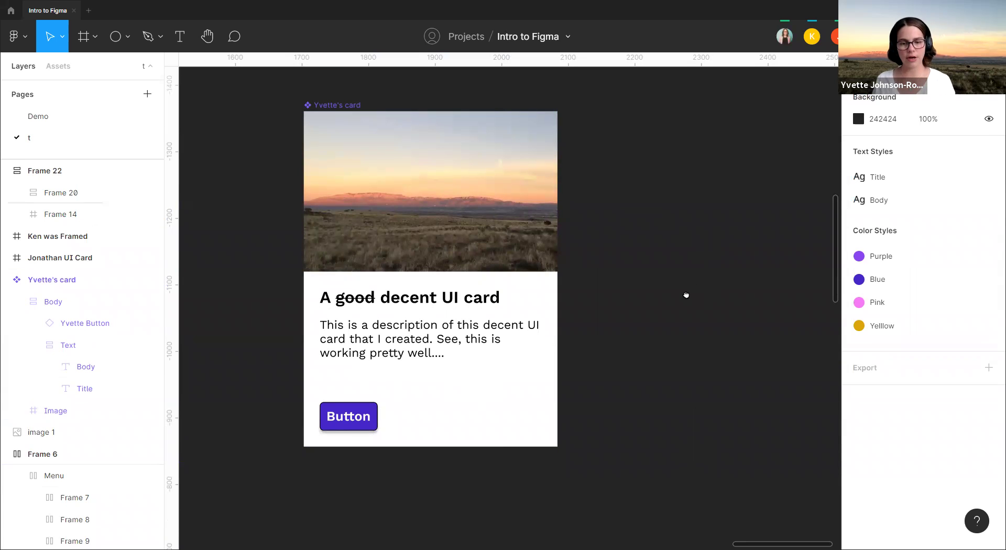
scroll(687, 296, "up", 2)
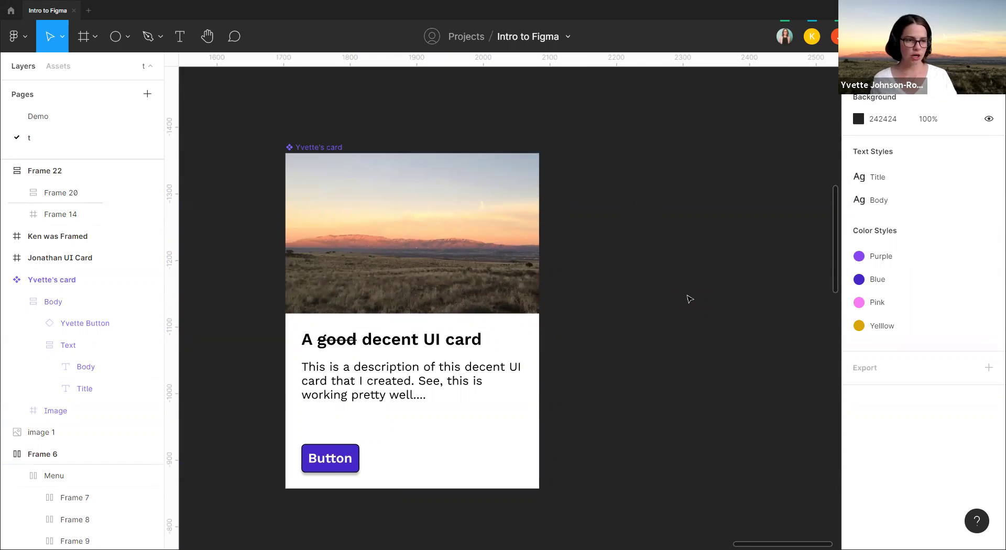
- Examine the Resources card on the Demo page, including the links in its Learn more section
left_click(35, 116)
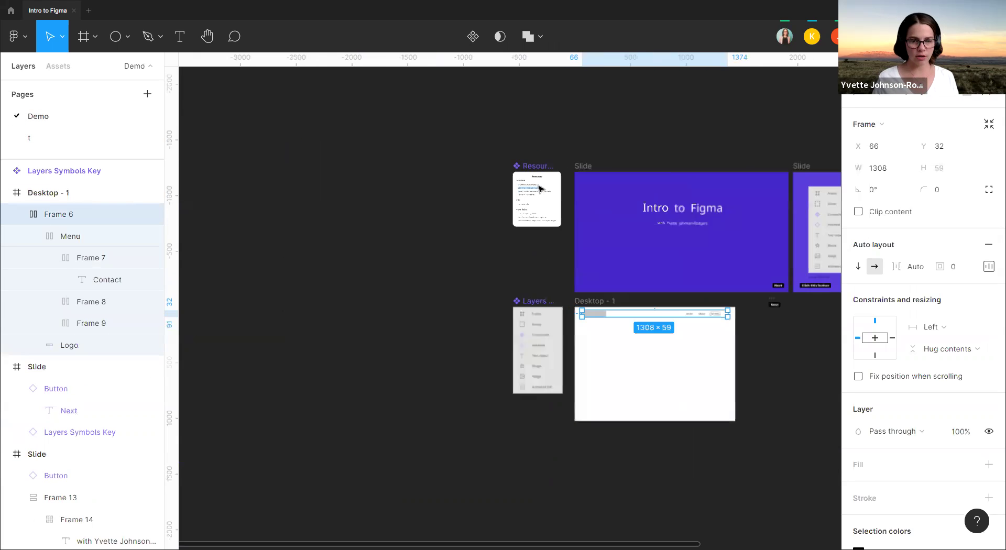
scroll(541, 189, "up", 5)
scroll(474, 177, "right", 3)
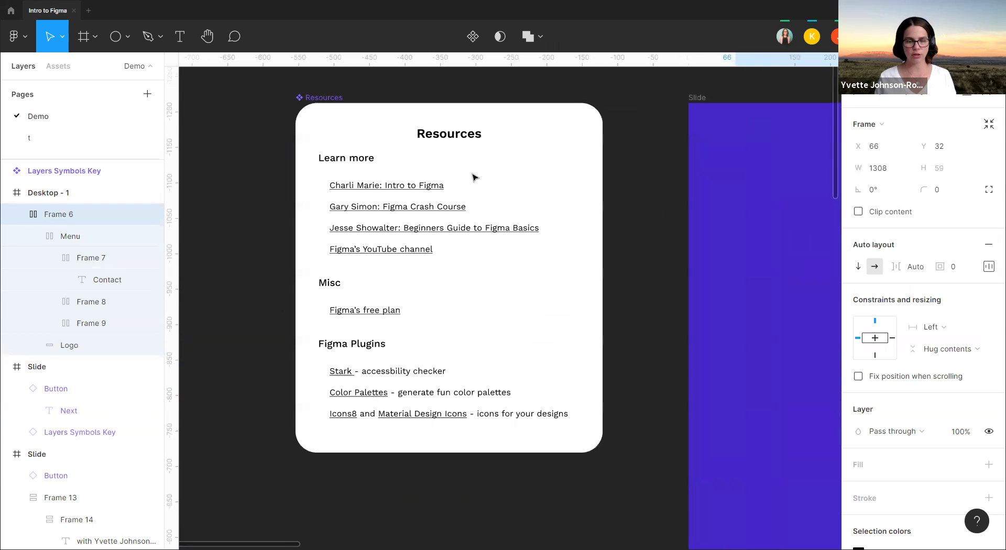
left_click(370, 85)
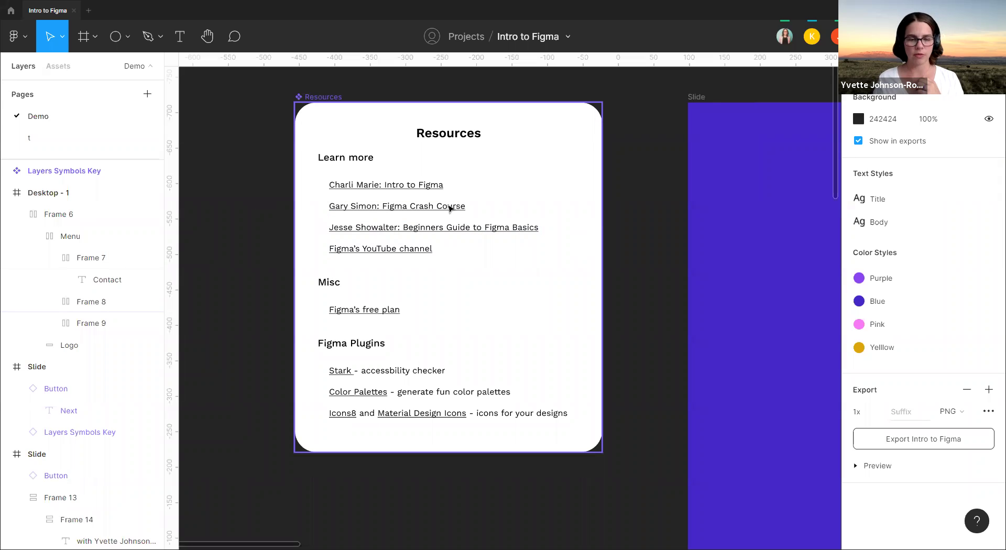
mouse_move(430, 215)
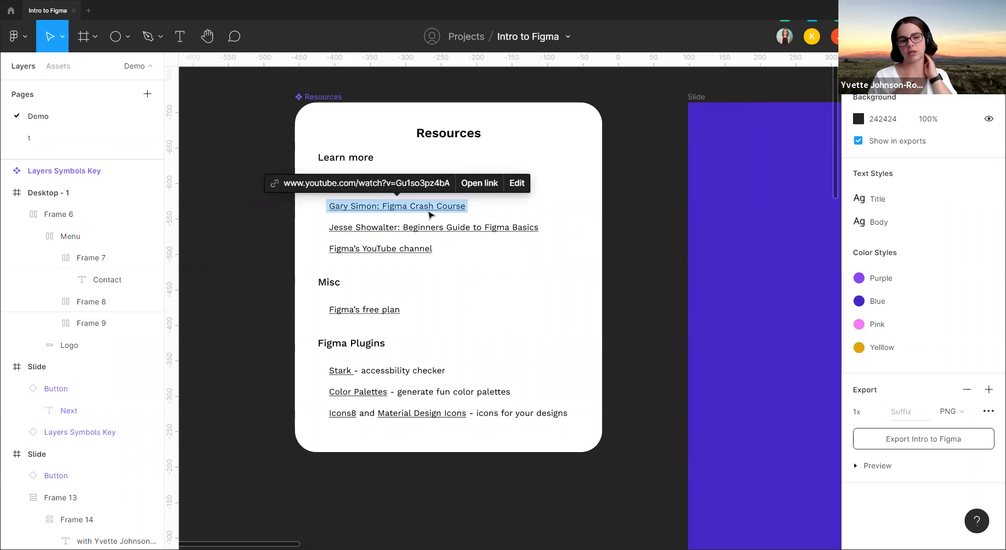
mouse_move(415, 253)
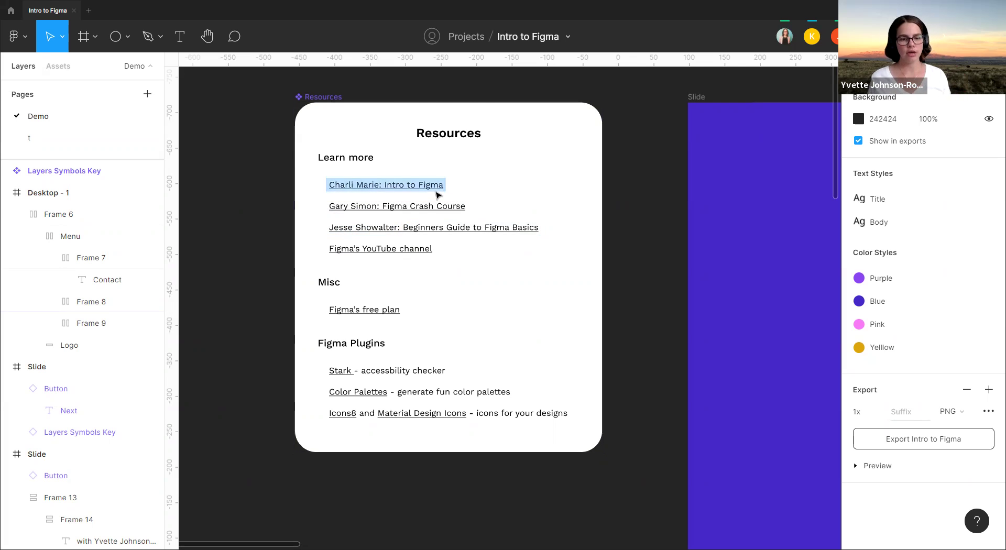
scroll(438, 195, "up", 3)
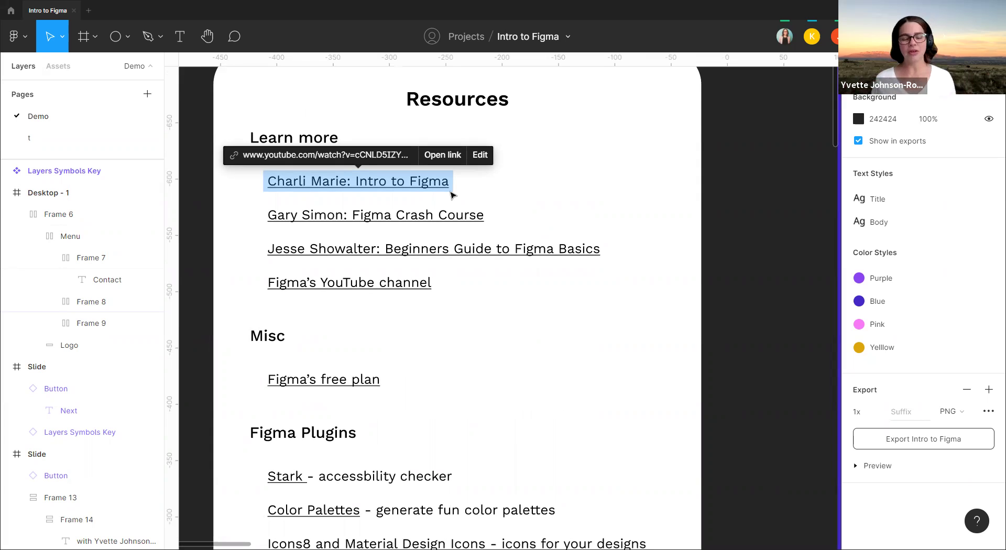
left_click(774, 228)
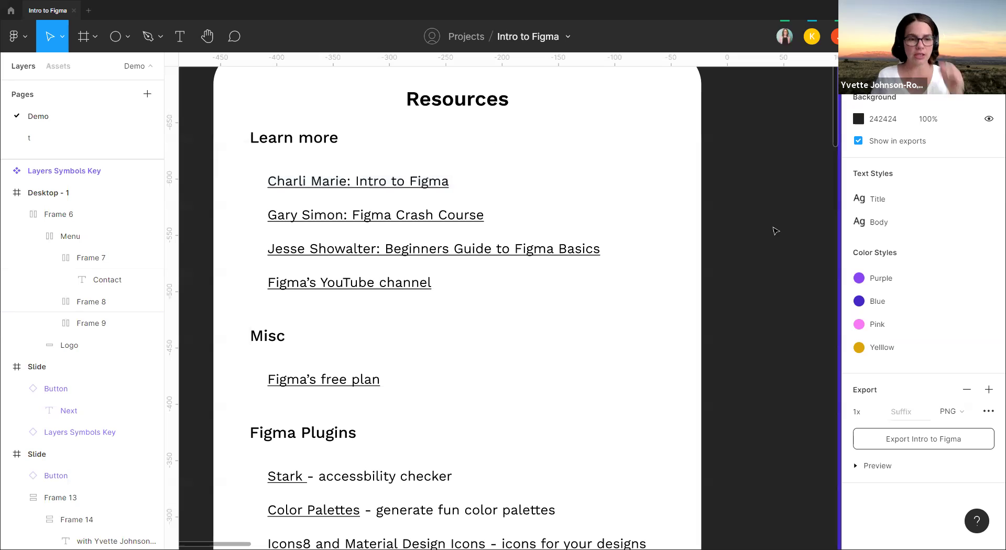
- Return to page t and look over the card with its image fill
left_click(78, 146)
scroll(576, 246, "left", 2)
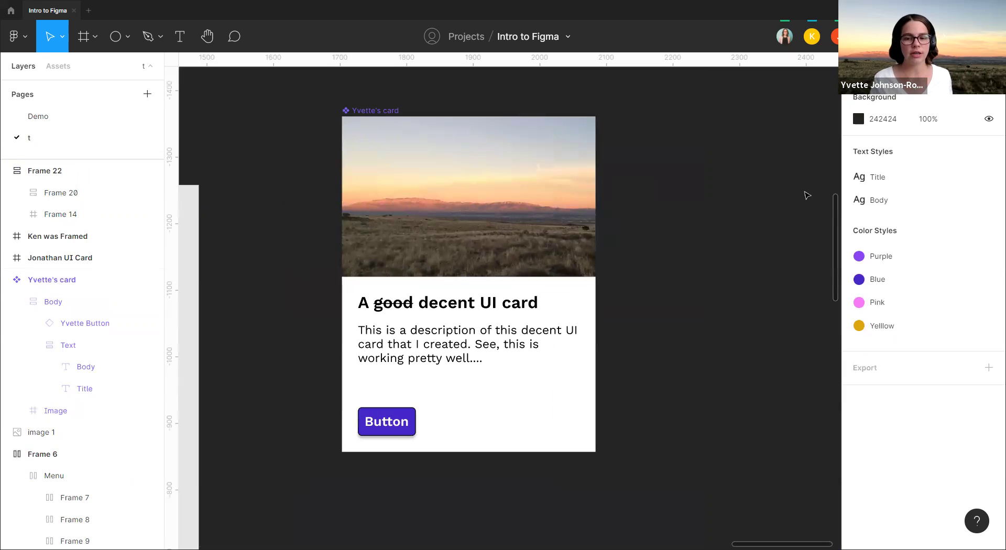
scroll(673, 223, "right", 2)
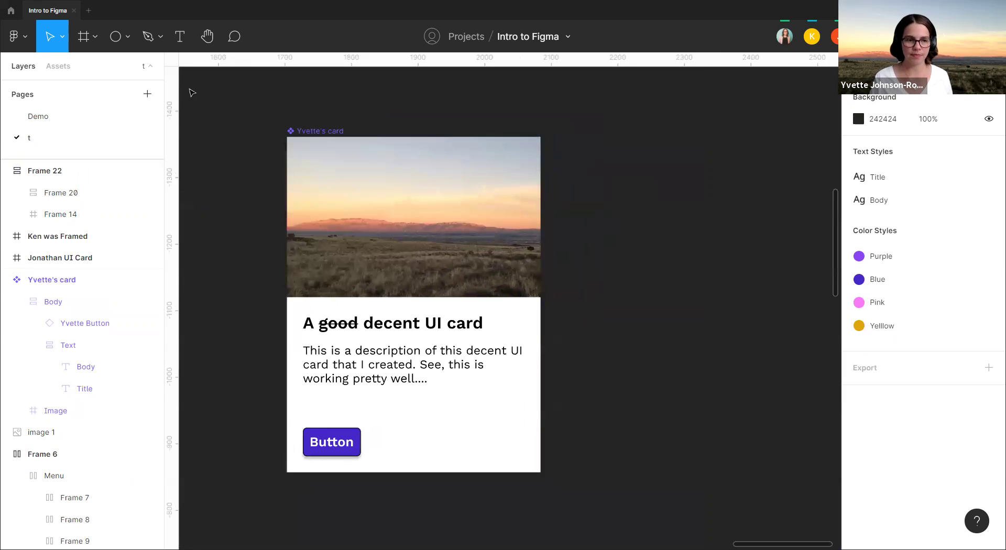
left_click(25, 39)
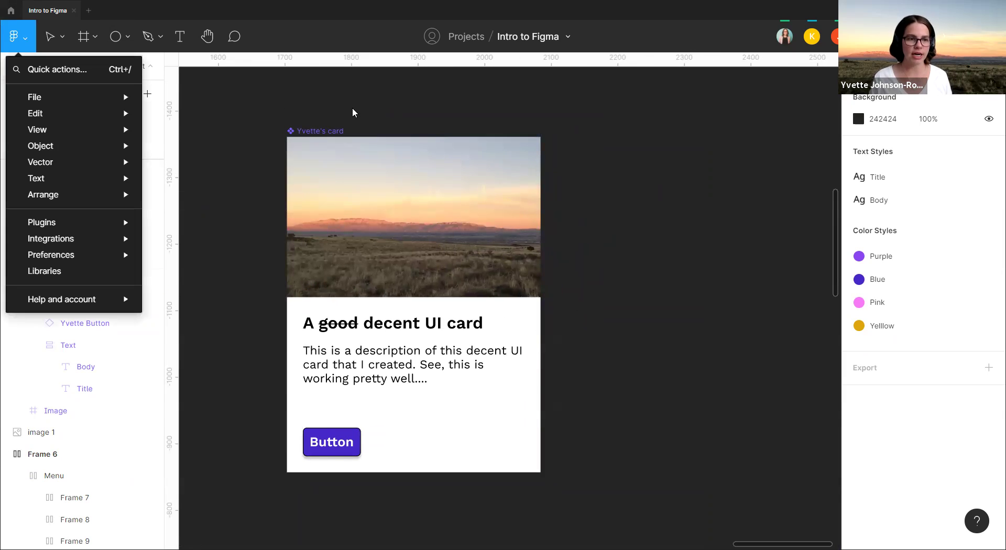
left_click(28, 40)
left_click(24, 42)
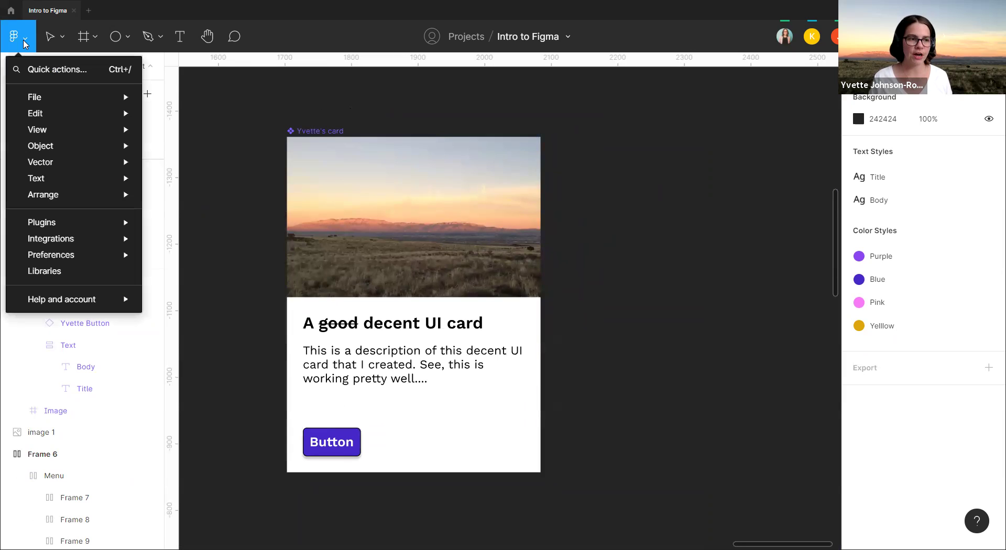
left_click(267, 108)
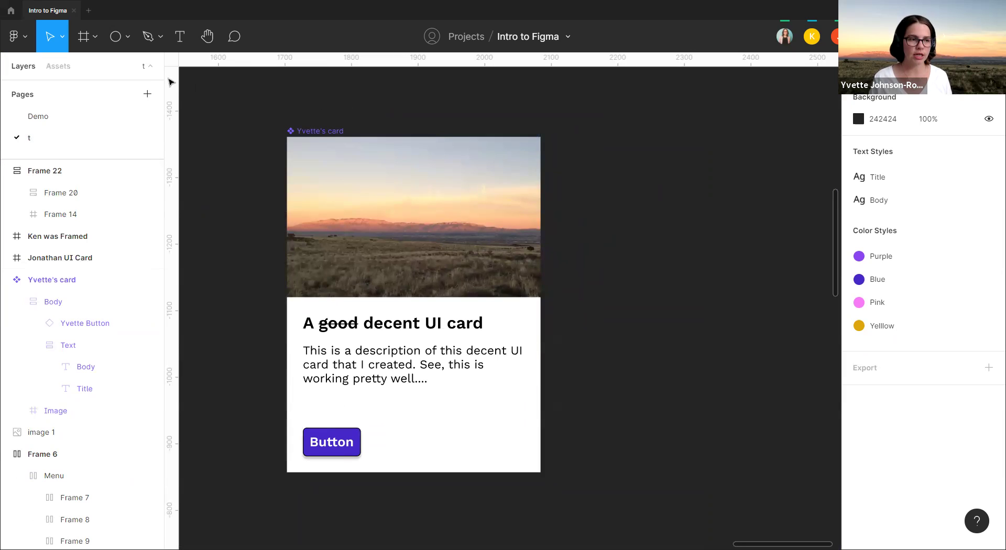
- Leave the file for the file browser and open the Wireframes category of the Figma Community
left_click(11, 16)
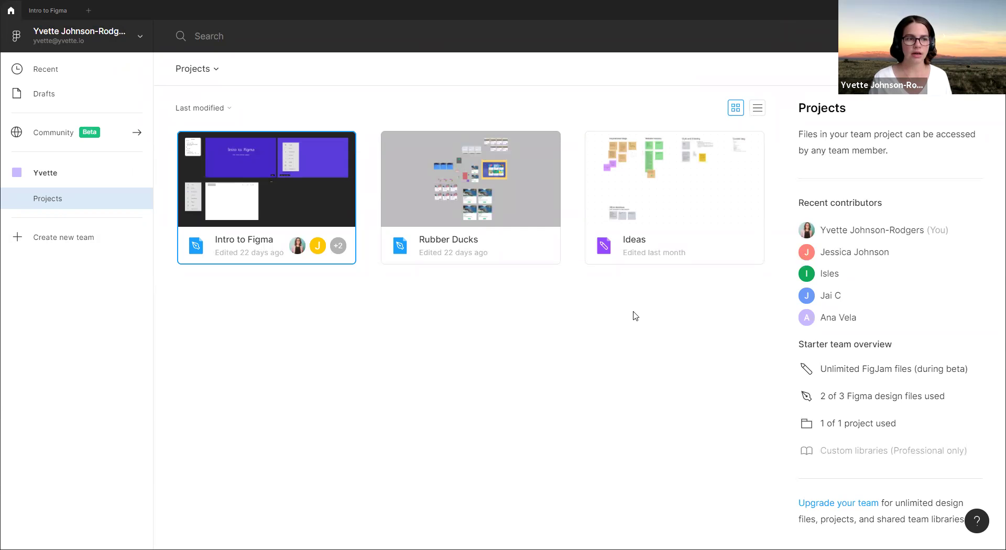
left_click(59, 139)
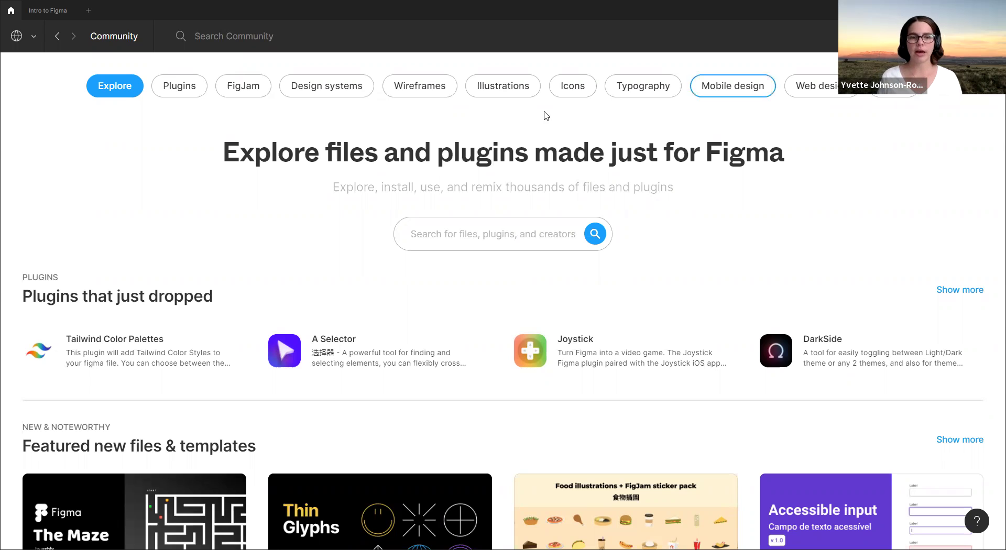
left_click(419, 87)
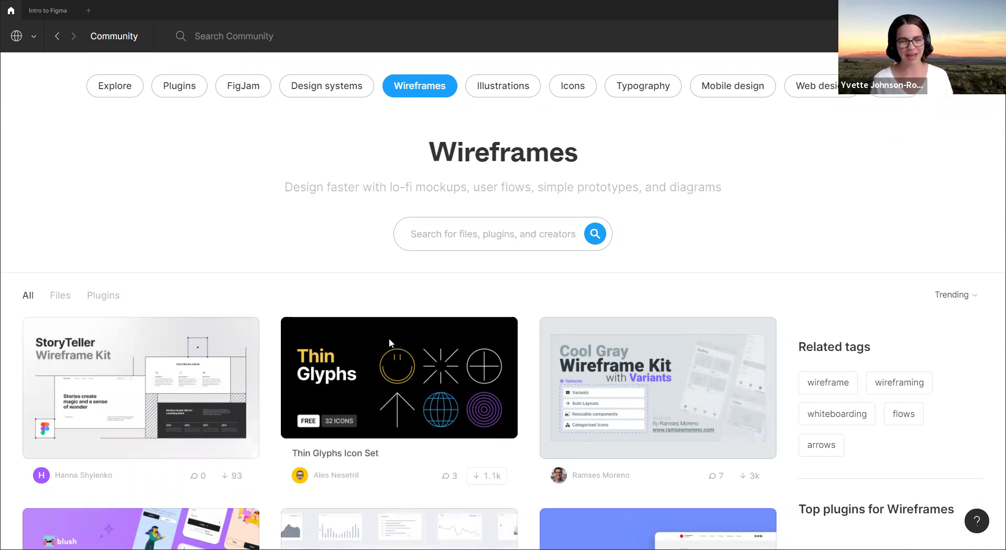
- Browse the trending wireframe files and kits in the Community's Wireframes category
scroll(427, 391, "down", 4)
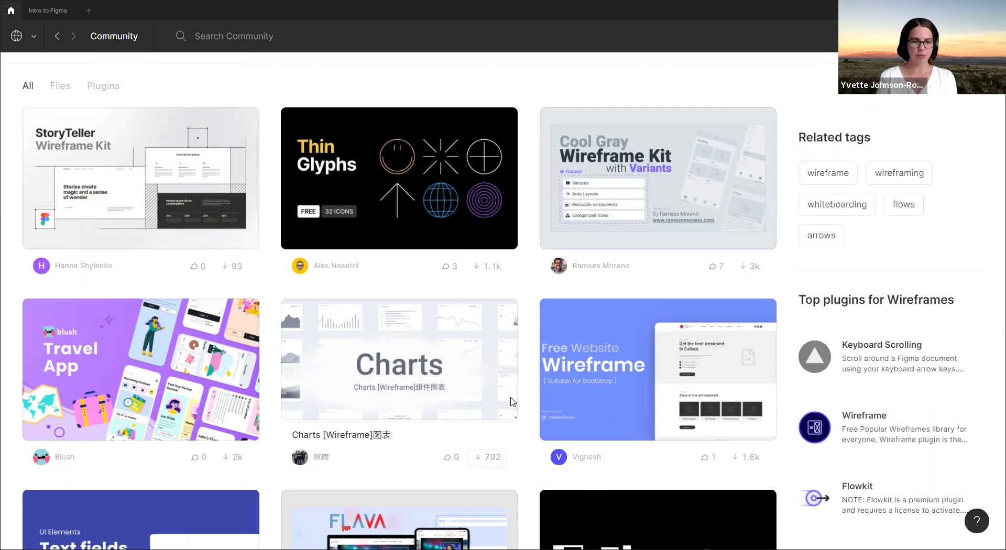
scroll(511, 493, "down", 5)
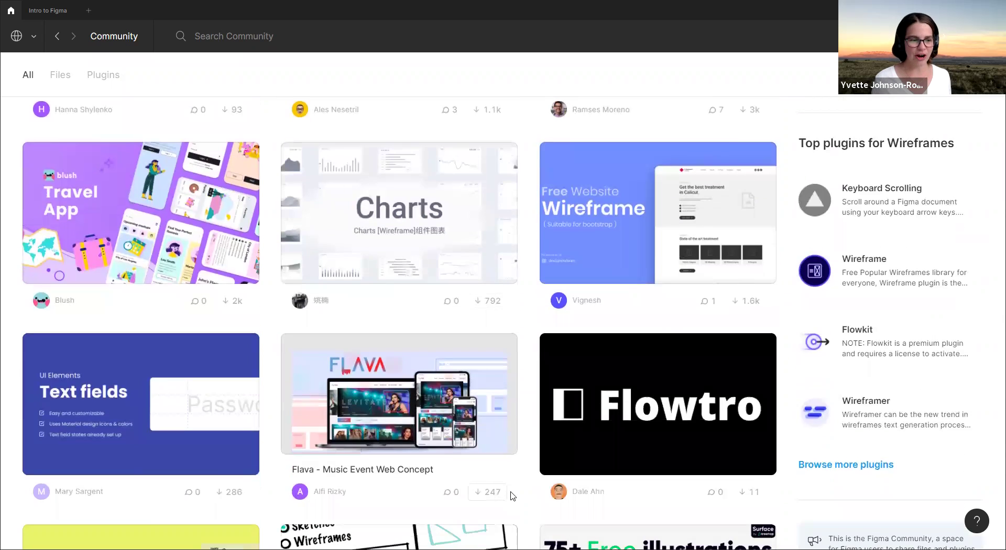
scroll(505, 504, "down", 4)
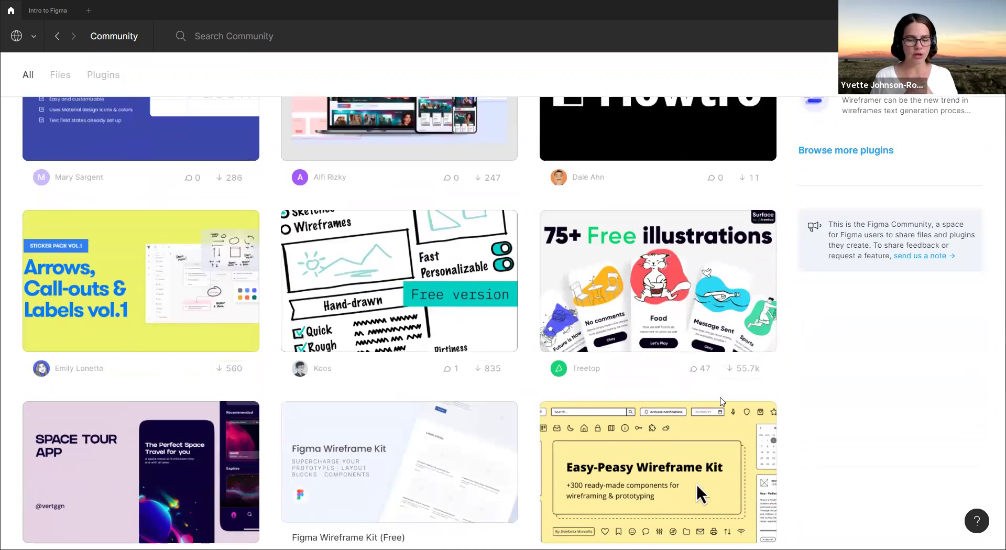
scroll(412, 490, "down", 1)
scroll(503, 284, "down", 2)
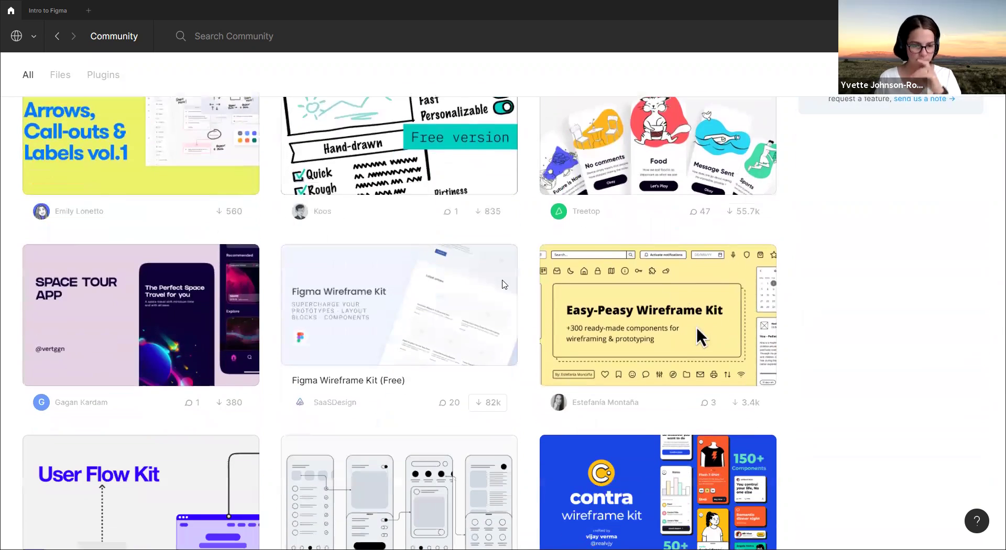
scroll(602, 314, "down", 1)
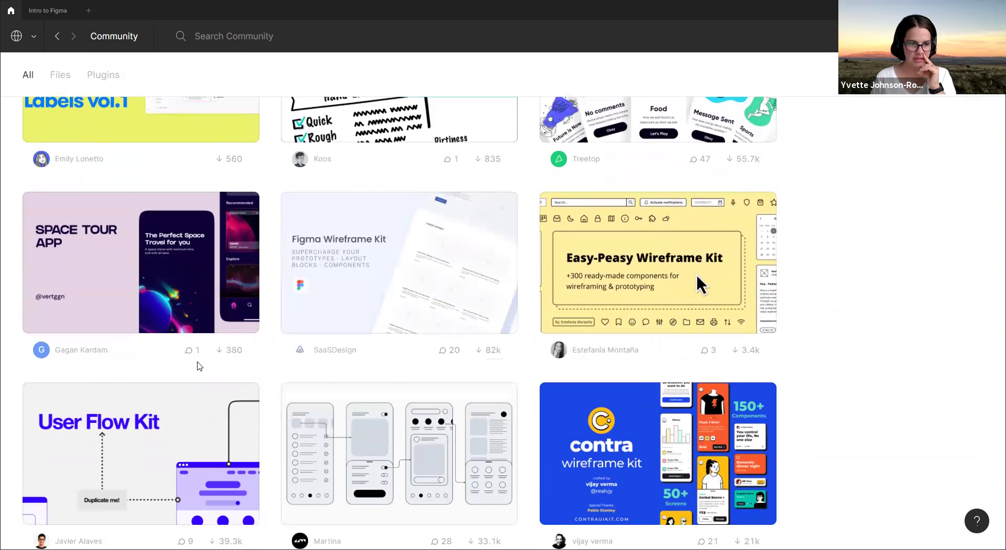
scroll(426, 358, "down", 3)
scroll(426, 358, "down", 2)
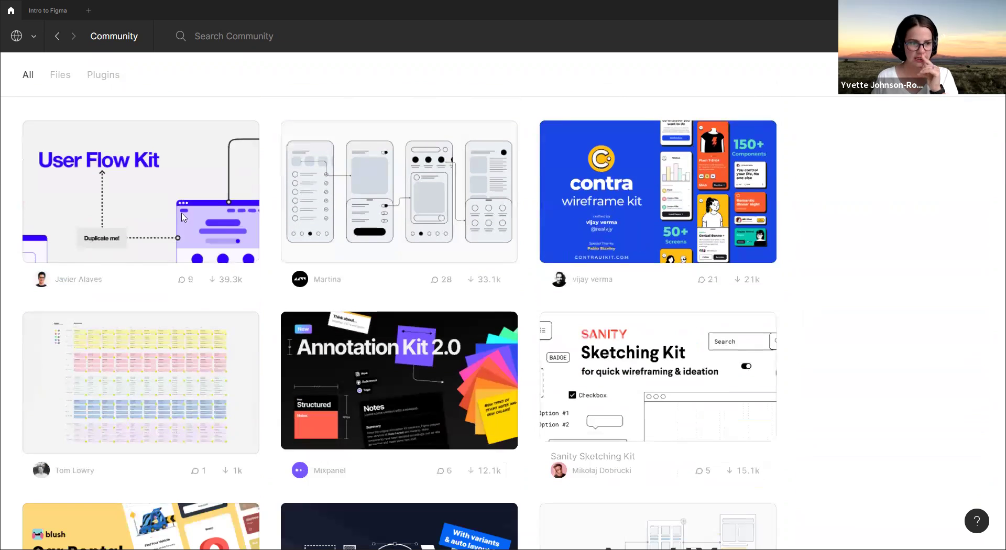
- Open the User Flow Kit's Community page and examine its Components preview and description
left_click(151, 196)
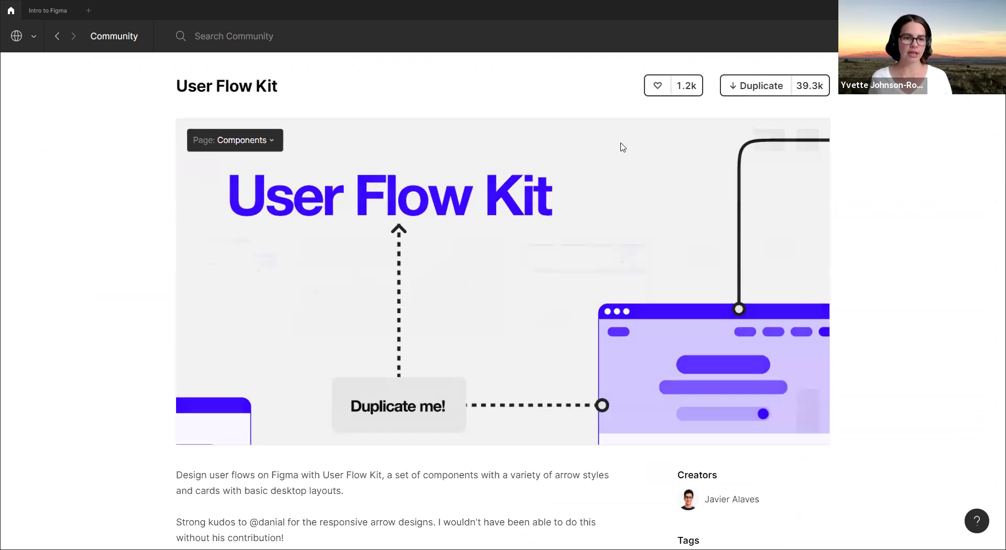
left_click(252, 137)
left_click(235, 164)
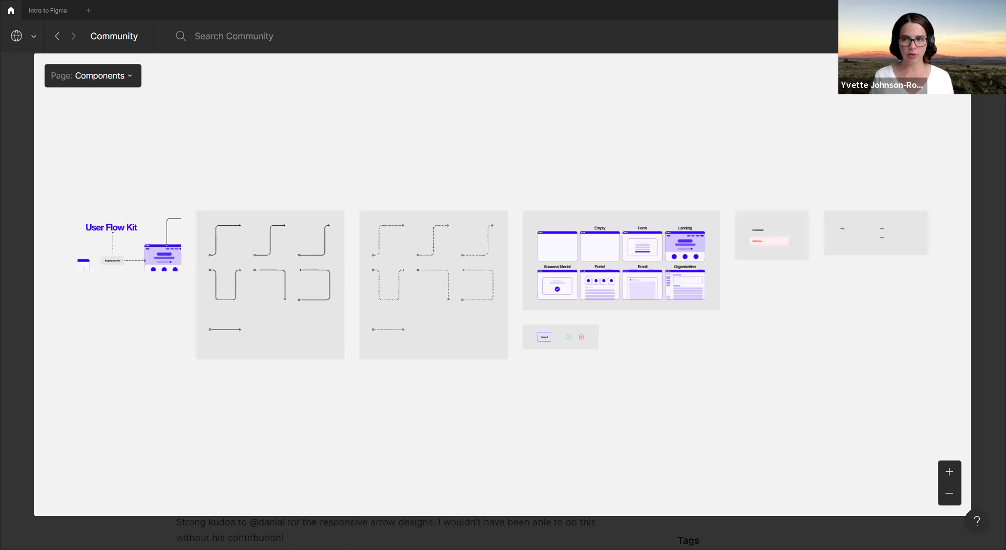
left_click(978, 272)
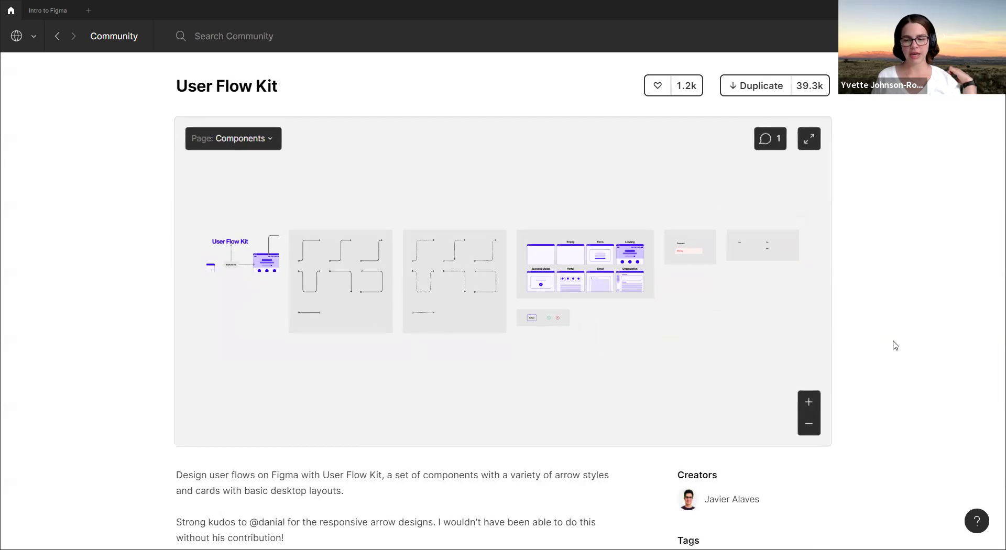
scroll(289, 452, "down", 2)
scroll(314, 449, "down", 3)
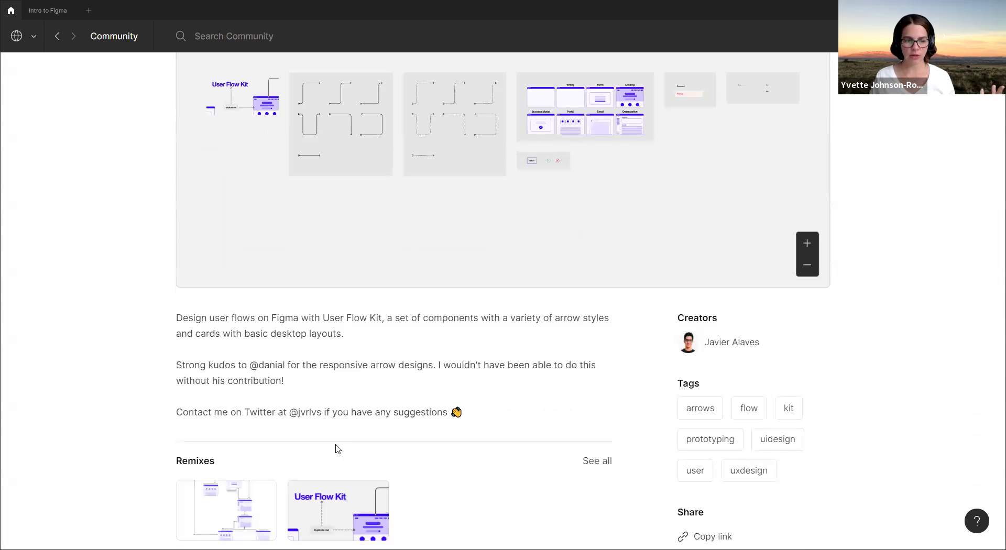
scroll(419, 449, "up", 5)
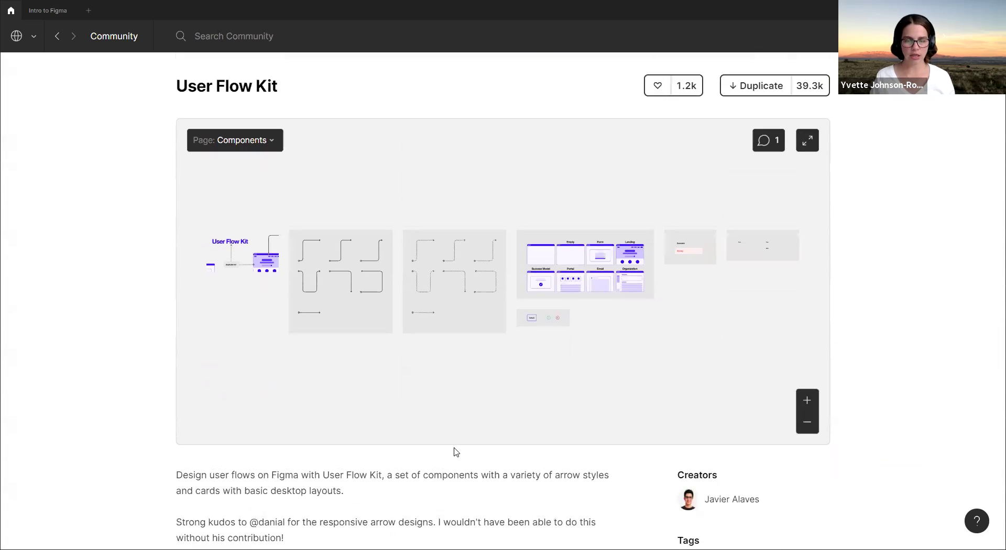
- Duplicate the User Flow Kit into the drafts and look over its component frames
left_click(759, 88)
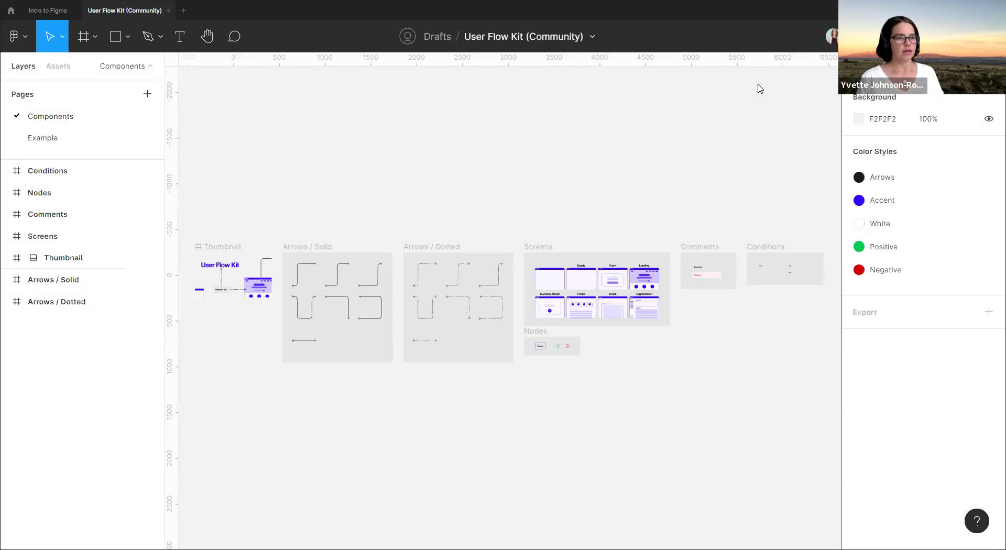
scroll(404, 159, "left", 4)
scroll(404, 159, "down", 2)
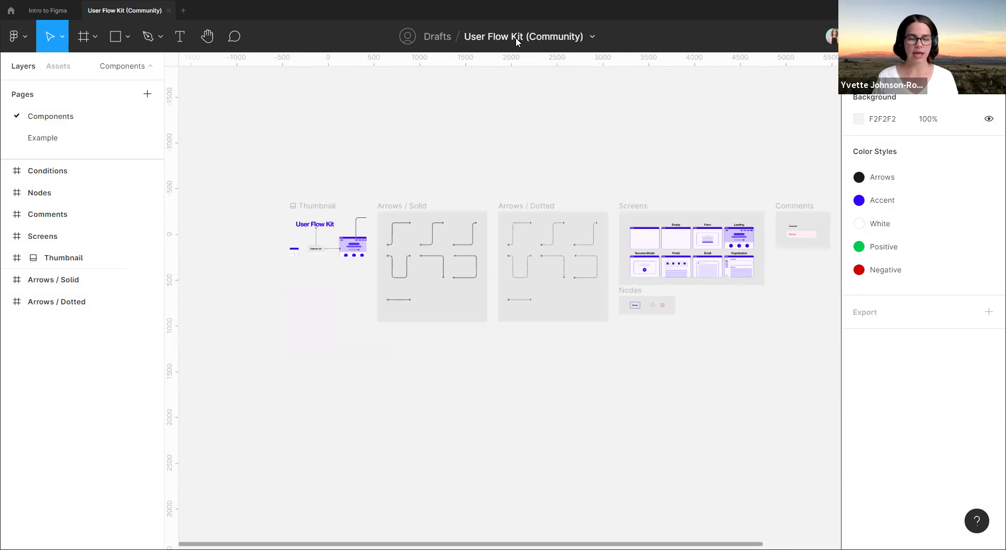
scroll(396, 188, "right", 5)
scroll(396, 188, "down", 1)
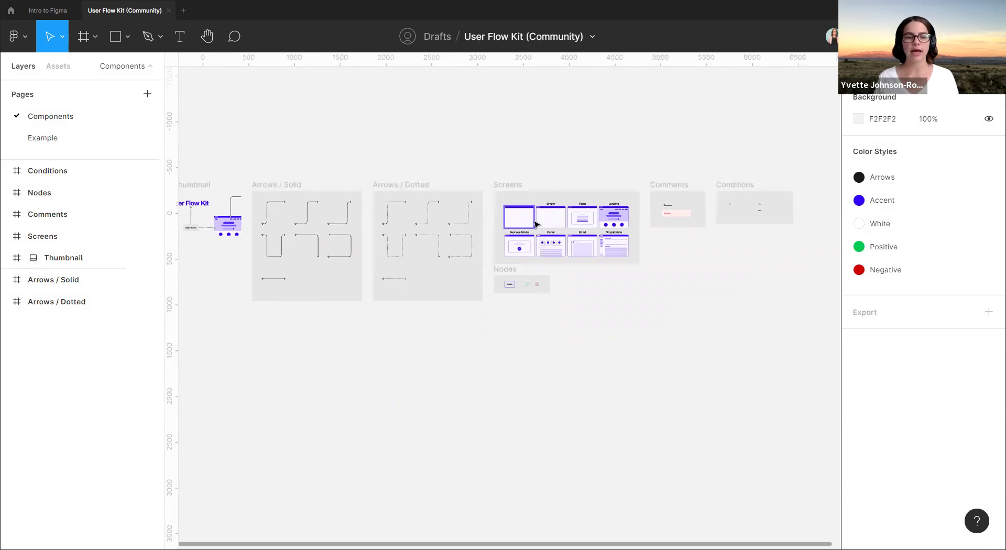
- Go back to the Community's Wireframes category and browse its files again
left_click(10, 12)
left_click(58, 37)
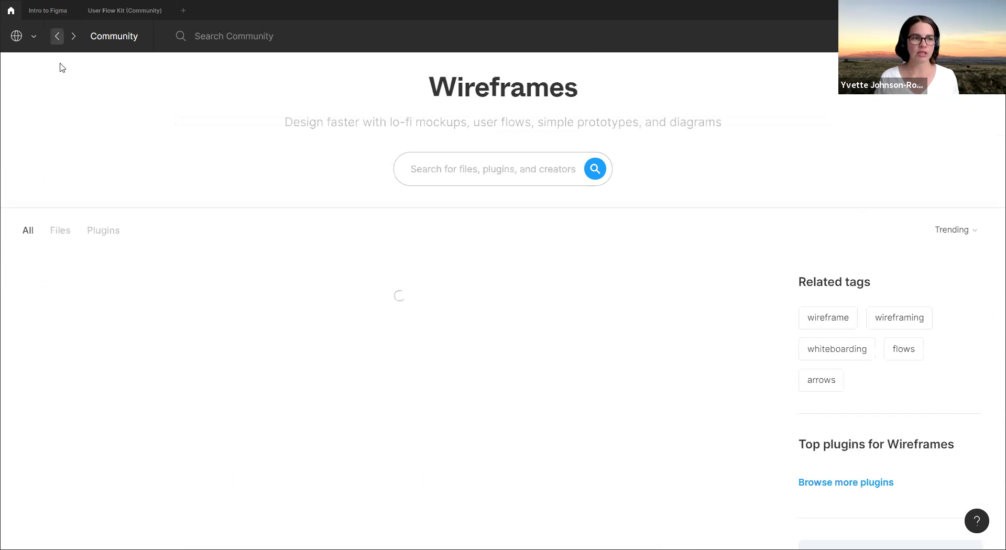
scroll(545, 355, "down", 10)
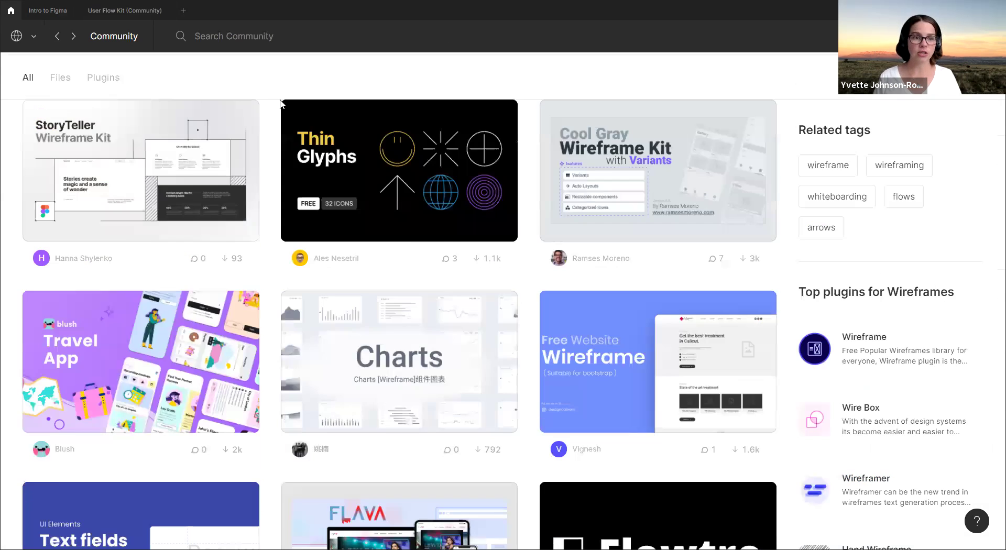
- Open the Community's Plugins category and browse the newly released and trending plugins
scroll(280, 103, "up", 10)
left_click(179, 86)
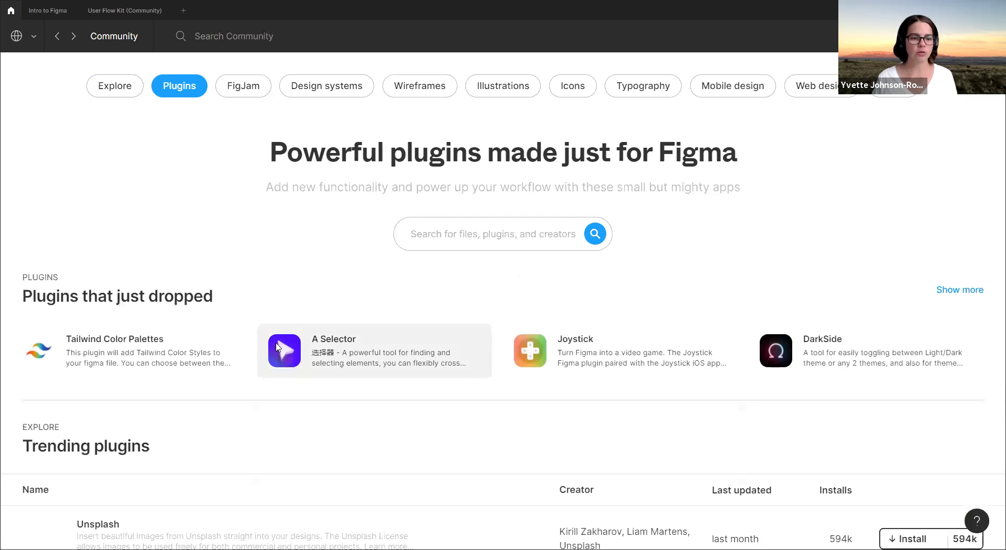
scroll(733, 246, "down", 2)
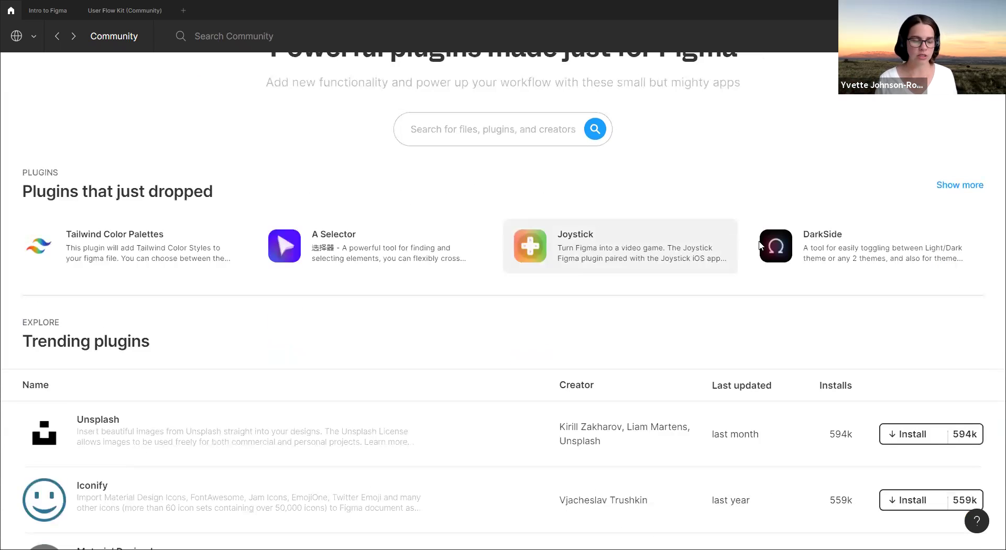
scroll(139, 350, "down", 2)
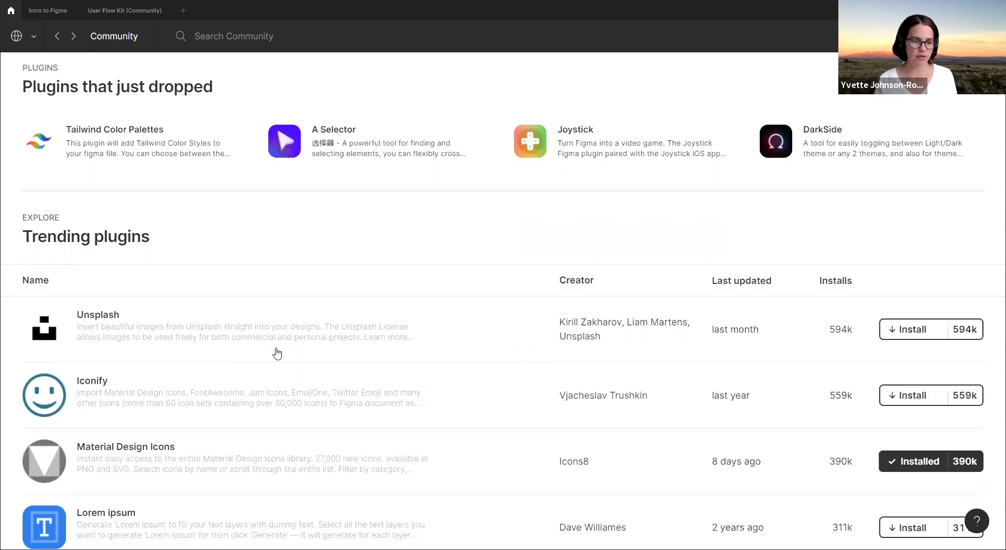
scroll(173, 367, "down", 2)
scroll(33, 362, "down", 2)
scroll(112, 377, "down", 6)
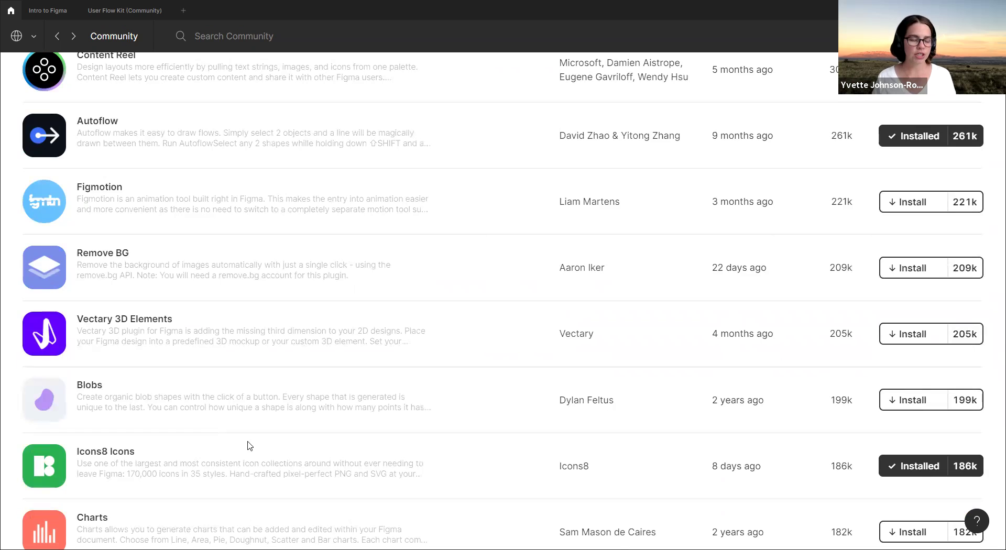
scroll(183, 477, "down", 3)
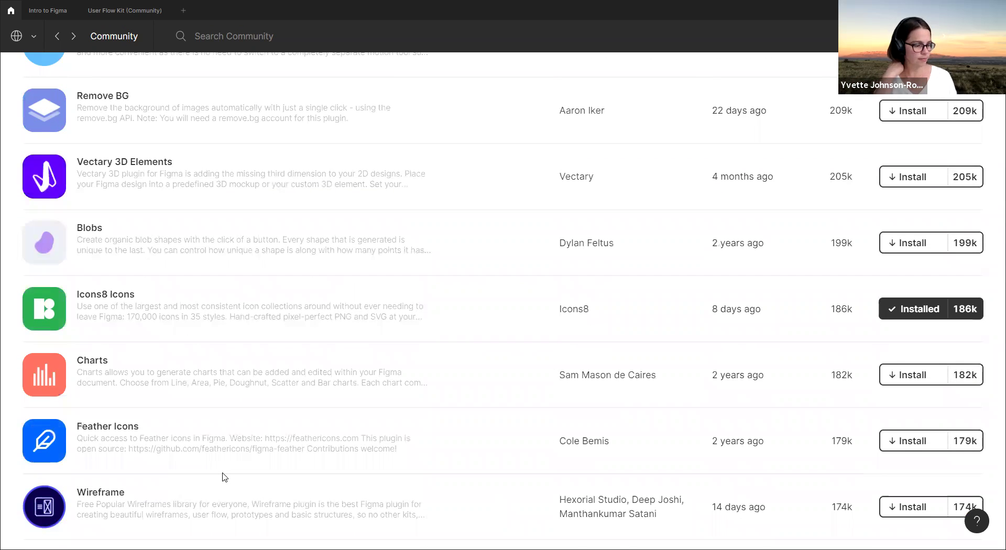
scroll(228, 477, "down", 5)
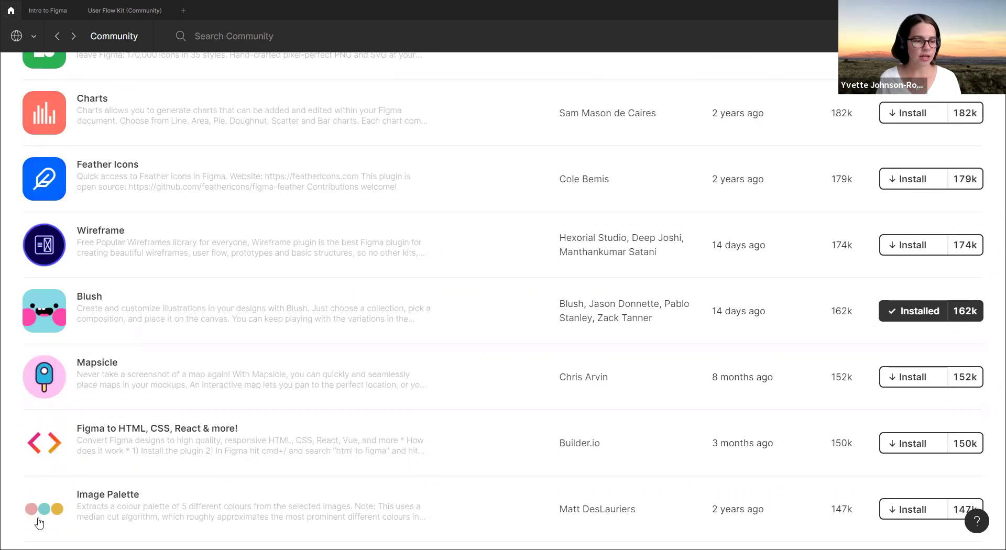
scroll(372, 431, "down", 4)
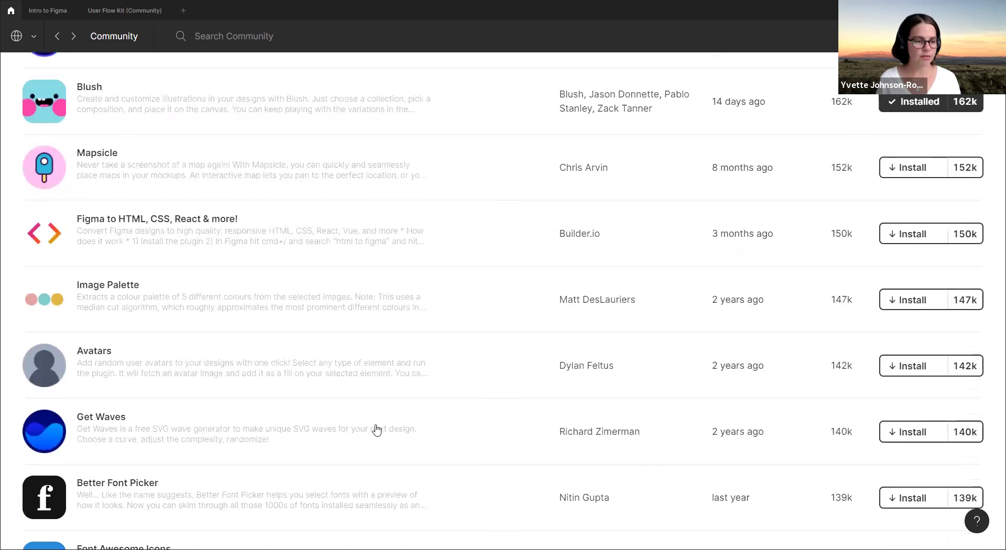
scroll(375, 428, "down", 3)
scroll(496, 433, "down", 1)
scroll(519, 435, "down", 2)
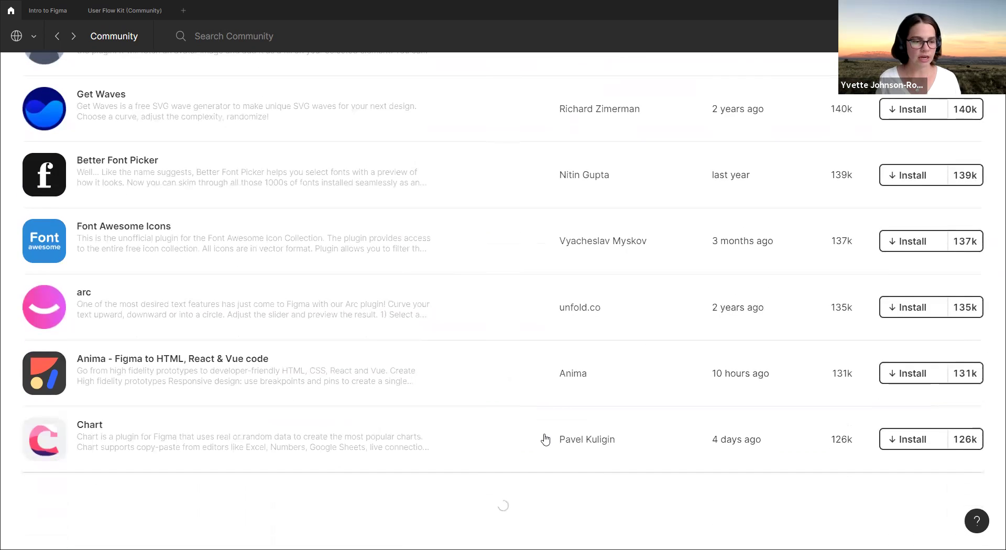
scroll(258, 395, "up", 20)
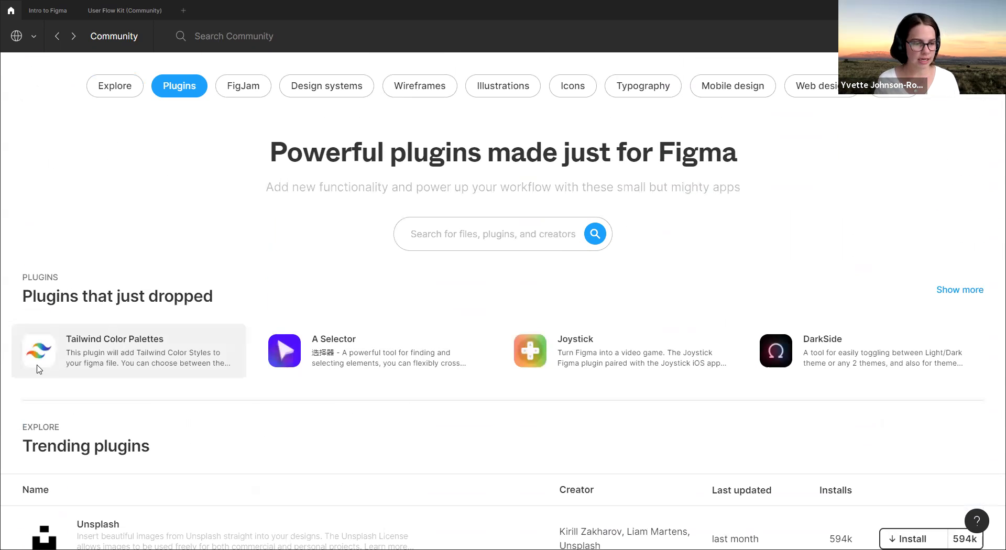
- Open the Tailwind Color Palettes plugin page and examine its preview, description, related plugins and version history
left_click(55, 363)
scroll(314, 375, "down", 2)
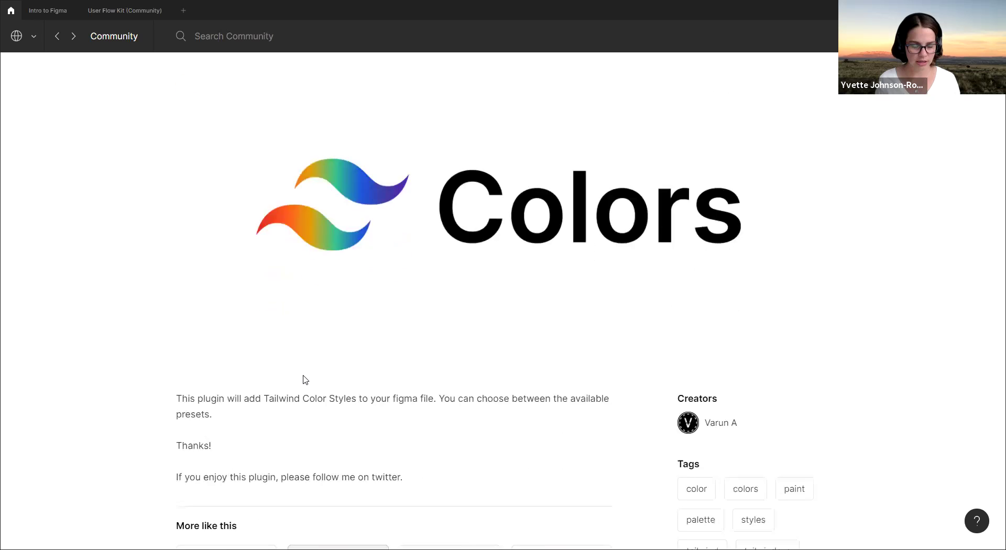
scroll(236, 460, "down", 5)
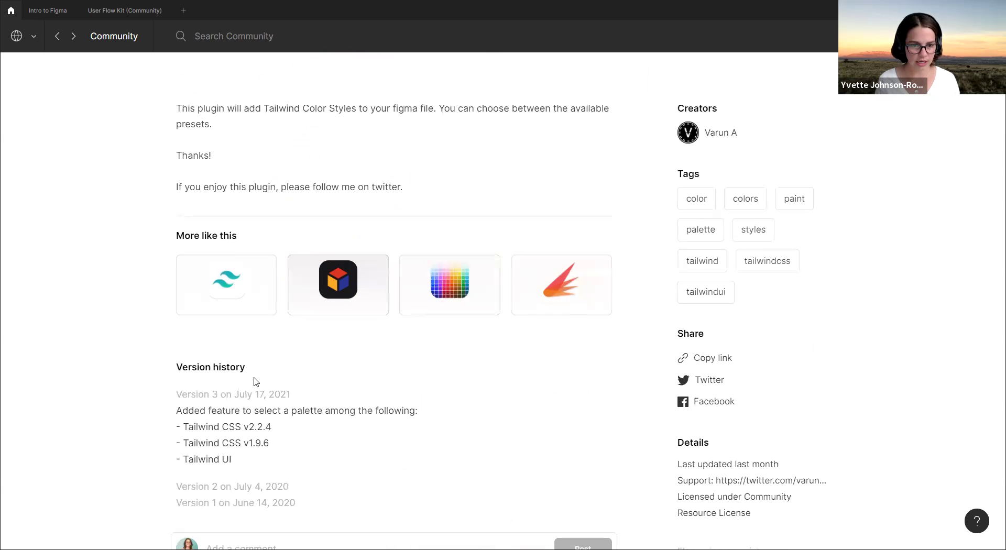
scroll(255, 381, "down", 5)
left_click_drag(188, 184, 309, 184)
left_click(166, 193)
scroll(534, 425, "up", 12)
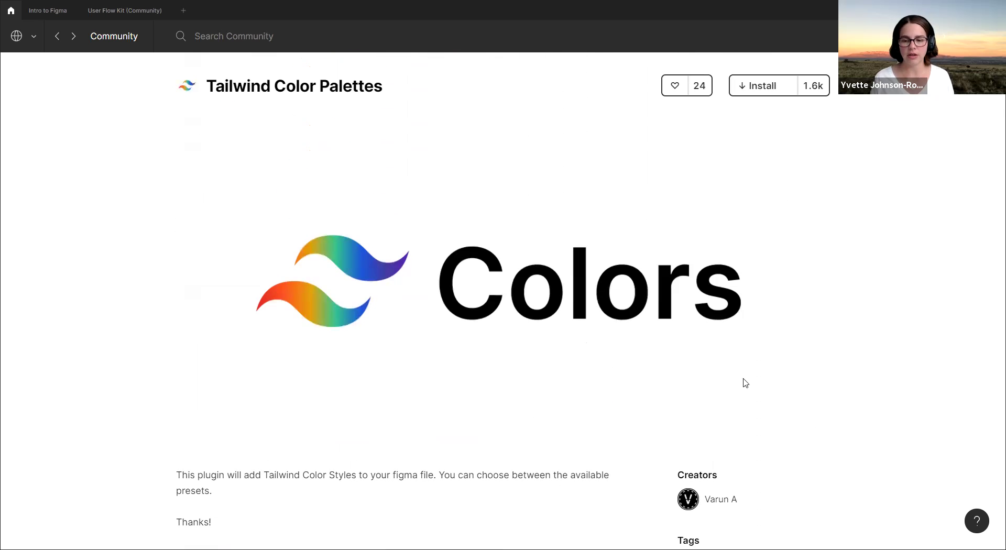
- Go back from the plugin page to the Community's Plugins category overview
left_click(56, 35)
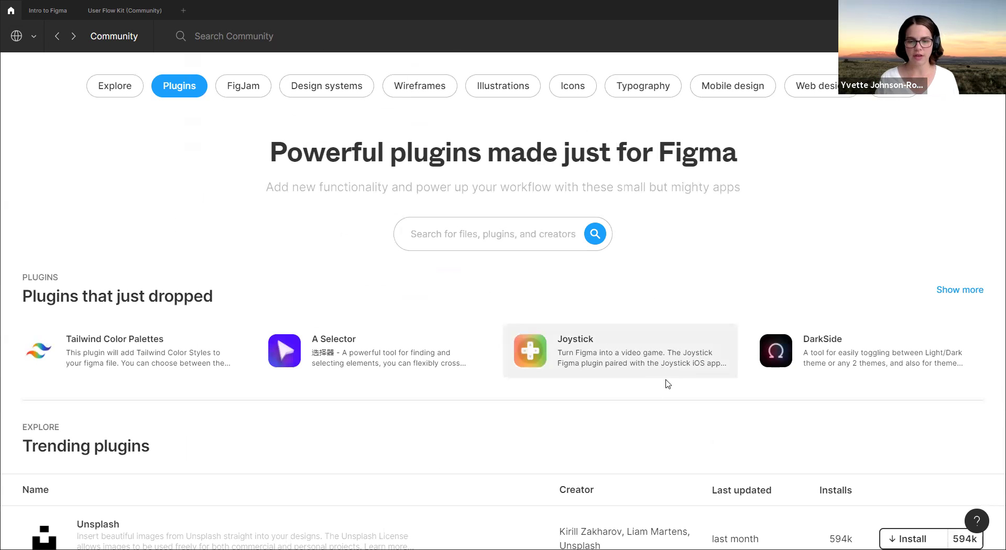
scroll(654, 416, "down", 2)
scroll(654, 417, "up", 2)
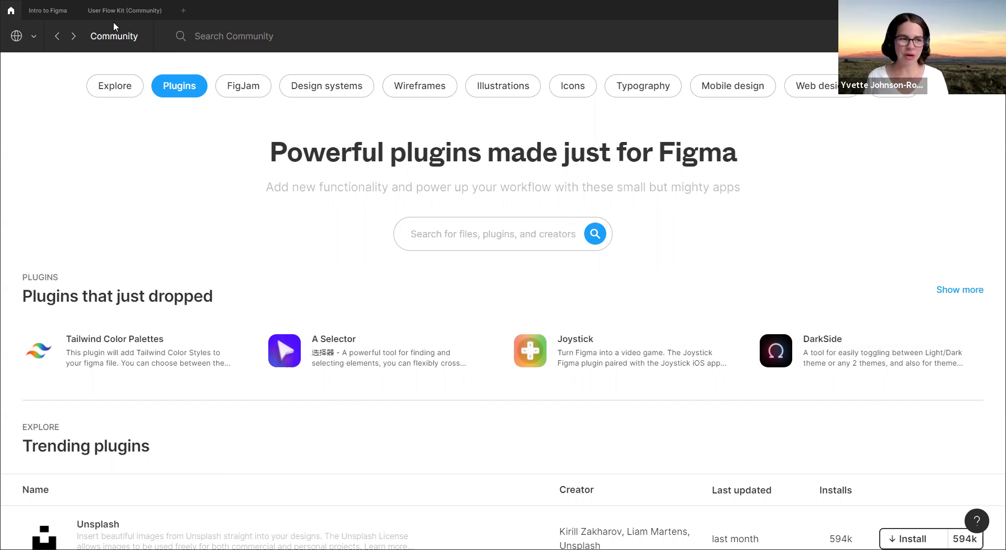
- Return to the Intro to Figma file and look over all the frames and components on its canvas
left_click(47, 11)
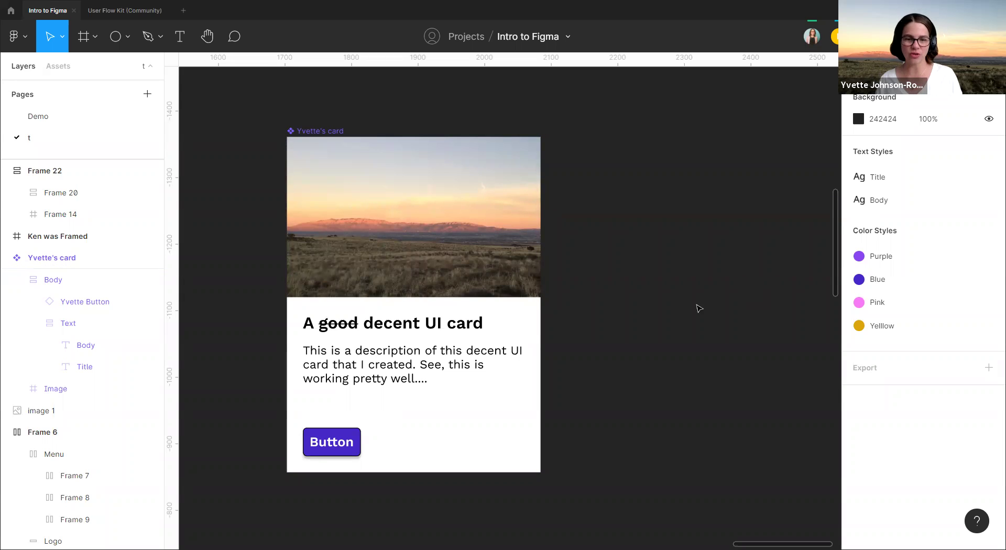
scroll(681, 298, "down", 8)
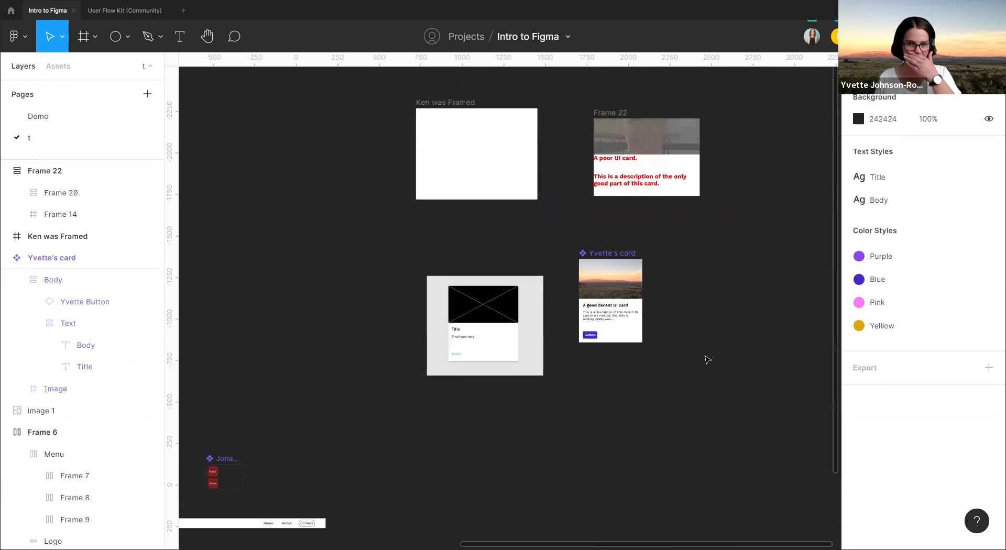
scroll(618, 273, "down", 4)
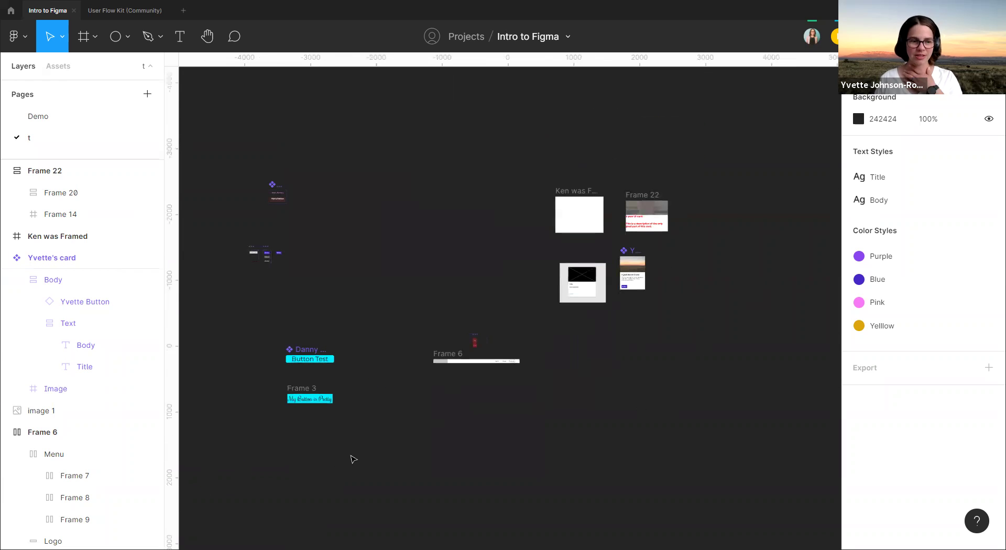